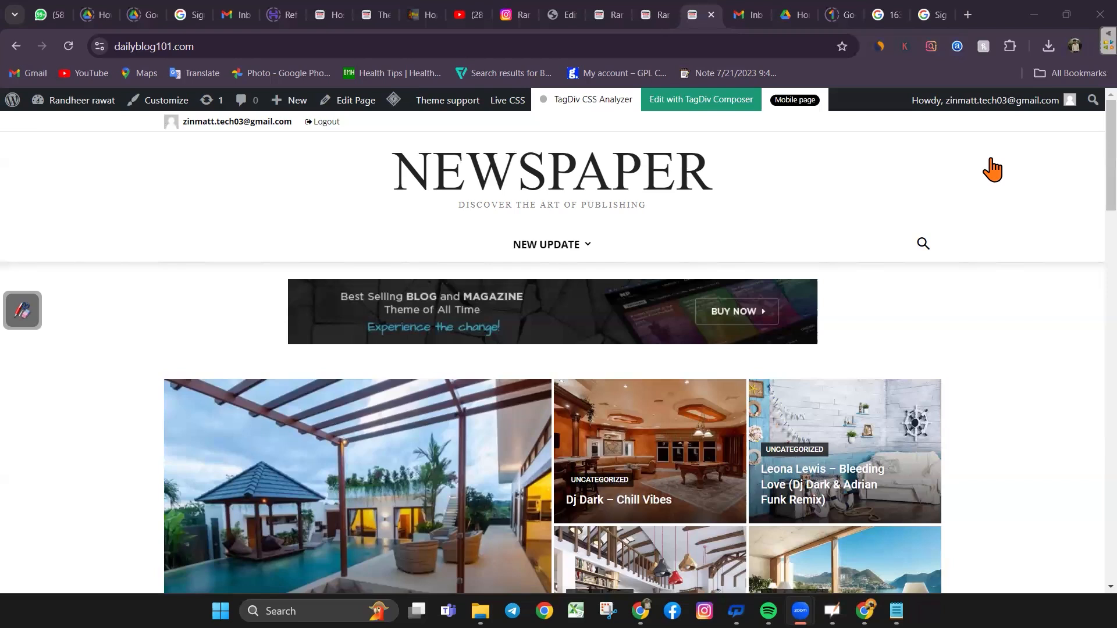
Switch to the OpenBoard whiteboard and erase everything on the current page
mouse_move(832, 610)
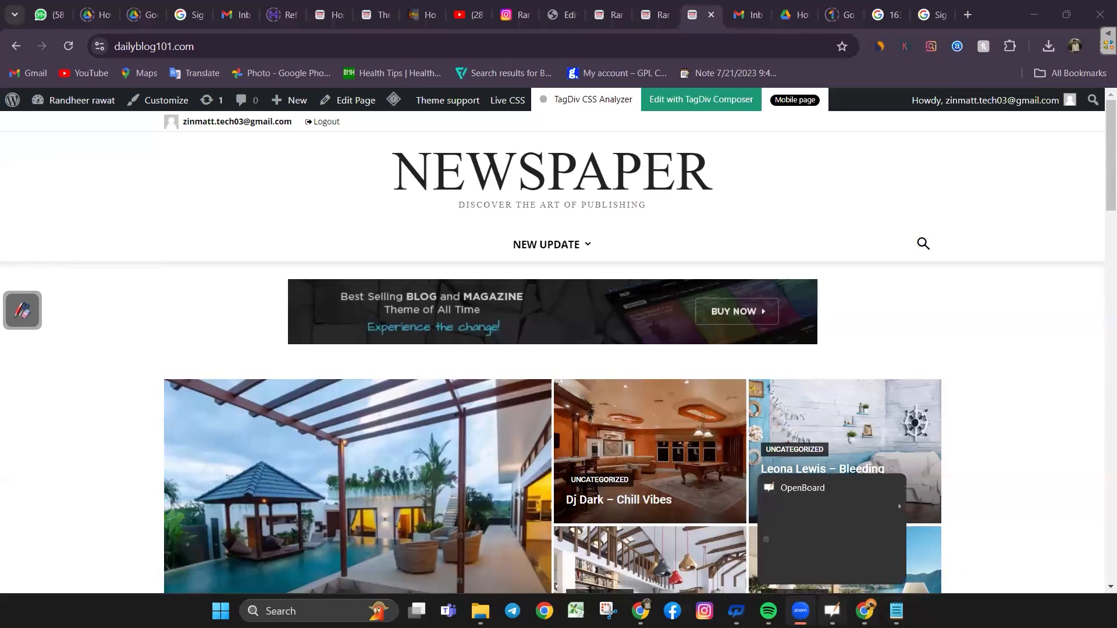
left_click(840, 531)
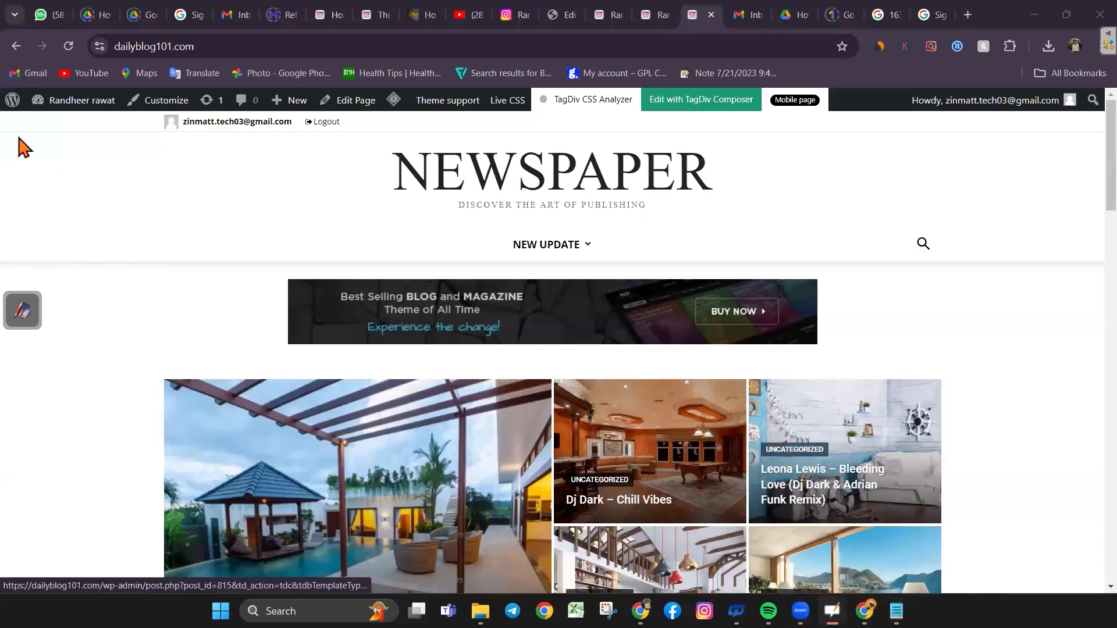
left_click(22, 310)
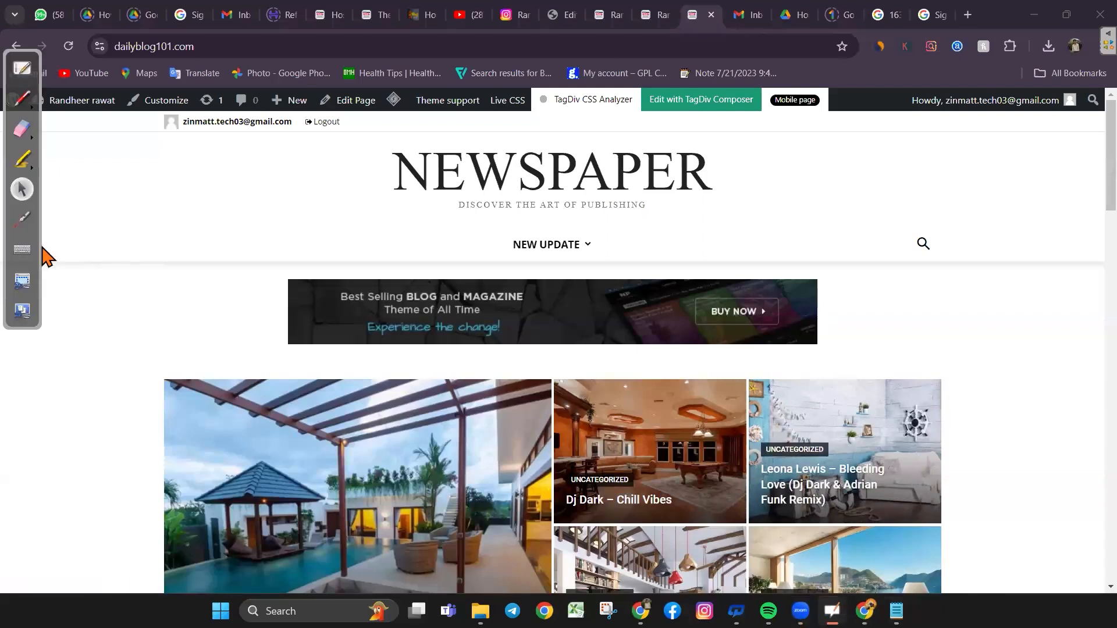
left_click(21, 68)
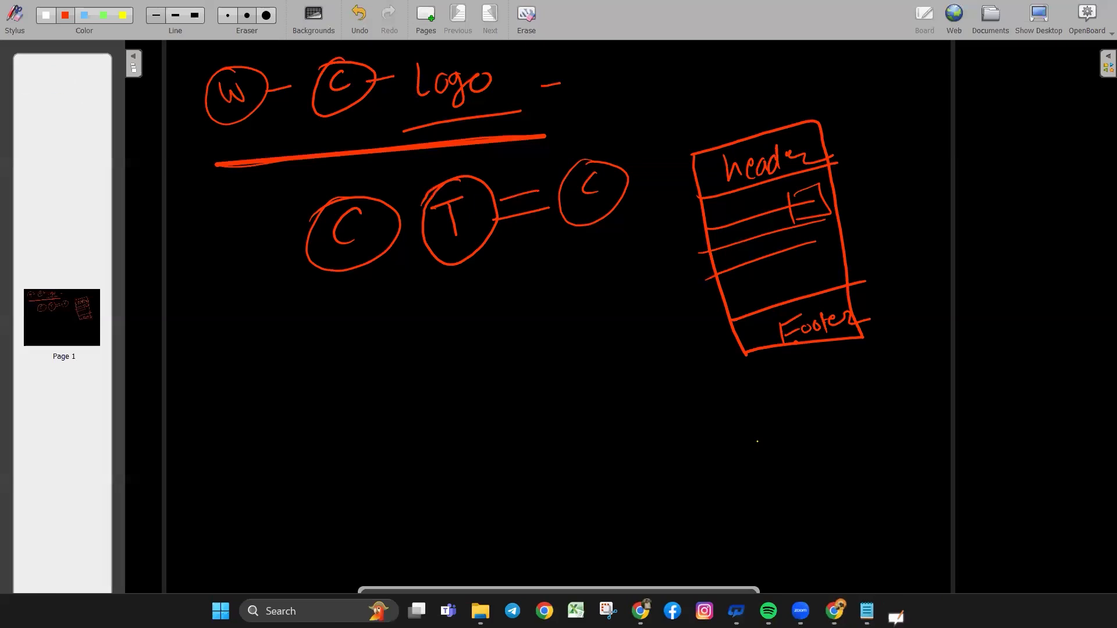
left_click(513, 34)
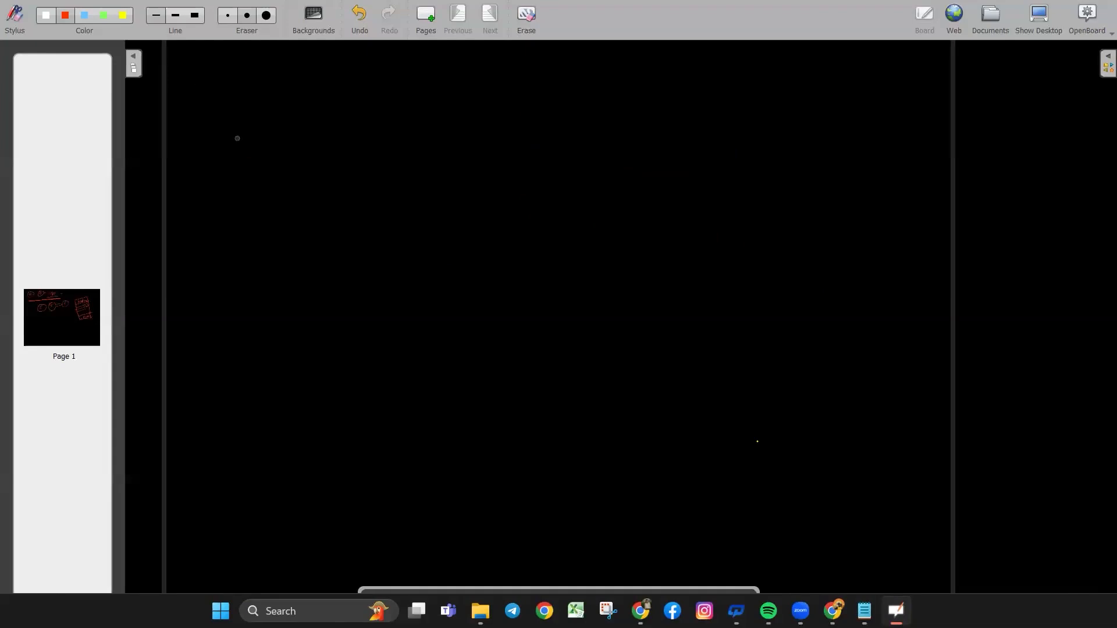
Handwrite a circled "W" followed by an equals sign and an underlined "Main body", with a branch leading to "C"
left_click_drag(205, 123, 217, 130)
mouse_move(207, 106)
left_mouse_down()
mouse_move(188, 144)
mouse_move(179, 122)
left_mouse_up()
mouse_move(249, 123)
left_mouse_down()
mouse_move(289, 111)
mouse_move(294, 126)
mouse_move(347, 125)
mouse_move(397, 100)
mouse_move(384, 88)
left_mouse_up()
mouse_move(398, 90)
left_mouse_down()
mouse_move(423, 96)
mouse_move(487, 70)
mouse_move(506, 81)
mouse_move(516, 62)
left_mouse_up()
left_click_drag(359, 154, 548, 73)
mouse_move(450, 114)
left_mouse_down()
mouse_move(463, 157)
mouse_move(554, 143)
left_mouse_up()
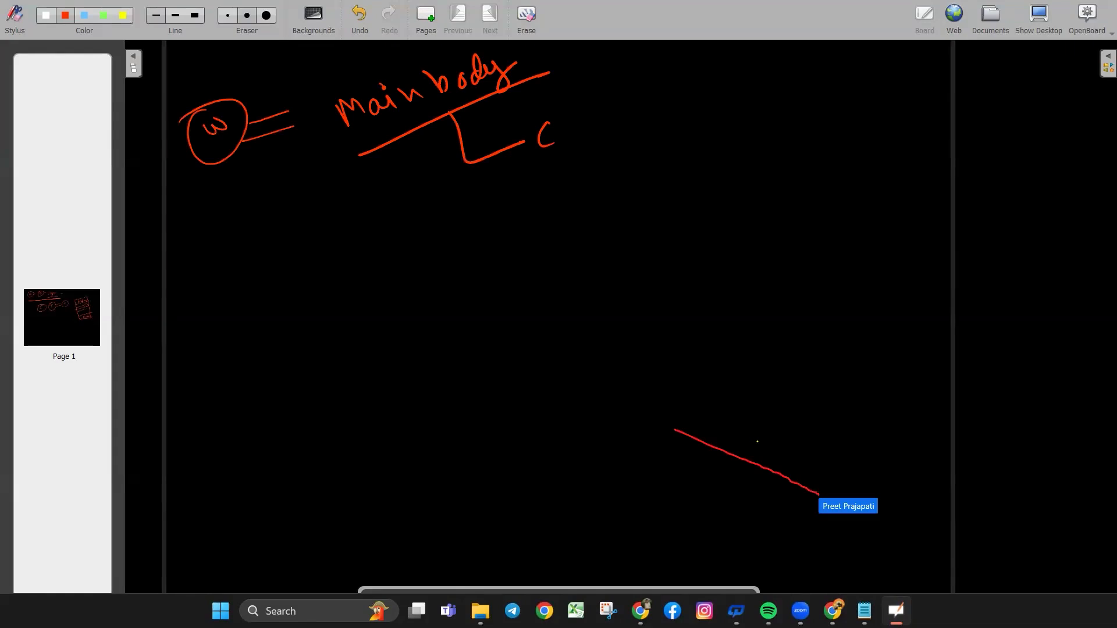
left_click(506, 445)
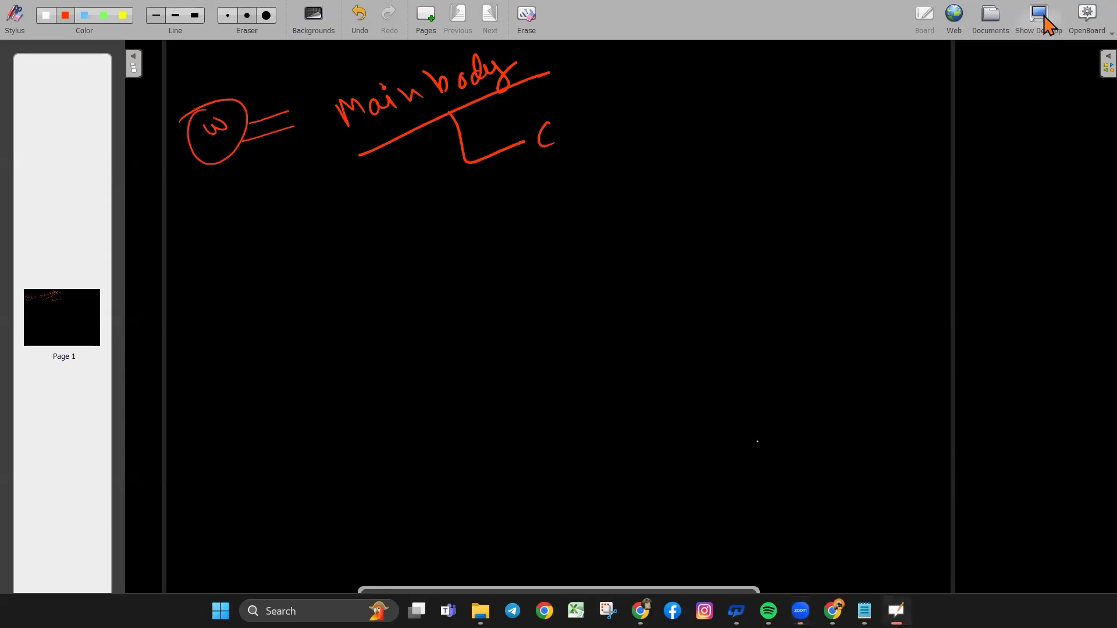
Return from the whiteboard to the browser and open the Newspaper Theme panel in the site's WordPress admin
left_click(1045, 22)
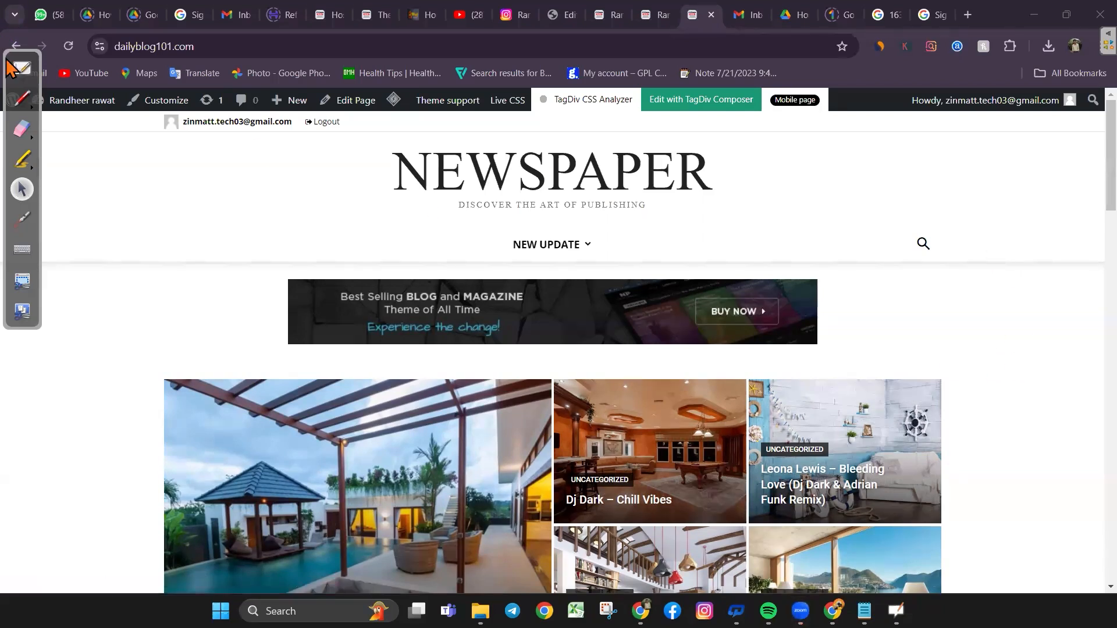
left_click_drag(12, 62, 6, 125)
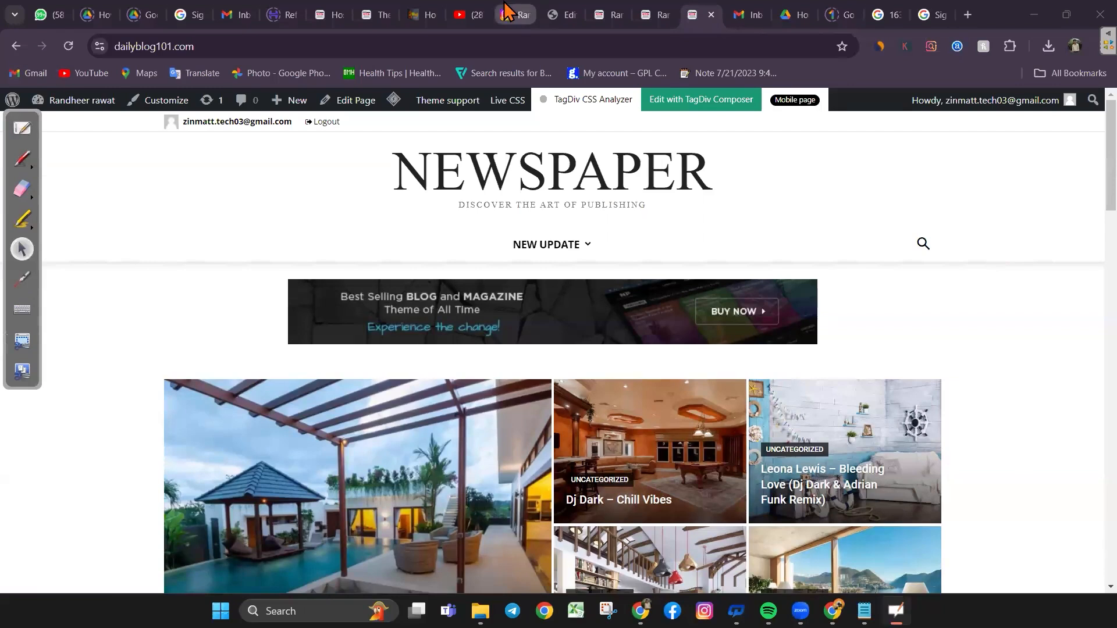
left_click(603, 12)
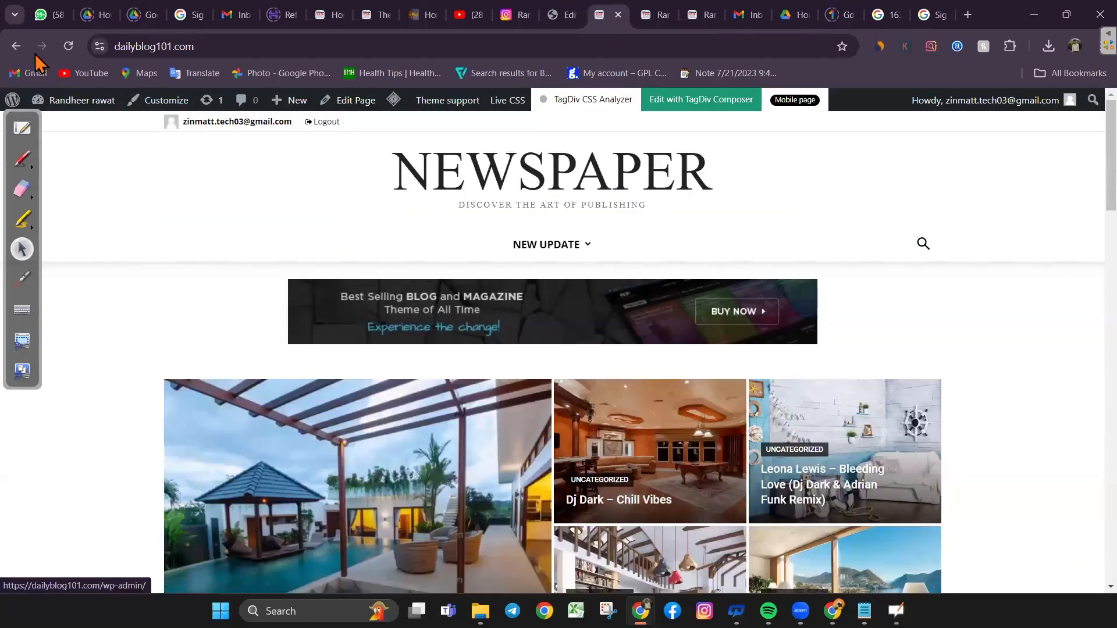
left_click(12, 103)
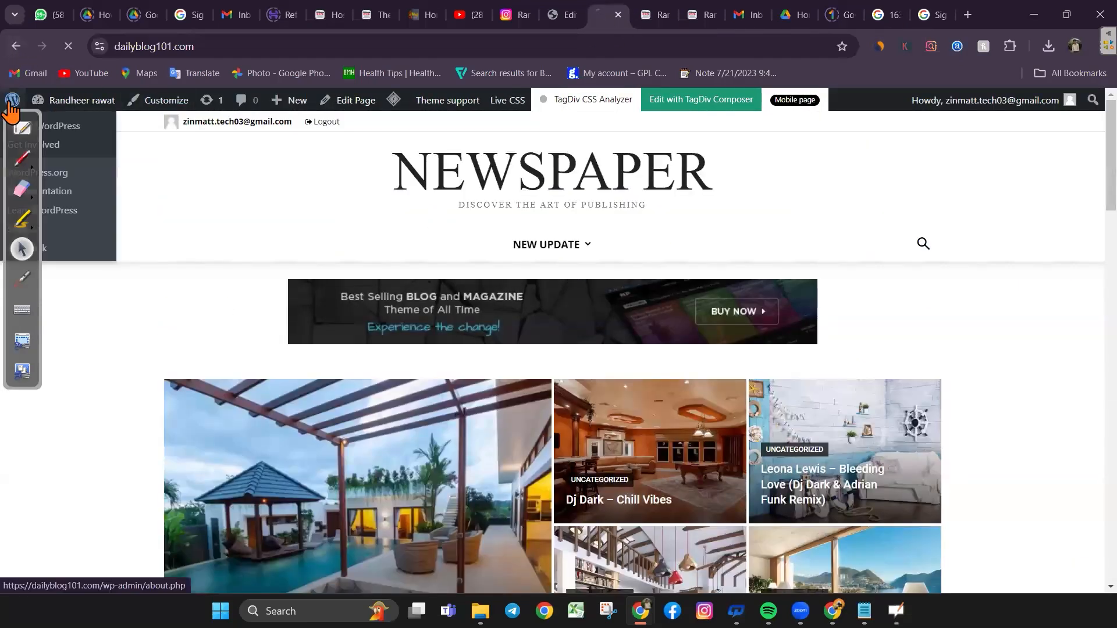
left_click(12, 129)
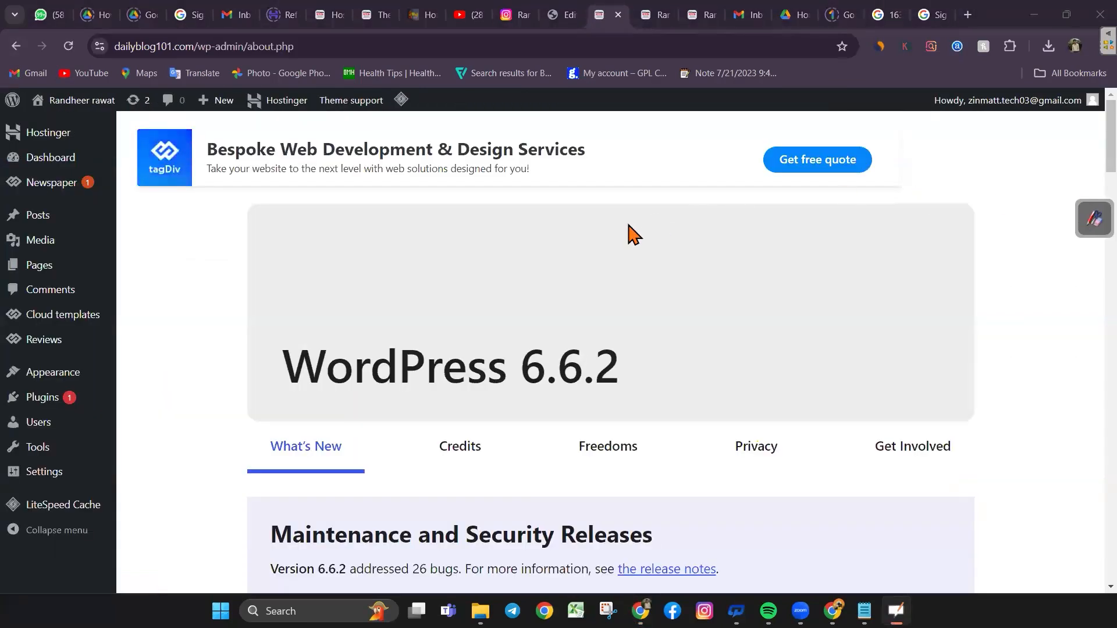
mouse_move(75, 185)
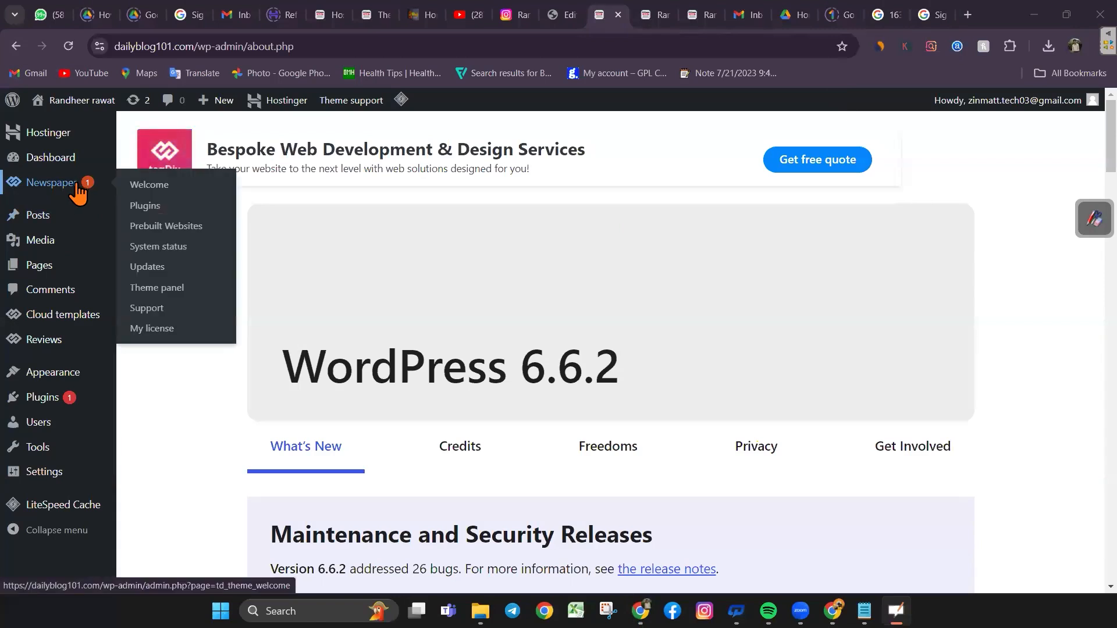
left_click(176, 290)
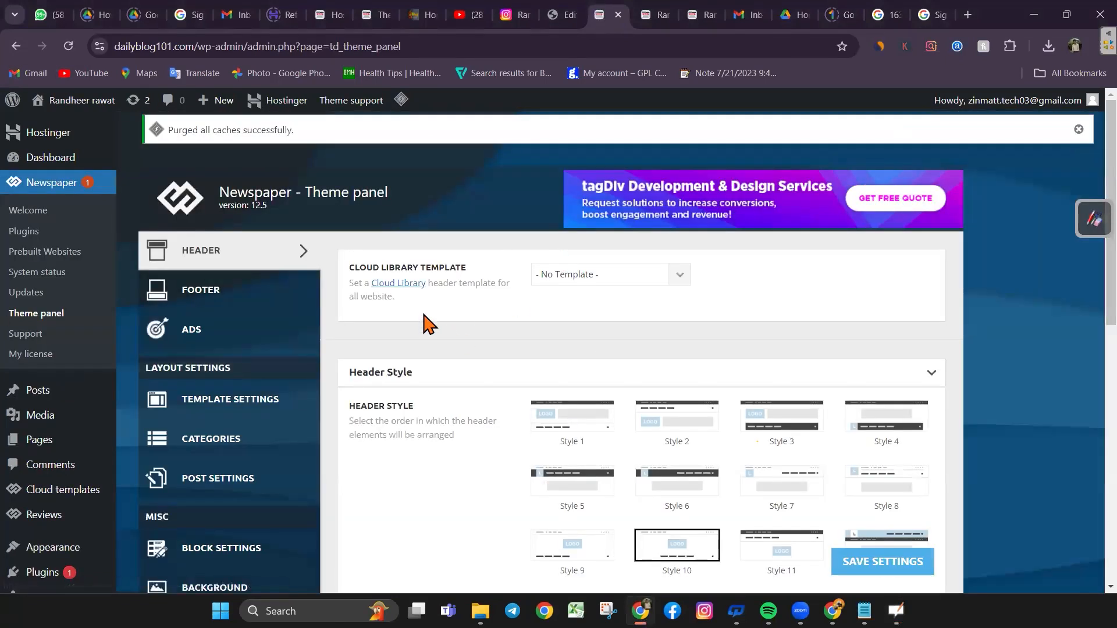
Choose "- No Template -" as the Cloud Library header template and look over the available header styles
left_click(681, 277)
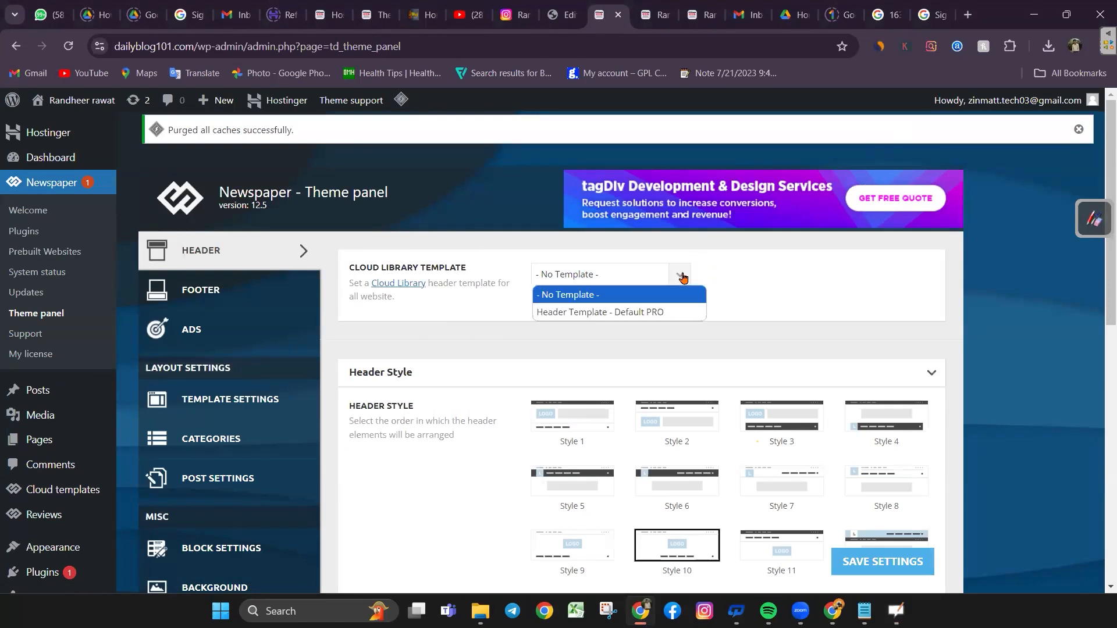
left_click(587, 295)
scroll(482, 395, "down", 2)
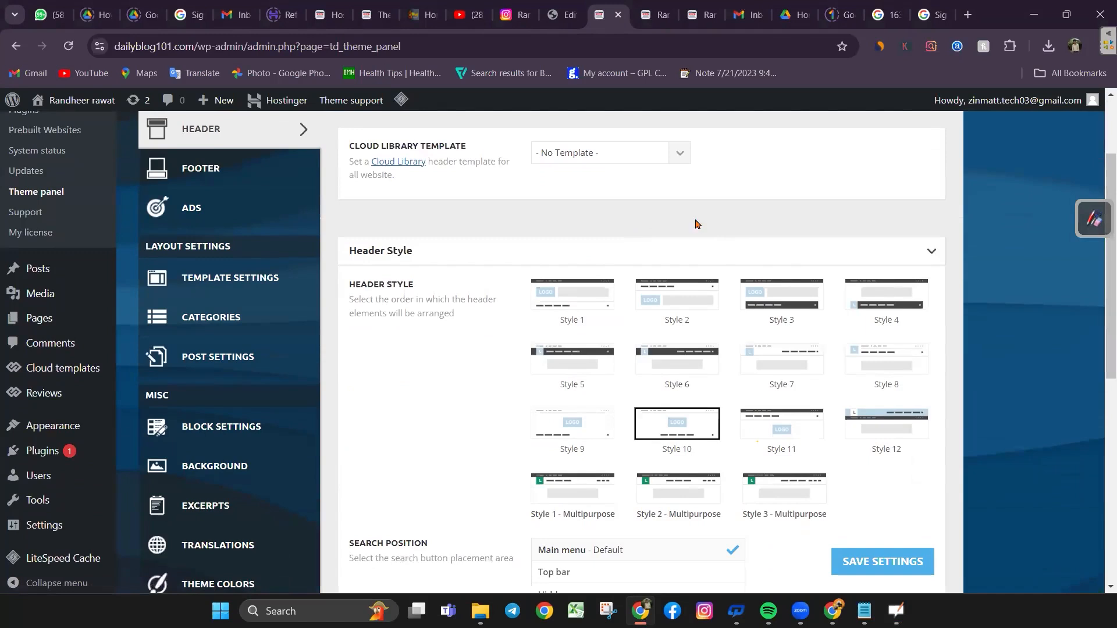
scroll(772, 407, "down", 1)
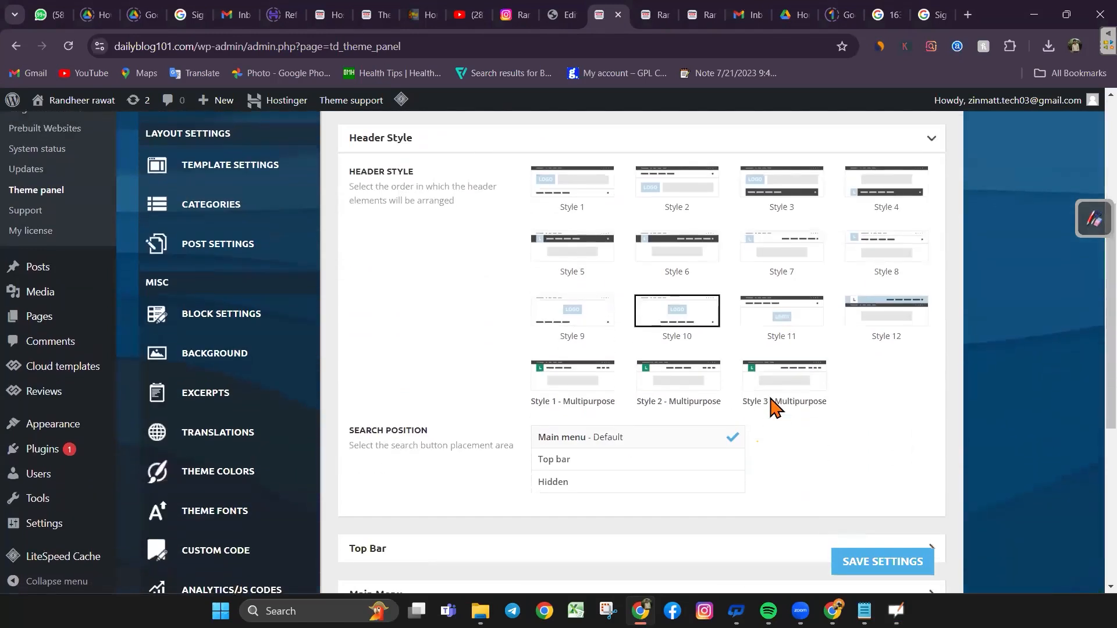
scroll(772, 401, "up", 3)
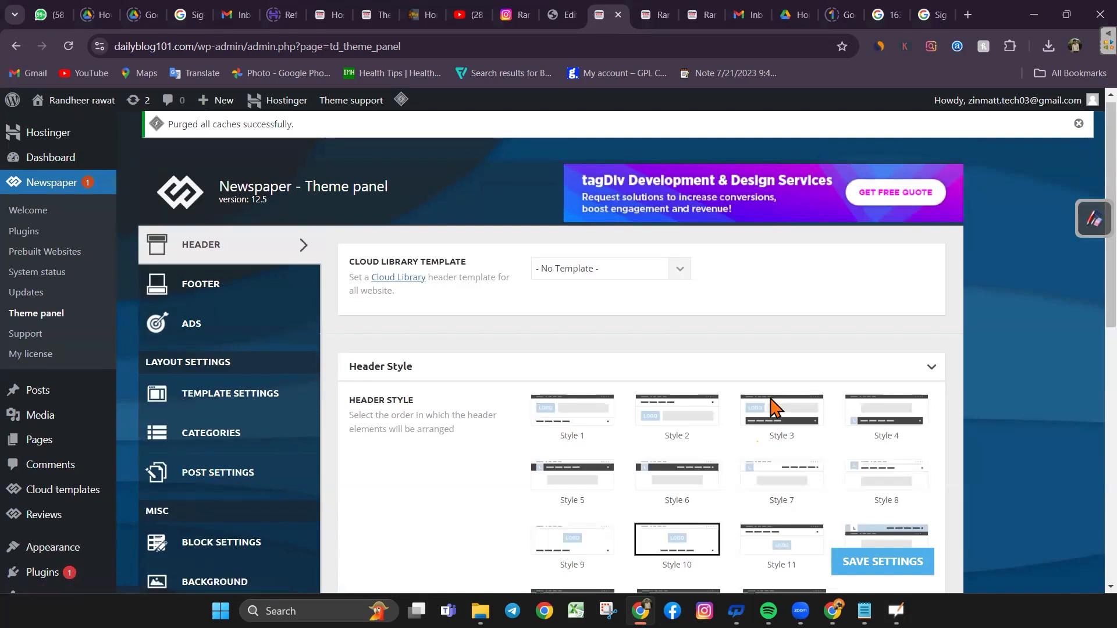
Circle the Header Style thumbnails in red with the annotation pen
left_click(1090, 225)
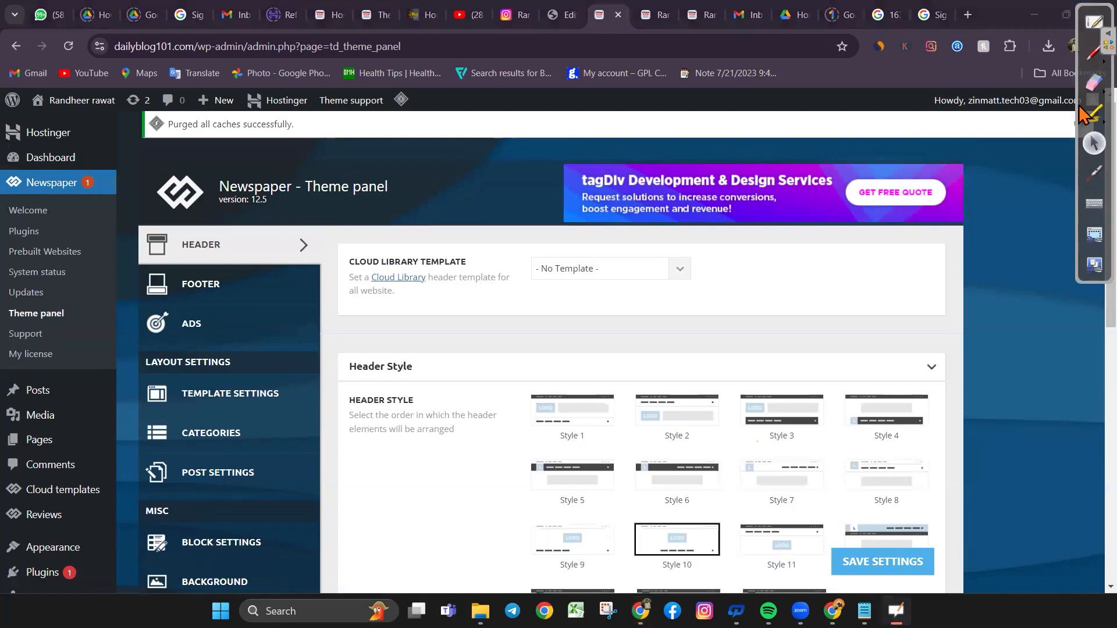
left_click(1093, 52)
mouse_move(859, 388)
left_mouse_down()
mouse_move(959, 395)
mouse_move(972, 579)
left_mouse_up()
mouse_move(883, 589)
left_mouse_down()
mouse_move(642, 599)
mouse_move(492, 541)
mouse_move(590, 367)
mouse_move(931, 369)
mouse_move(938, 401)
left_mouse_up()
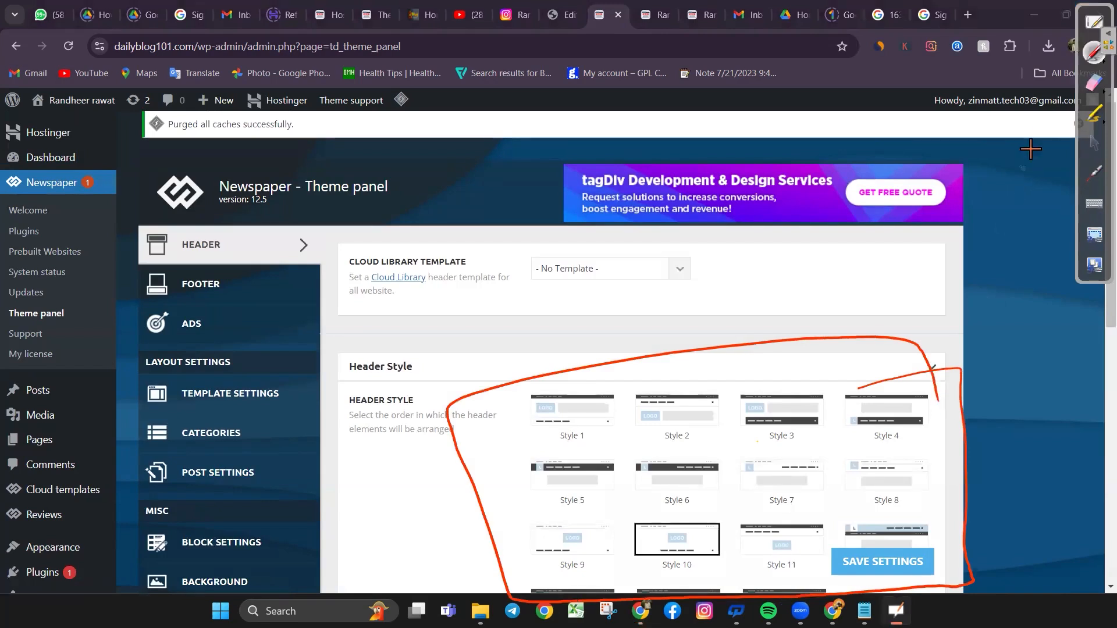
Erase the red circle around the header styles and return to the pointer tool
left_click(1094, 83)
mouse_move(941, 356)
left_mouse_down()
mouse_move(578, 379)
mouse_move(466, 443)
mouse_move(522, 585)
mouse_move(985, 561)
mouse_move(935, 364)
left_mouse_up()
left_click(1093, 142)
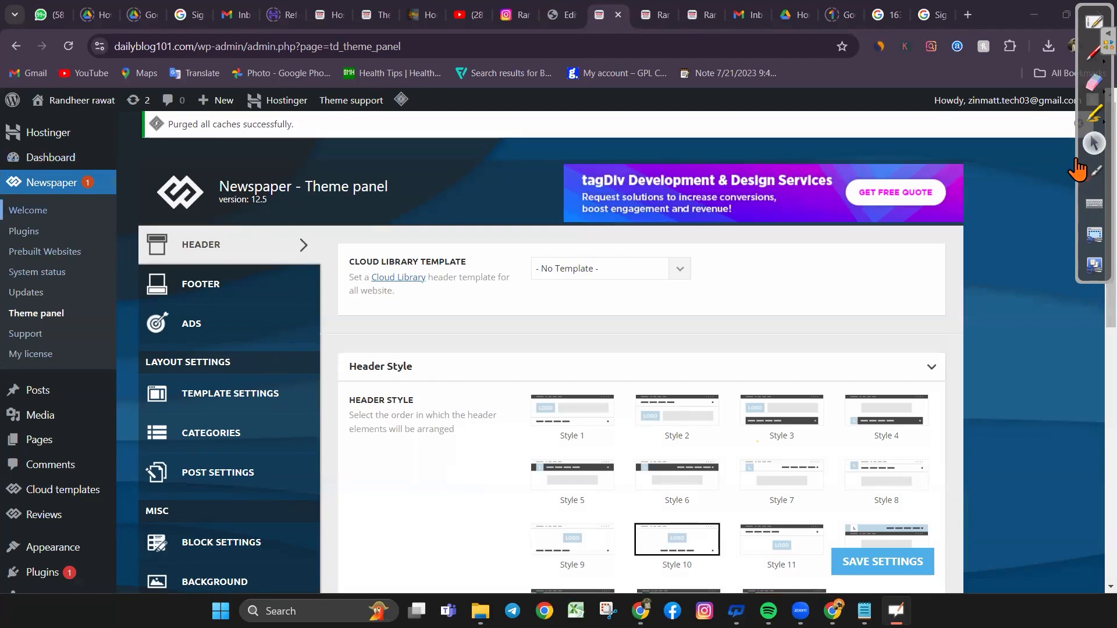
Open the Newspaper theme's Plugins page, collapse the annotation palette at the opposite edge, and locate the tagDiv Standard Pack plugin
left_click(24, 231)
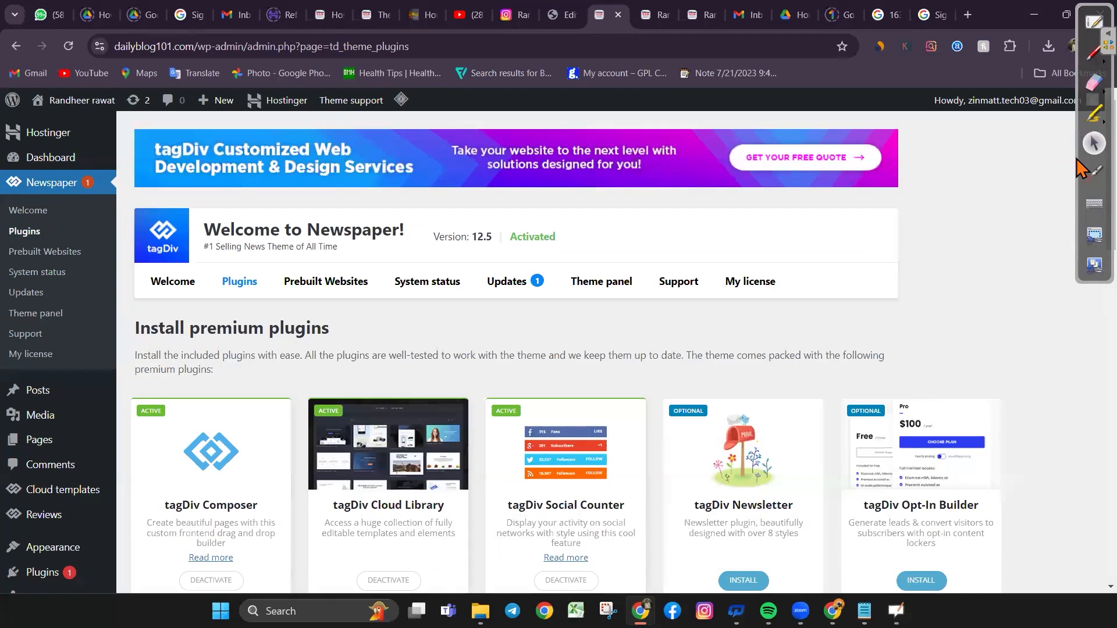
left_click(1080, 14)
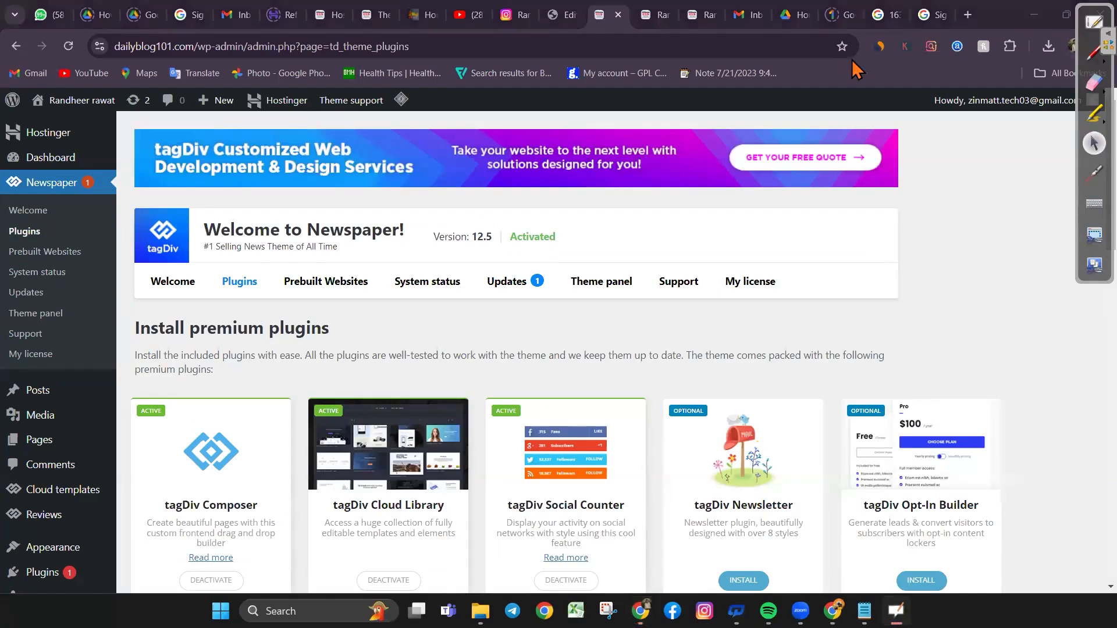
left_click(1092, 23)
left_click(1044, 21)
left_click_drag(1085, 33, 9, 258)
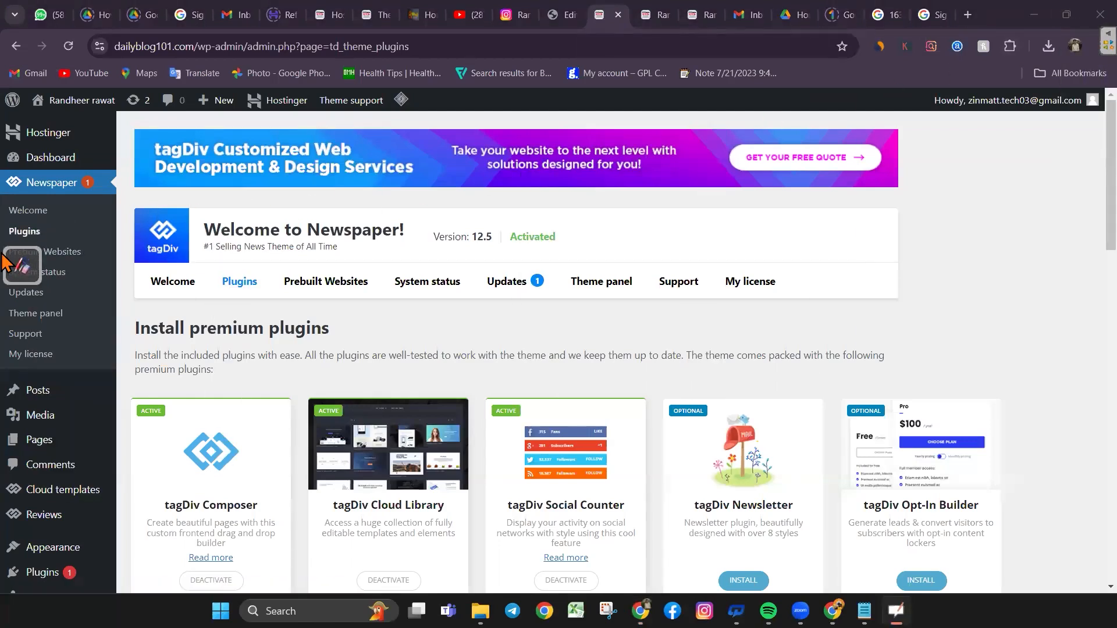
left_click_drag(1110, 175, 1111, 182)
scroll(5, 262, "down", 6)
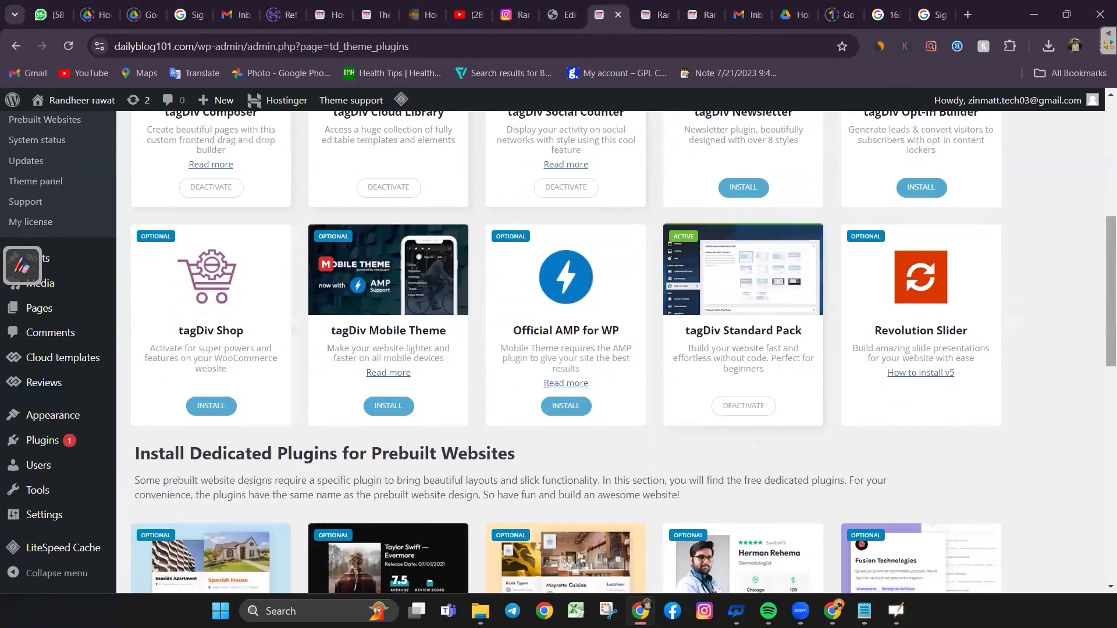
Circle the tagDiv Standard Pack title in red and handwrite an underlined "Install" with arrows beneath it
left_click(18, 264)
left_click(22, 53)
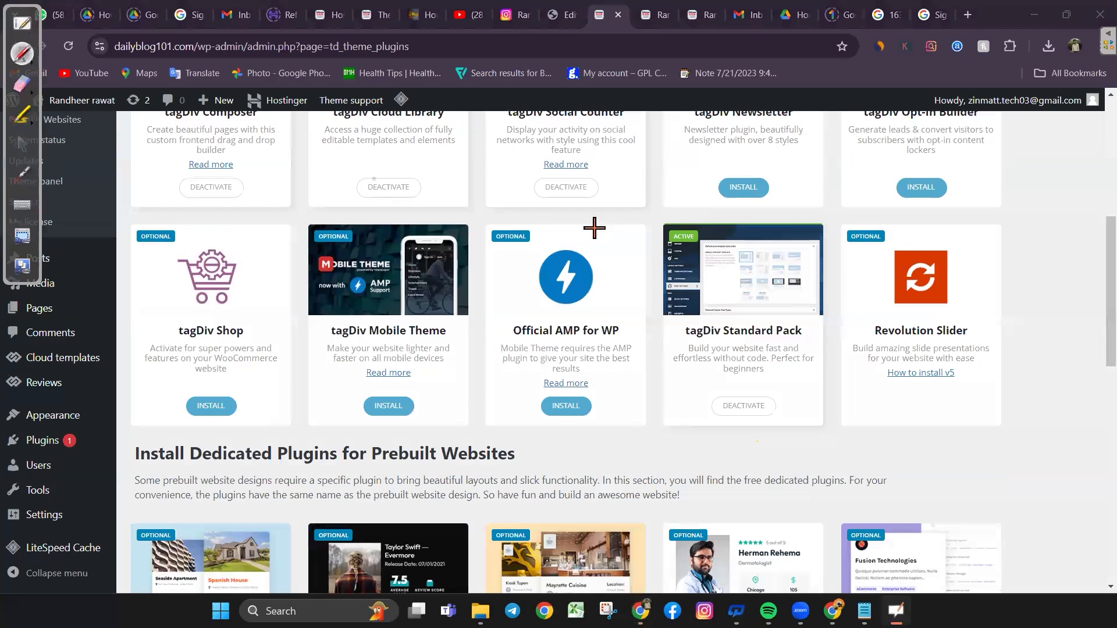
left_click_drag(743, 303, 698, 313)
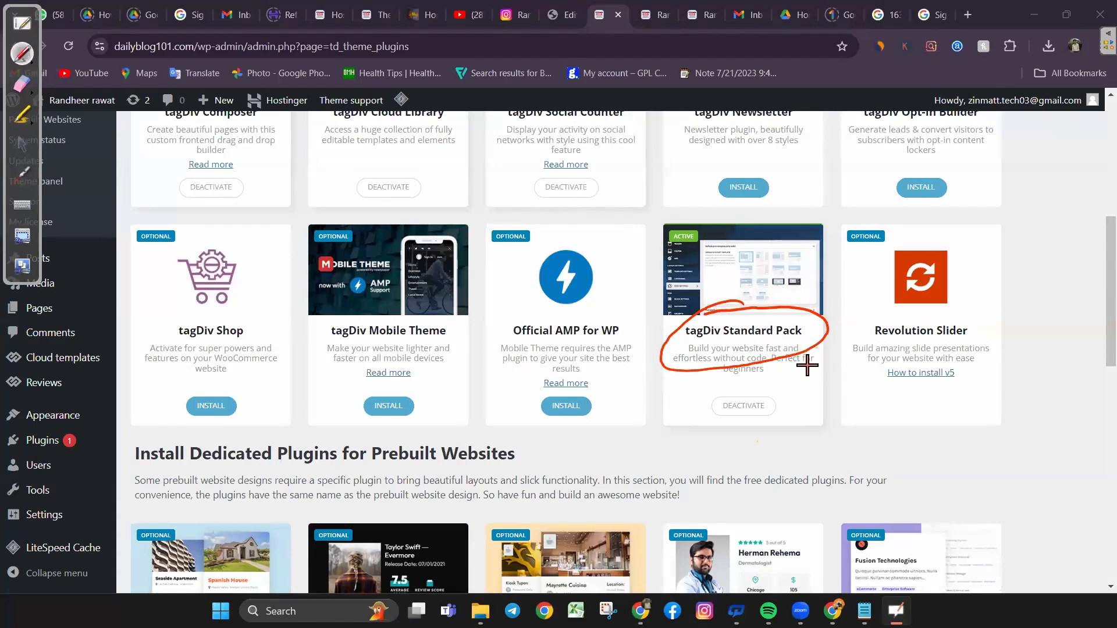
mouse_move(782, 382)
left_mouse_down()
mouse_move(770, 391)
mouse_move(716, 378)
left_mouse_up()
left_click_drag(710, 380, 726, 397)
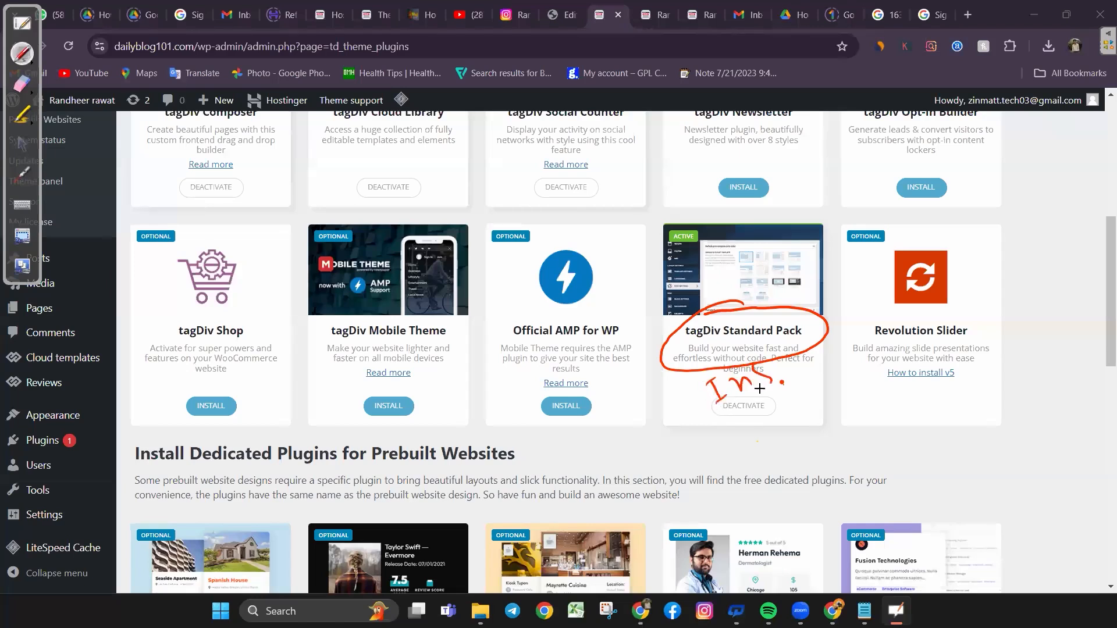
left_click_drag(788, 351, 782, 376)
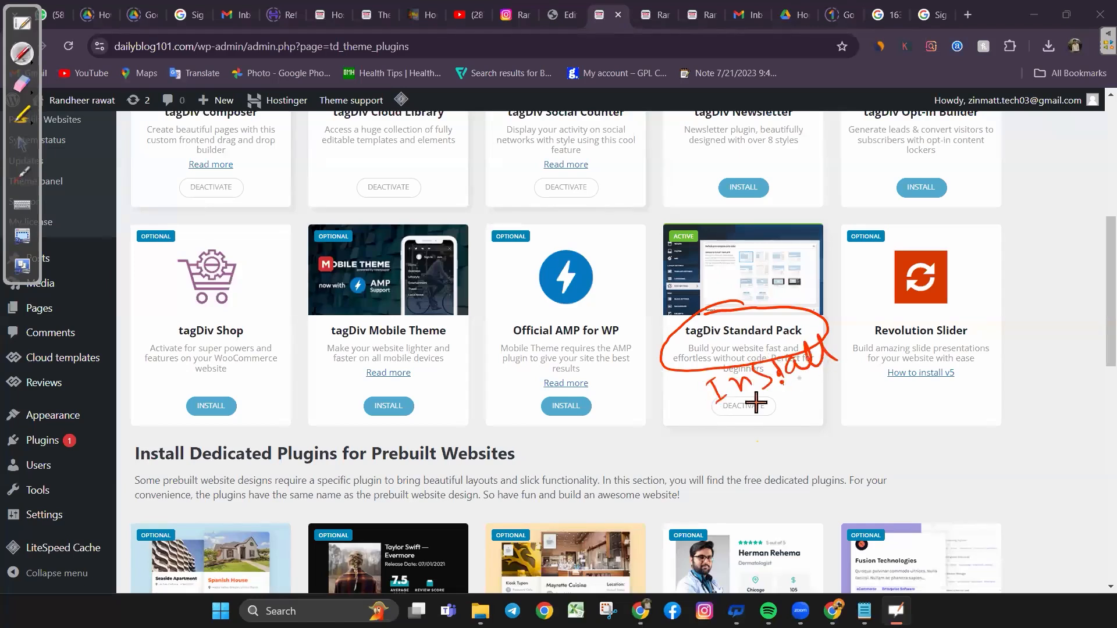
left_click_drag(714, 417, 850, 351)
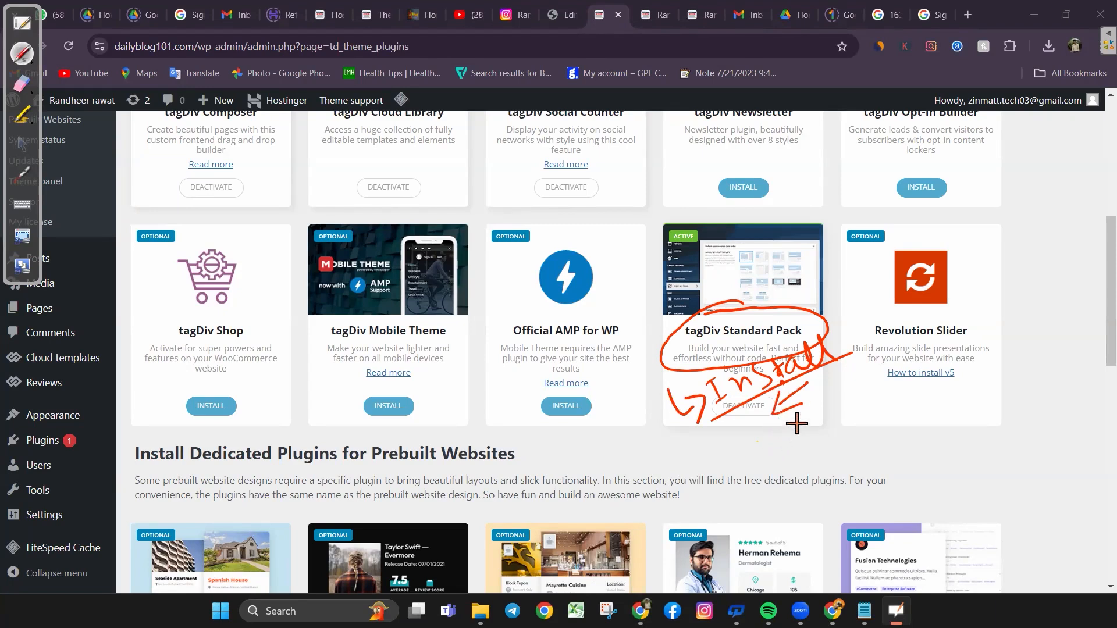
Erase the red markings over the tagDiv Standard Pack card and return to the pointer tool
left_click(22, 83)
mouse_move(873, 343)
left_mouse_down()
mouse_move(704, 408)
mouse_move(785, 287)
left_mouse_up()
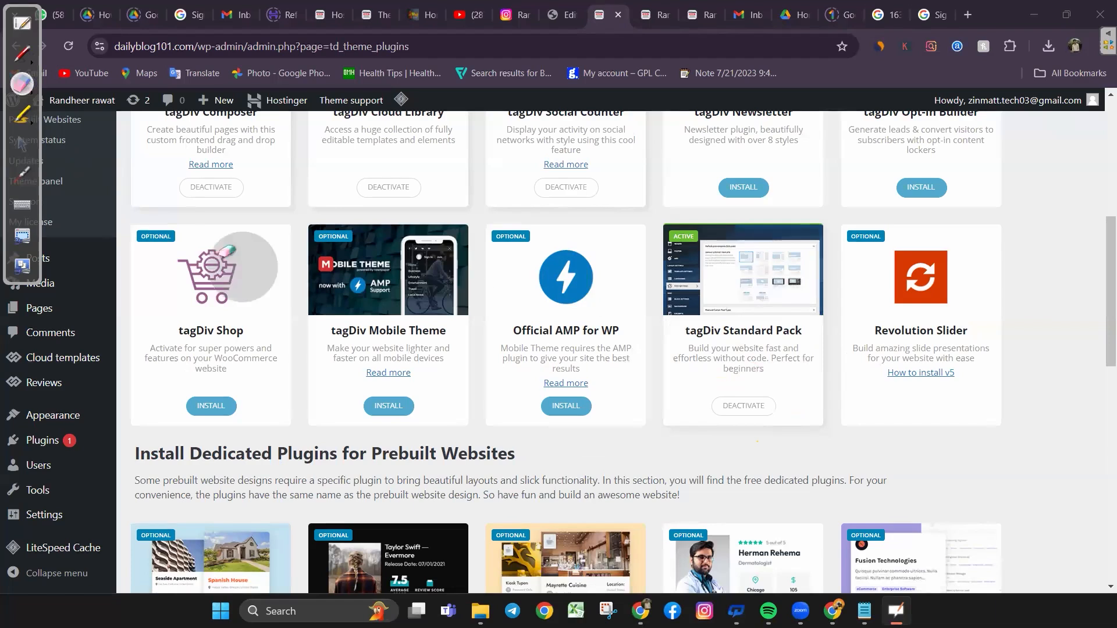
left_click(22, 143)
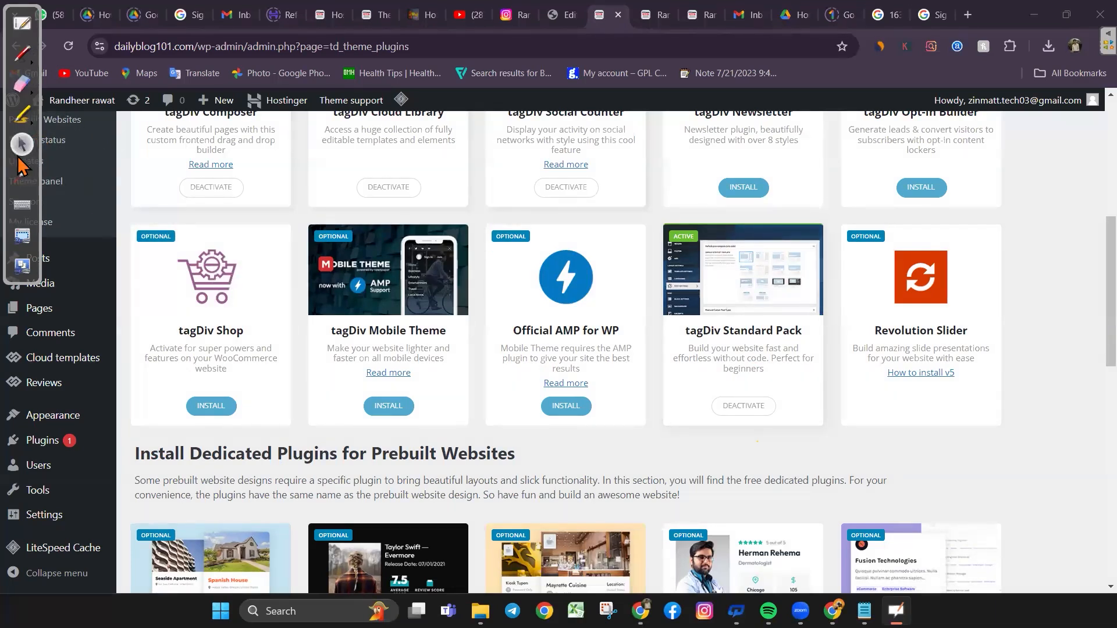
Handwrite an underlined "Active" in red across the tagDiv Standard Pack card
left_click(21, 53)
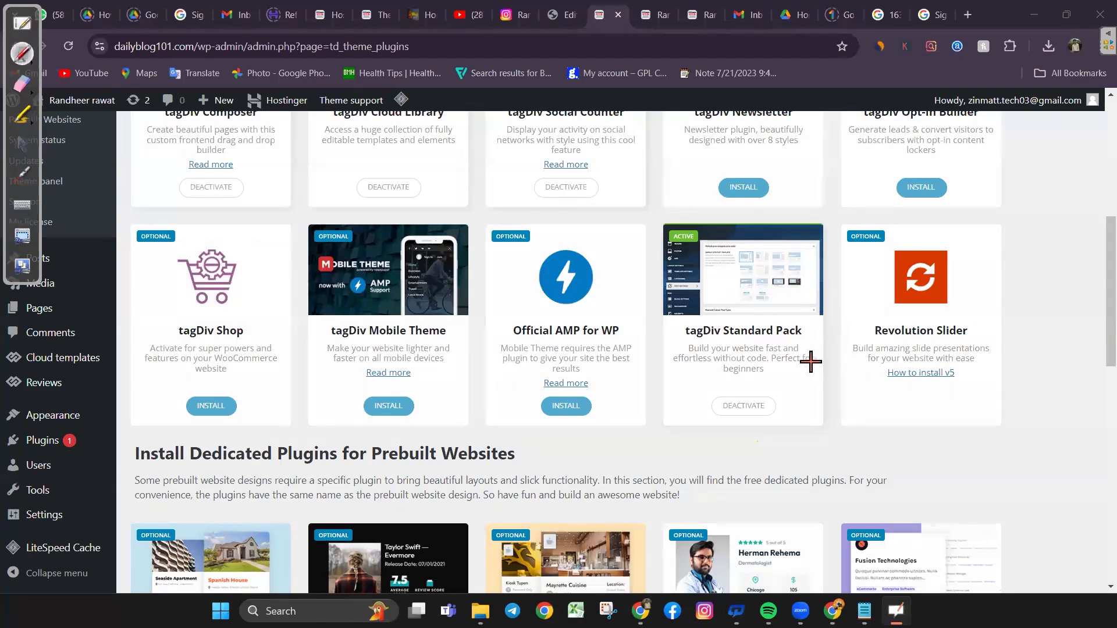
mouse_move(796, 358)
left_mouse_down()
mouse_move(794, 377)
mouse_move(816, 373)
left_mouse_up()
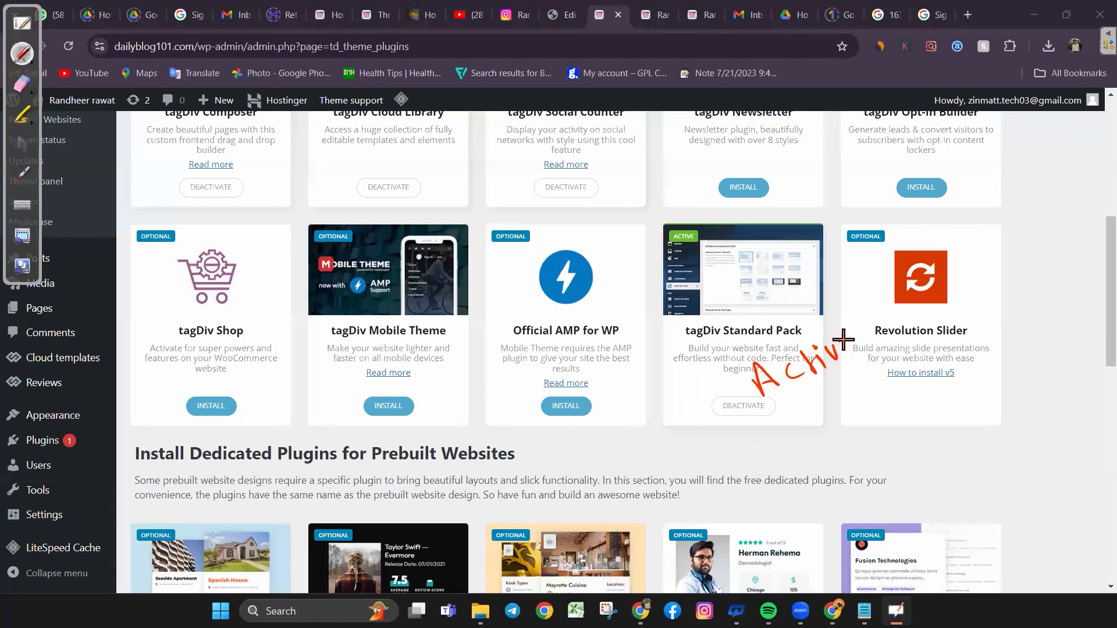
left_click_drag(785, 408, 878, 346)
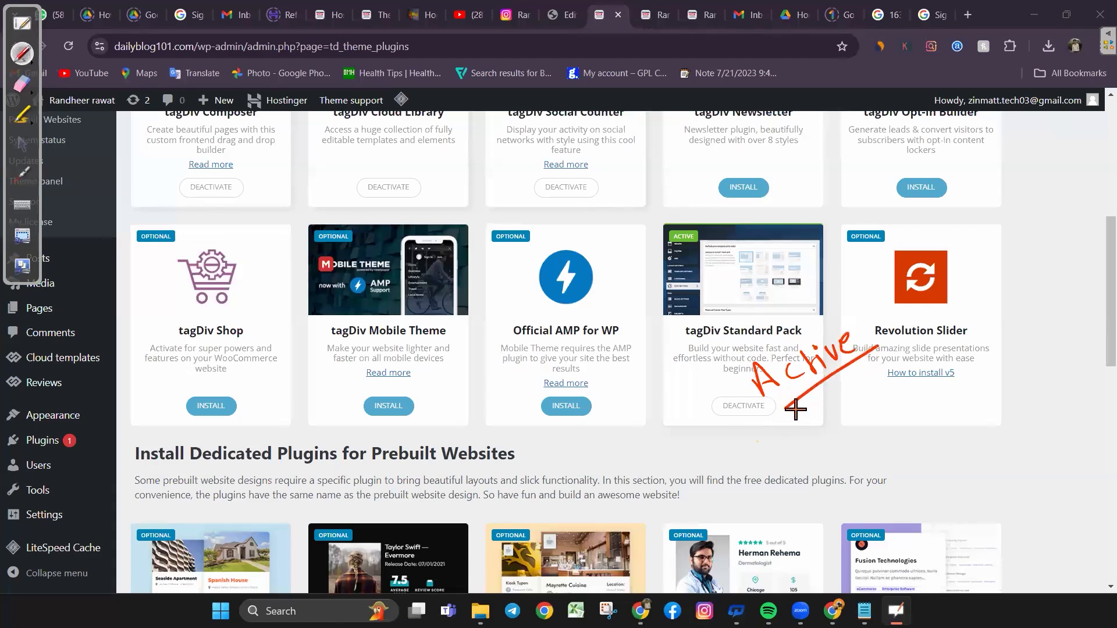
Erase the handwritten "Active" and its underline from the tagDiv Standard Pack card
left_click(21, 87)
mouse_move(792, 403)
left_mouse_down()
mouse_move(743, 407)
mouse_move(868, 353)
mouse_move(666, 441)
left_mouse_up()
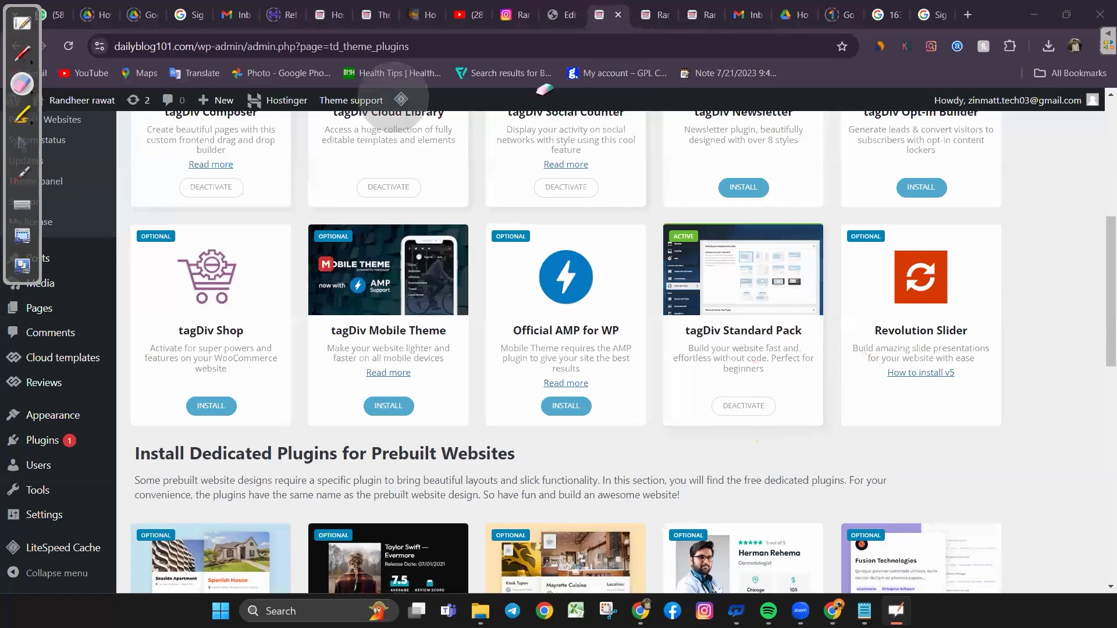
Circle the green Active badge on the tagDiv Standard Pack card in red and erase the circle
left_click(21, 54)
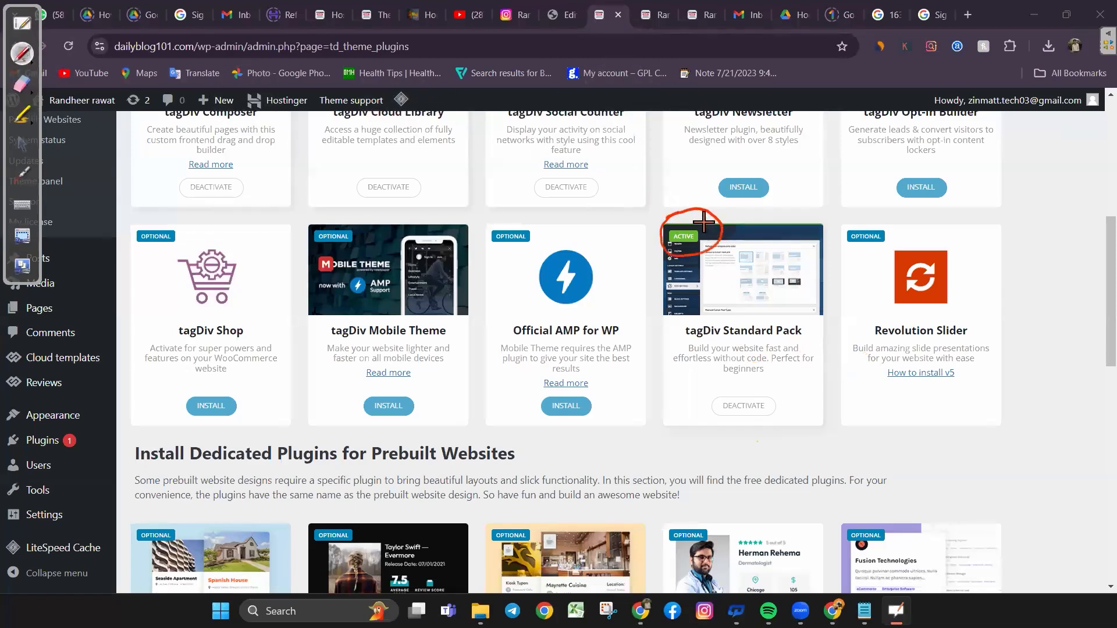
left_click_drag(721, 231, 713, 243)
left_click(22, 83)
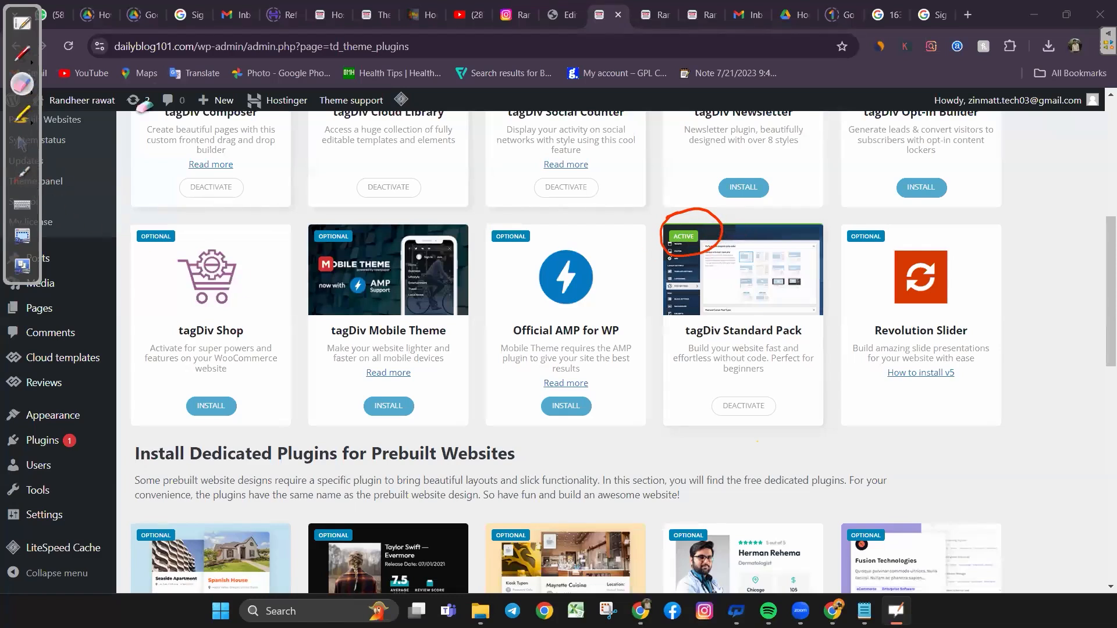
left_click_drag(756, 232, 709, 198)
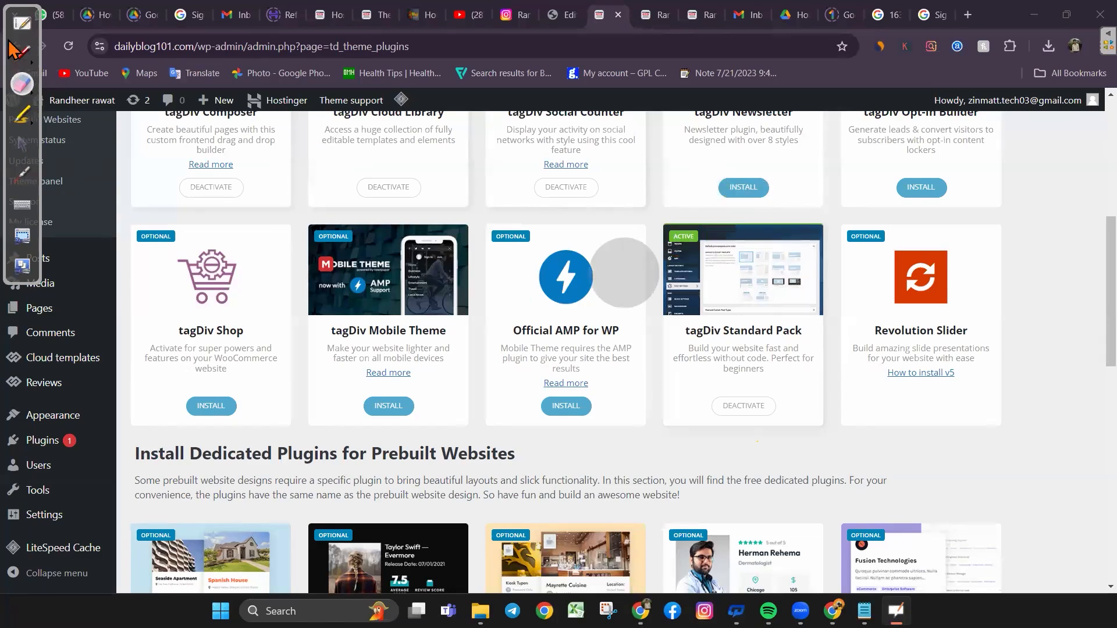
Move the annotation palette to the opposite screen edge and, with the pointer tool active, open the Newspaper theme panel's Header Style options
left_click_drag(12, 20, 1069, 232)
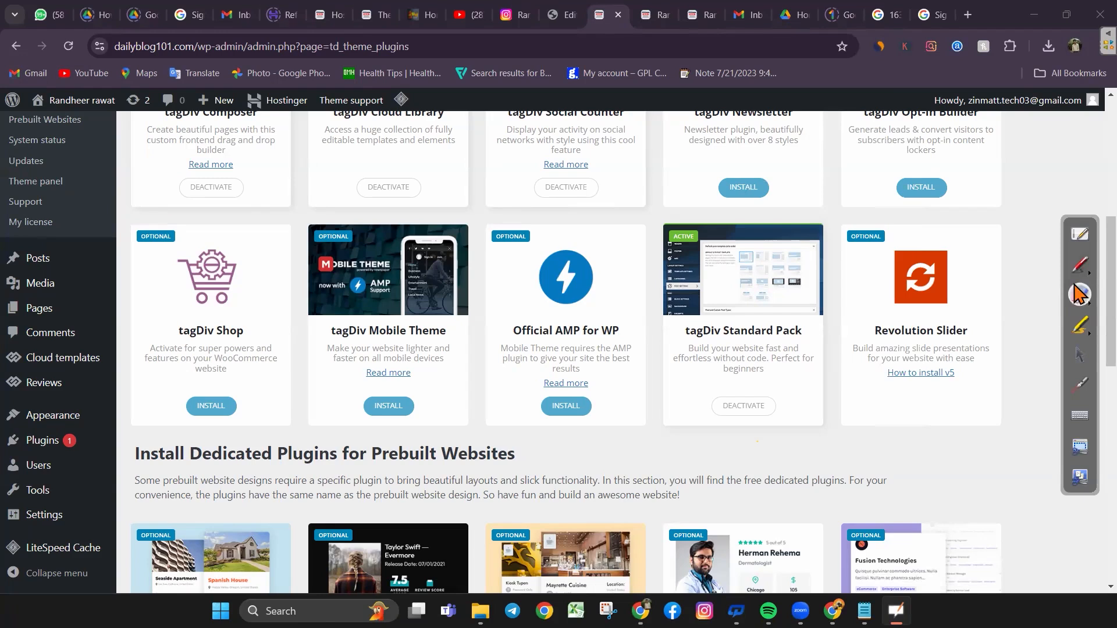
left_click(1077, 355)
left_click(35, 181)
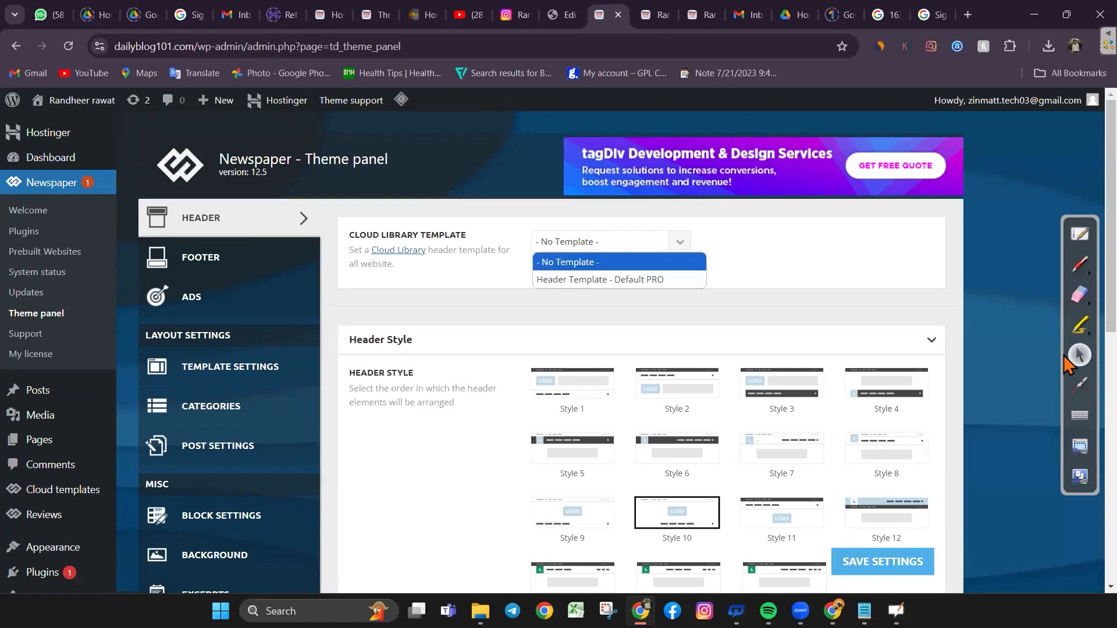
scroll(1082, 256, "down", 3)
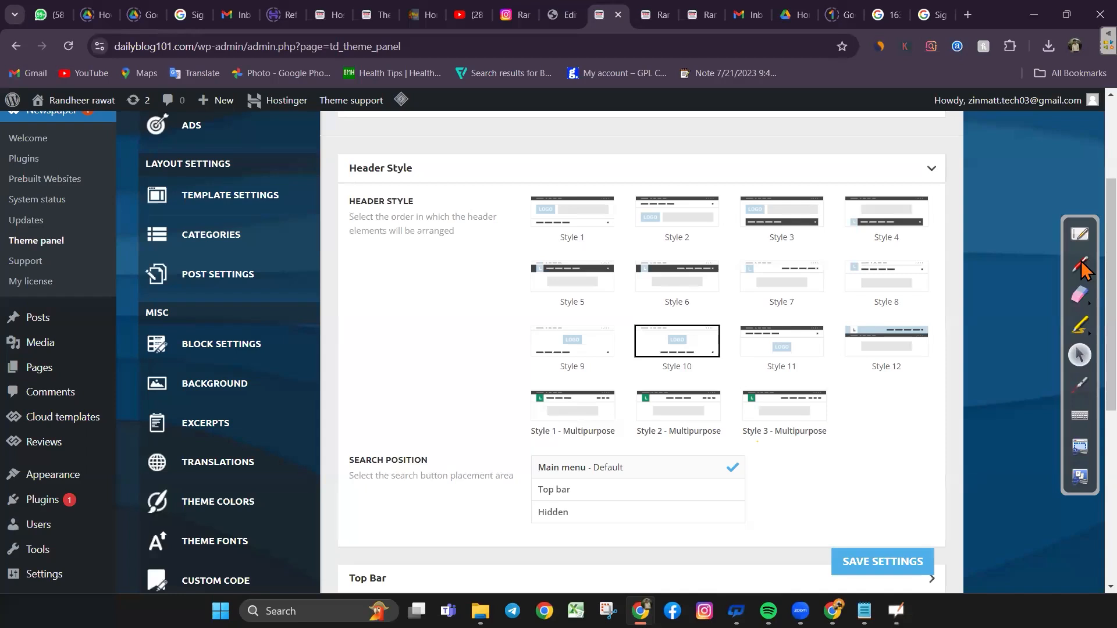
Circle the Header Style heading, box the style thumbnails and outline Style 10 in red
left_click(1079, 265)
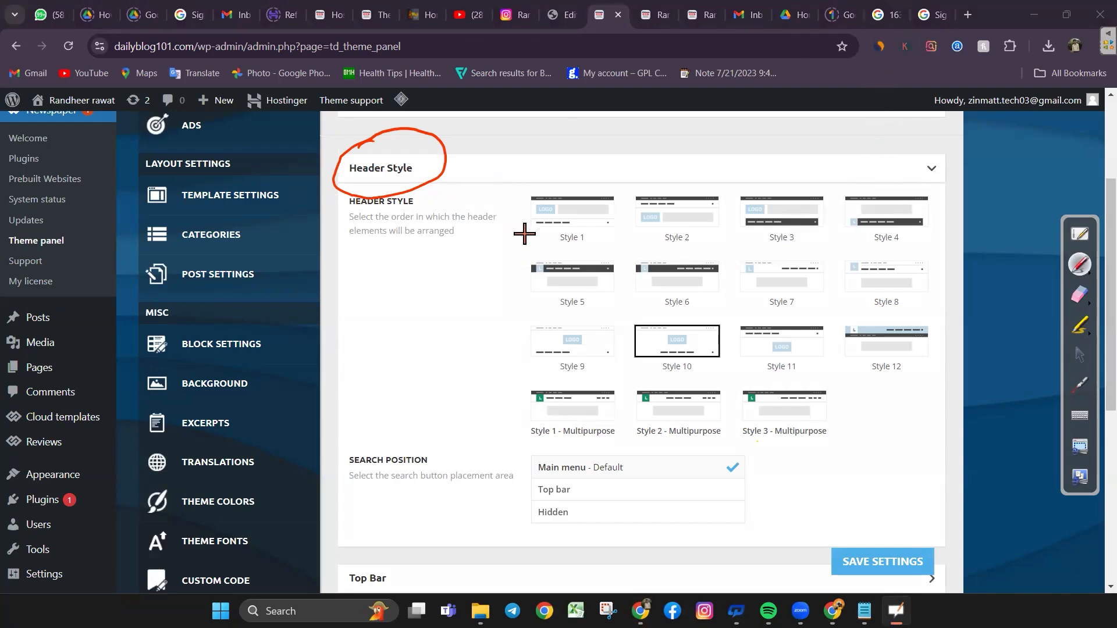
left_click_drag(510, 240, 528, 404)
mouse_move(586, 433)
left_mouse_down()
mouse_move(829, 437)
mouse_move(961, 423)
mouse_move(941, 209)
mouse_move(862, 166)
mouse_move(477, 196)
left_mouse_up()
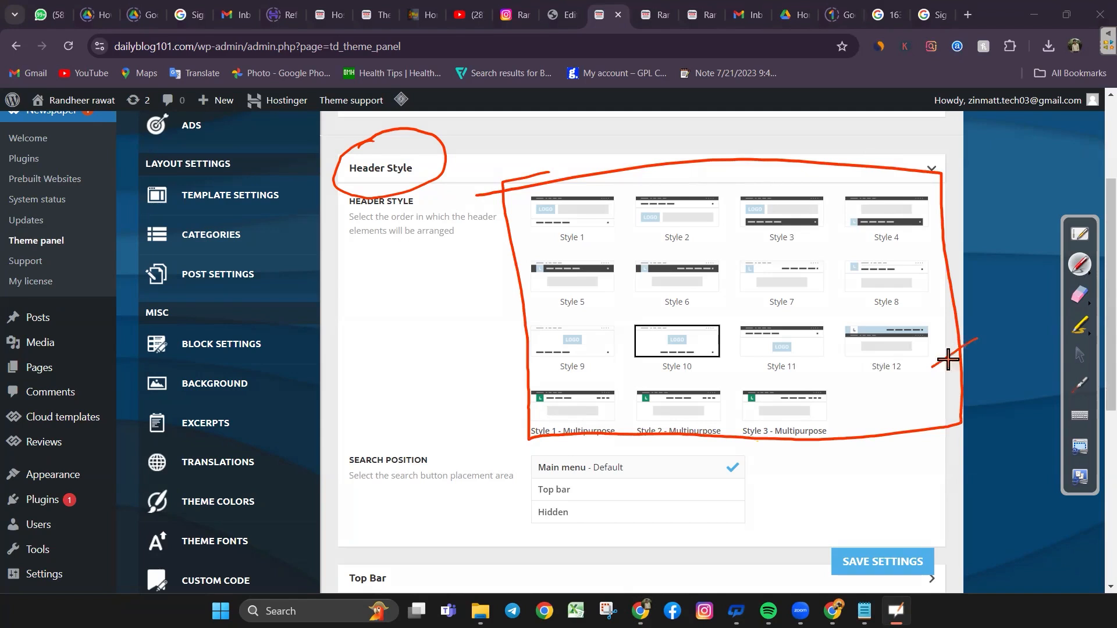
left_click_drag(600, 414, 614, 408)
left_click_drag(876, 418, 814, 434)
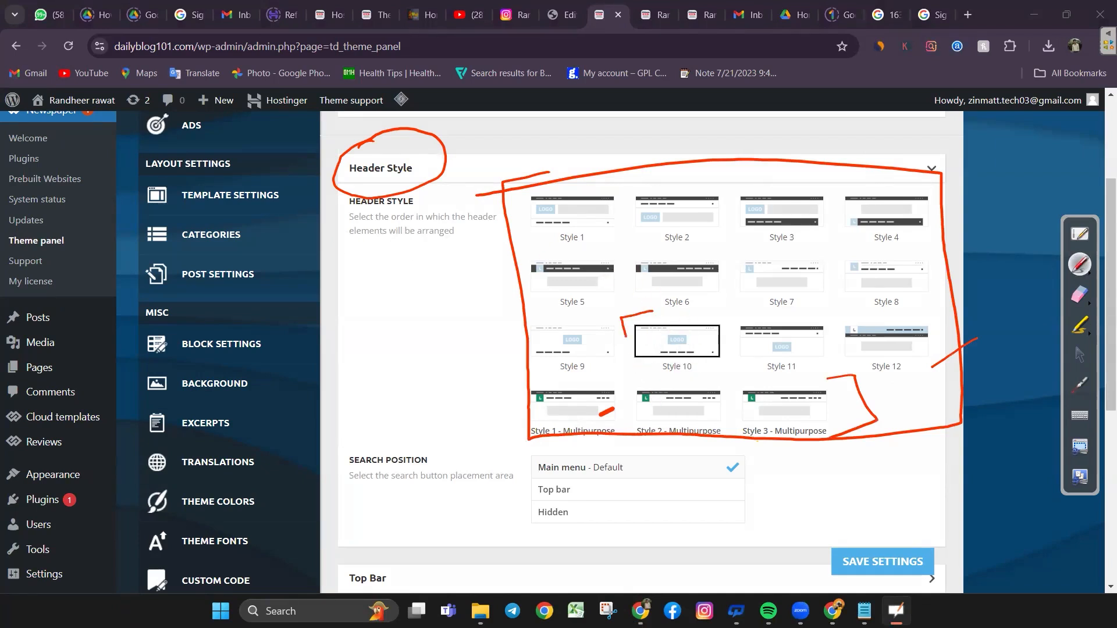
left_click_drag(727, 319, 663, 307)
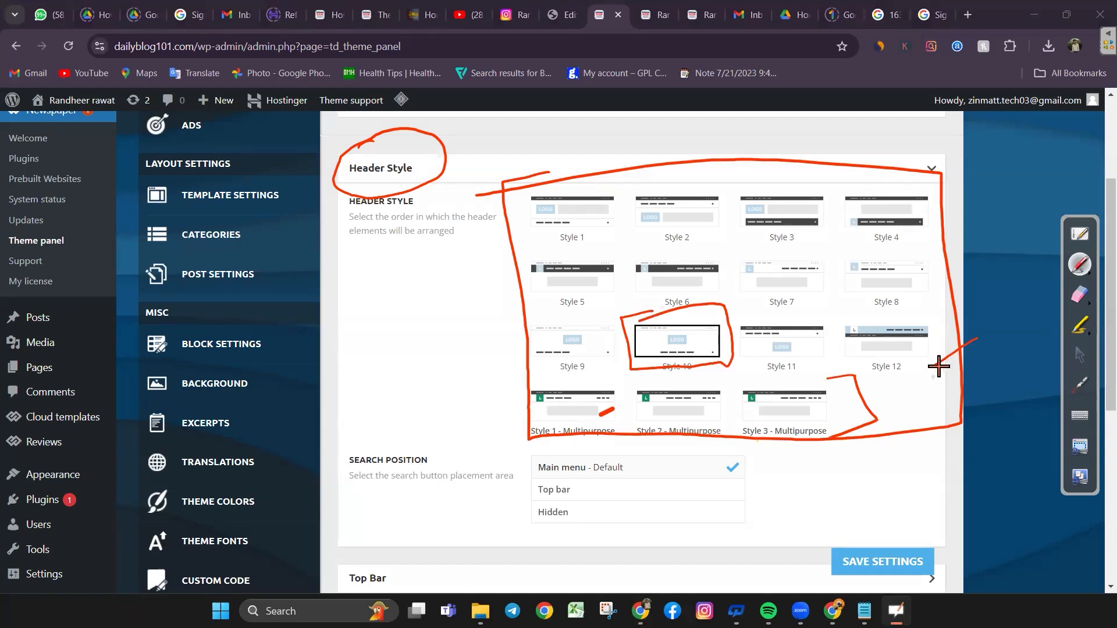
Erase all red markings over the Header Style section and return to the pointer tool
left_click(1079, 294)
left_click_drag(1028, 322, 615, 501)
mouse_move(679, 444)
left_mouse_down()
mouse_move(618, 411)
mouse_move(706, 274)
mouse_move(553, 429)
mouse_move(481, 207)
mouse_move(847, 137)
mouse_move(977, 305)
mouse_move(861, 374)
left_mouse_up()
mouse_move(636, 253)
left_mouse_down()
mouse_move(337, 186)
mouse_move(722, 219)
mouse_move(932, 394)
mouse_move(710, 358)
left_mouse_up()
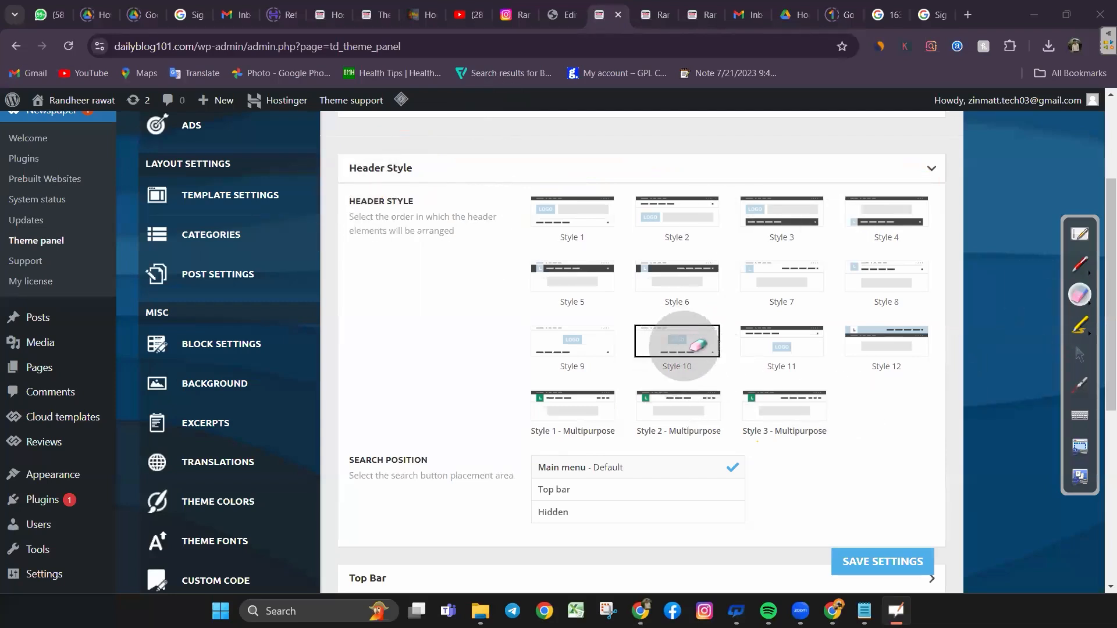
left_click(1079, 354)
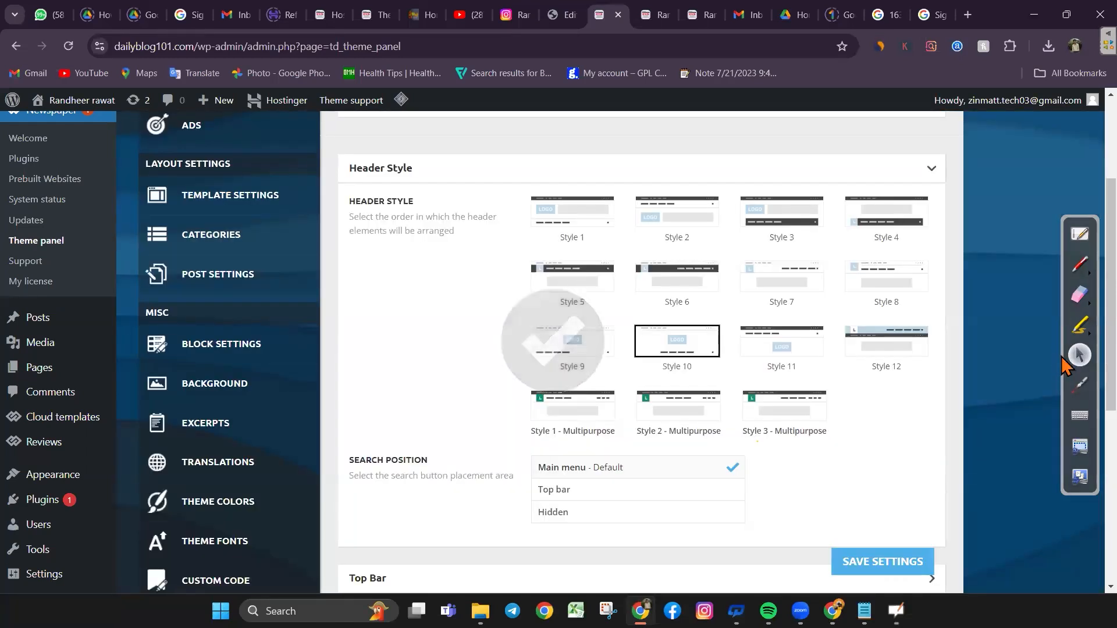
Reload the site's homepage to check its header, and look through the remaining header sections in the theme panel
left_click(653, 14)
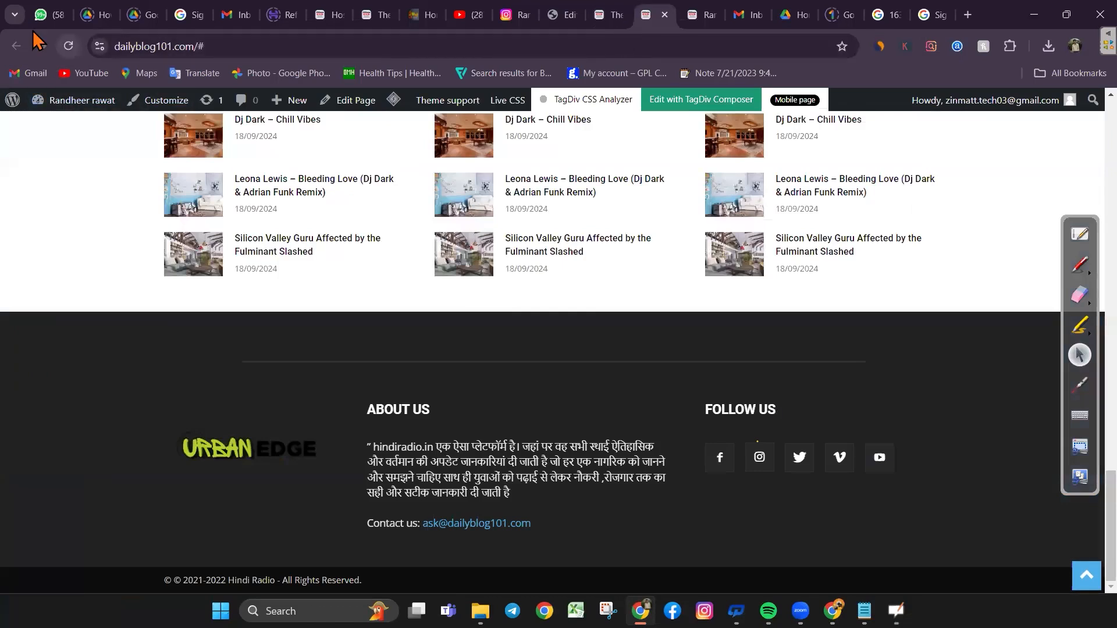
left_click(68, 46)
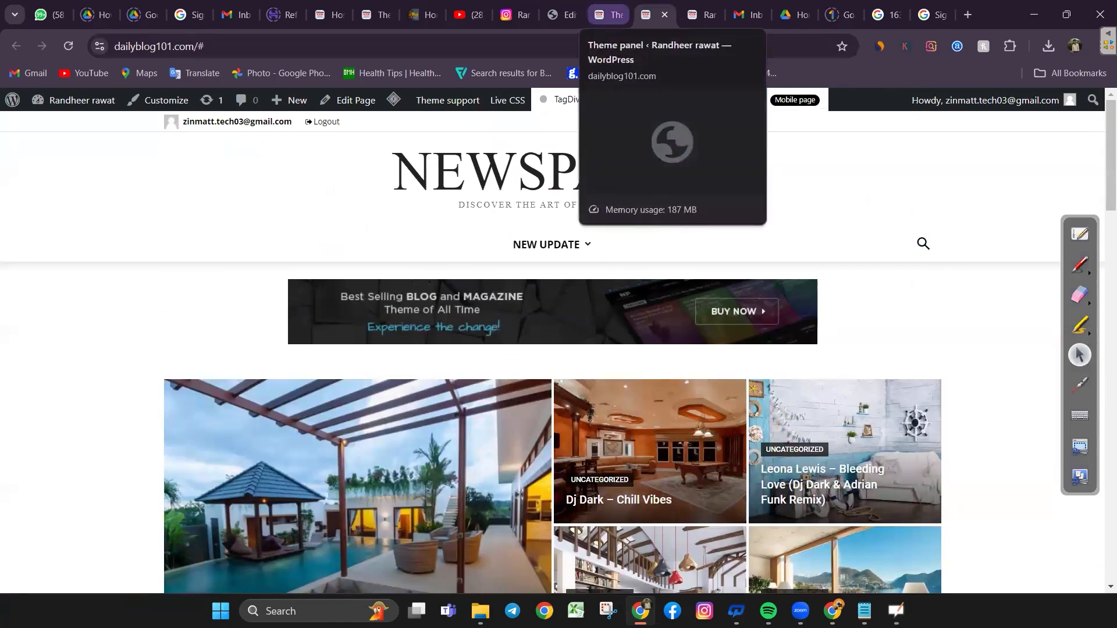
left_click(610, 15)
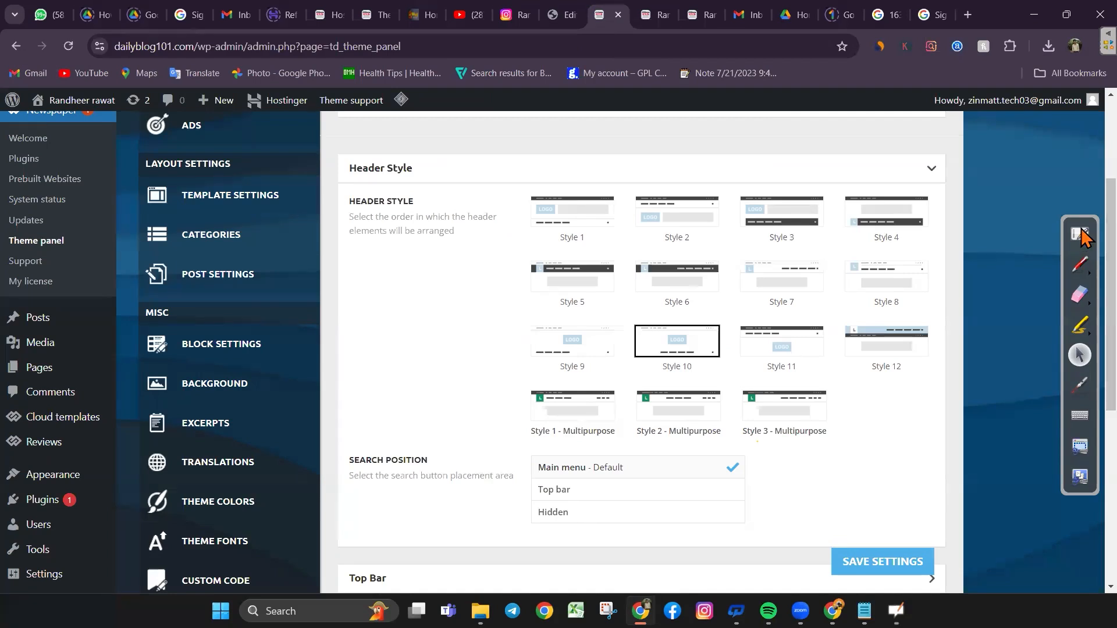
scroll(639, 349, "down", 5)
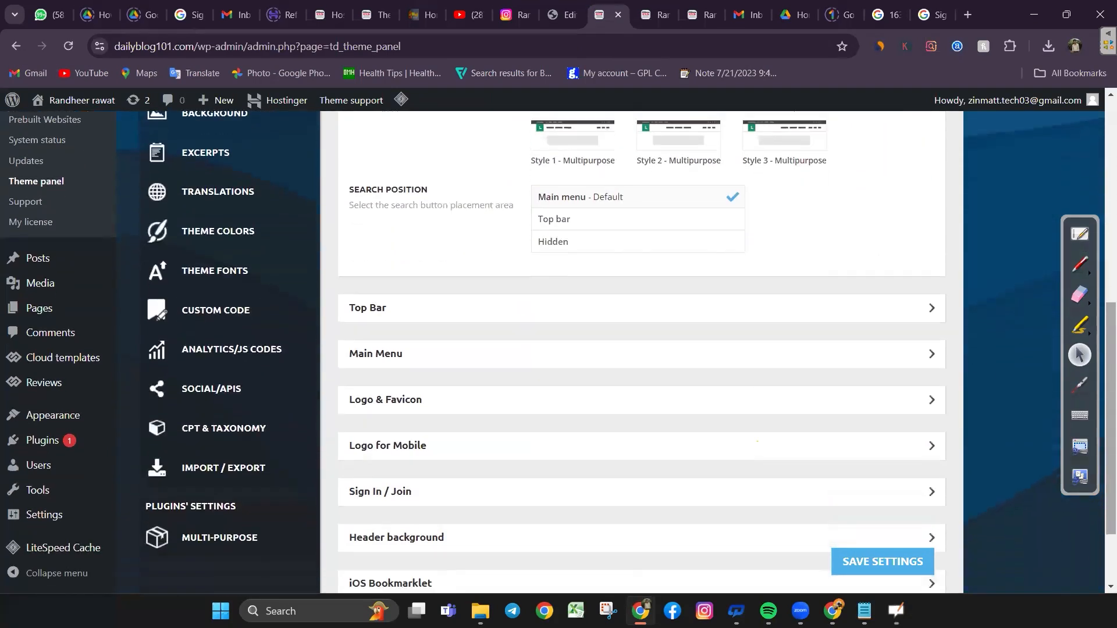
left_click_drag(1112, 356, 1112, 383)
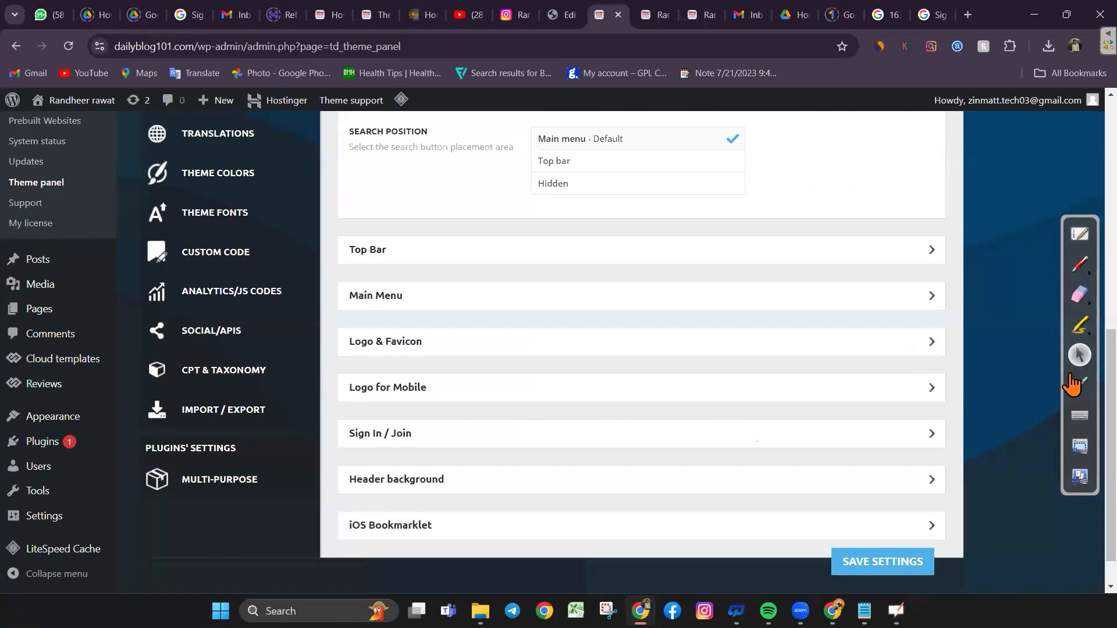
Outline the top bar above the Newspaper logo on the site's homepage in red
left_click(649, 14)
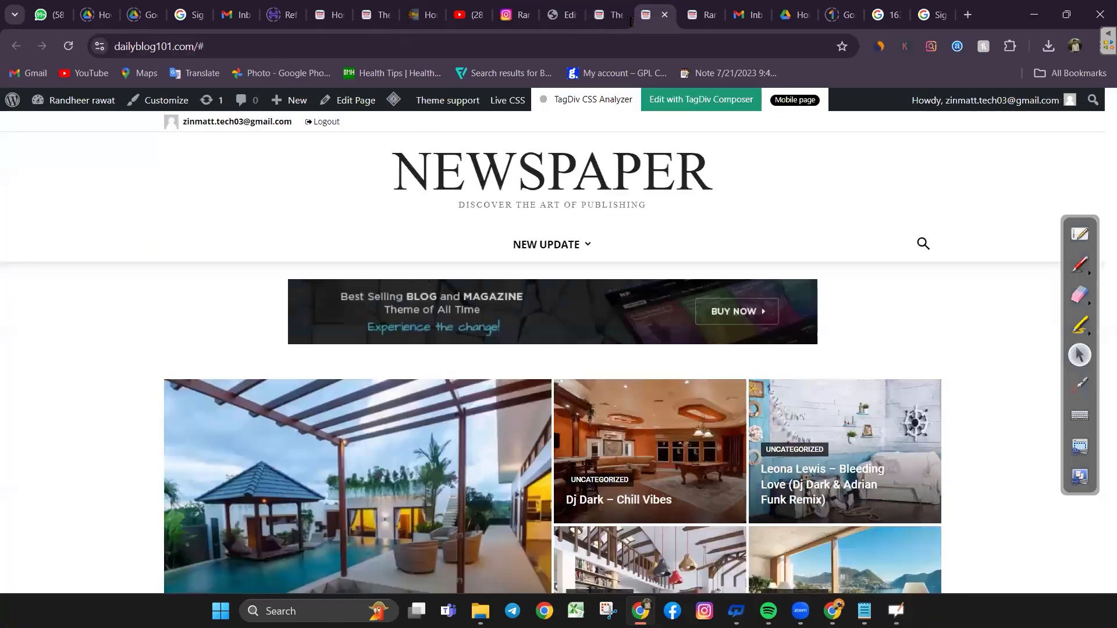
left_click(1080, 264)
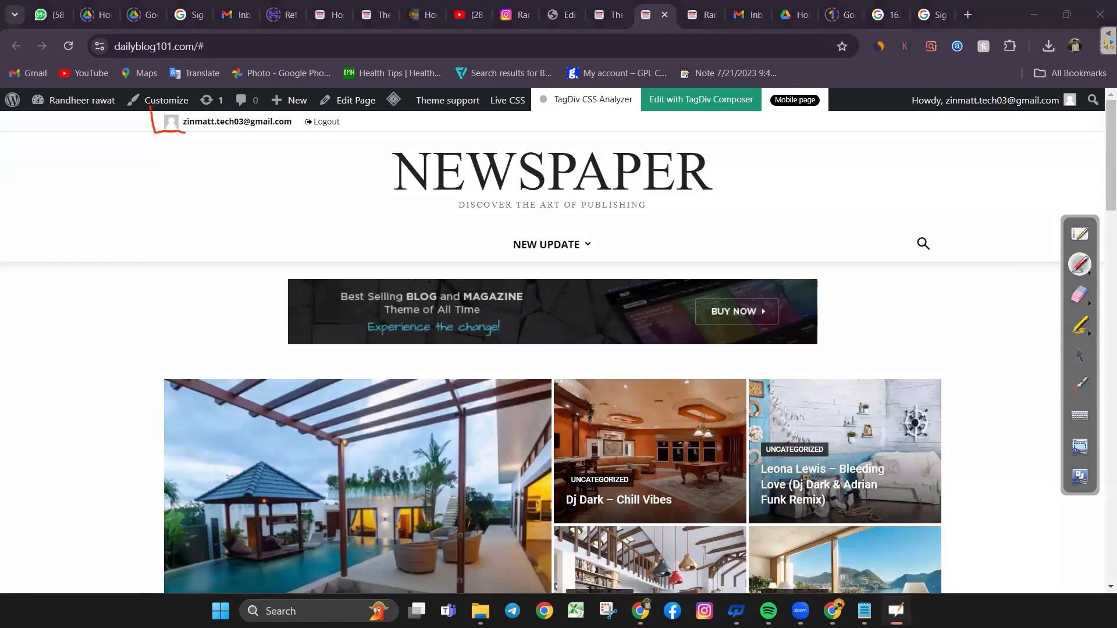
left_click_drag(406, 130, 1012, 136)
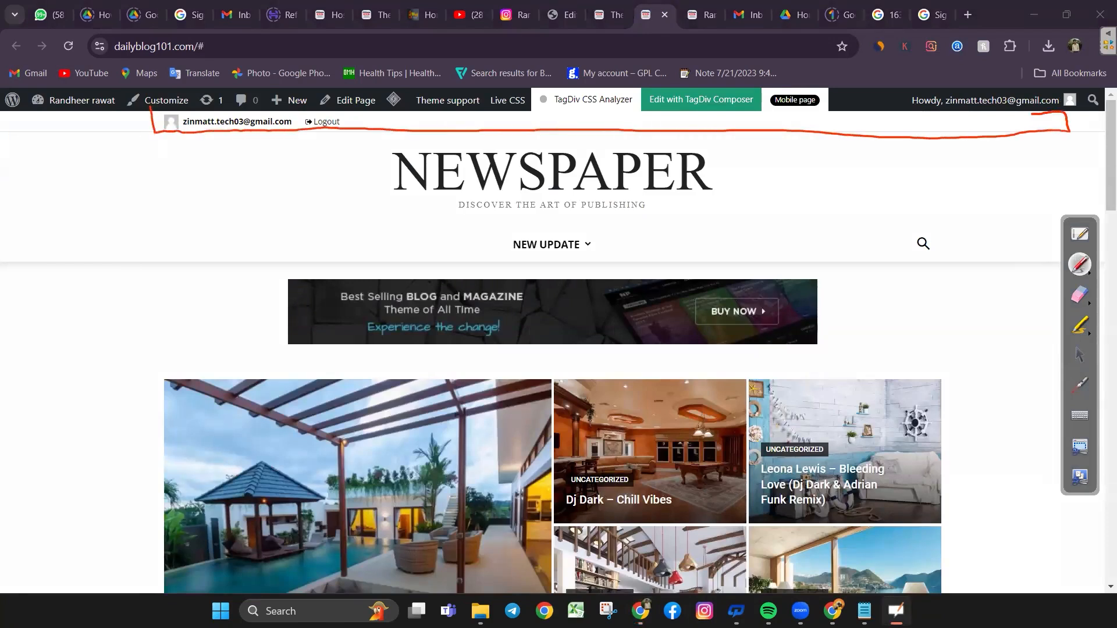
left_click_drag(684, 111, 521, 109)
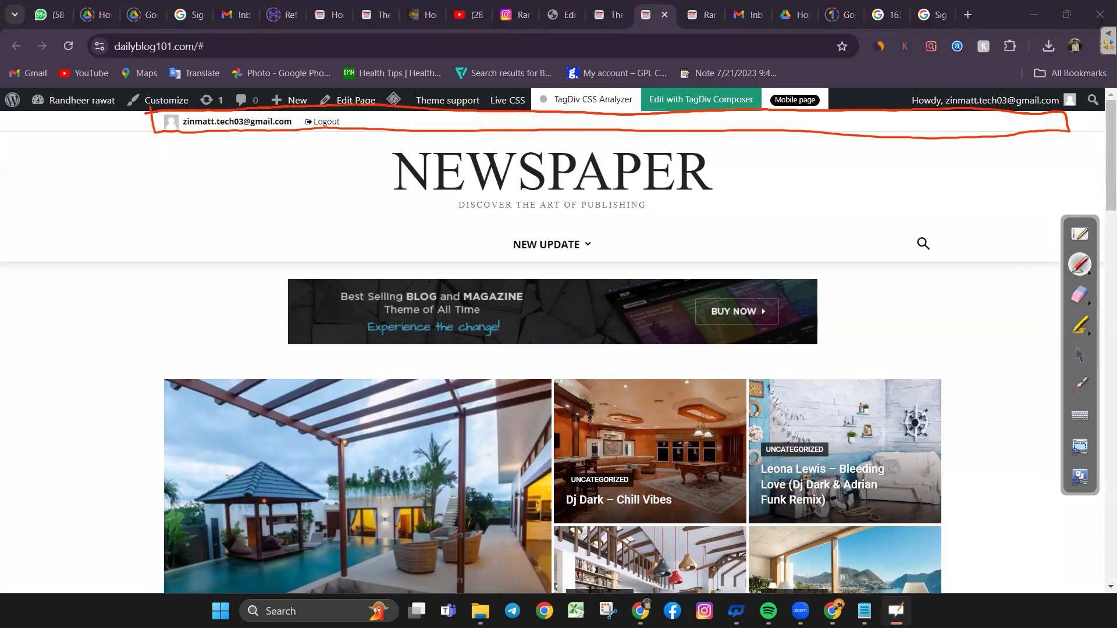
Erase the red outline around the homepage's top bar and return to the pointer tool
left_click(1082, 302)
left_click_drag(1072, 124, 114, 129)
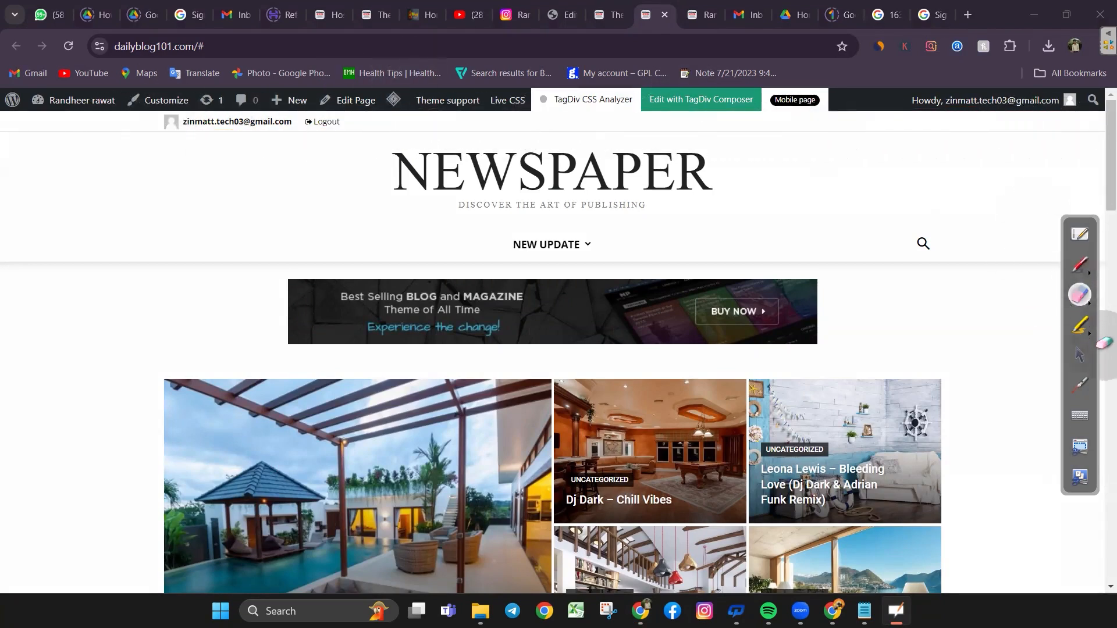
left_click(1080, 356)
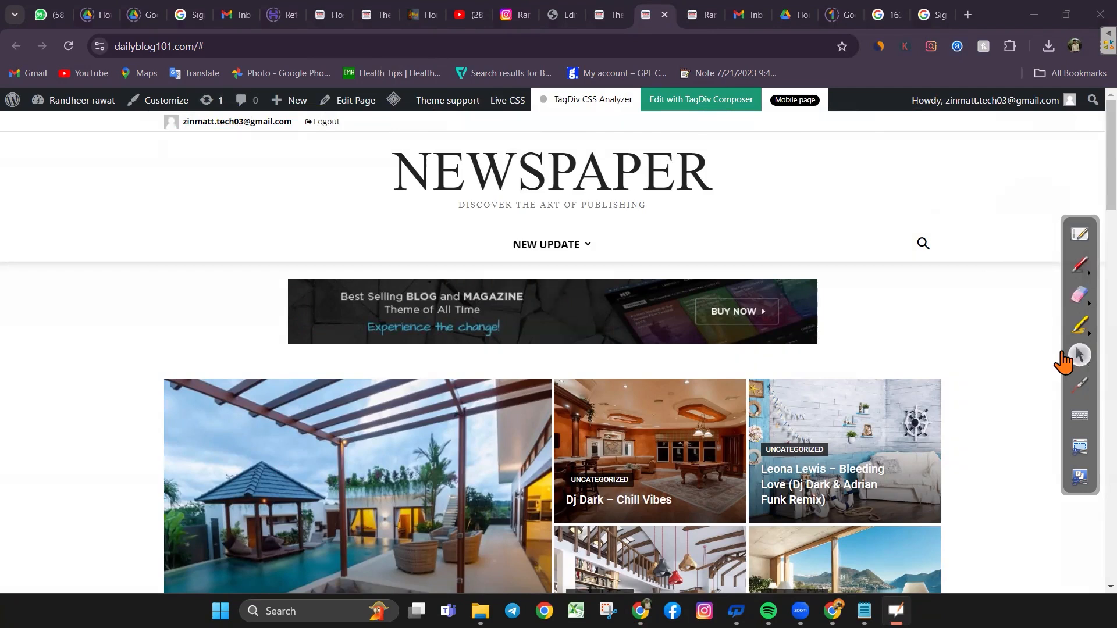
left_click(618, 15)
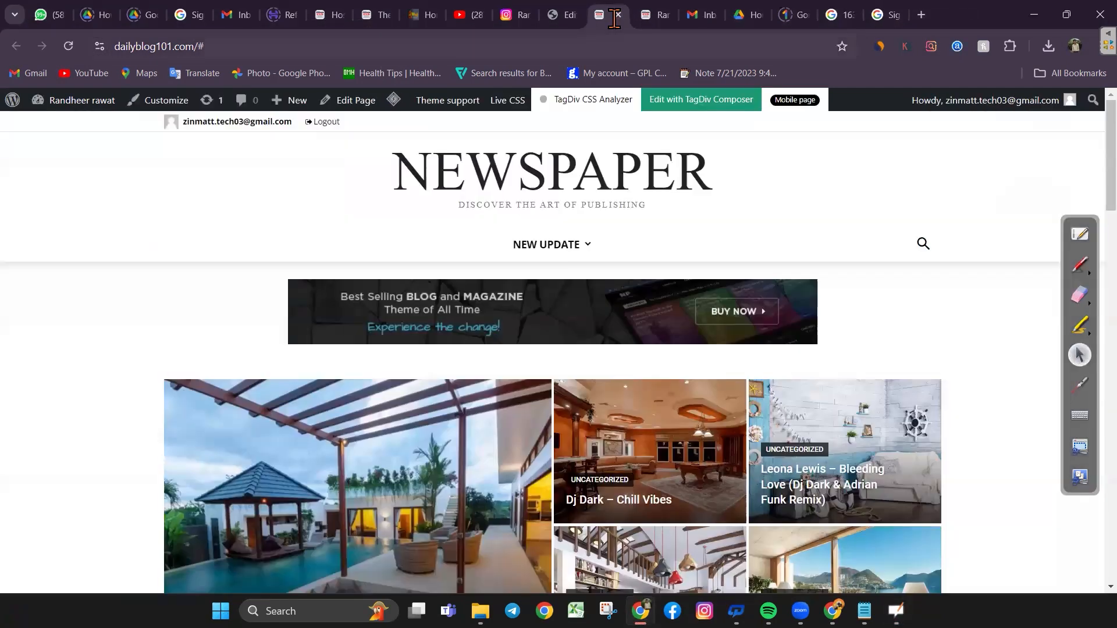
left_click(560, 14)
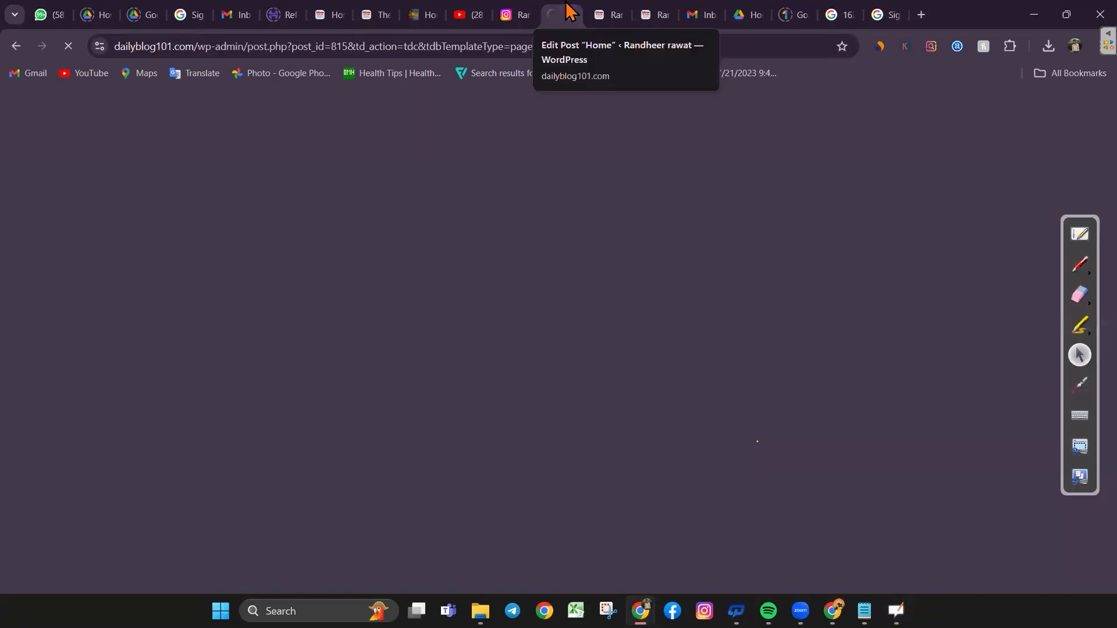
left_click(608, 14)
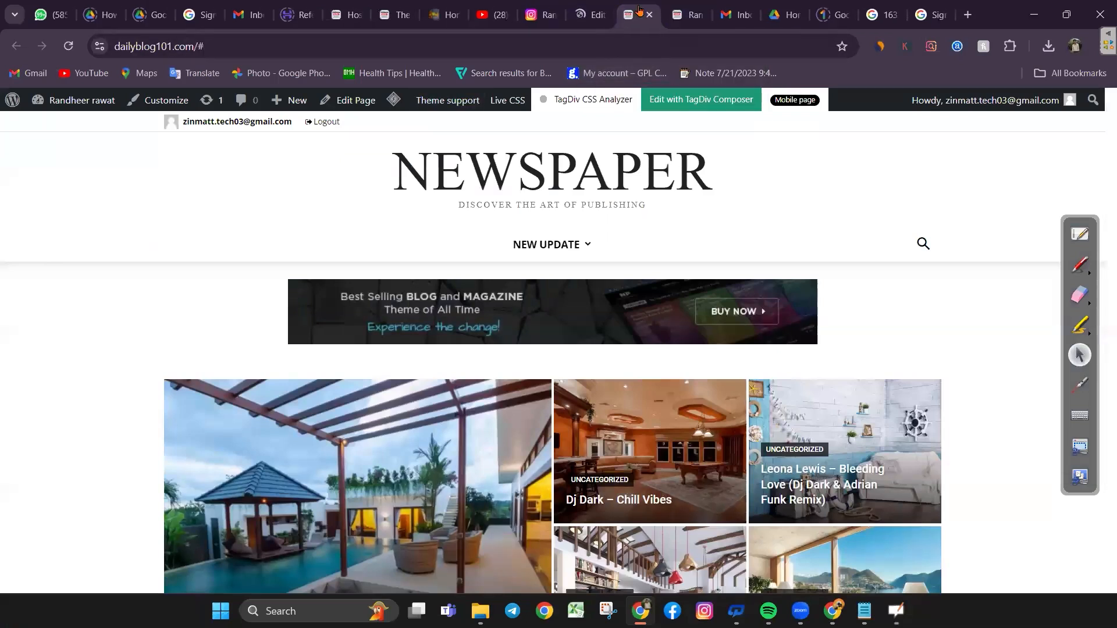
Open the Newspaper theme panel from the site's WordPress admin area
left_click(13, 100)
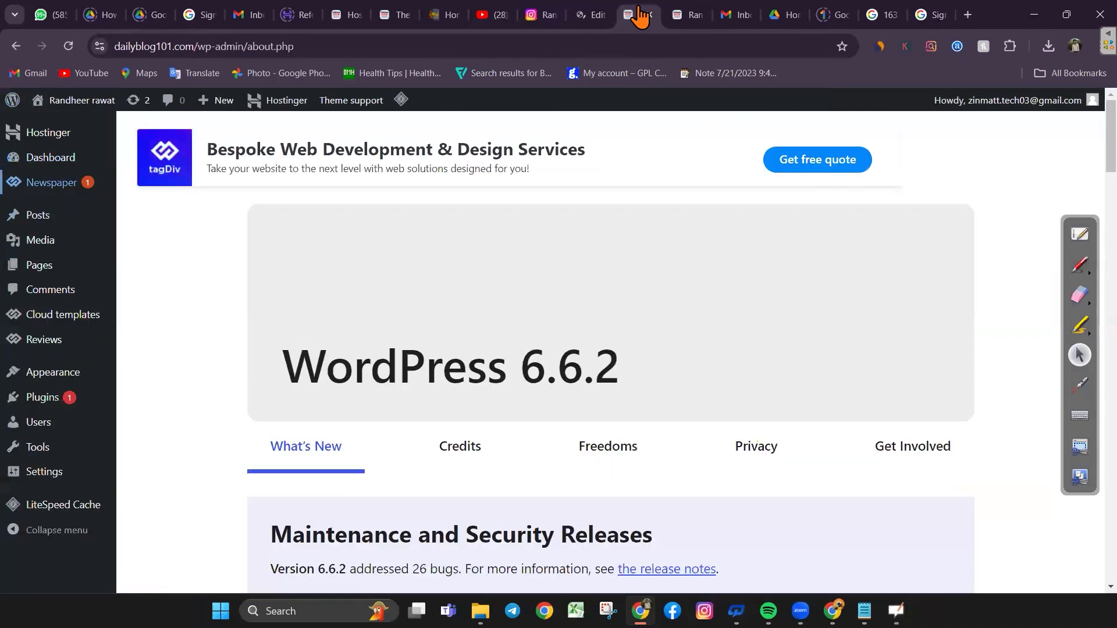
mouse_move(51, 182)
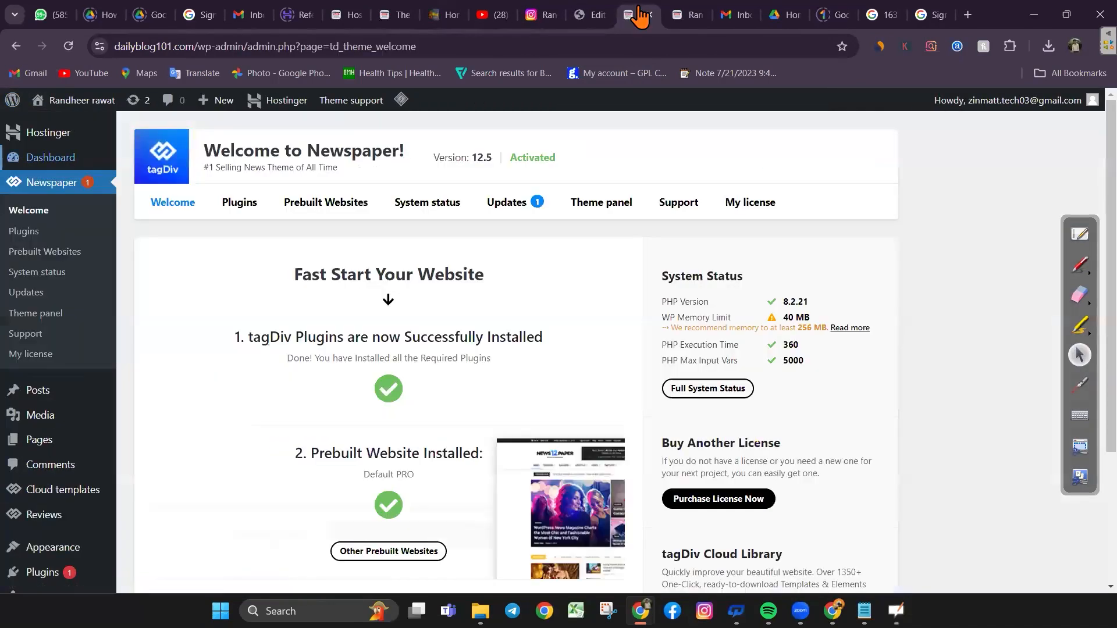
left_click(35, 313)
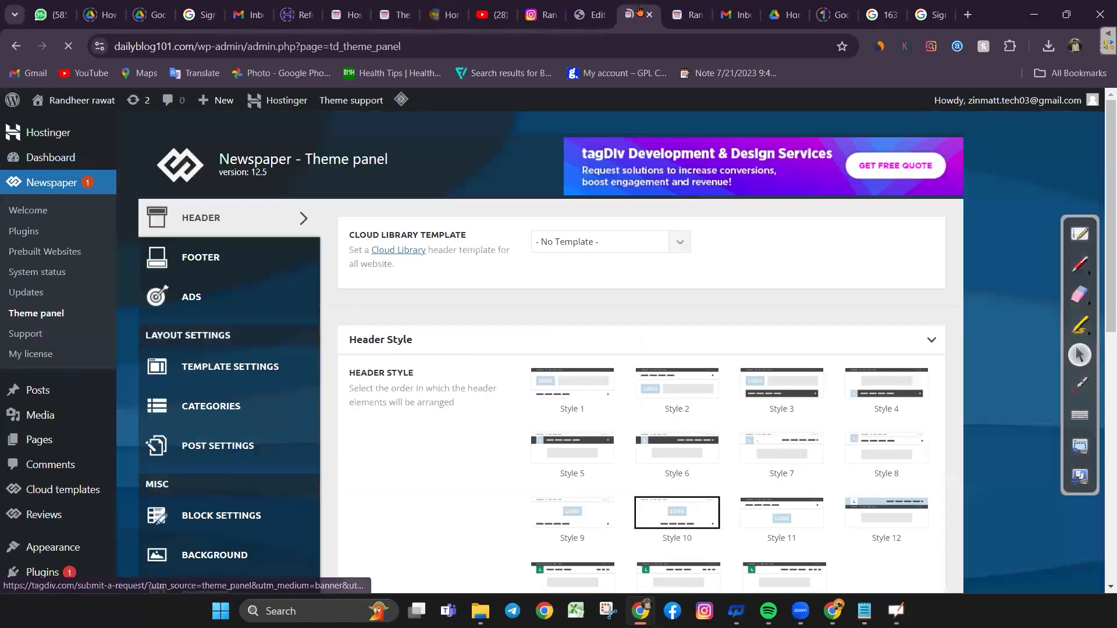
Review the Top Bar section's settings in the header options and collapse the section
scroll(640, 349, "down", 8)
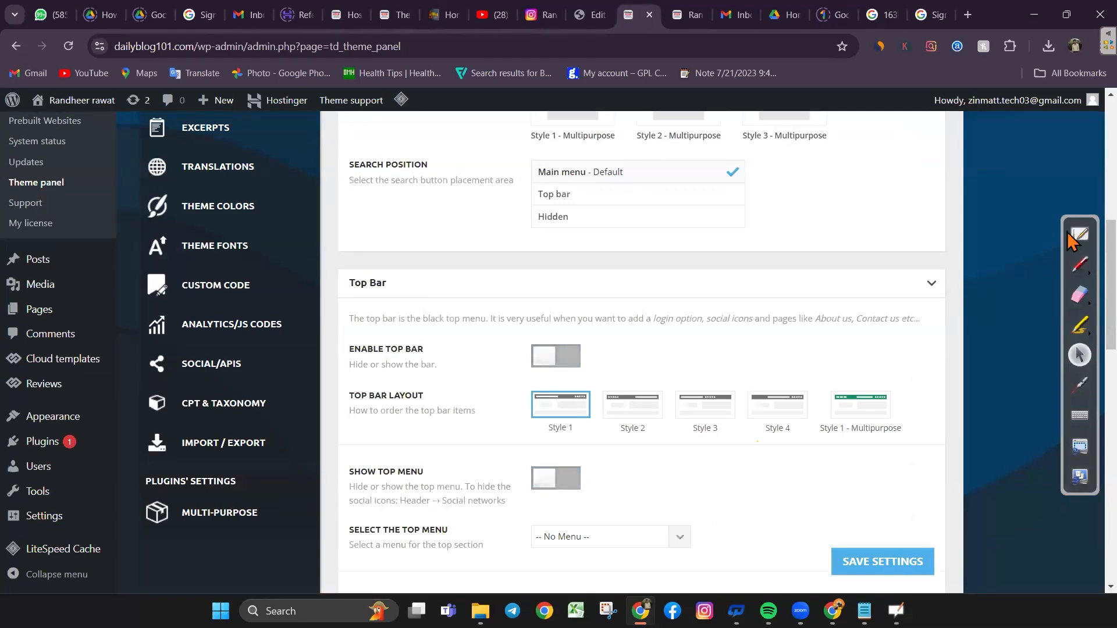
scroll(1108, 261, "down", 6)
scroll(640, 349, "down", 1)
scroll(640, 349, "up", 5)
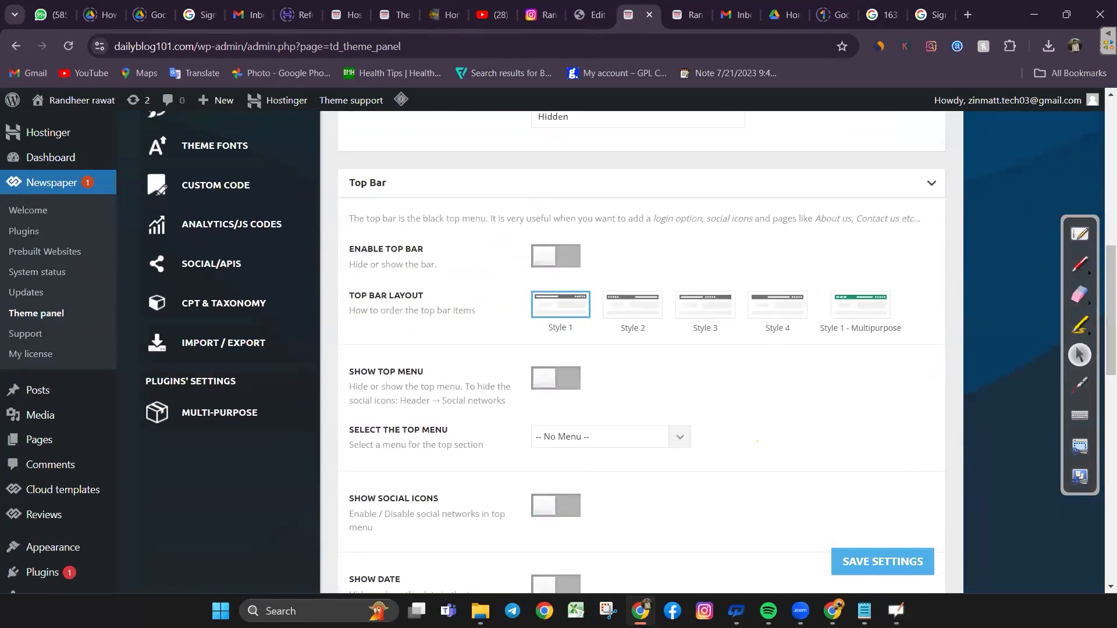
left_click(931, 184)
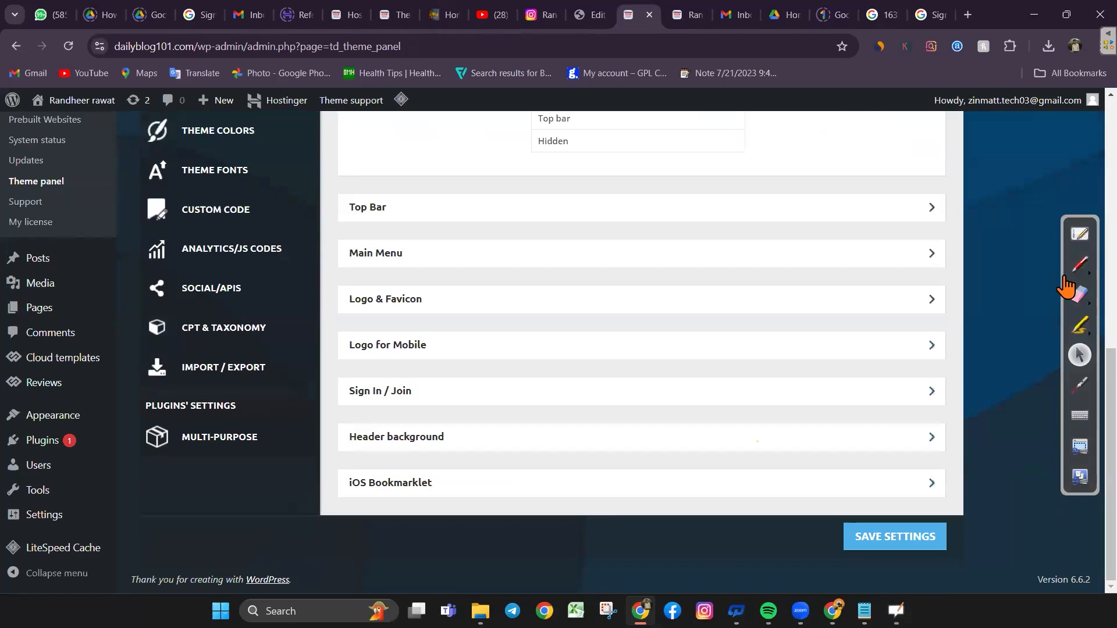
Expand the Main Menu section and review its header menu choices, preloader, sticky menu, sticky logo and social icon settings
left_click(932, 253)
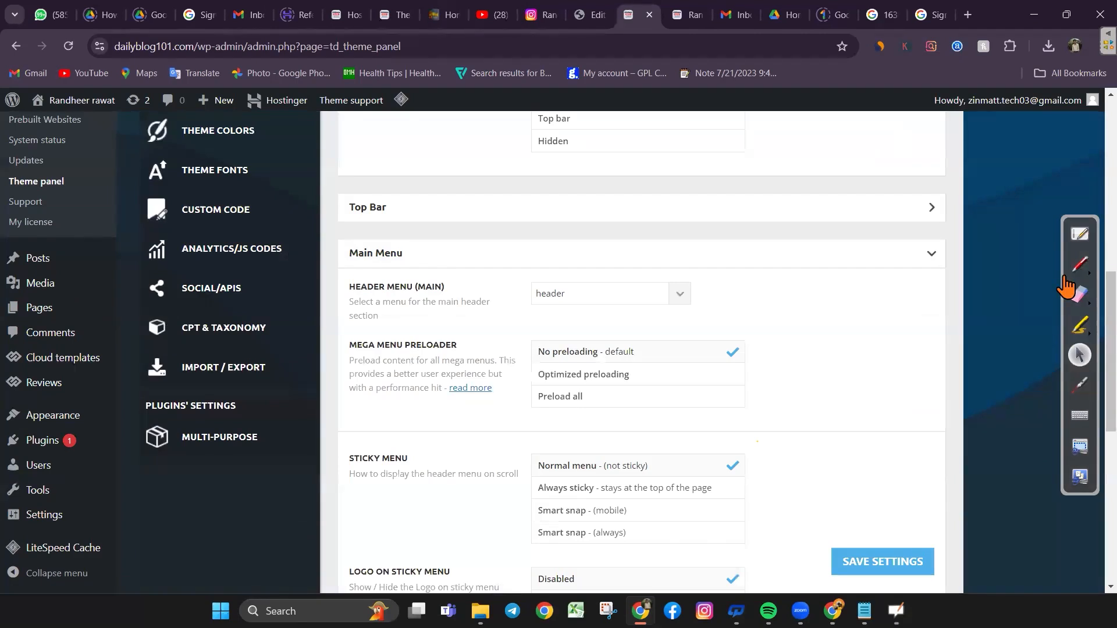
left_click(611, 294)
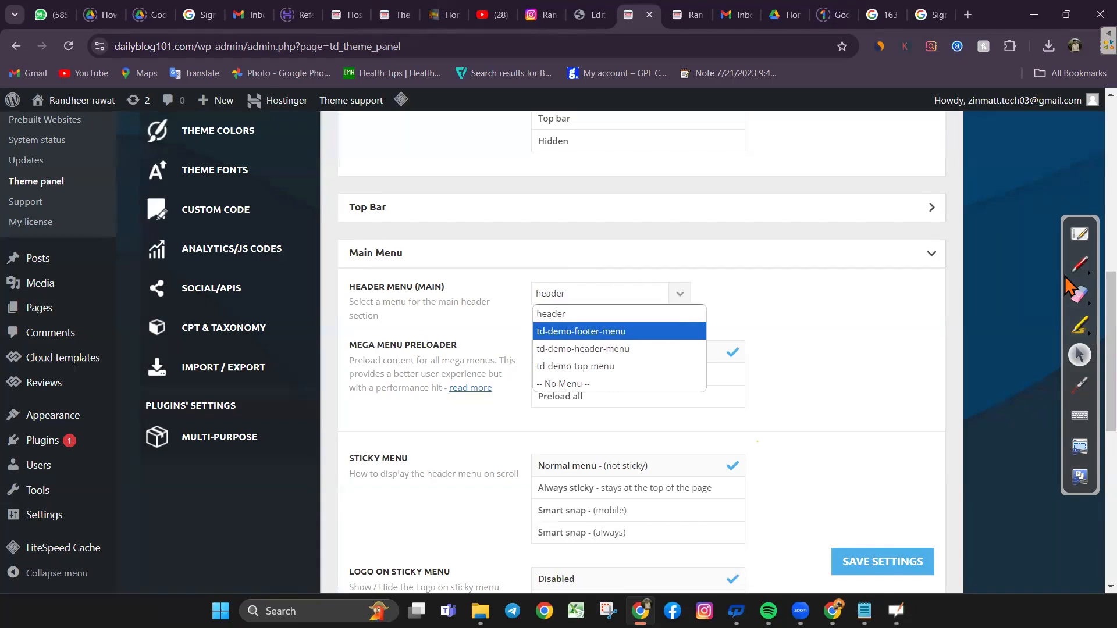
left_click(1065, 277)
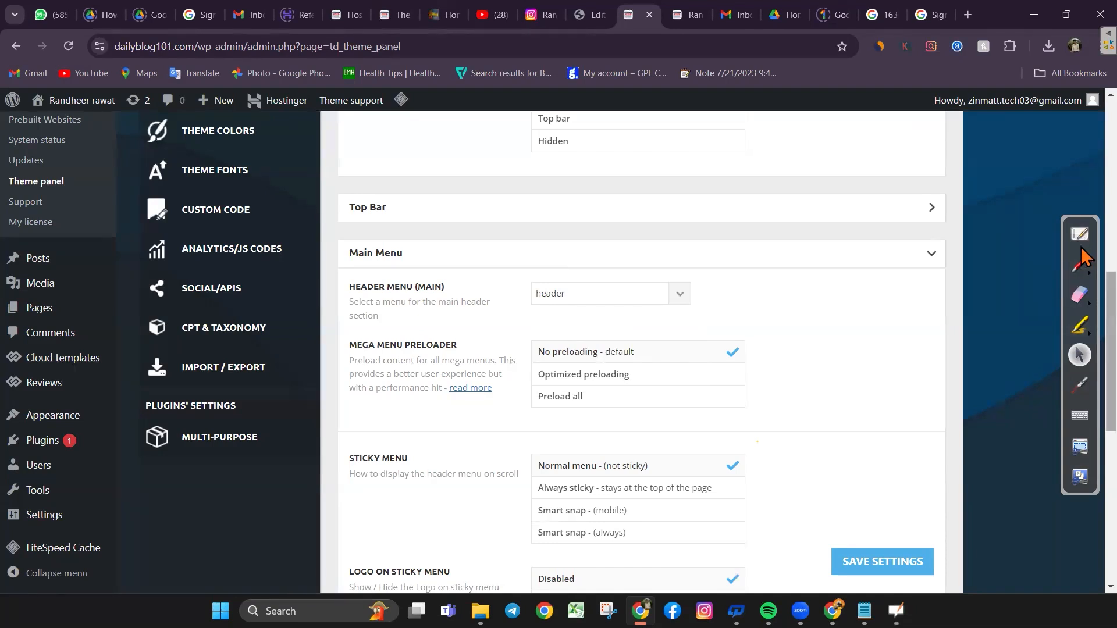
scroll(1080, 259, "down", 3)
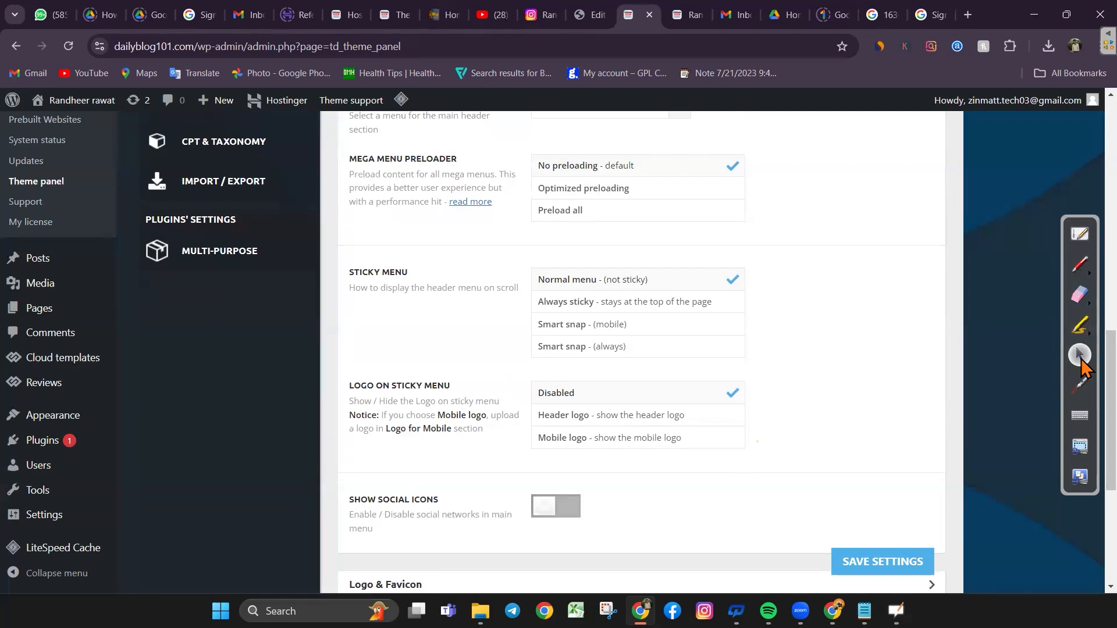
Circle the Sticky Menu setting in red, erase the circle and return to the pointer tool
left_click(1079, 265)
mouse_move(382, 243)
left_mouse_down()
mouse_move(298, 307)
mouse_move(448, 254)
mouse_move(341, 271)
left_mouse_up()
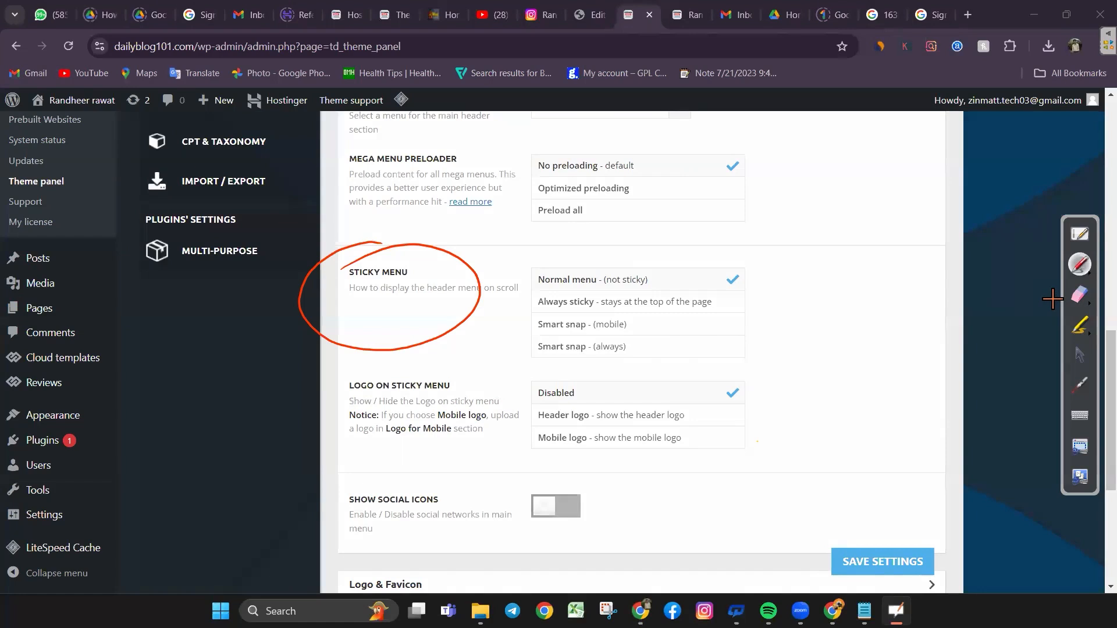
left_click(1080, 294)
mouse_move(434, 260)
left_mouse_down()
mouse_move(301, 299)
mouse_move(495, 286)
left_mouse_up()
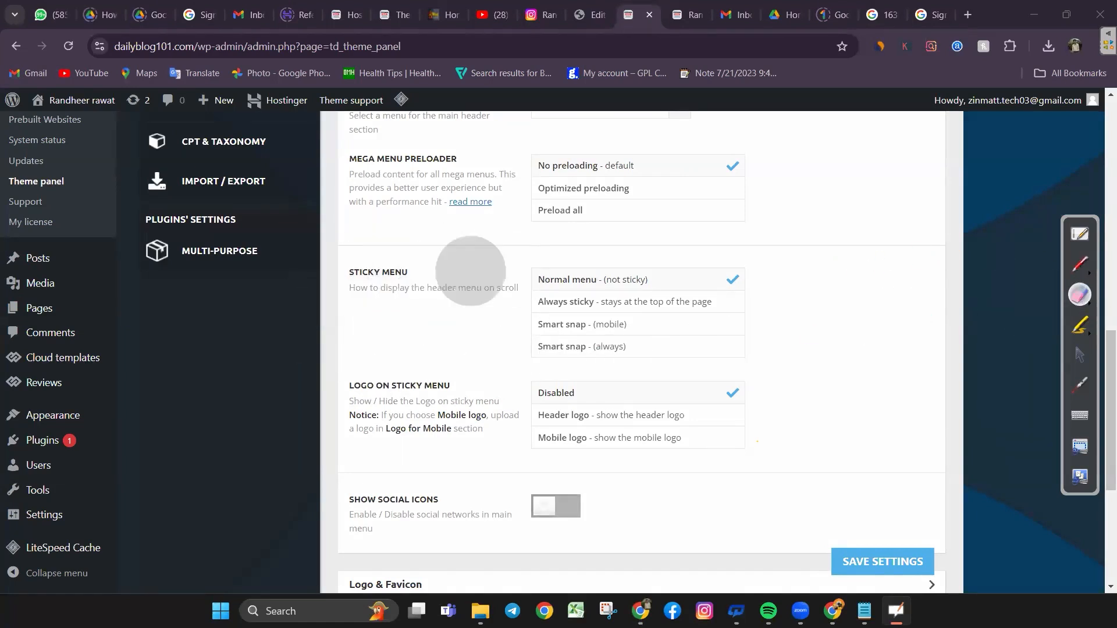
left_click(1079, 356)
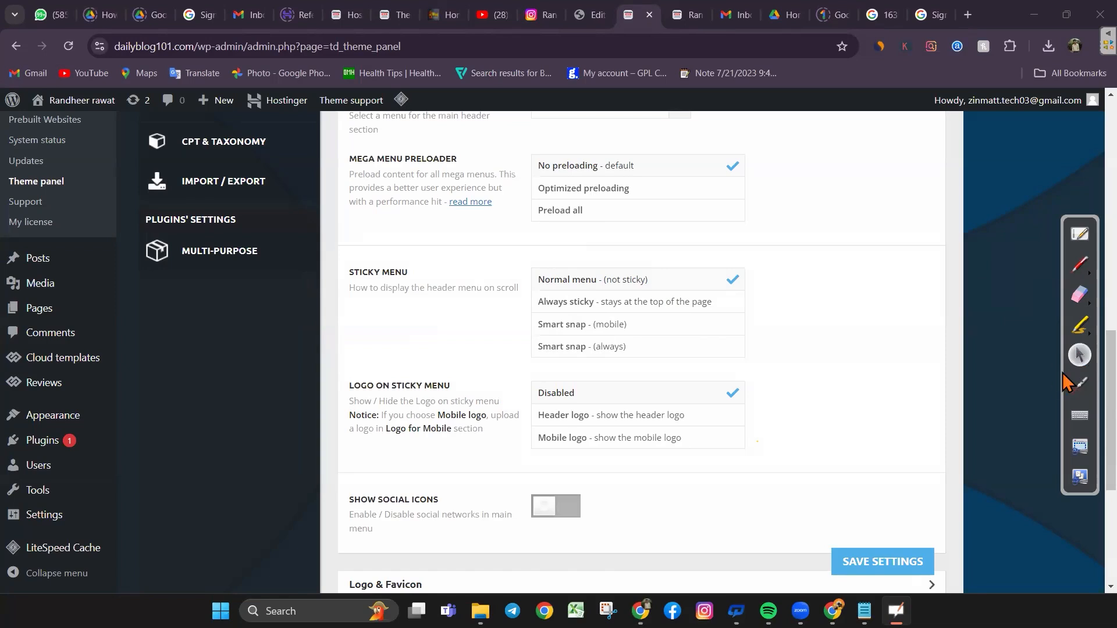
Open the hindiradio.in homepage and examine how its main menu behaves while the page scrolls
left_click(441, 17)
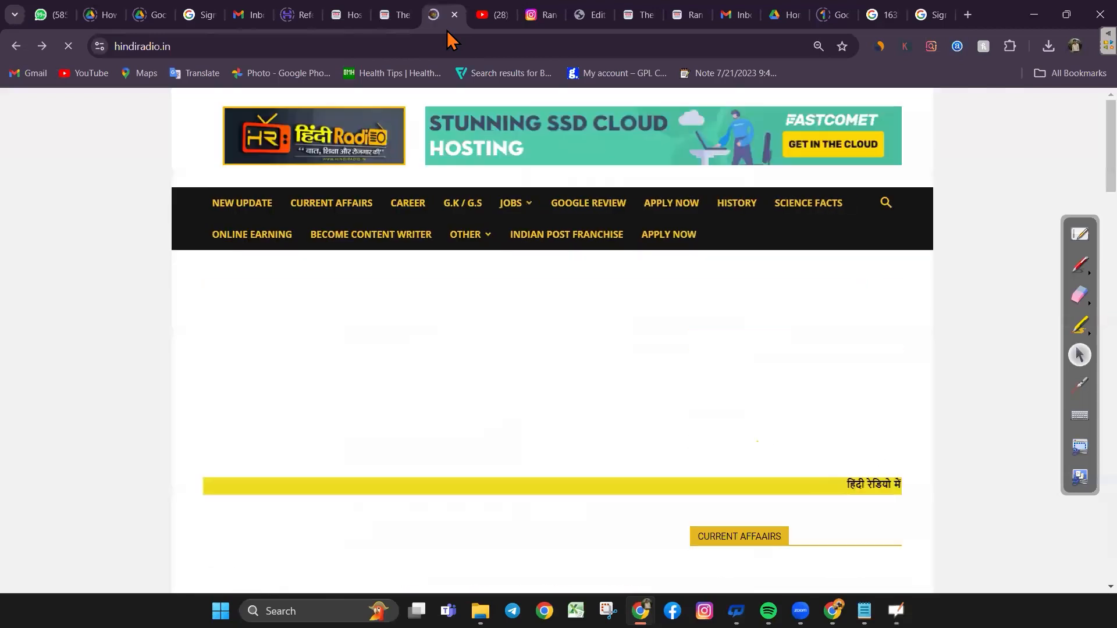
scroll(756, 349, "down", 12)
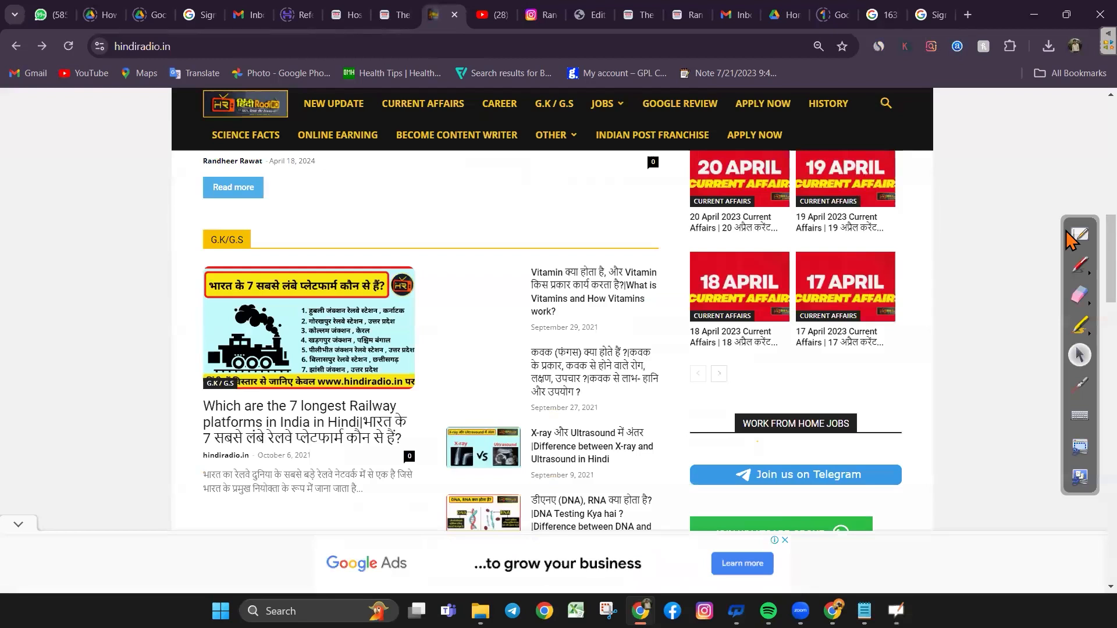
left_click_drag(1111, 258, 1111, 256)
scroll(1081, 251, "down", 10)
left_click_drag(1111, 366, 1111, 153)
scroll(1081, 243, "down", 18)
scroll(1080, 243, "up", 15)
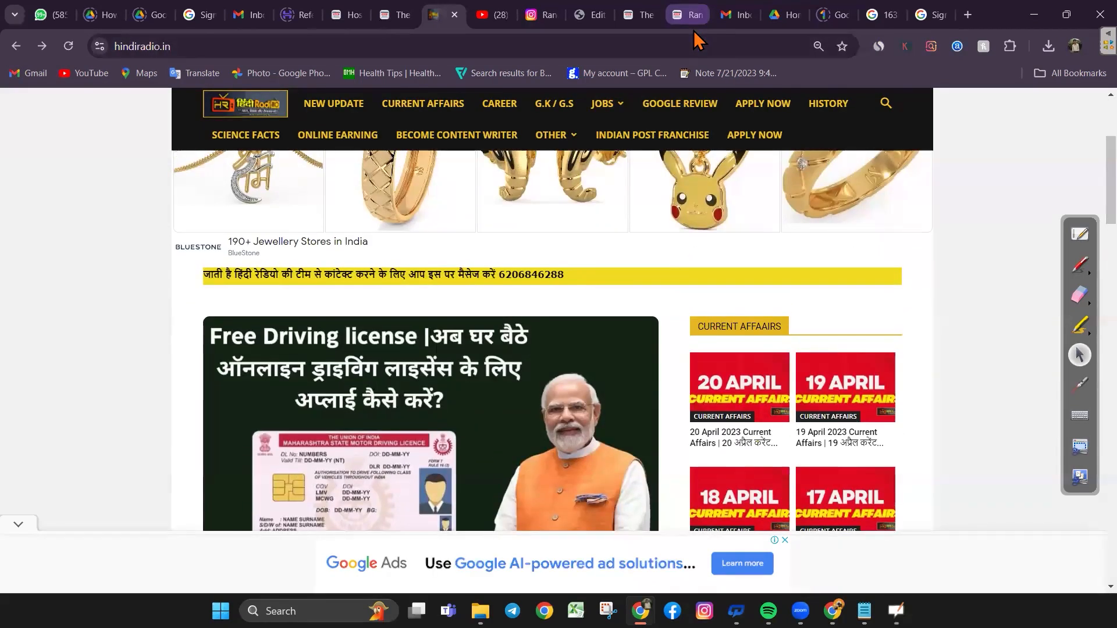
Set the theme panel's Sticky Menu option to Always sticky and save the settings
left_click(643, 15)
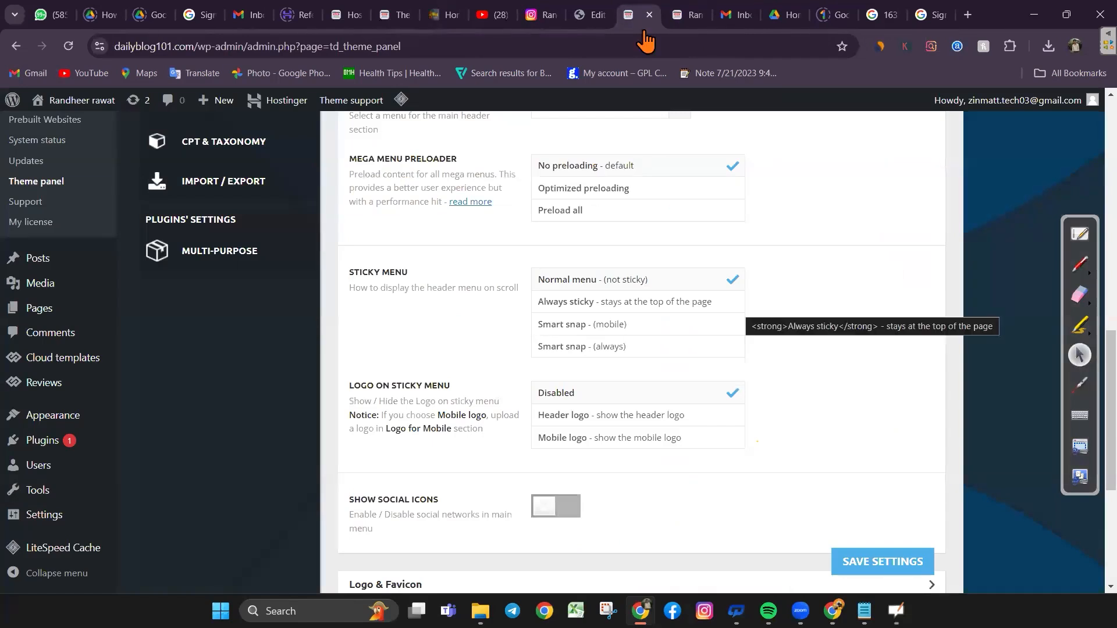
left_click(732, 304)
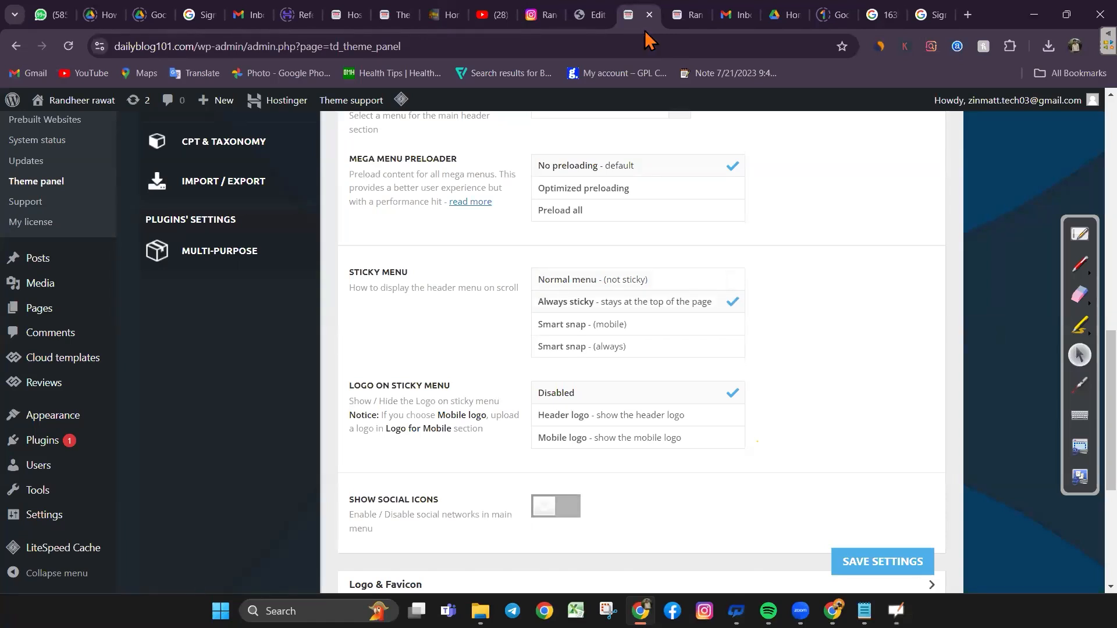
left_click(882, 562)
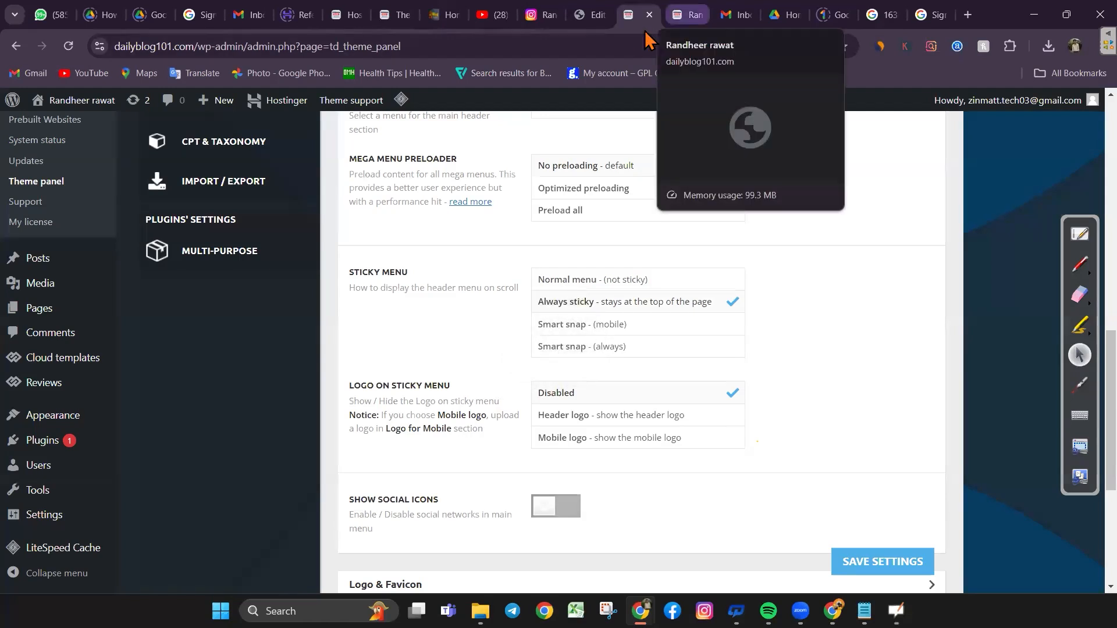
Reload the dailyblog101.com homepage and circle its New Update menu item in red
left_click(687, 16)
key("F5")
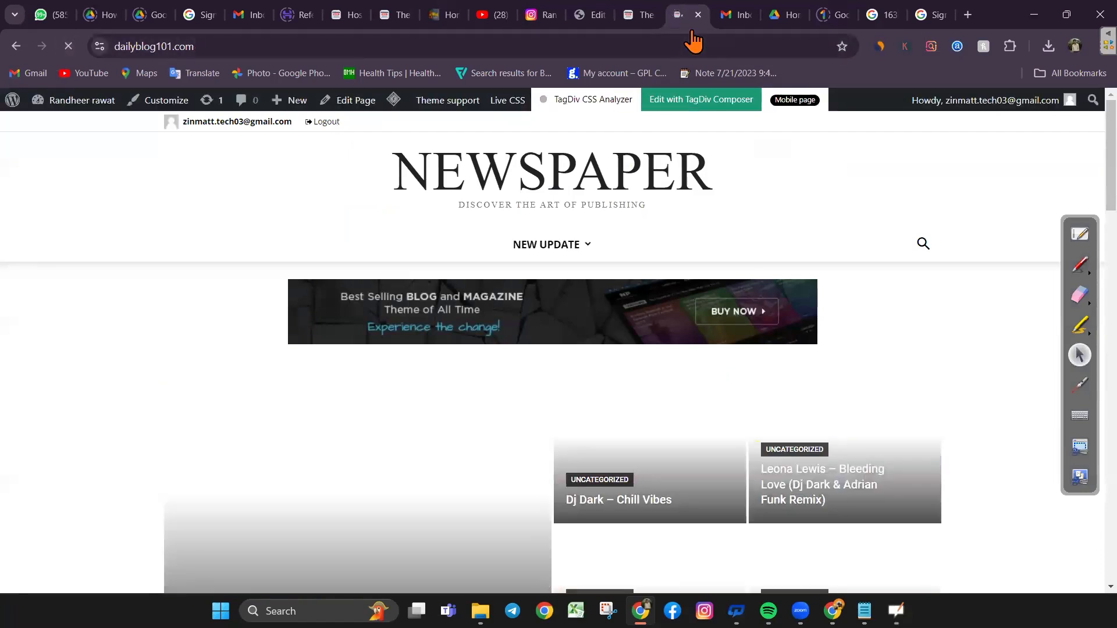
left_click(1079, 265)
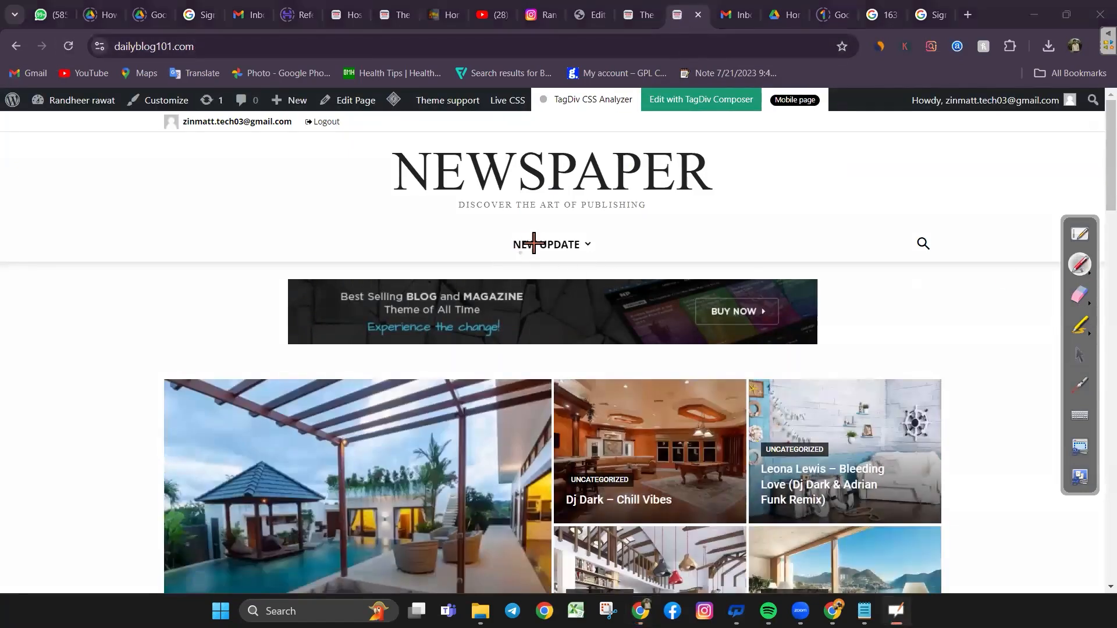
mouse_move(524, 227)
left_mouse_down()
mouse_move(547, 269)
mouse_move(497, 254)
left_mouse_up()
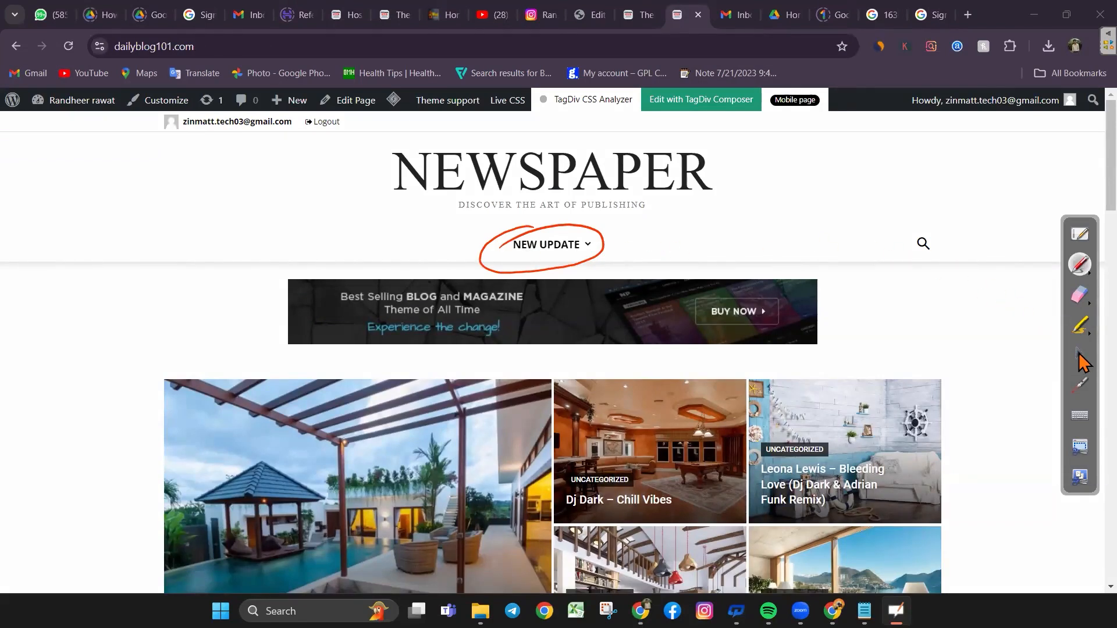
Erase the red circle around the homepage's New Update menu item and return to the pointer tool
left_click(1079, 295)
left_click(554, 229)
left_click(1079, 355)
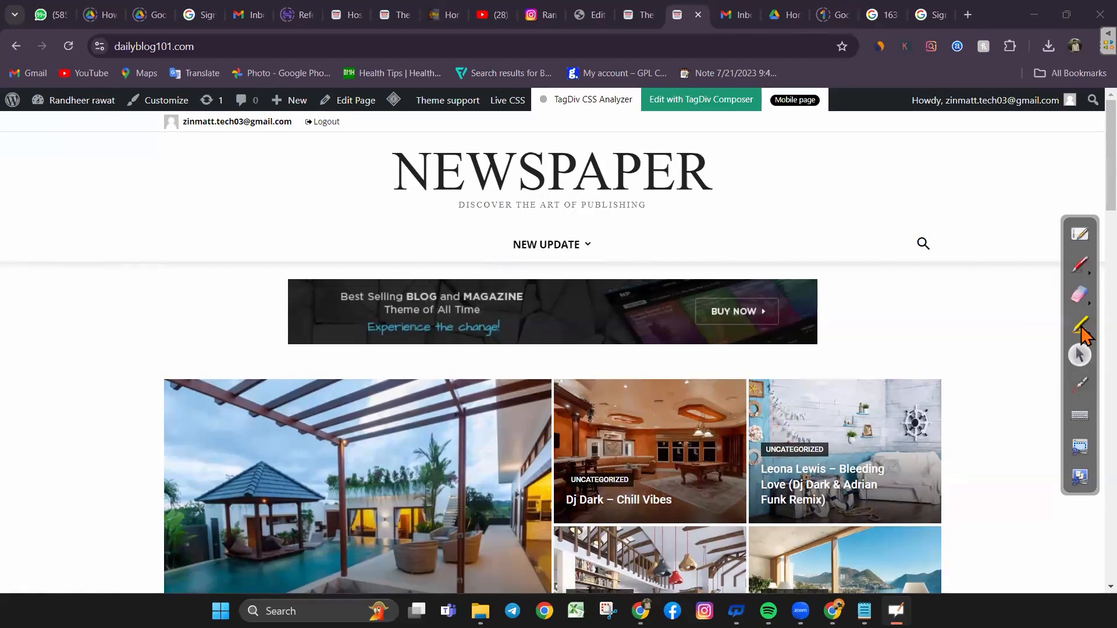
Check the header menu's scrolling behavior on the homepage, reload the page and check it again
scroll(558, 349, "down", 6)
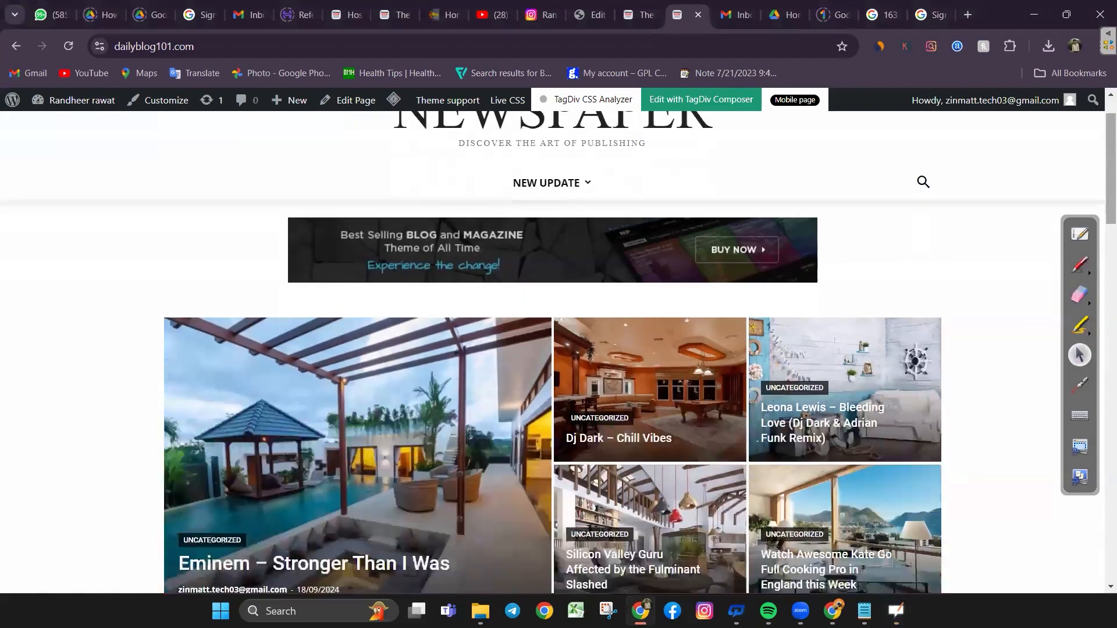
scroll(558, 349, "down", 6)
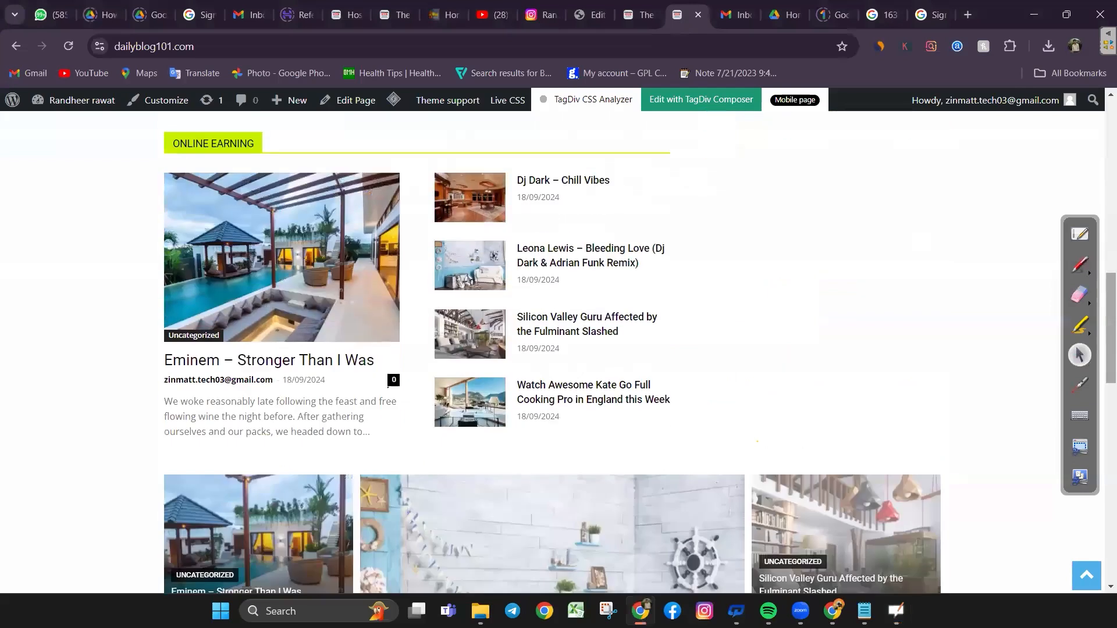
scroll(558, 349, "up", 13)
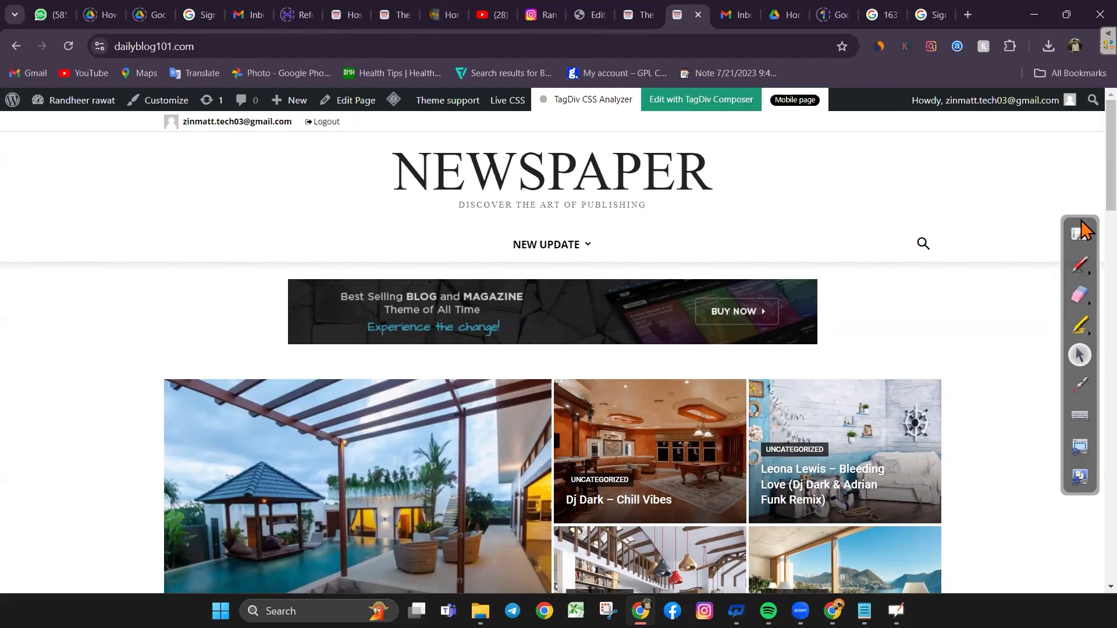
key("F5")
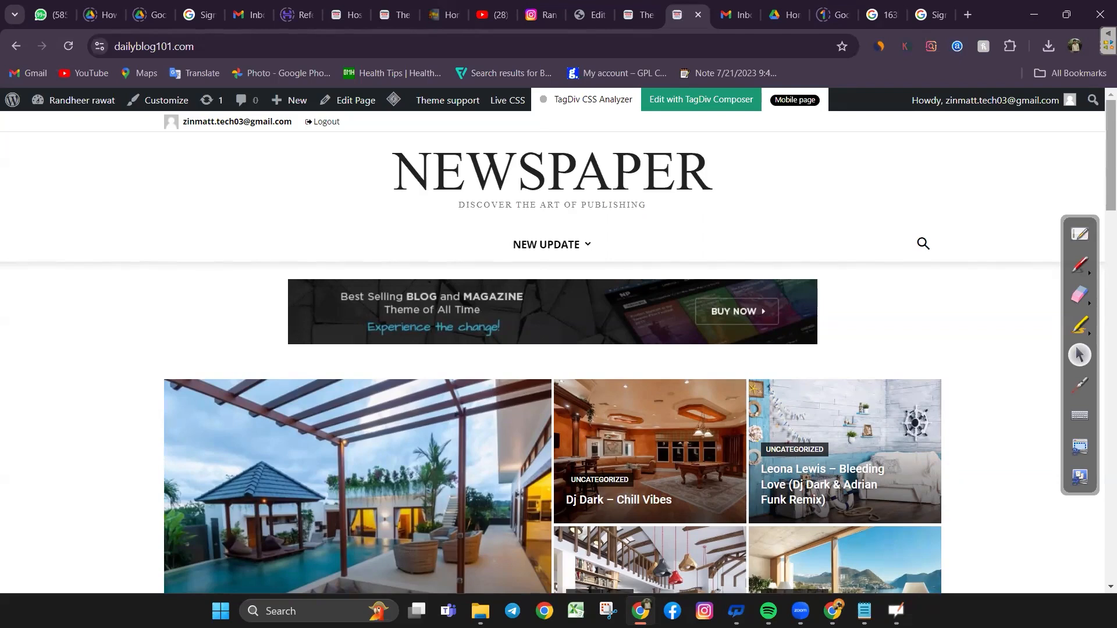
scroll(558, 349, "down", 5)
scroll(558, 349, "down", 5)
scroll(558, 349, "up", 10)
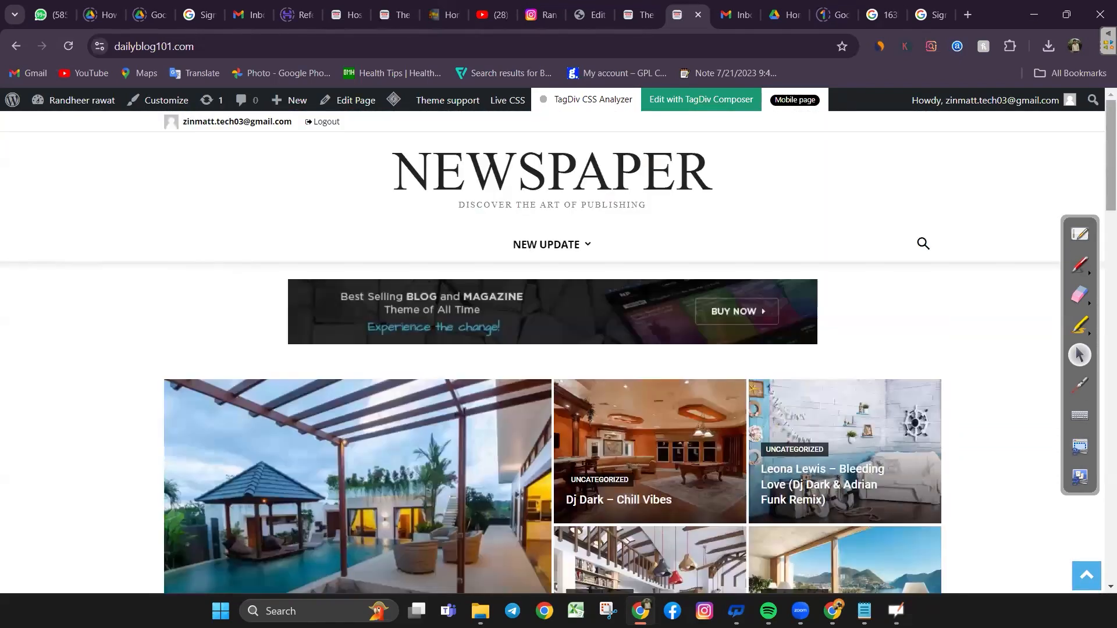
mouse_move(1110, 174)
left_mouse_down()
mouse_move(1110, 261)
mouse_move(1110, 173)
left_mouse_up()
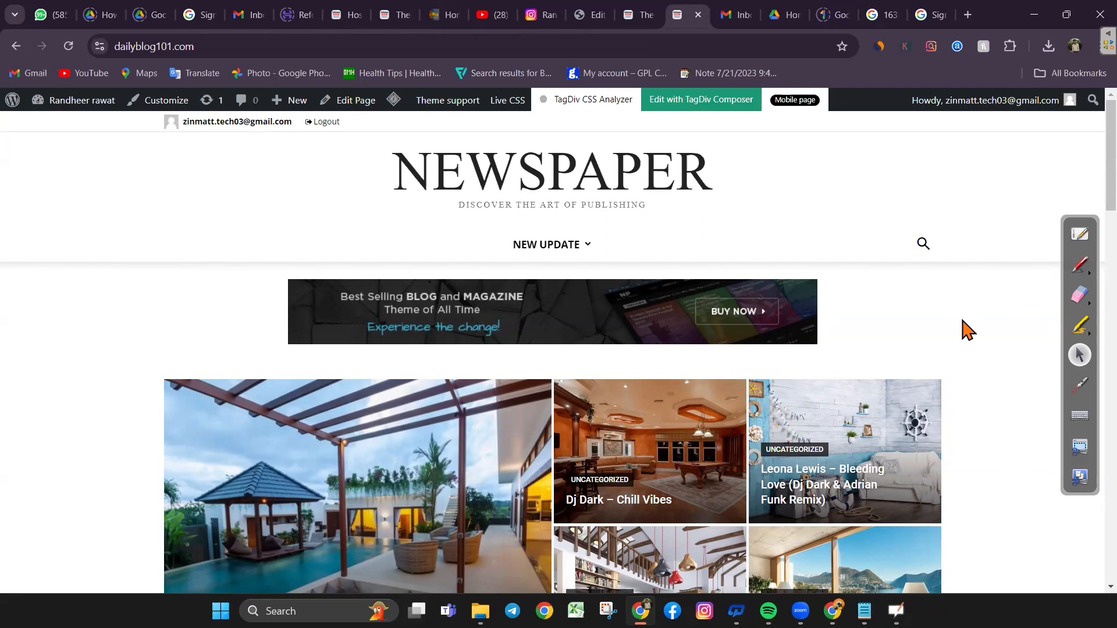
Look through the browser's history and return to the dailyblog101.com homepage
key("ctrl+h")
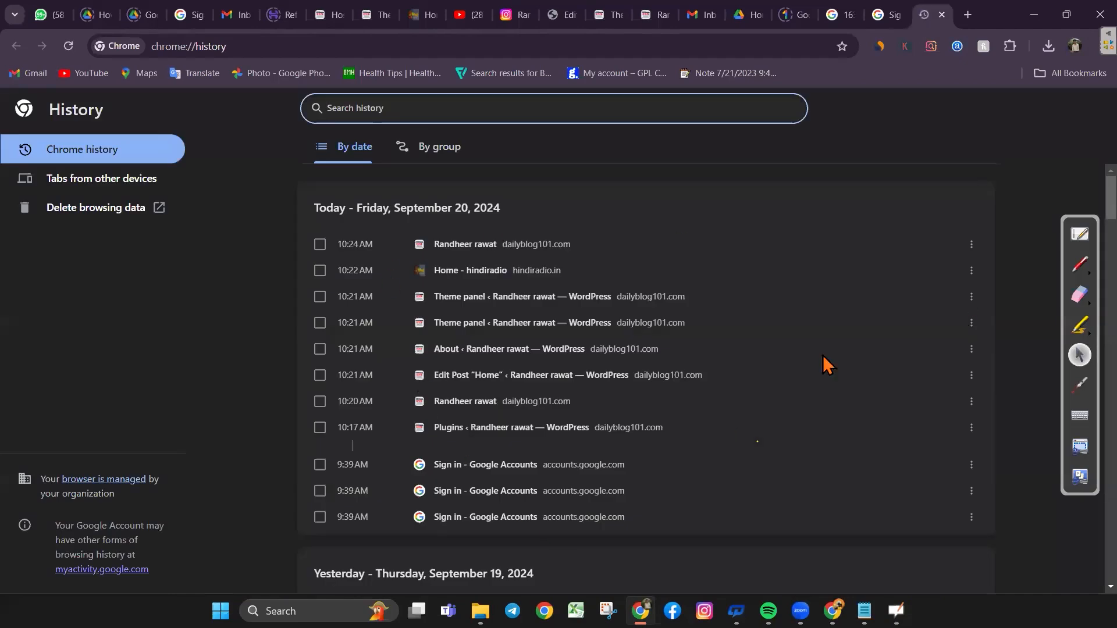
scroll(586, 369, "down", 5)
scroll(587, 367, "down", 8)
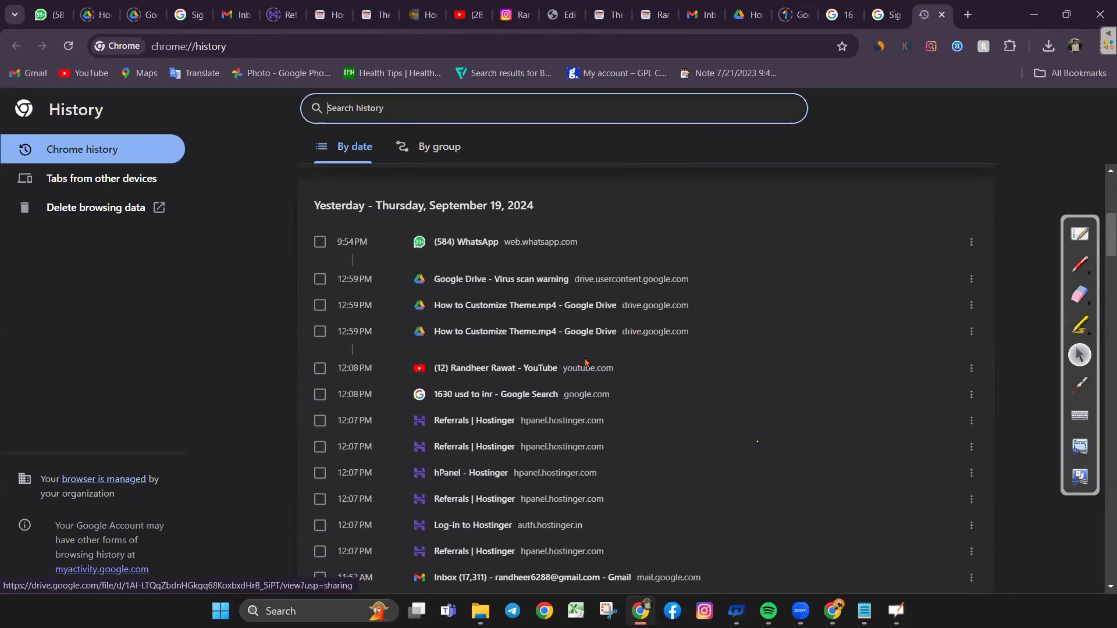
scroll(586, 374, "up", 9)
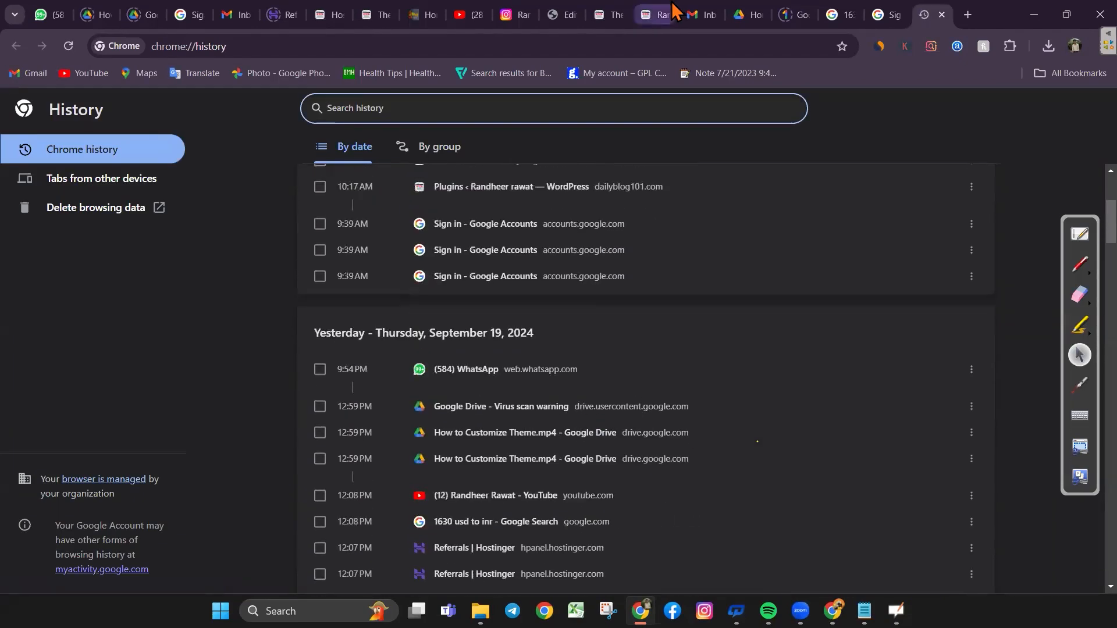
left_click(608, 15)
left_click(663, 11)
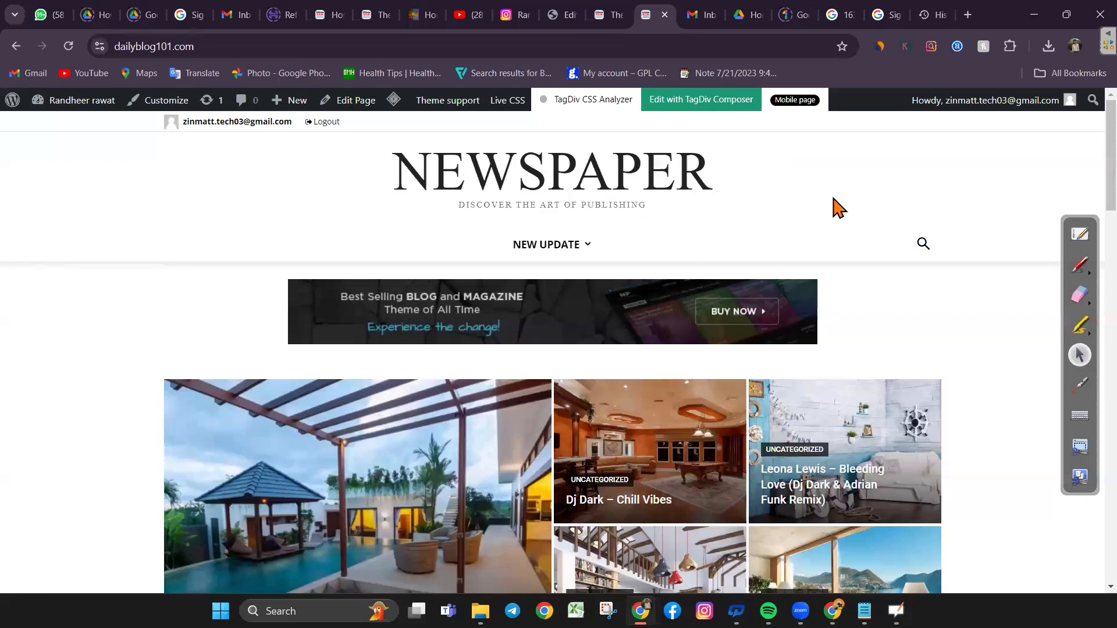
Delete the last 24 hours of browsing data, including browsing history, cookies and other site data, and cached images and files
left_click(1082, 53)
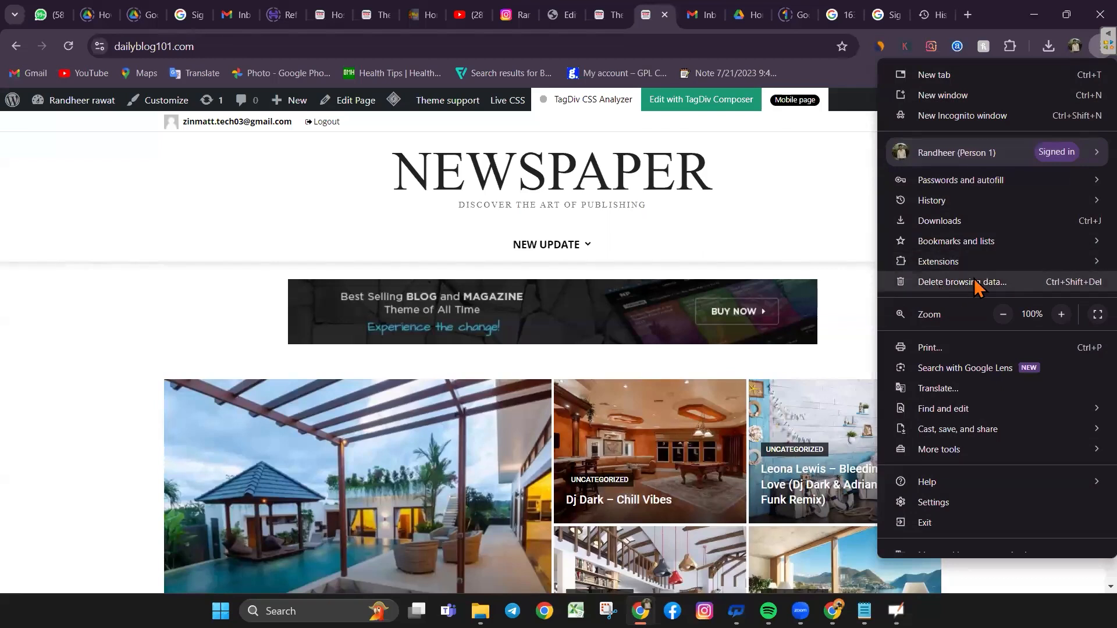
left_click(953, 289)
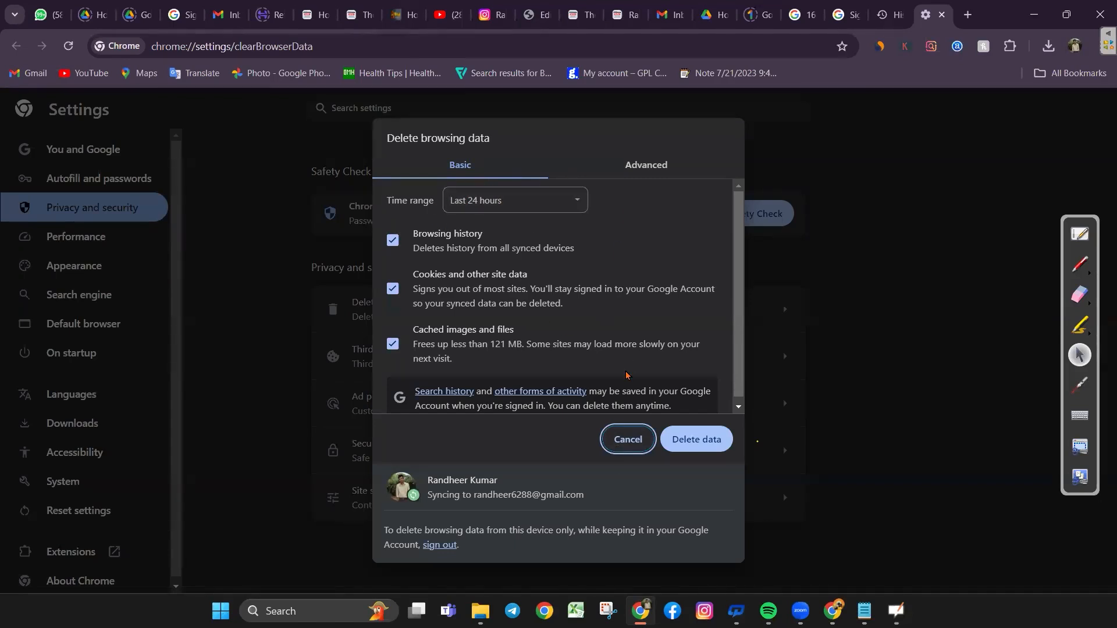
left_click(707, 445)
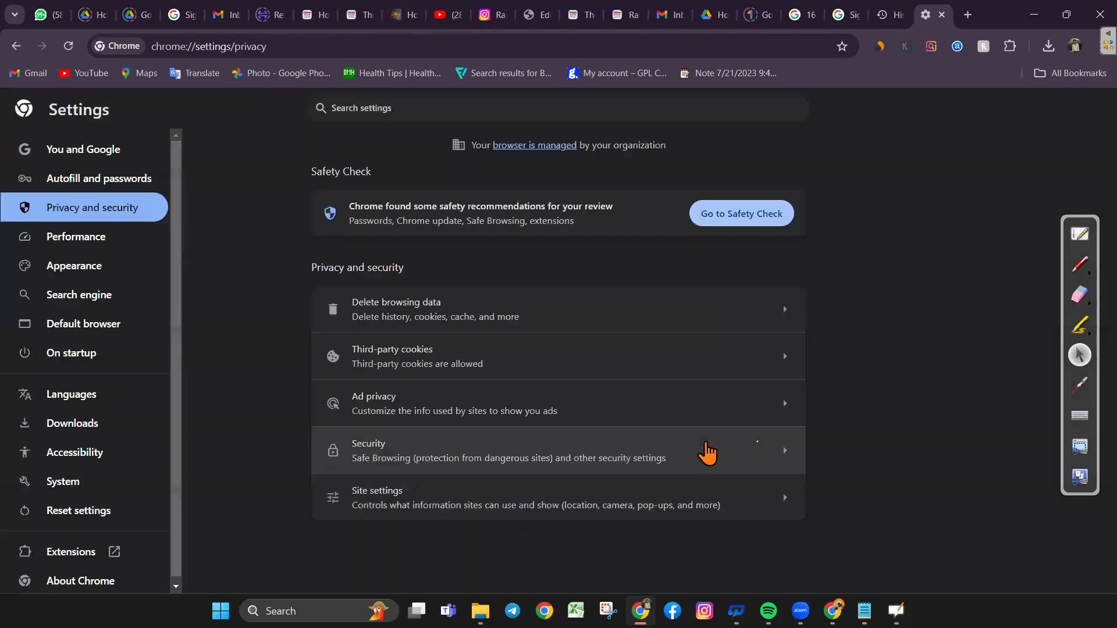
Reload the dailyblog101.com homepage and check the main menu's sticky behavior while scrolling through the page
left_click(634, 13)
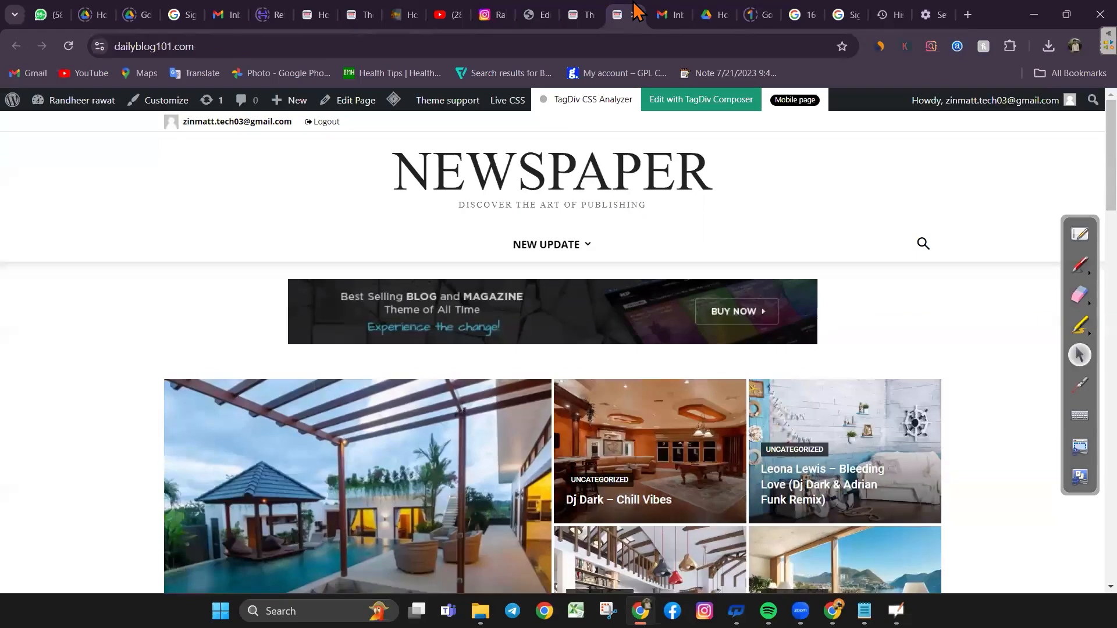
left_click(70, 48)
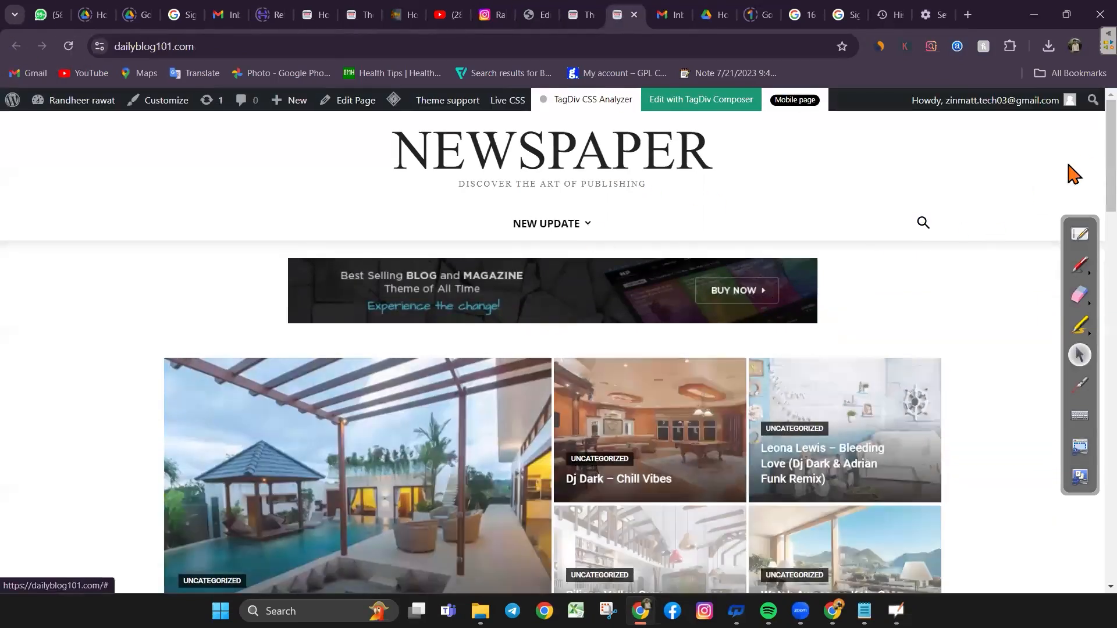
scroll(1087, 151, "down", 6)
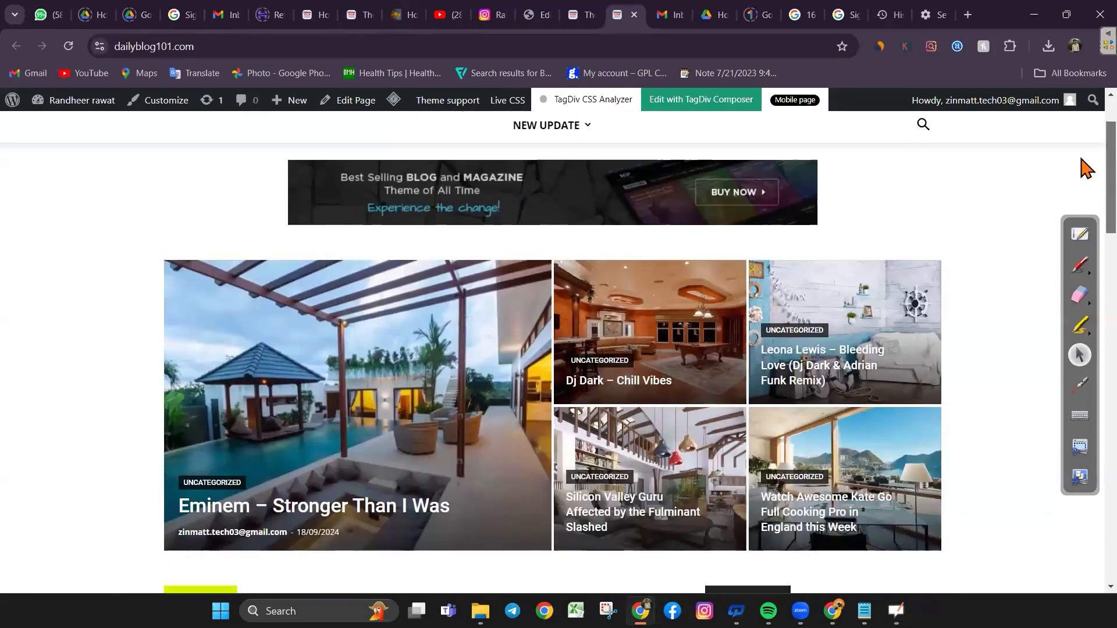
scroll(1082, 407, "down", 14)
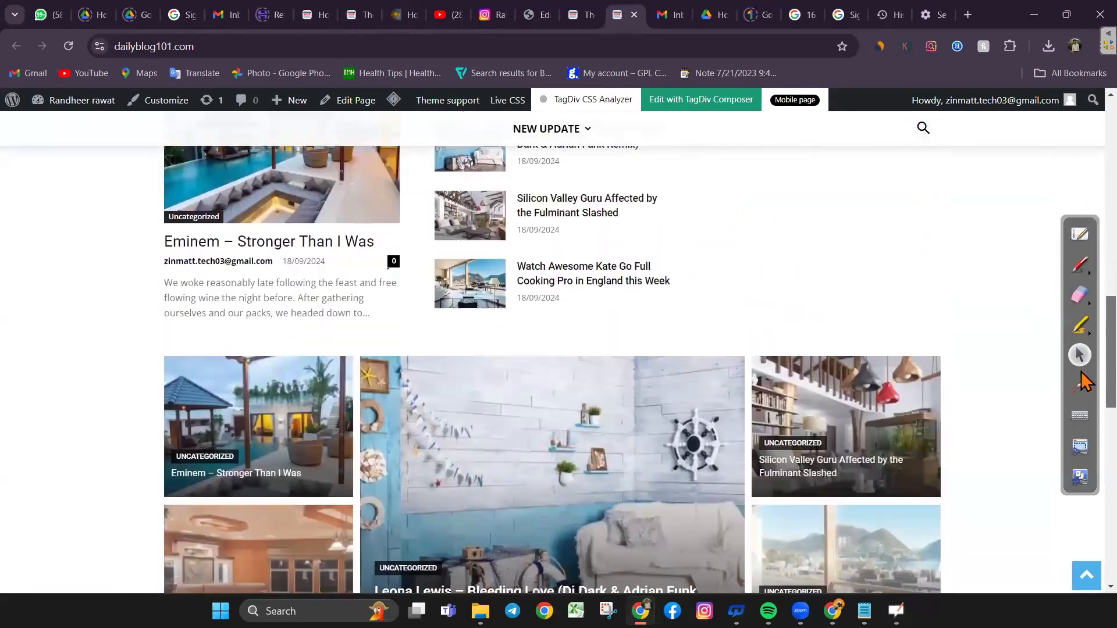
scroll(1083, 398, "up", 2)
scroll(1083, 399, "up", 14)
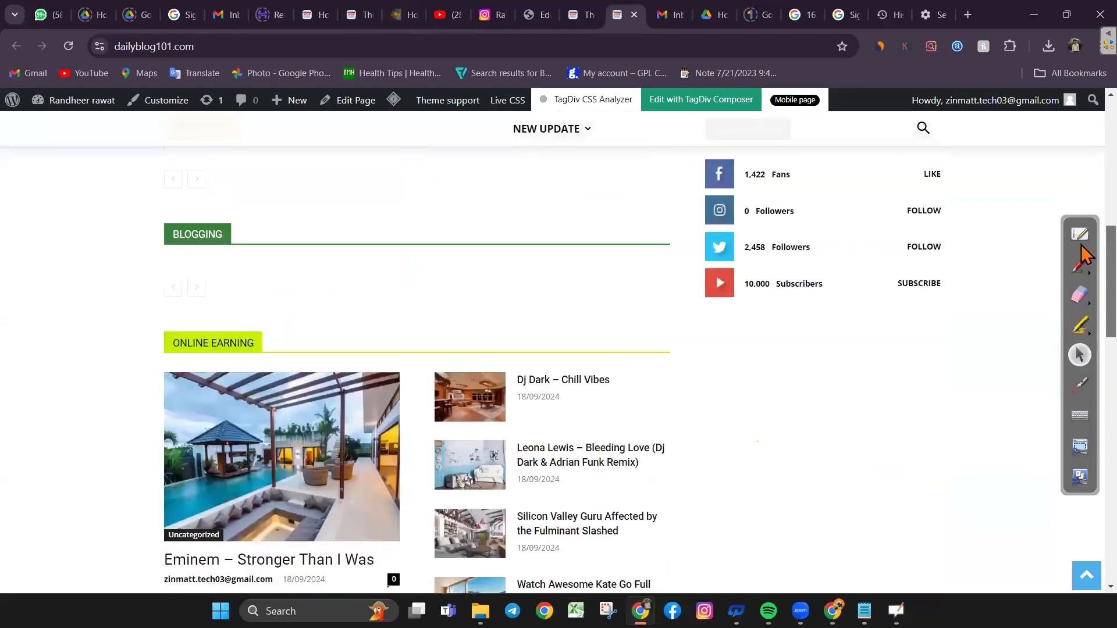
Check that the main menu stays in place while moving down and back up the homepage
scroll(1083, 343, "down", 6)
scroll(1085, 250, "up", 7)
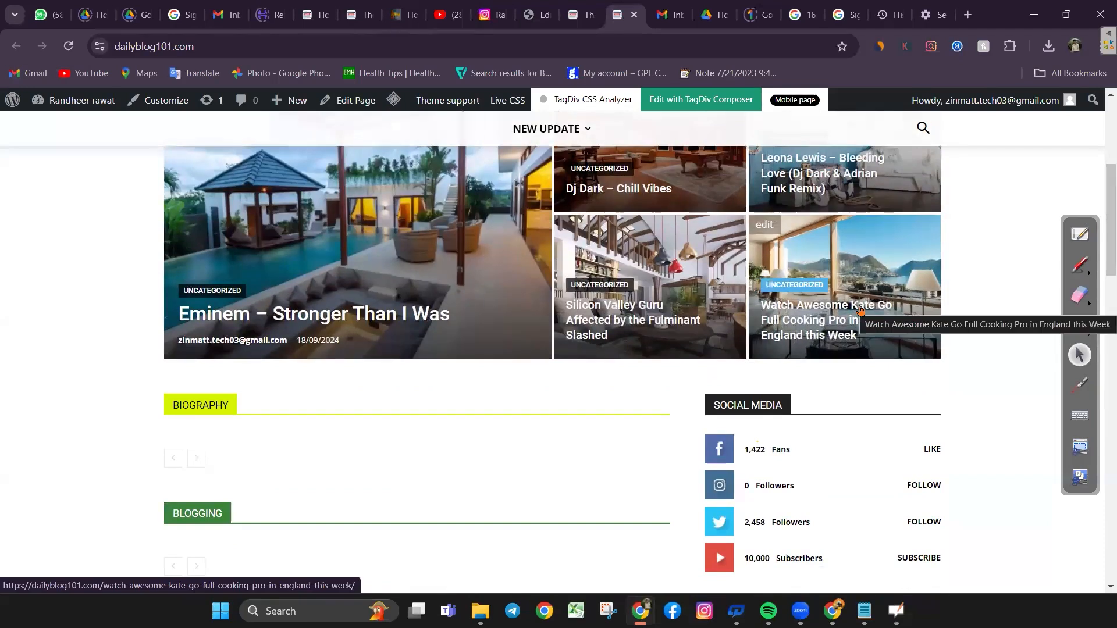
left_click(208, 580)
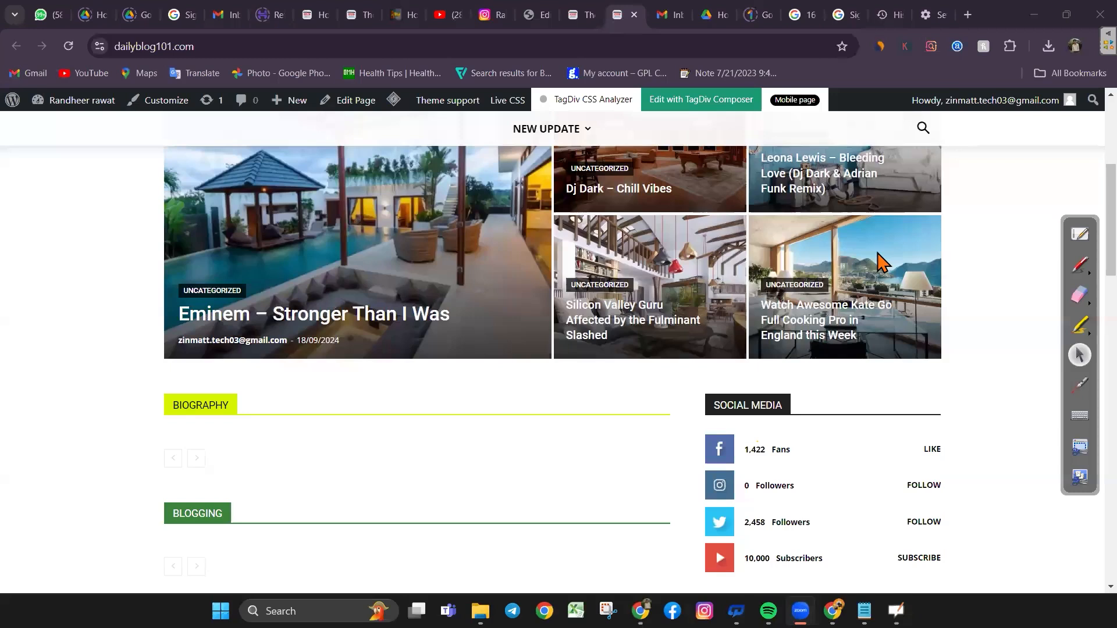
left_click_drag(1108, 237, 1089, 323)
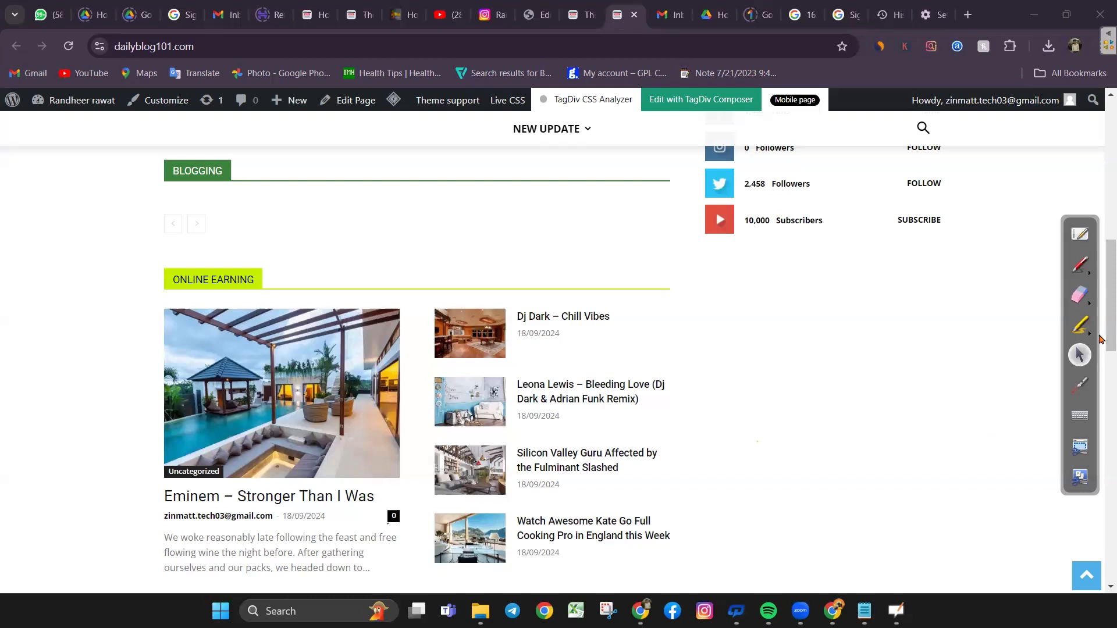
left_click_drag(1106, 344, 1082, 170)
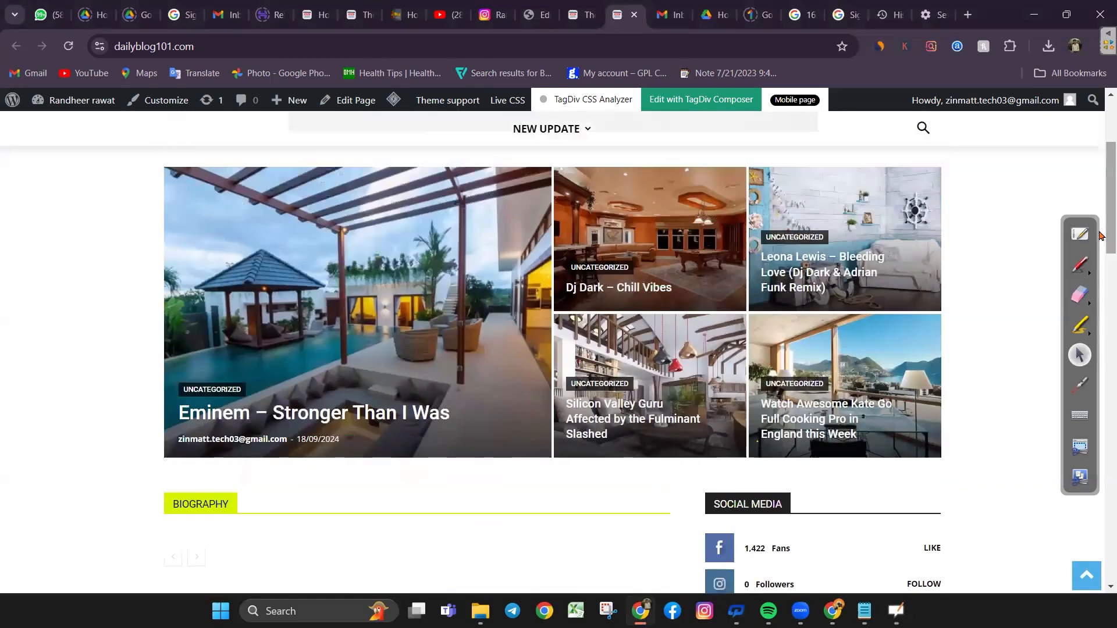
mouse_move(555, 142)
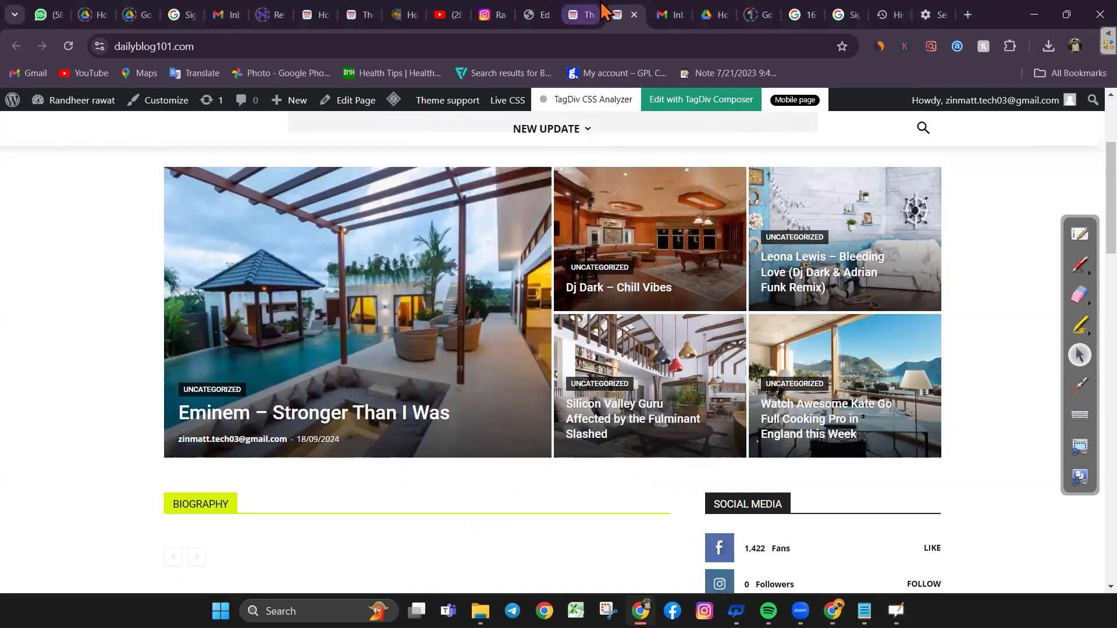
Close the TagDiv Composer page and open the site's Menus settings in the WordPress admin
left_click(529, 13)
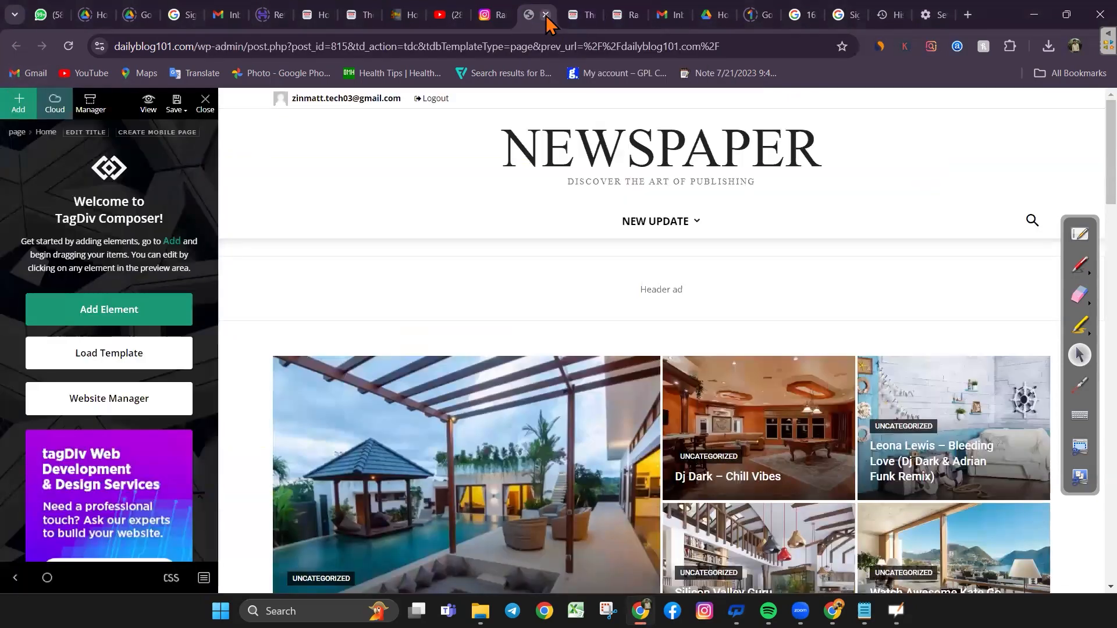
left_click(546, 14)
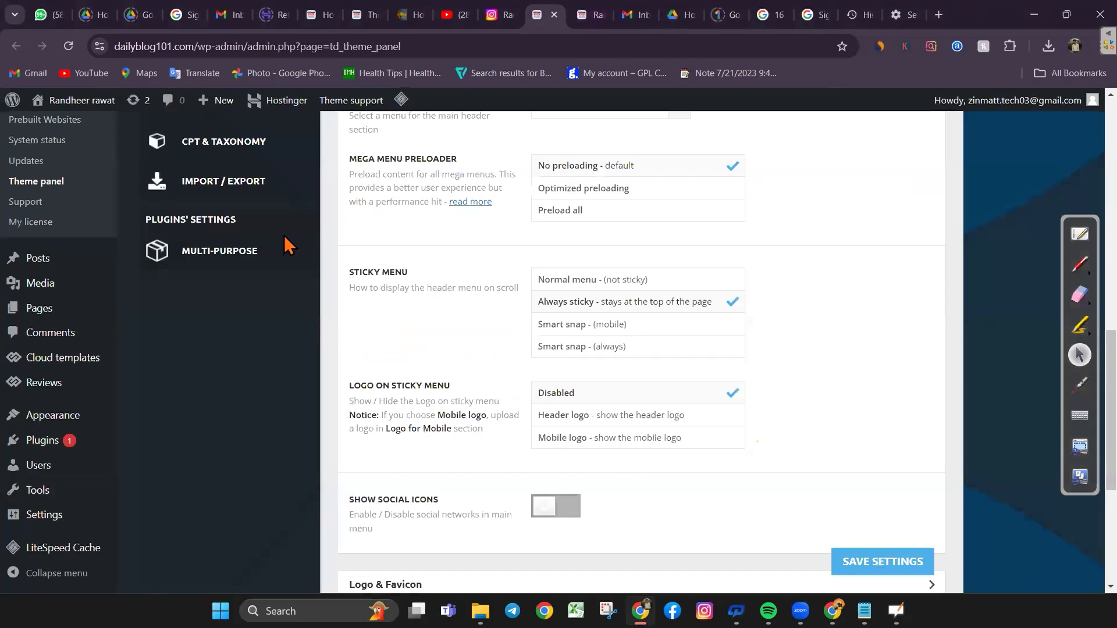
left_click(59, 417)
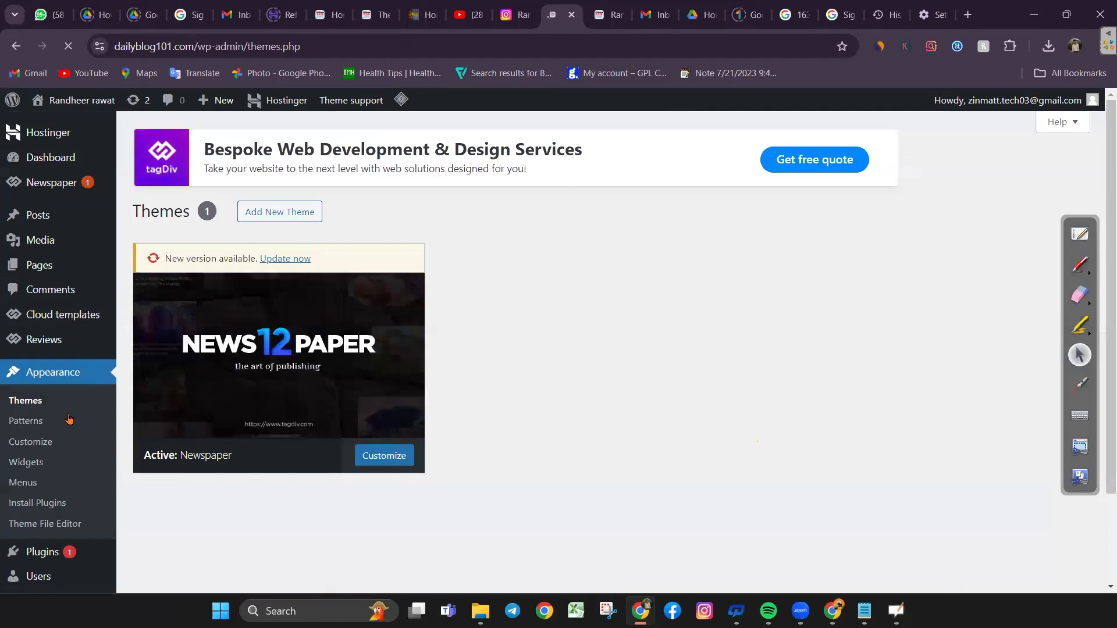
left_click(398, 366)
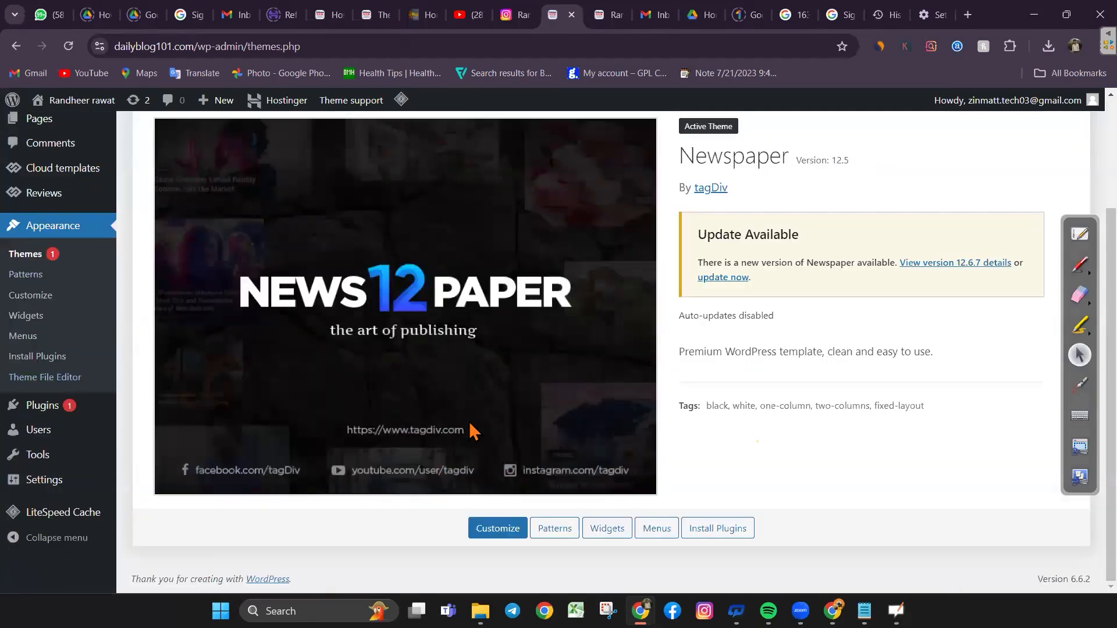
left_click(31, 339)
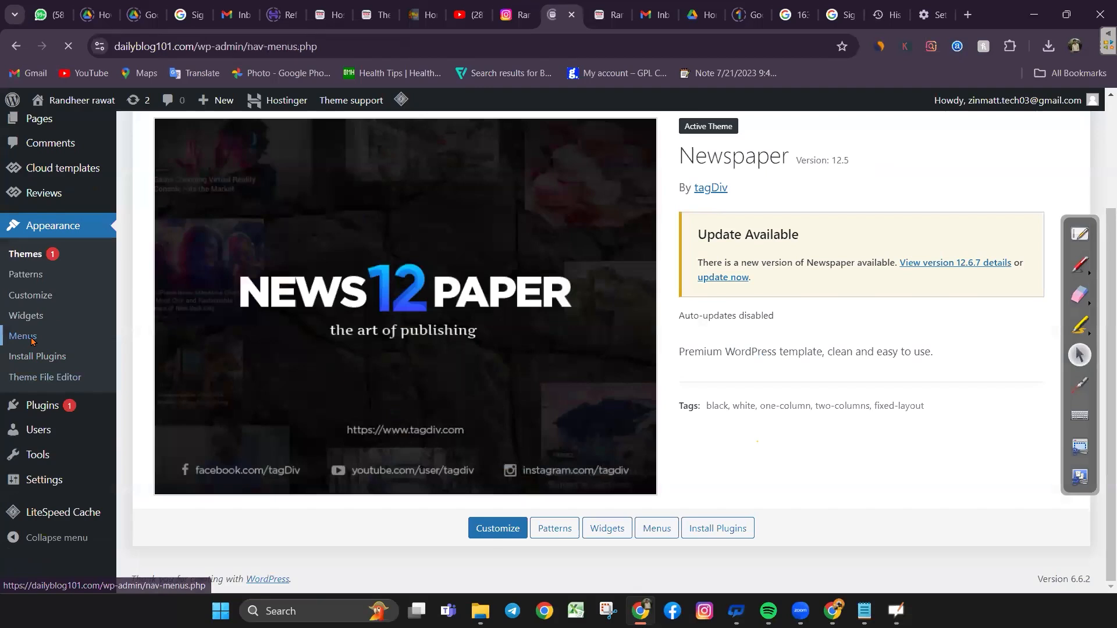
Make Treading, Biography, Blogging and Online Earning top-level items of the header menu and save the menu
scroll(437, 322, "down", 3)
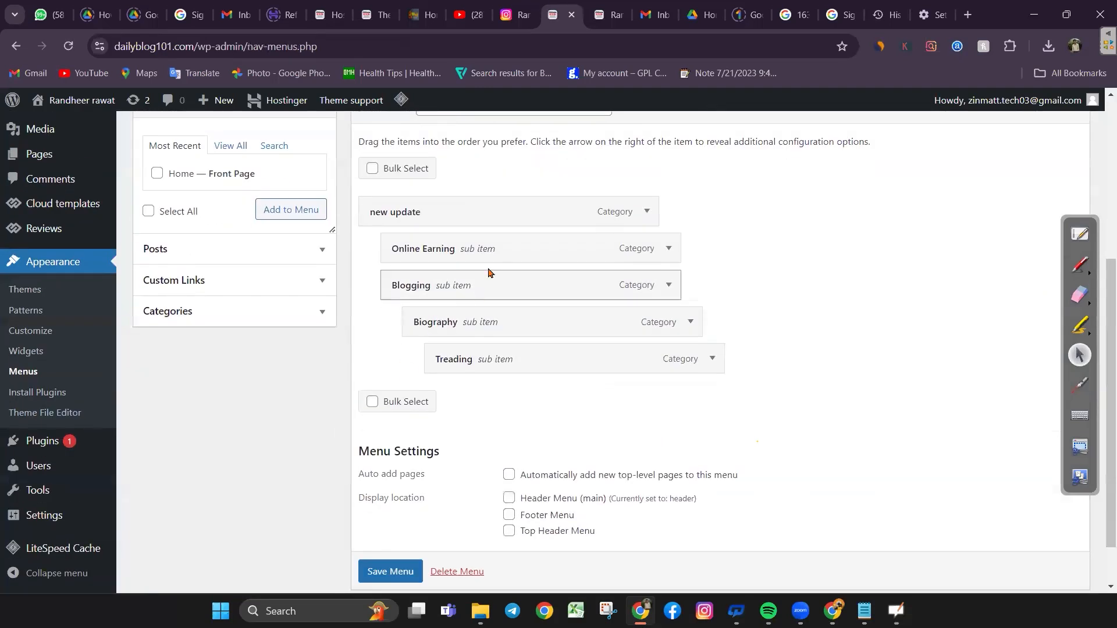
left_click_drag(491, 370, 424, 394)
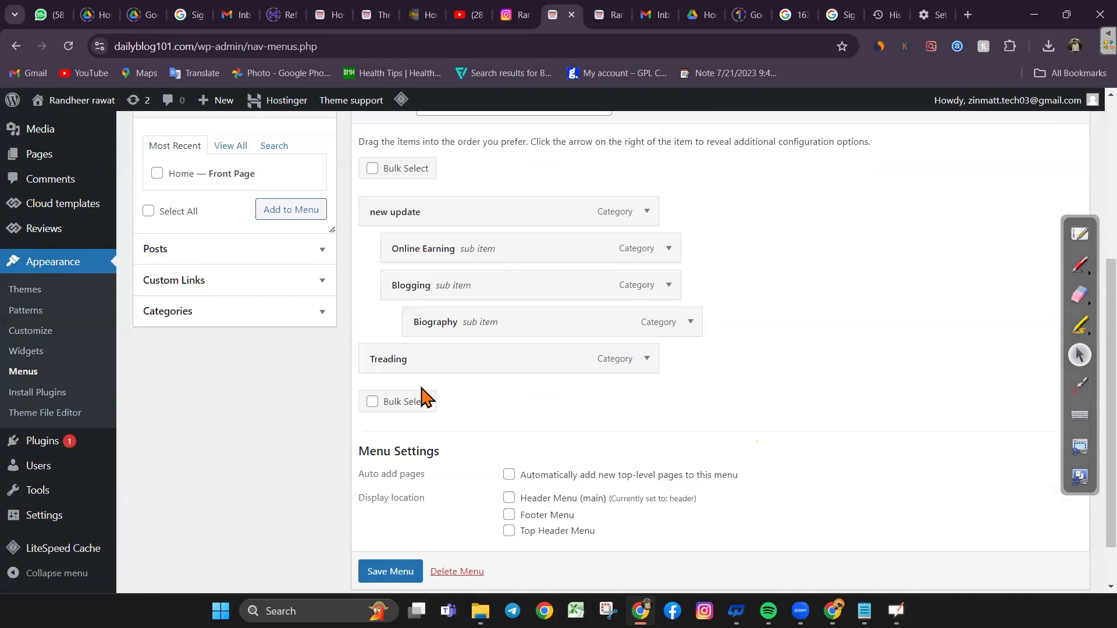
left_click_drag(541, 329, 451, 299)
left_click_drag(524, 262, 466, 252)
scroll(392, 581, "down", 1)
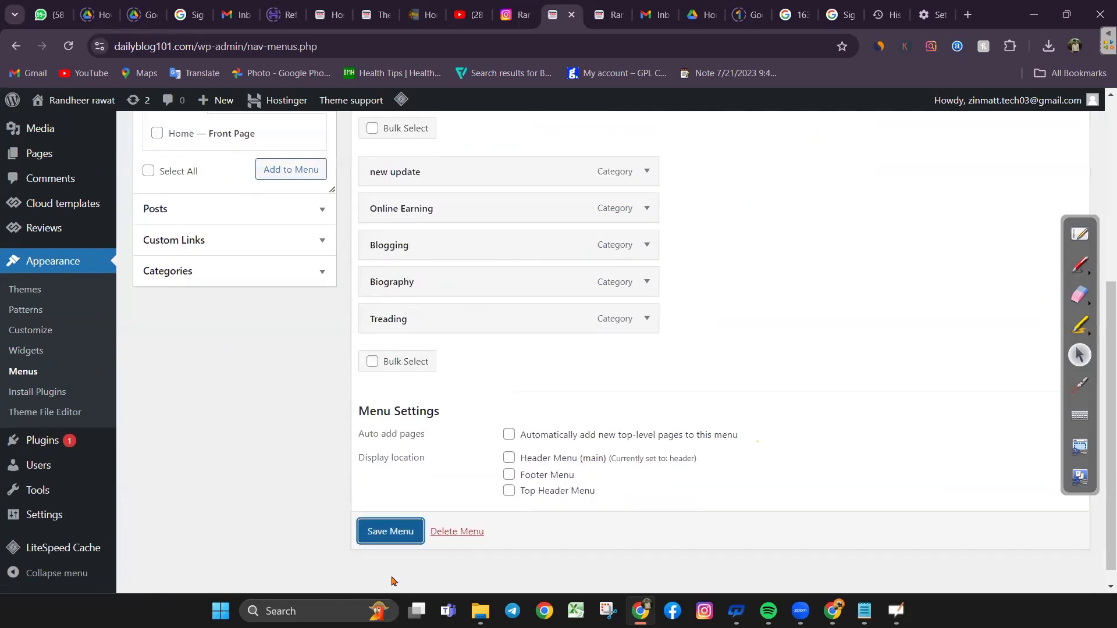
left_click(405, 536)
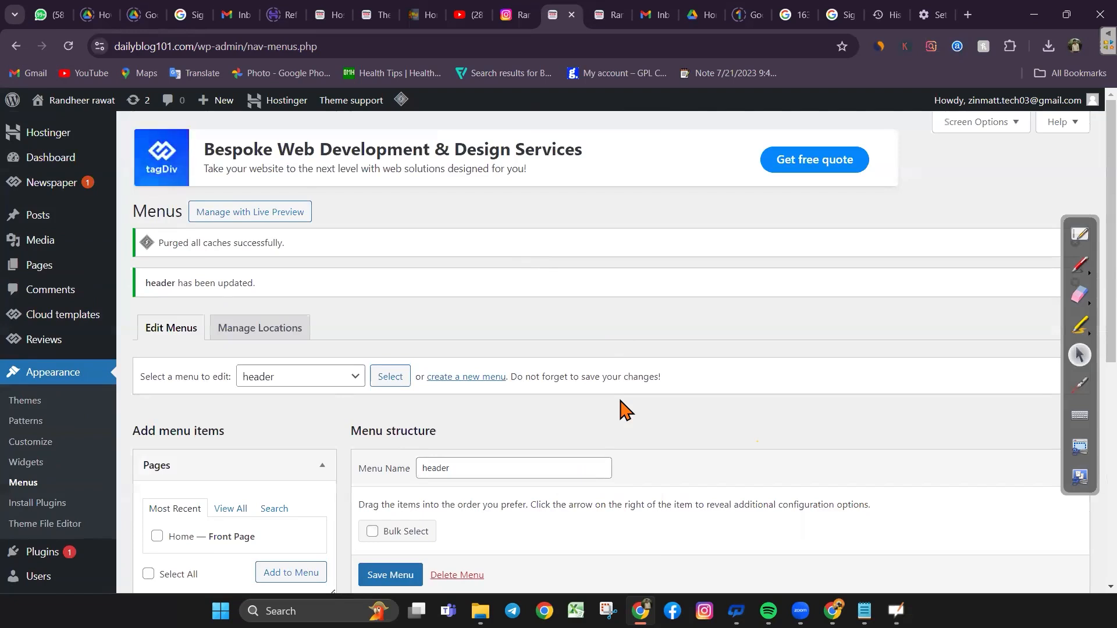
Reload the homepage and examine the main menu's items and its sticky behavior while scrolling
scroll(620, 400, "up", 1)
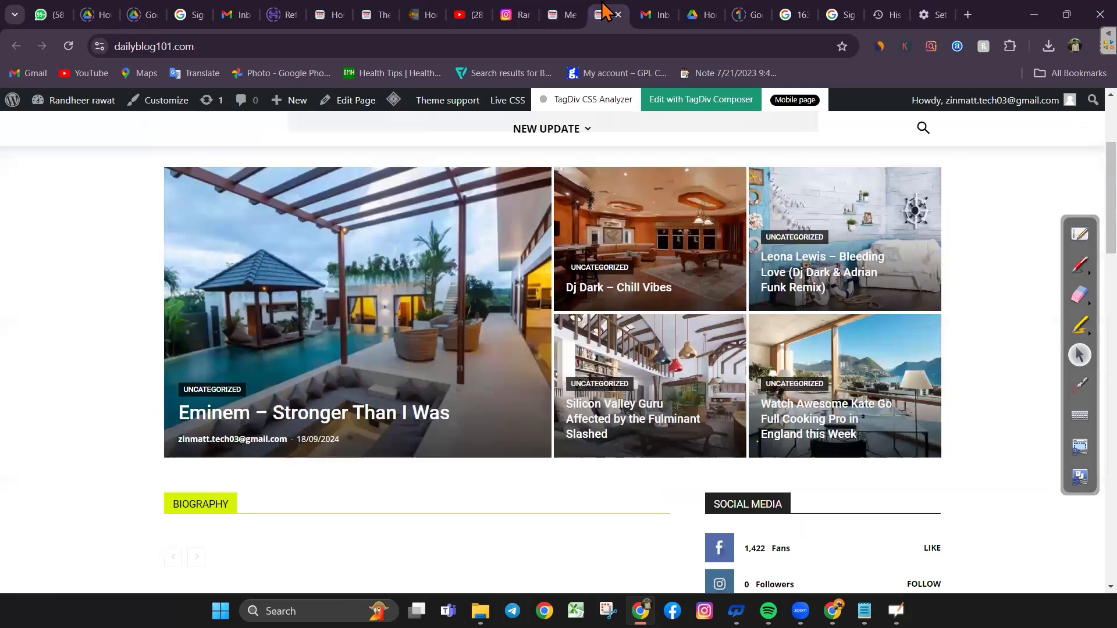
left_click(610, 14)
left_click(68, 47)
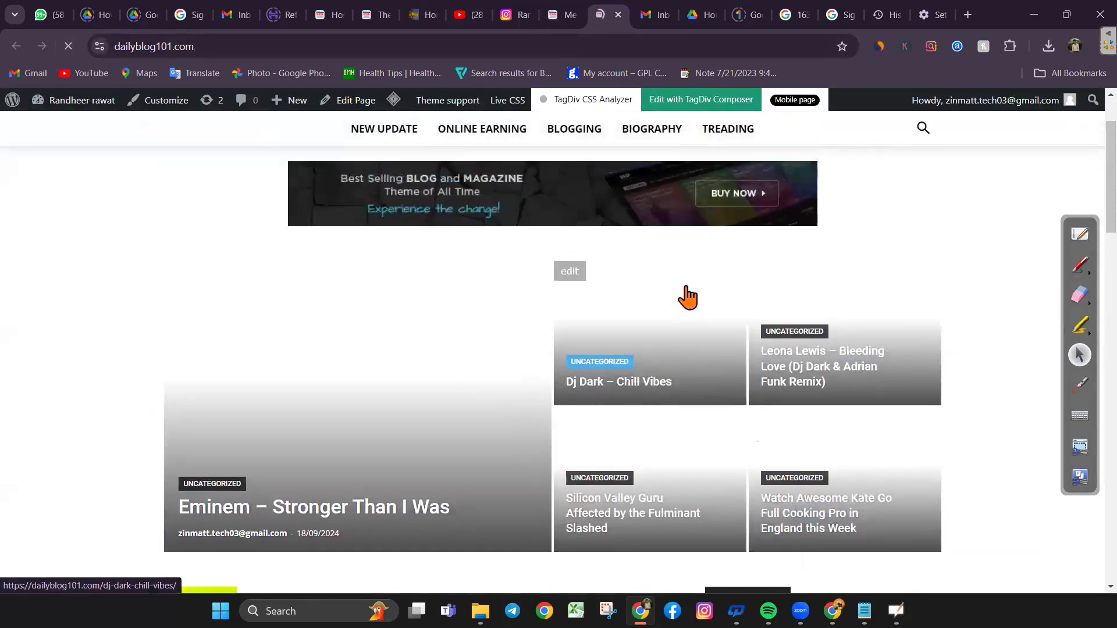
scroll(687, 297, "down", 4)
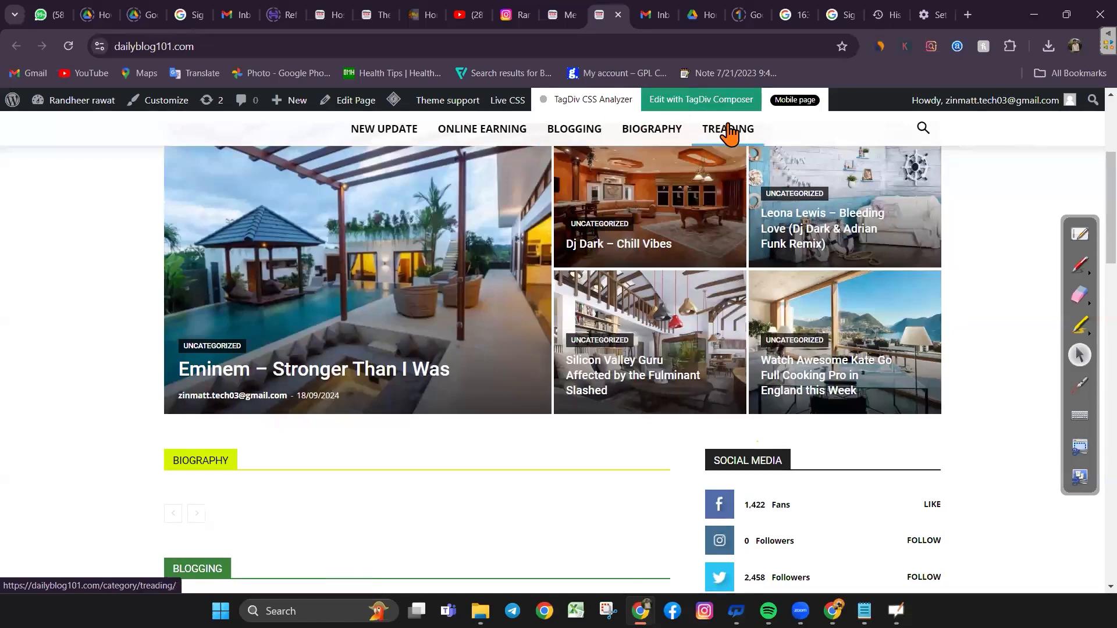
scroll(675, 273, "up", 4)
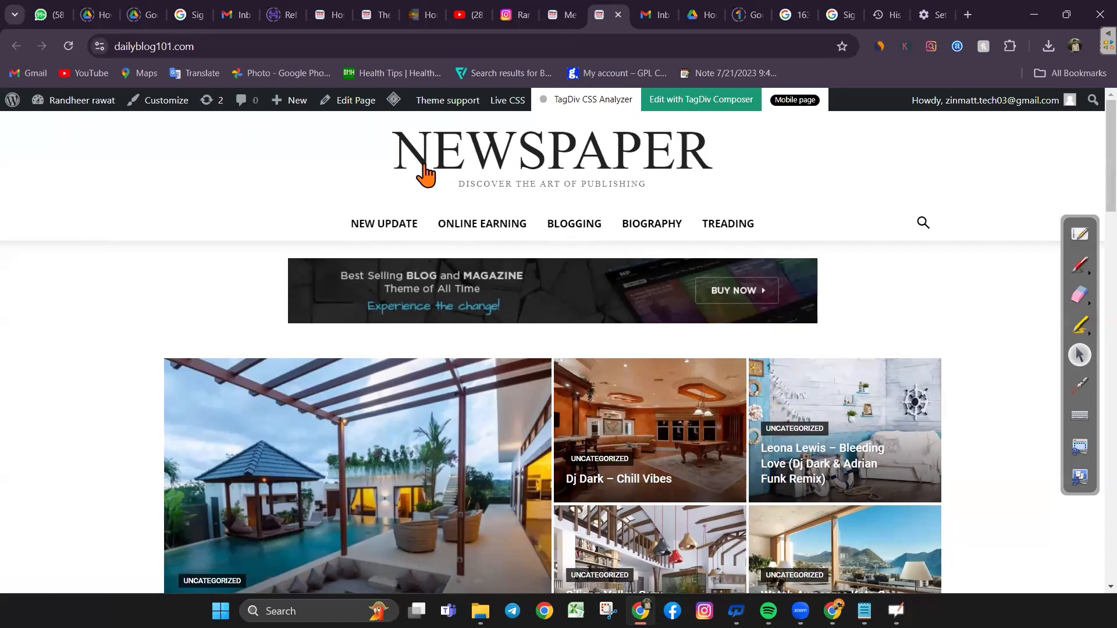
scroll(556, 332, "down", 3)
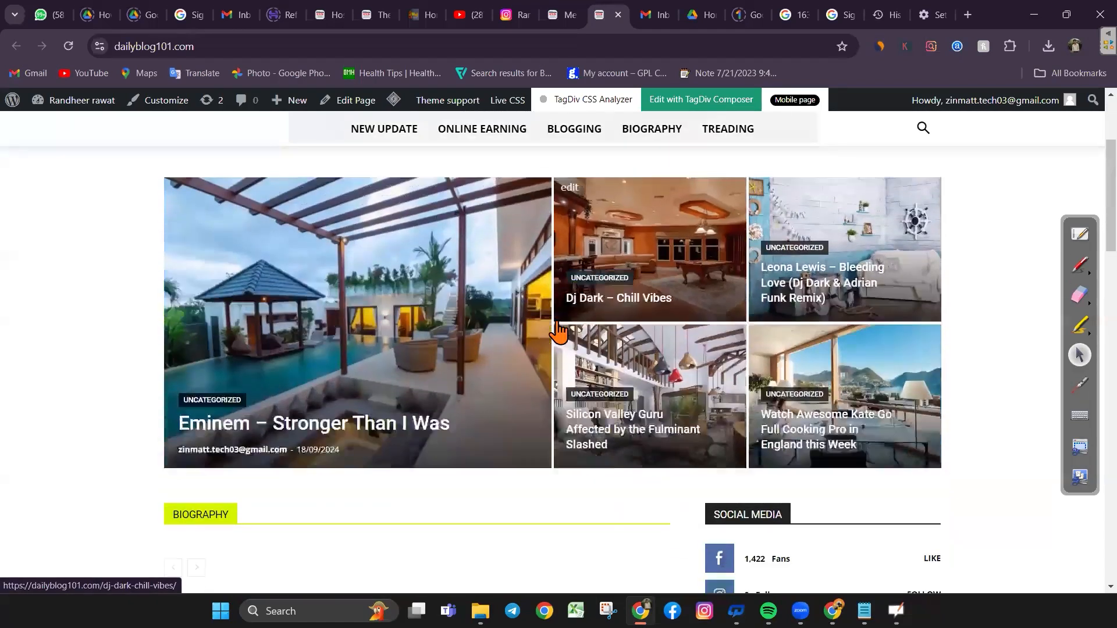
scroll(558, 331, "up", 3)
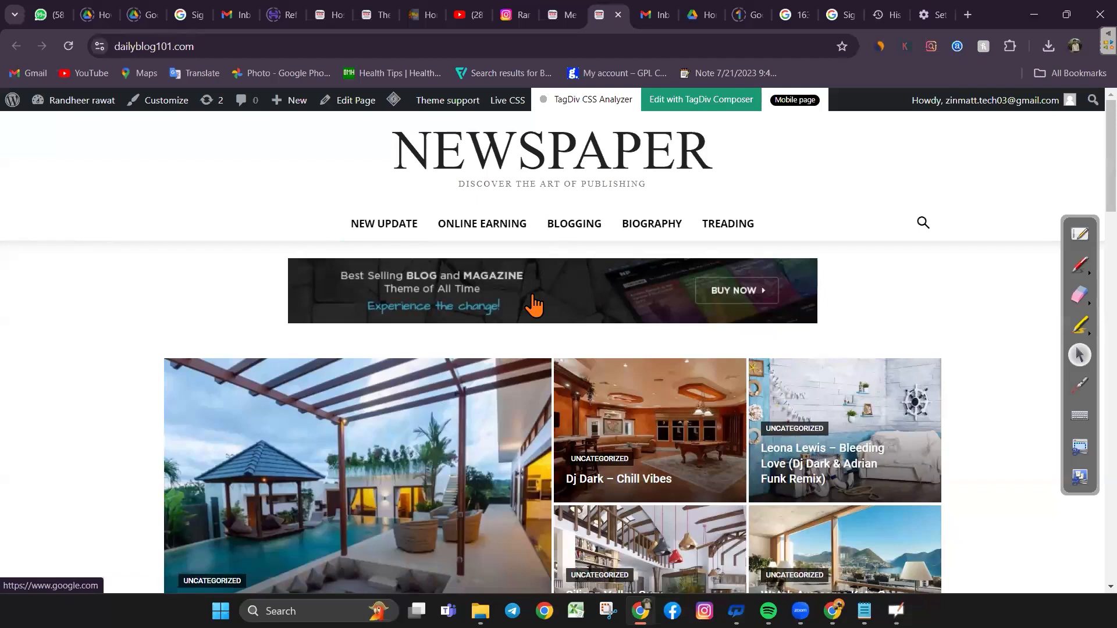
Open the Main Menu header settings in the Newspaper theme panel and review the sticky menu and logo on sticky menu options
left_click(559, 11)
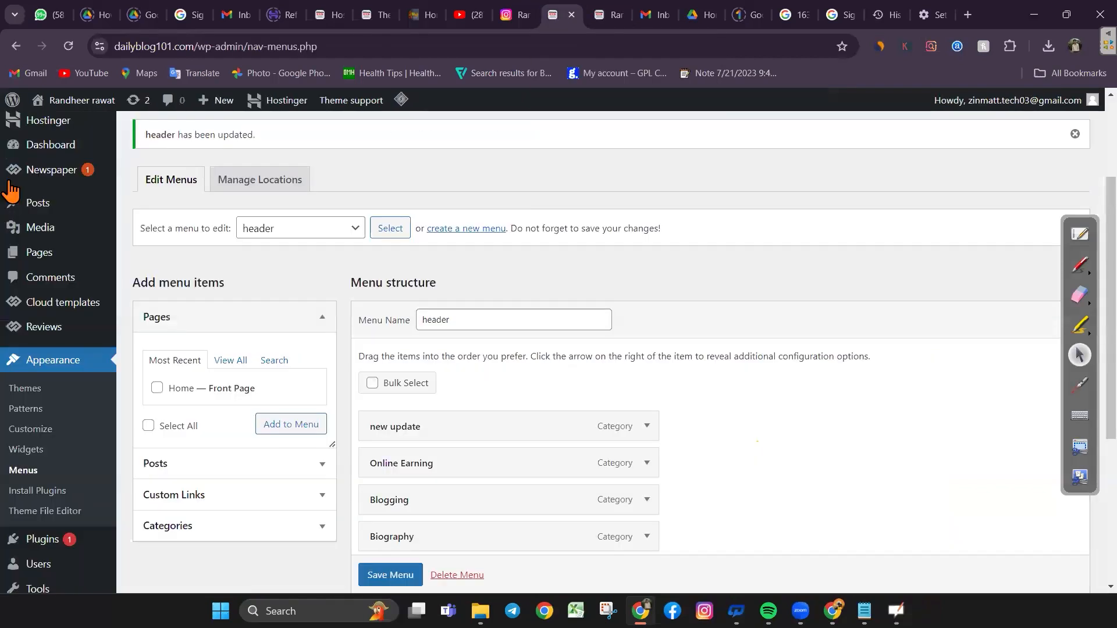
mouse_move(52, 177)
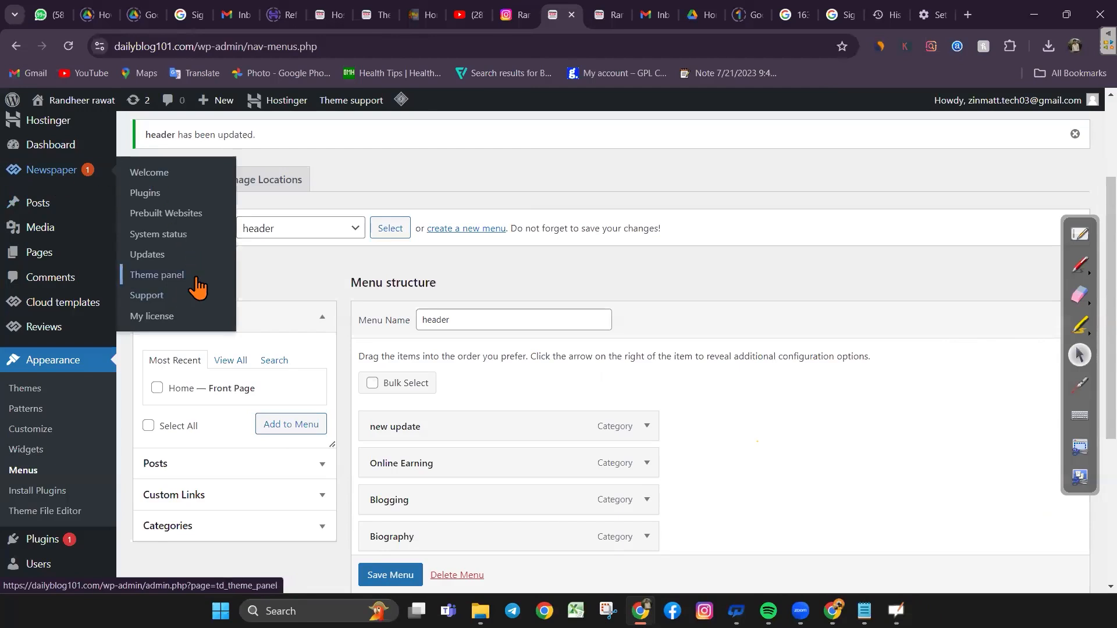
left_click(196, 279)
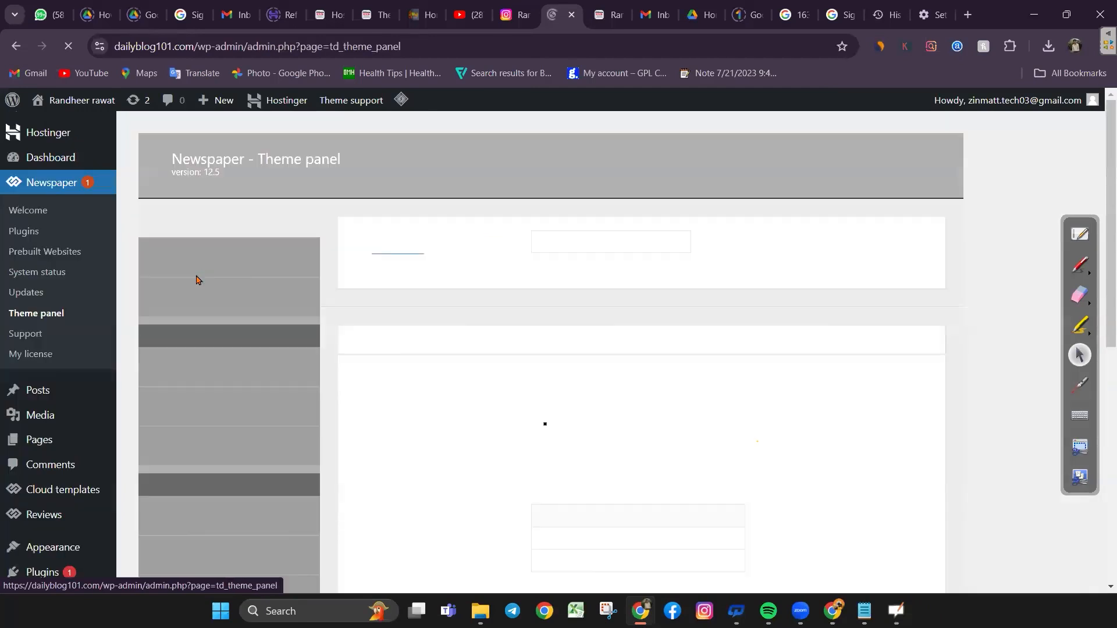
scroll(656, 415, "down", 8)
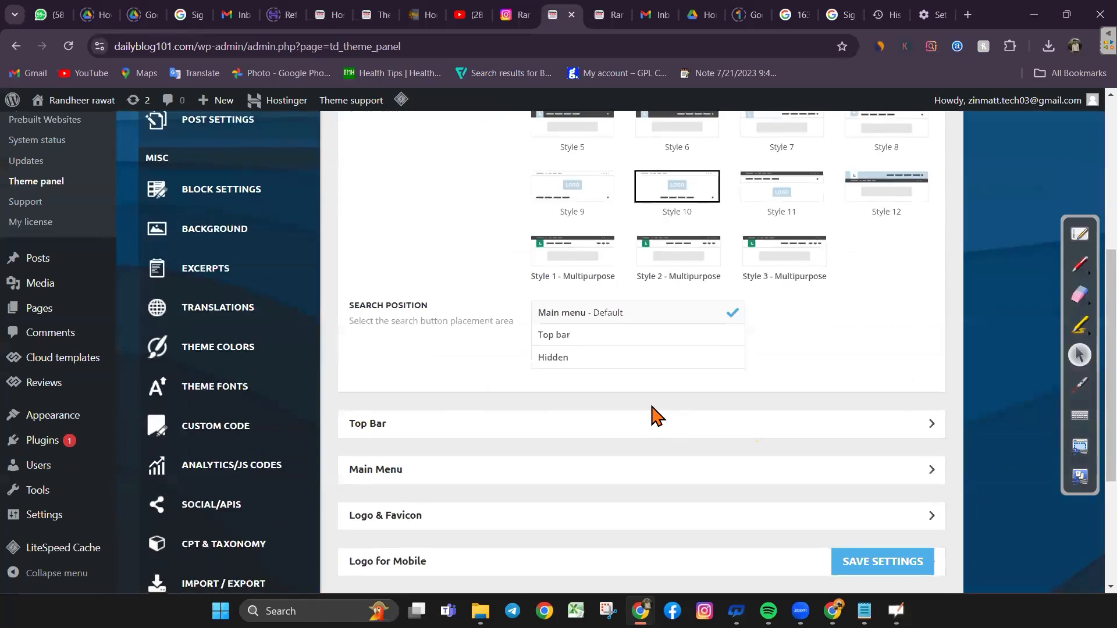
left_click(559, 351)
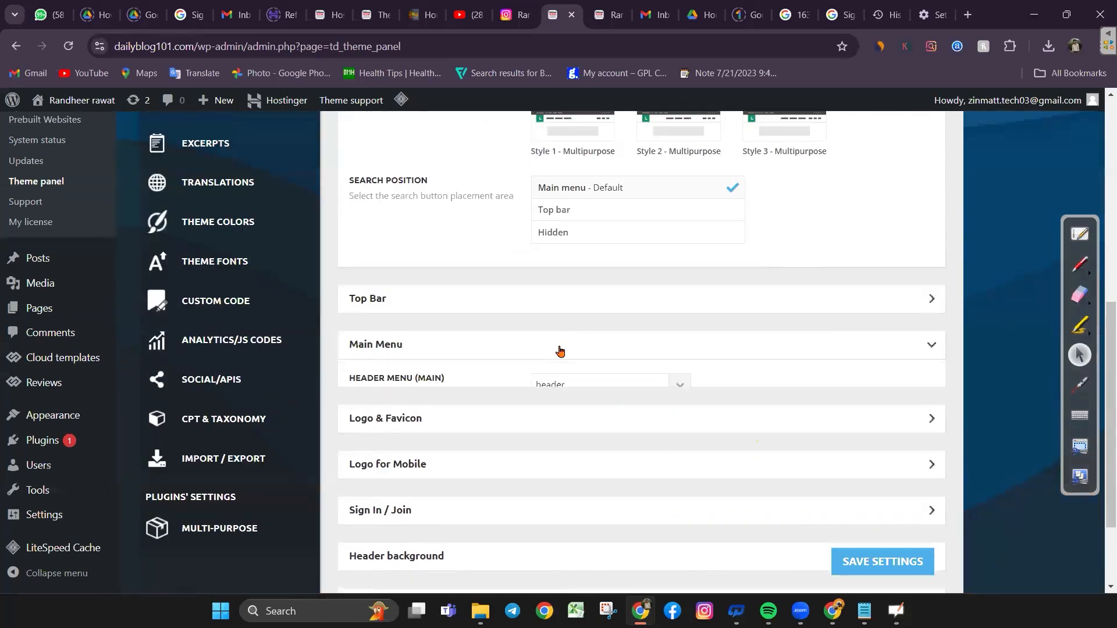
scroll(632, 436, "down", 4)
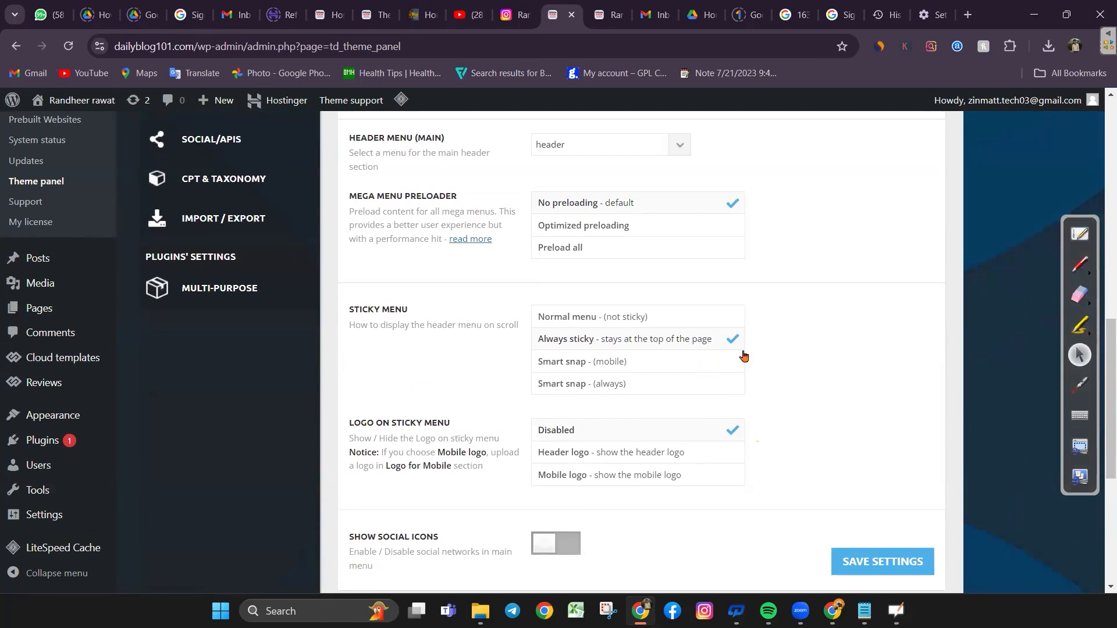
scroll(731, 400, "down", 2)
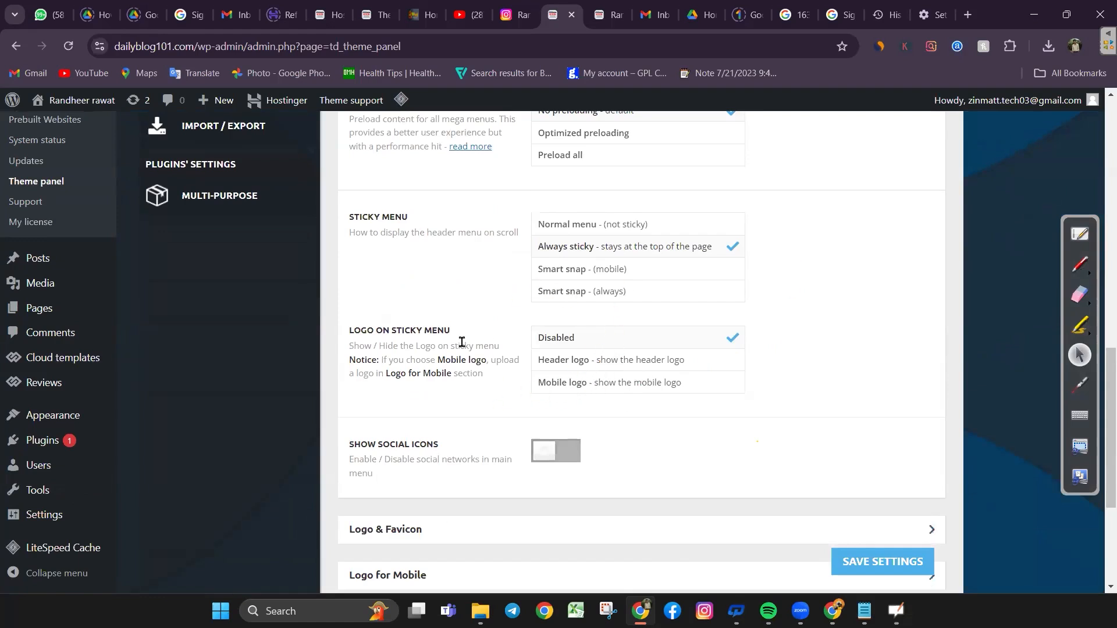
Switch to the hindiradio.in site, dismiss the advertisement and examine the logo in its sticky menu
left_click(432, 8)
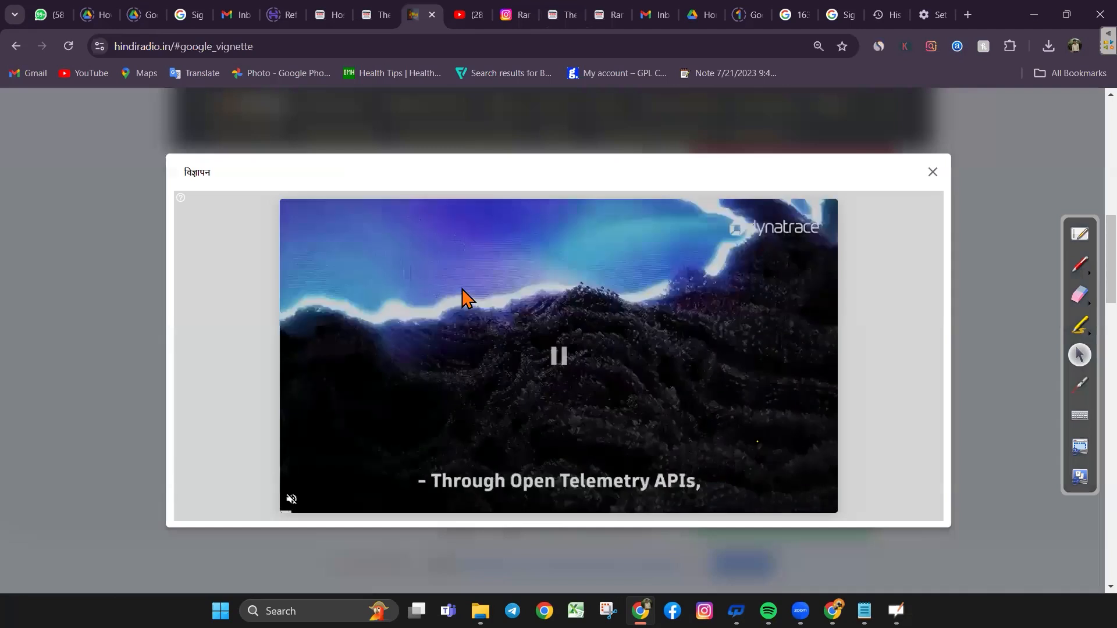
left_click(932, 172)
scroll(689, 203, "up", 5)
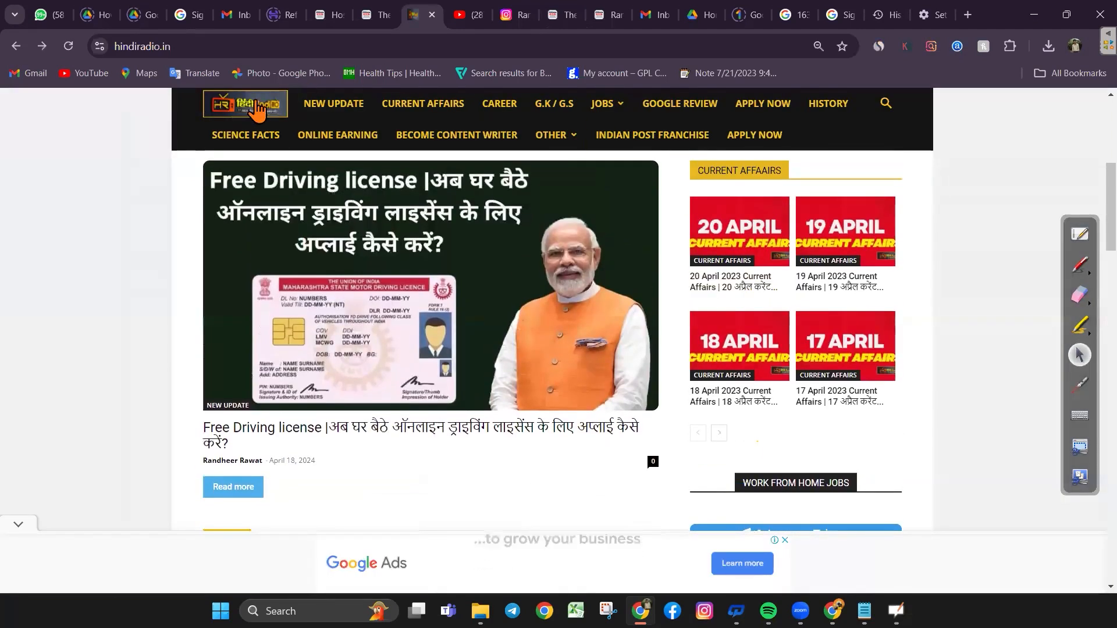
Circle the logo in the hindiradio.in sticky menu with the red pen and erase the mark
left_click(1073, 267)
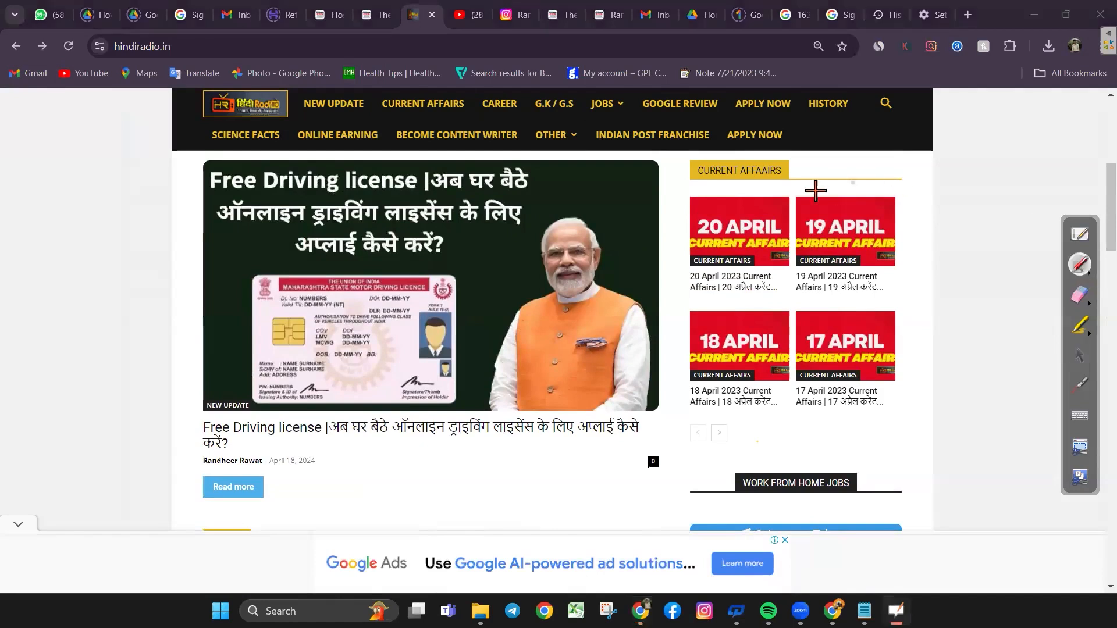
mouse_move(204, 91)
left_mouse_down()
mouse_move(191, 106)
mouse_move(222, 124)
mouse_move(290, 110)
mouse_move(270, 78)
mouse_move(194, 89)
left_mouse_up()
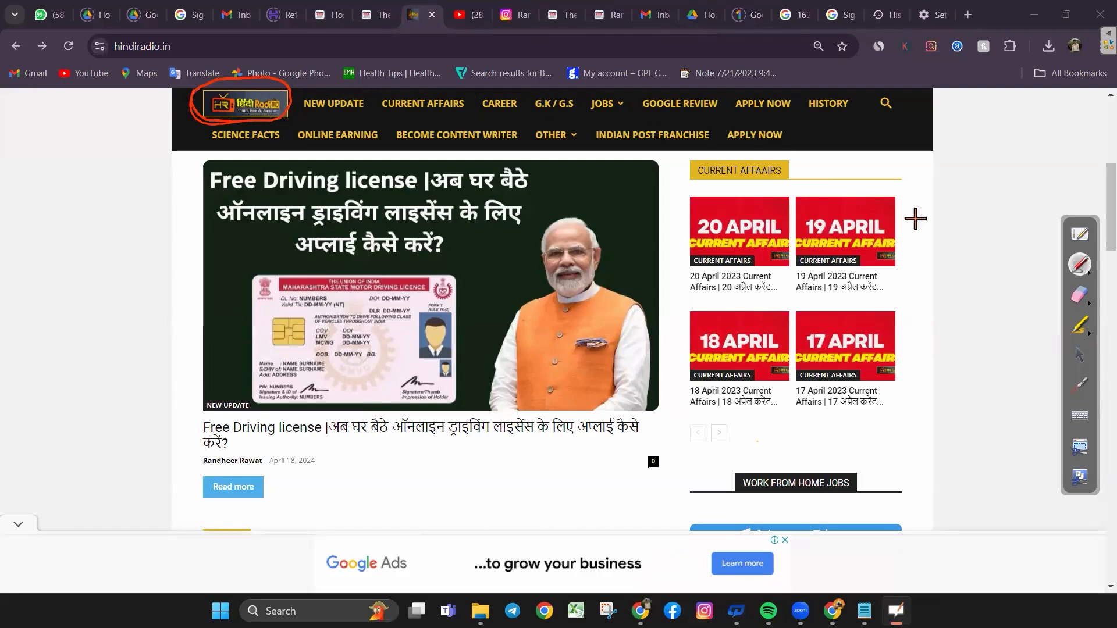
left_click(1077, 303)
left_click(186, 125)
left_click(1079, 355)
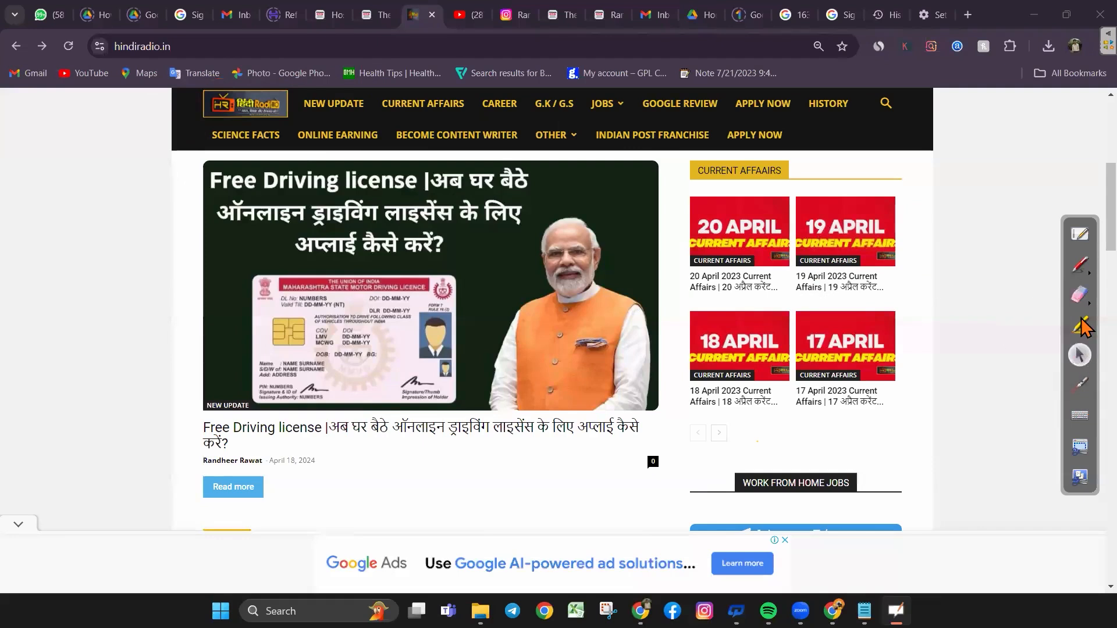
scroll(553, 340, "up", 3)
scroll(552, 340, "up", 3)
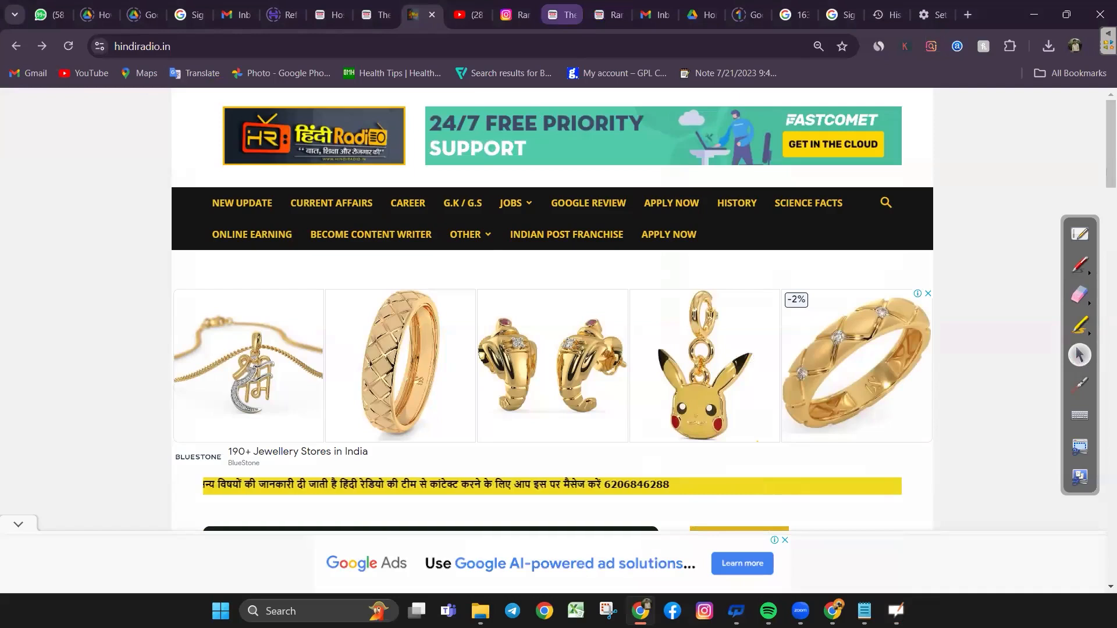
Return to the theme panel, try the Header logo option for the logo on sticky menu and set it back to Disabled
left_click(556, 14)
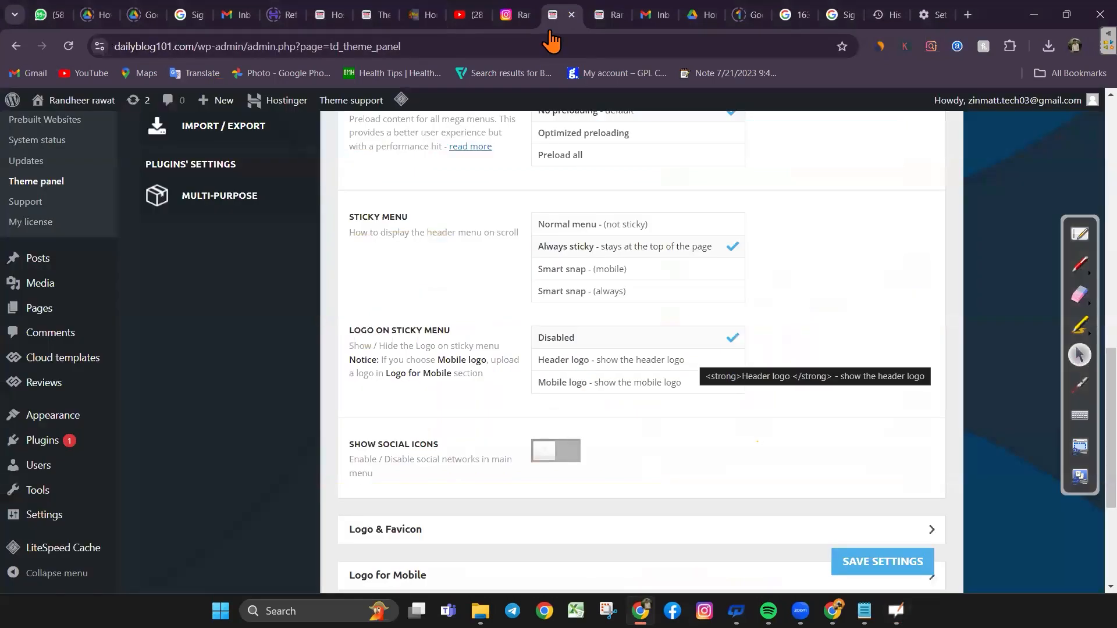
left_click(696, 359)
left_click(697, 338)
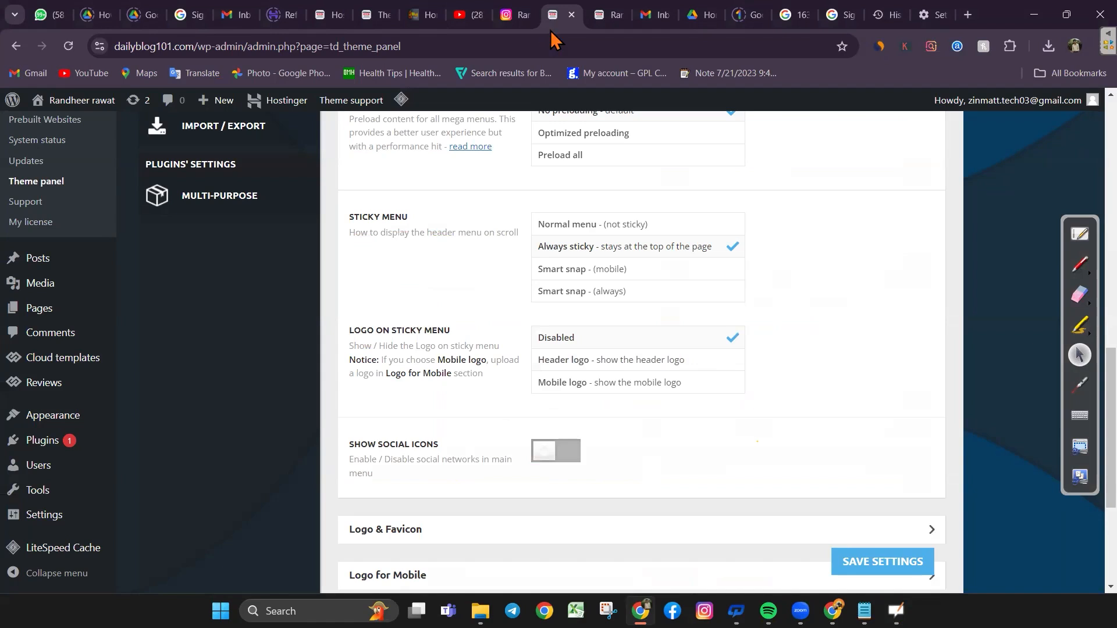
Turn the main menu's social icons on and back off, and view the Social Media section on the dailyblog101.com homepage
left_click(555, 451)
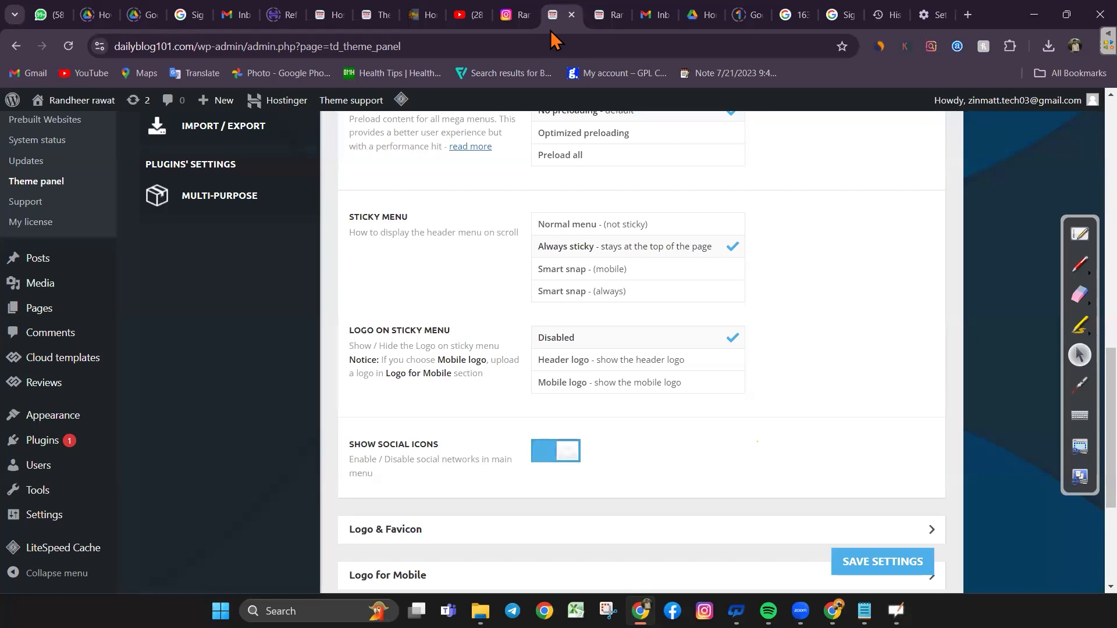
left_click(555, 451)
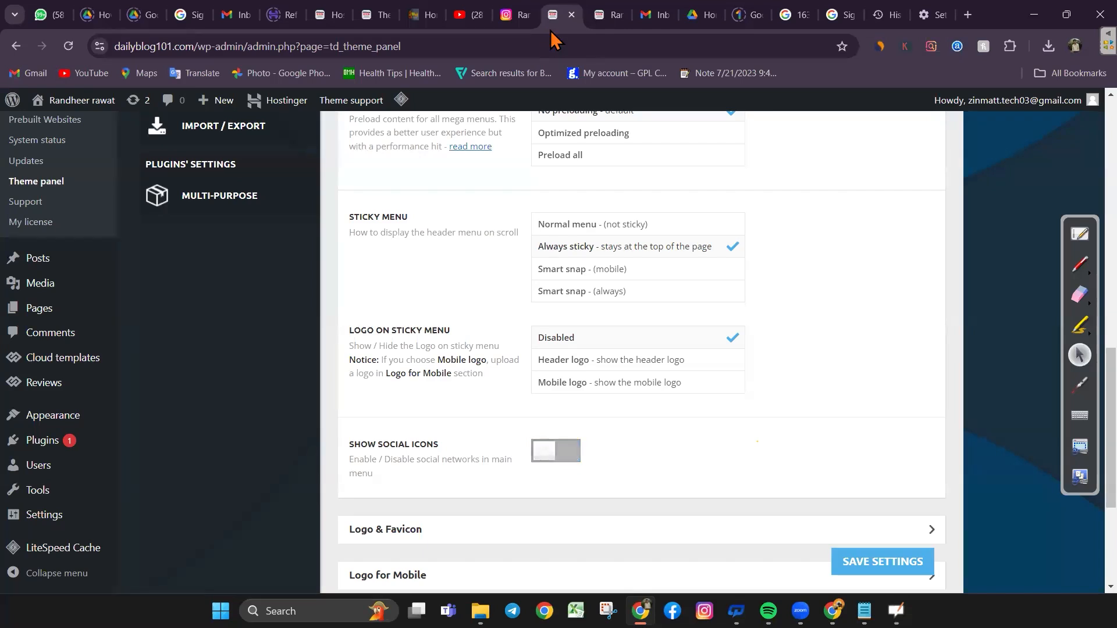
left_click(601, 18)
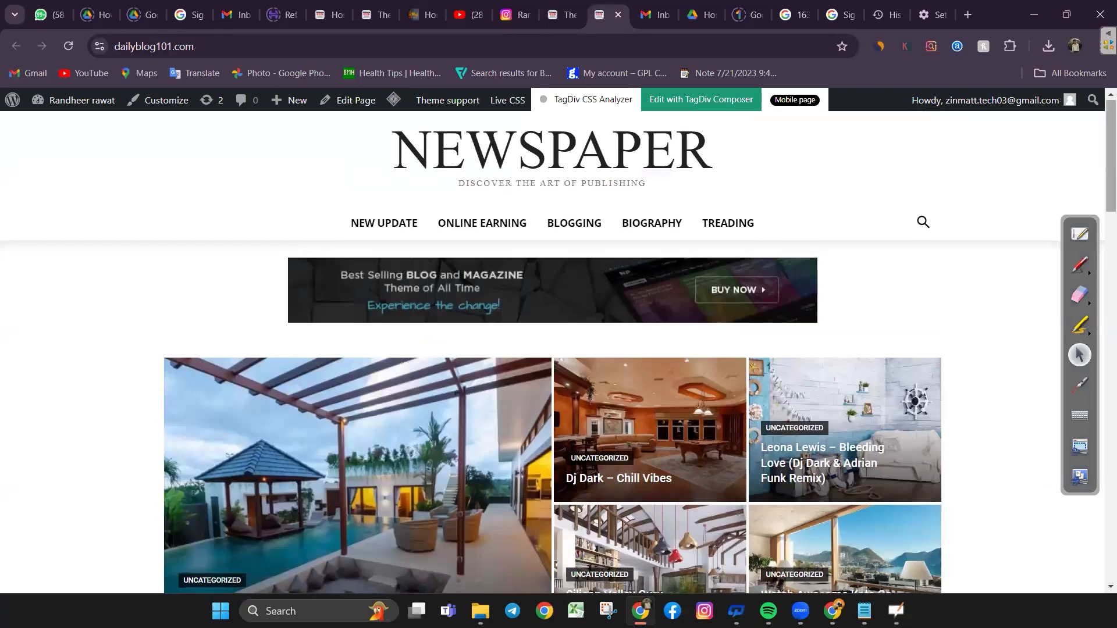
scroll(559, 349, "down", 10)
scroll(1070, 273, "up", 3)
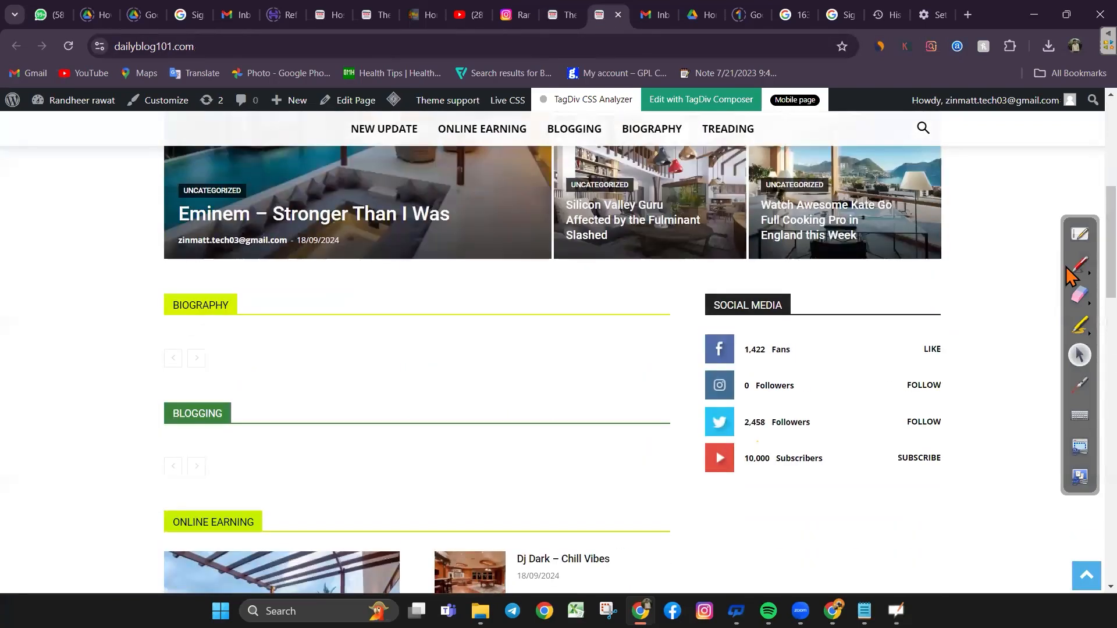
Mark the Social Media follower block on the homepage with the red pen and erase the mark
left_click(1077, 266)
mouse_move(782, 318)
left_mouse_down()
mouse_move(750, 323)
mouse_move(995, 375)
mouse_move(757, 302)
mouse_move(606, 436)
mouse_move(741, 516)
mouse_move(1037, 428)
mouse_move(800, 321)
mouse_move(1021, 423)
mouse_move(1040, 411)
left_mouse_up()
left_click(1079, 294)
left_click(1079, 356)
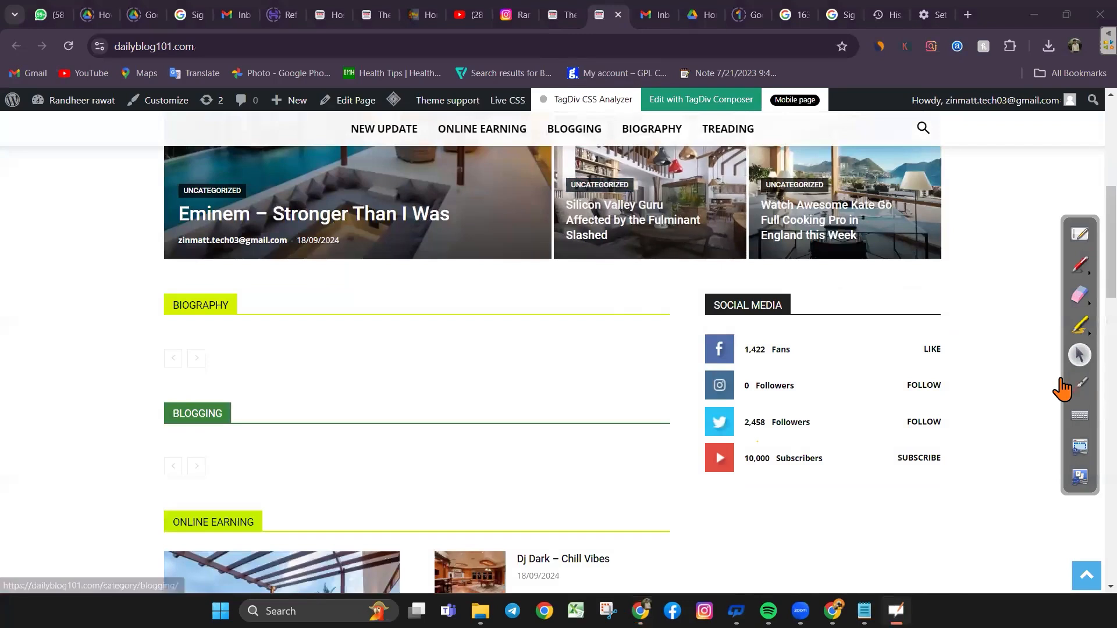
Return to the theme panel and expand the Logo & Favicon settings
left_click(557, 13)
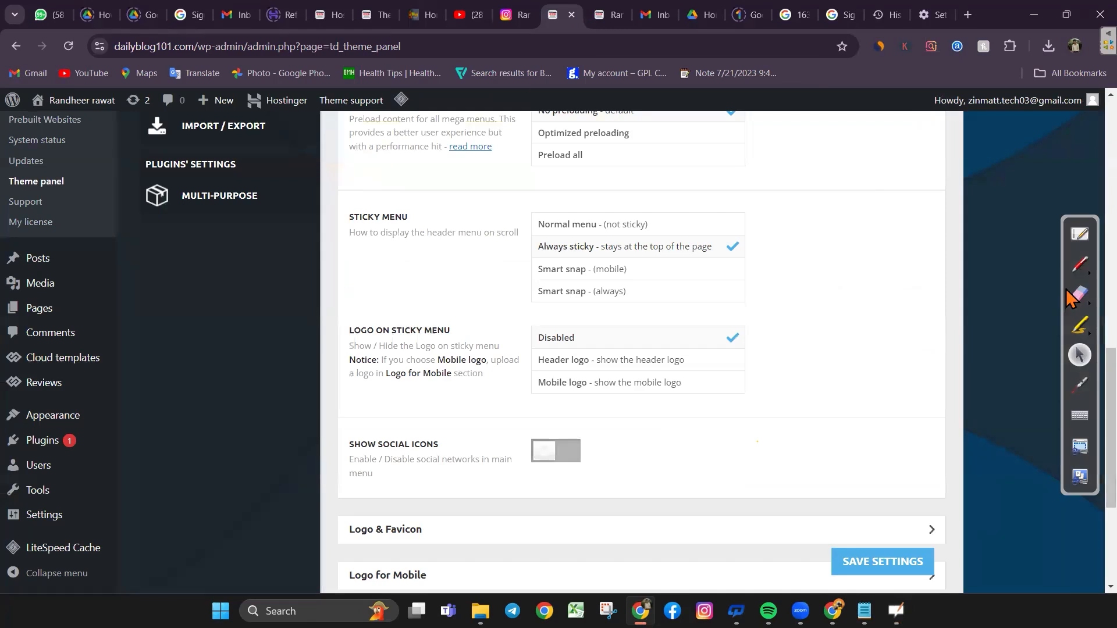
scroll(1081, 363, "down", 4)
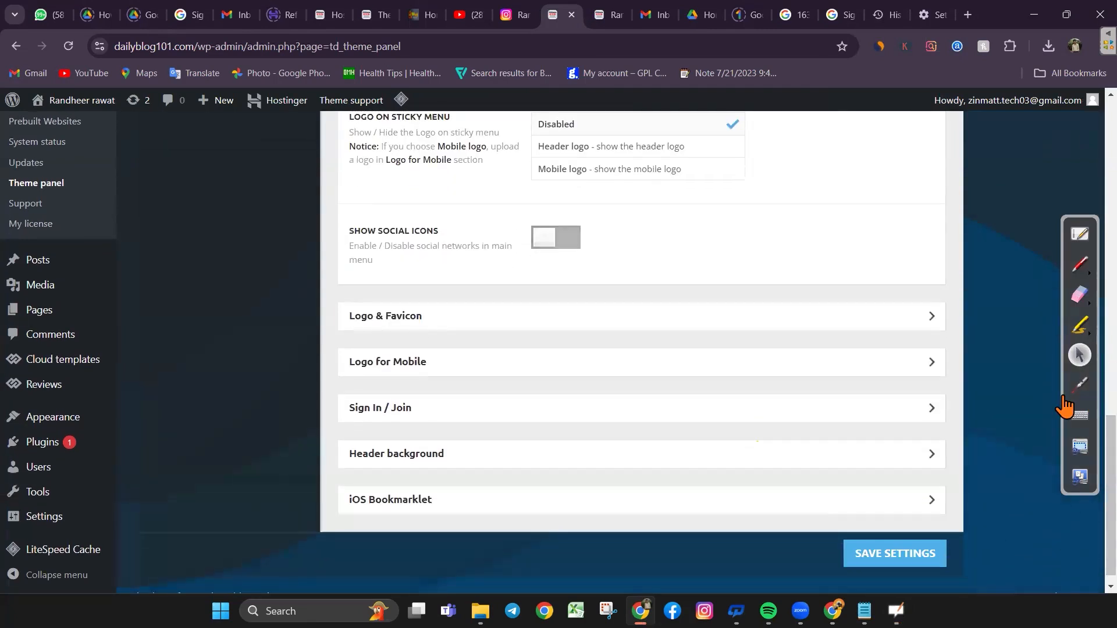
left_click(385, 315)
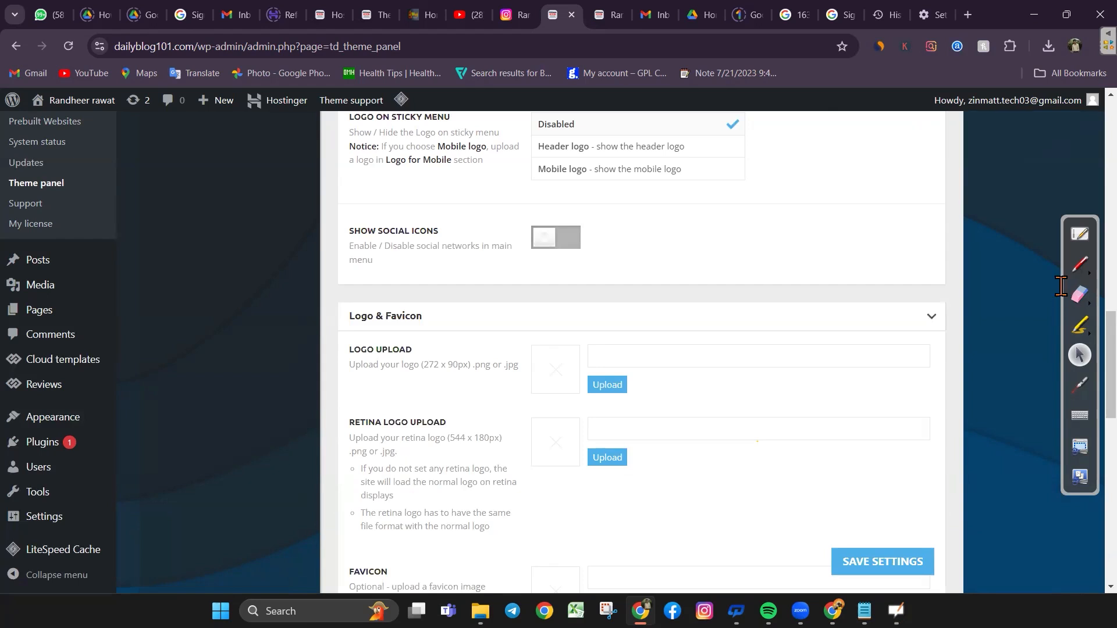
Underline the 272 x 90px logo size hint with the red pen and erase the mark
left_click(1080, 265)
mouse_move(406, 394)
left_mouse_down()
mouse_move(461, 376)
mouse_move(411, 392)
mouse_move(424, 393)
left_mouse_up()
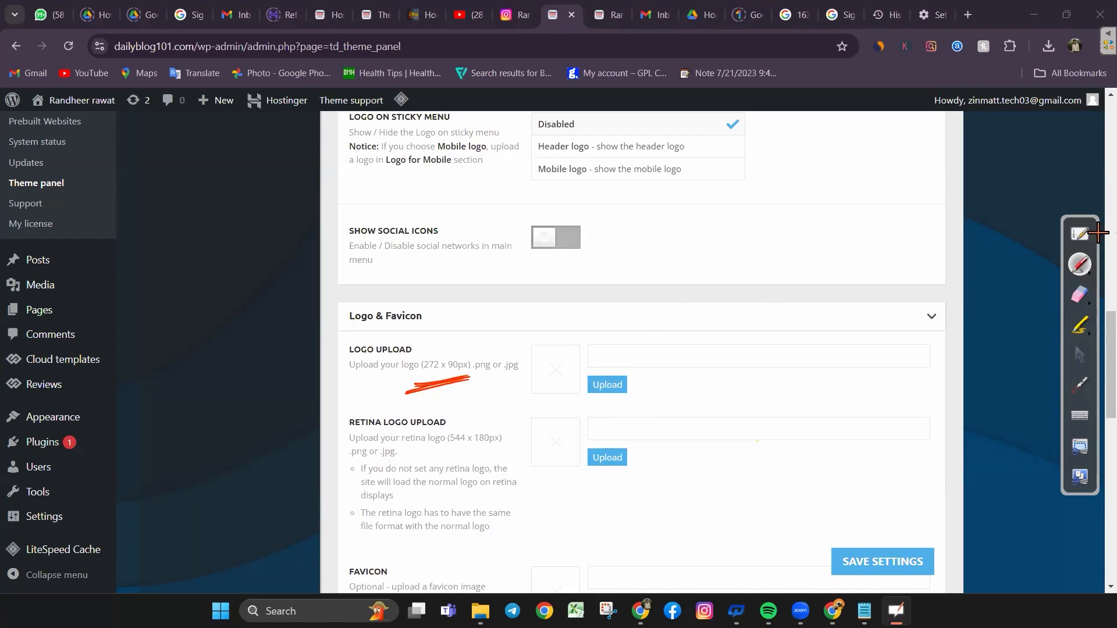
left_click(1076, 297)
left_click_drag(476, 382, 372, 421)
left_click(1079, 353)
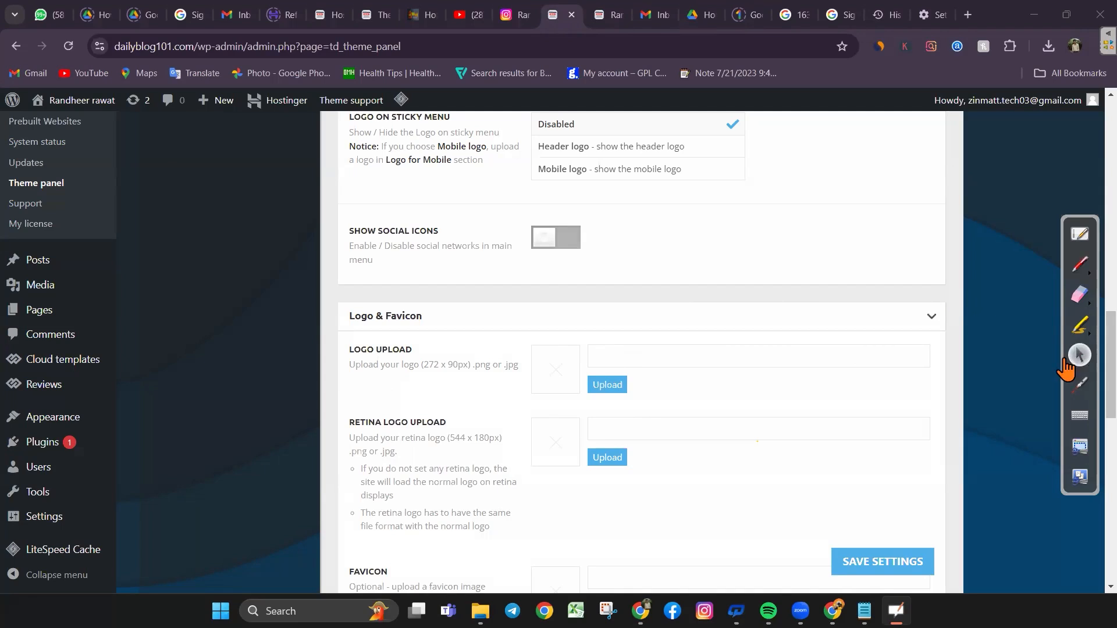
Select Untitled-design-19.png in the media library for the logo upload and set its alt text to "logo dailyblog101"
left_click(607, 384)
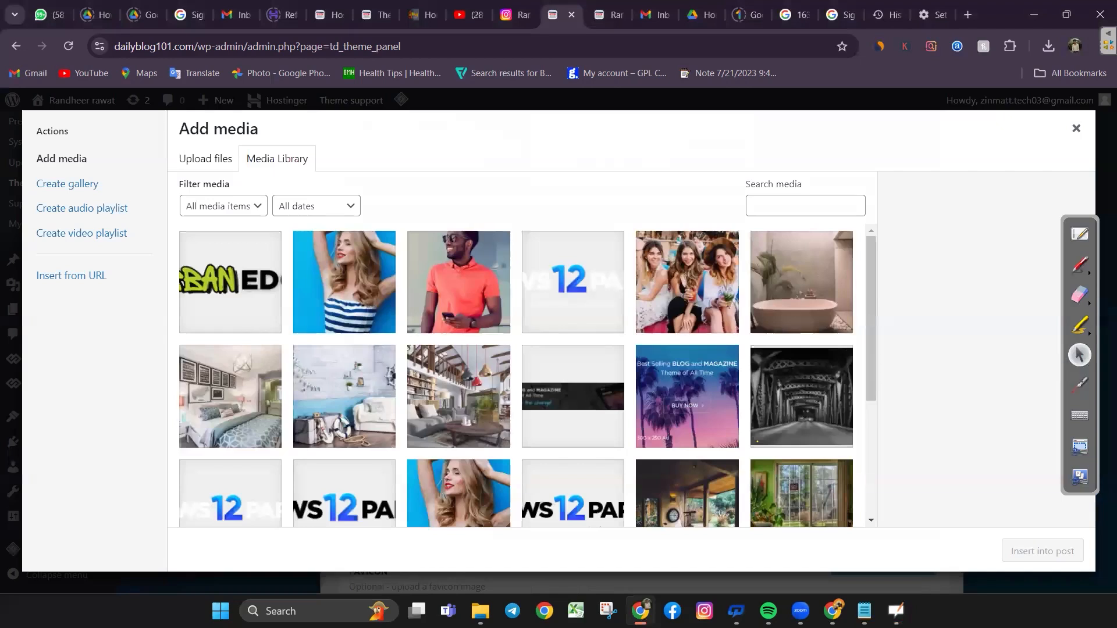
left_click(230, 282)
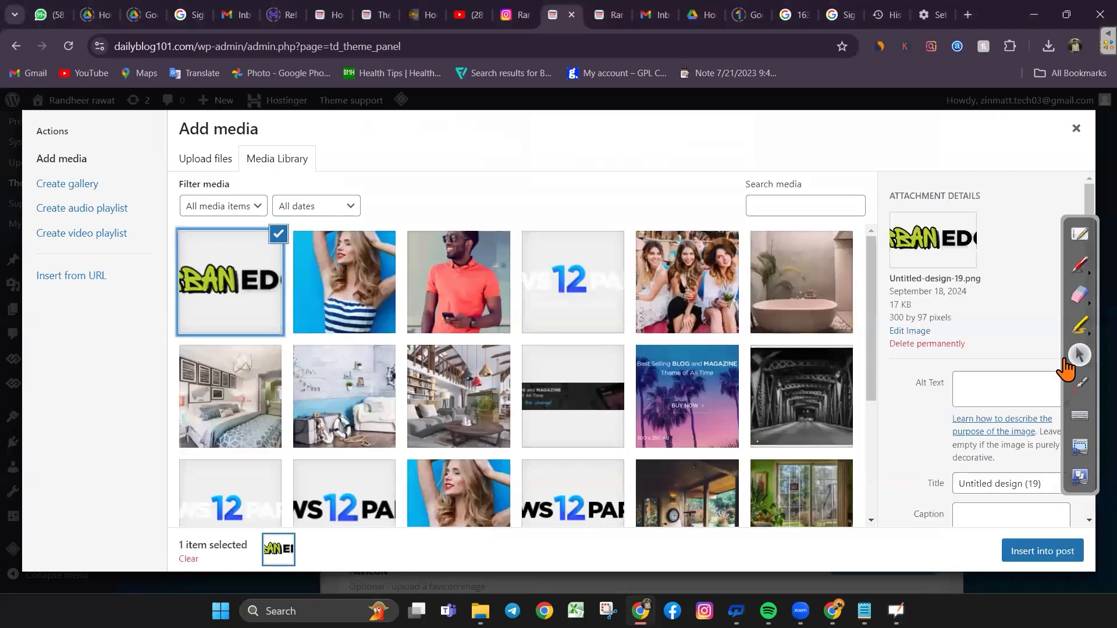
left_click(1064, 372)
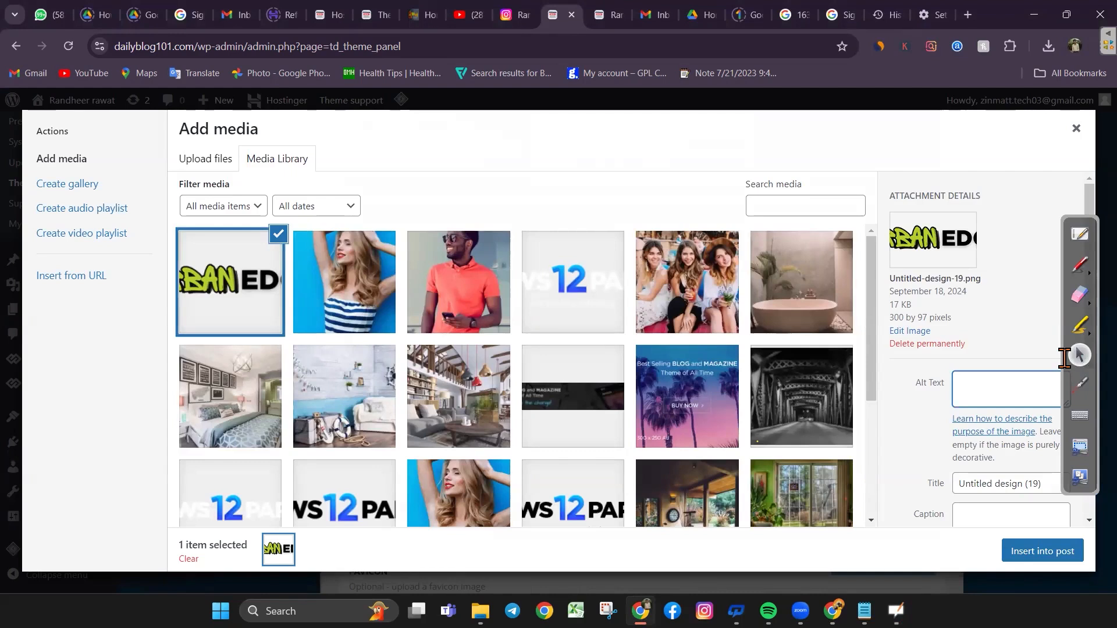
type("logo")
left_click(1070, 361)
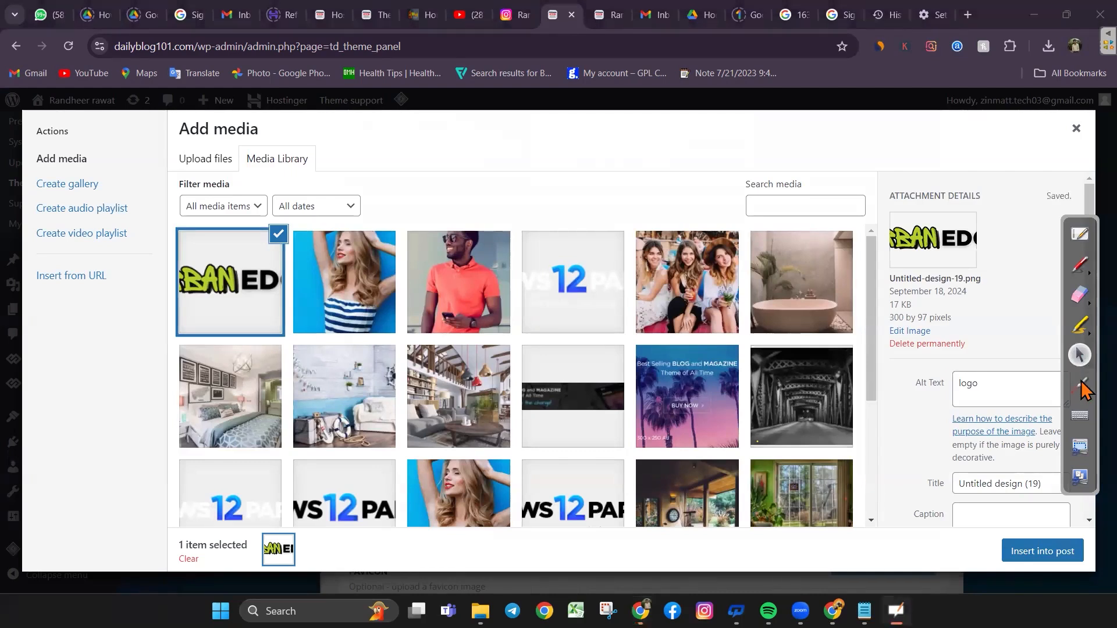
left_click(1013, 381)
type("go dail")
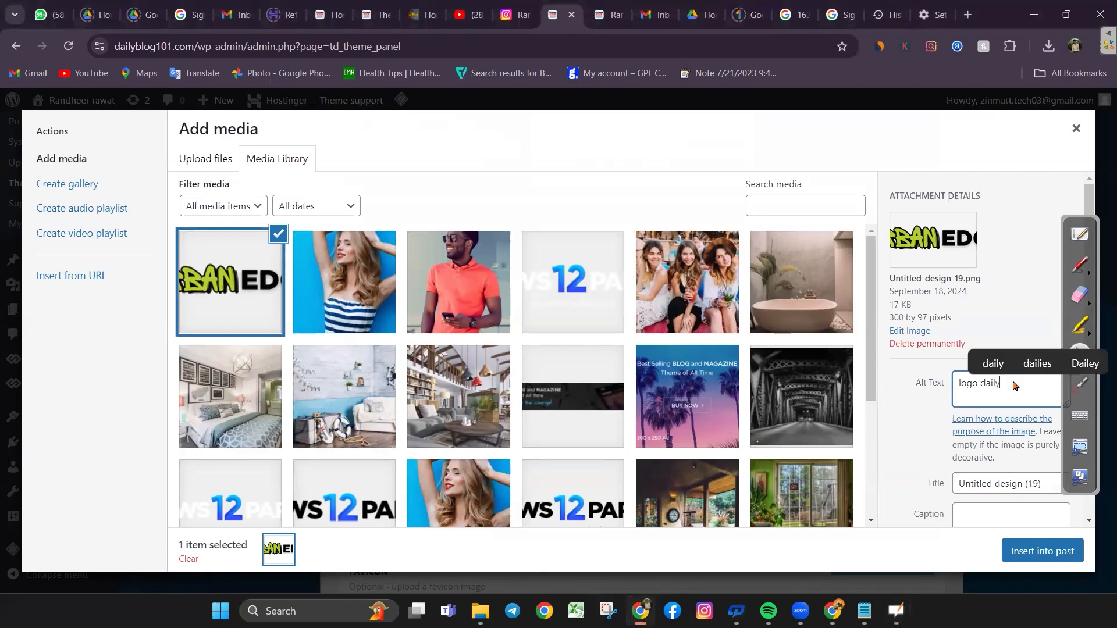
type("ybl")
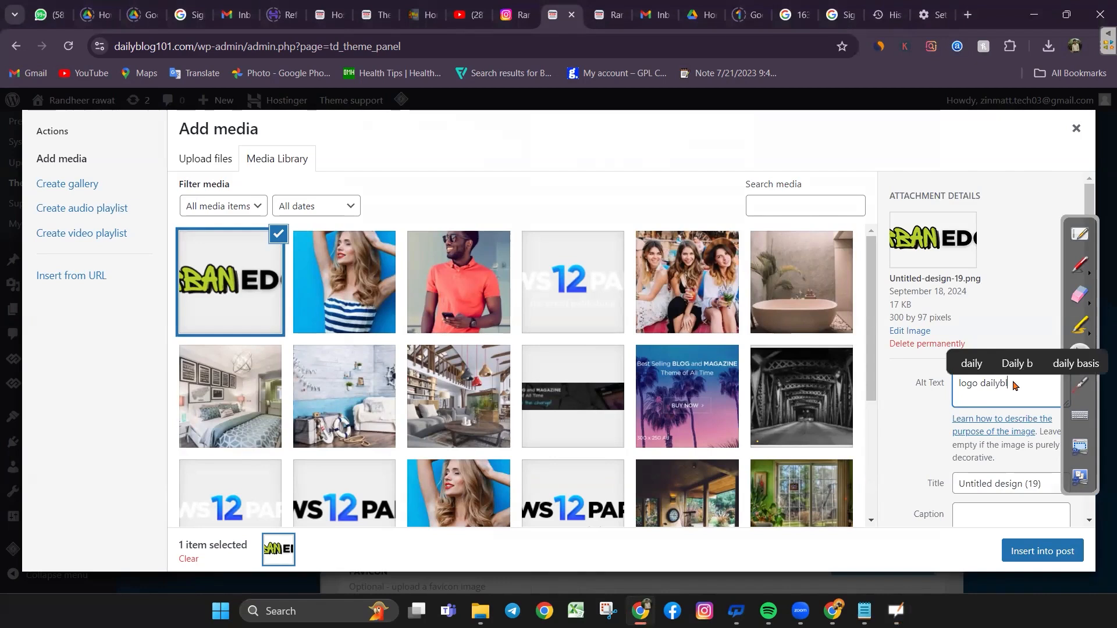
type("og101")
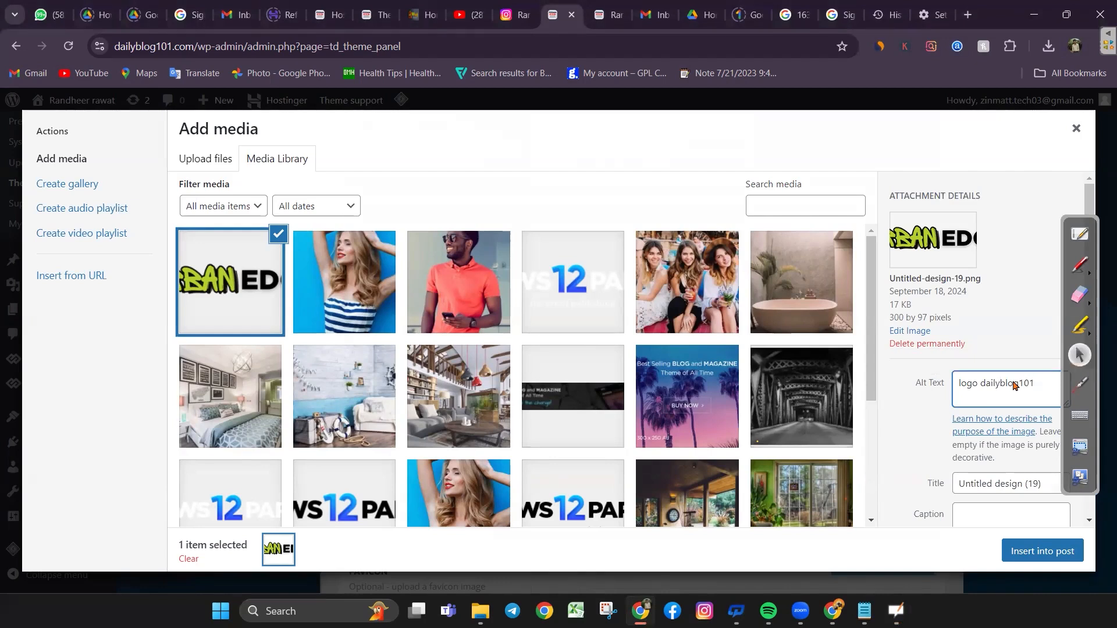
Copy the alt text "logo dailyblog101" into the image title and insert the image as the site logo
triple_click(987, 378)
key("ctrl+c")
triple_click(996, 477)
key("ctrl+v")
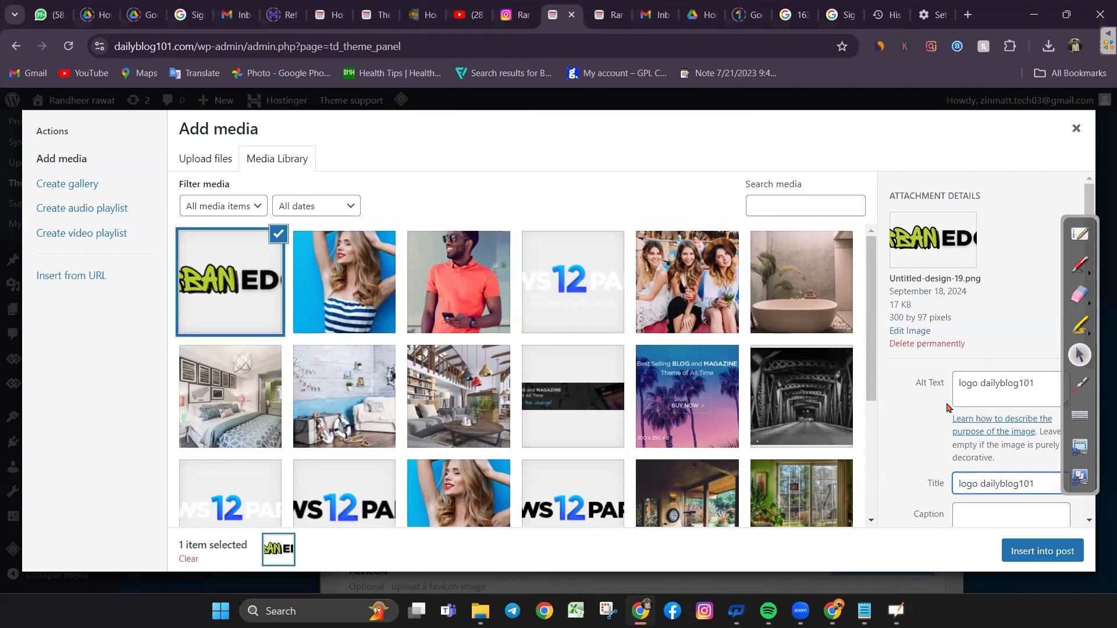
scroll(960, 436, "down", 2)
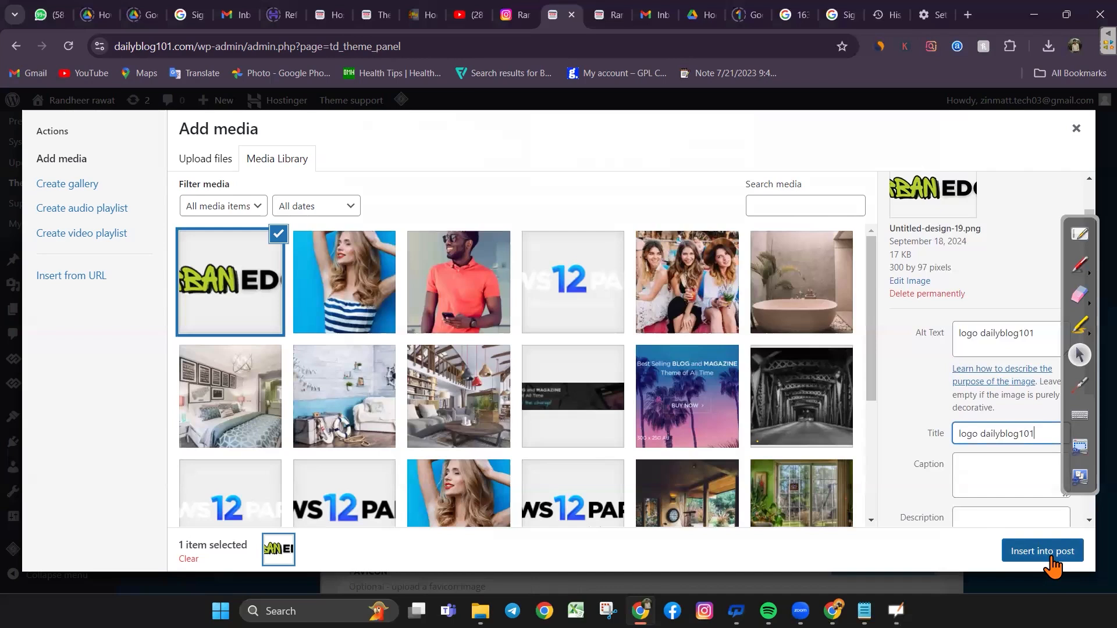
left_click(1042, 551)
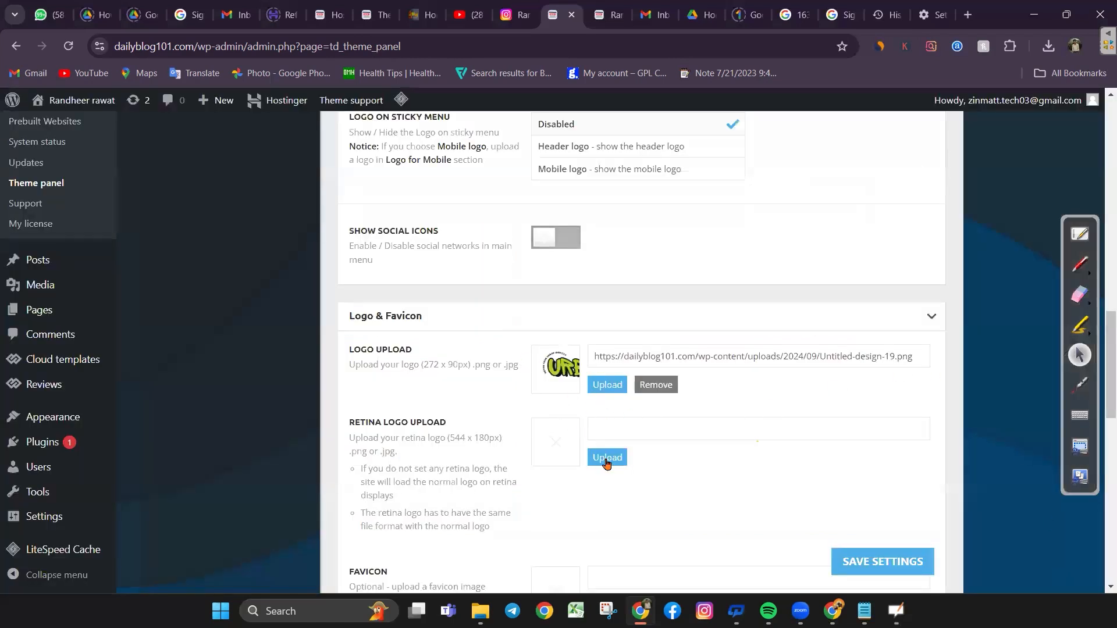
Insert the same Untitled-design-19.png image as the retina logo and save the theme settings
left_click(605, 463)
left_click(215, 320)
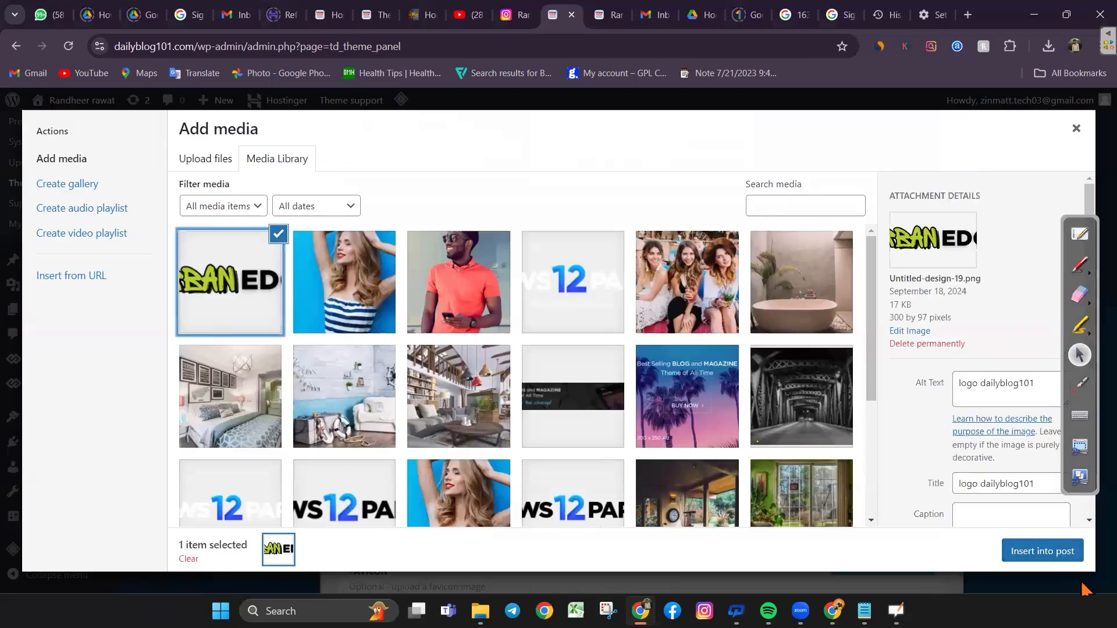
left_click(1032, 556)
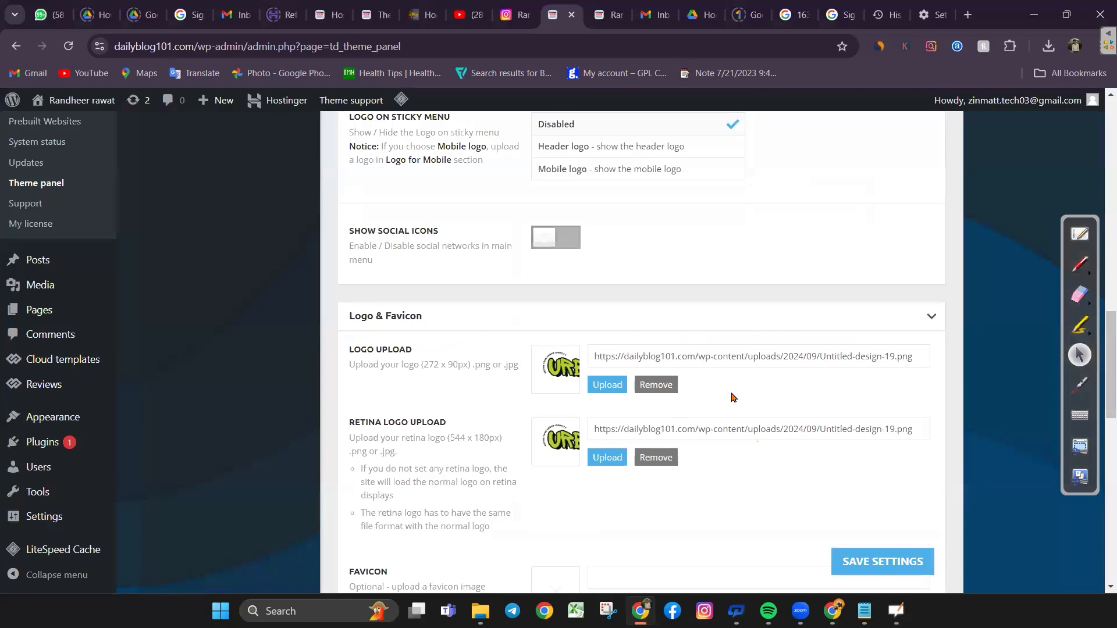
left_click(871, 563)
Remove the images from both the logo upload and the retina logo upload
left_click(1079, 265)
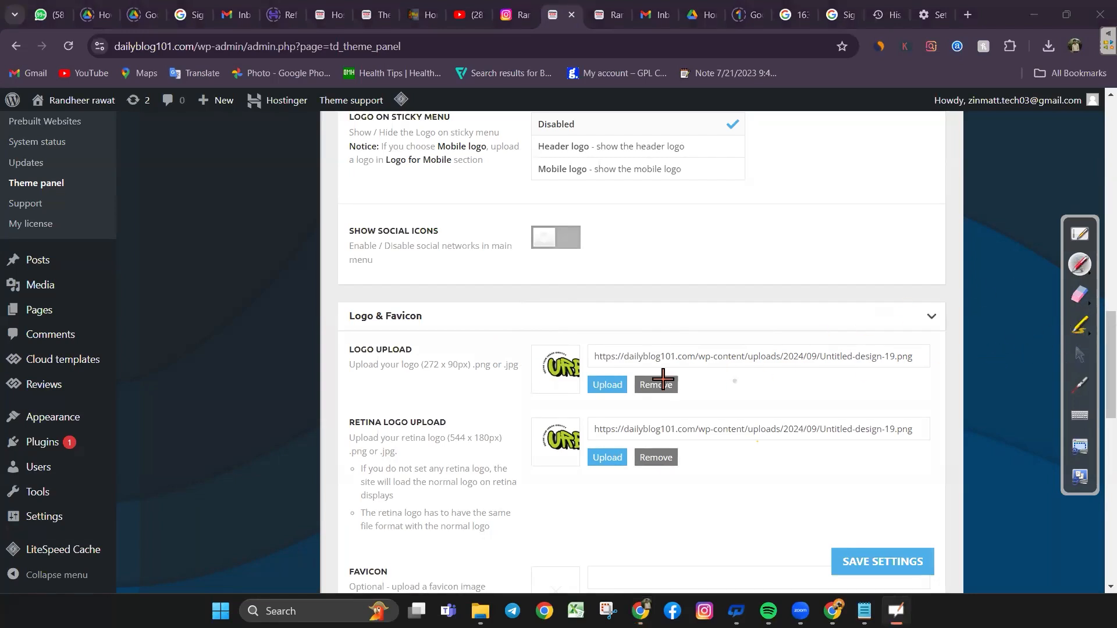
left_click(1065, 356)
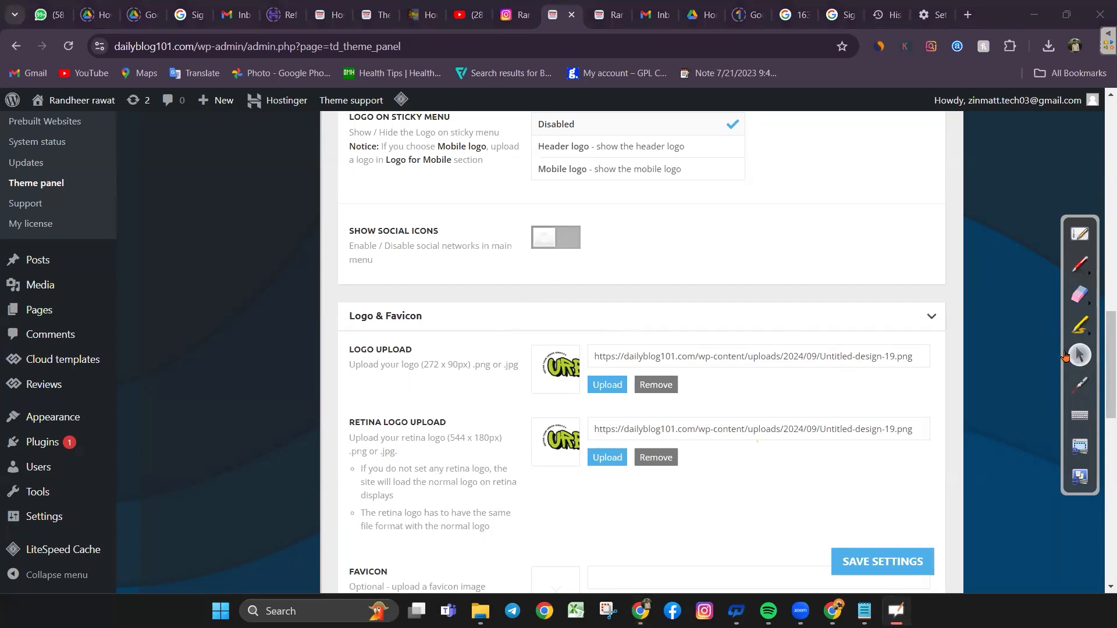
left_click(656, 385)
left_click(508, 383)
left_click(655, 458)
left_click(508, 383)
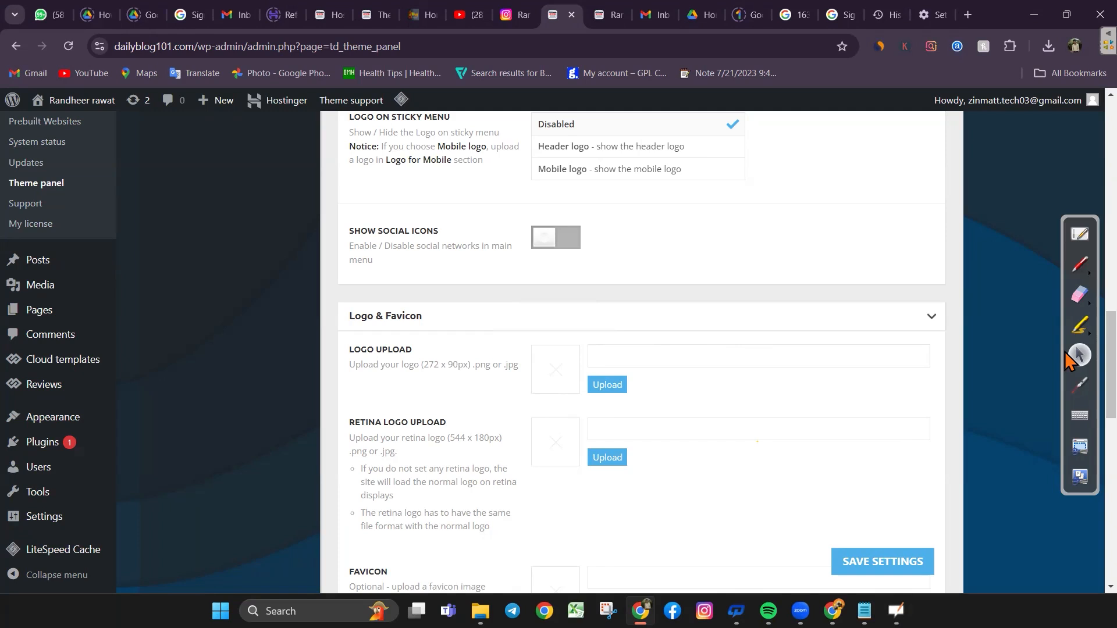
Mark the Media entry with a red arrow and a circled 1, and open the Media Library
left_click(1079, 265)
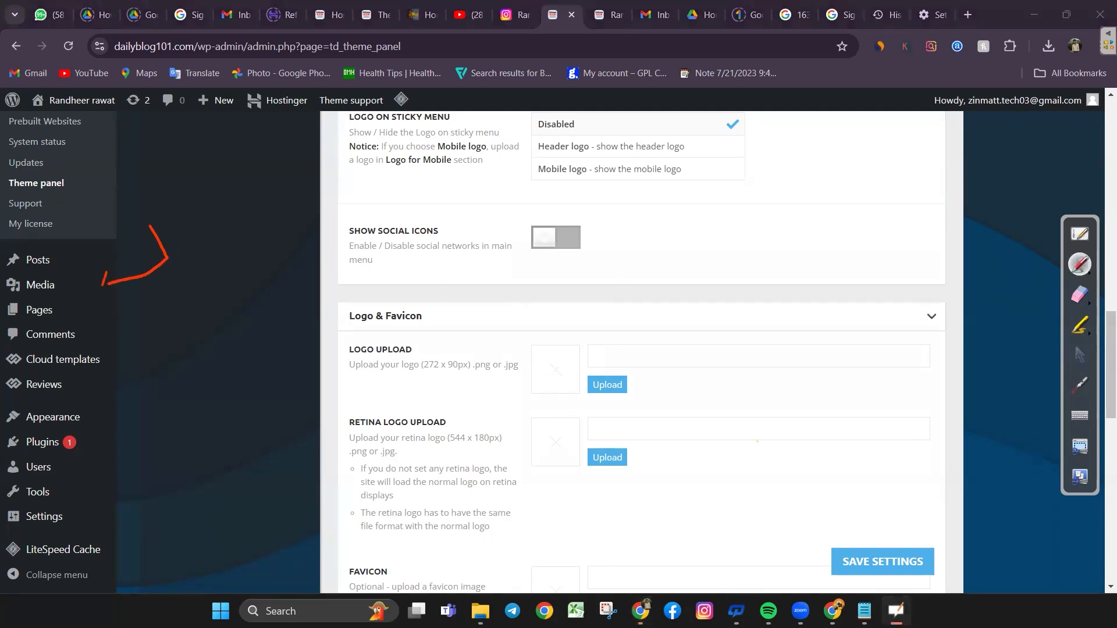
mouse_move(188, 214)
left_mouse_down()
mouse_move(196, 228)
mouse_move(177, 229)
left_mouse_up()
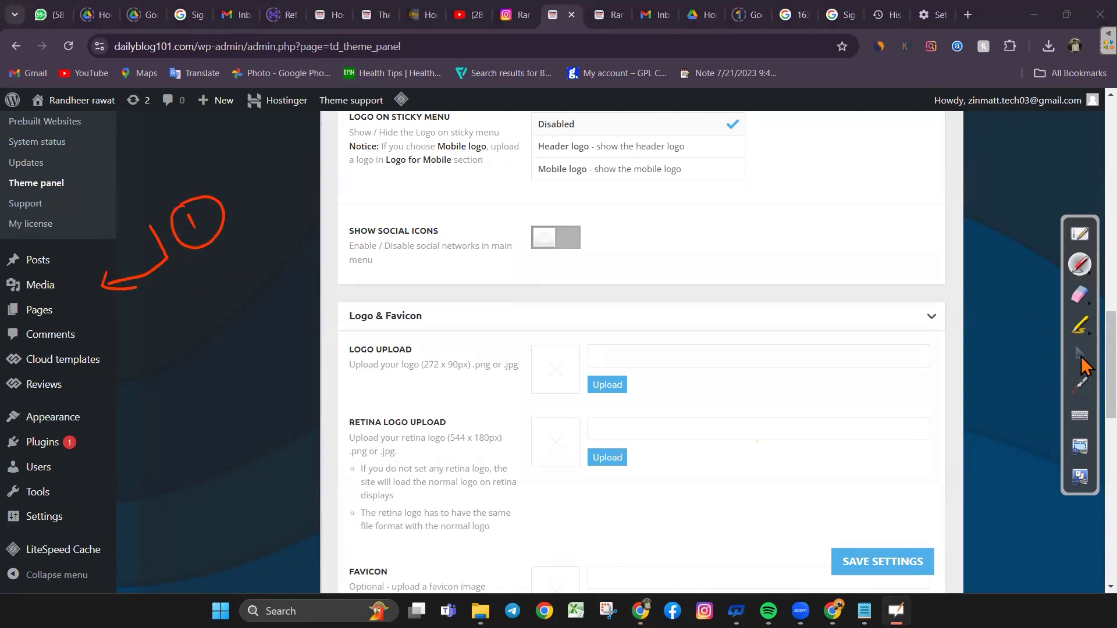
left_click(1079, 355)
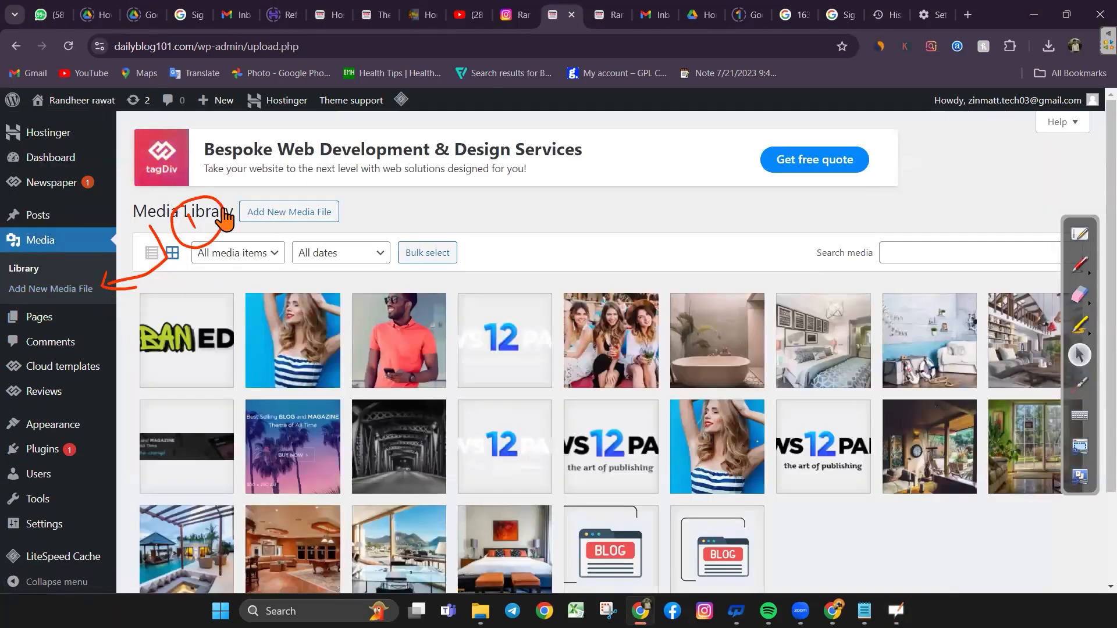
Mark the Urban Edge logo thumbnail with a red arrow and a circled 2, and open its attachment details
left_click(1080, 266)
mouse_move(230, 298)
left_mouse_down()
mouse_move(245, 280)
mouse_move(245, 306)
left_mouse_up()
mouse_move(251, 265)
left_mouse_down()
mouse_move(256, 256)
mouse_move(271, 267)
mouse_move(265, 281)
left_mouse_up()
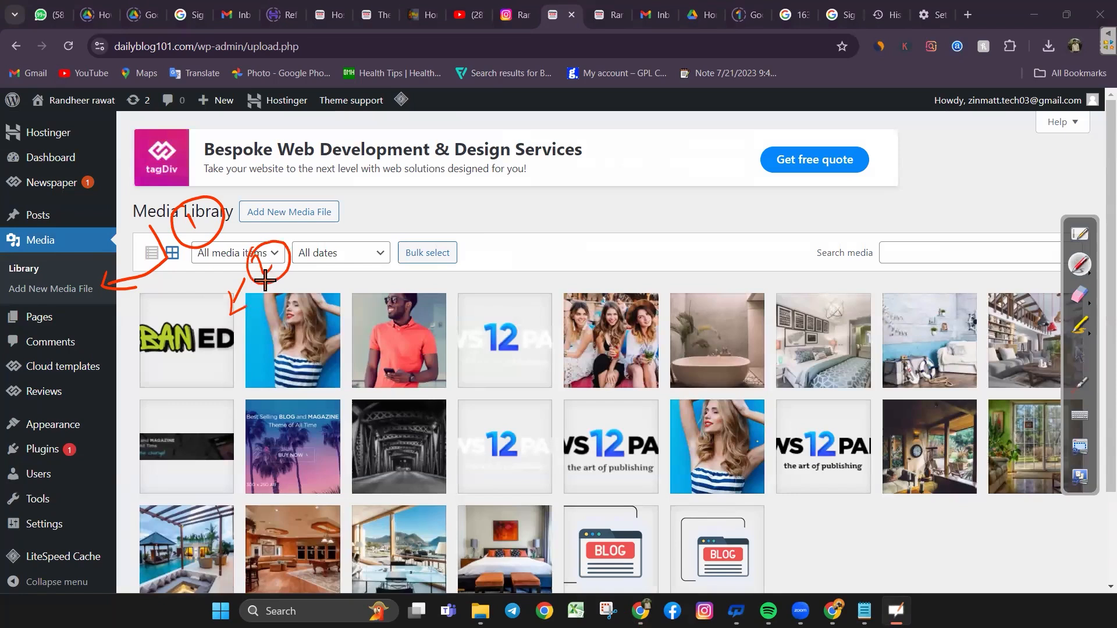
left_click(1079, 356)
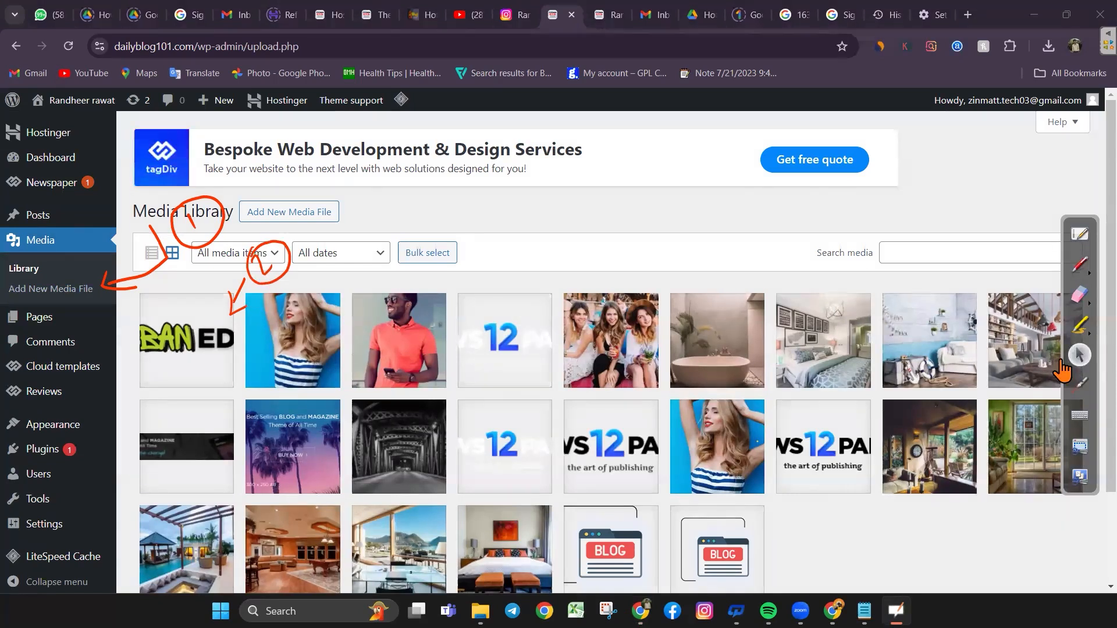
left_click(186, 341)
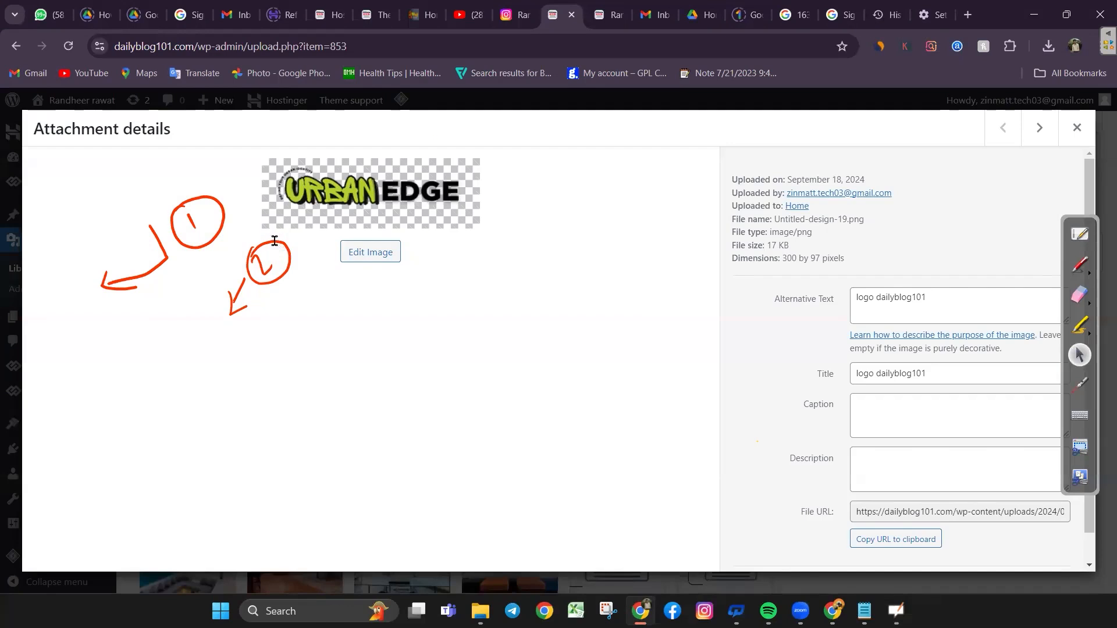
Annotate the URL copy option with a red arrow, a circled 3 and the word COPY, and copy the logo's file URL
left_click(1080, 265)
mouse_move(782, 489)
left_mouse_down()
mouse_move(826, 520)
mouse_move(809, 542)
left_mouse_up()
mouse_move(739, 472)
left_mouse_down()
mouse_move(759, 482)
mouse_move(750, 492)
left_mouse_up()
mouse_move(758, 491)
left_mouse_down()
mouse_move(723, 492)
mouse_move(737, 469)
left_mouse_up()
left_click_drag(614, 487, 621, 493)
mouse_move(627, 488)
left_mouse_down()
mouse_move(640, 499)
mouse_move(648, 486)
left_mouse_up()
left_click_drag(656, 464, 647, 493)
left_click_drag(599, 526, 667, 479)
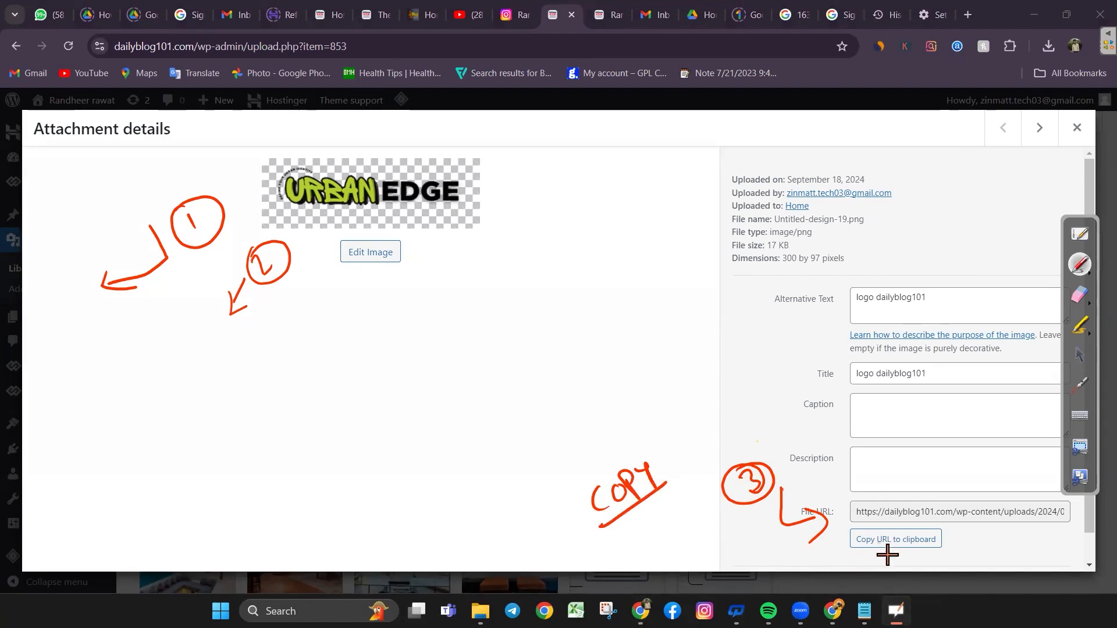
left_click(1079, 354)
left_click(907, 539)
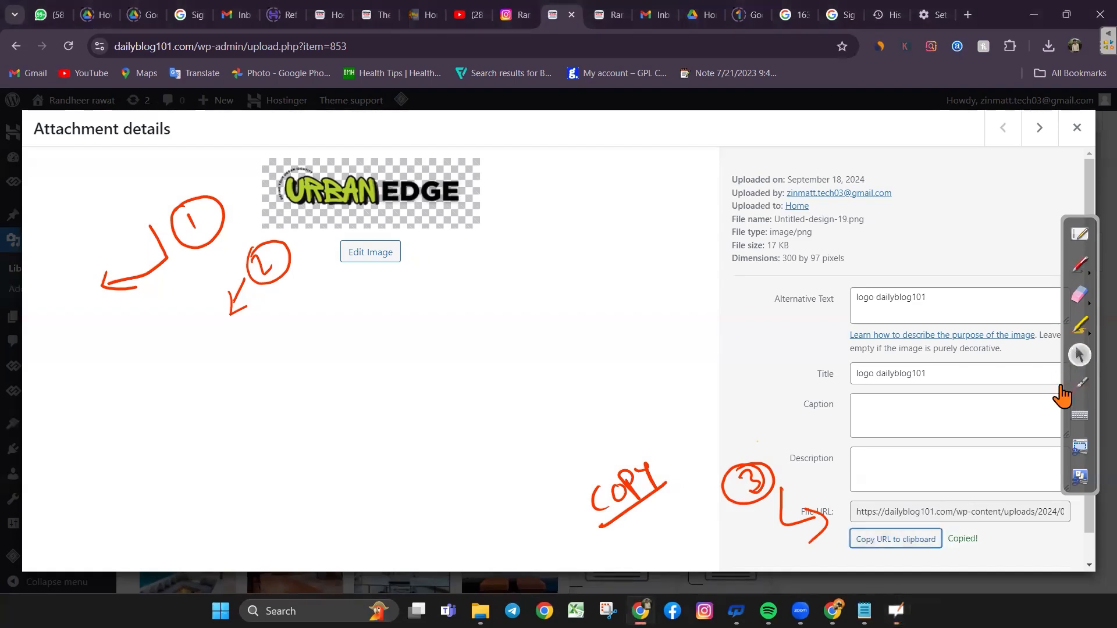
Erase all the red pen marks and close the logo's attachment details
left_click(1078, 295)
mouse_move(771, 500)
left_mouse_down()
mouse_move(791, 538)
mouse_move(718, 503)
mouse_move(551, 536)
mouse_move(358, 269)
mouse_move(203, 290)
mouse_move(269, 142)
mouse_move(304, 232)
left_mouse_up()
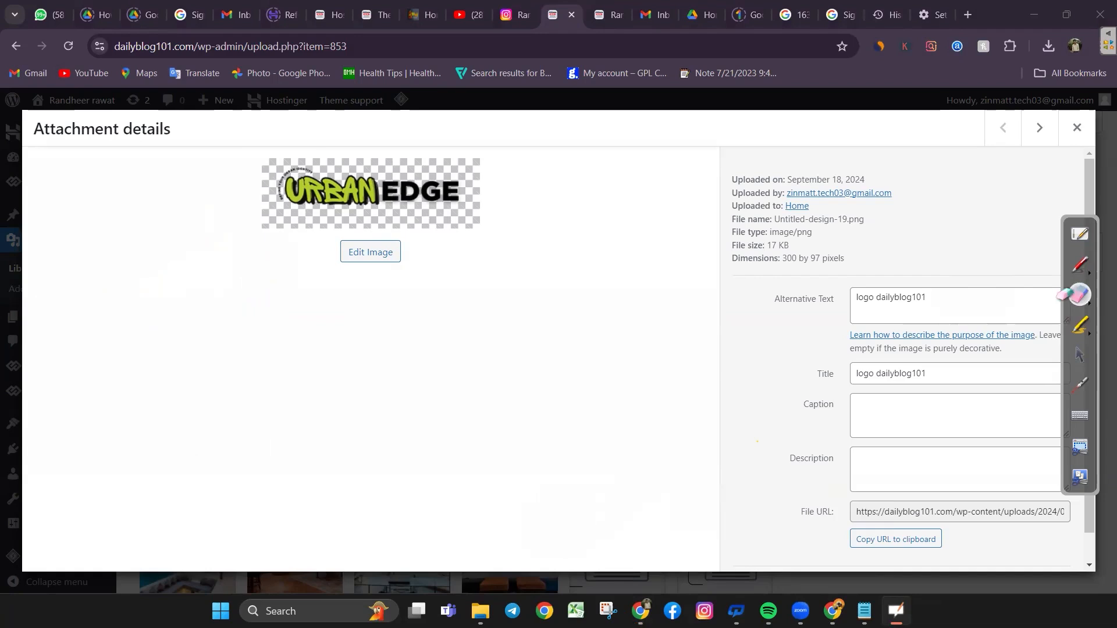
left_click(1076, 358)
key("Escape")
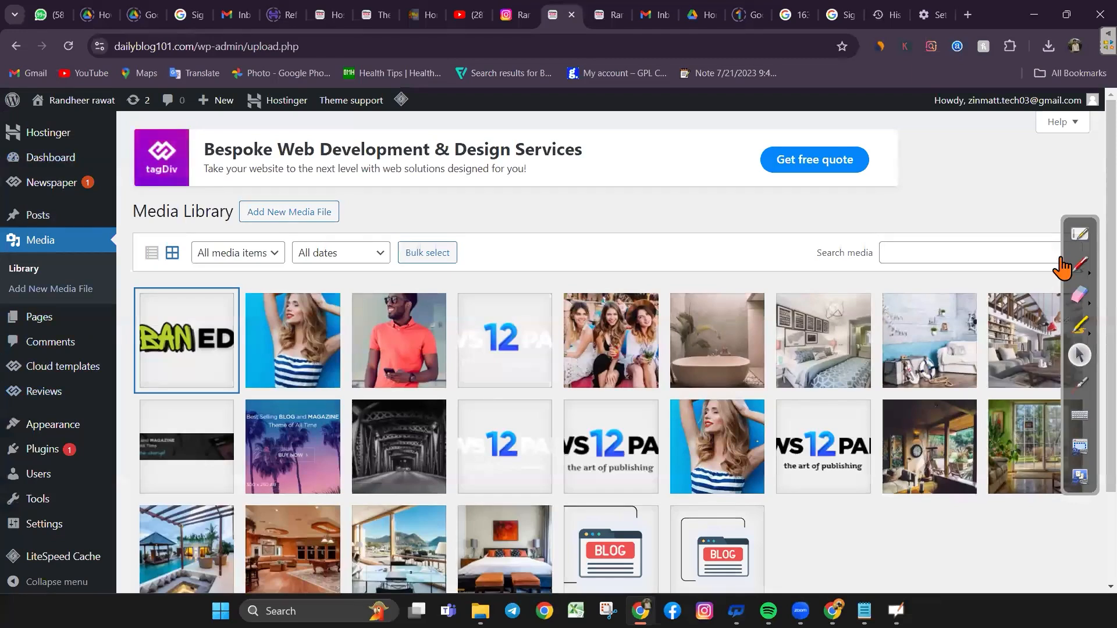
Open the Newspaper theme panel, expand the Logo & Favicon section and review its fields
mouse_move(39, 215)
mouse_move(51, 182)
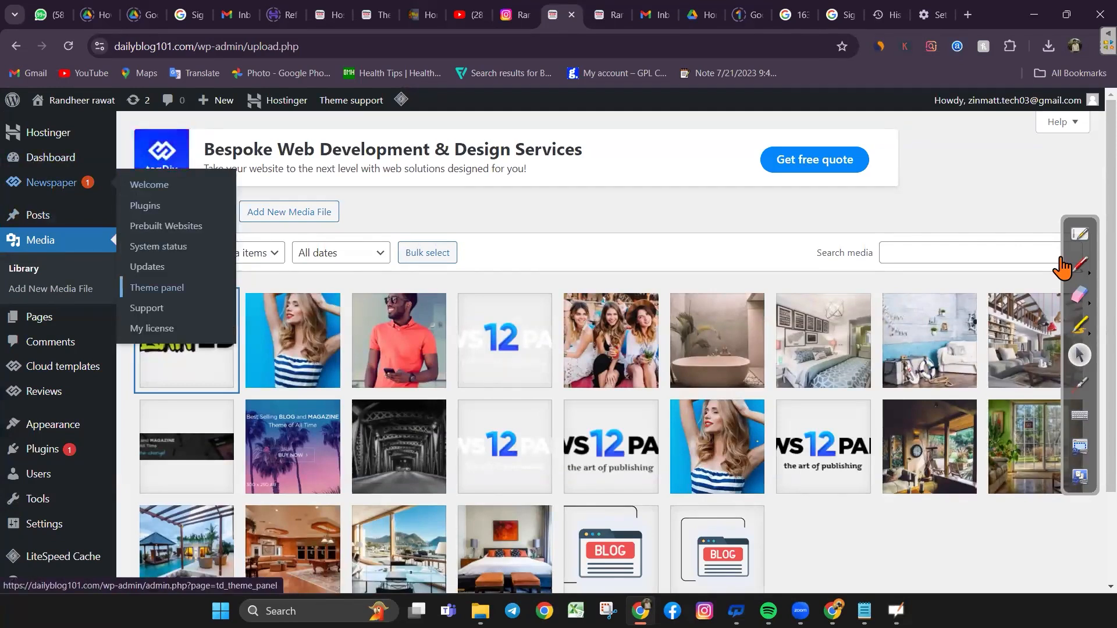
left_click(156, 288)
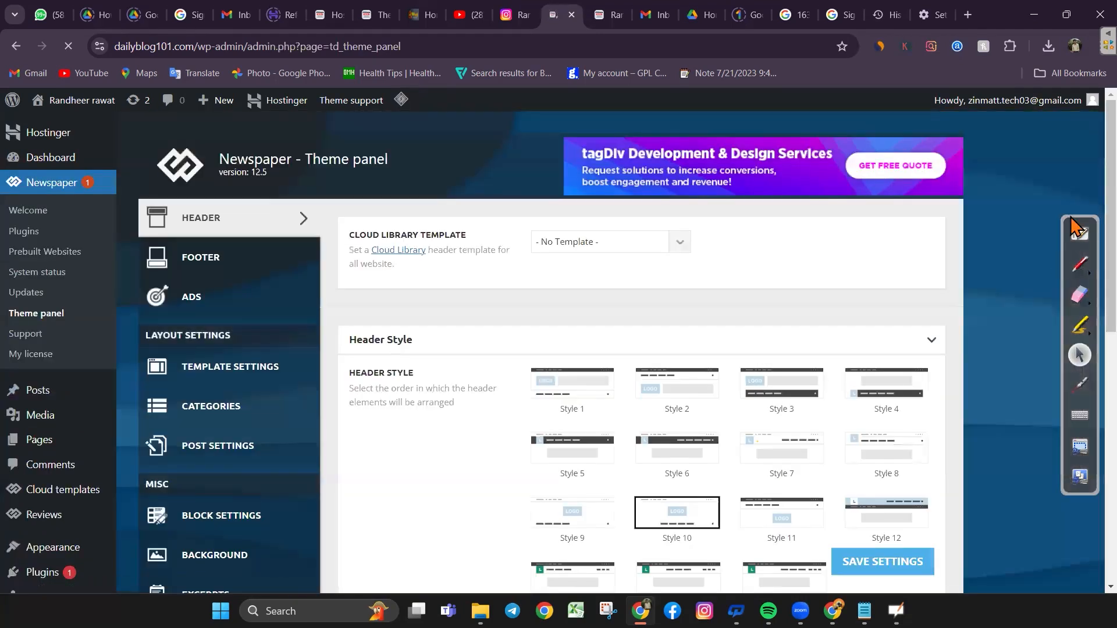
scroll(640, 349, "down", 7)
scroll(1062, 387, "down", 1)
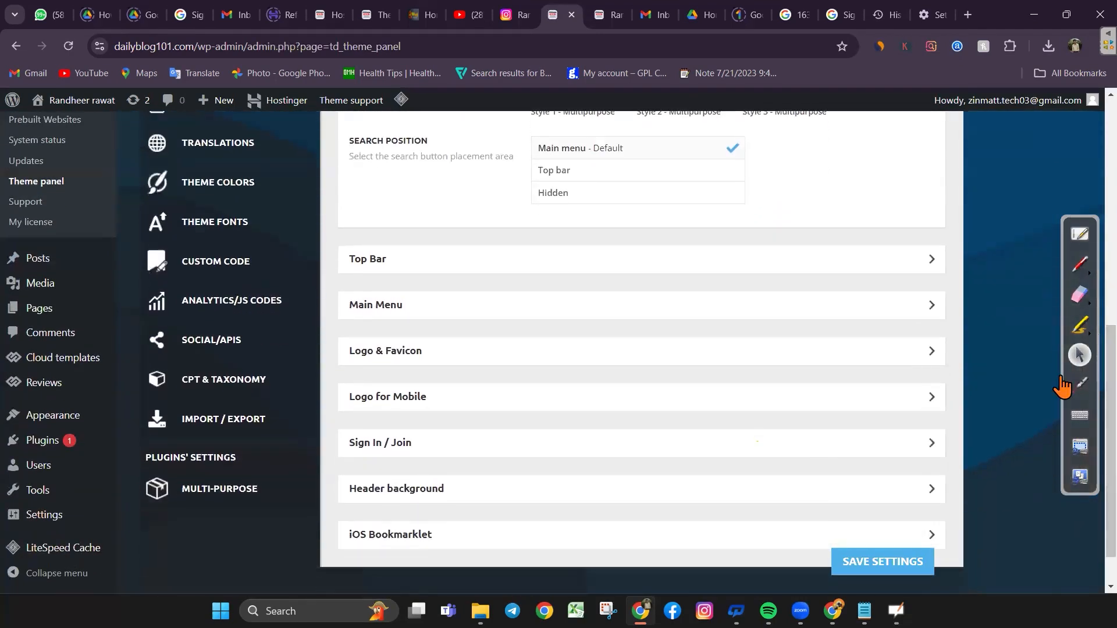
left_click(931, 351)
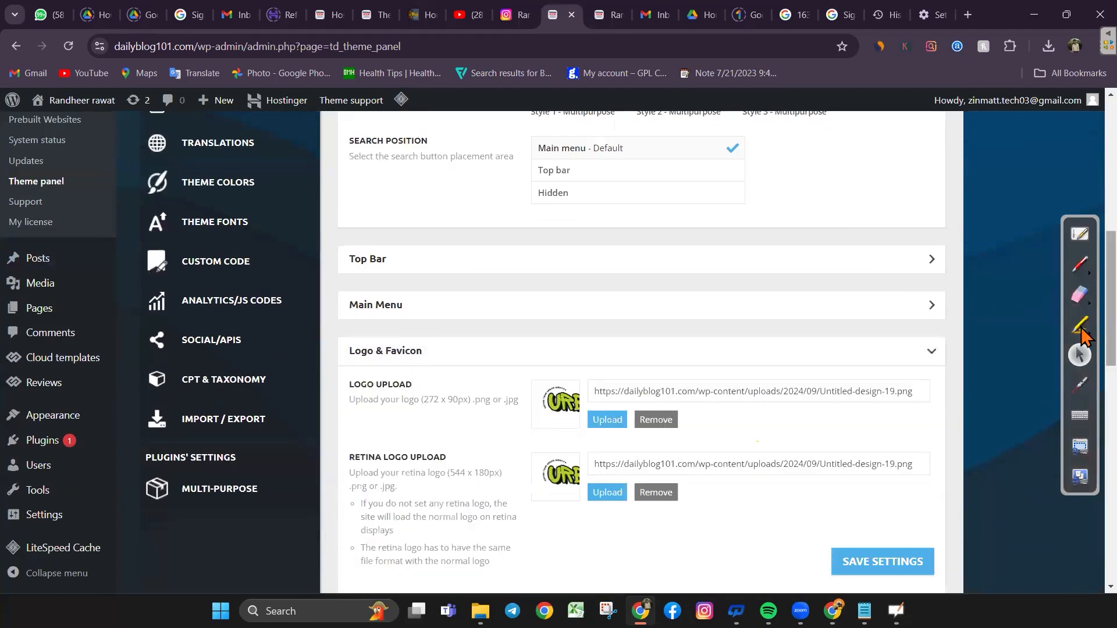
scroll(1062, 392, "down", 7)
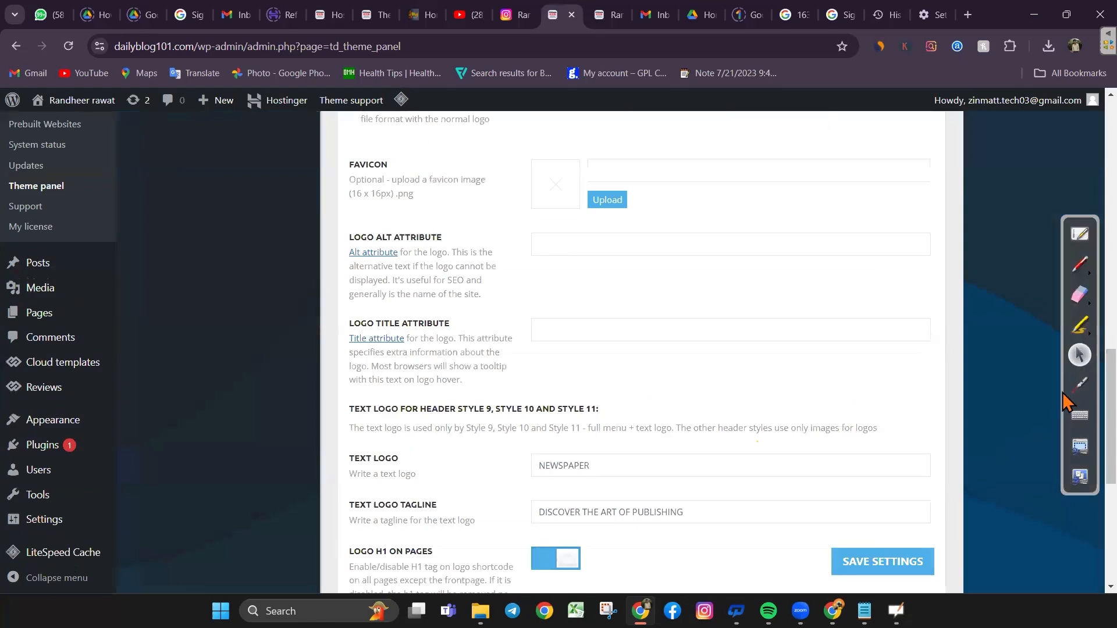
scroll(1067, 407, "up", 5)
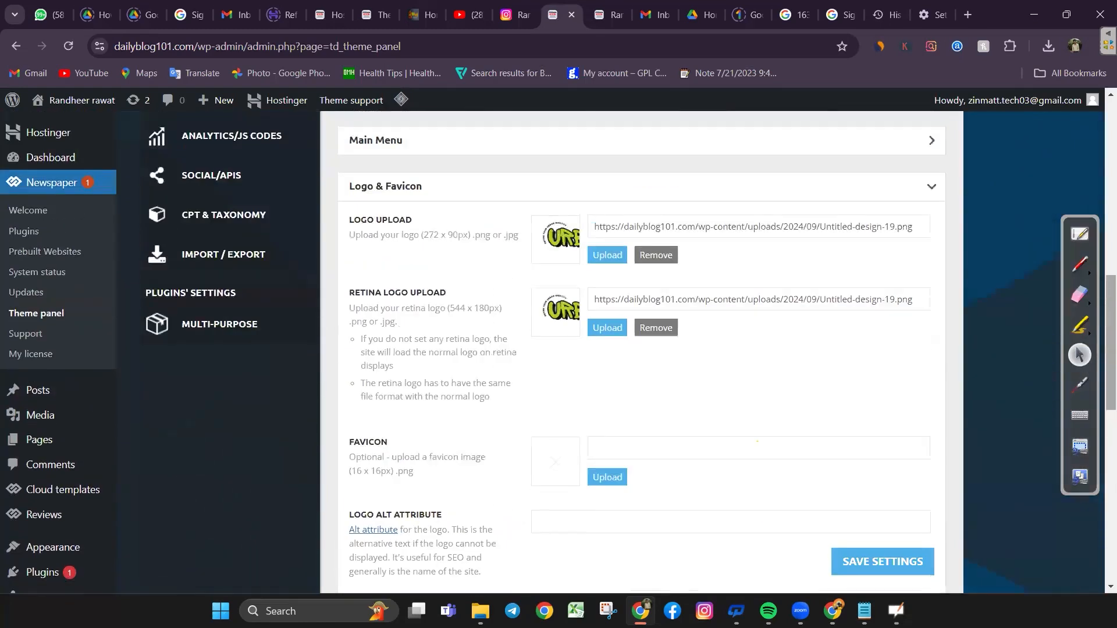
scroll(1066, 291, "up", 1)
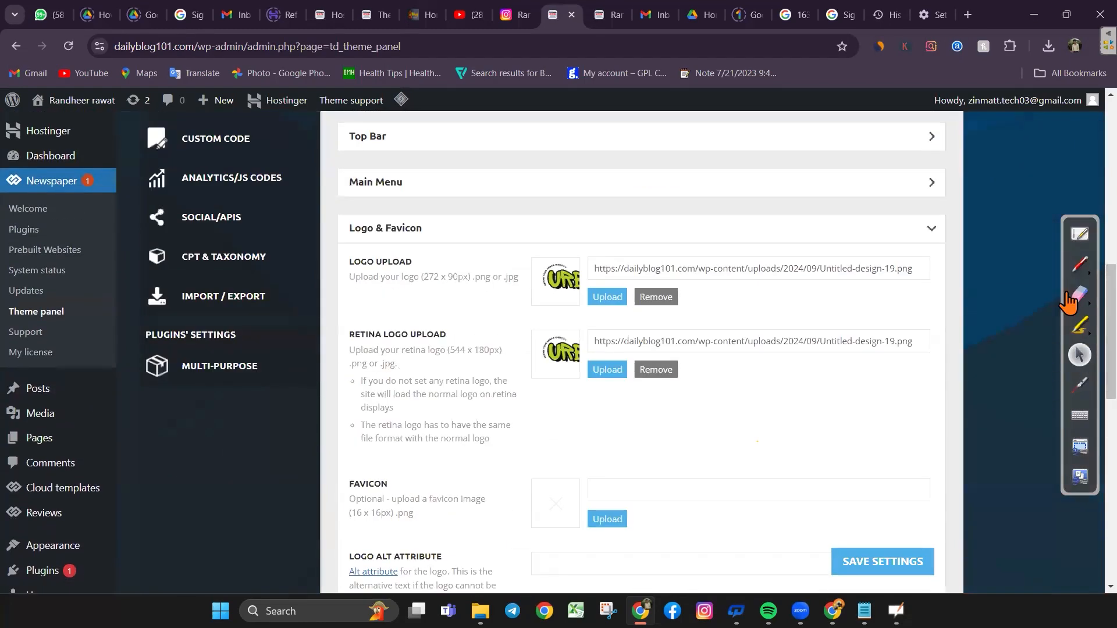
Remove the current logo and retina logo images, confirming both deletions, and save the settings
left_click(656, 296)
left_click(508, 382)
left_click(655, 369)
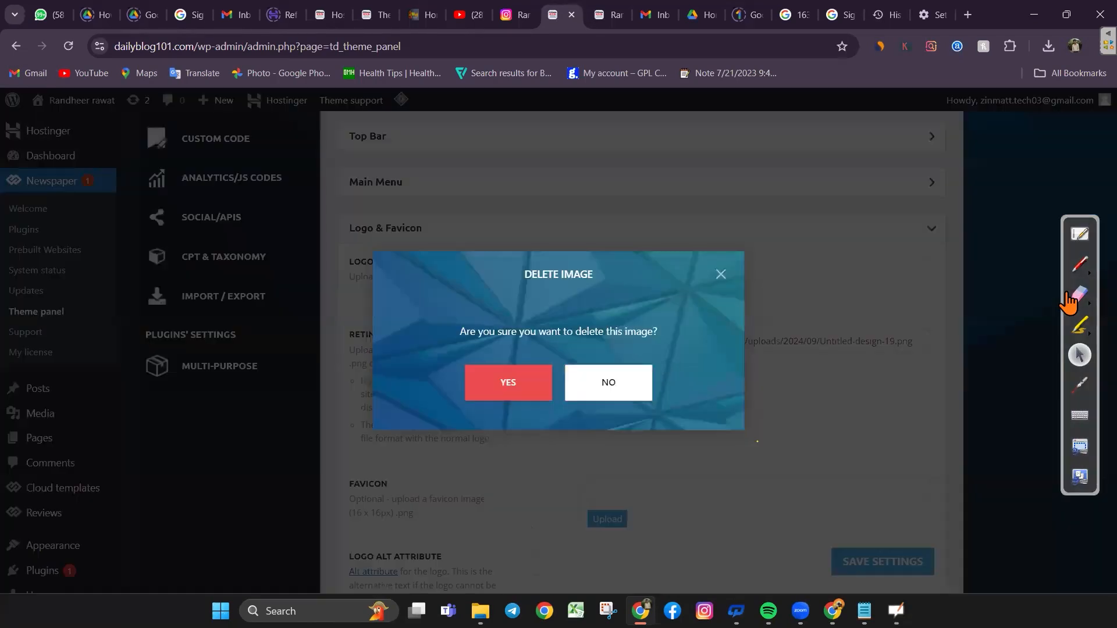
left_click(508, 382)
left_click(882, 561)
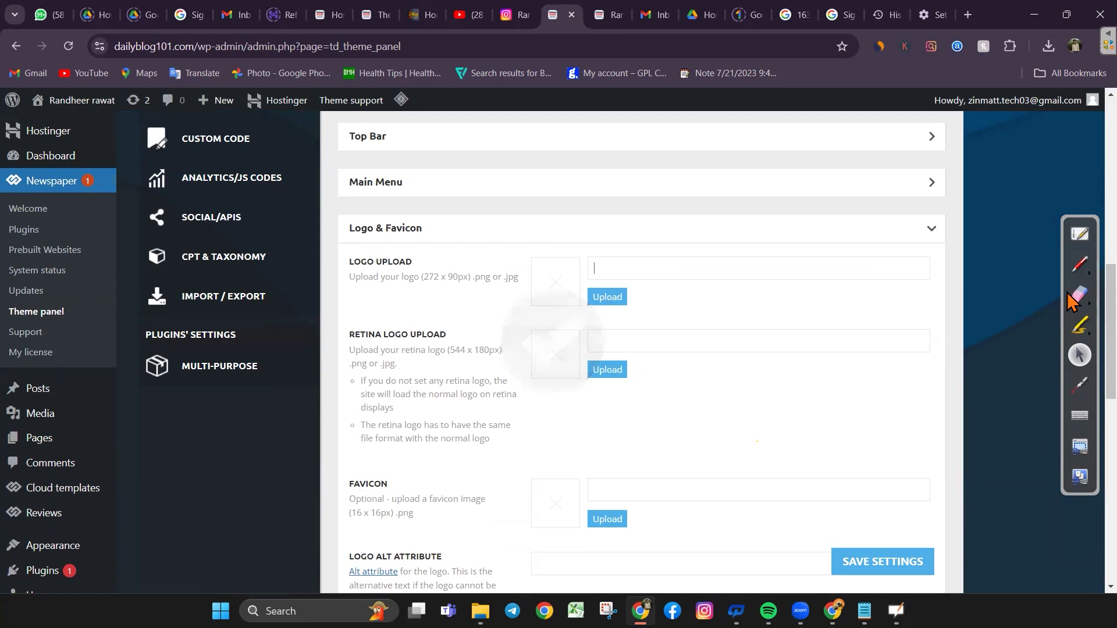
type("https://dailyblog101.com/wp-content/uploads/2024/09/Untitled-design-19.png")
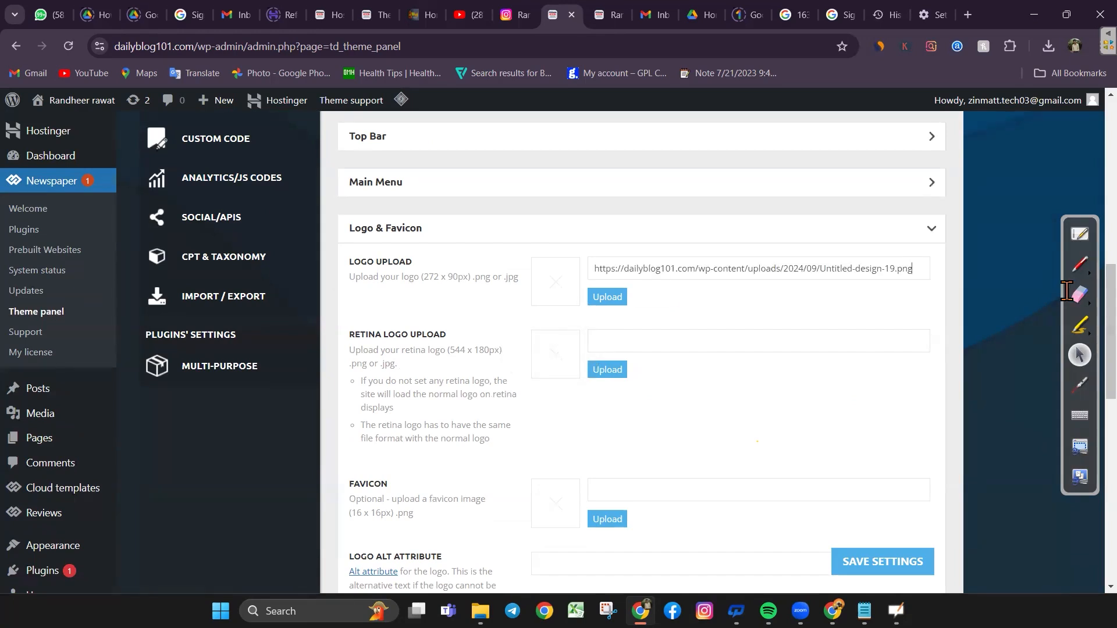
key("Tab")
type("https://dailyblog101.com/wp-content/uploads/2024/09/Untitled-design-19.png")
key("Tab")
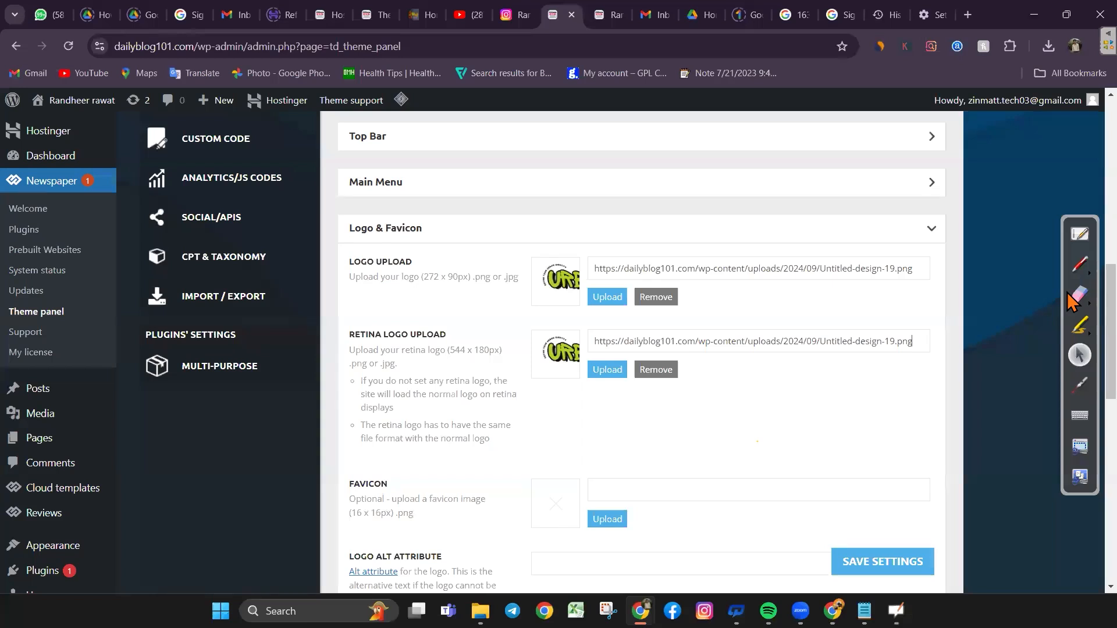
key("Return")
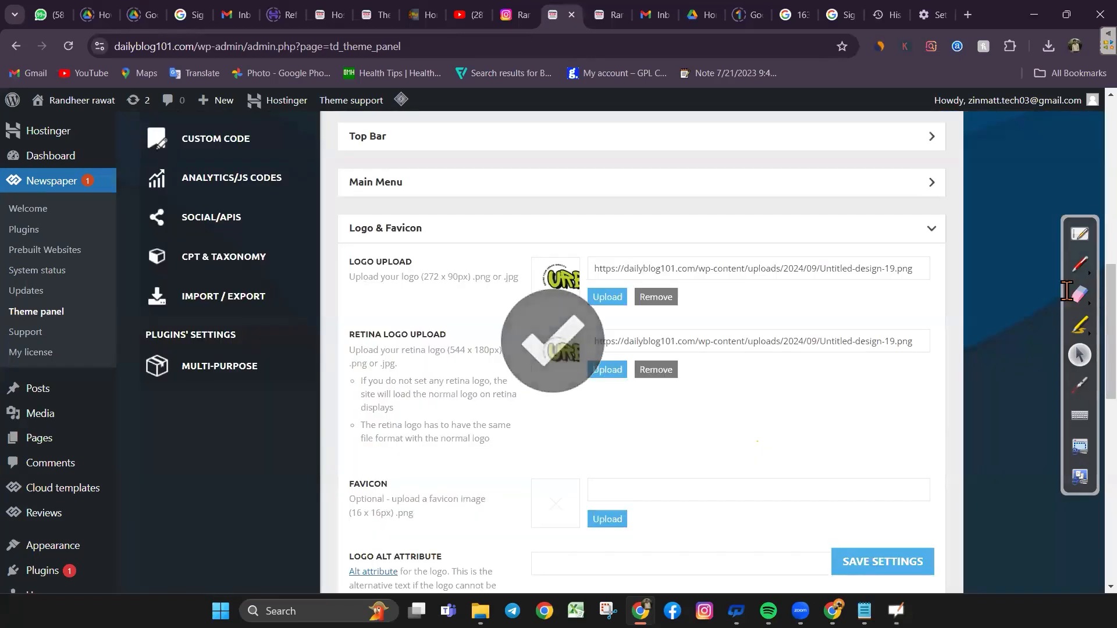
Reload the site's homepage to check the header logo, and return to the theme panel
left_click(605, 14)
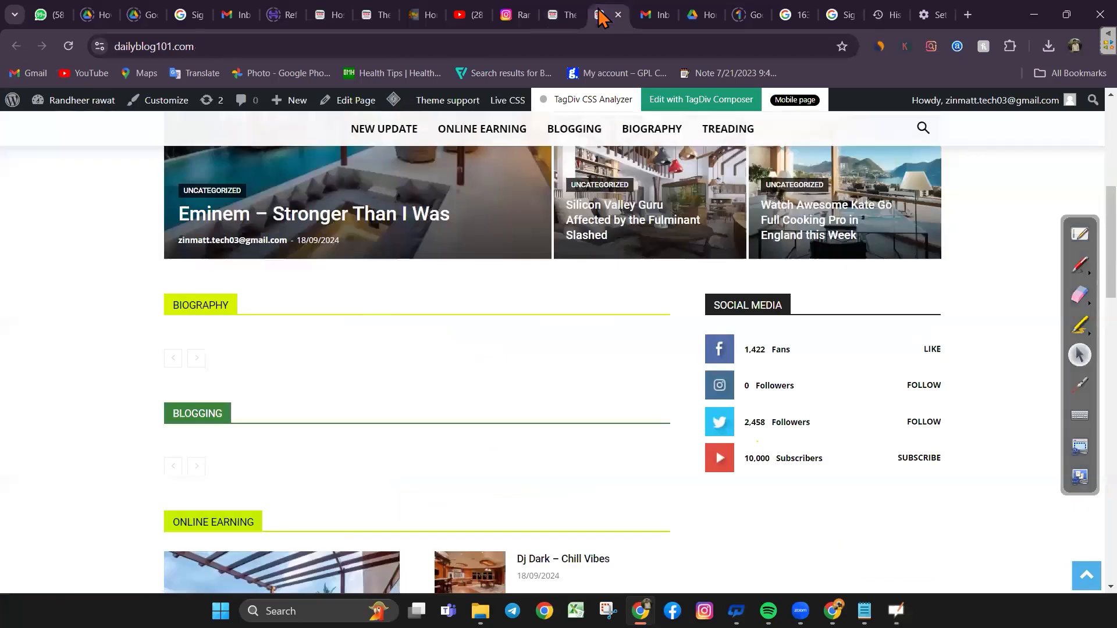
key("F5")
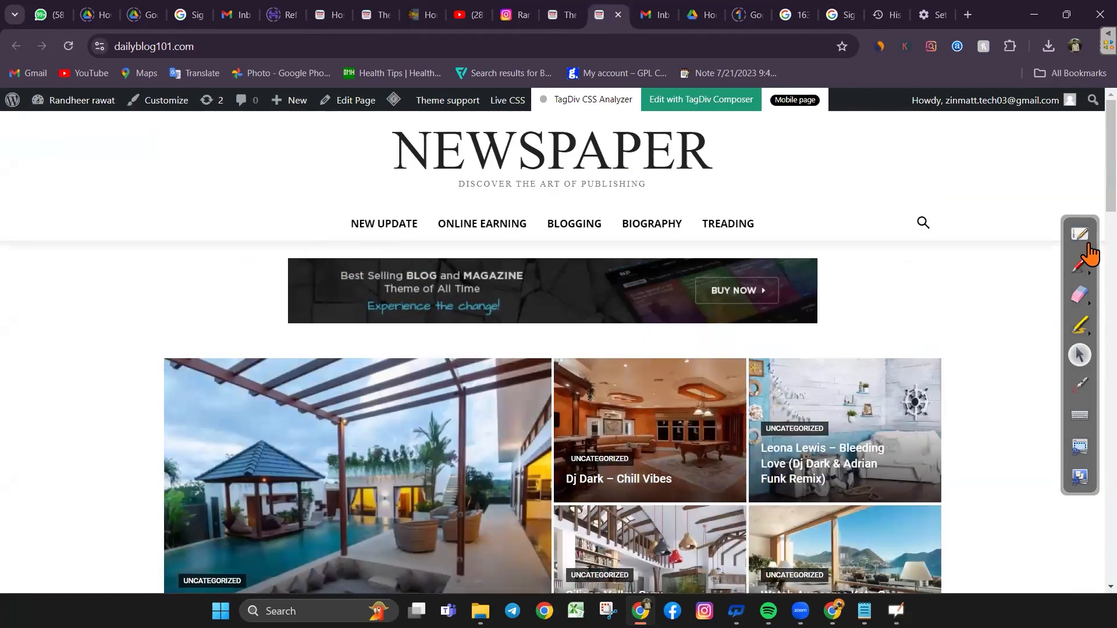
left_click(559, 16)
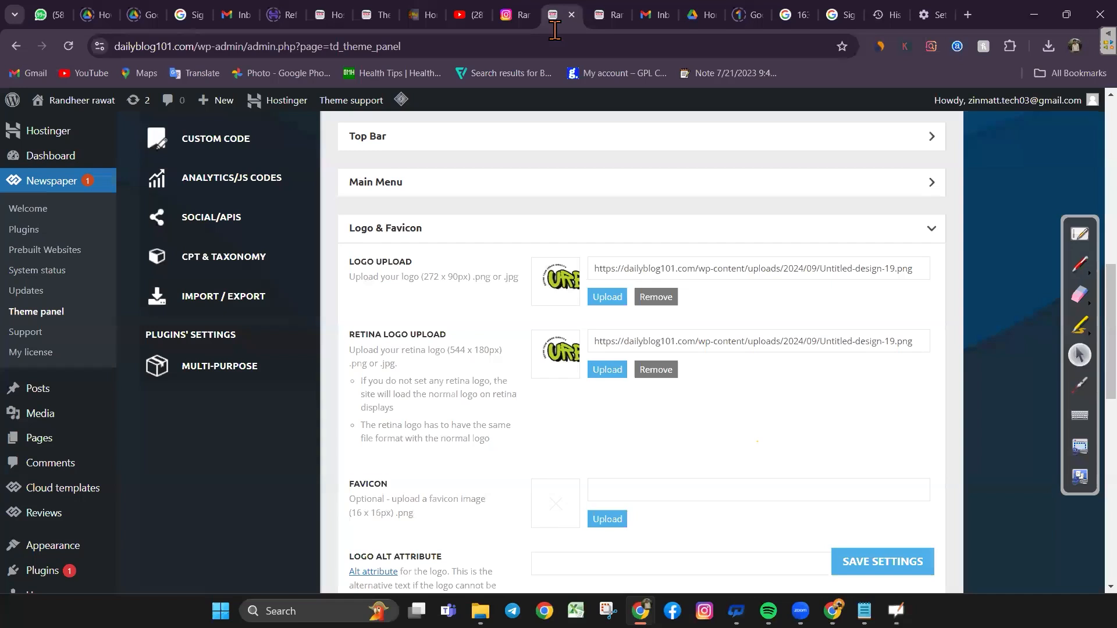
Circle the Text Logo value in the Logo & Favicon settings in red and erase the mark
double_click(368, 485)
left_click(372, 485)
scroll(639, 349, "down", 2)
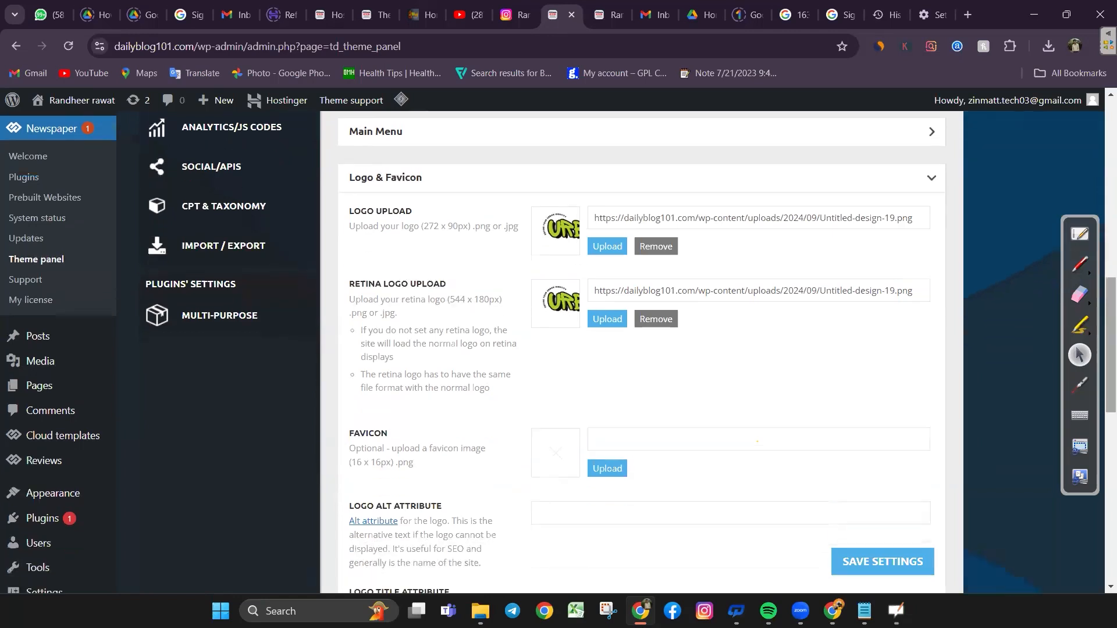
scroll(639, 349, "down", 3)
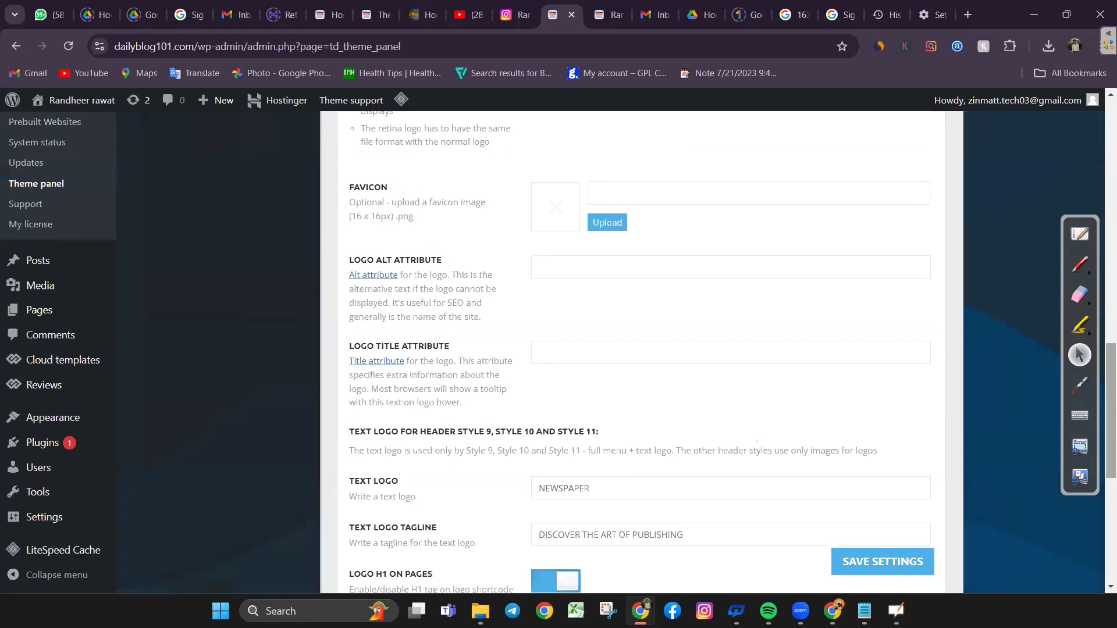
scroll(640, 349, "down", 4)
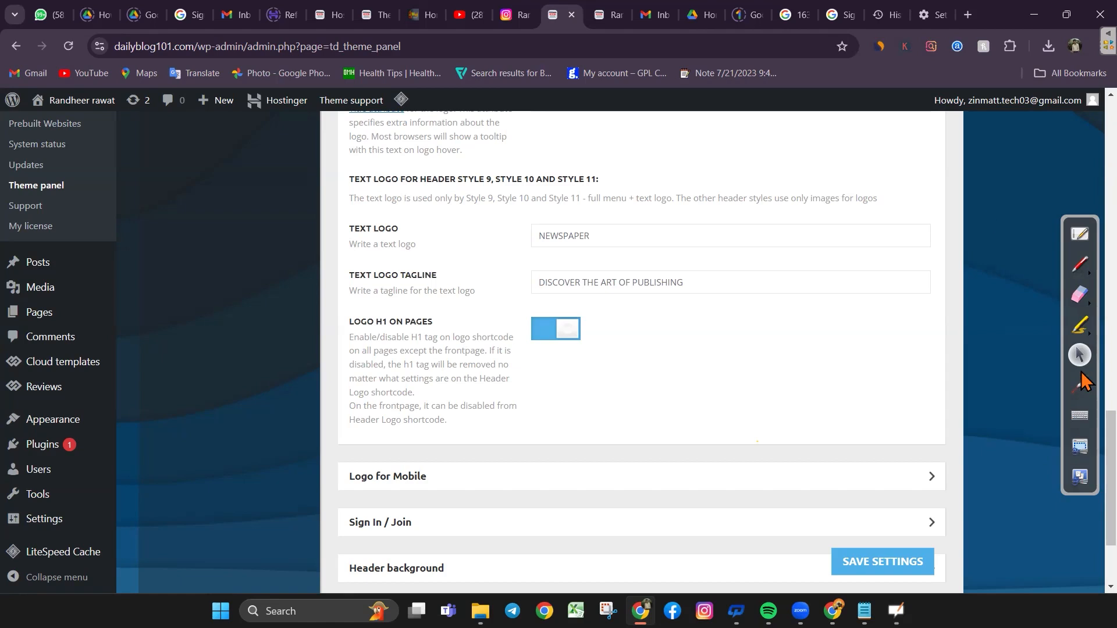
left_click(1073, 269)
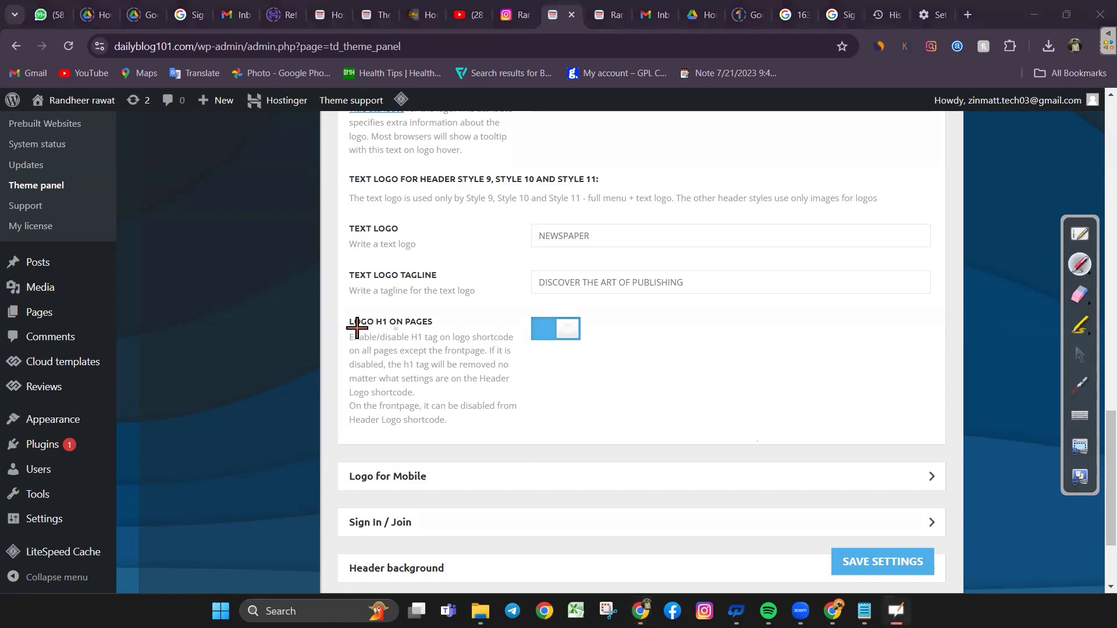
mouse_move(541, 219)
left_mouse_down()
mouse_move(631, 245)
mouse_move(520, 224)
left_mouse_up()
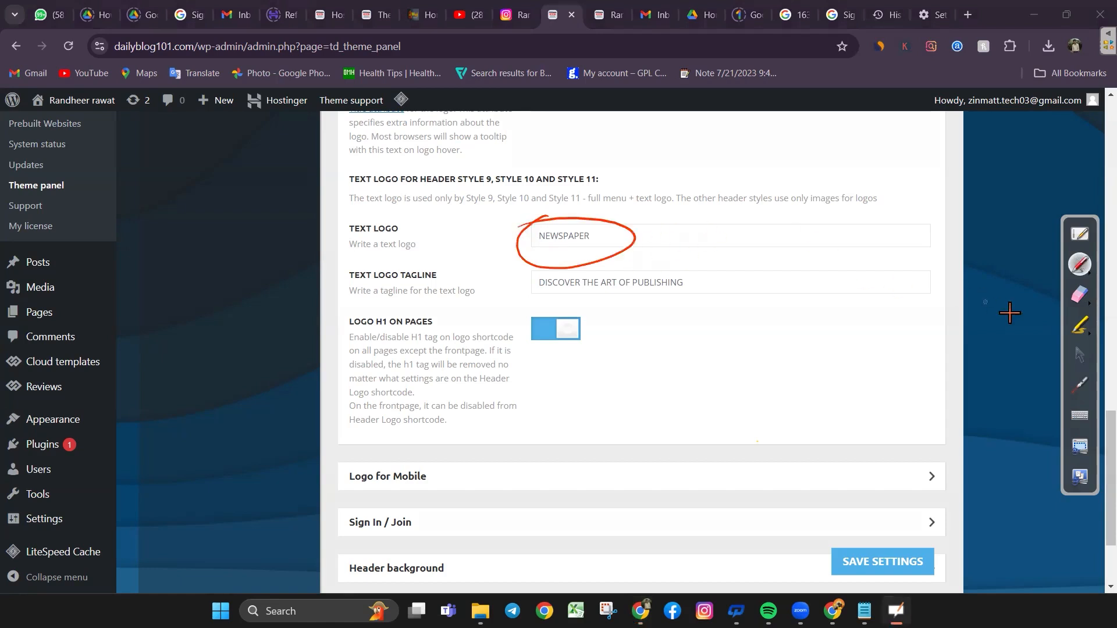
left_click(1079, 294)
left_click_drag(669, 301, 593, 209)
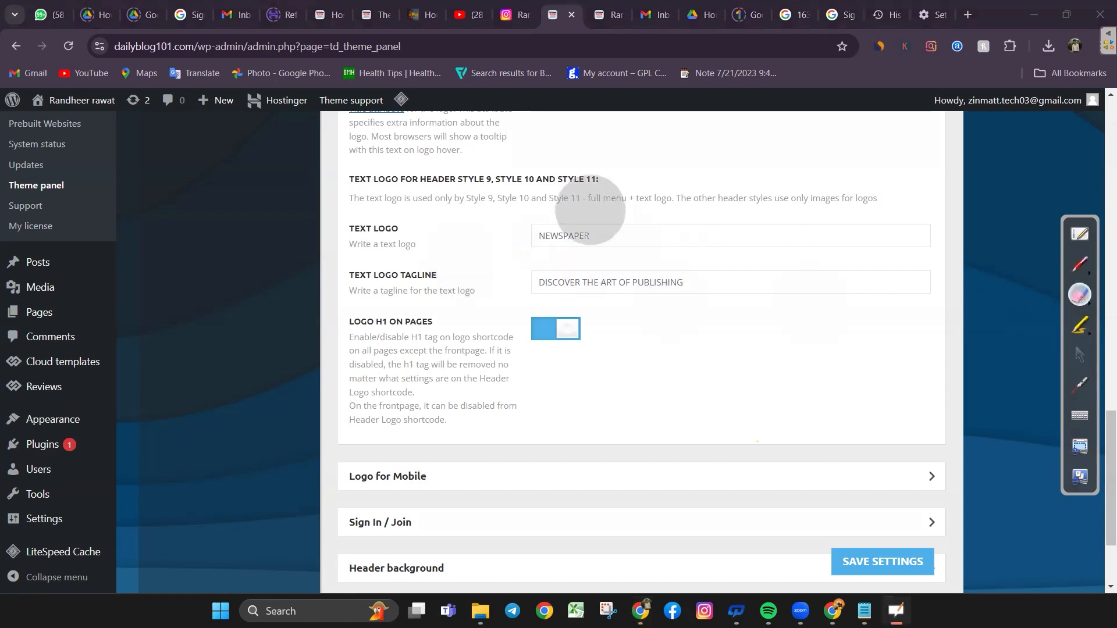
left_click(1070, 353)
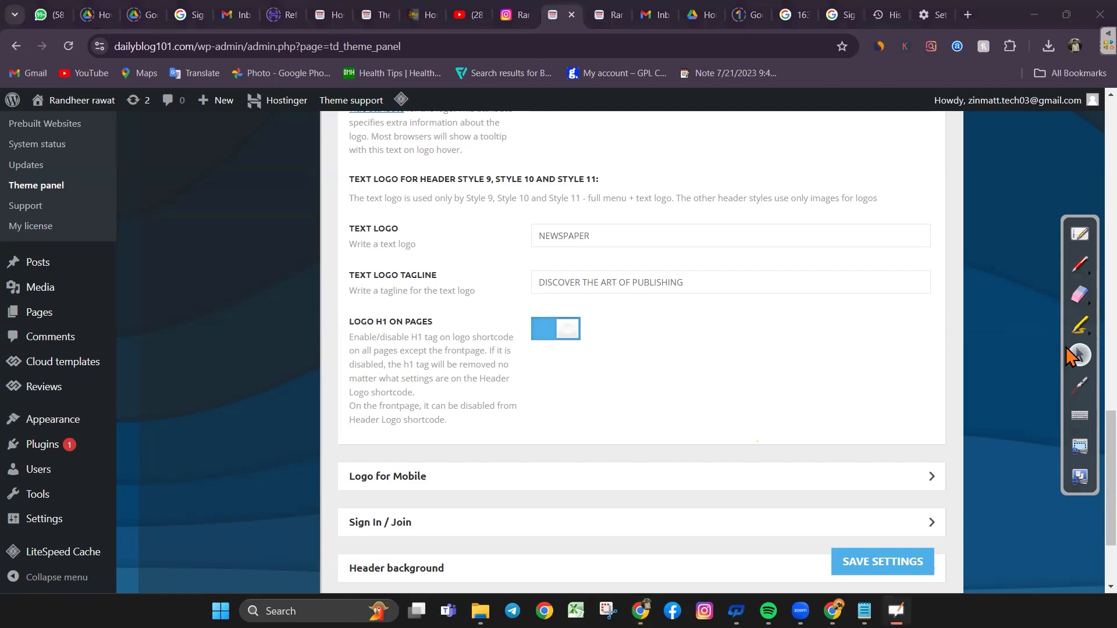
Circle the text logo and tagline in the homepage header in red and erase the mark
left_click(607, 15)
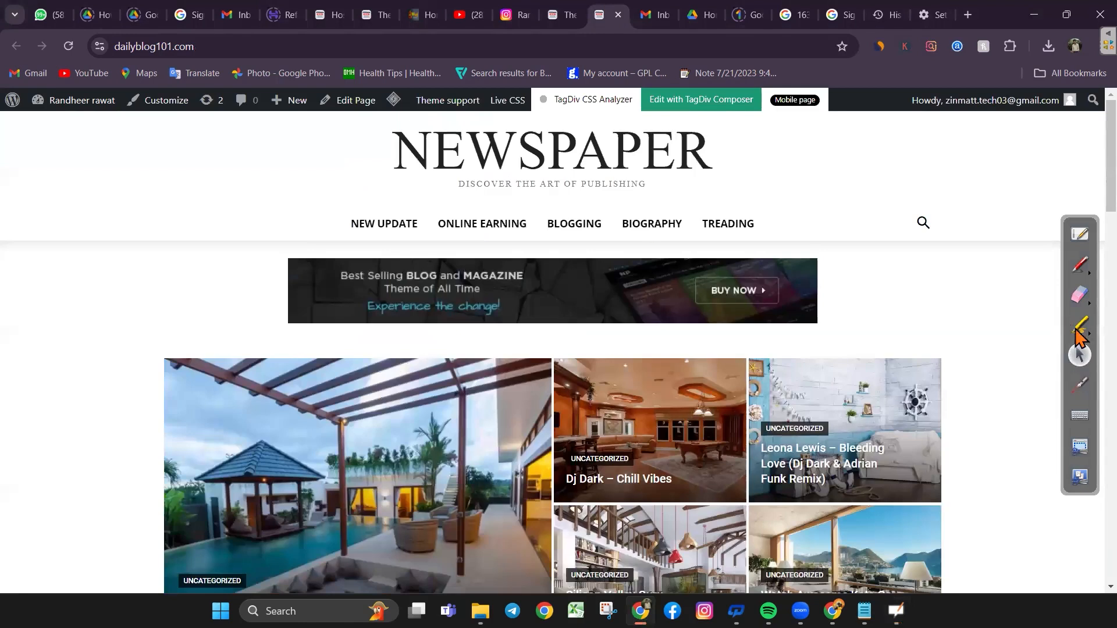
left_click(1079, 265)
mouse_move(411, 119)
left_mouse_down()
mouse_move(396, 204)
mouse_move(829, 151)
mouse_move(407, 119)
left_mouse_up()
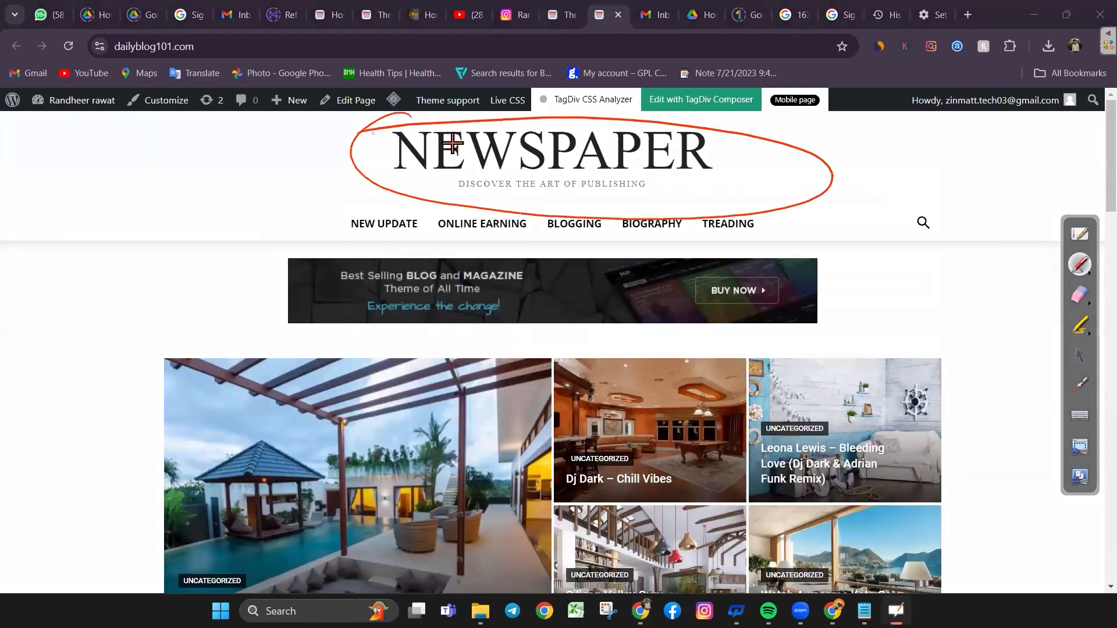
left_click(1079, 297)
mouse_move(374, 155)
left_mouse_down()
mouse_move(442, 113)
mouse_move(708, 132)
mouse_move(810, 182)
mouse_move(498, 204)
mouse_move(446, 174)
left_mouse_up()
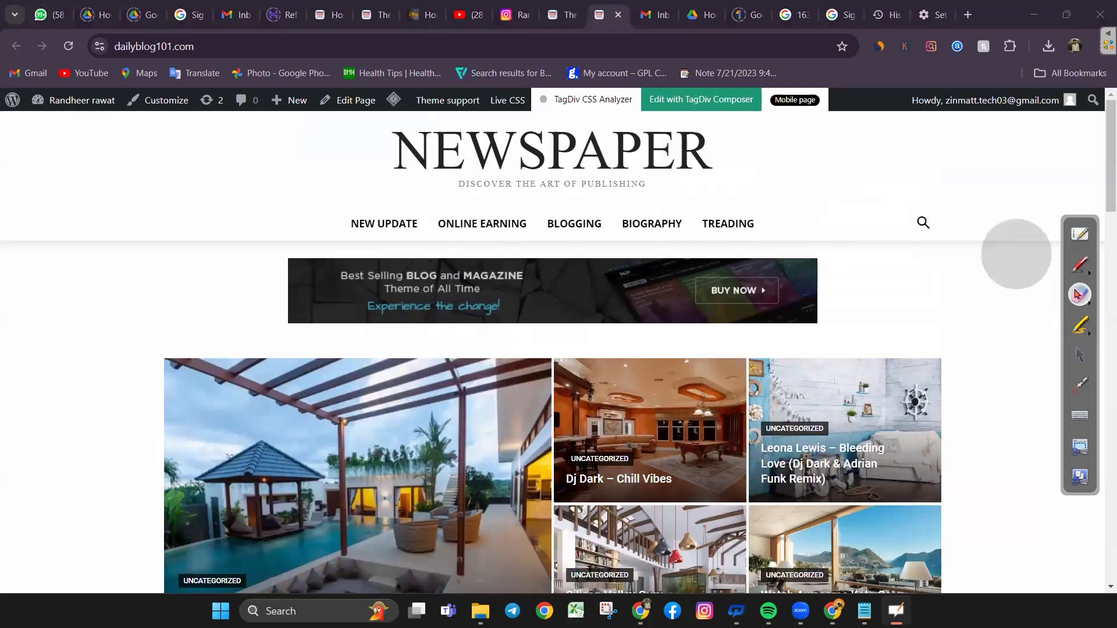
left_click(1080, 354)
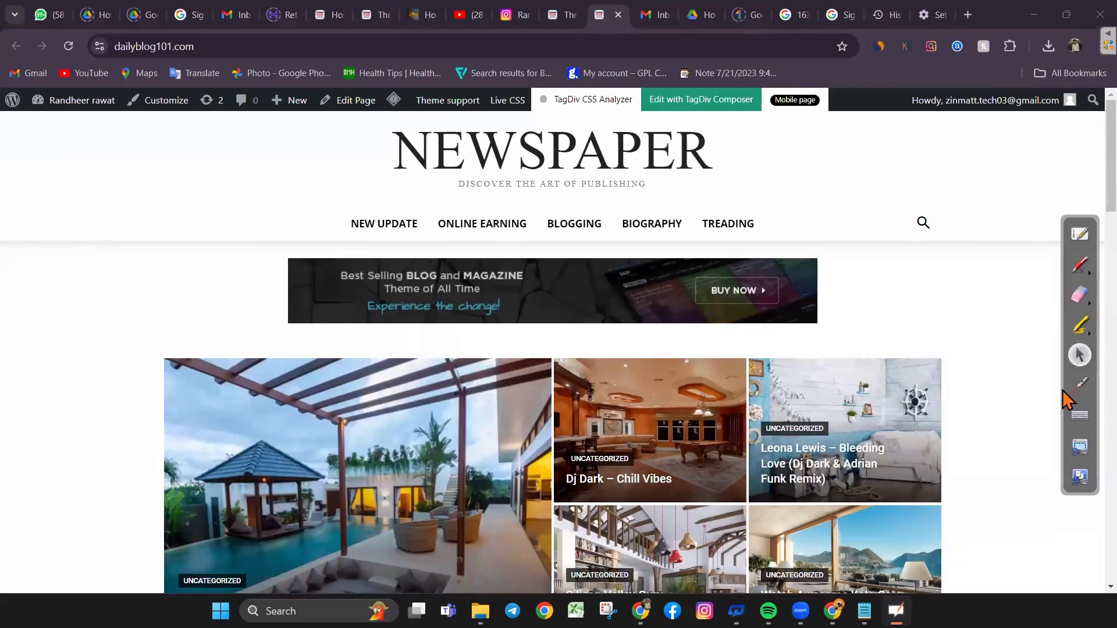
Return to the theme panel and undo the edit in the Text Logo field
left_click(560, 16)
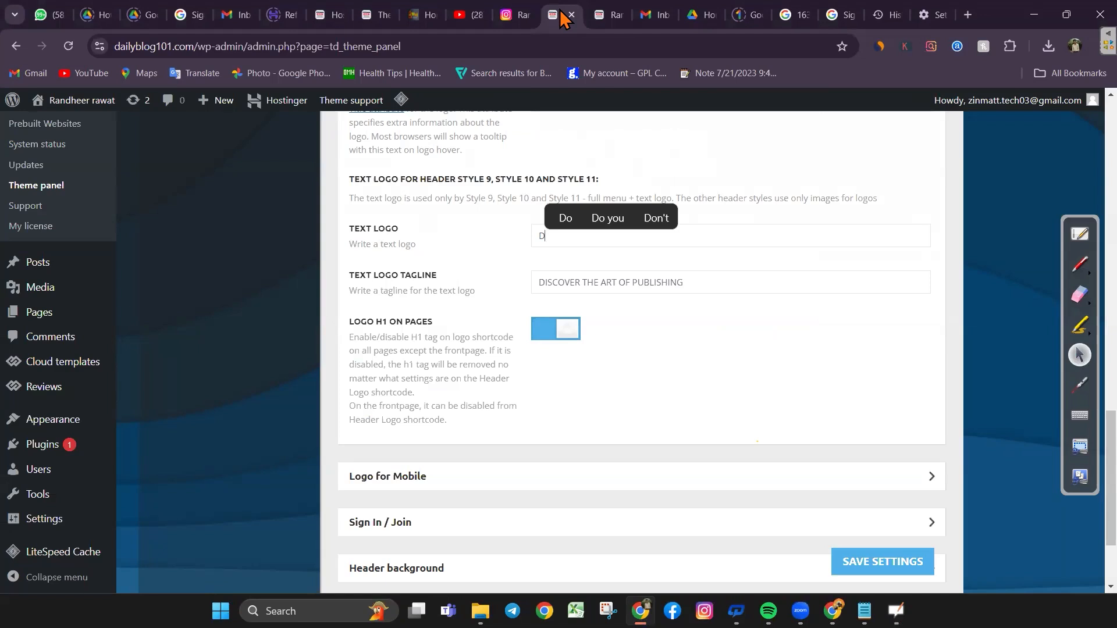
left_click_drag(1110, 445, 1110, 405)
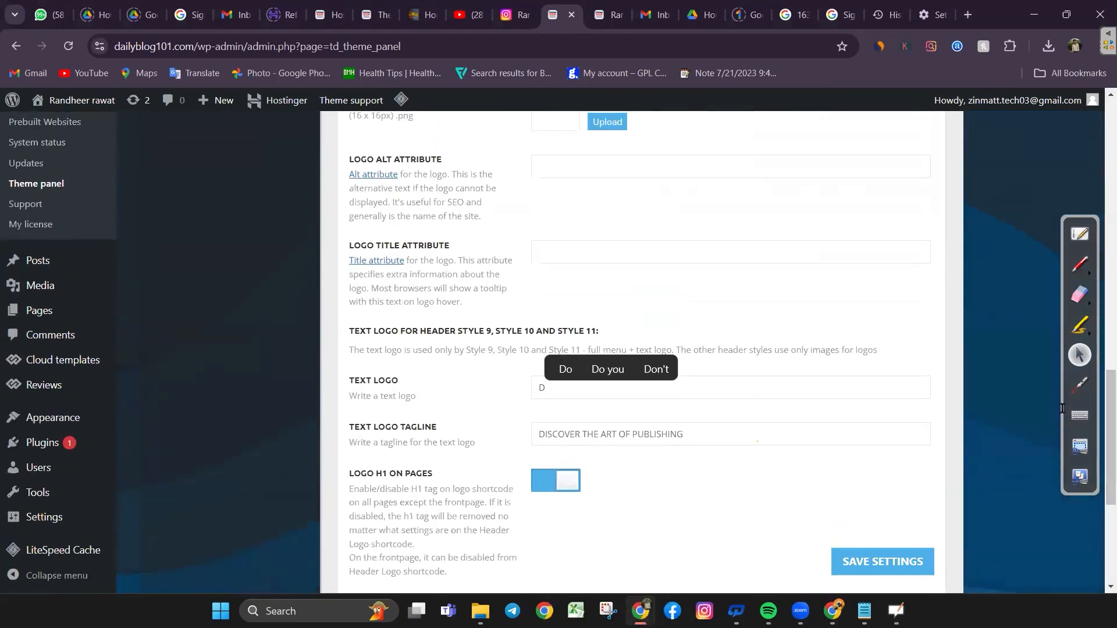
key("ctrl+z")
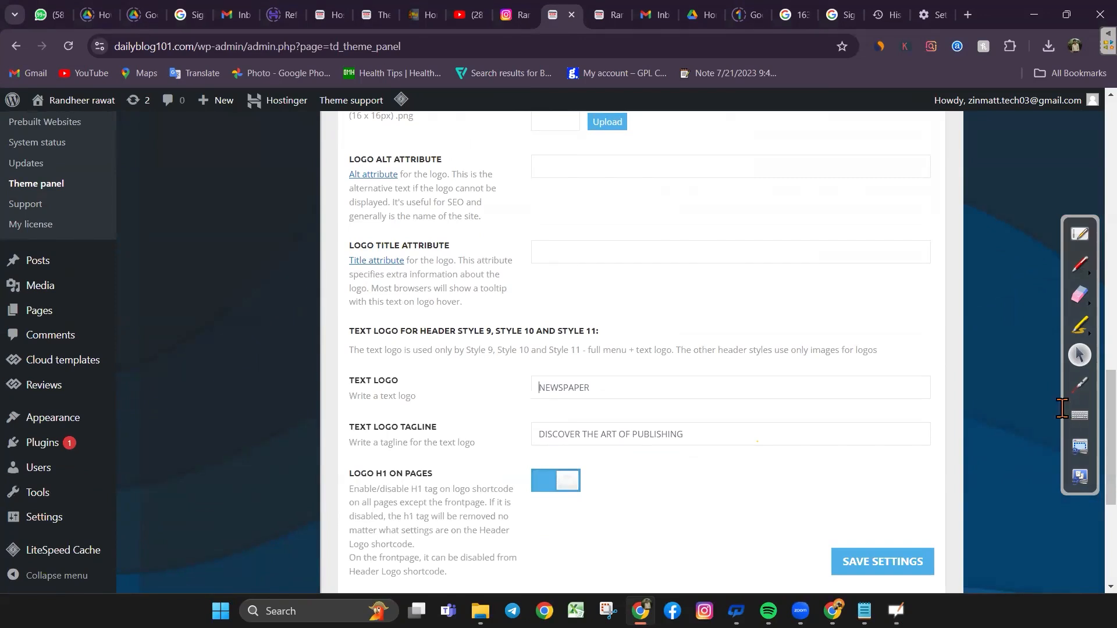
Circle the Logo for Mobile heading below the logo settings in red and erase the mark
left_click_drag(1110, 407, 1111, 408)
scroll(639, 349, "down", 5)
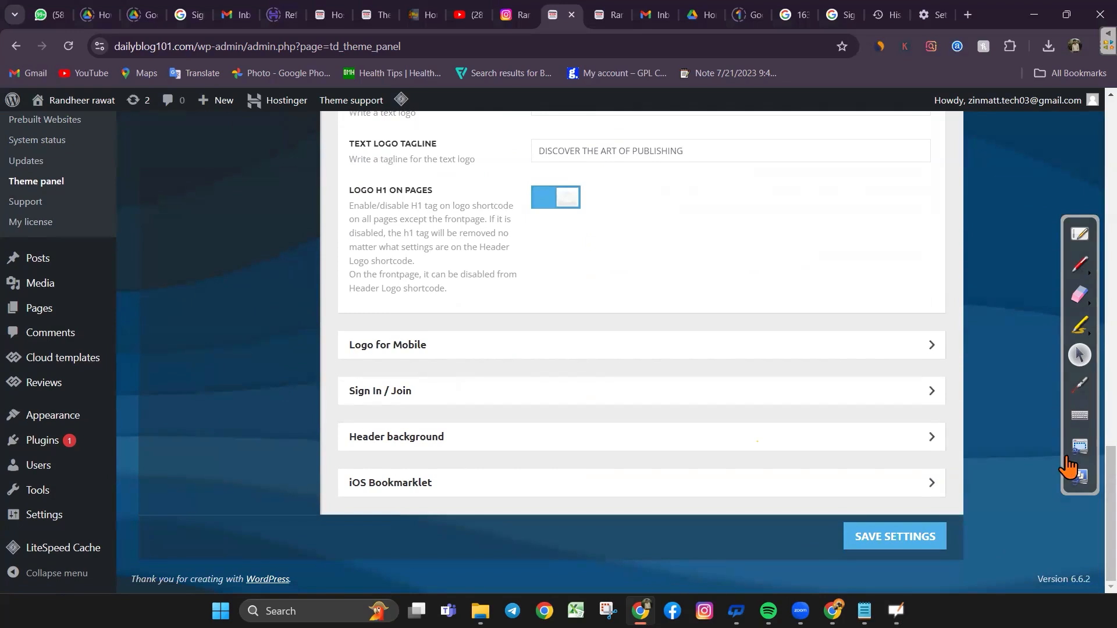
left_click(1080, 264)
left_click_drag(453, 347, 351, 349)
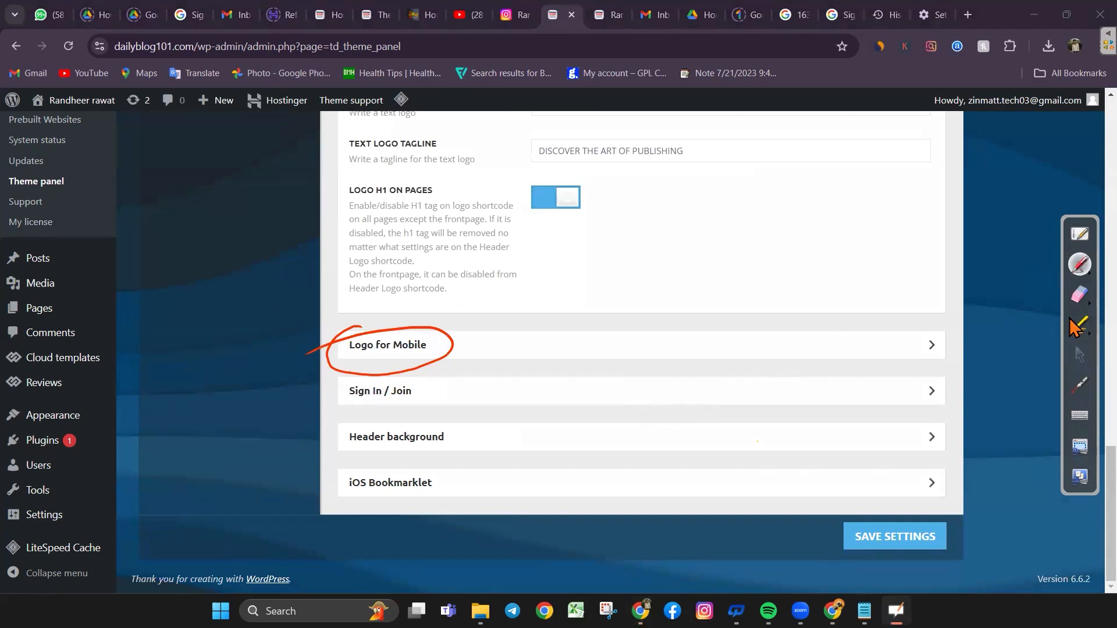
left_click(1079, 303)
left_click_drag(561, 346, 334, 349)
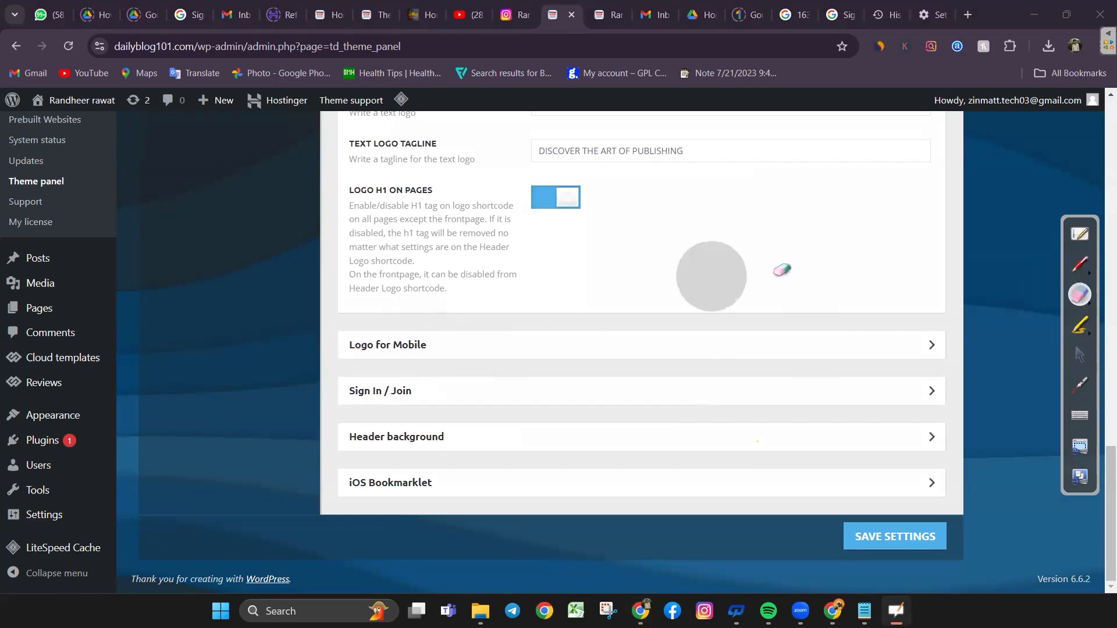
left_click(1079, 354)
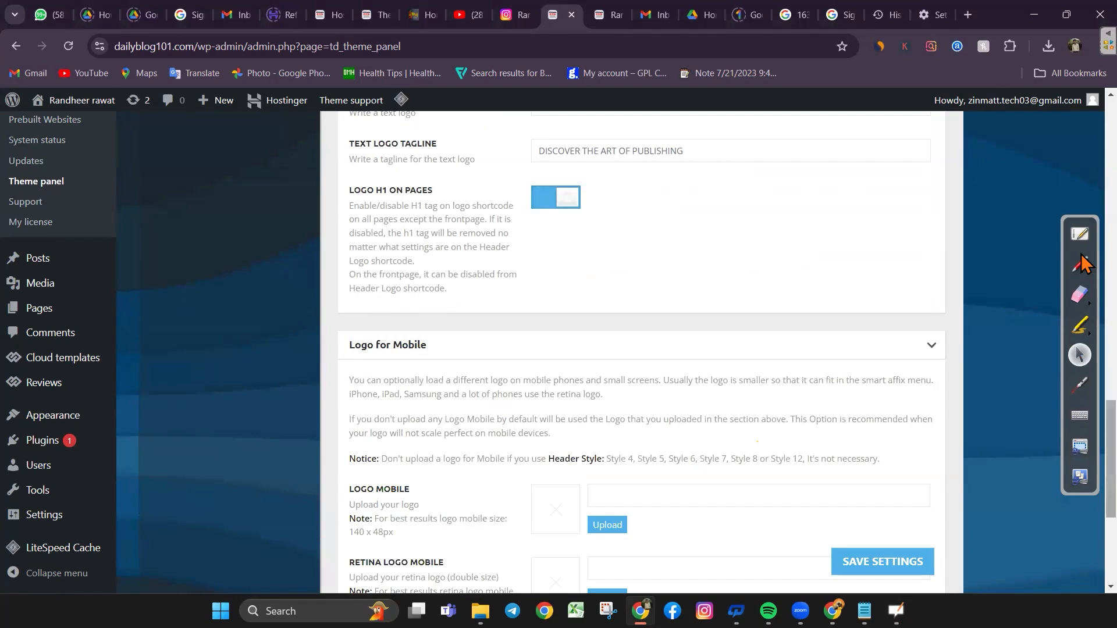
Set the mobile logo and retina mobile logo to the Untitled-design-19.png image from the Media Library
scroll(640, 349, "down", 1)
scroll(1064, 470, "down", 3)
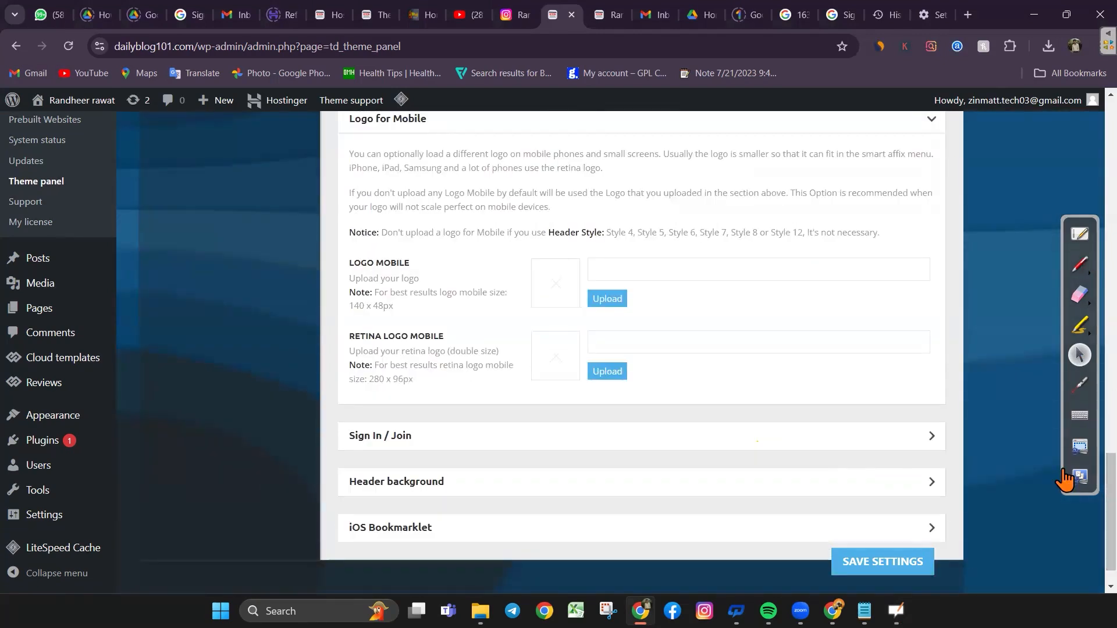
left_click(607, 298)
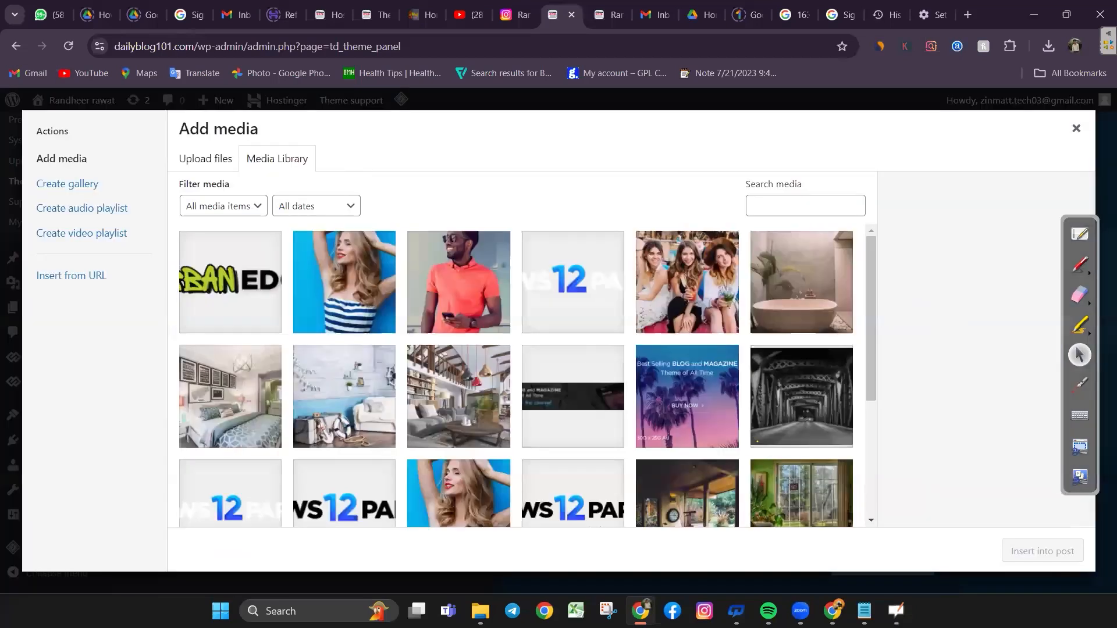
left_click(231, 282)
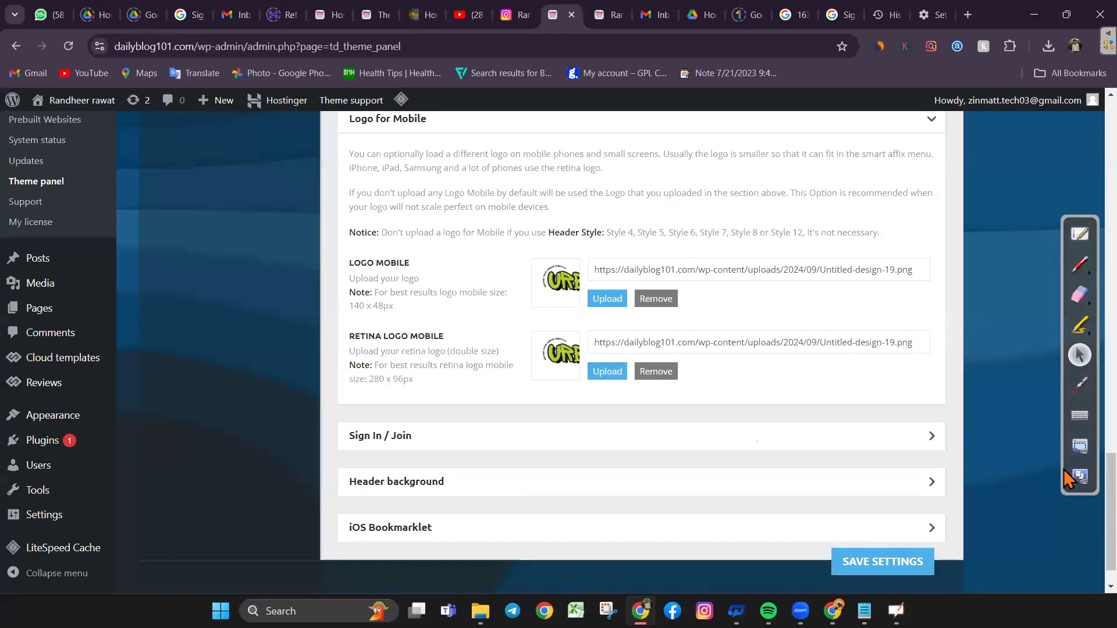
Disable Show Sign In / Join in the header settings and expand the Header background section
left_click(931, 435)
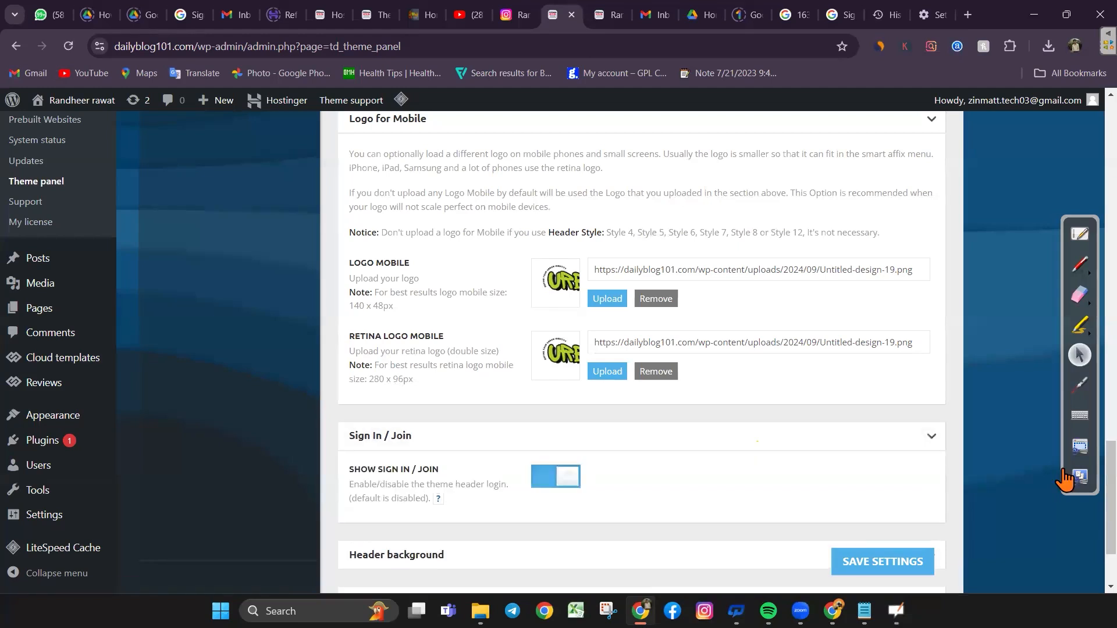
left_click(555, 476)
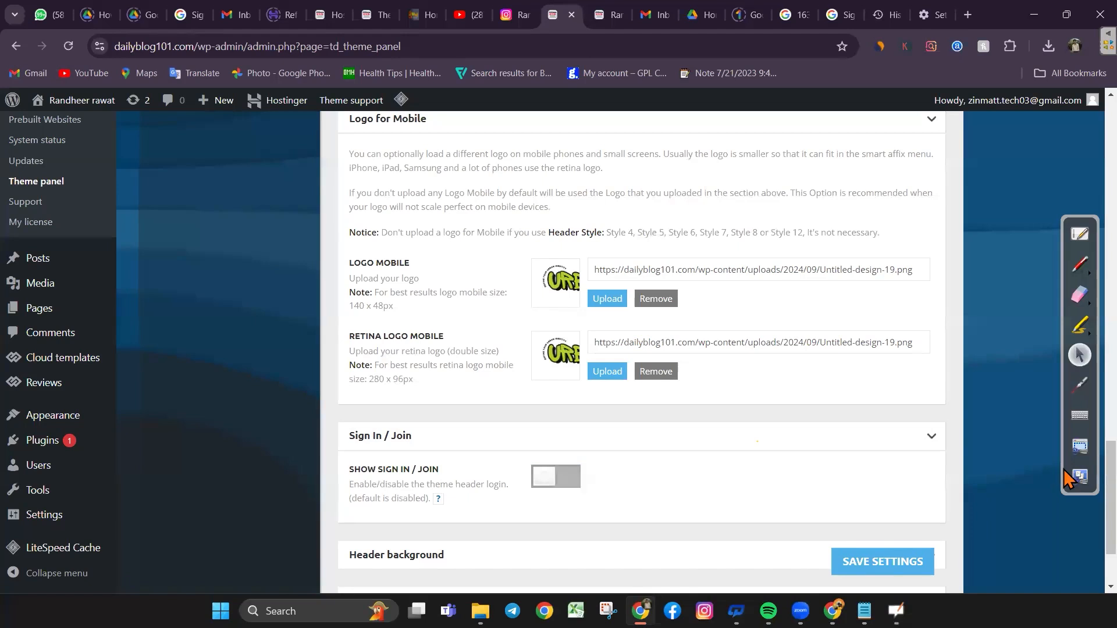
scroll(1064, 477, "down", 2)
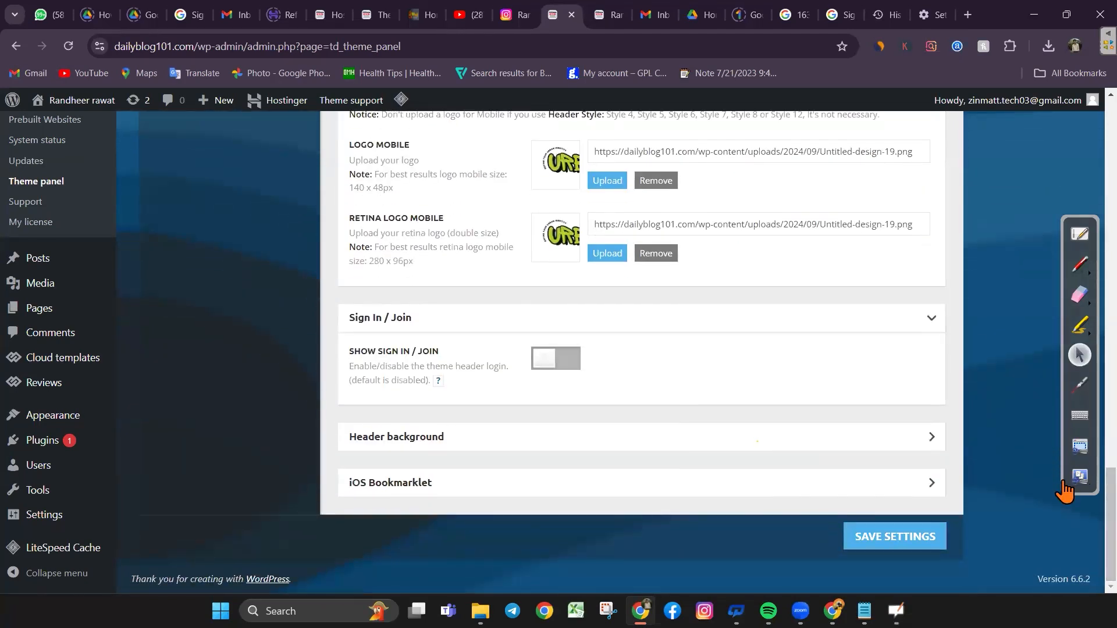
left_click(932, 437)
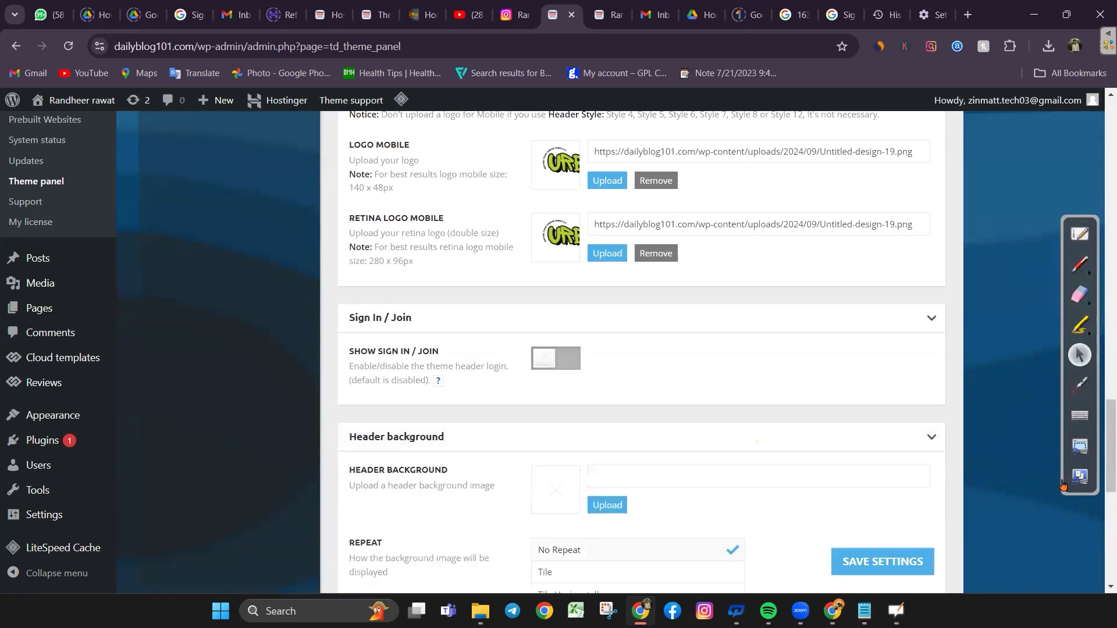
Circle the header area on the site's homepage in red and erase the mark
left_click(609, 13)
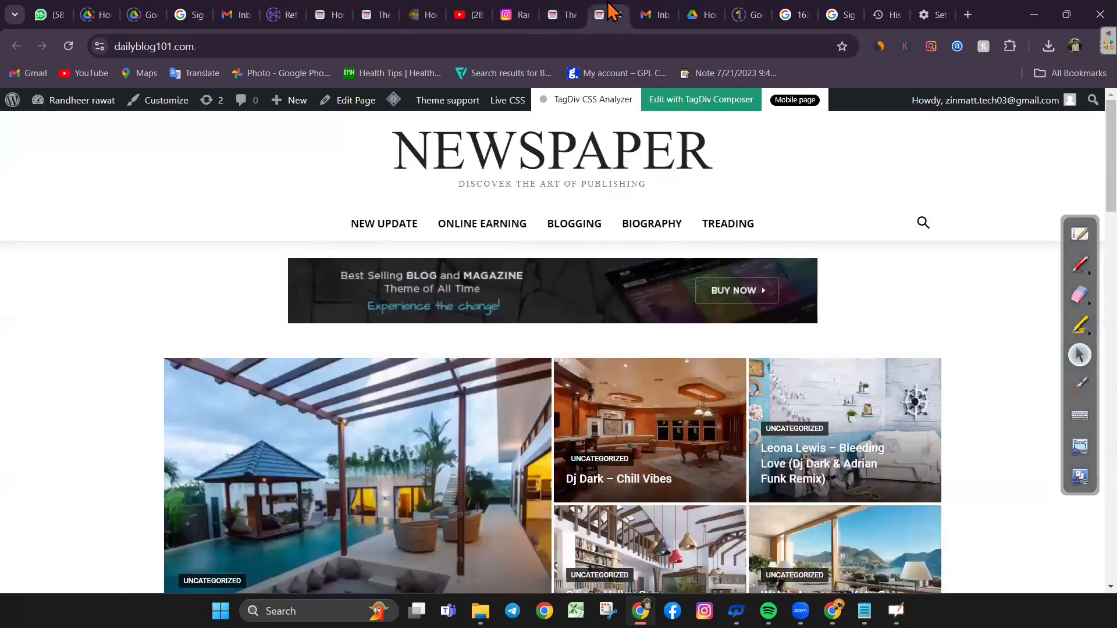
left_click(1080, 264)
mouse_move(62, 127)
left_mouse_down()
mouse_move(259, 114)
mouse_move(76, 230)
mouse_move(47, 122)
left_mouse_up()
mouse_move(823, 131)
left_mouse_down()
mouse_move(998, 133)
mouse_move(817, 242)
mouse_move(922, 242)
mouse_move(935, 173)
mouse_move(307, 194)
mouse_move(1, 177)
mouse_move(220, 121)
mouse_move(368, 177)
left_mouse_up()
left_click(1079, 294)
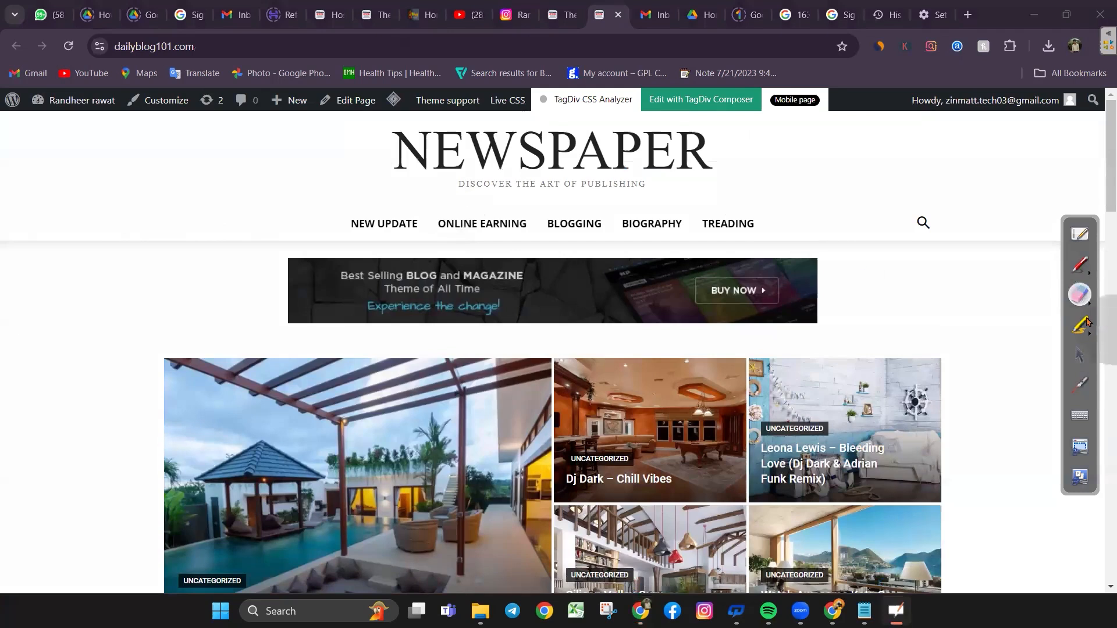
left_click(1080, 264)
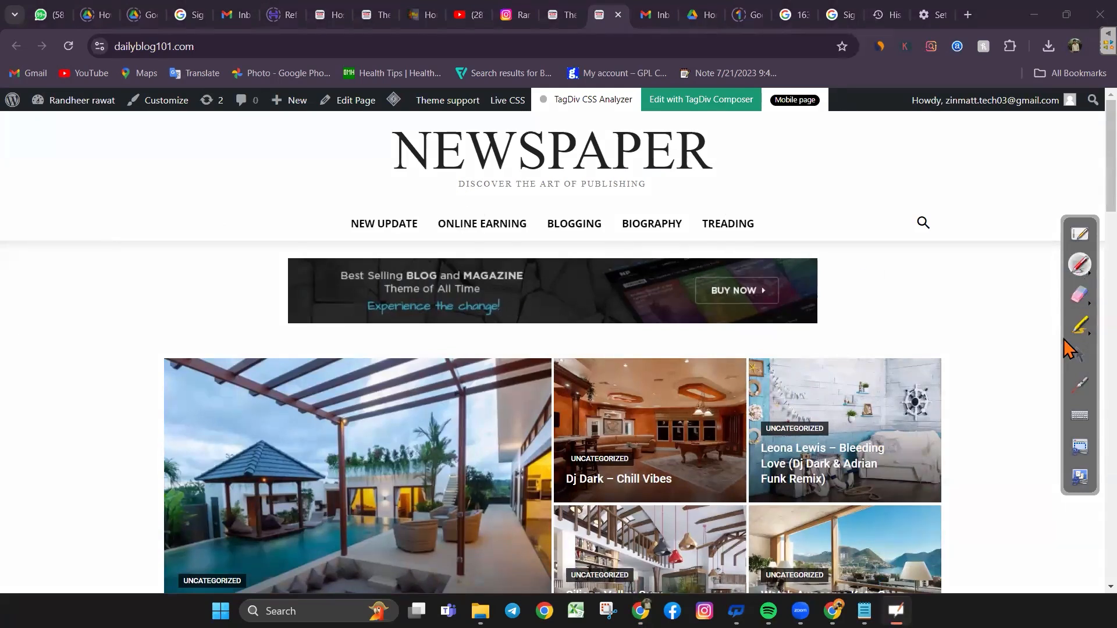
left_click(1079, 356)
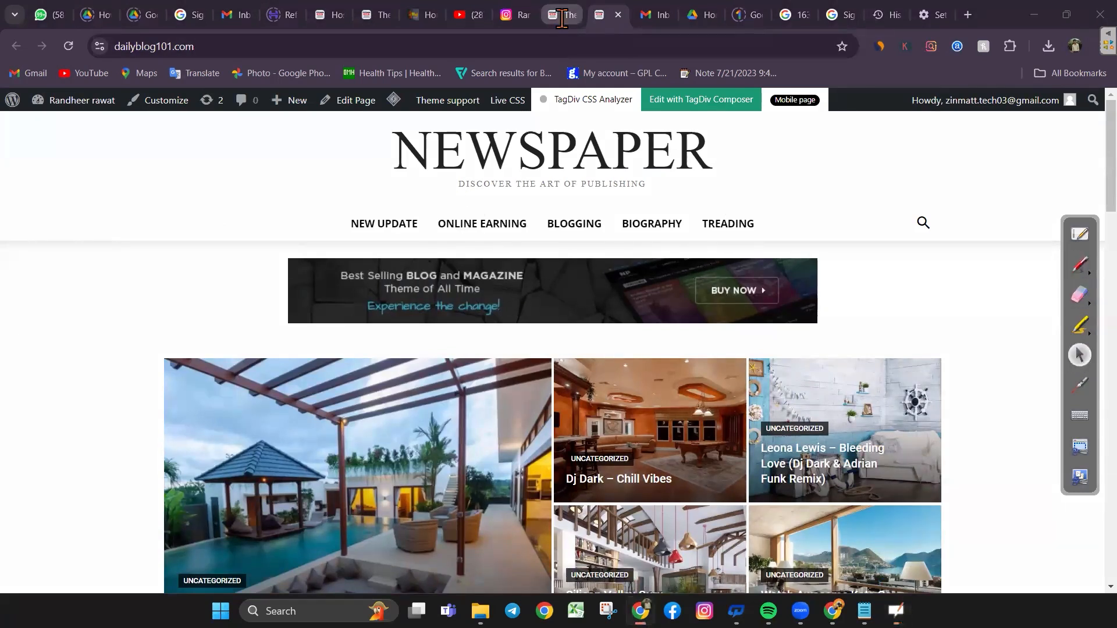
Return to the theme panel, look through the header background options and save the header settings
left_click(562, 15)
scroll(640, 349, "down", 2)
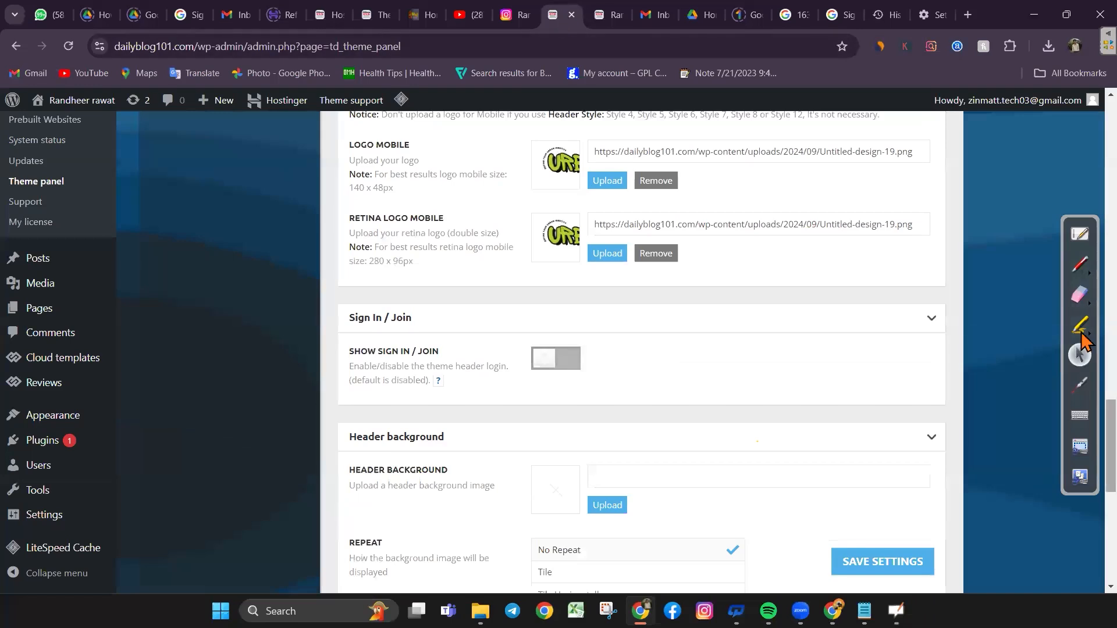
scroll(640, 348, "down", 7)
left_click(894, 537)
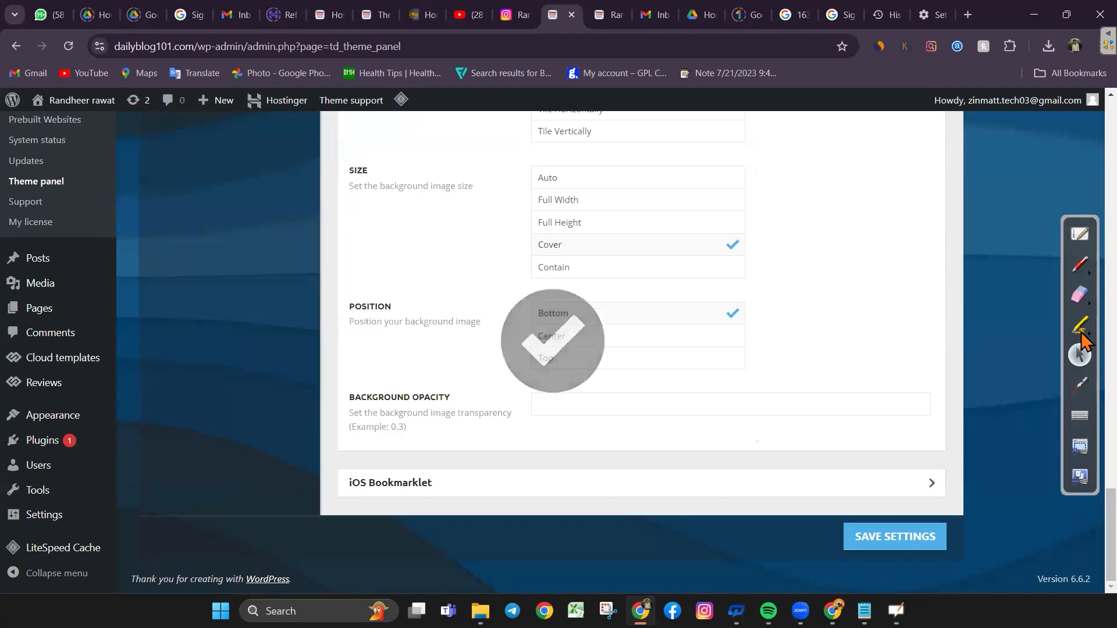
Circle the Header entry in the theme panel's section list in red and erase the mark
left_click_drag(1111, 524, 1111, 135)
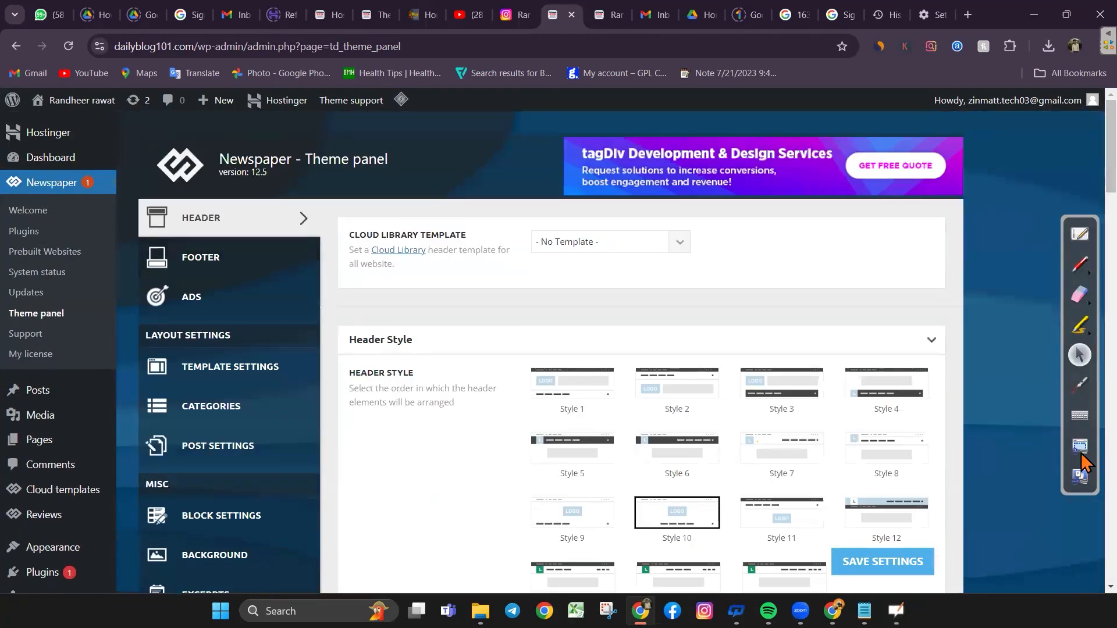
left_click(1079, 265)
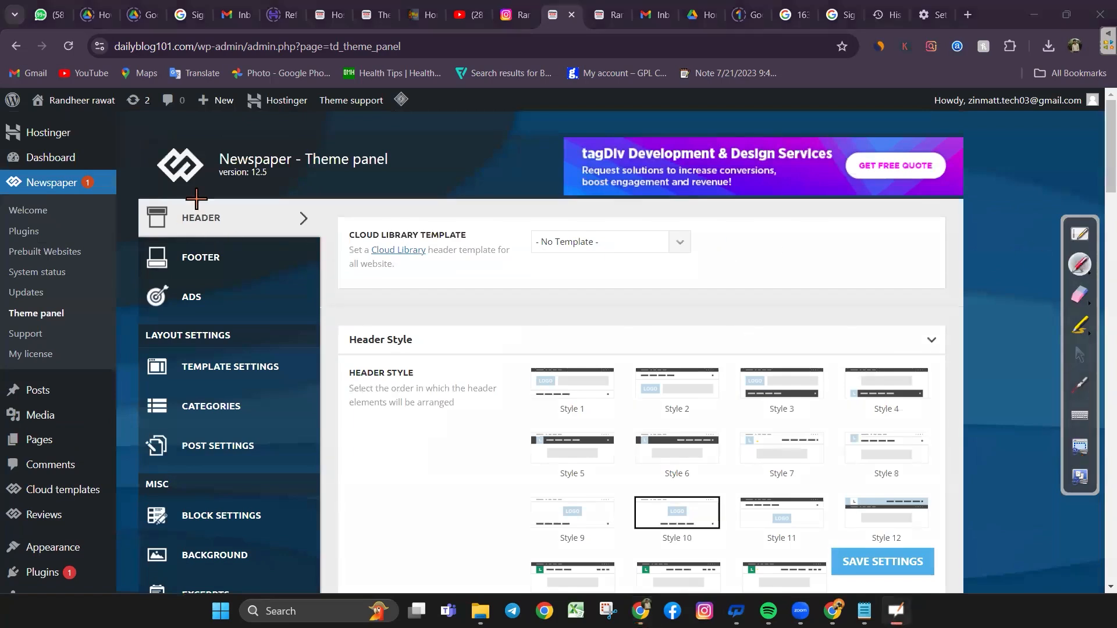
mouse_move(148, 197)
left_mouse_down()
mouse_move(238, 246)
mouse_move(226, 174)
mouse_move(152, 191)
left_mouse_up()
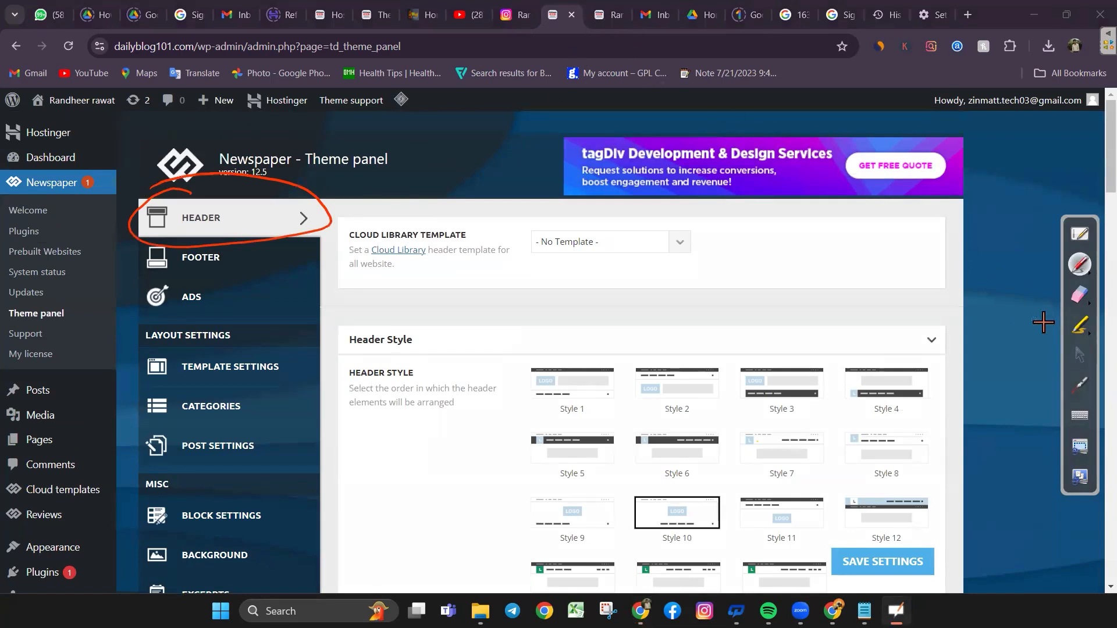
left_click(1080, 294)
left_click_drag(223, 222, 358, 212)
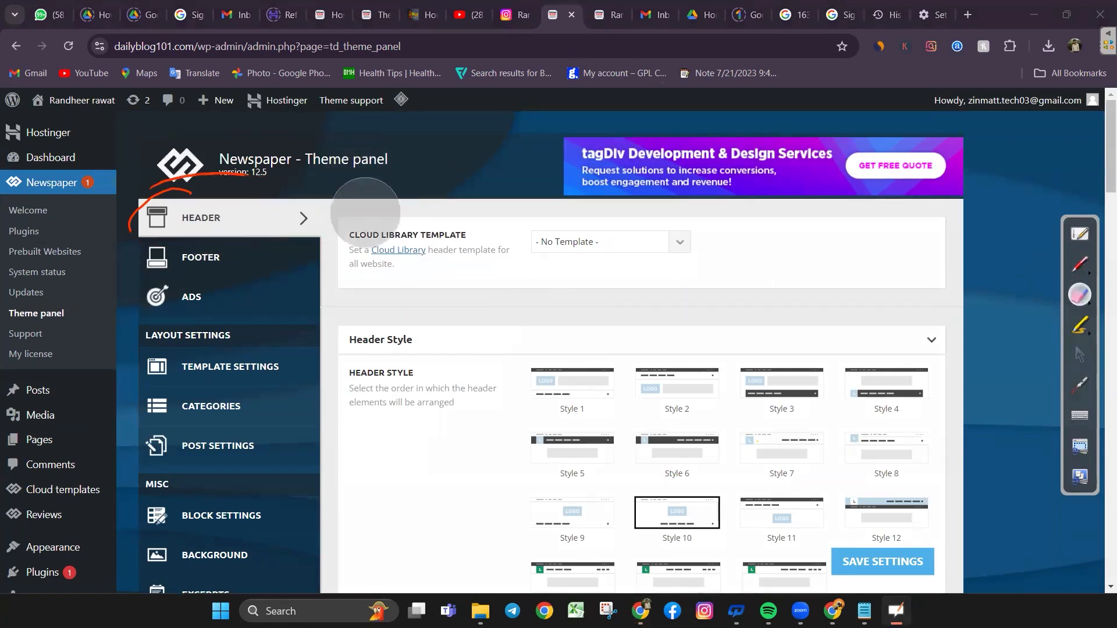
left_click(1079, 358)
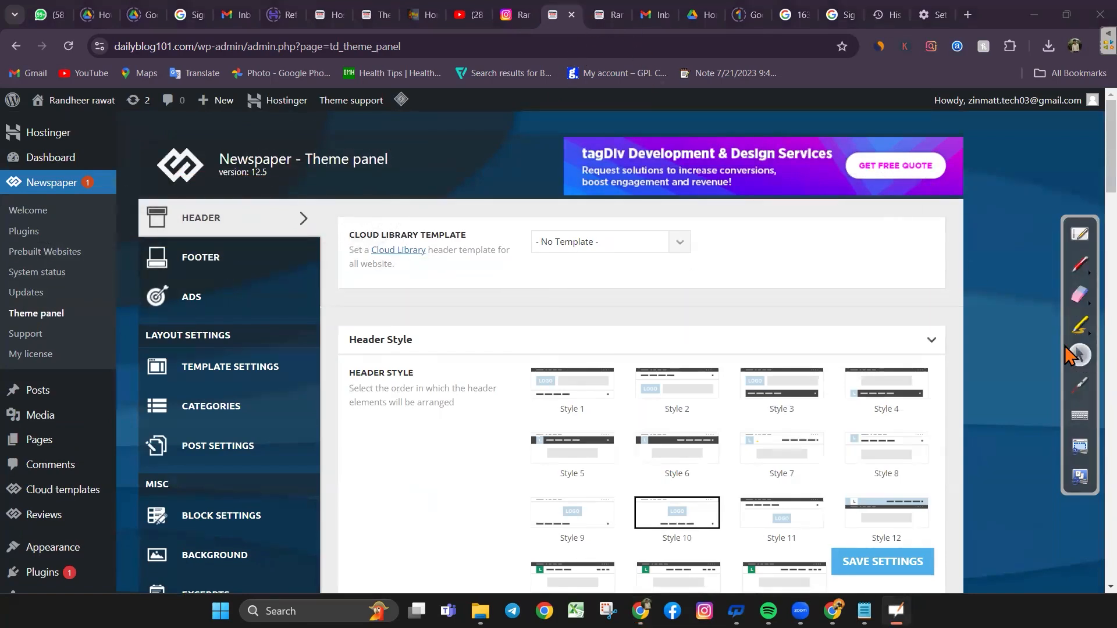
Delete the last 24 hours of browsing history, cookies and cached files in Chrome
left_click(605, 16)
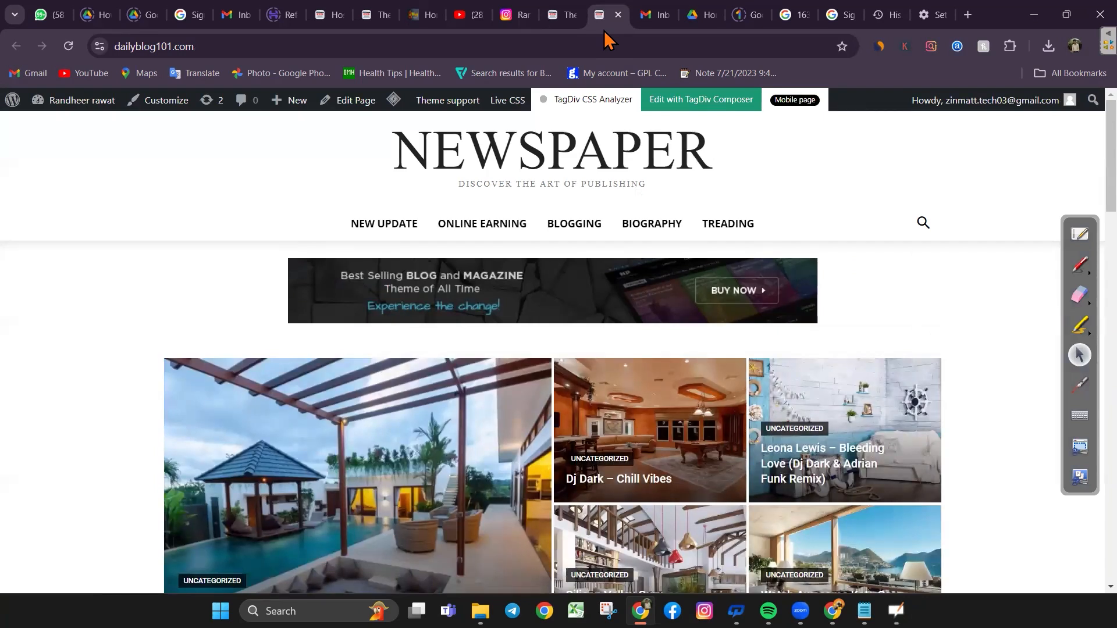
key("ctrl+h")
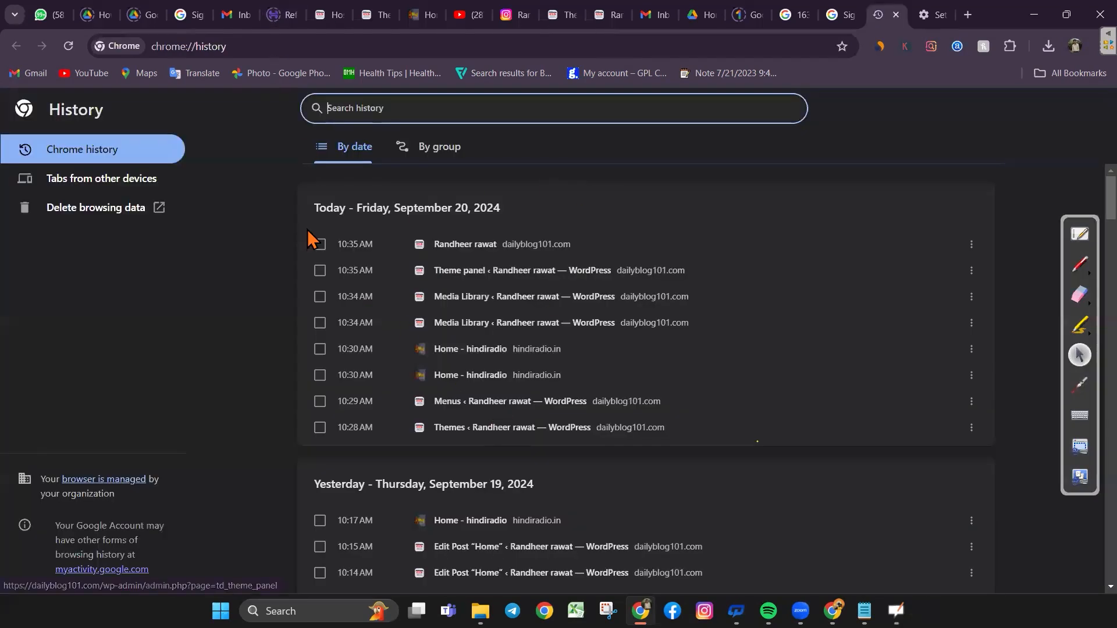
left_click(82, 210)
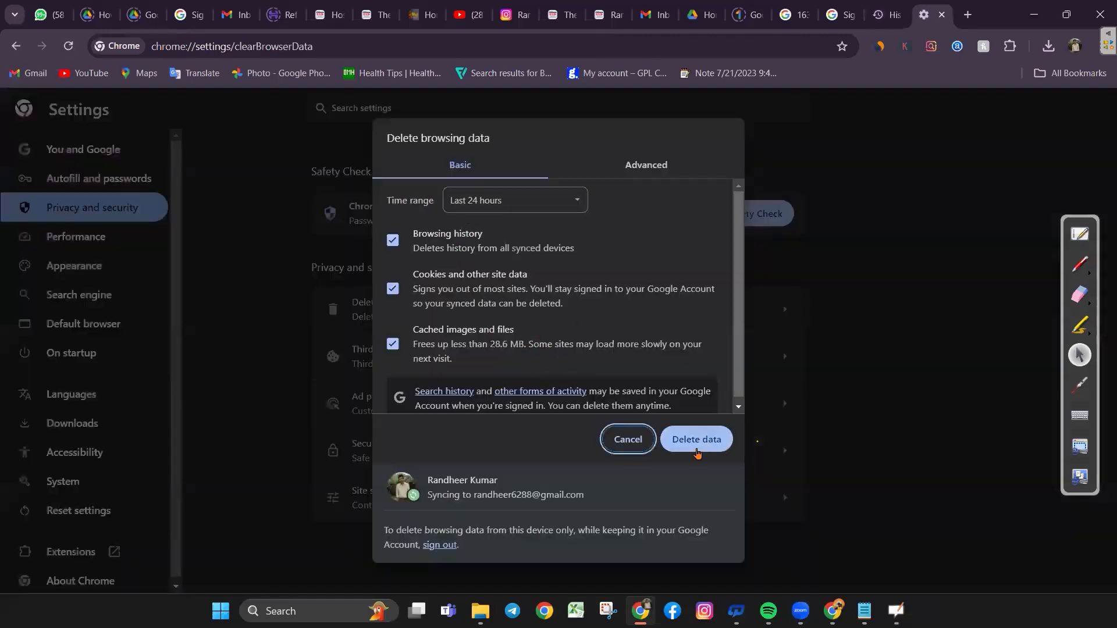
left_click(697, 440)
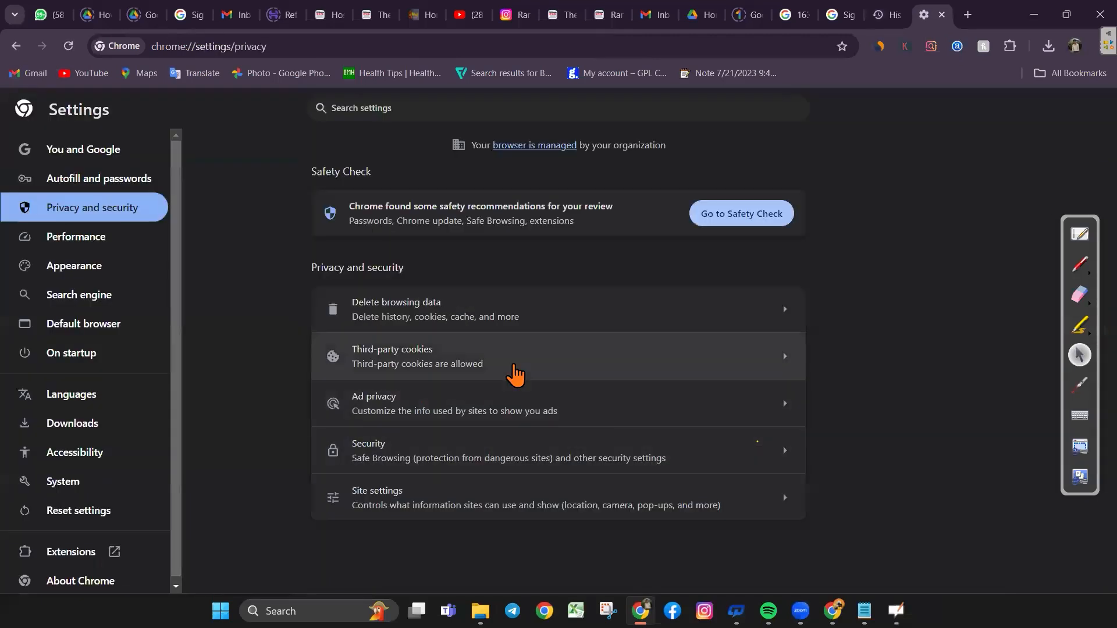
Return to the dailyblog101.com homepage and reload it to check the saved header changes
left_click(608, 14)
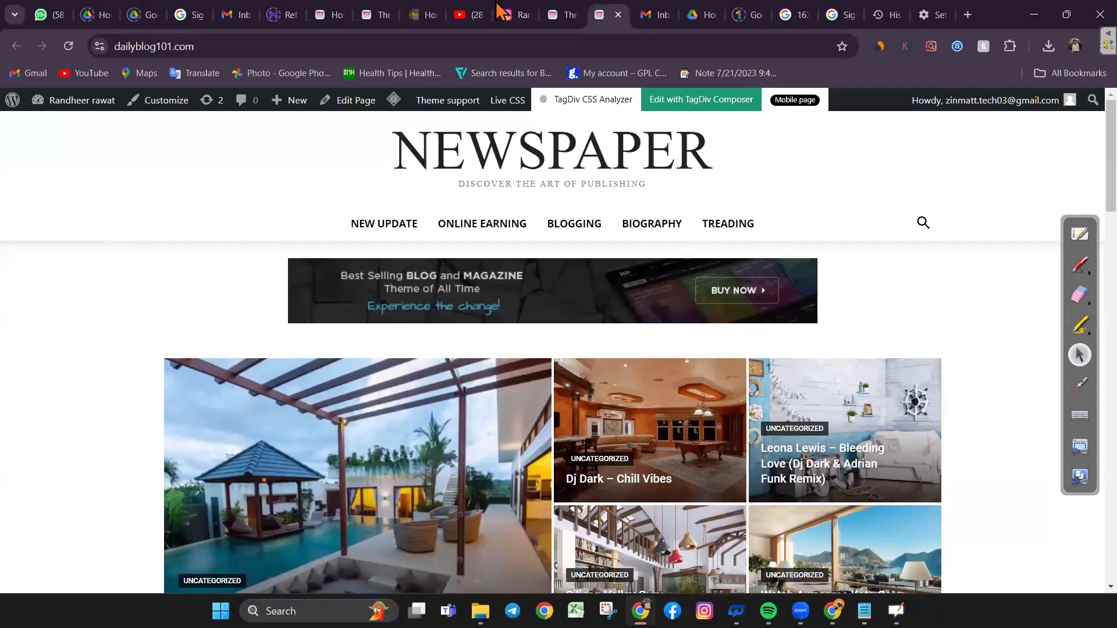
left_click(68, 46)
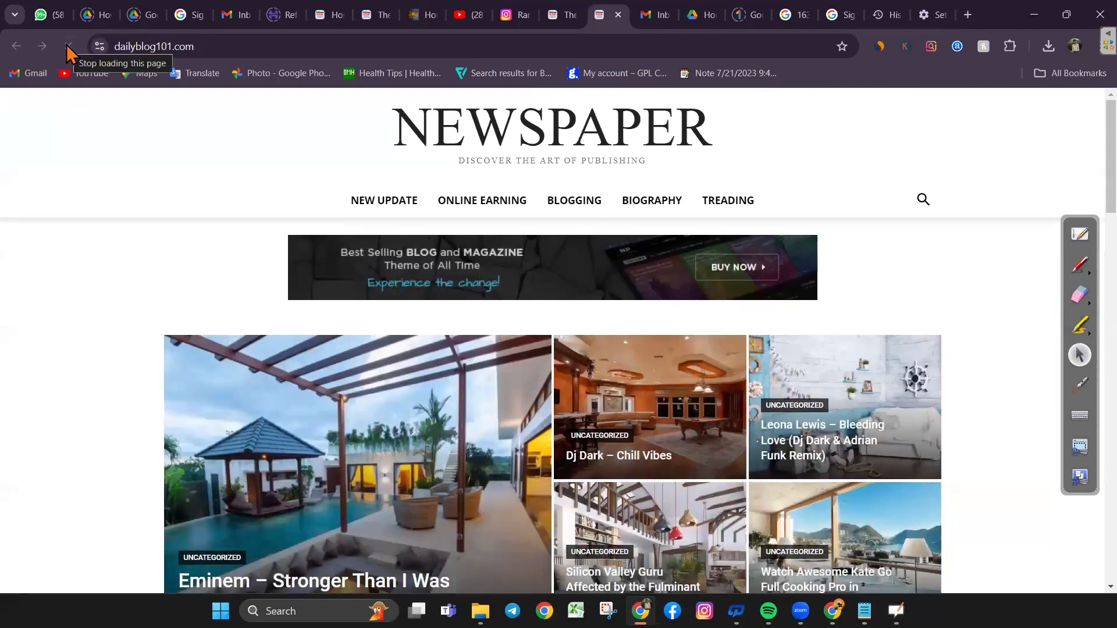
left_click(68, 46)
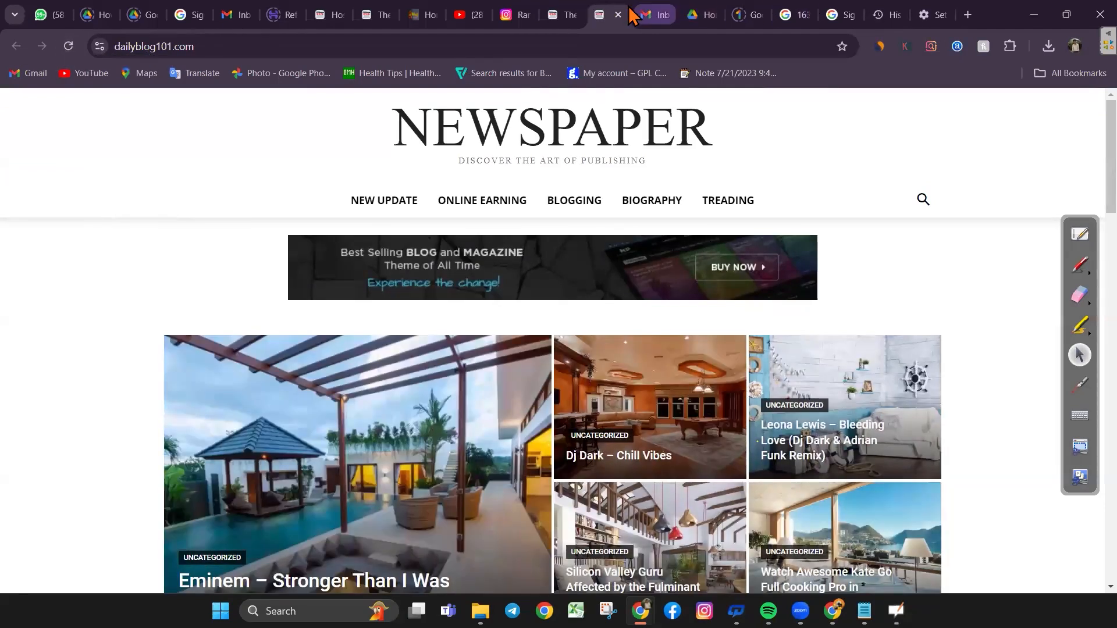
Clear Chrome's browsing history, cookies and cached files for the last 24 hours once more
key("ctrl+h")
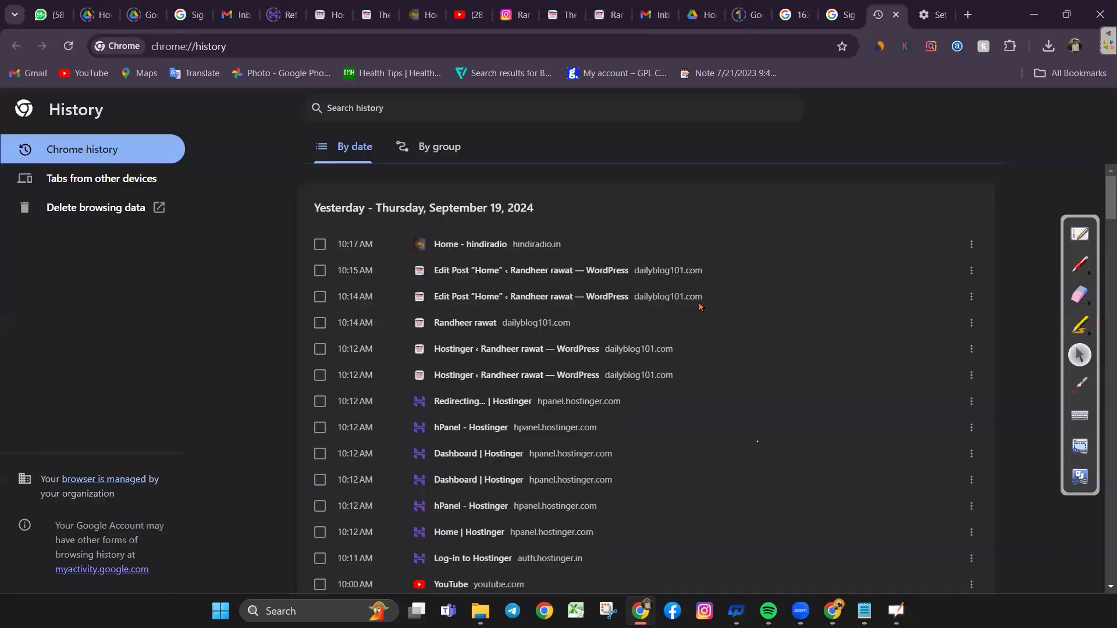
left_click(85, 209)
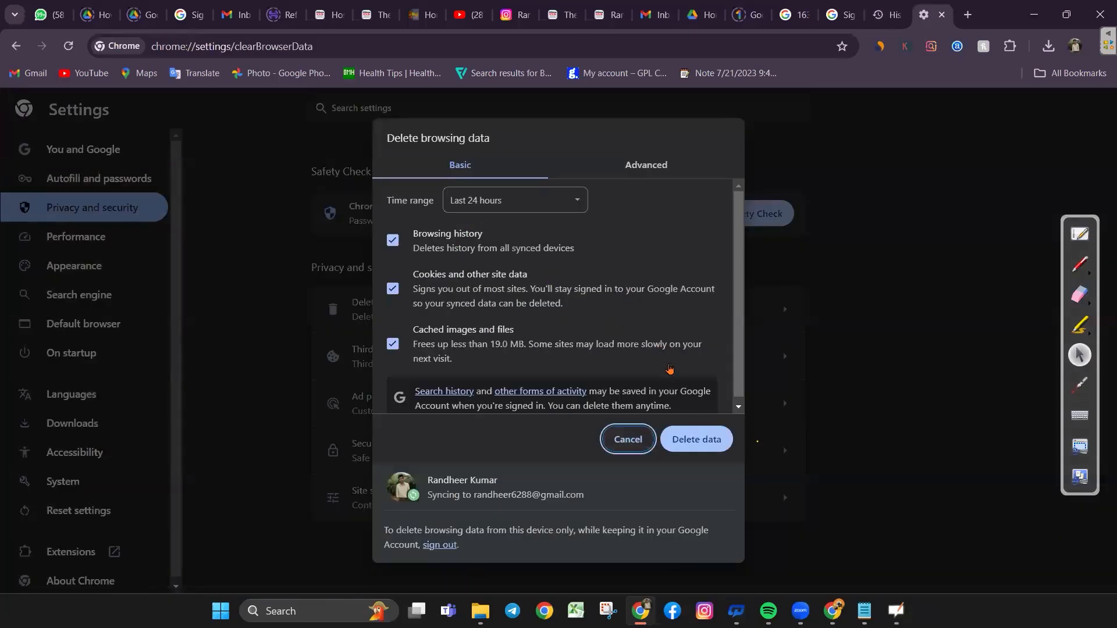
left_click(695, 440)
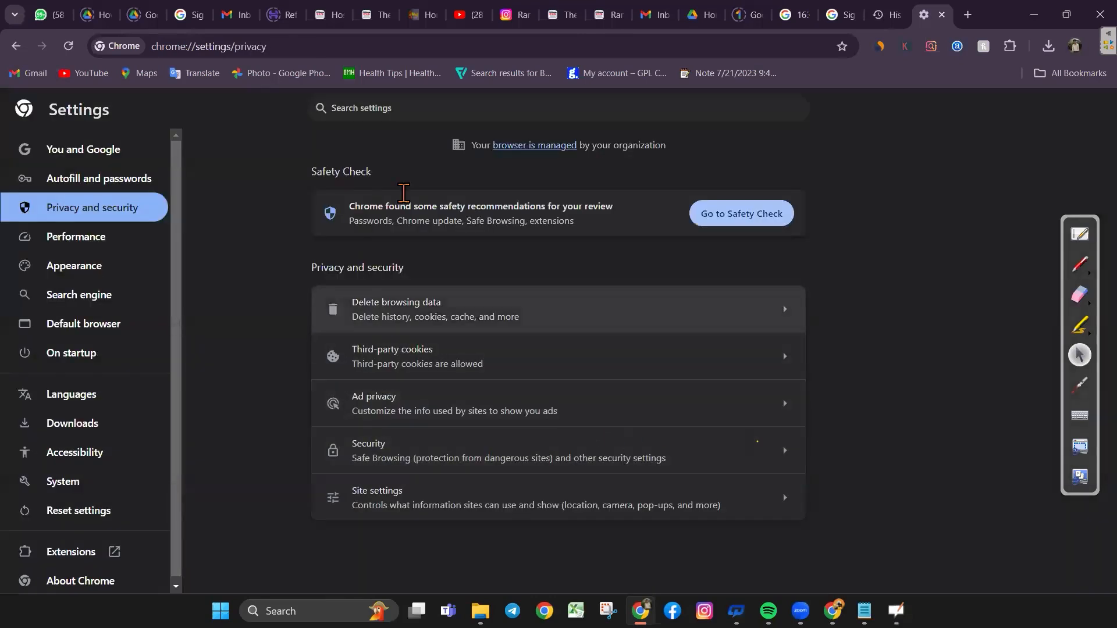
Delete browsing history, cookies and cached files with the time range set to Last hour
left_click(398, 317)
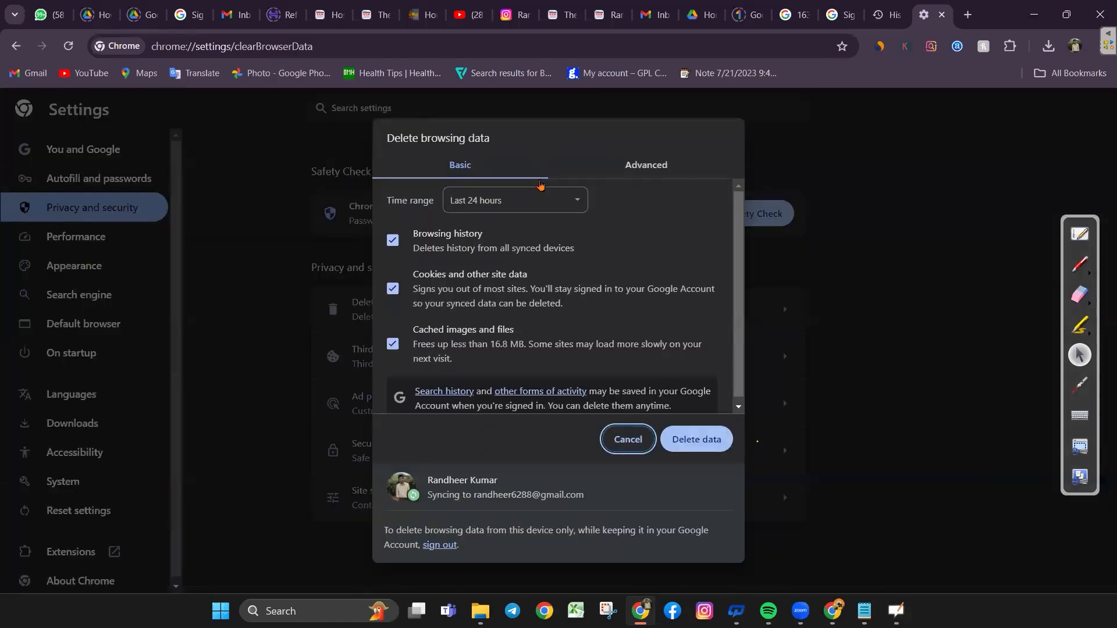
left_click(576, 201)
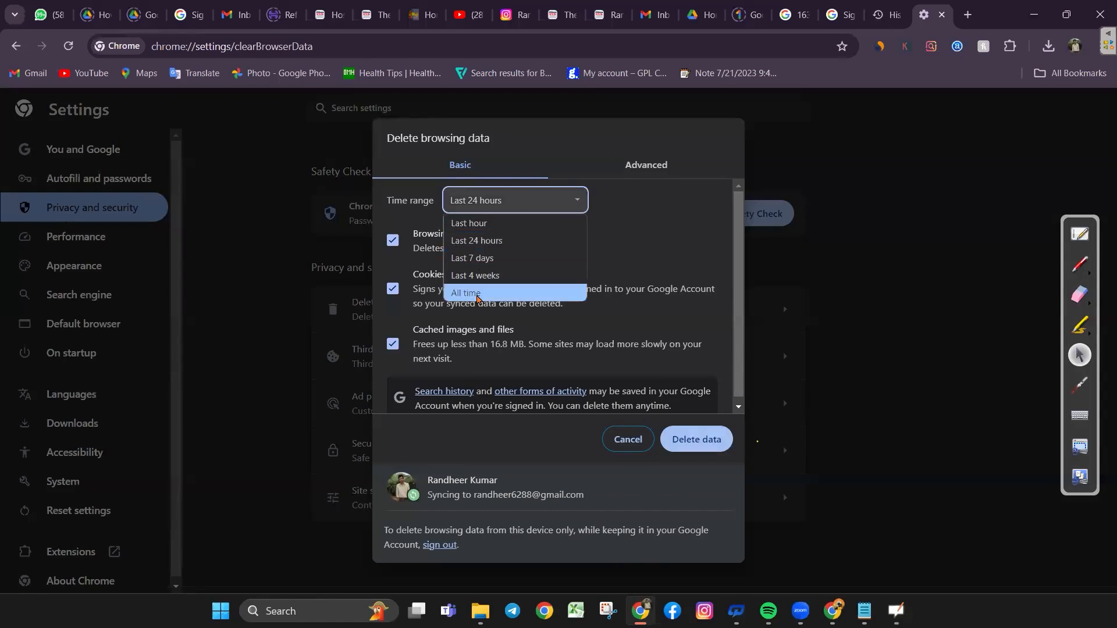
left_click(525, 223)
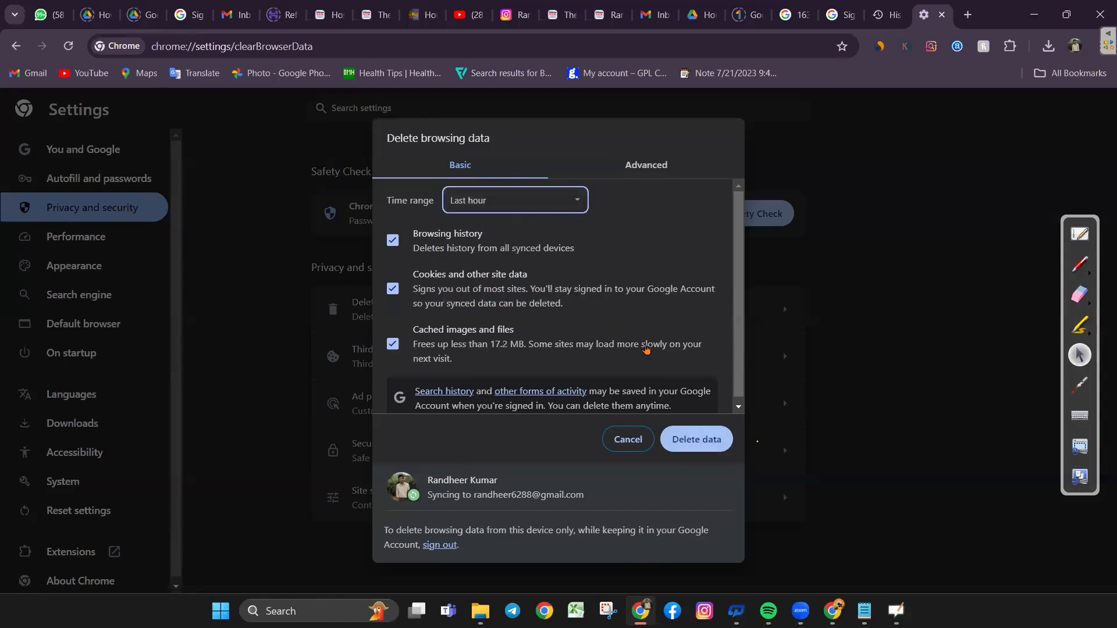
left_click(696, 442)
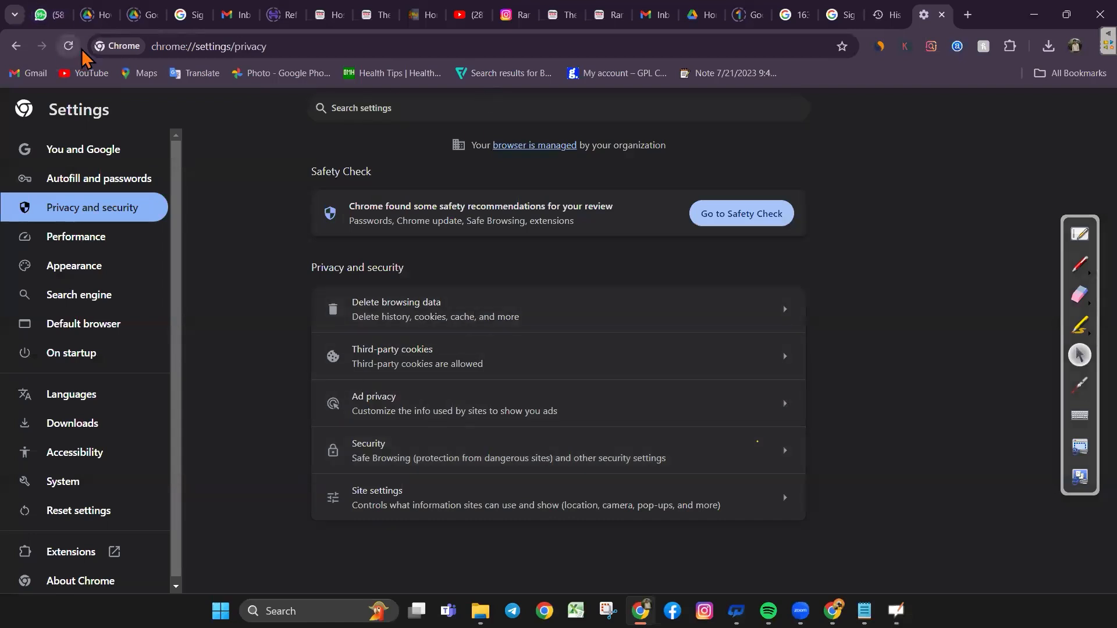
Go back to the dailyblog101.com homepage and reload it twice to recheck the header
left_click(626, 7)
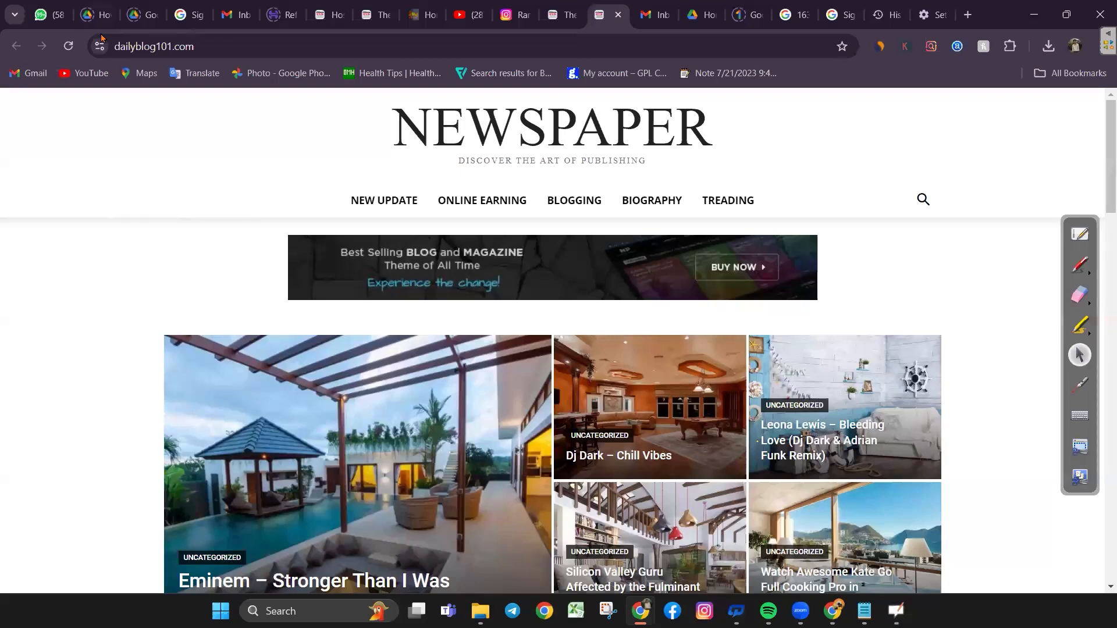
left_click(69, 47)
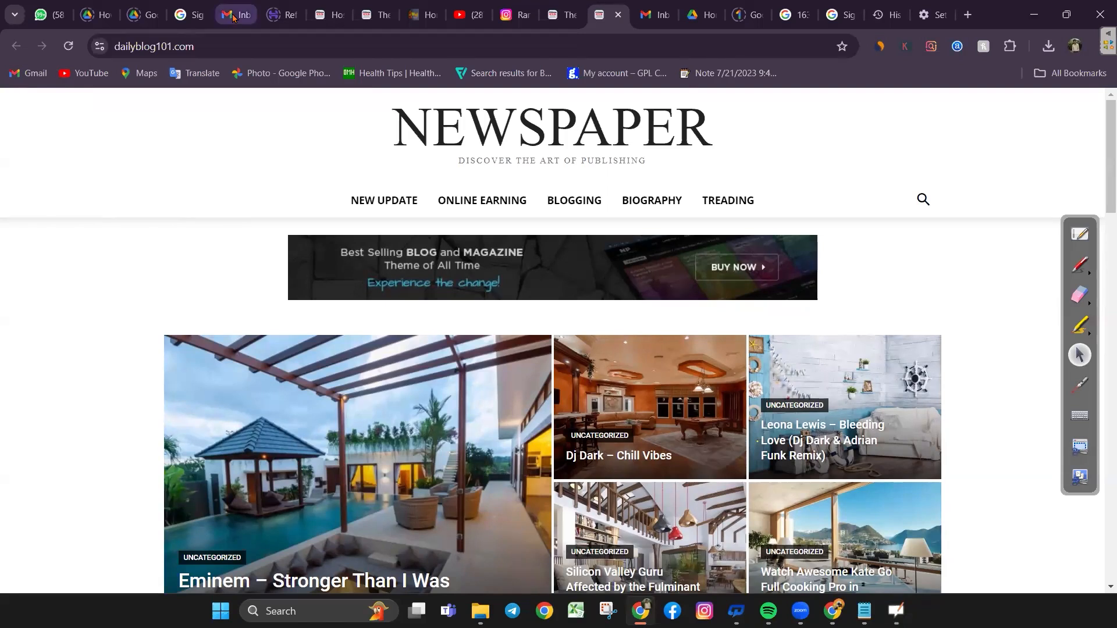
left_click(67, 50)
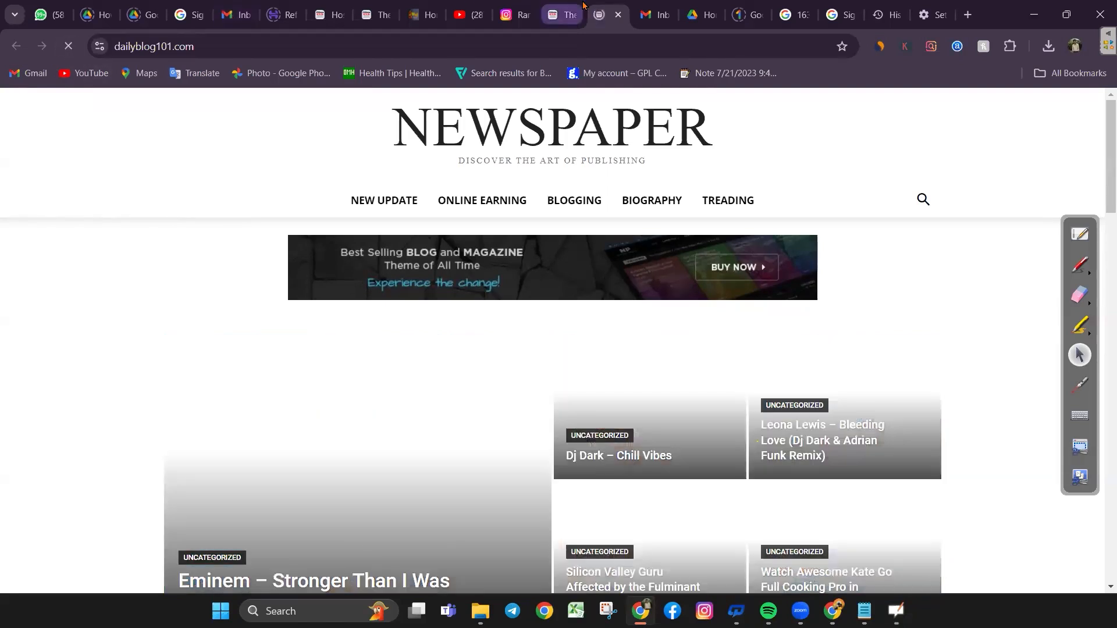
Return to the Newspaper theme panel and save the header settings with the uploaded logo and retina logo again
left_click(564, 12)
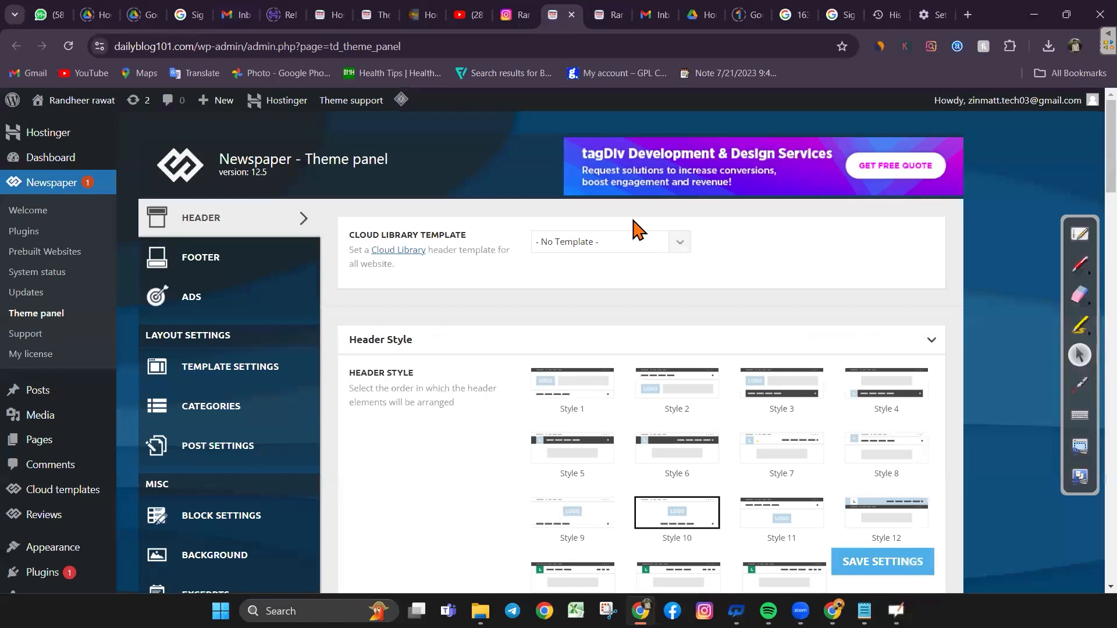
scroll(722, 445, "down", 10)
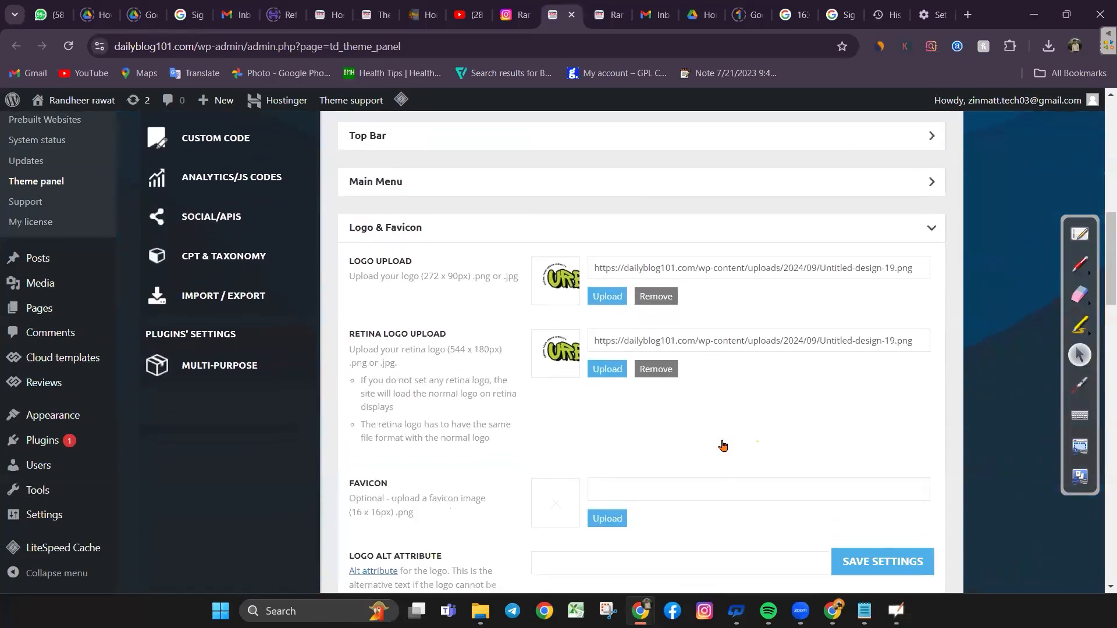
scroll(723, 445, "down", 3)
left_click(883, 562)
scroll(820, 299, "up", 6)
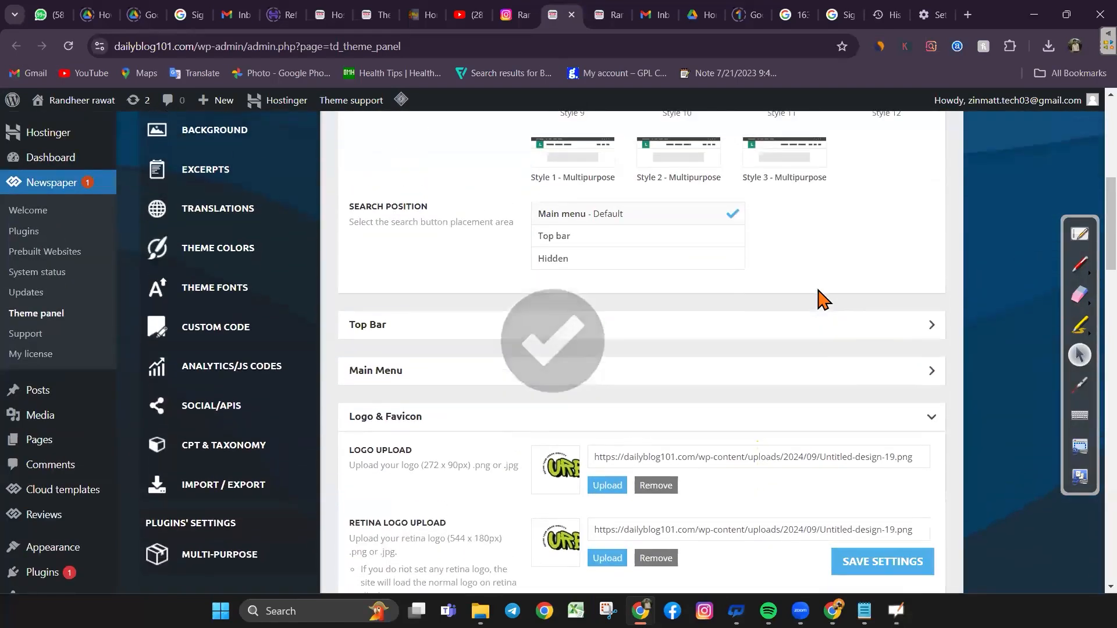
Switch to the dailyblog101.com homepage and reload it twice to check the logo in the header
left_click(605, 14)
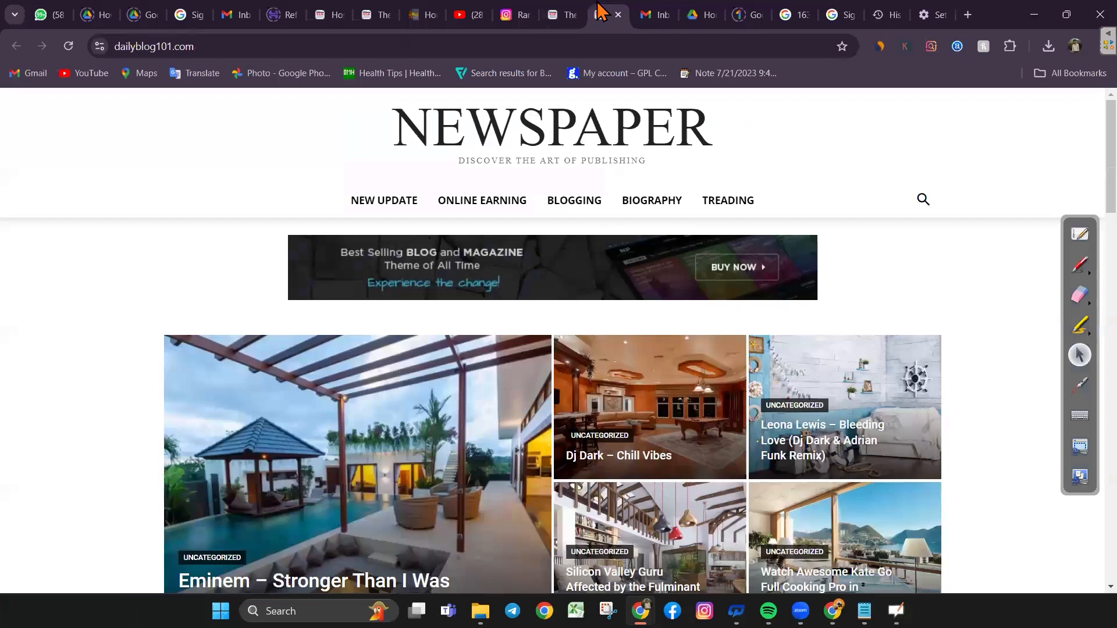
left_click(68, 47)
left_click(68, 46)
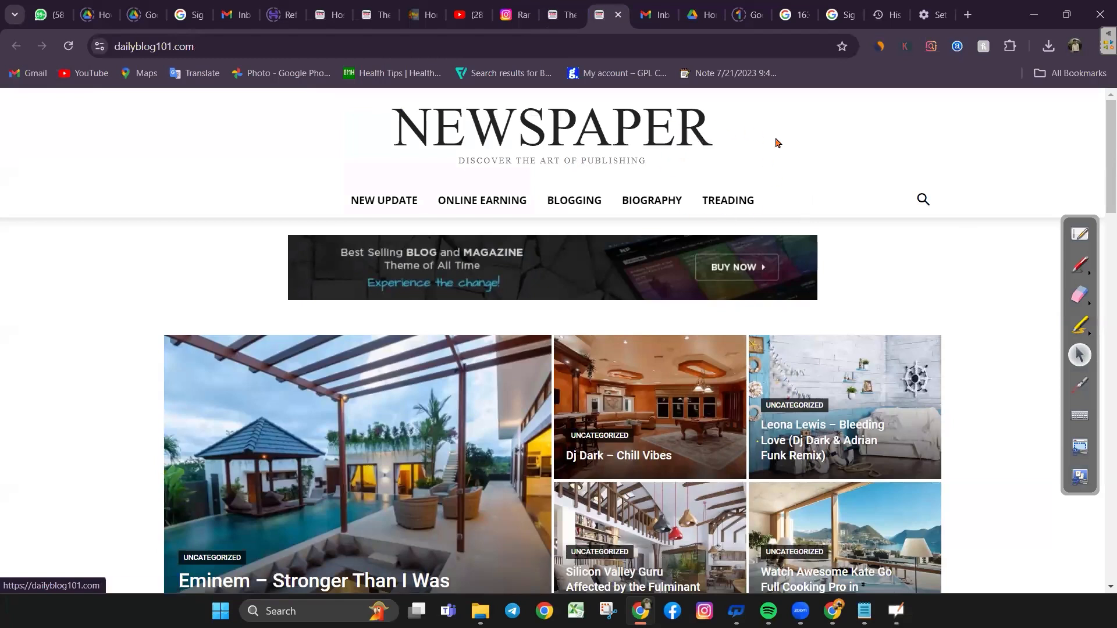
Open Chrome's history and delete the browsing history, cookies and cached files from the last hour
key("ctrl+h")
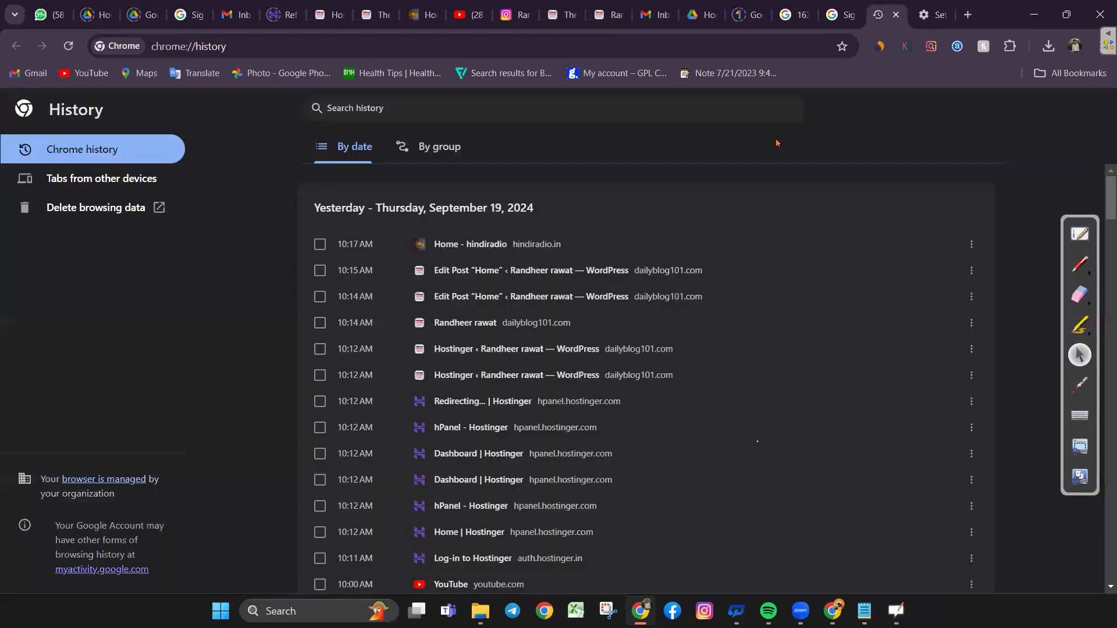
left_click(125, 214)
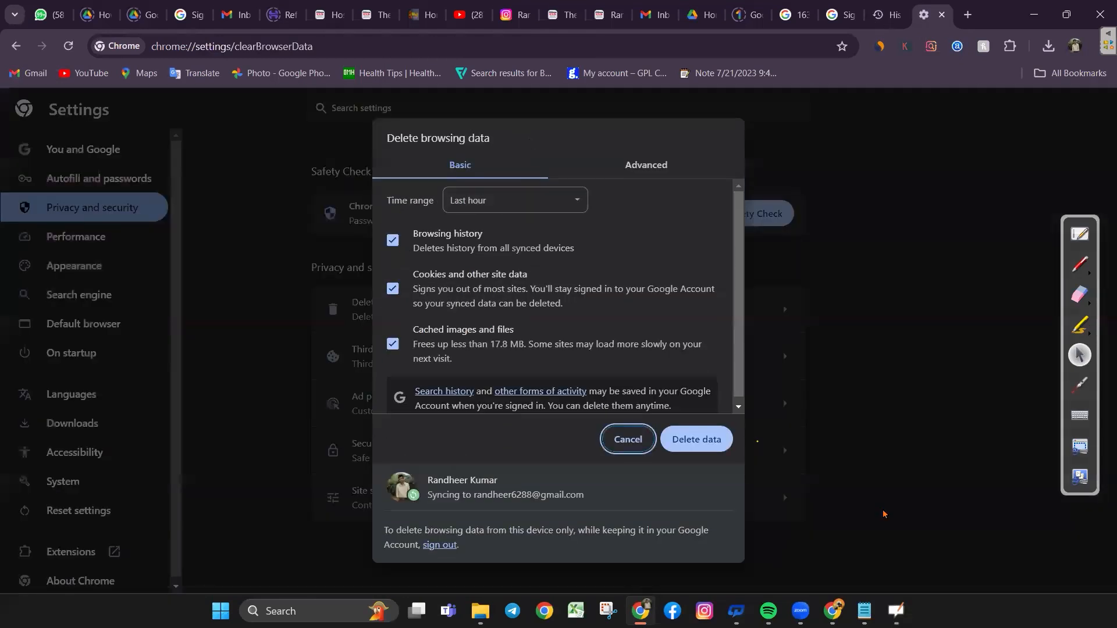
scroll(596, 321, "down", 1)
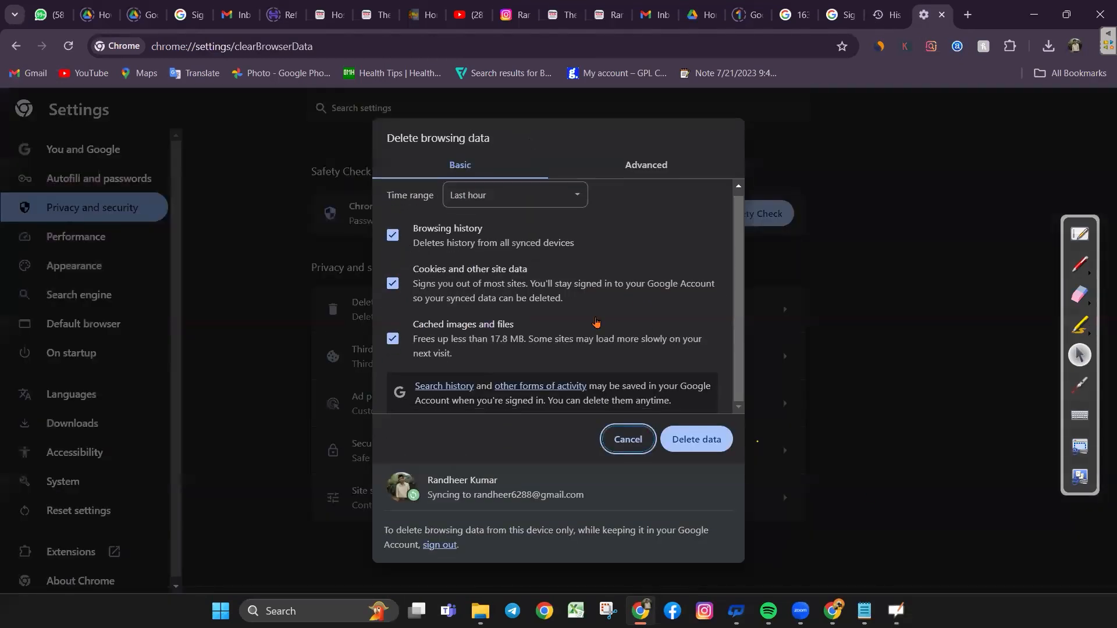
left_click(677, 440)
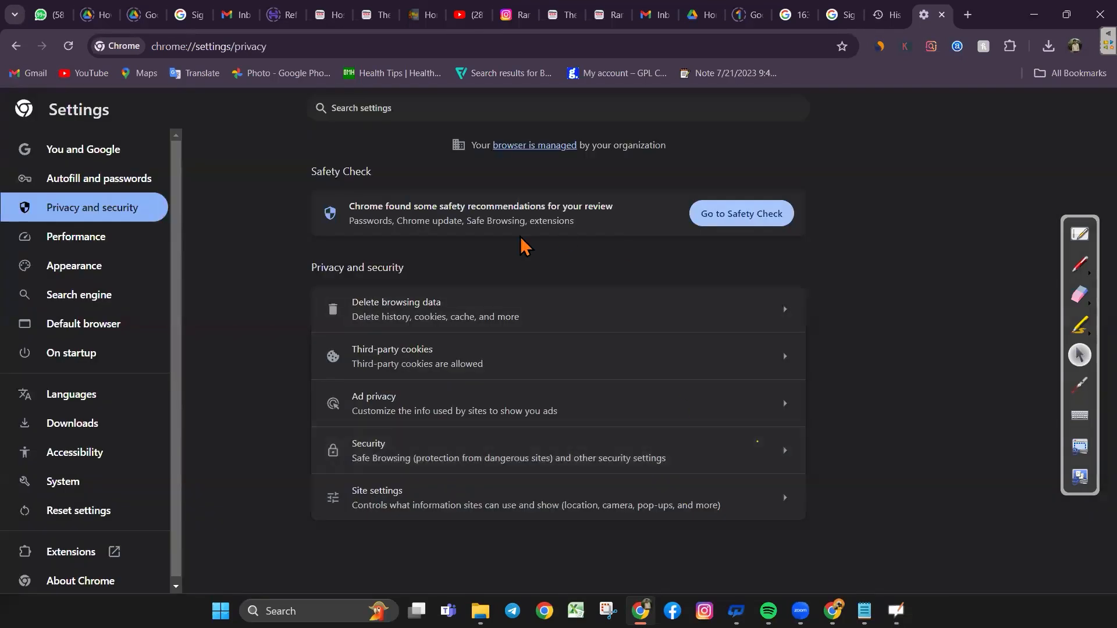
Delete browsing data twice with the Advanced options, including download history and autofill form data, with the time range set to Last hour
left_click(381, 316)
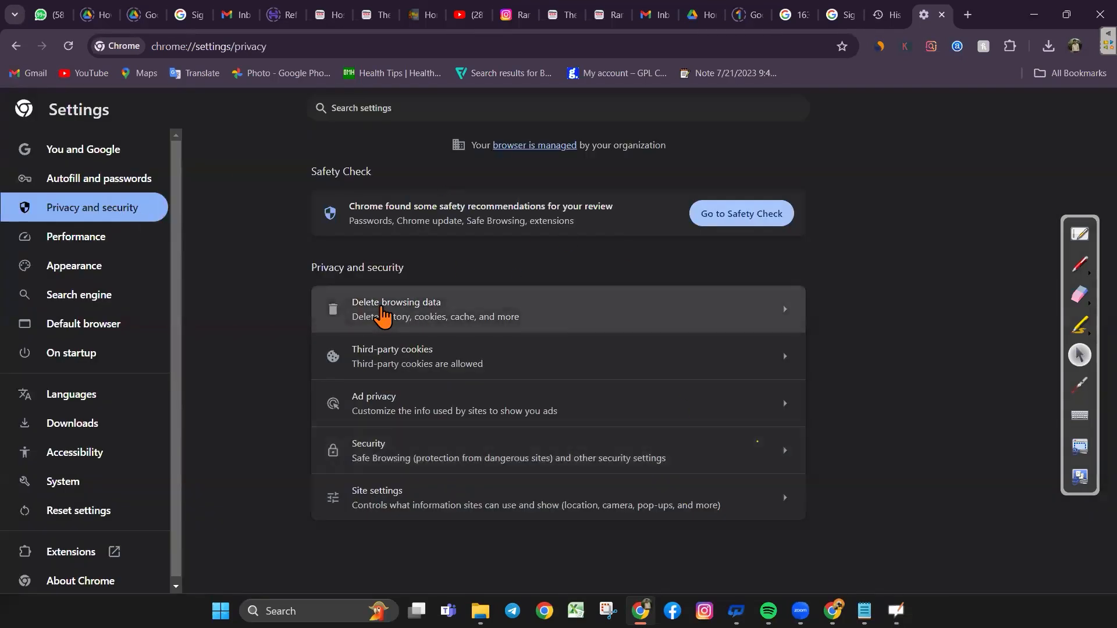
left_click(662, 165)
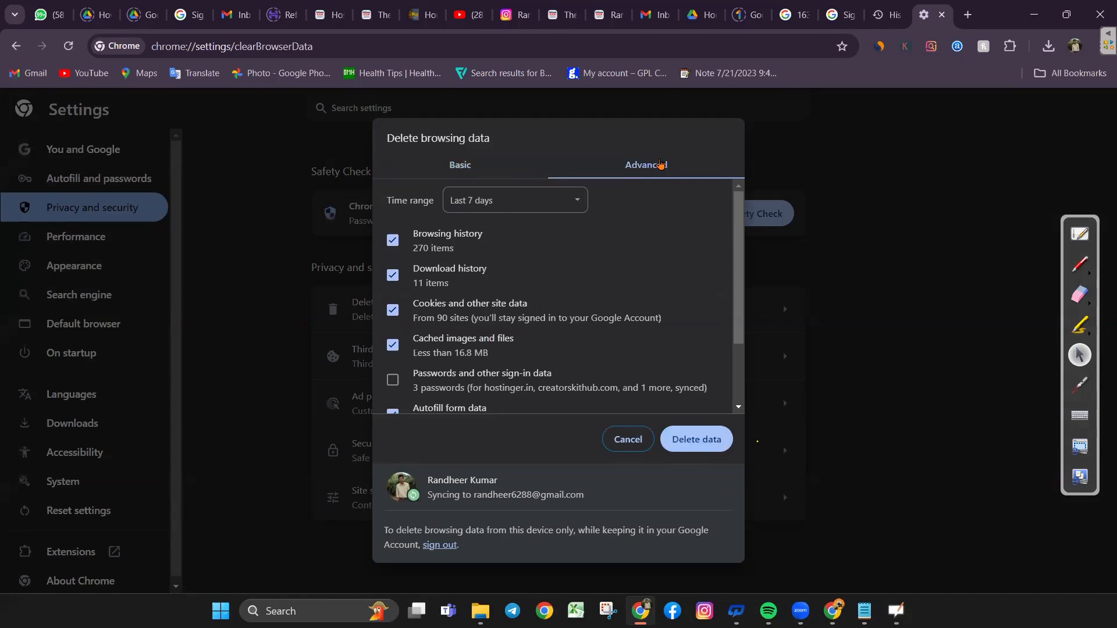
left_click(530, 208)
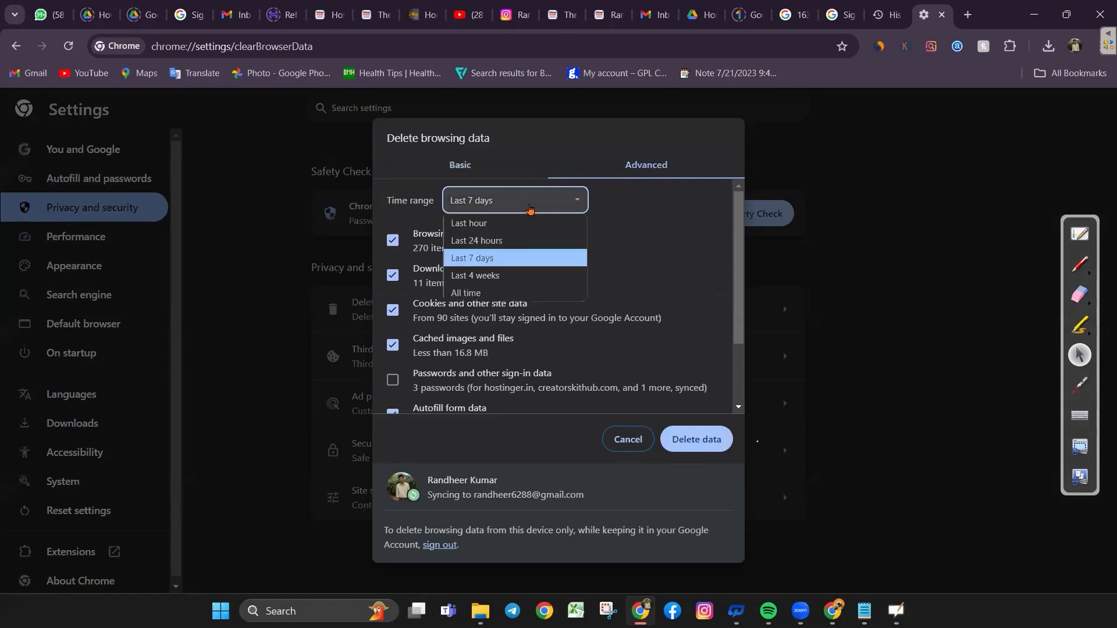
left_click(496, 226)
left_click(713, 438)
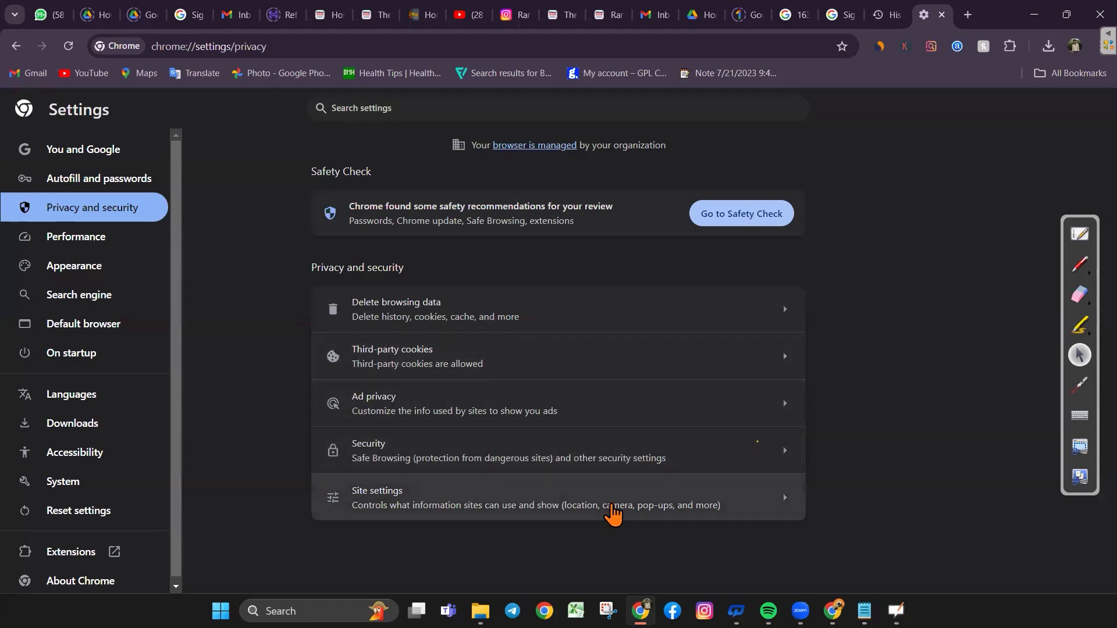
left_click(780, 314)
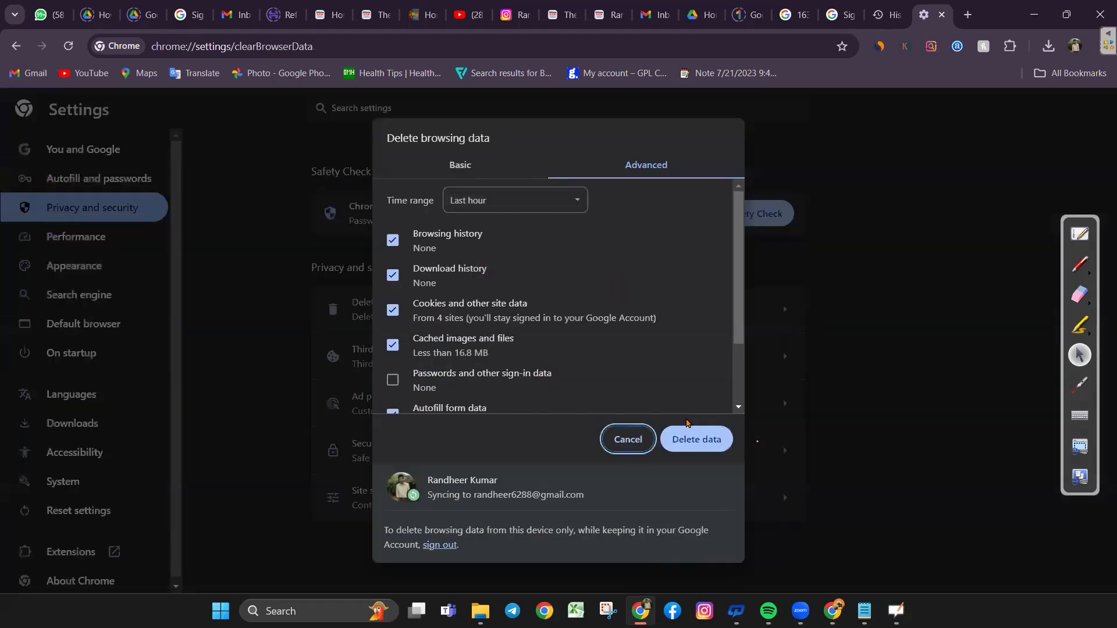
left_click(689, 439)
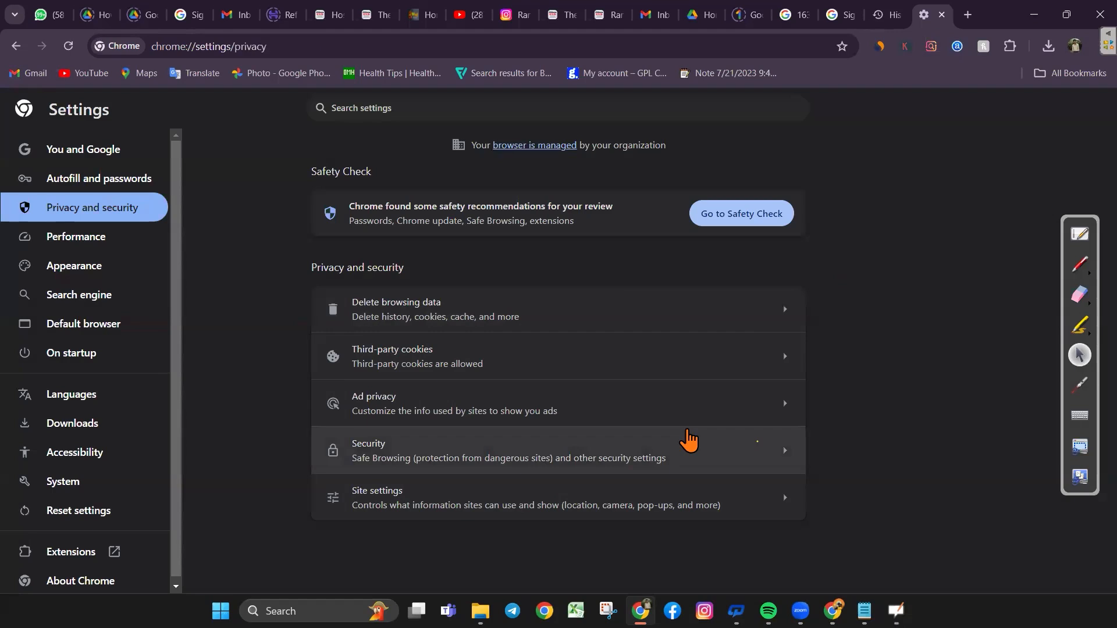
Reload the dailyblog101.com homepage after the Advanced data deletion and compare its header with the theme panel settings
left_click(609, 14)
left_click(67, 46)
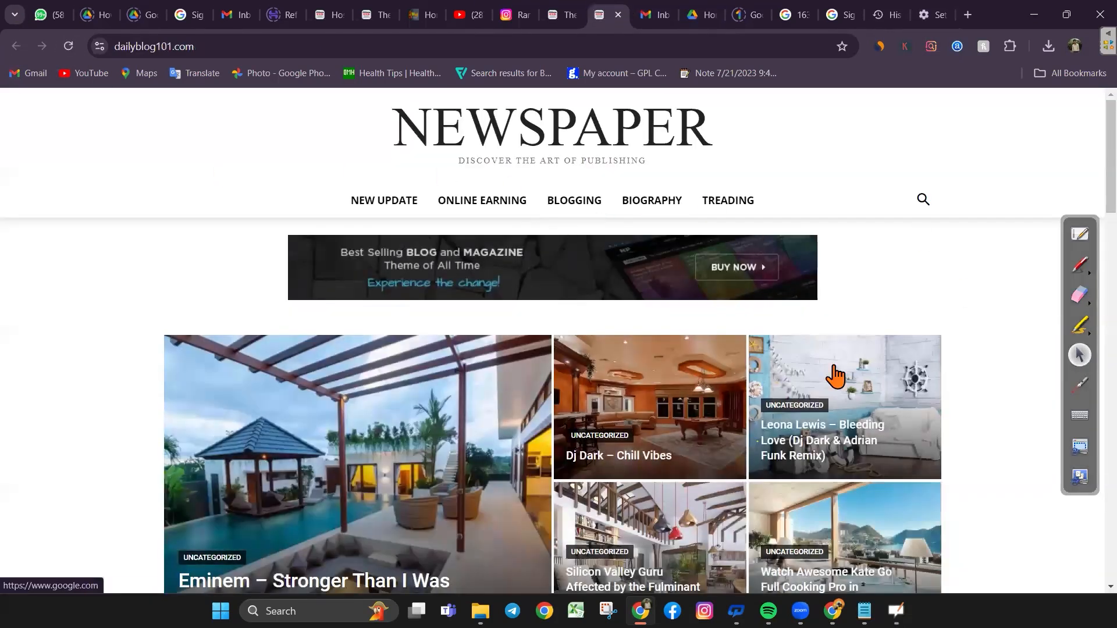
left_click(557, 10)
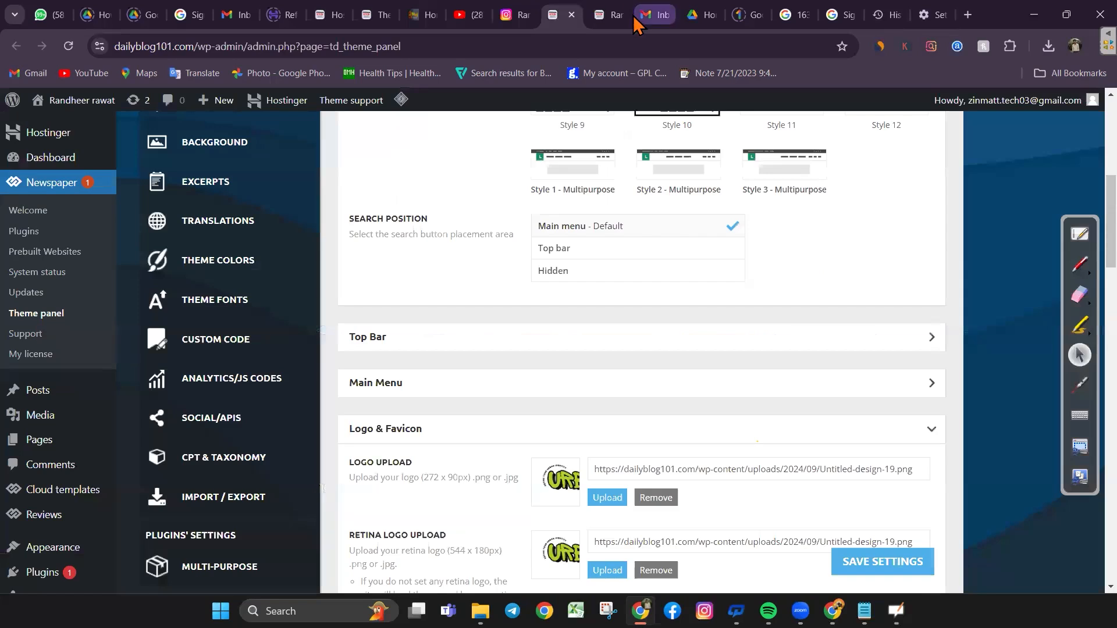
left_click(627, 19)
Load the live site from the theme panel's Visit Site link in another tab, then close that tab and return to the homepage
left_click(560, 14)
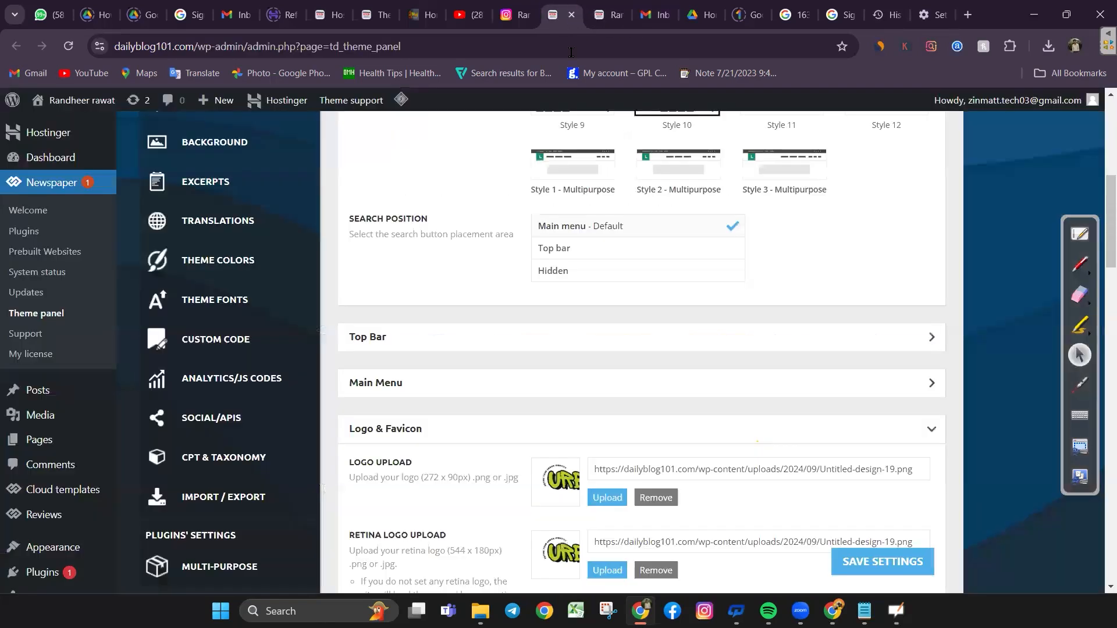
scroll(564, 195, "up", 10)
mouse_move(76, 100)
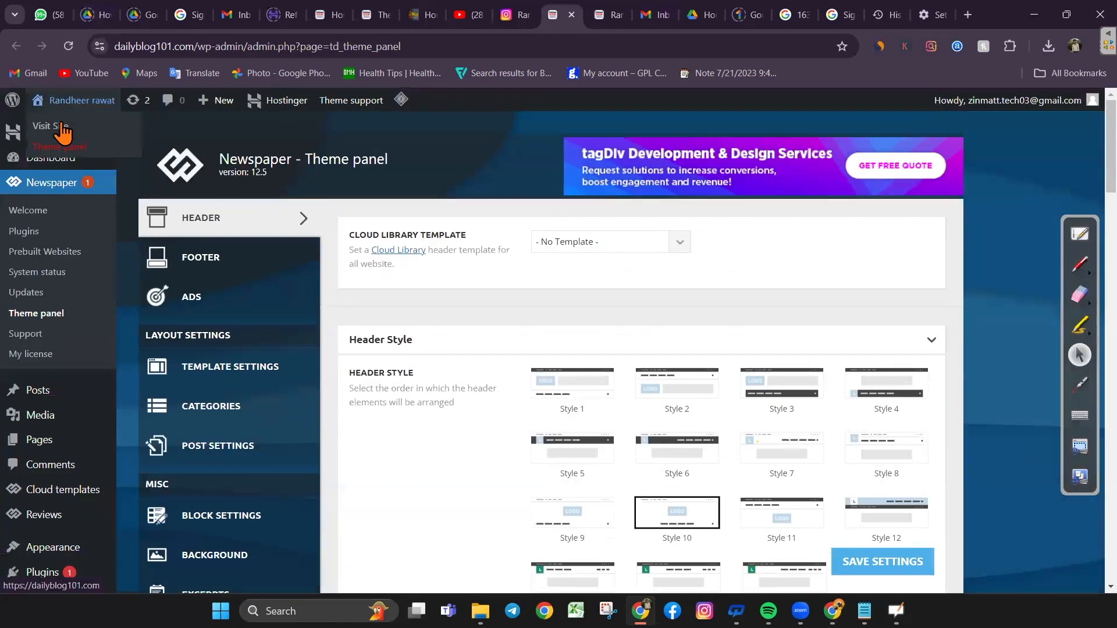
left_click_drag(51, 126, 652, 12)
left_click(654, 11)
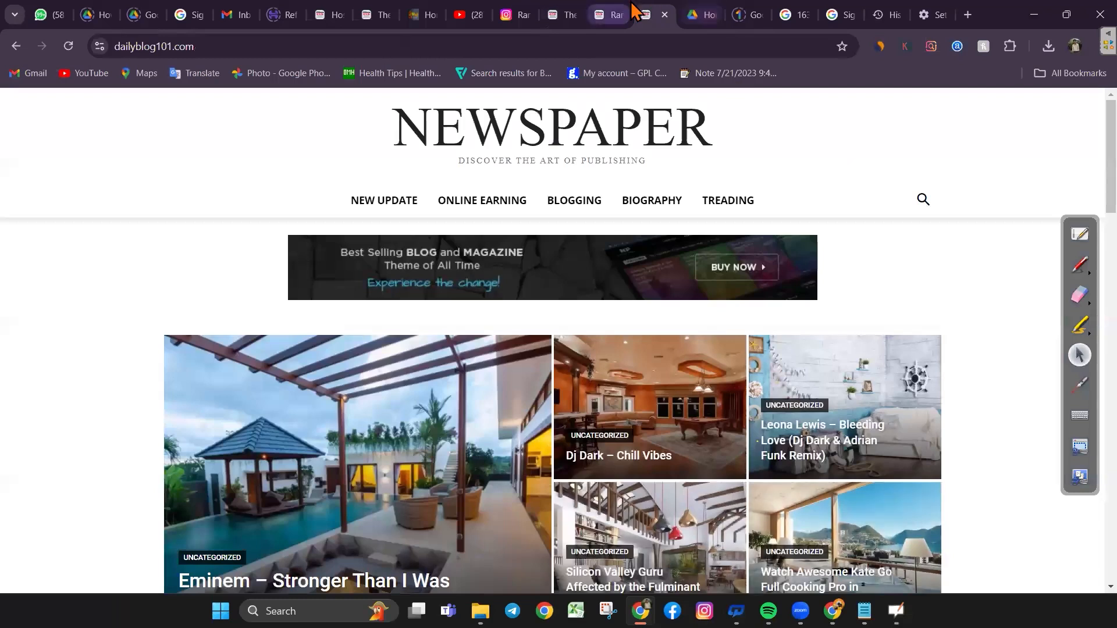
left_click(665, 14)
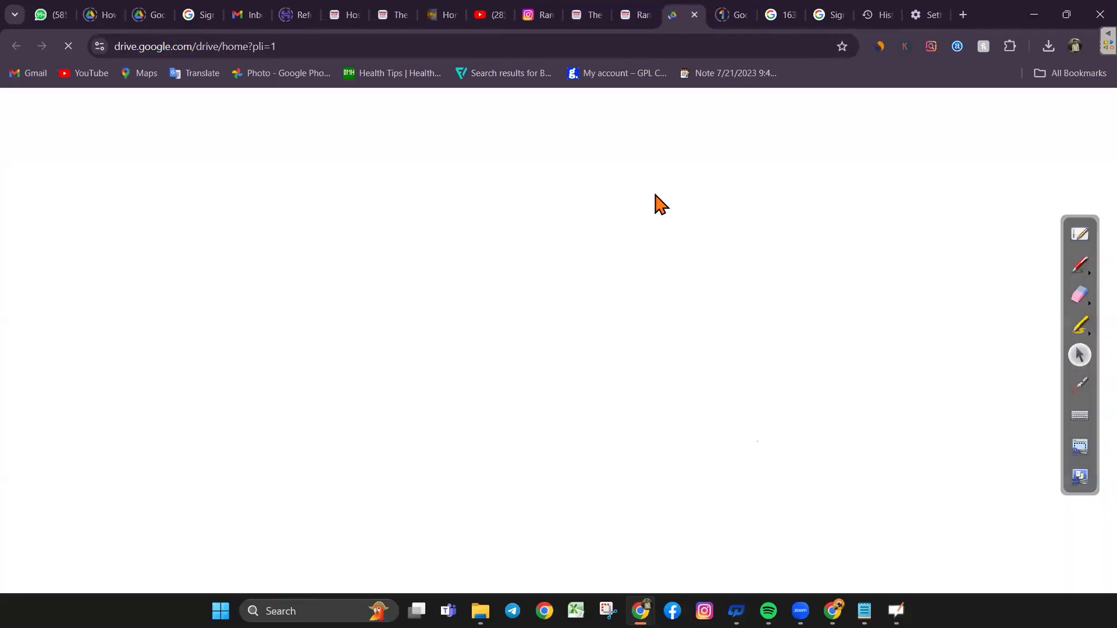
left_click(638, 10)
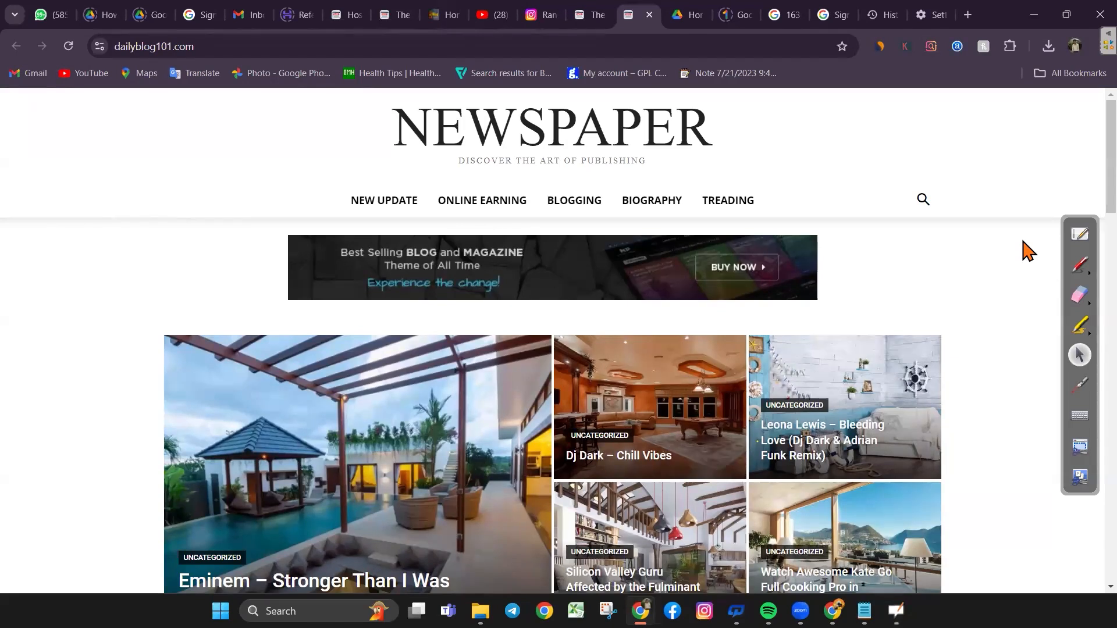
Open the Footer section of the theme panel and keep its Cloud Library template at No Template
left_click(741, 299)
mouse_move(640, 610)
left_click(601, 6)
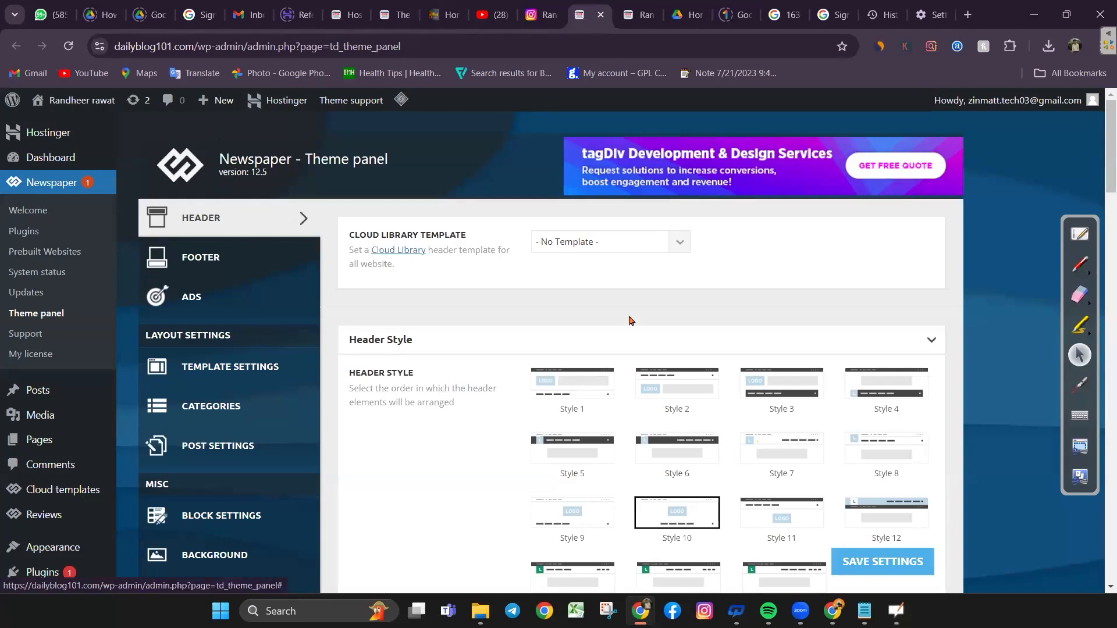
left_click(267, 285)
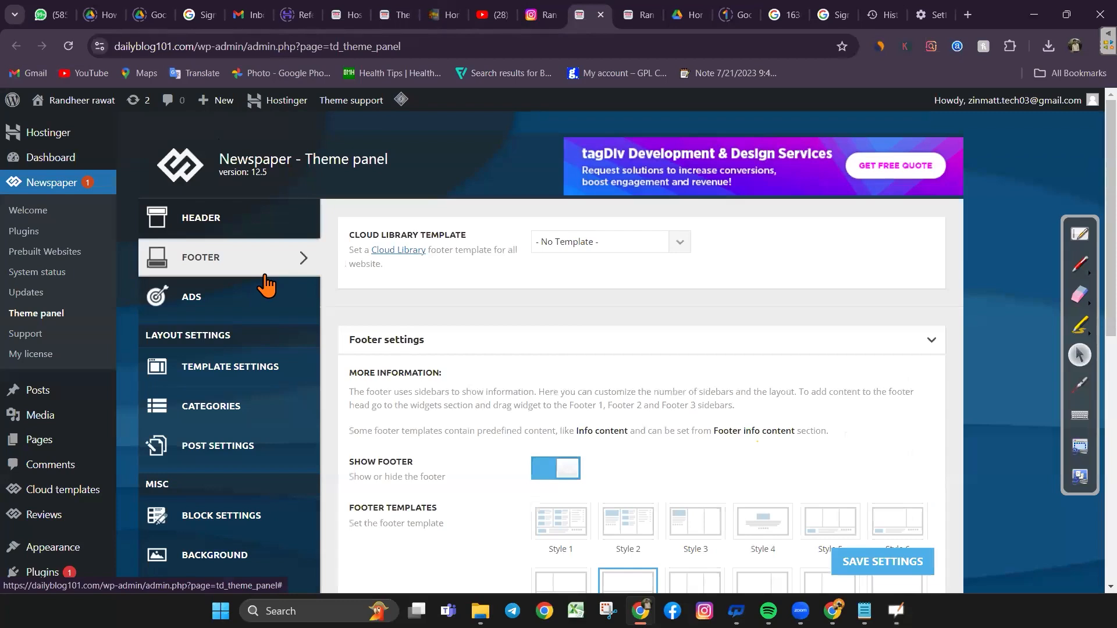
left_click(680, 244)
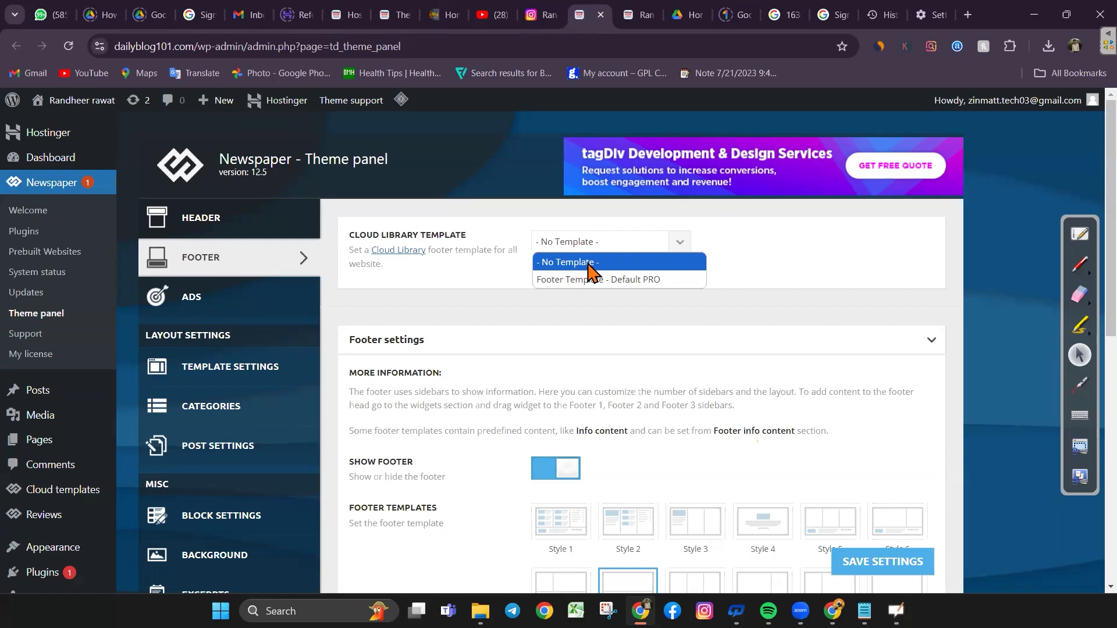
left_click(588, 265)
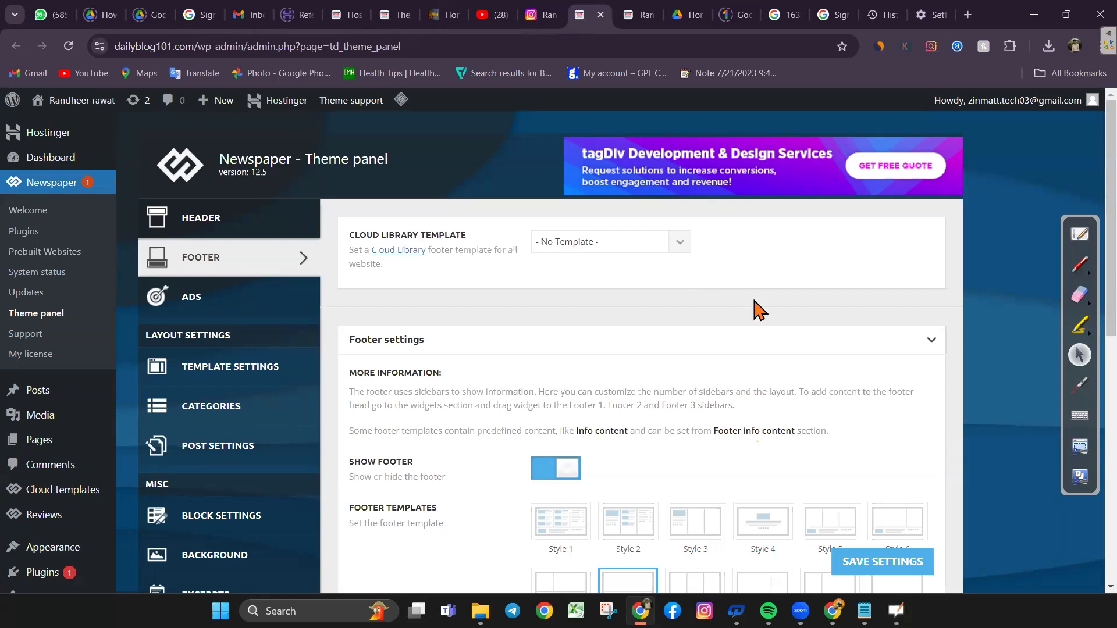
Outline the footer template styles with the red pen, circle Style 8, and erase the markings
scroll(756, 309, "down", 4)
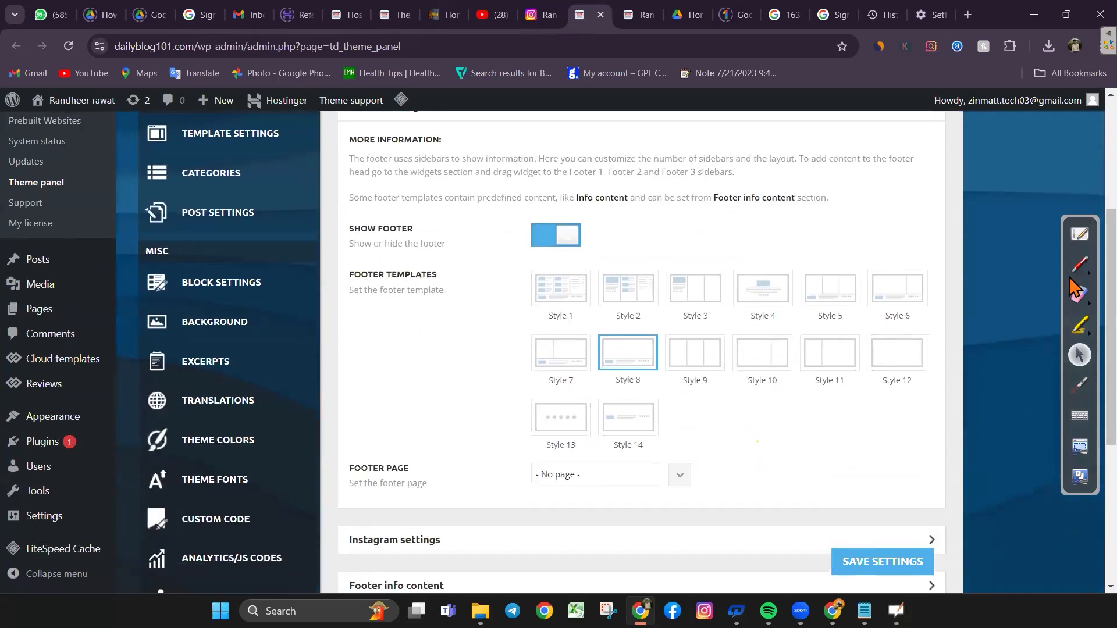
left_click(1077, 269)
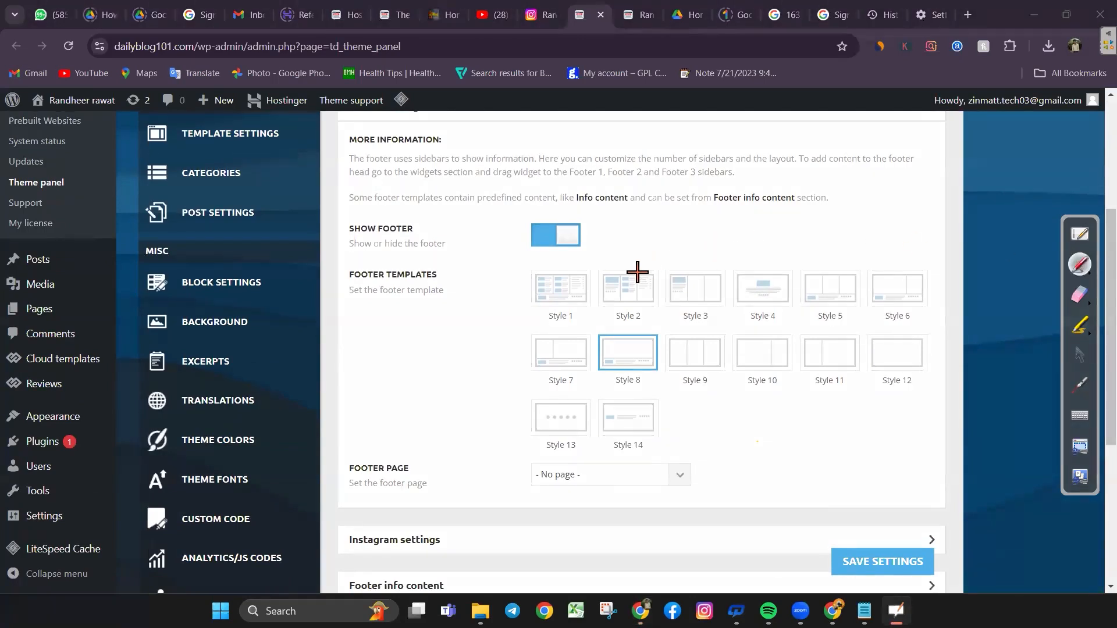
mouse_move(529, 252)
left_mouse_down()
mouse_move(484, 296)
mouse_move(475, 474)
mouse_move(702, 449)
mouse_move(907, 452)
left_mouse_up()
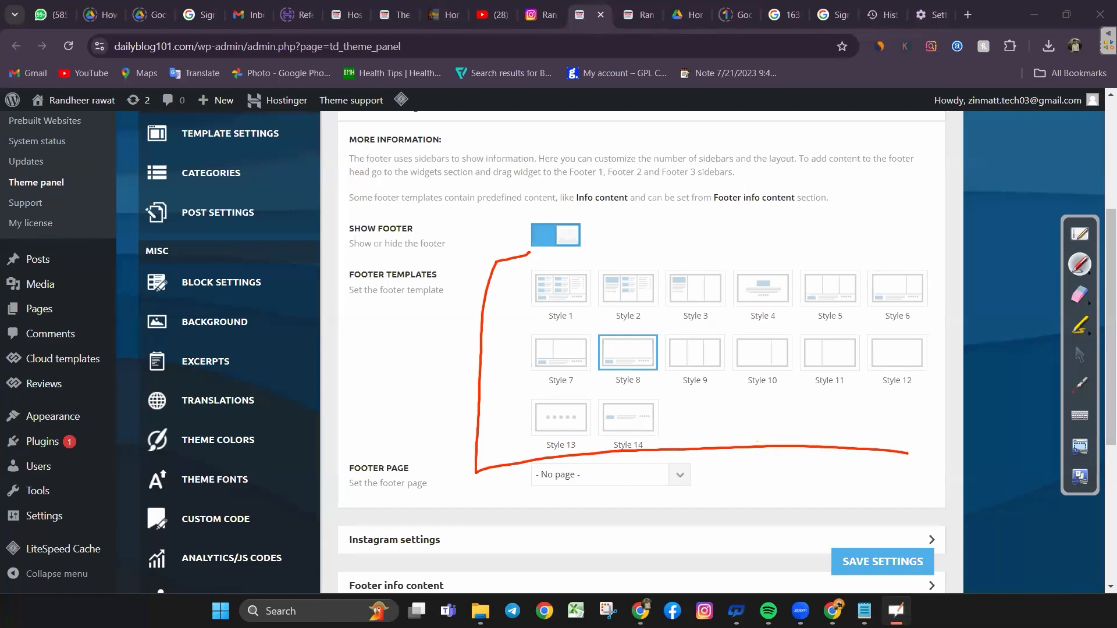
mouse_move(925, 393)
left_mouse_down()
mouse_move(937, 249)
mouse_move(530, 240)
left_mouse_up()
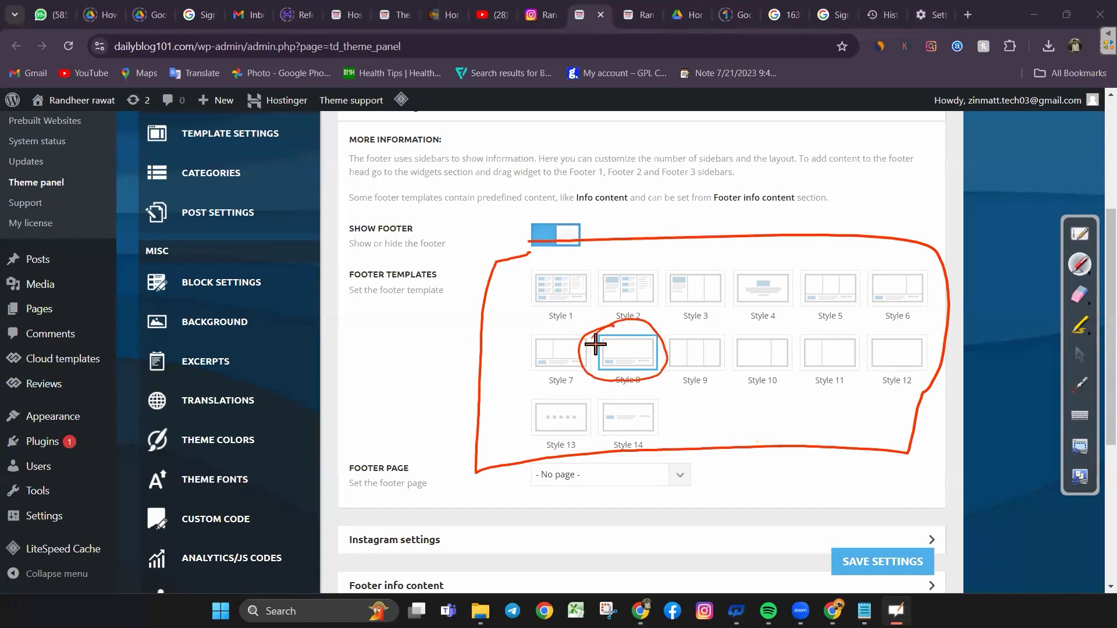
left_click(1079, 293)
mouse_move(672, 274)
left_mouse_down()
mouse_move(485, 262)
mouse_move(482, 364)
mouse_move(516, 448)
mouse_move(855, 466)
mouse_move(892, 436)
mouse_move(826, 260)
mouse_move(541, 332)
mouse_move(665, 352)
mouse_move(912, 327)
left_mouse_up()
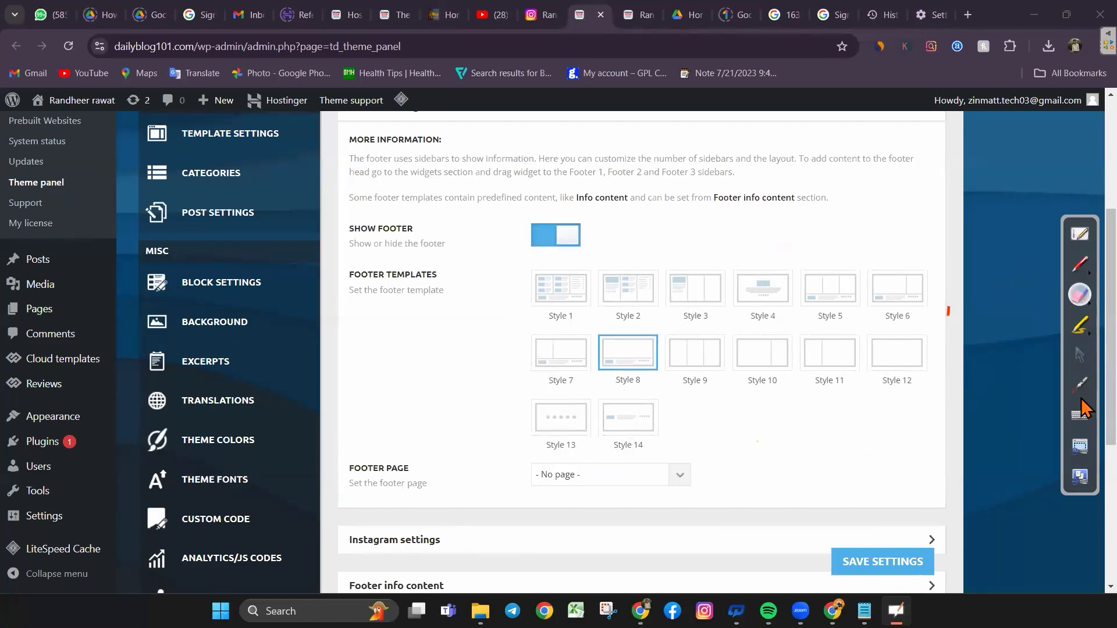
left_click(1077, 357)
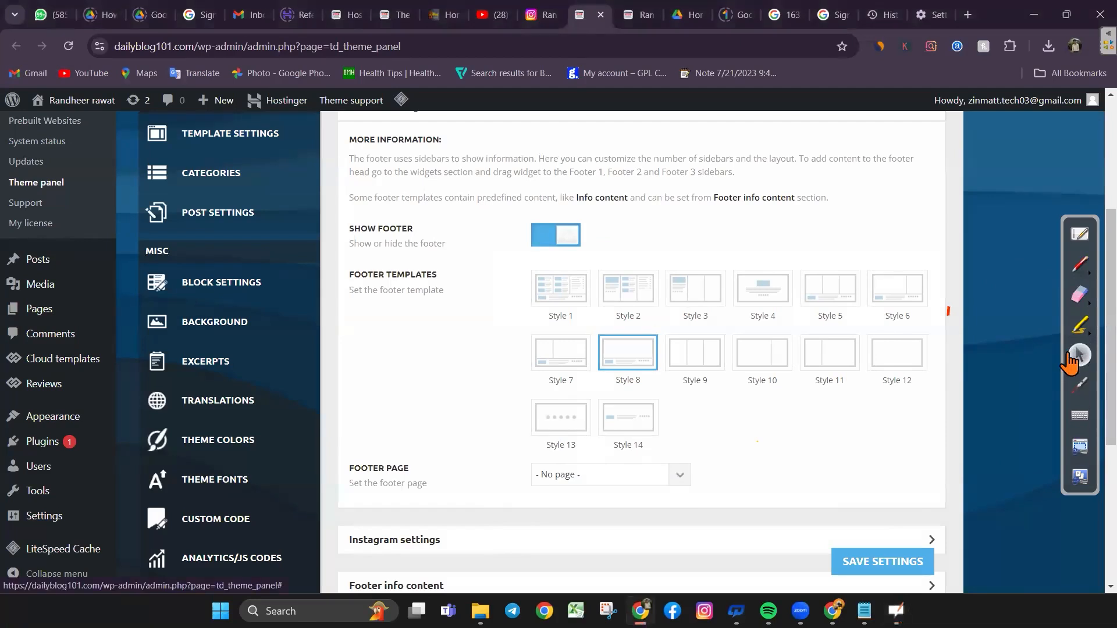
Expand the footer's Instagram settings to review the available options, then collapse the section
scroll(640, 349, "down", 4)
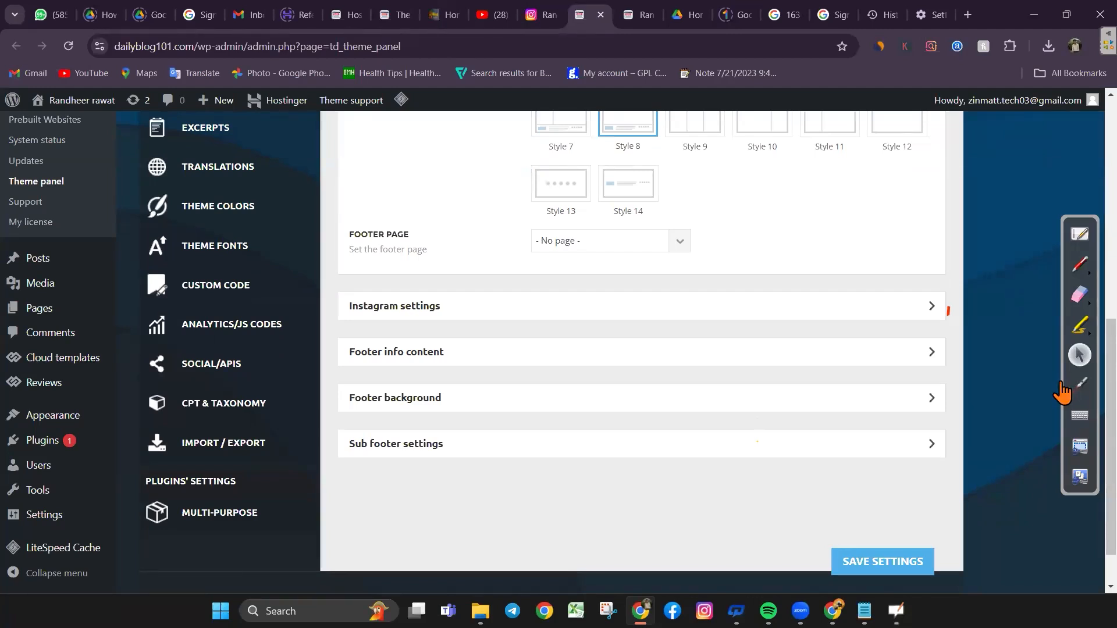
left_click_drag(1111, 301, 1110, 352)
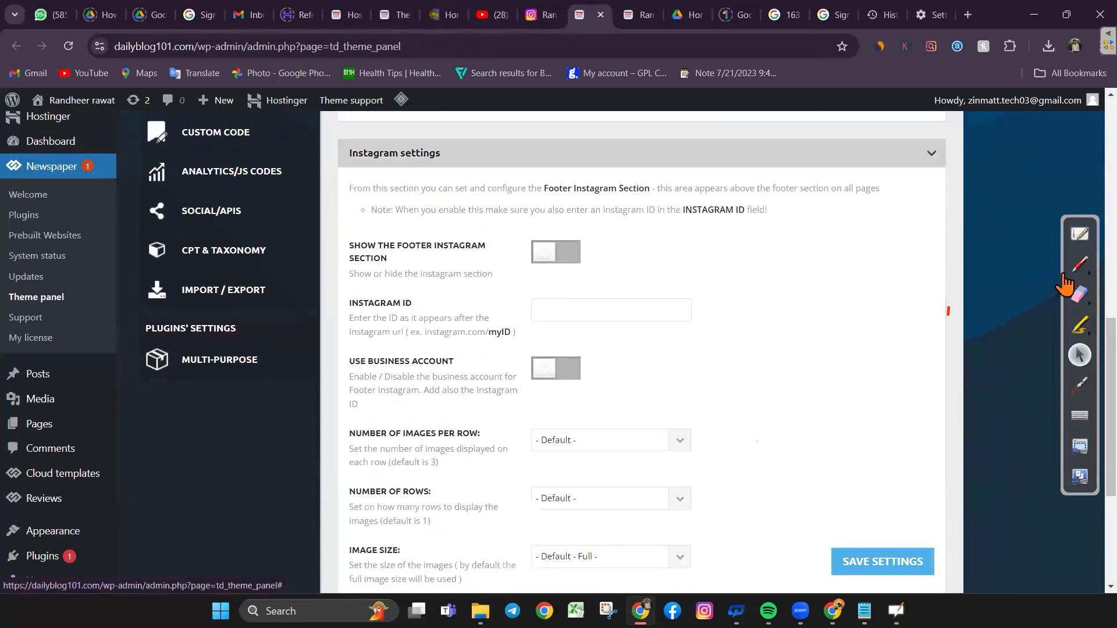
left_click(931, 153)
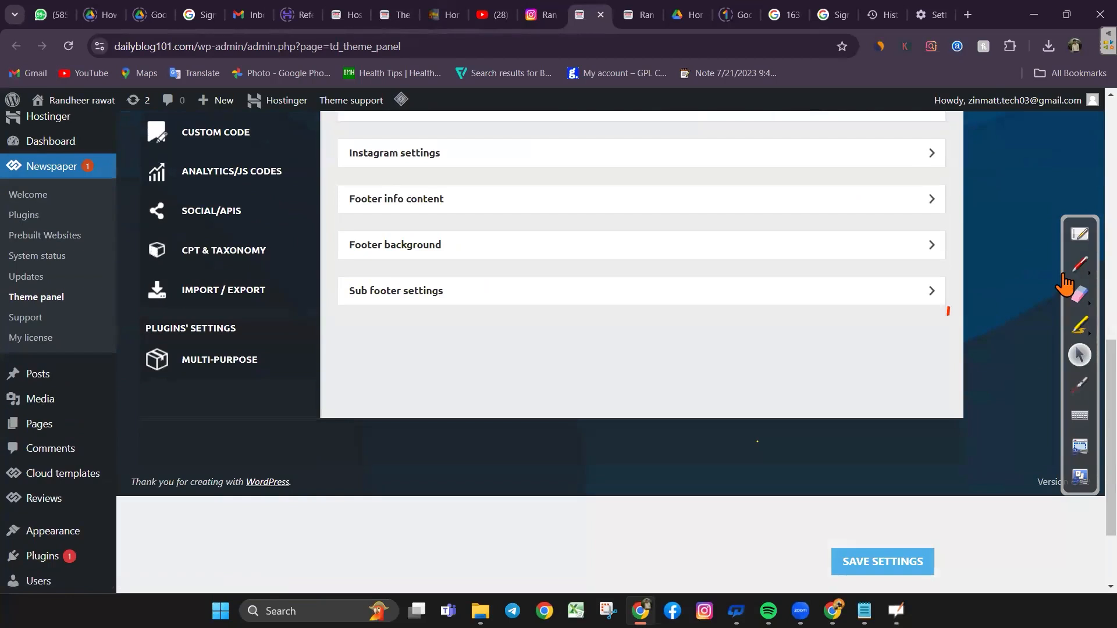
Expand the Footer info content section and review its footer logo, text, email address and social icon settings
left_click(931, 199)
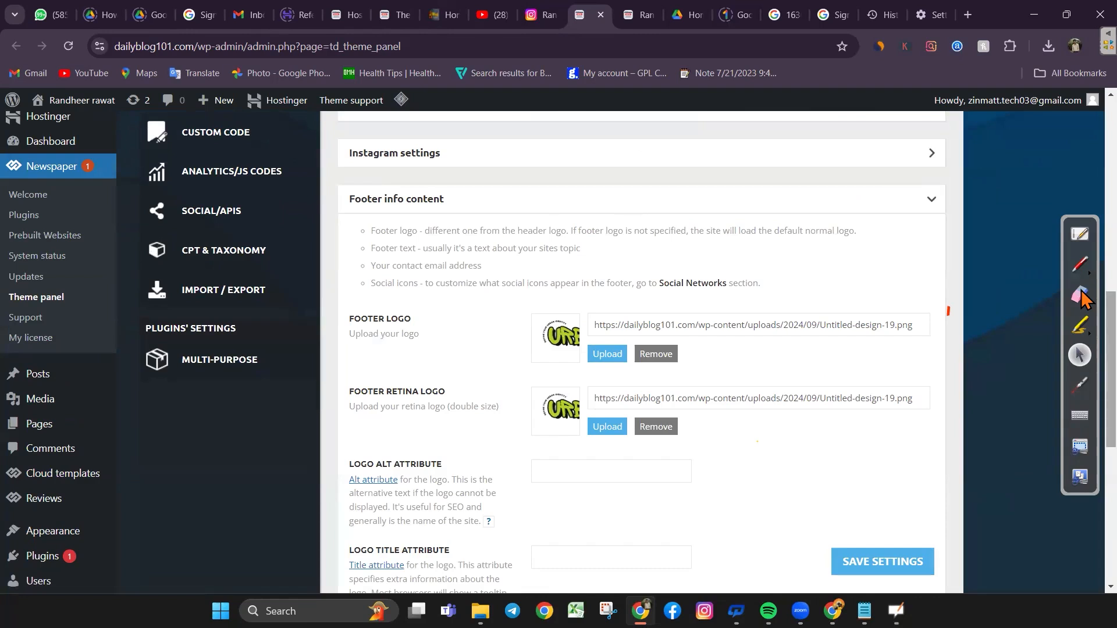
scroll(640, 349, "down", 3)
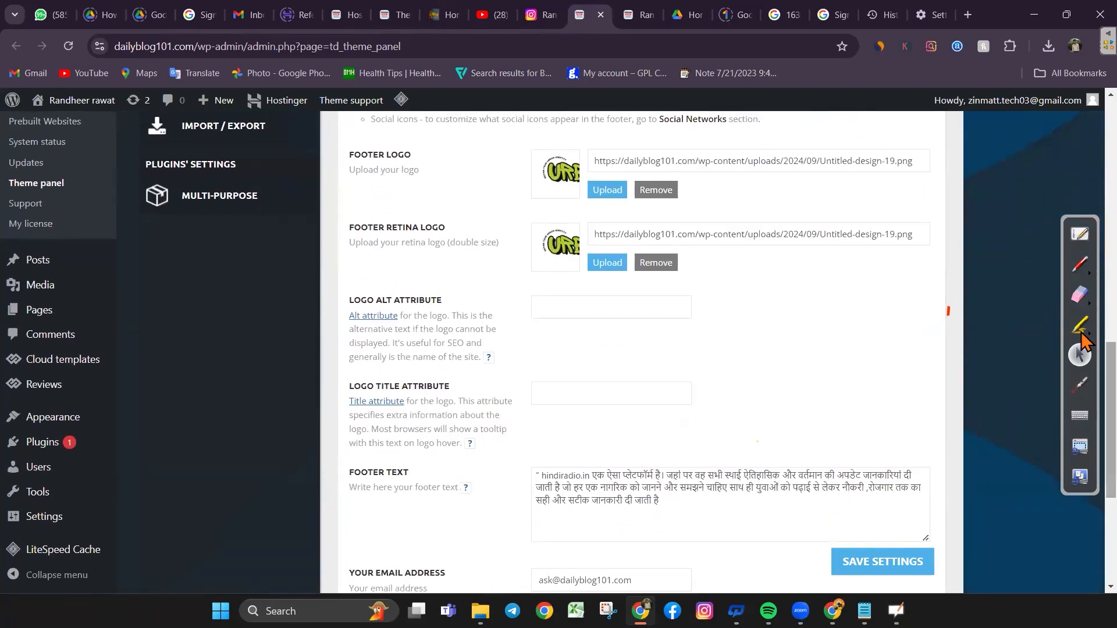
scroll(1067, 355, "up", 2)
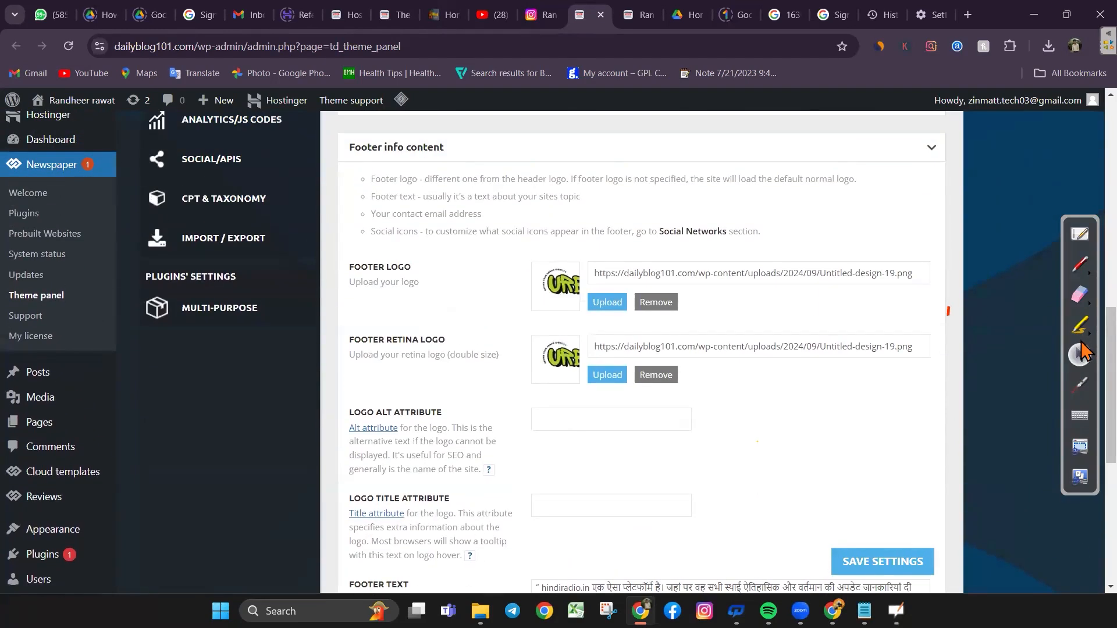
scroll(1068, 352, "down", 1)
scroll(1081, 407, "down", 3)
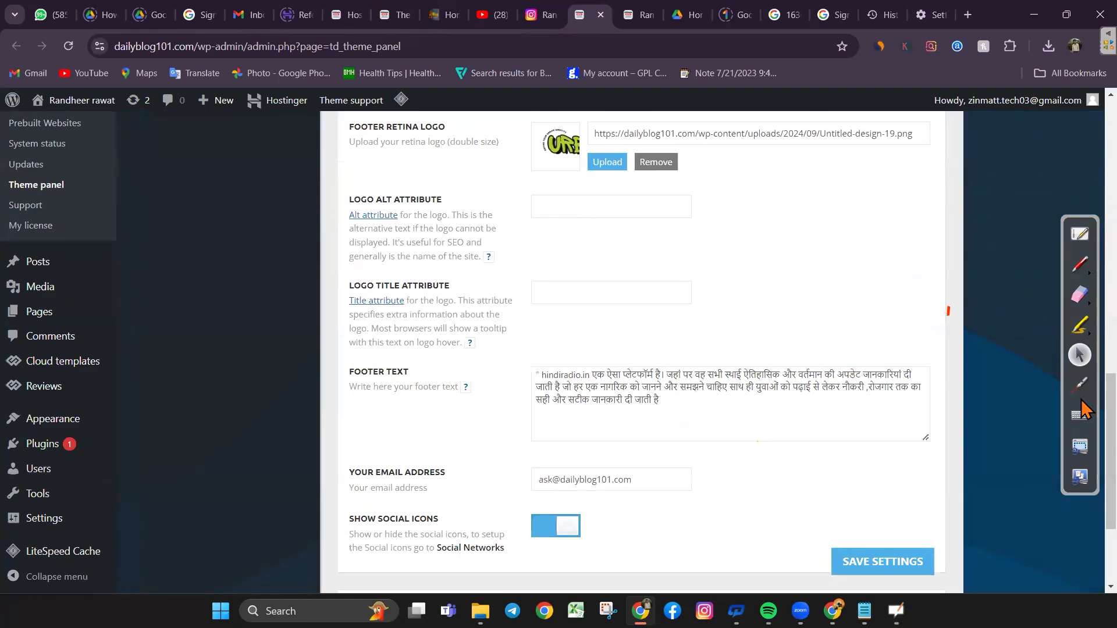
Circle the Footer Text setting with the red pen and erase the marking
left_click(1080, 265)
mouse_move(387, 352)
left_mouse_down()
mouse_move(425, 352)
mouse_move(405, 454)
mouse_move(915, 447)
left_mouse_up()
mouse_move(930, 366)
left_mouse_down()
mouse_move(599, 329)
mouse_move(391, 355)
left_mouse_up()
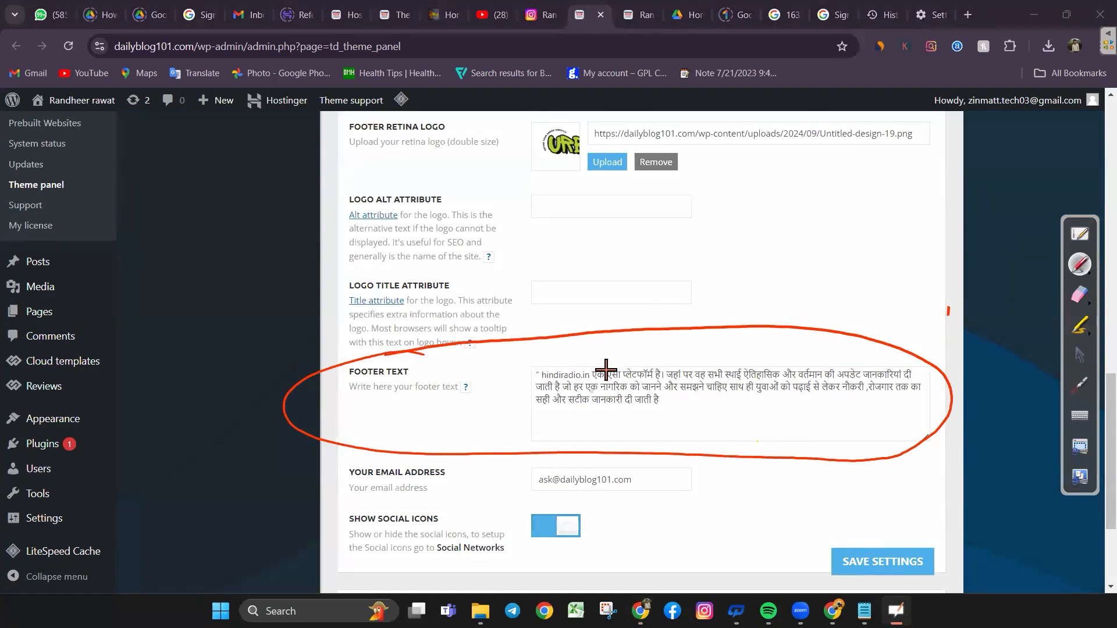
left_click(1079, 355)
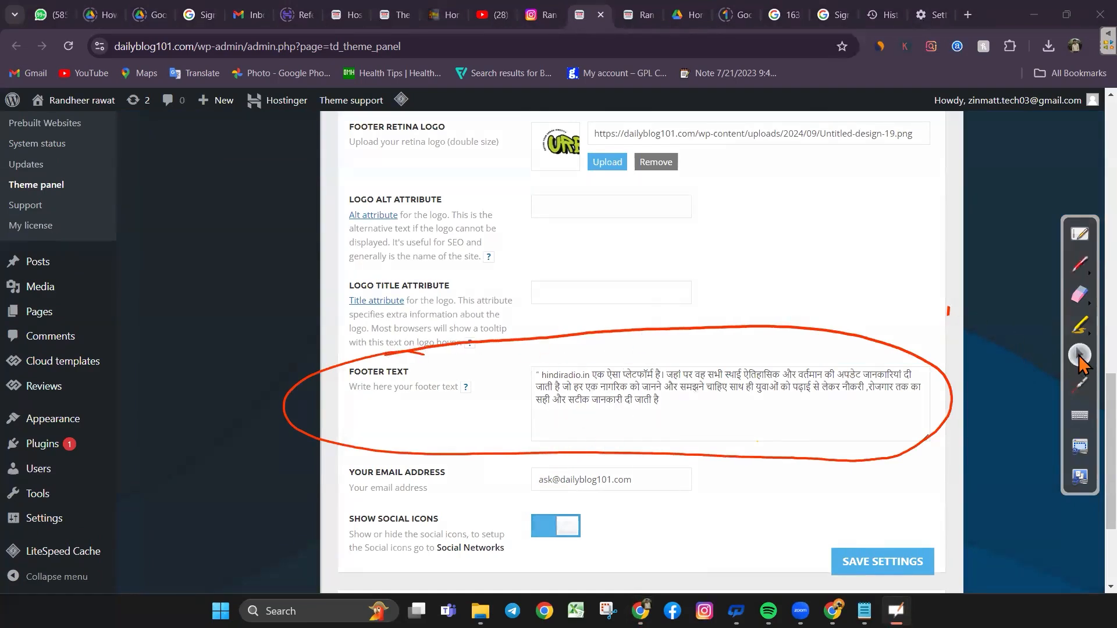
left_click(1079, 295)
mouse_move(843, 318)
left_mouse_down()
mouse_move(361, 406)
mouse_move(406, 473)
mouse_move(917, 471)
mouse_move(788, 345)
left_mouse_up()
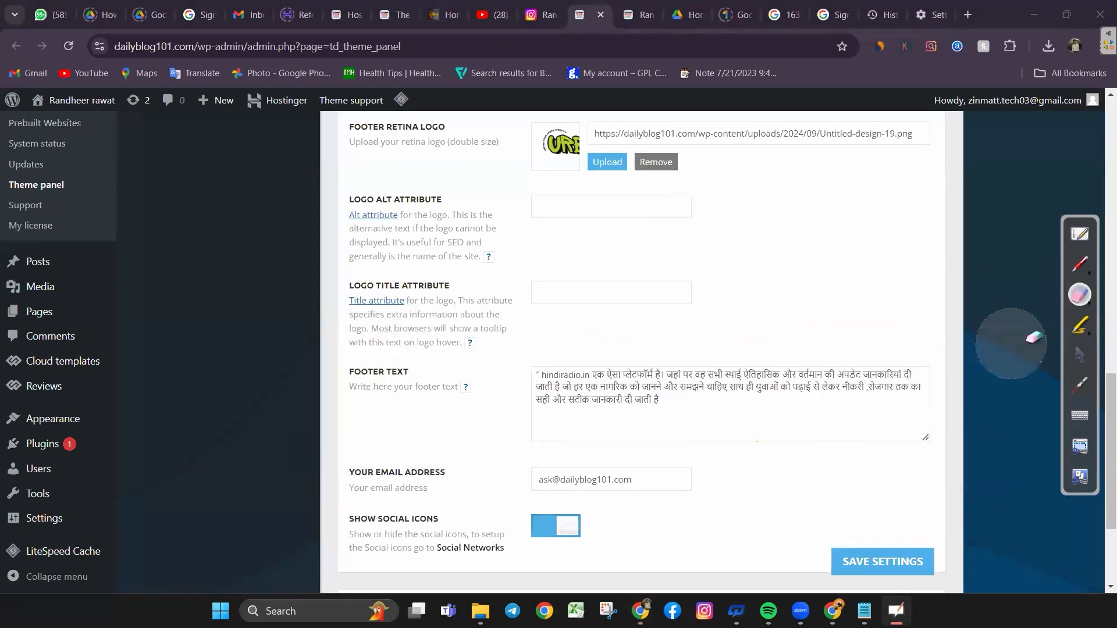
left_click(1079, 353)
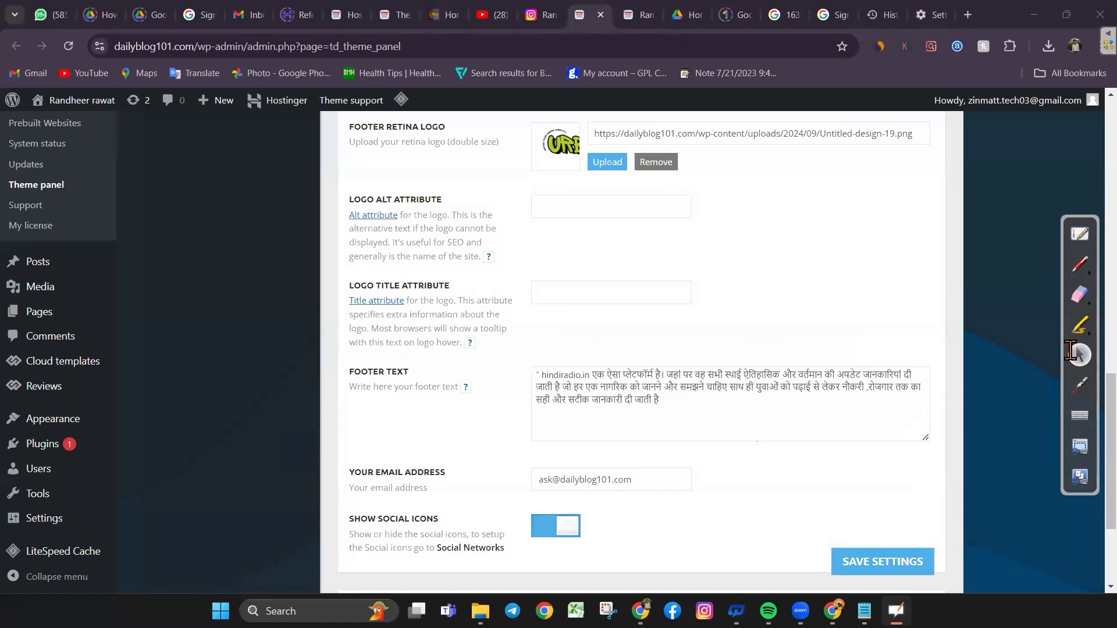
Switch to the open hindiradio.in site and view its footer as an example
left_click(442, 15)
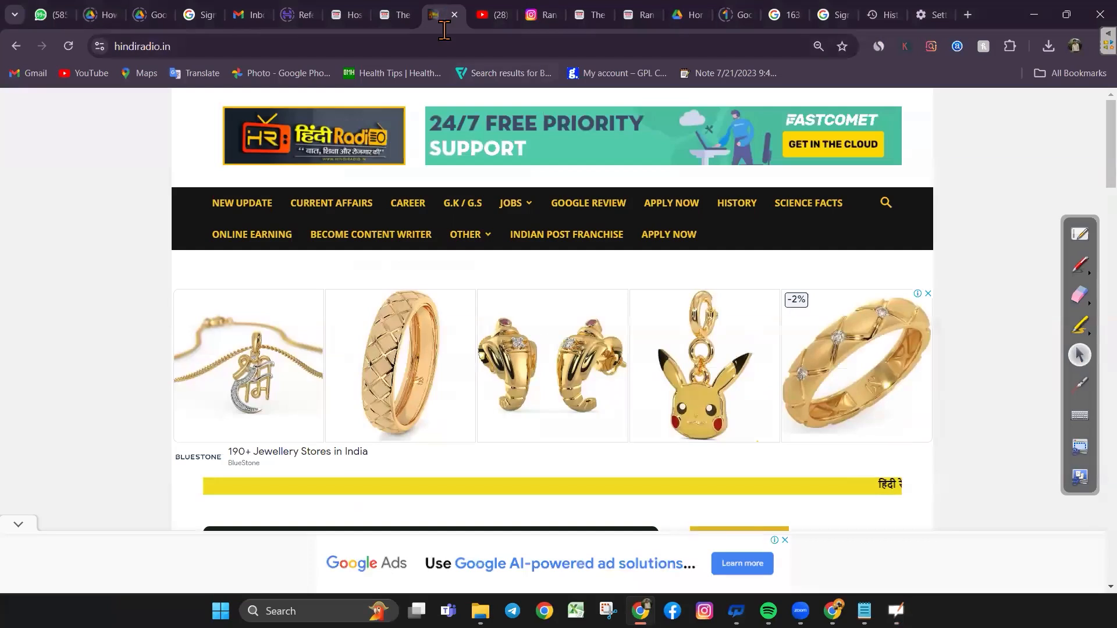
scroll(558, 349, "down", 10)
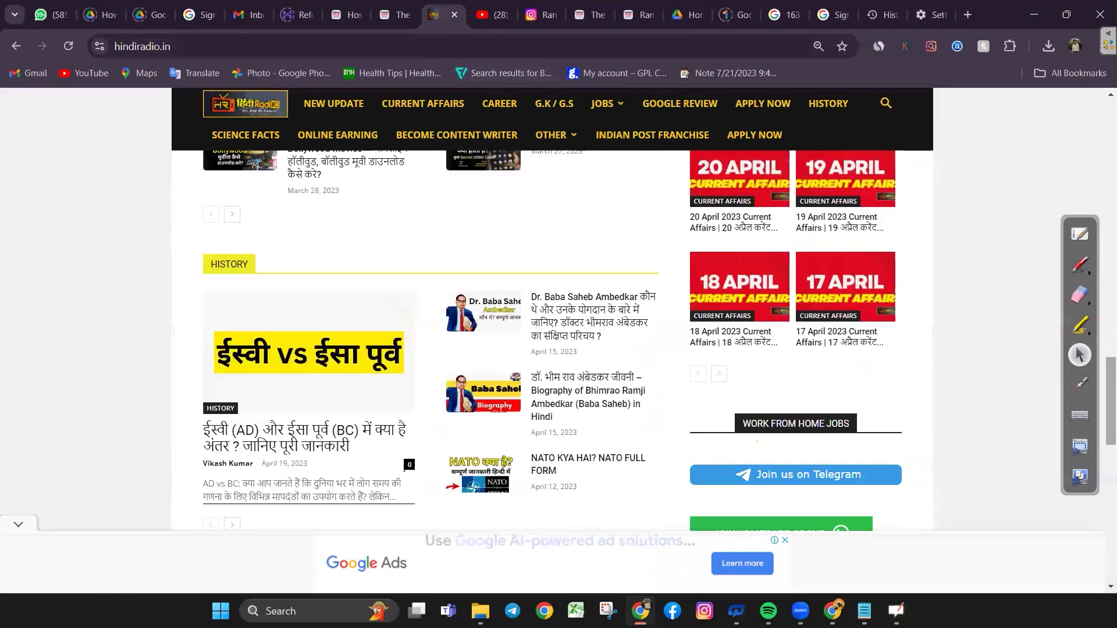
scroll(559, 349, "down", 10)
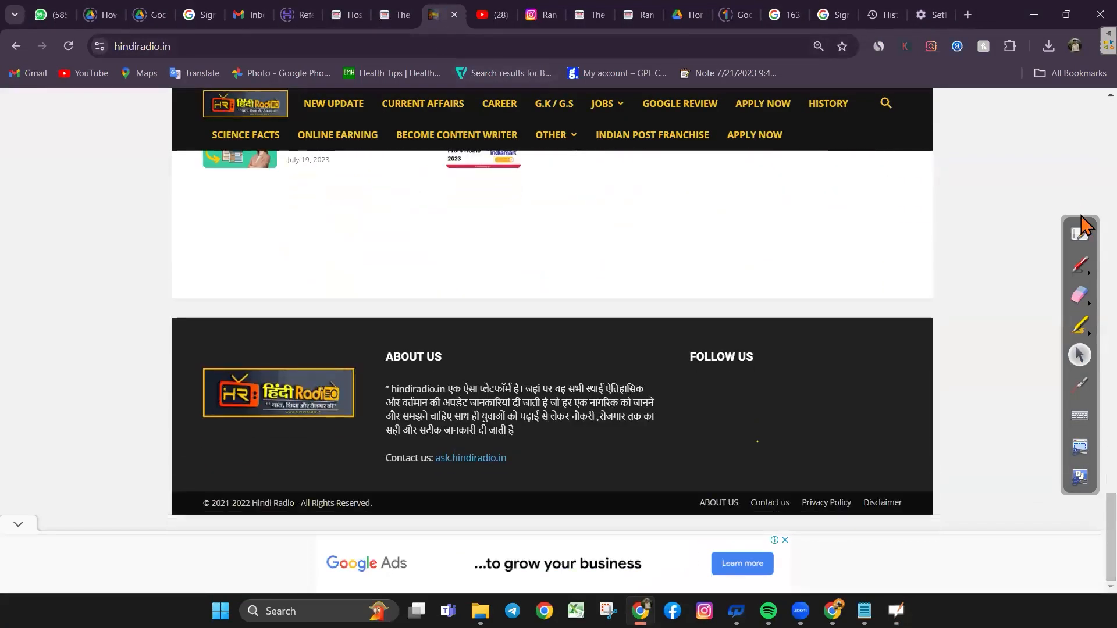
Circle the About Us paragraph in the hindiradio.in footer with the red pen and erase the marking
left_click(1080, 265)
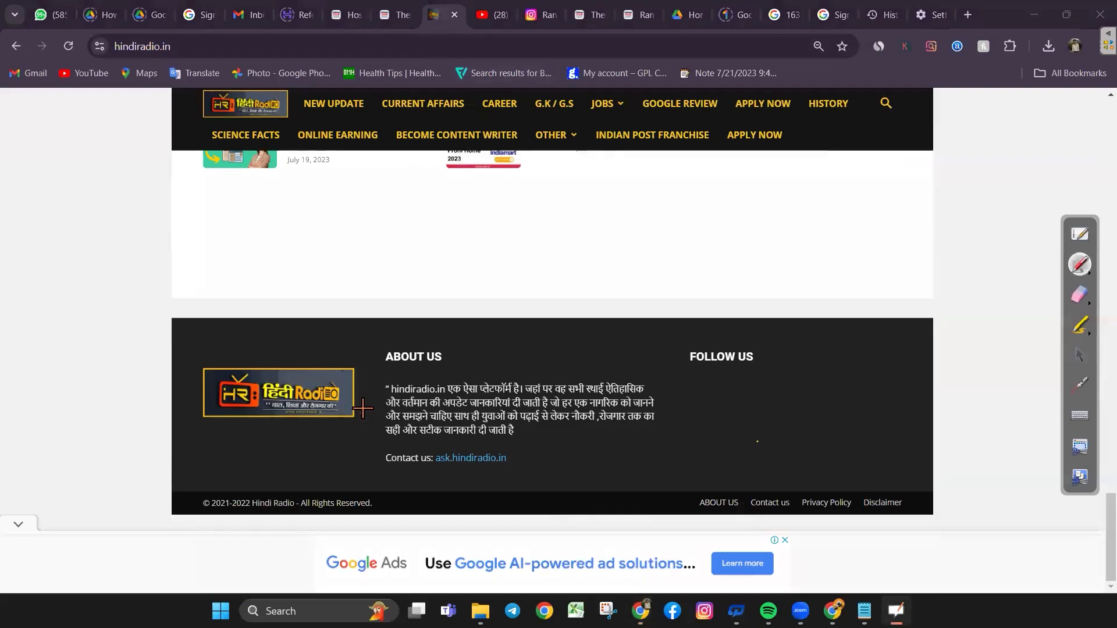
mouse_move(407, 371)
left_mouse_down()
mouse_move(395, 448)
mouse_move(481, 454)
mouse_move(678, 420)
mouse_move(518, 361)
mouse_move(413, 380)
left_mouse_up()
left_click(1080, 355)
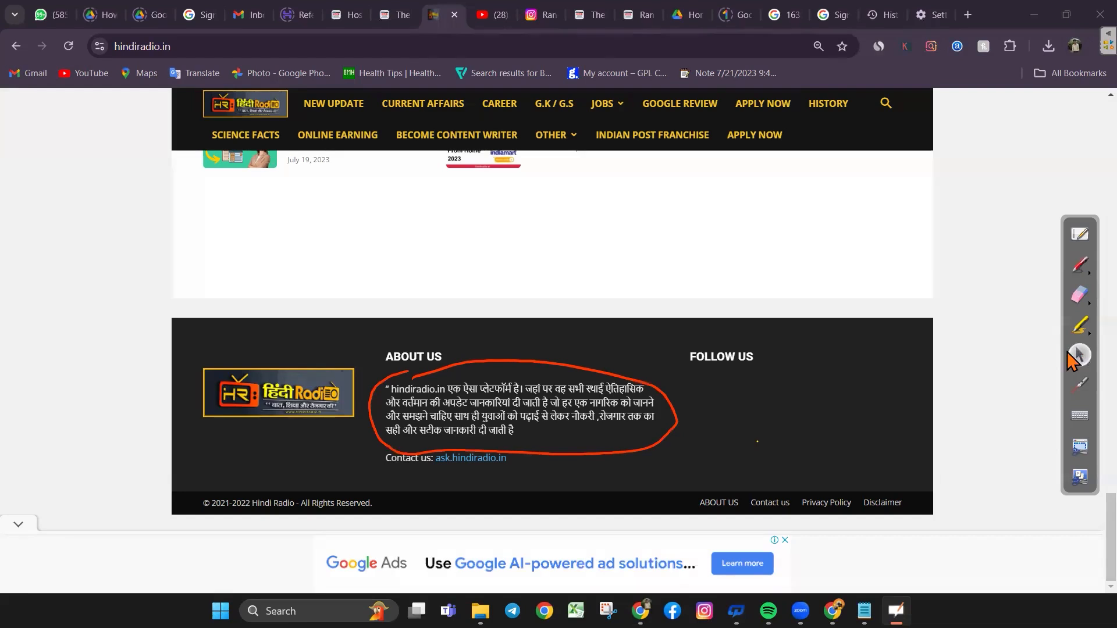
left_click(1079, 293)
mouse_move(558, 349)
left_mouse_down()
mouse_move(422, 387)
mouse_move(399, 494)
left_mouse_up()
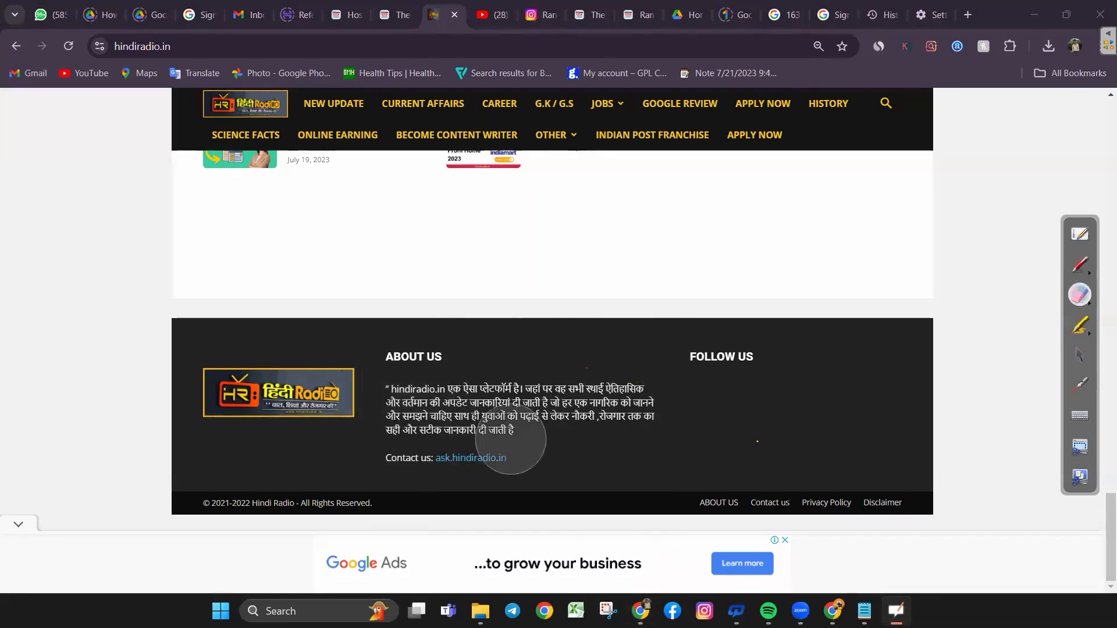
left_click(1078, 354)
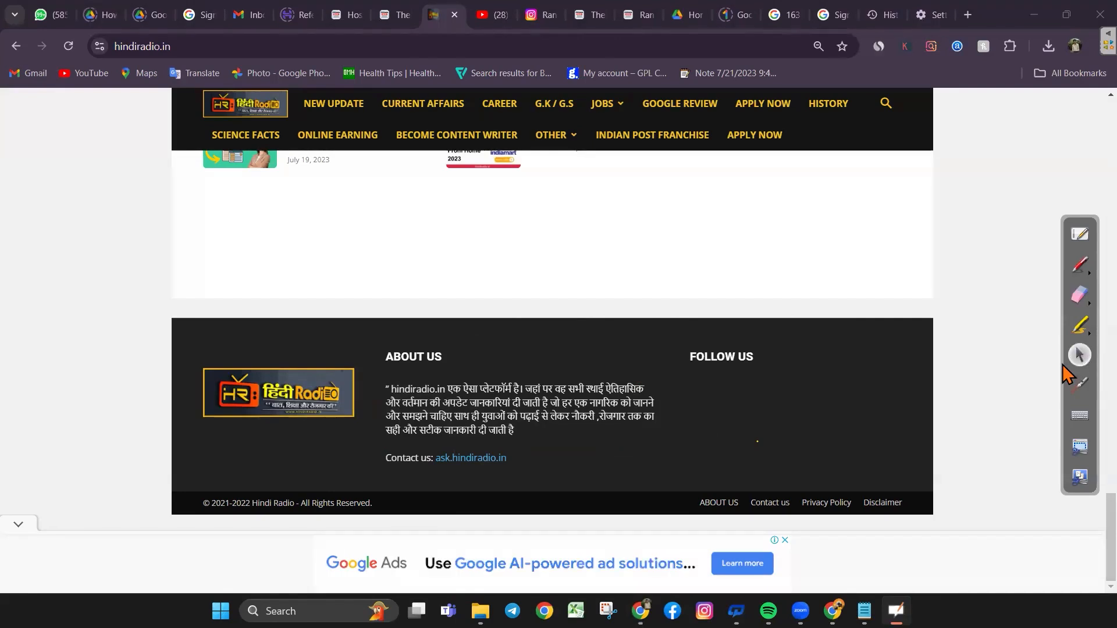
Find the open dailyblog101.com homepage, view its footer, and activate the red pen
left_click(384, 16)
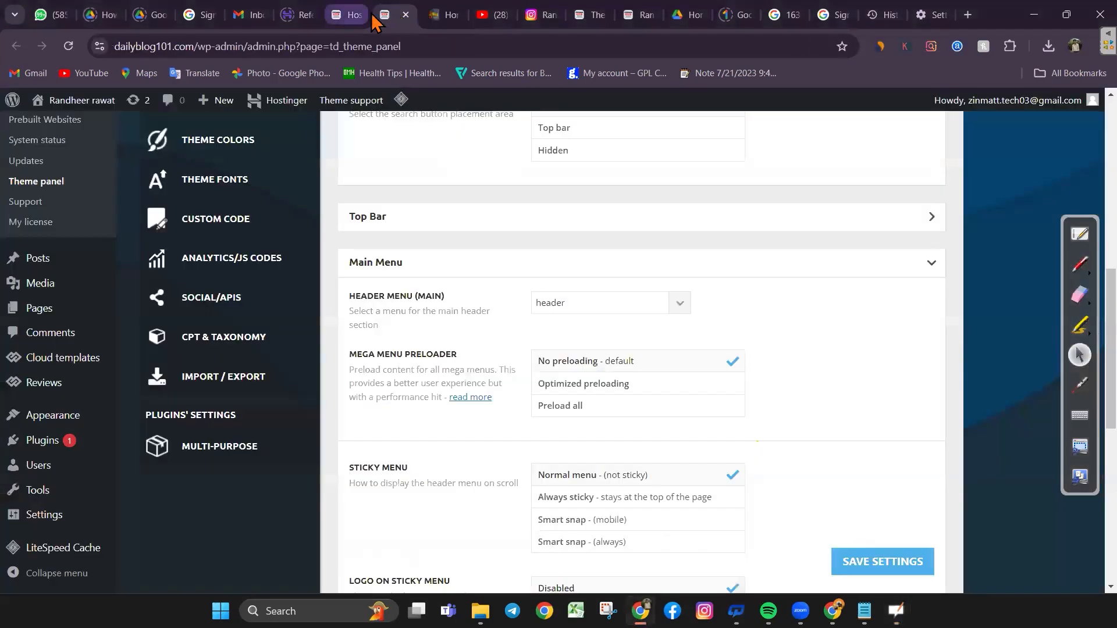
left_click(348, 16)
left_click(390, 8)
left_click(579, 10)
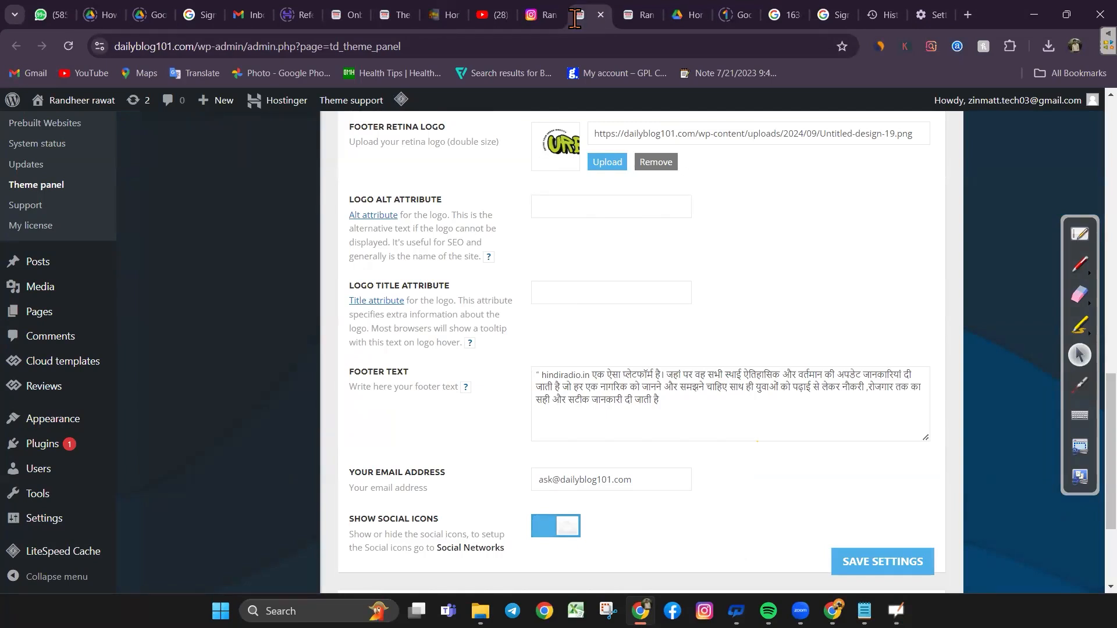
left_click(640, 14)
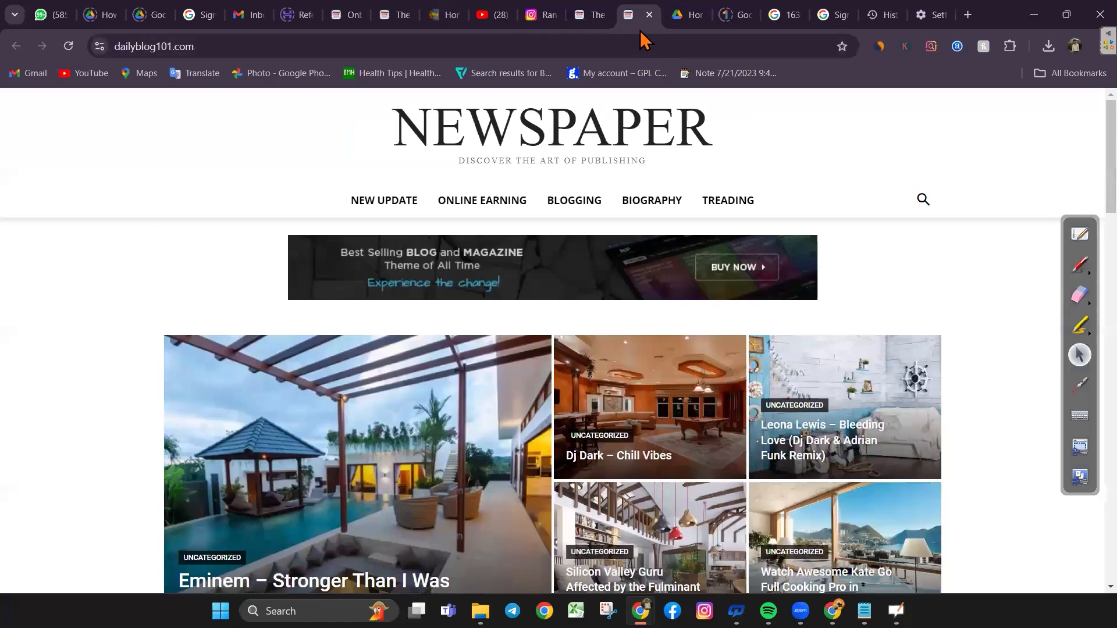
key("End")
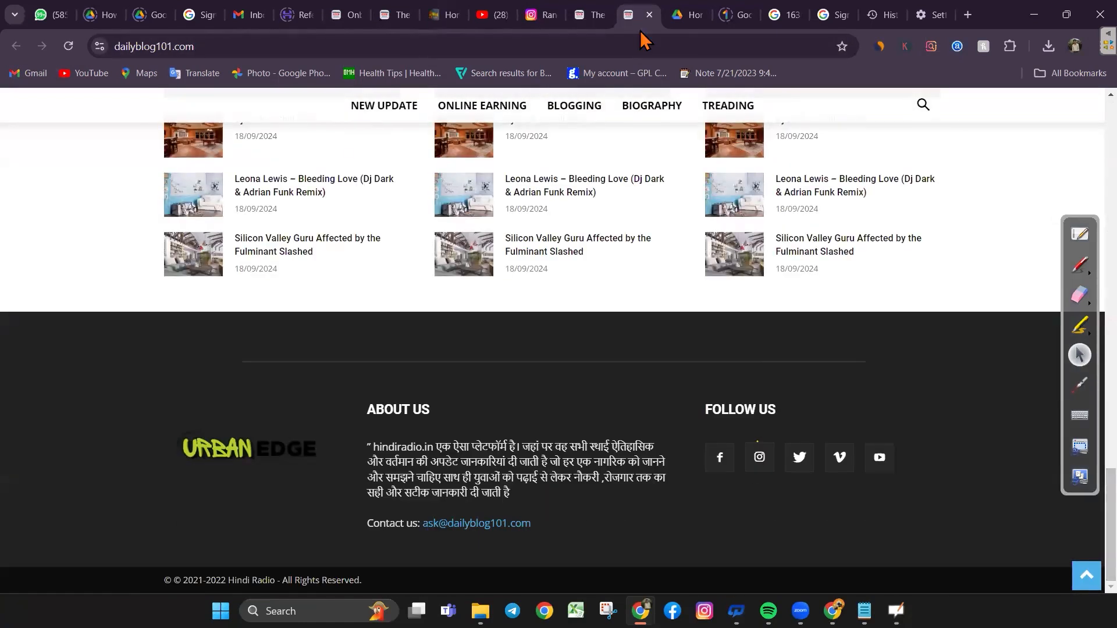
left_click(1080, 265)
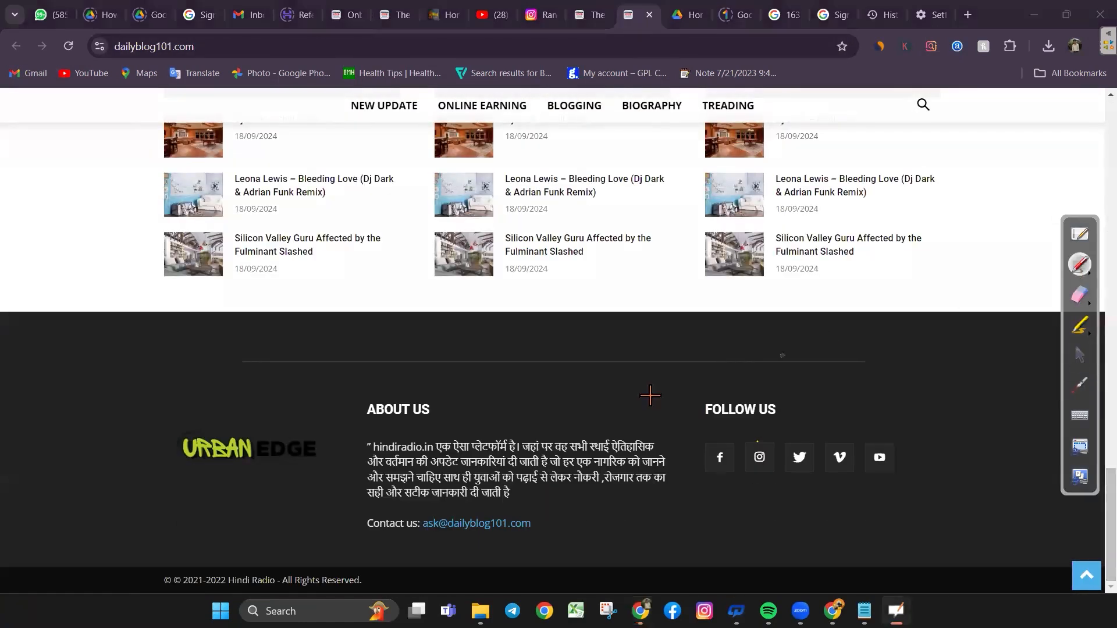
Circle the About Us text and the contact e-mail in the site footer with the red pen
mouse_move(389, 428)
left_mouse_down()
mouse_move(323, 517)
mouse_move(686, 457)
mouse_move(367, 442)
left_mouse_up()
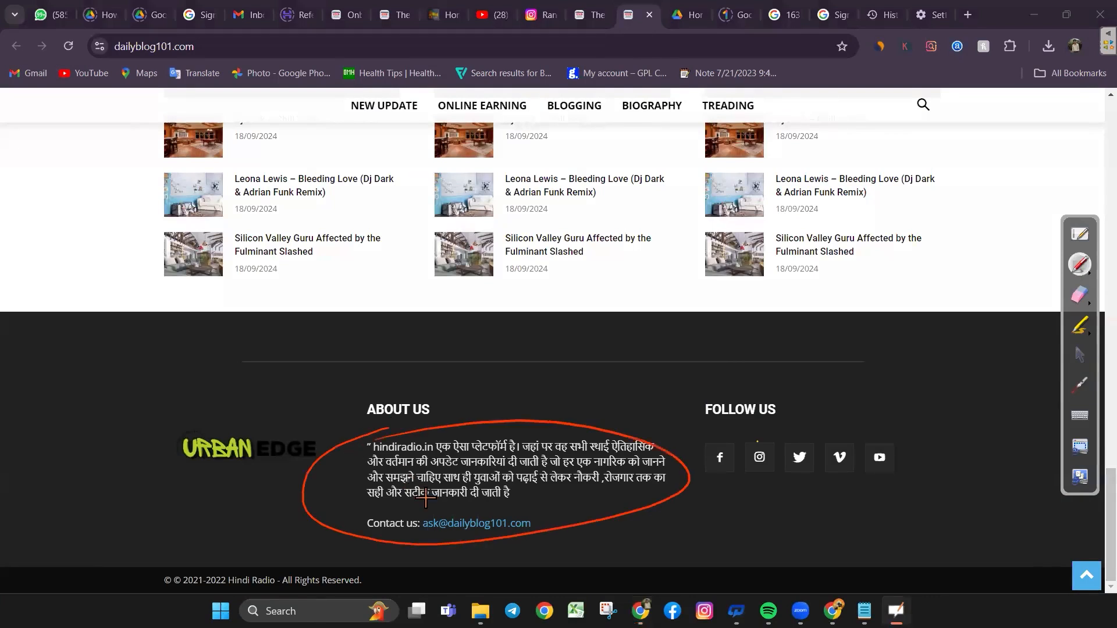
mouse_move(426, 509)
left_mouse_down()
mouse_move(329, 536)
mouse_move(465, 494)
mouse_move(396, 505)
left_mouse_up()
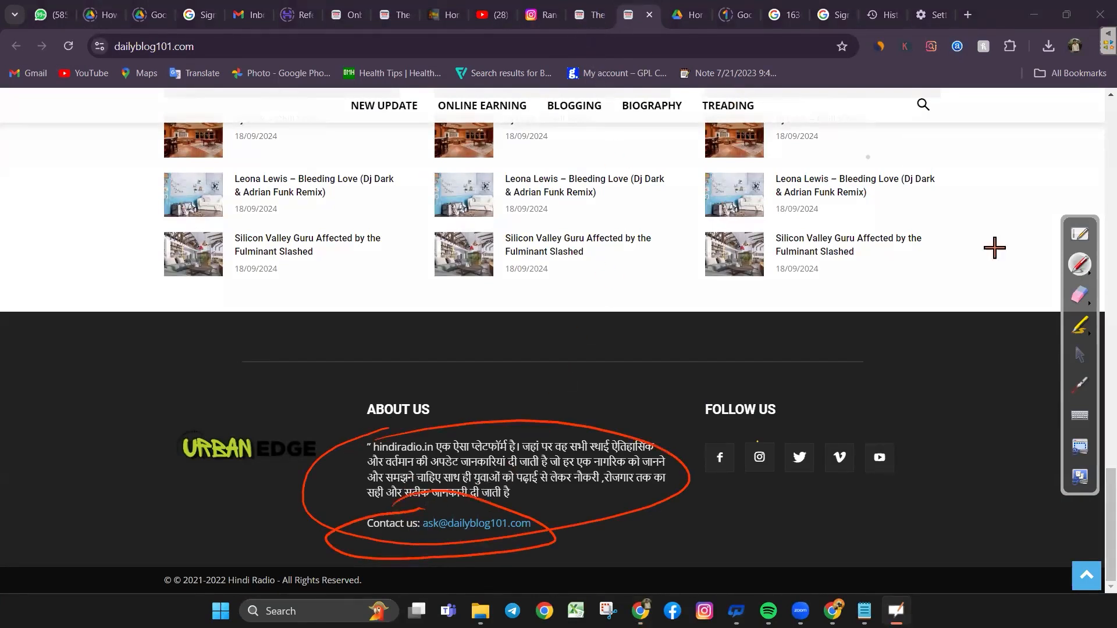
Return to the Newspaper theme panel's footer settings and erase the red circles from the screen
left_click(1080, 355)
left_click(540, 17)
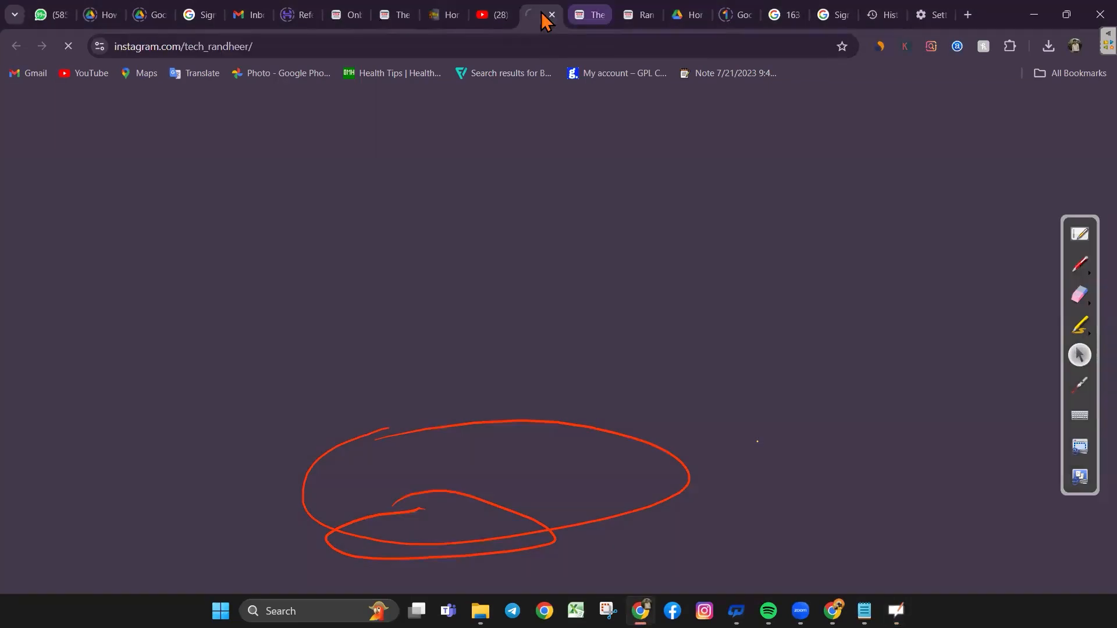
left_click(594, 16)
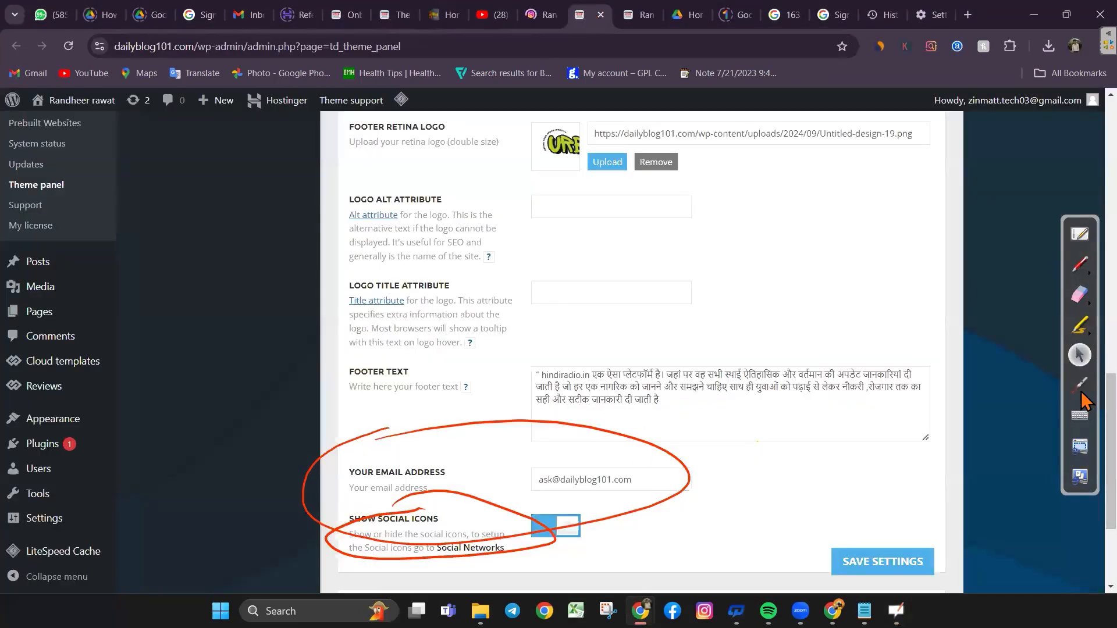
left_click(1079, 293)
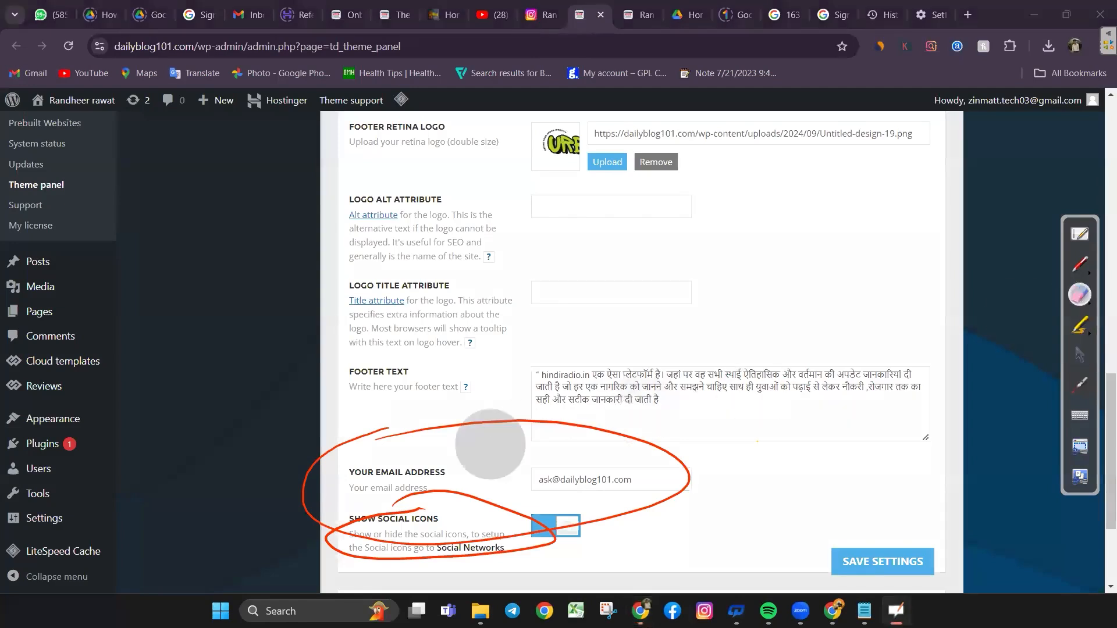
mouse_move(422, 578)
left_mouse_down()
mouse_move(591, 448)
mouse_move(653, 424)
left_mouse_up()
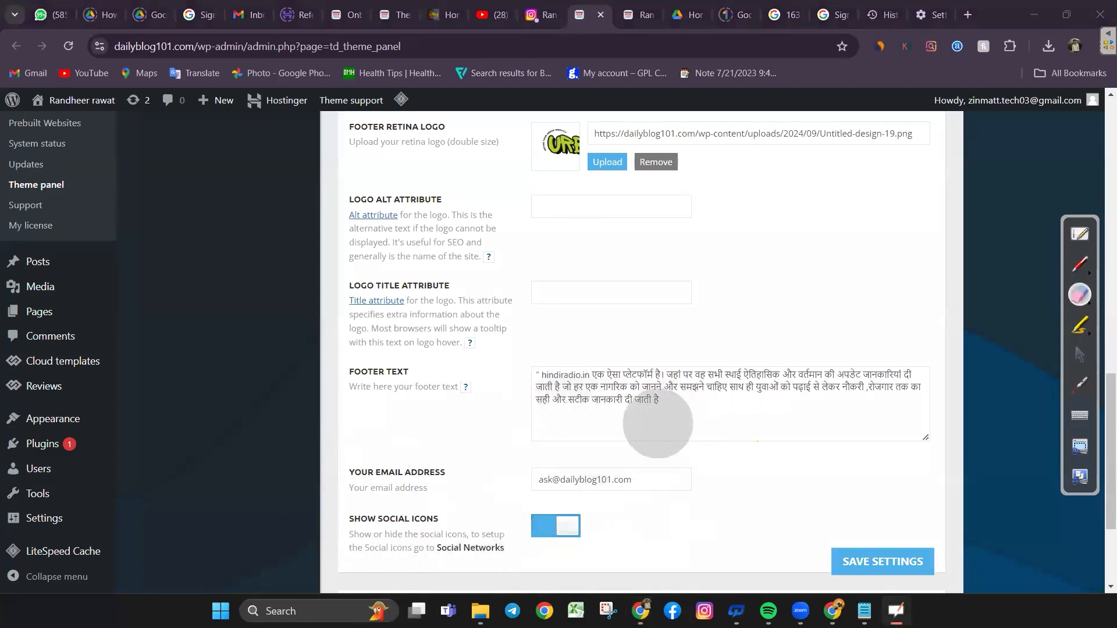
left_click(1080, 385)
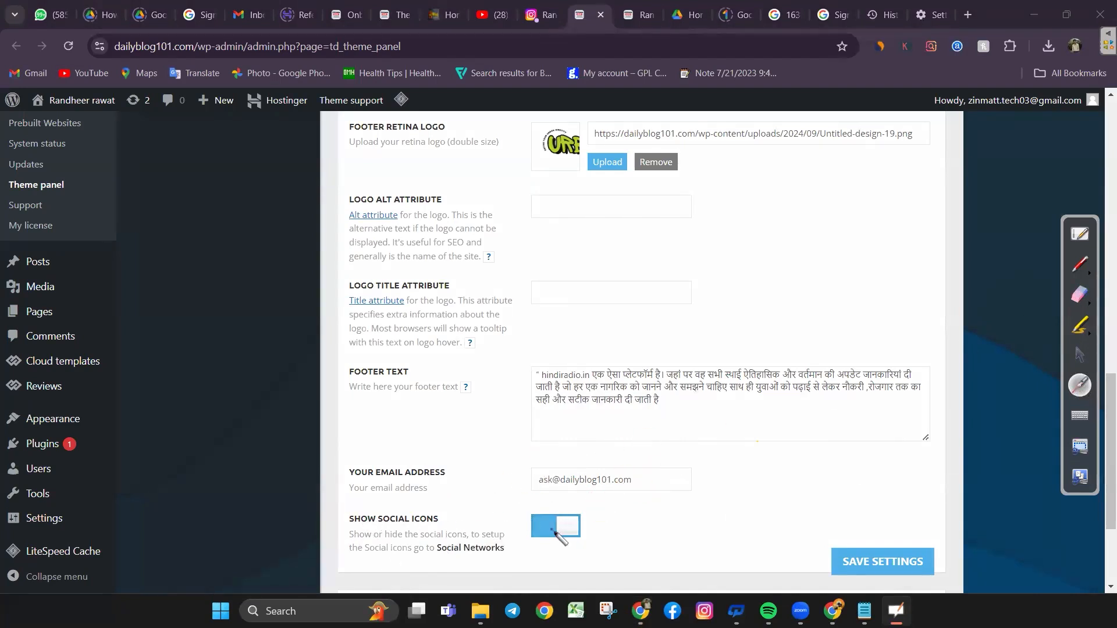
left_click(1078, 356)
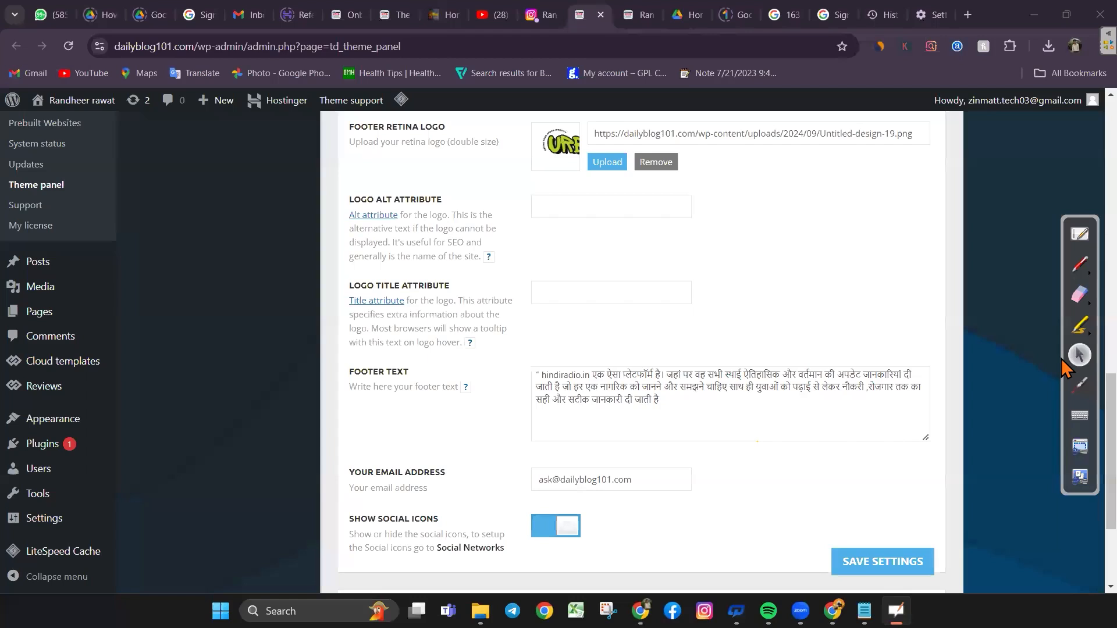
Expand the Sub footer settings and place the cursor at the start of the footer copyright text
scroll(1083, 495, "down", 3)
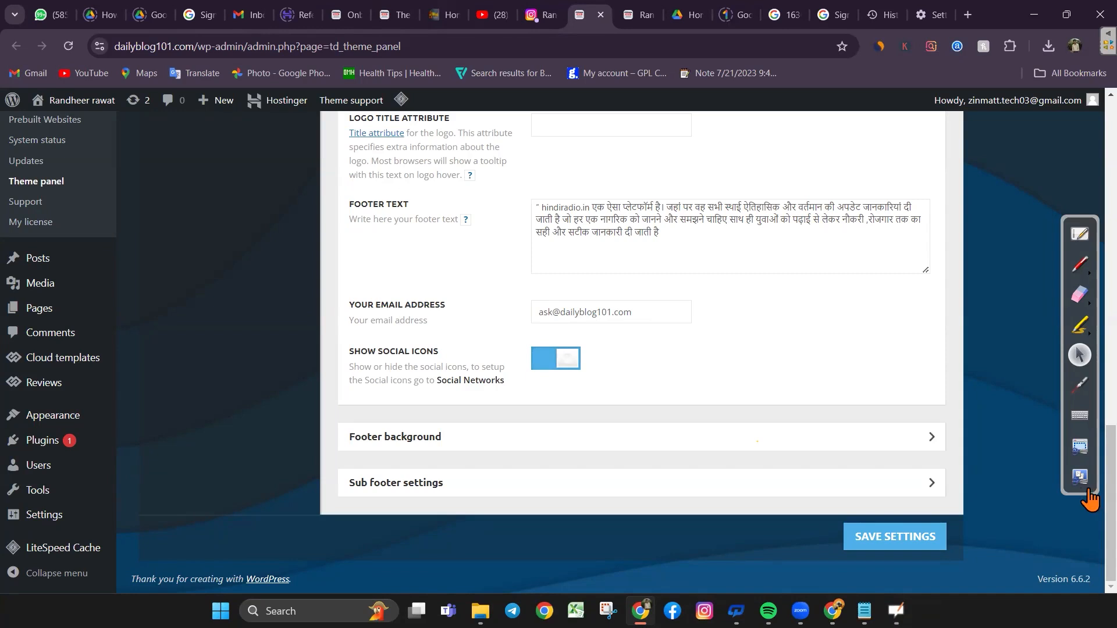
left_click(641, 483)
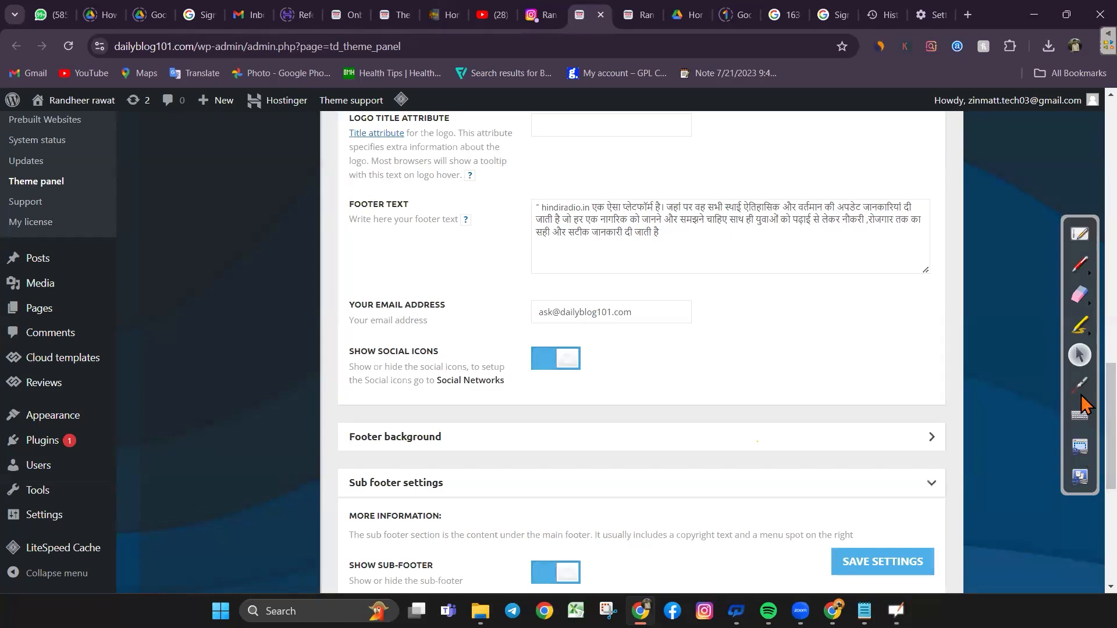
scroll(1082, 410, "down", 6)
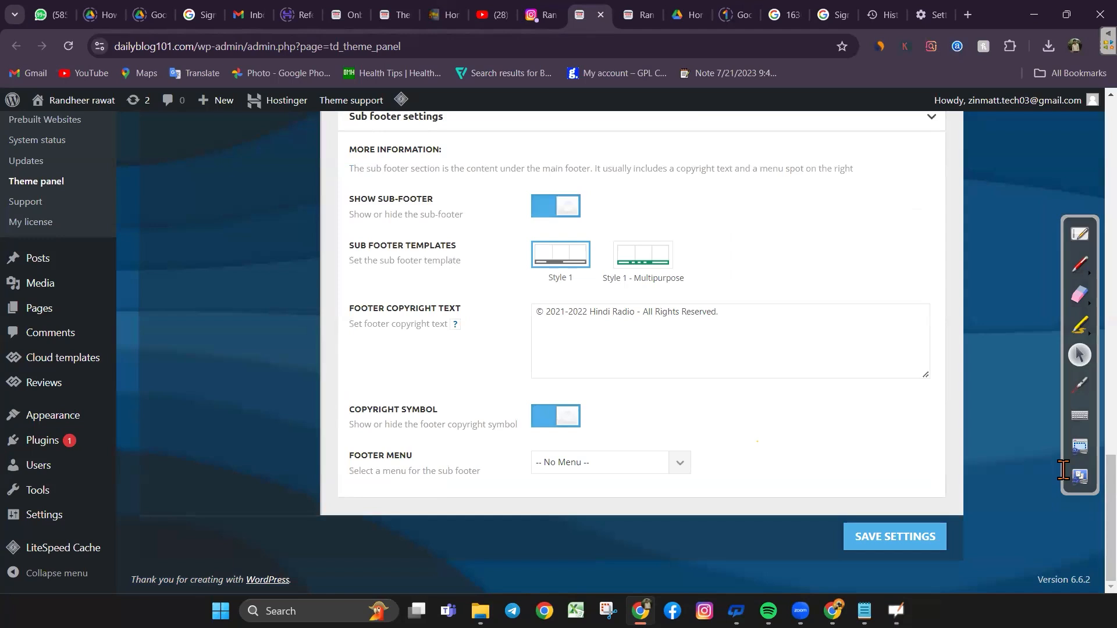
left_click(536, 312)
Underline the footer copyright text and circle its leading © symbol with the red pen
left_click(1079, 264)
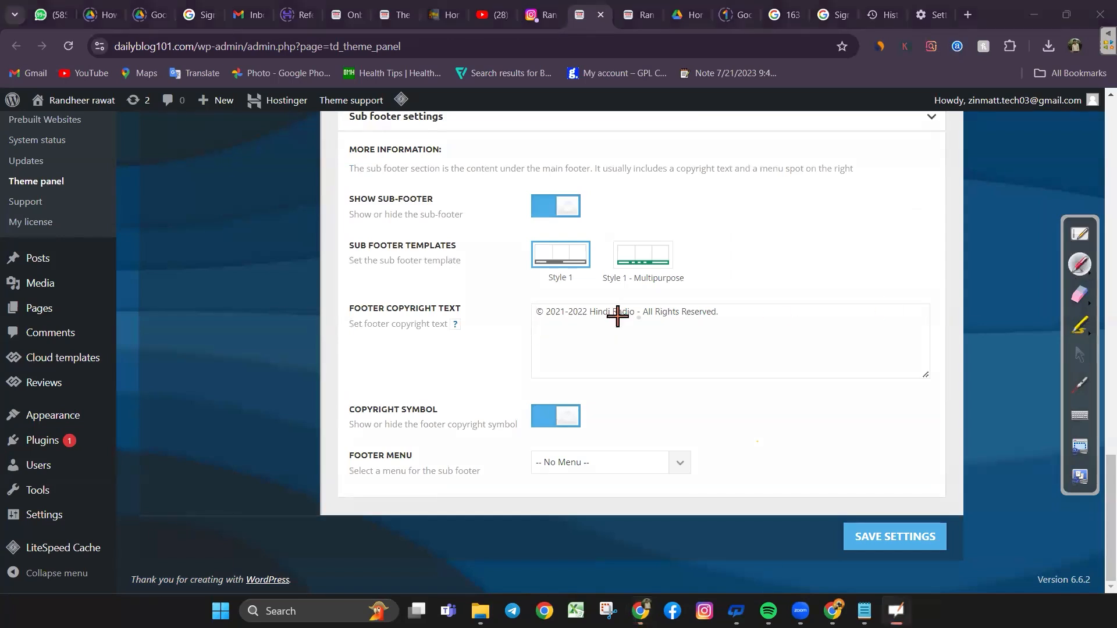
left_click_drag(534, 327, 744, 323)
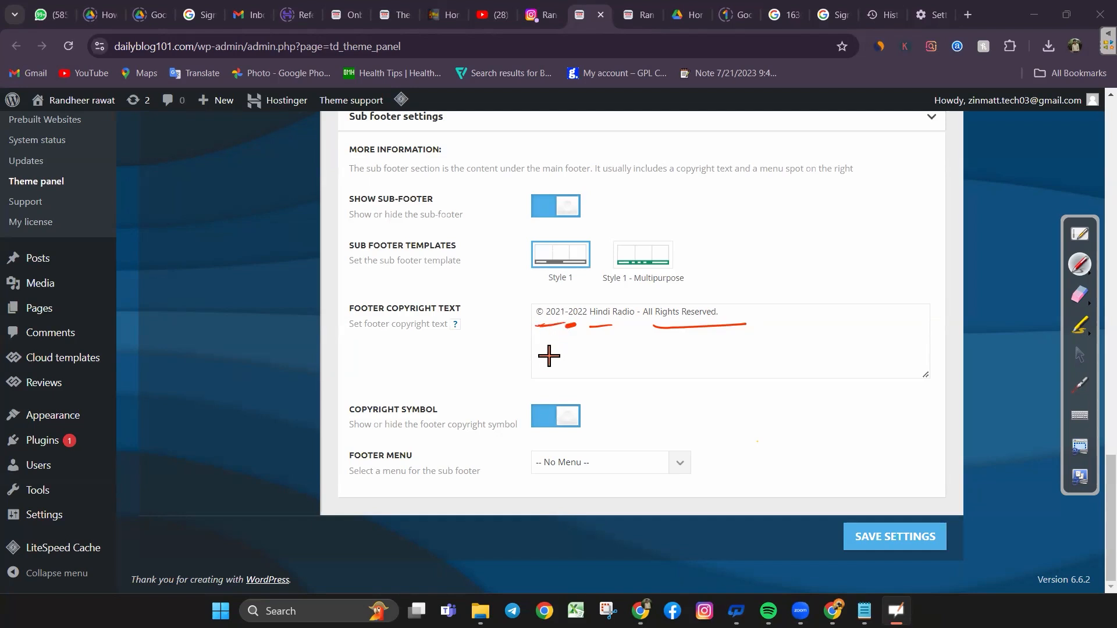
left_click_drag(547, 331, 542, 331)
mouse_move(595, 320)
left_mouse_down()
mouse_move(569, 327)
mouse_move(584, 319)
mouse_move(580, 328)
left_mouse_up()
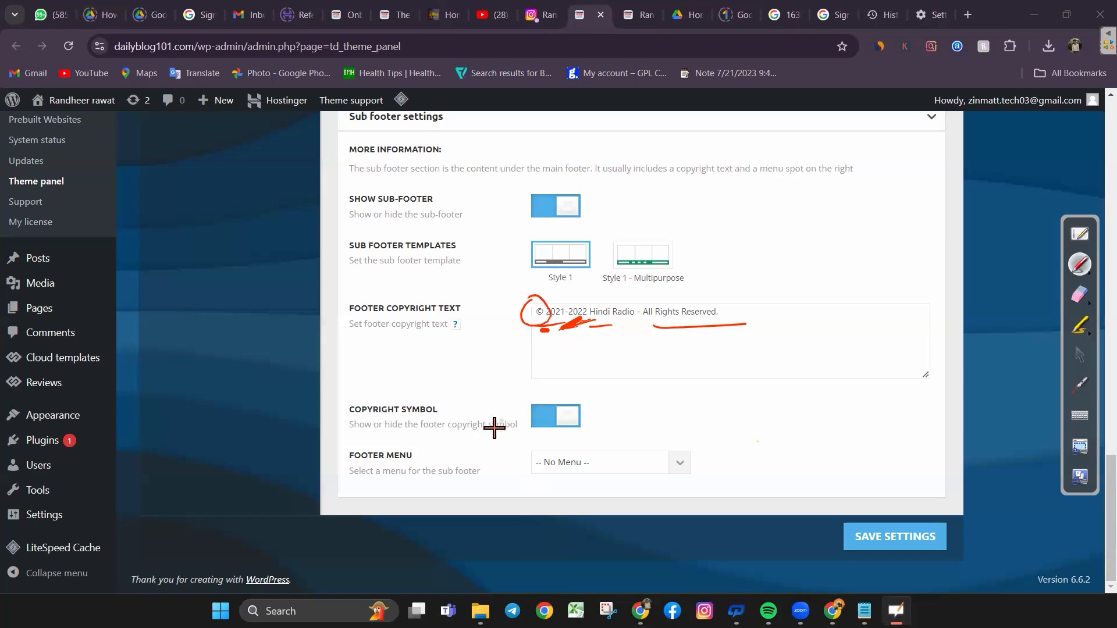
Turn off the Copyright Symbol option in the Sub footer settings
left_click(1073, 352)
left_click(555, 416)
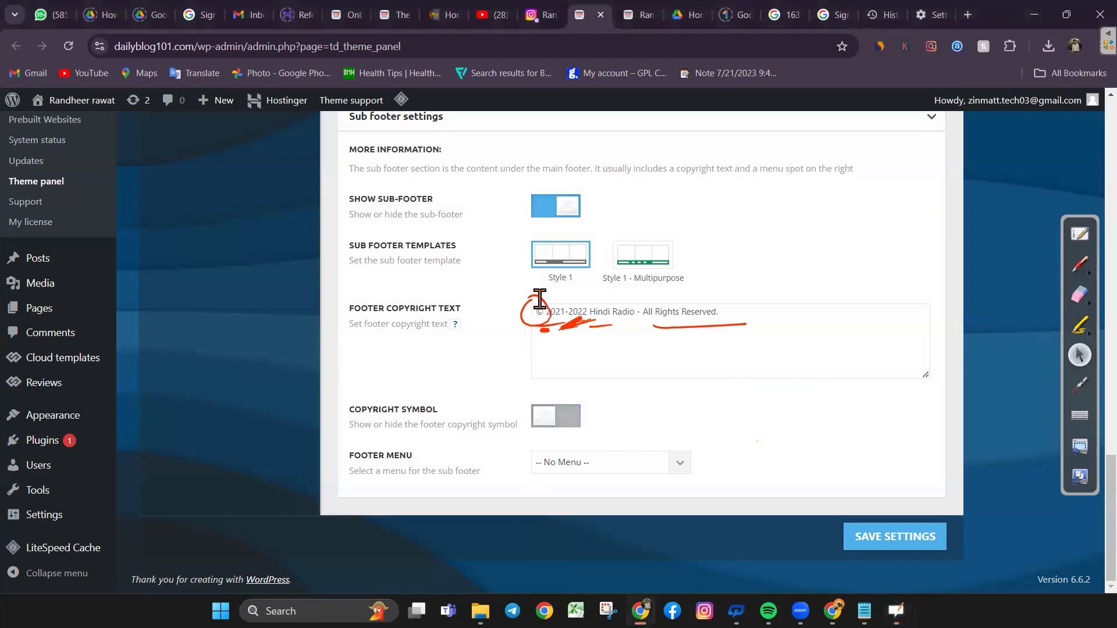
left_click(537, 310)
Erase the red marks around the footer copyright text
left_click(1079, 295)
mouse_move(533, 330)
left_mouse_down()
mouse_move(510, 332)
mouse_move(778, 337)
left_mouse_up()
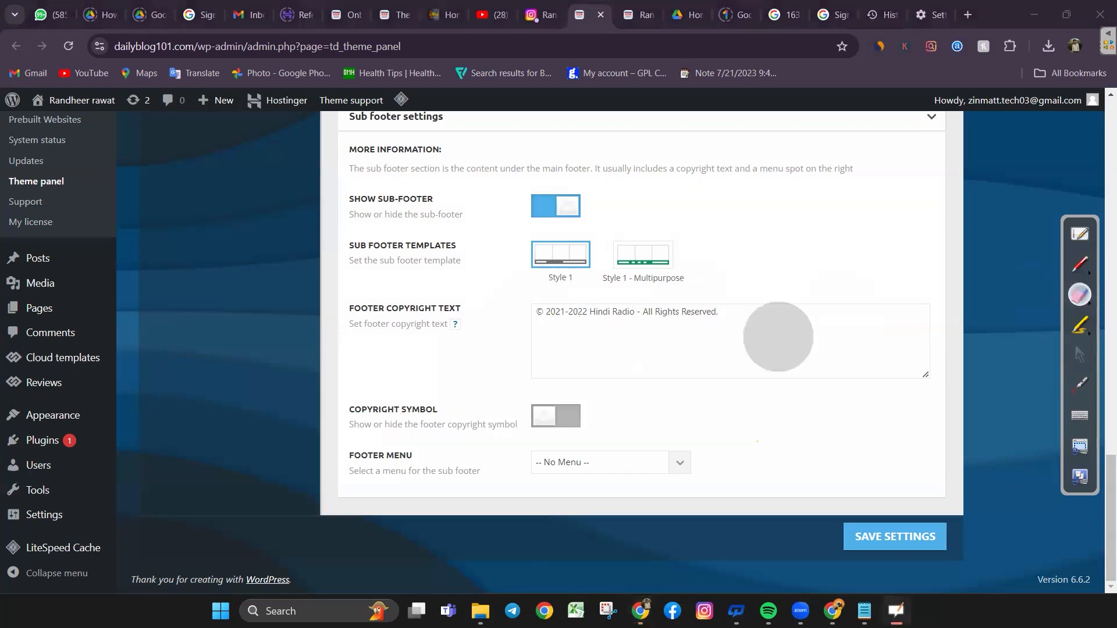
left_click(1080, 357)
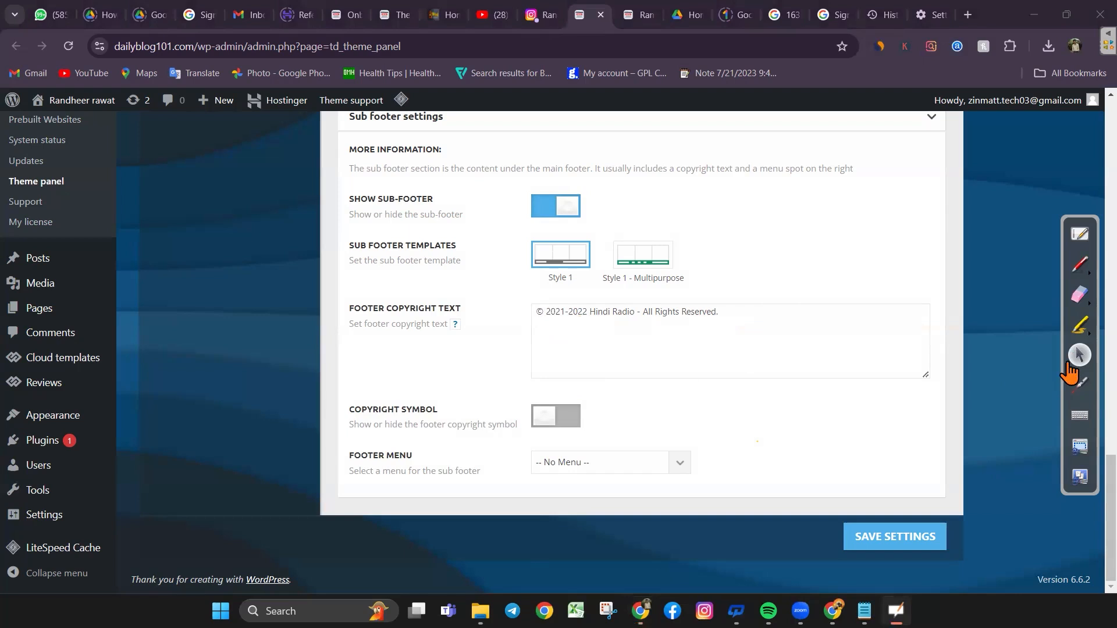
Circle the ABOUT US, Contact us, Privacy Policy and Disclaimer links in the hindiradio.in footer with the red pen
left_click(439, 18)
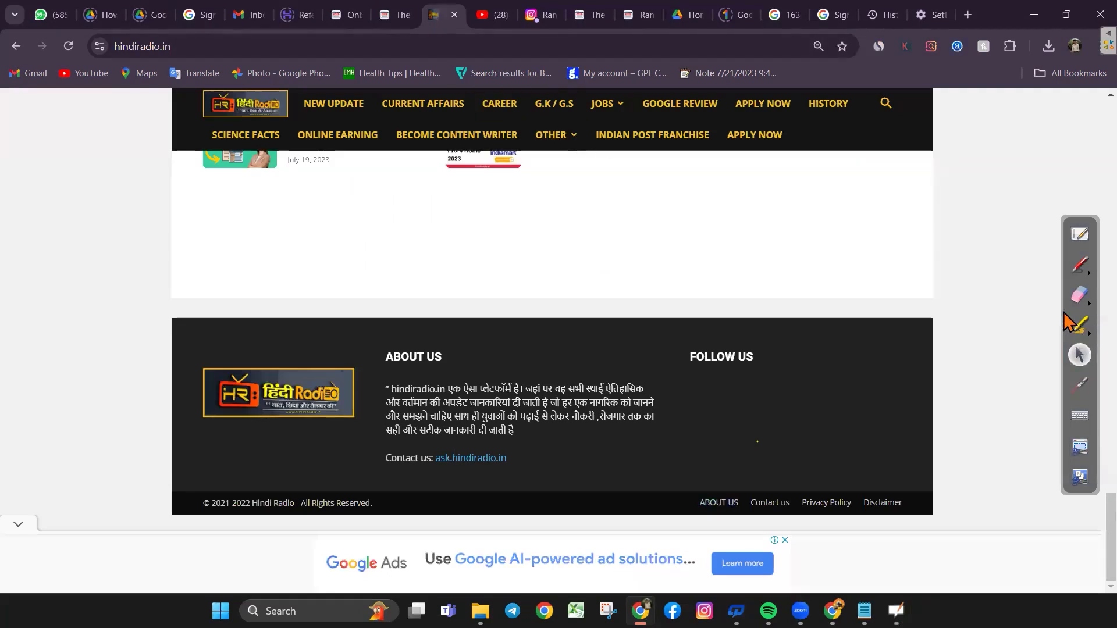
left_click(1080, 265)
mouse_move(705, 488)
left_mouse_down()
mouse_move(733, 515)
mouse_move(846, 512)
left_mouse_up()
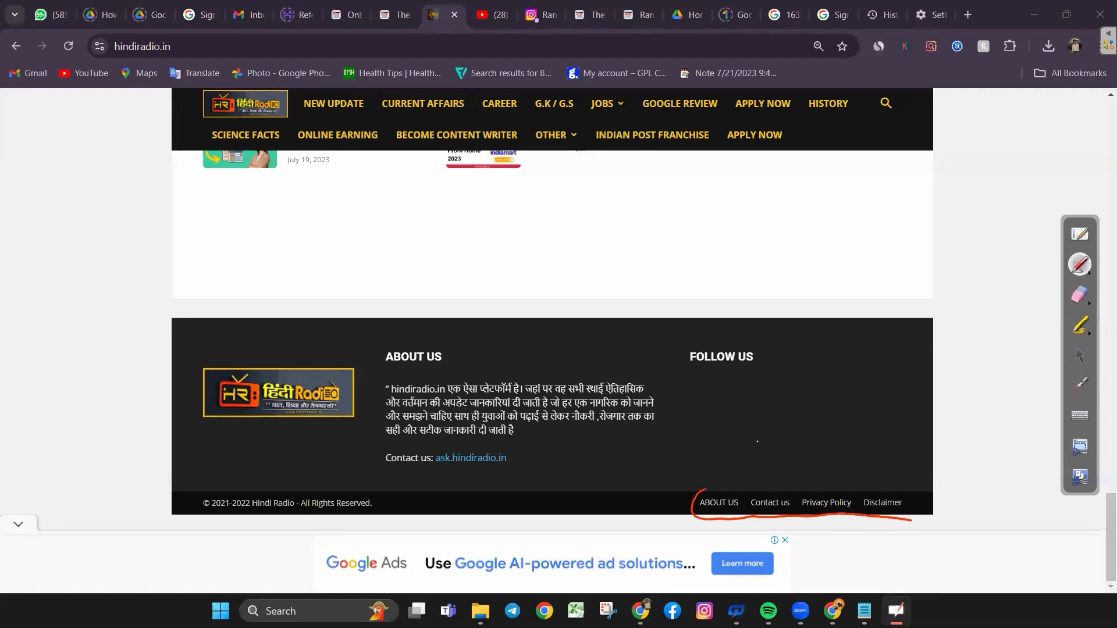
left_click_drag(959, 507, 703, 489)
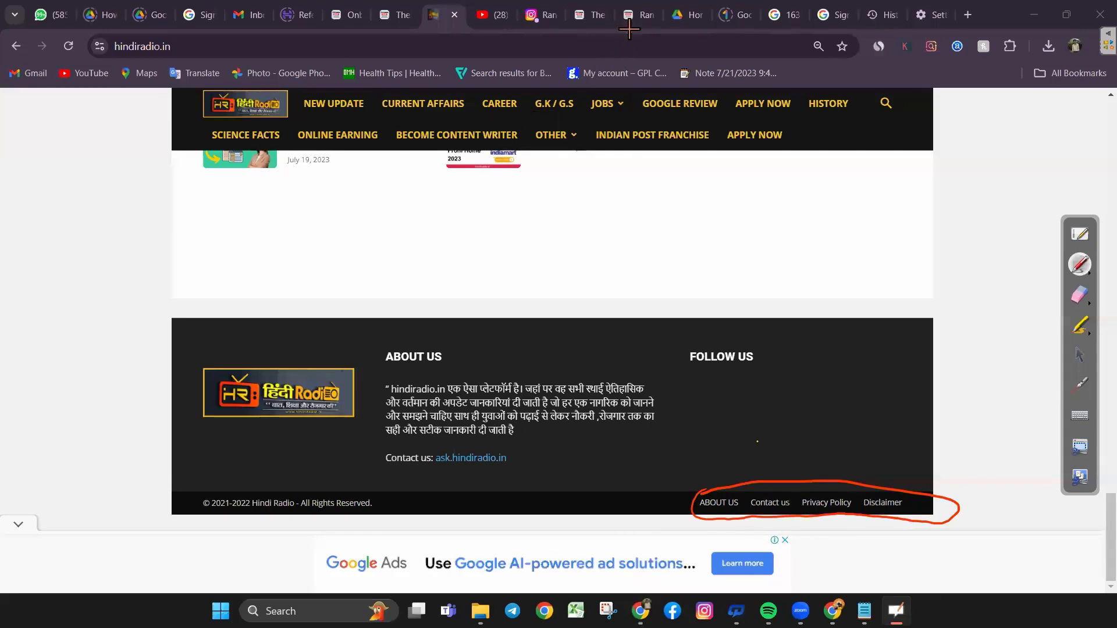
Go back to the Sub footer settings in the theme panel and erase the red circle
left_click(1079, 354)
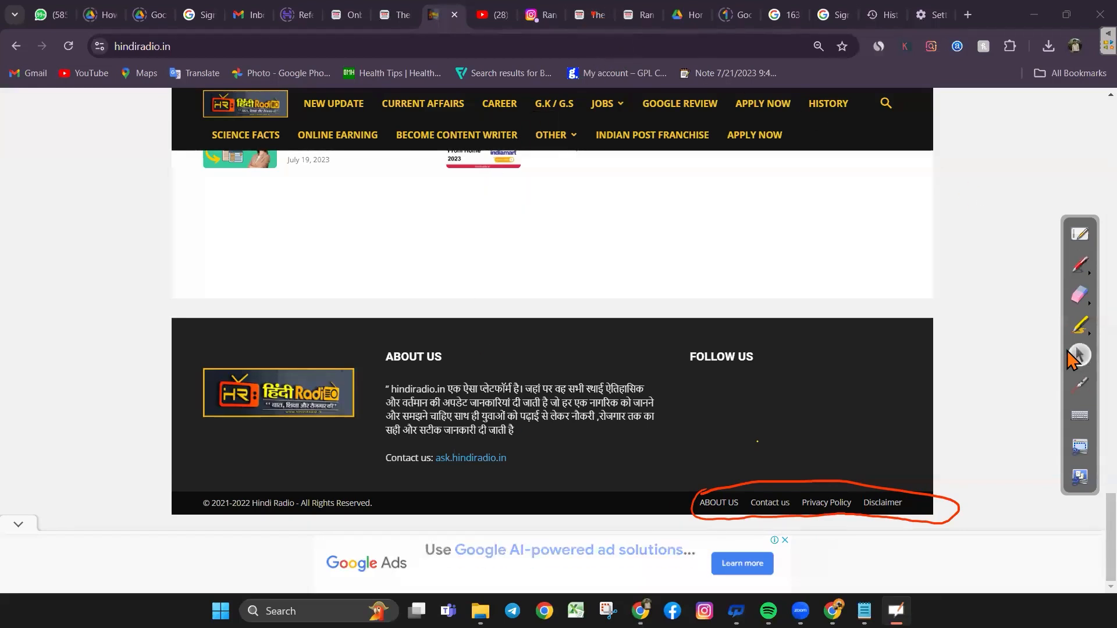
left_click(593, 6)
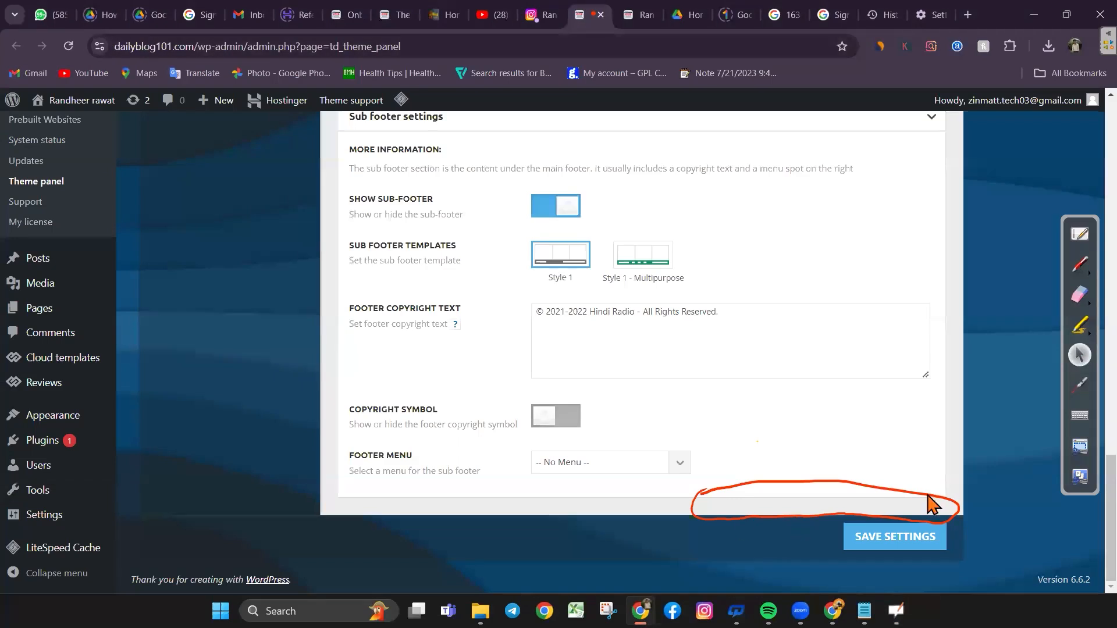
left_click(1079, 293)
mouse_move(716, 500)
left_mouse_down()
mouse_move(723, 483)
mouse_move(585, 558)
left_mouse_up()
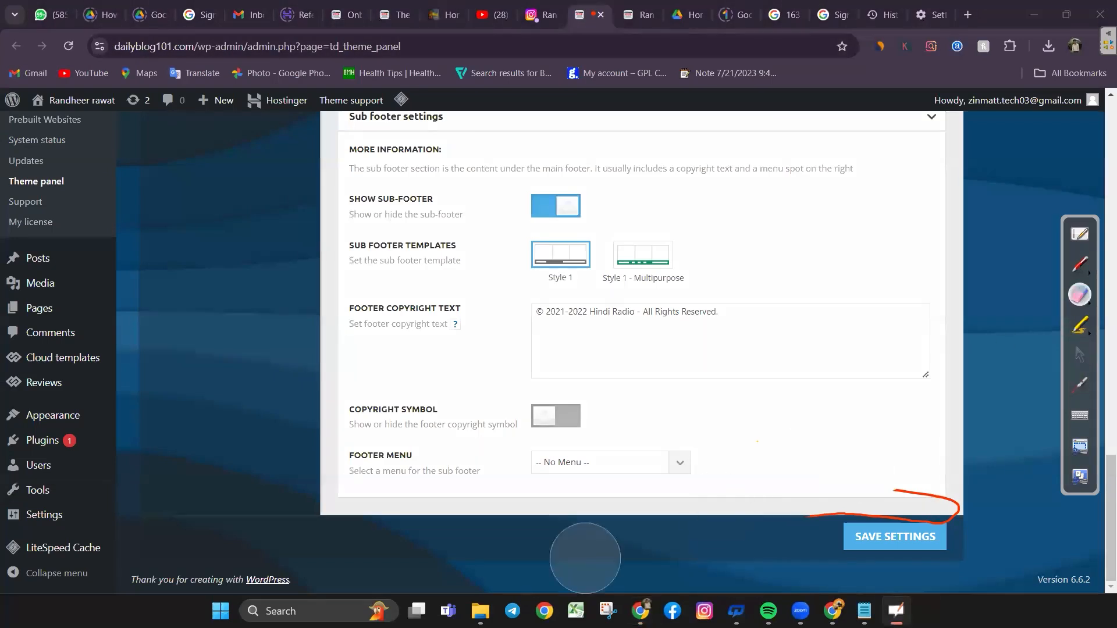
left_click_drag(935, 494, 688, 444)
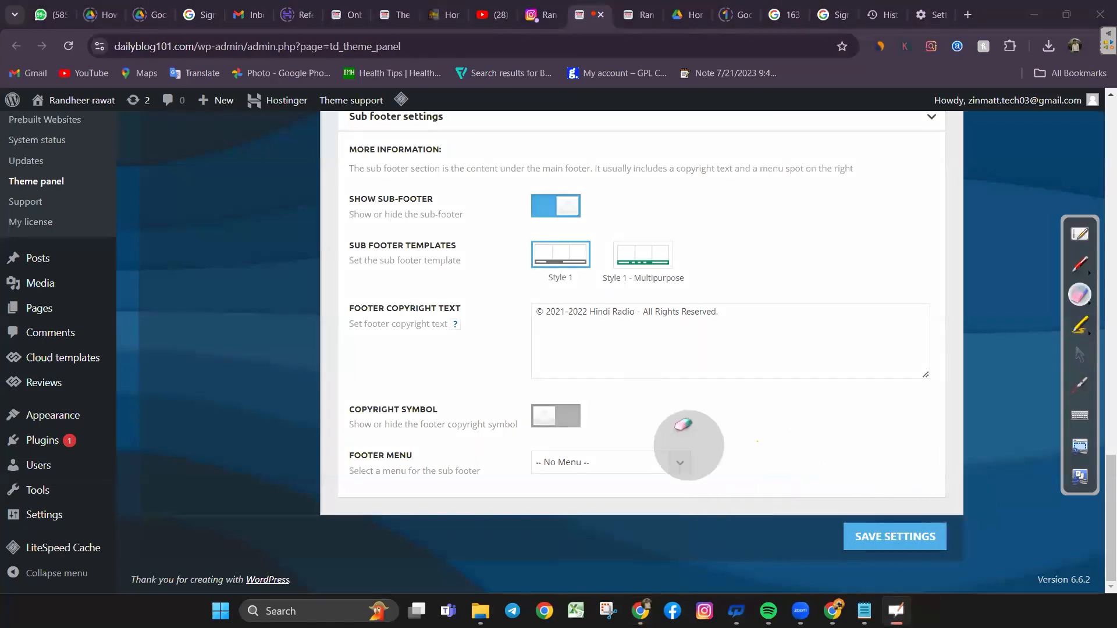
left_click(1079, 264)
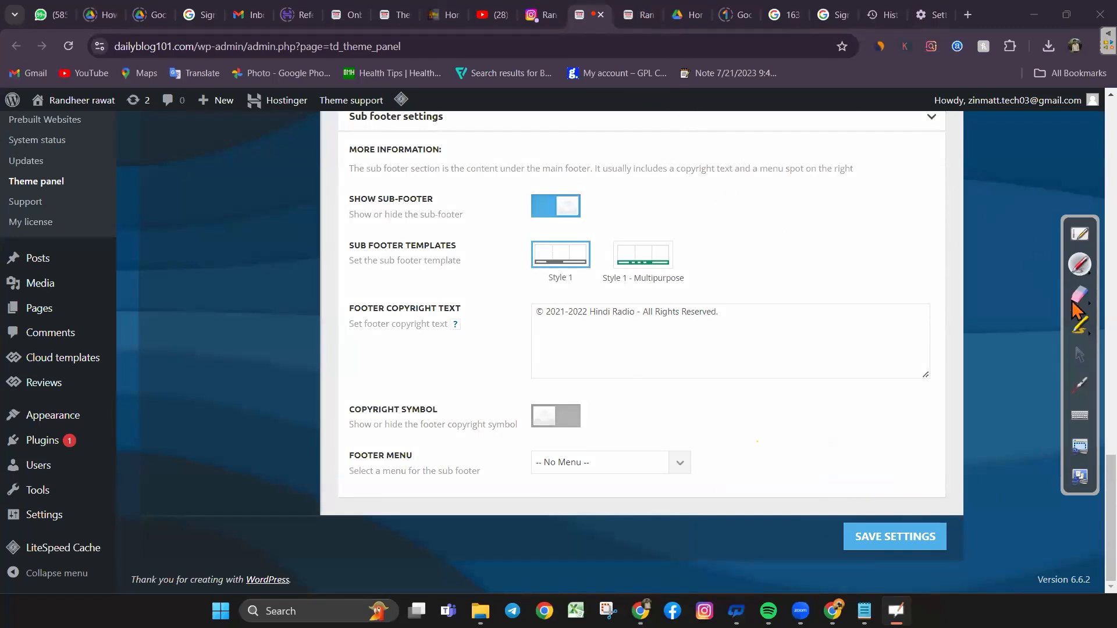
left_click(1077, 356)
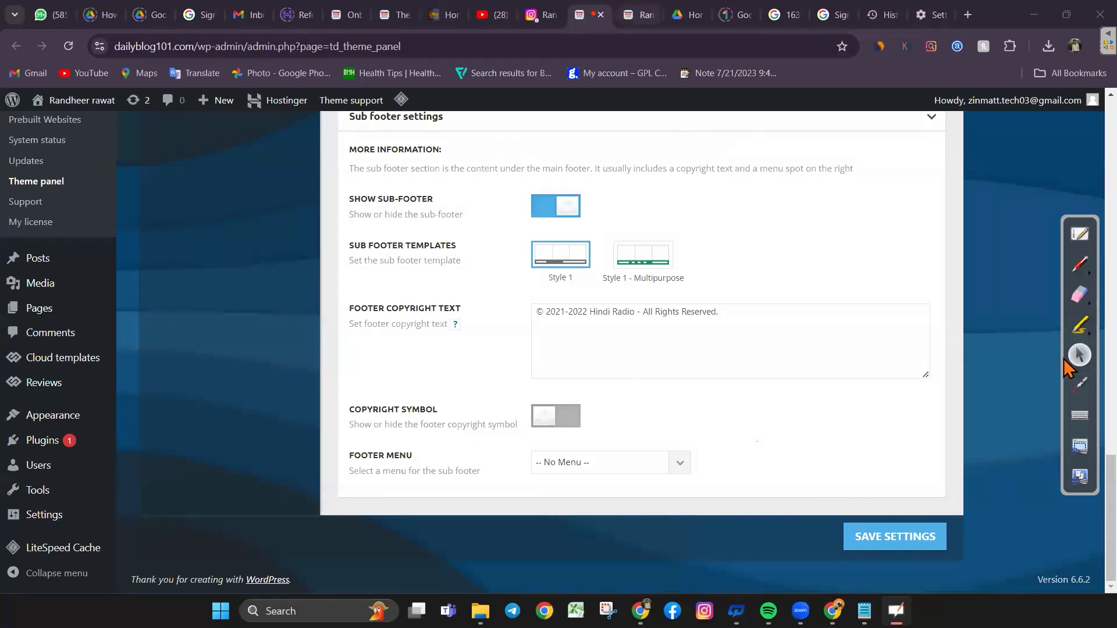
Copy the web address of the dailyblog101.com homepage from its open page
left_click(635, 15)
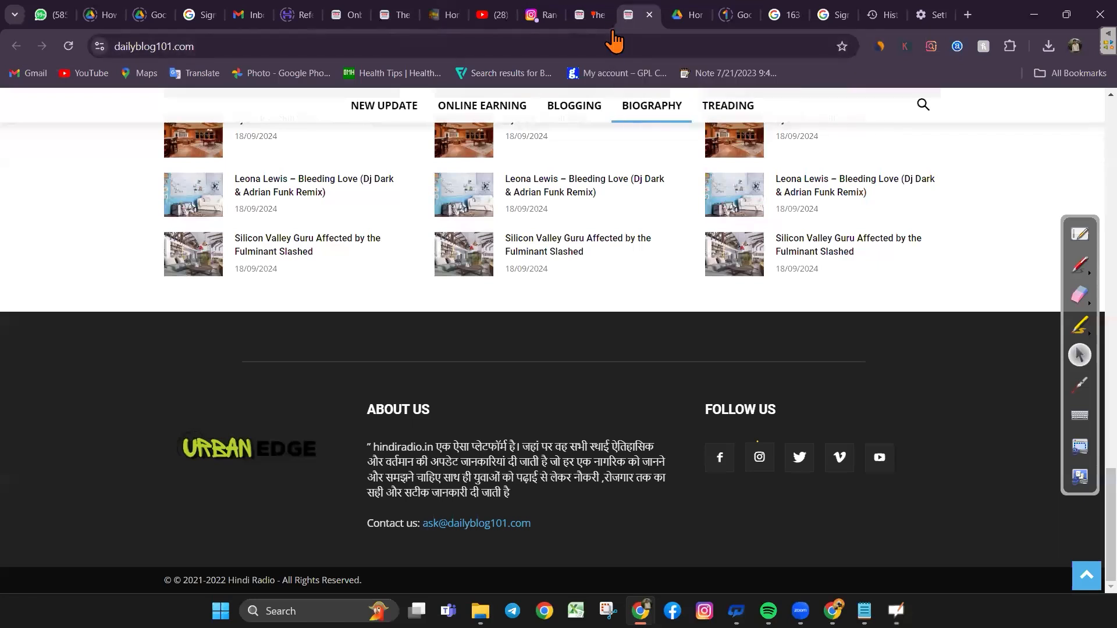
scroll(1088, 453, "up", 3)
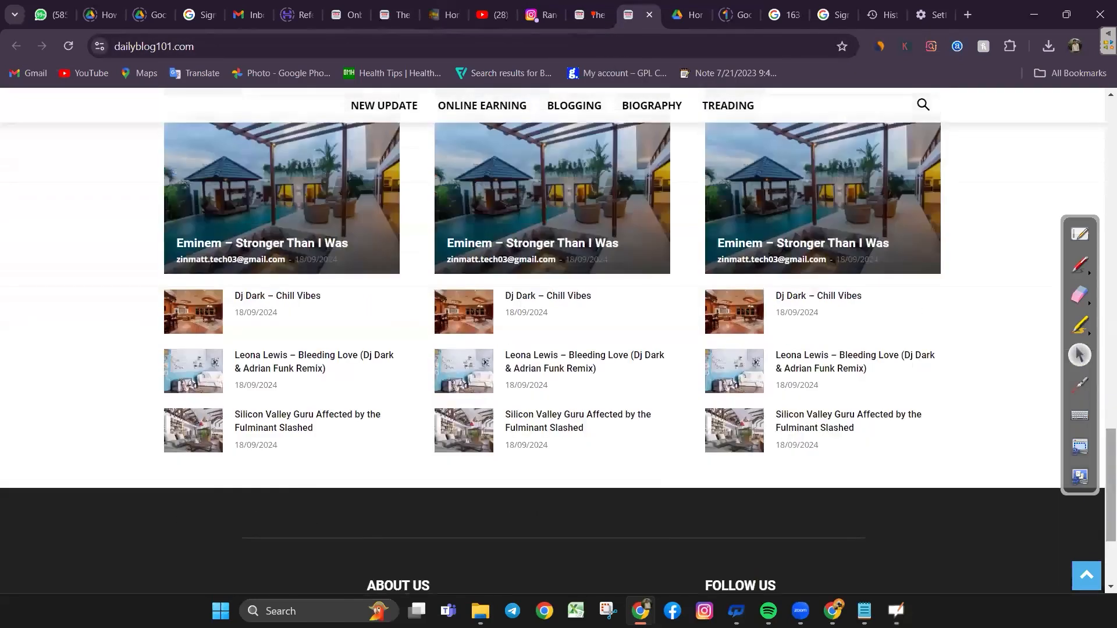
scroll(1083, 454, "up", 10)
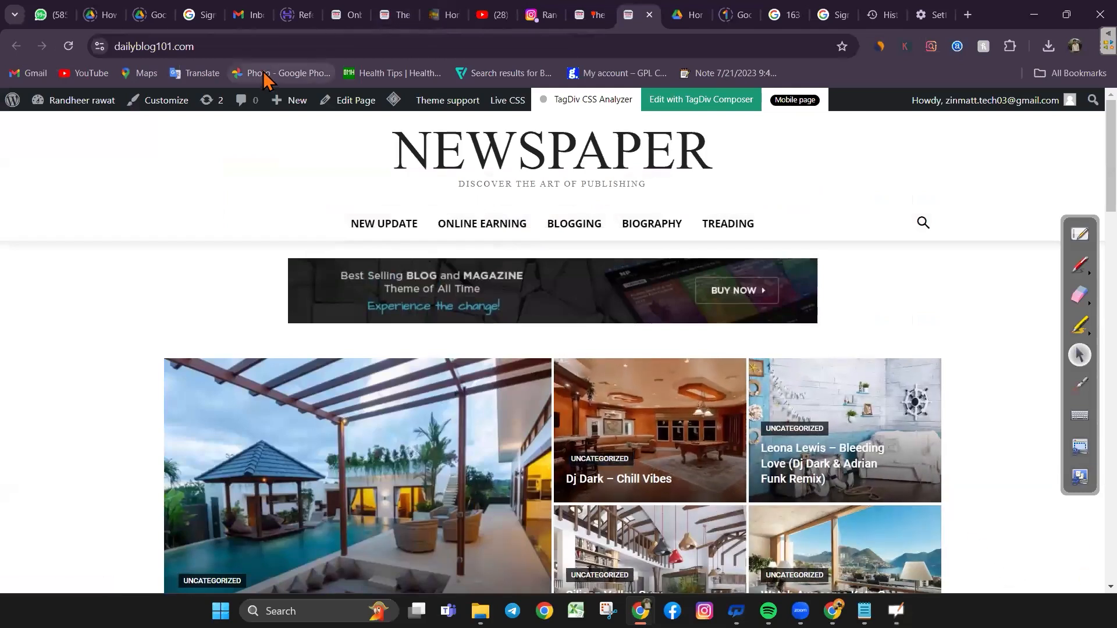
left_click(283, 44)
key("ctrl+c")
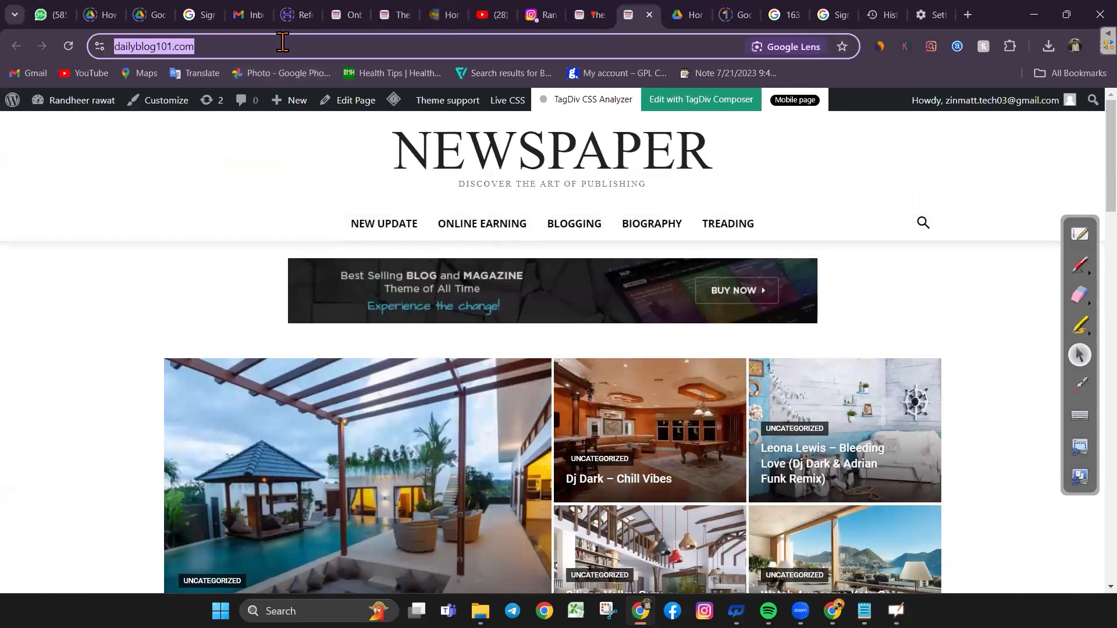
Switch to the other Chrome window and load the copied dailyblog101.com address there
left_click(833, 611)
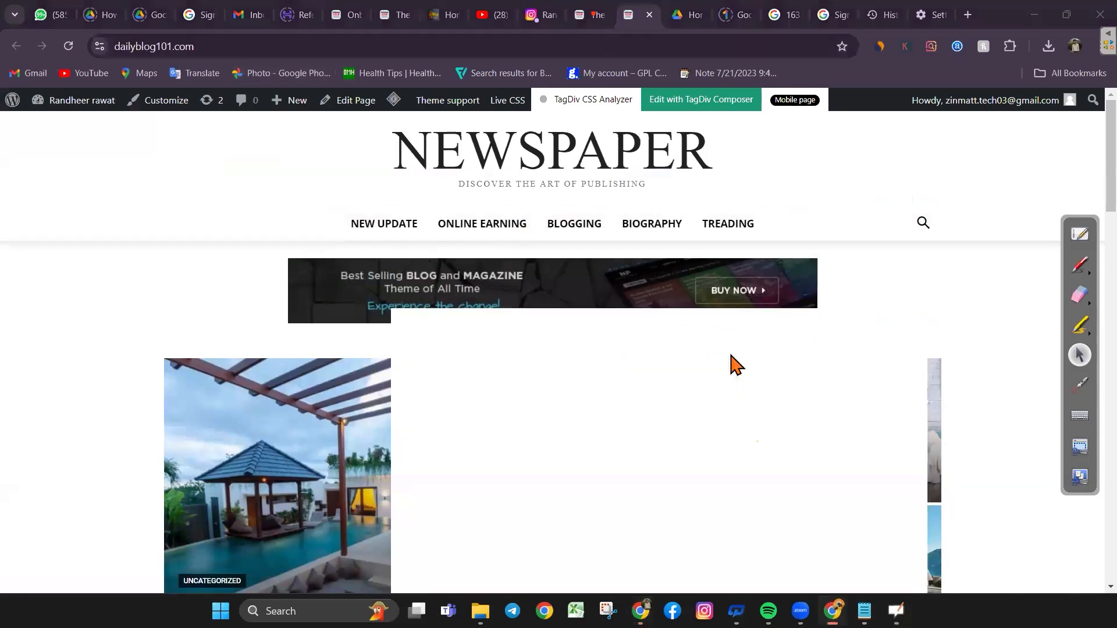
left_click(732, 16)
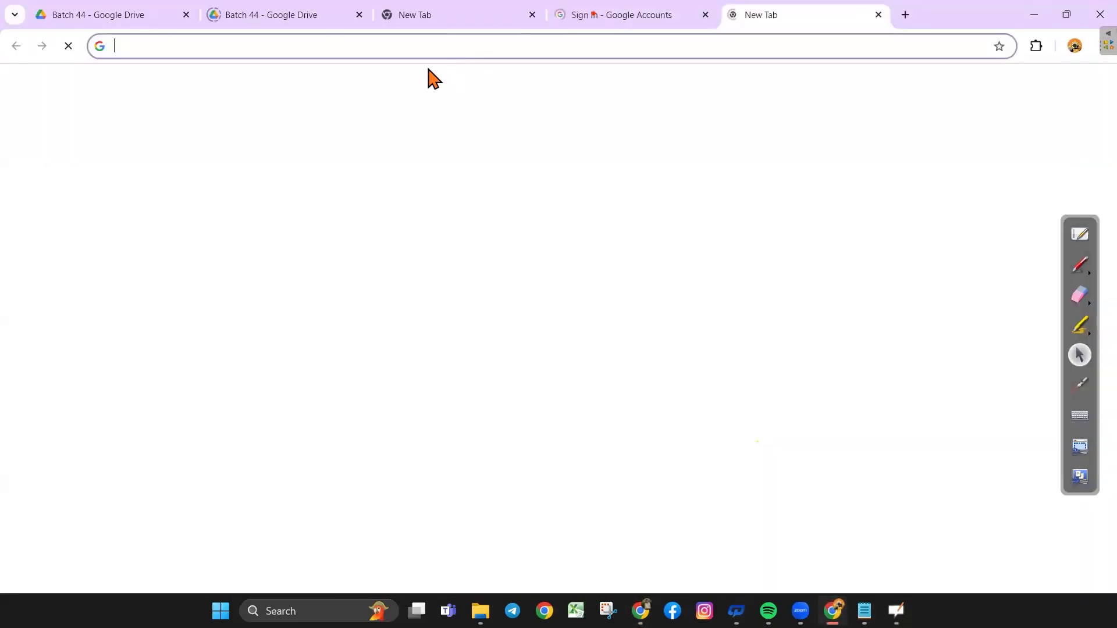
left_click(438, 50)
key("ctrl+v")
key("Return")
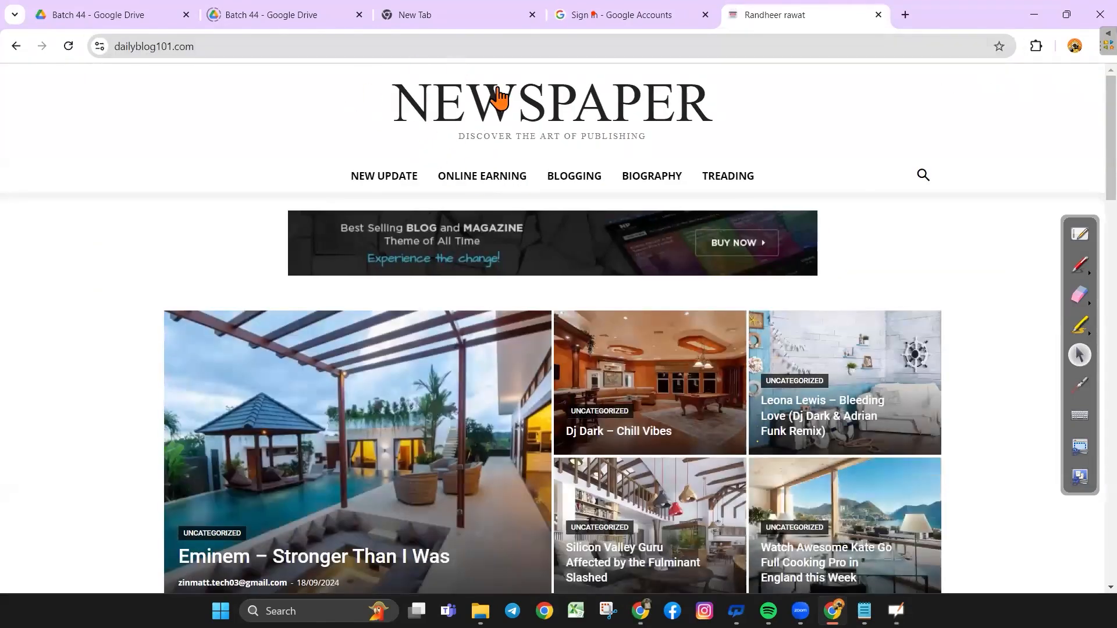
Return to the Newspaper theme panel in the other Chrome window and open the Logo & Favicon section of the header settings
left_click(1037, 18)
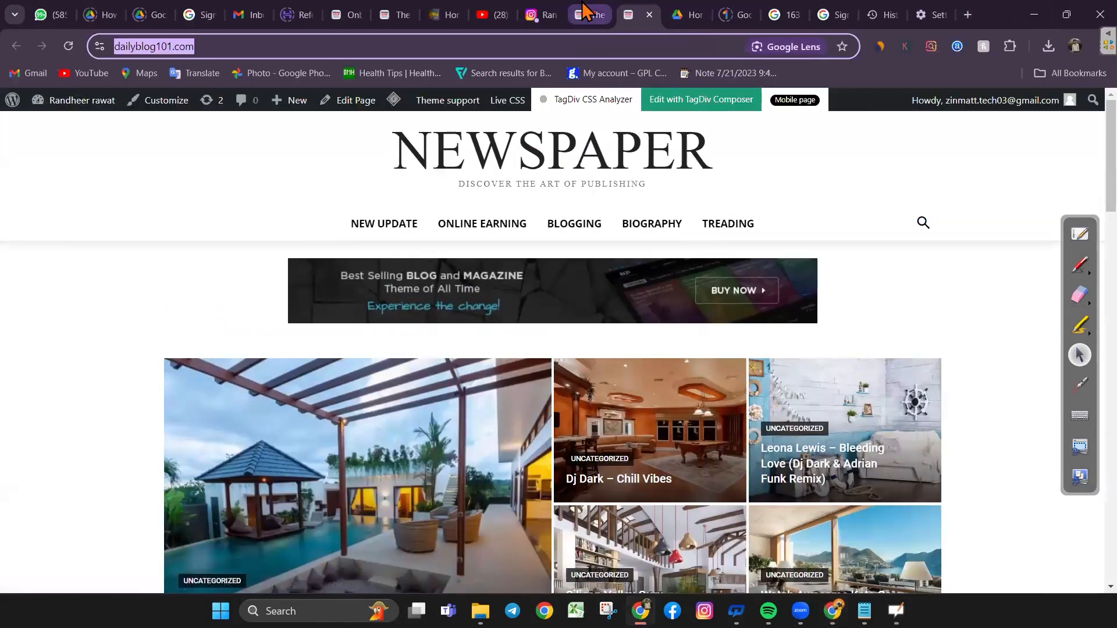
left_click(583, 12)
scroll(619, 304, "up", 10)
scroll(620, 303, "up", 10)
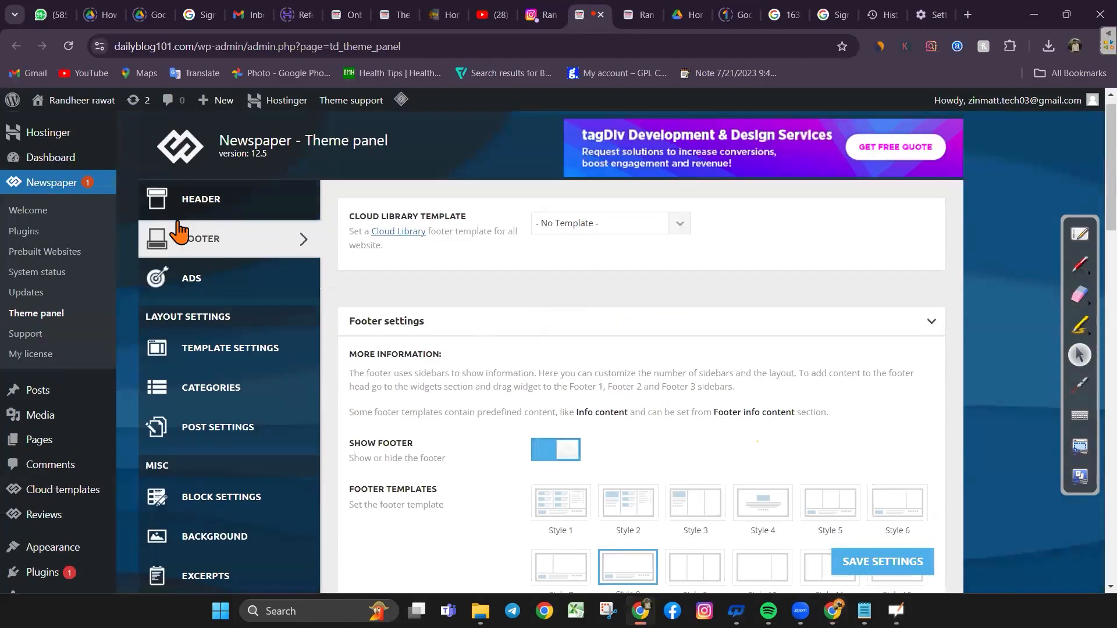
left_click(192, 197)
scroll(621, 357, "down", 10)
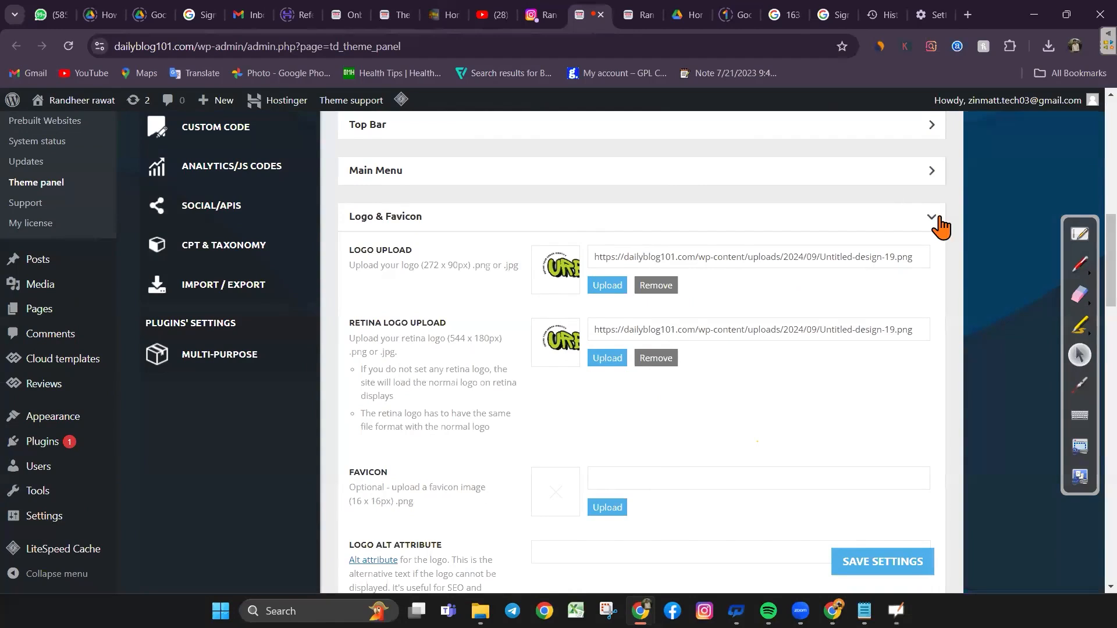
Reload the theme panel and review the header's Main Menu and Logo & Favicon settings, including the text logo and tagline fields
left_click(68, 47)
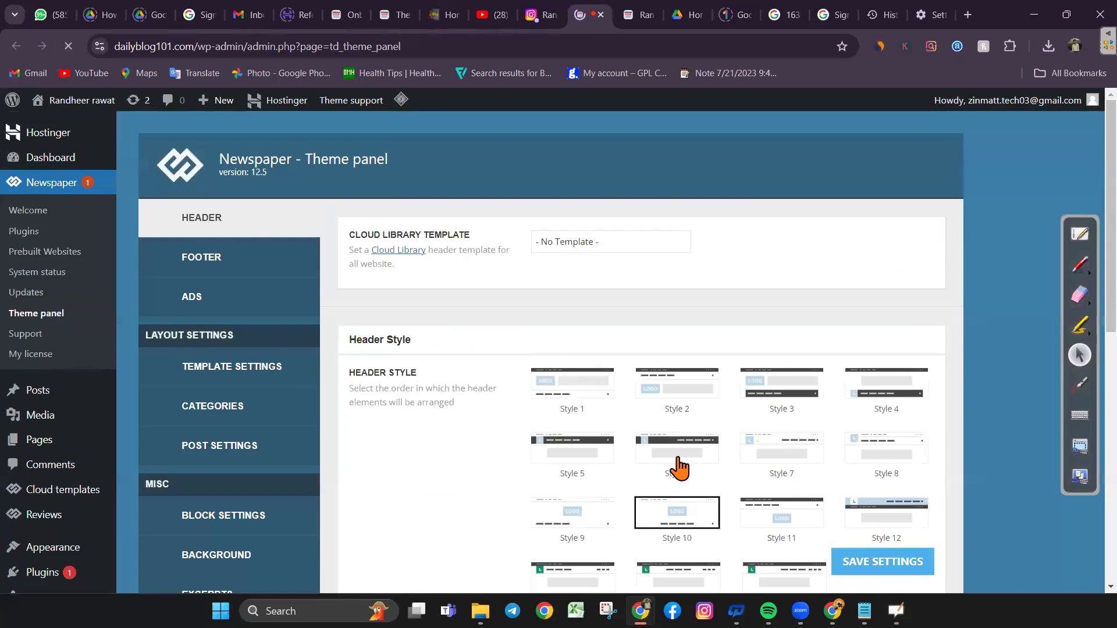
scroll(678, 467, "down", 7)
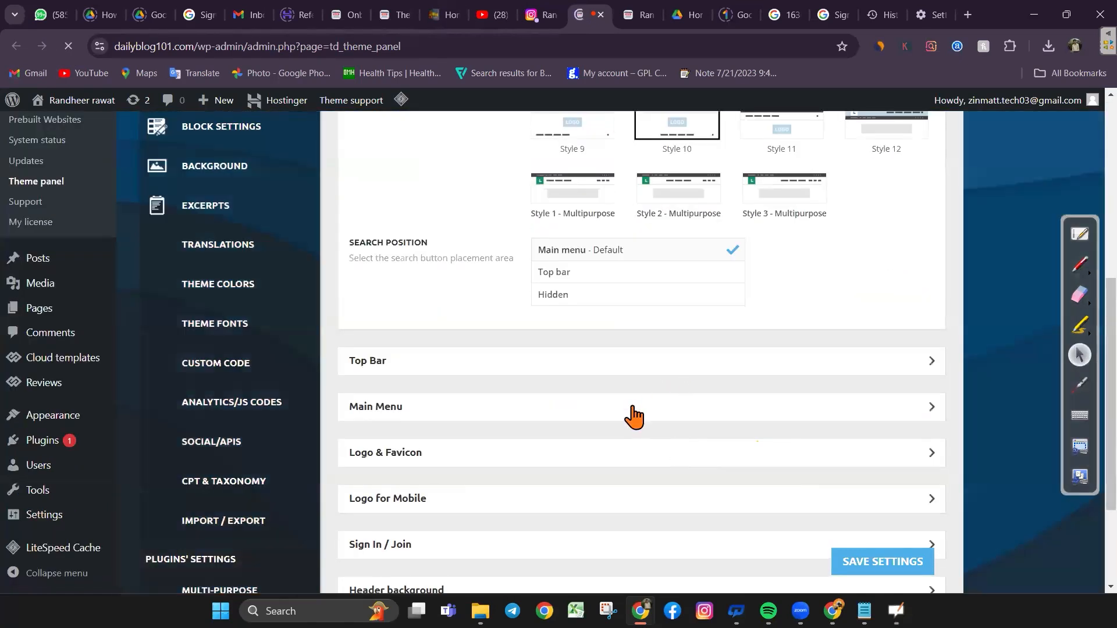
left_click(633, 416)
scroll(717, 453, "down", 6)
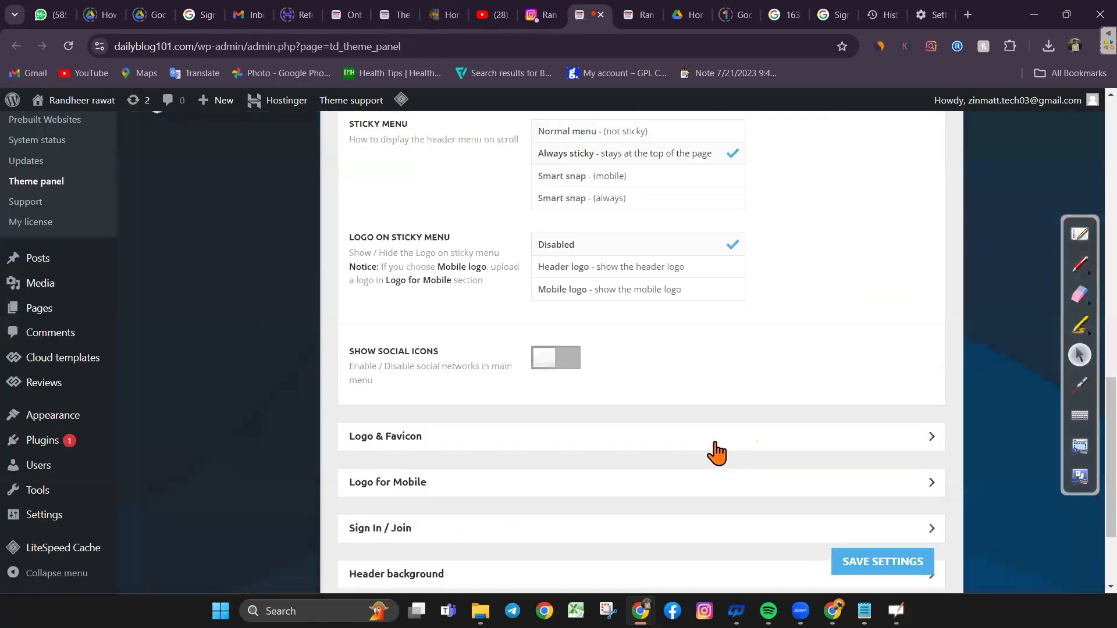
left_click(733, 342)
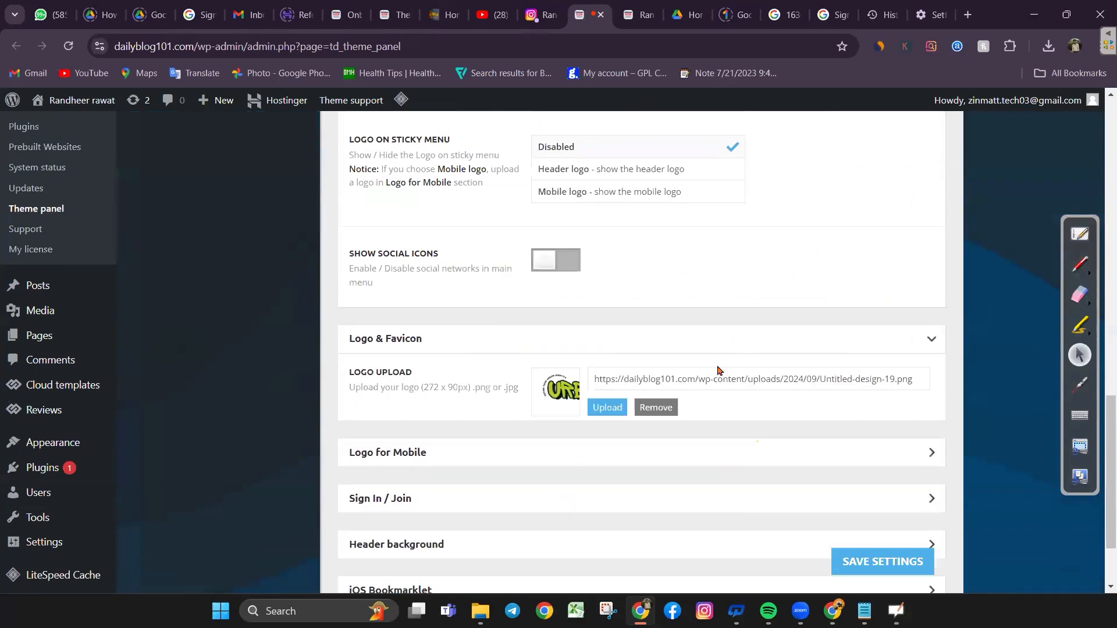
scroll(640, 439, "down", 5)
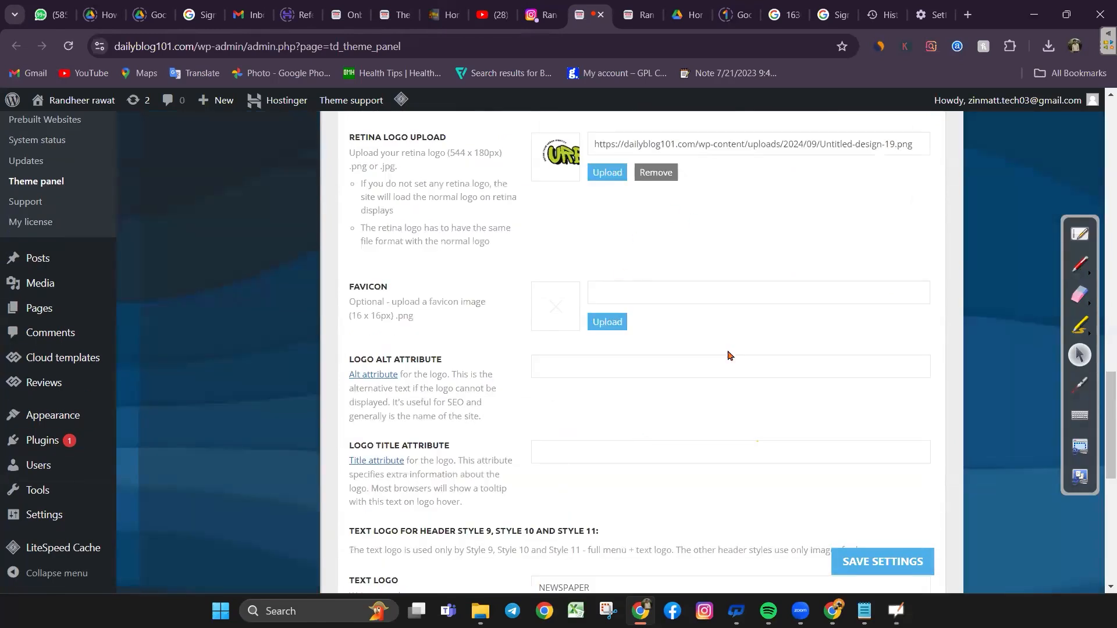
scroll(715, 407, "down", 5)
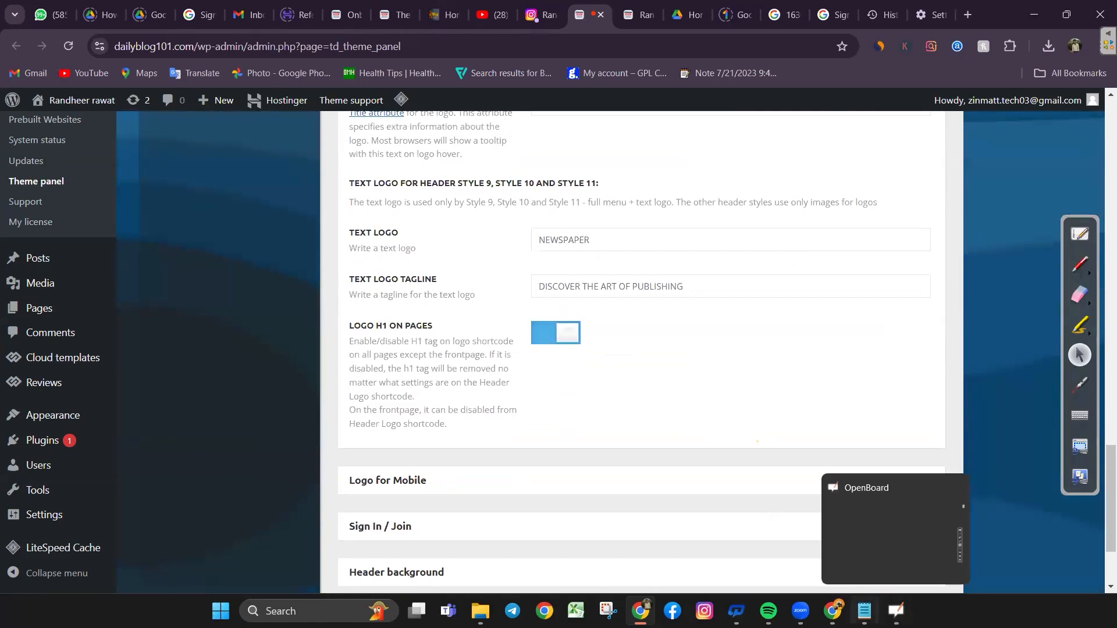
In the other Chrome window, reload the homepage and delete the last hour's browsing history, cookies and cached files
left_click(810, 534)
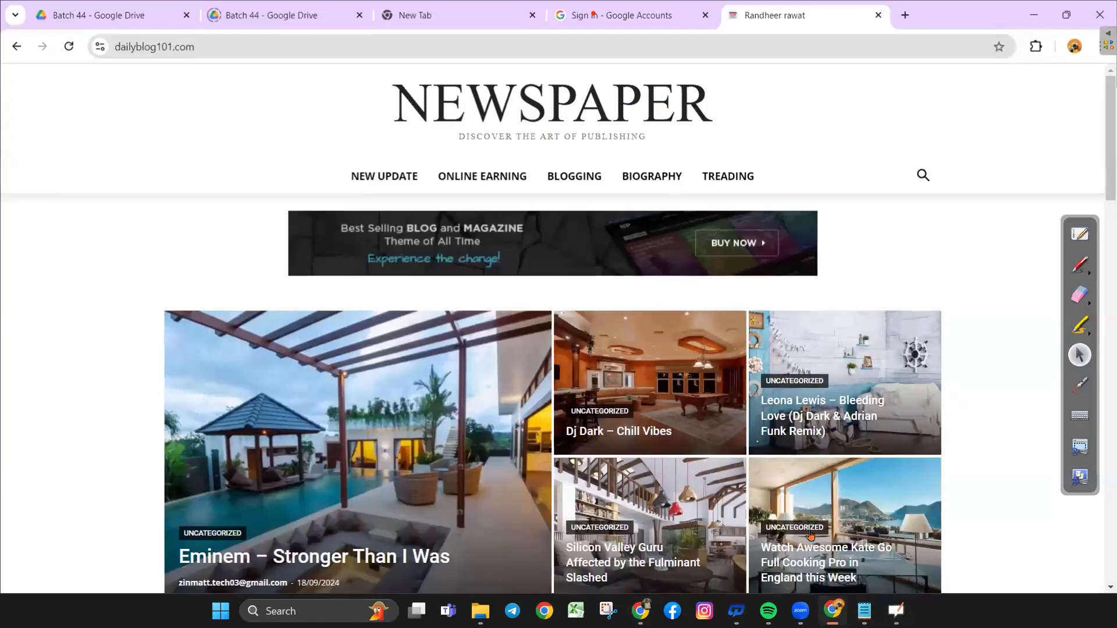
left_click(70, 46)
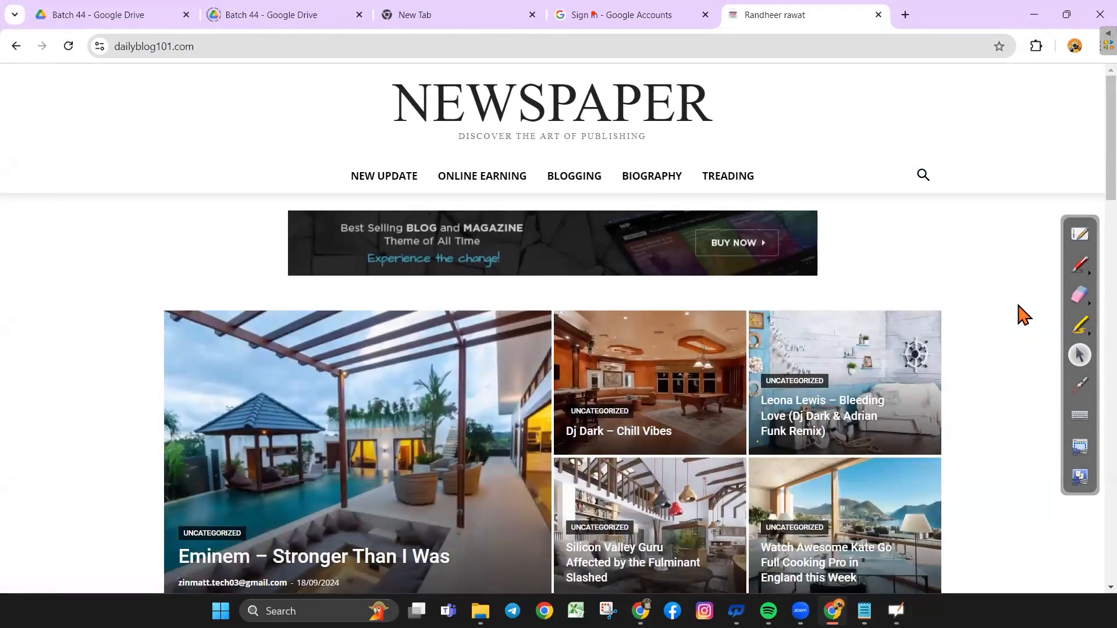
key("ctrl+h")
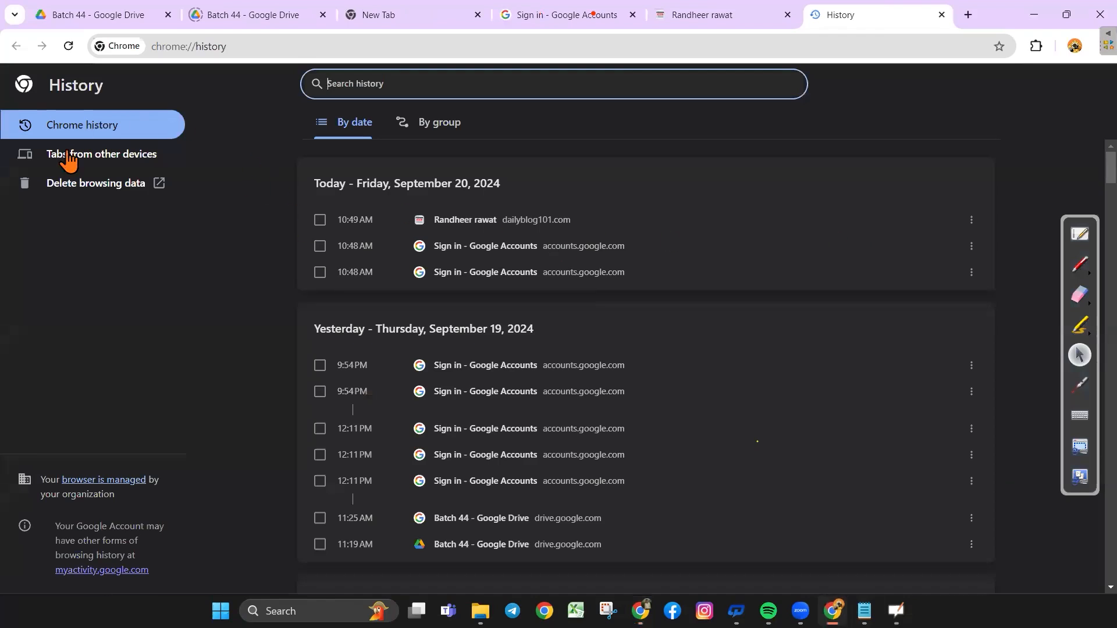
left_click(58, 185)
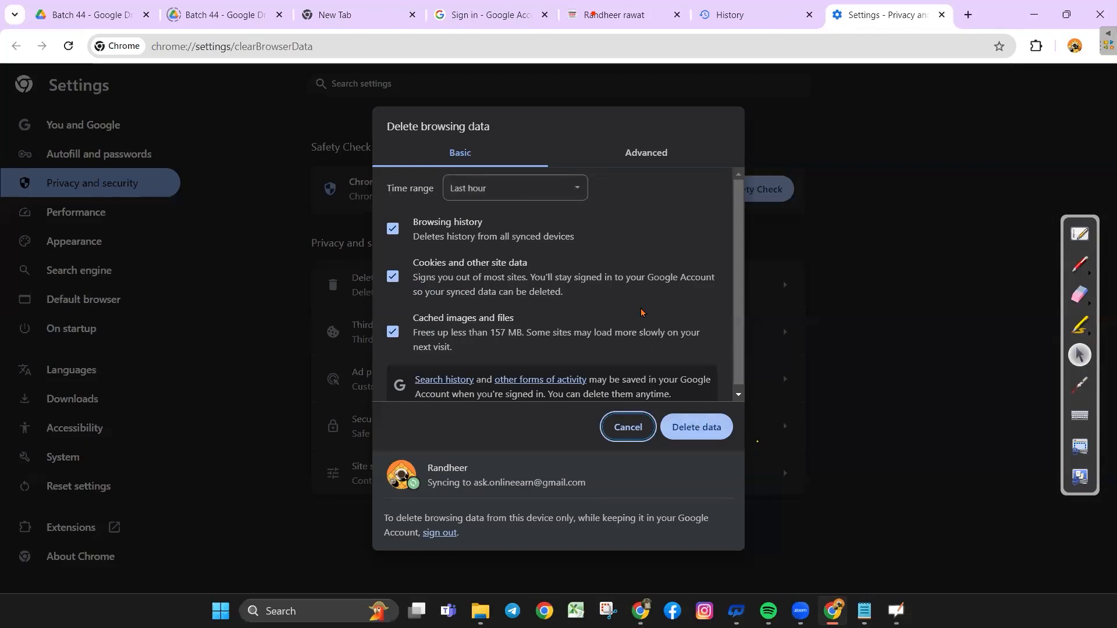
scroll(641, 313, "down", 1)
left_click(693, 435)
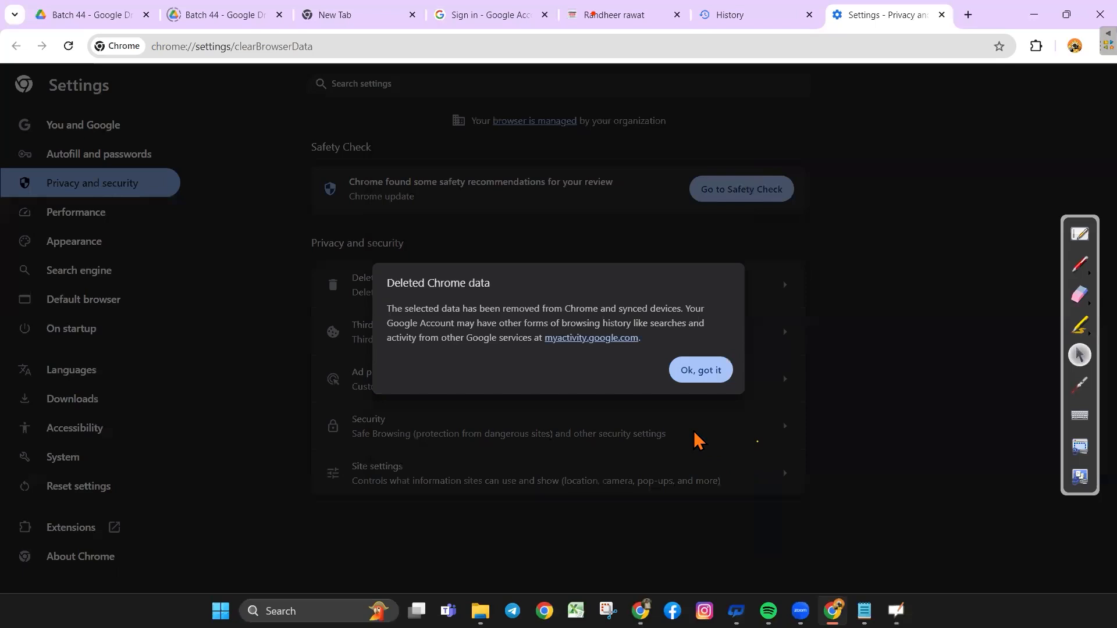
left_click(687, 372)
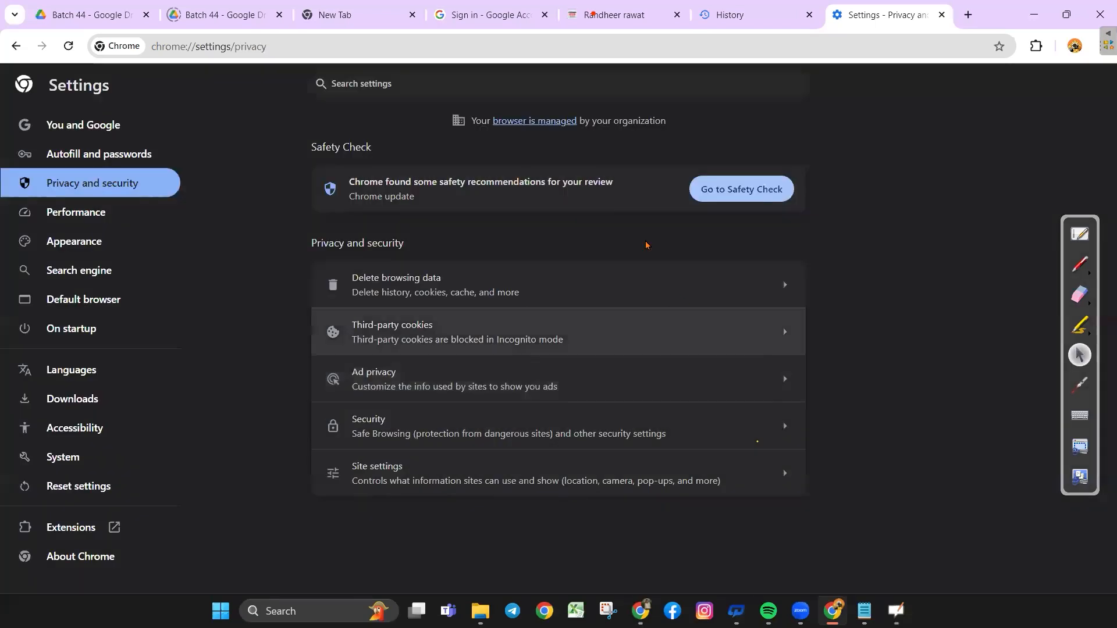
Reload the dailyblog101.com homepage to check which logo its header shows
left_click(67, 44)
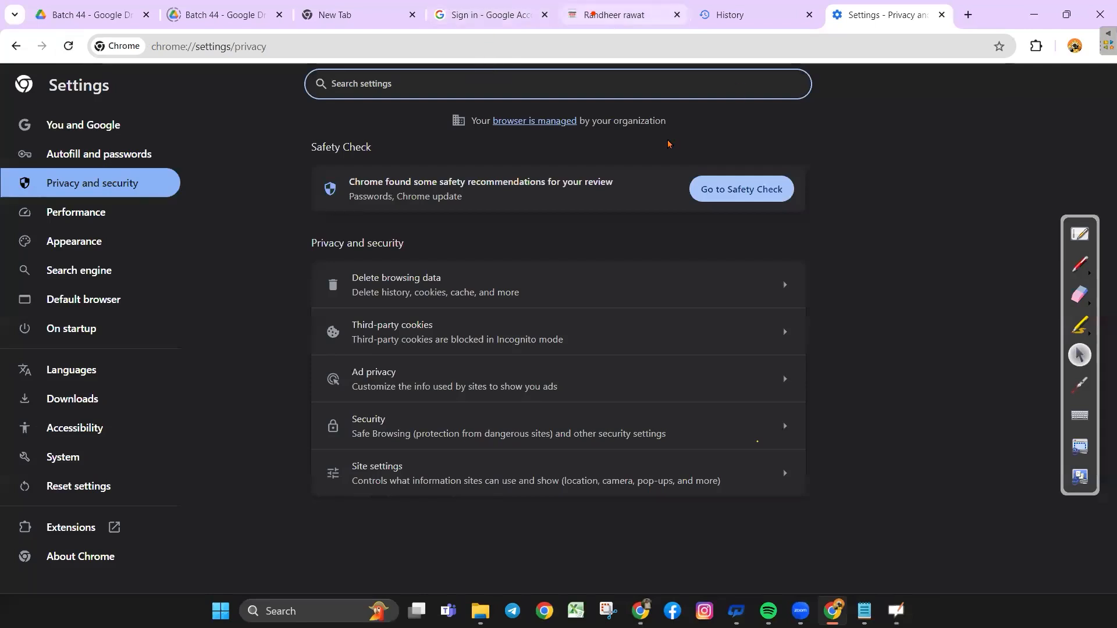
left_click(625, 15)
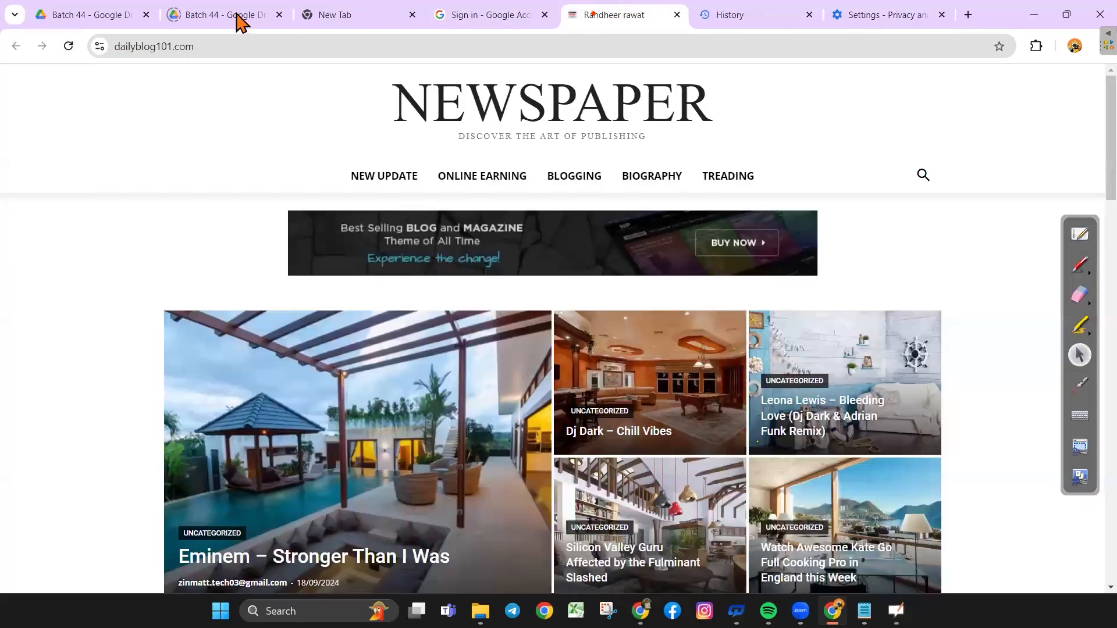
left_click(68, 46)
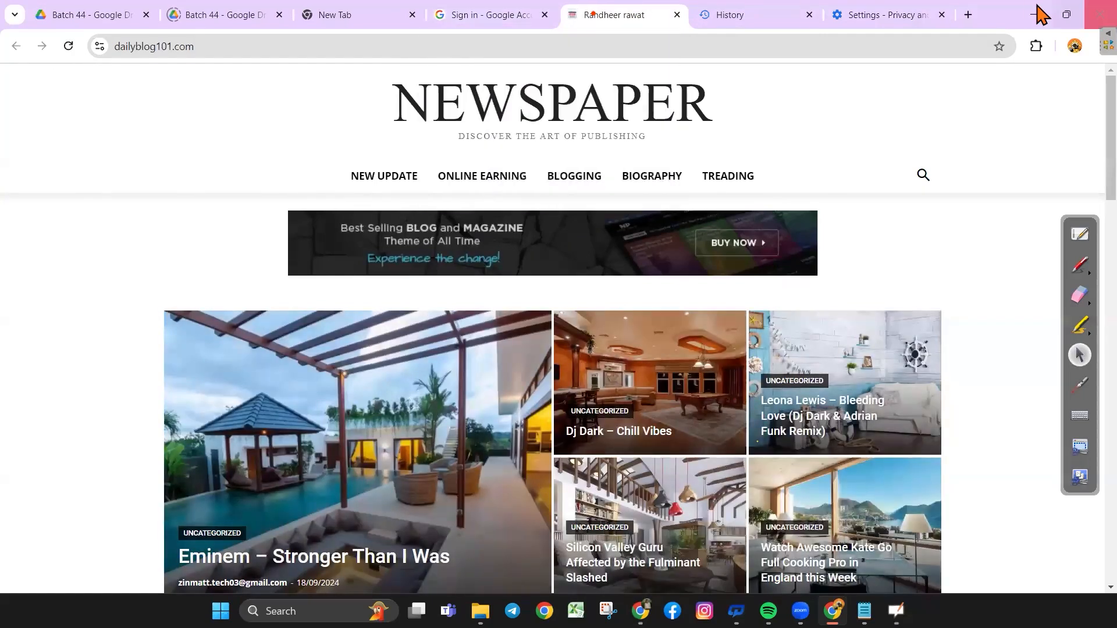
Go back to the theme panel window, visit the site in a new tab and open its homepage in tagDiv Composer
left_click(1034, 14)
scroll(483, 296, "up", 15)
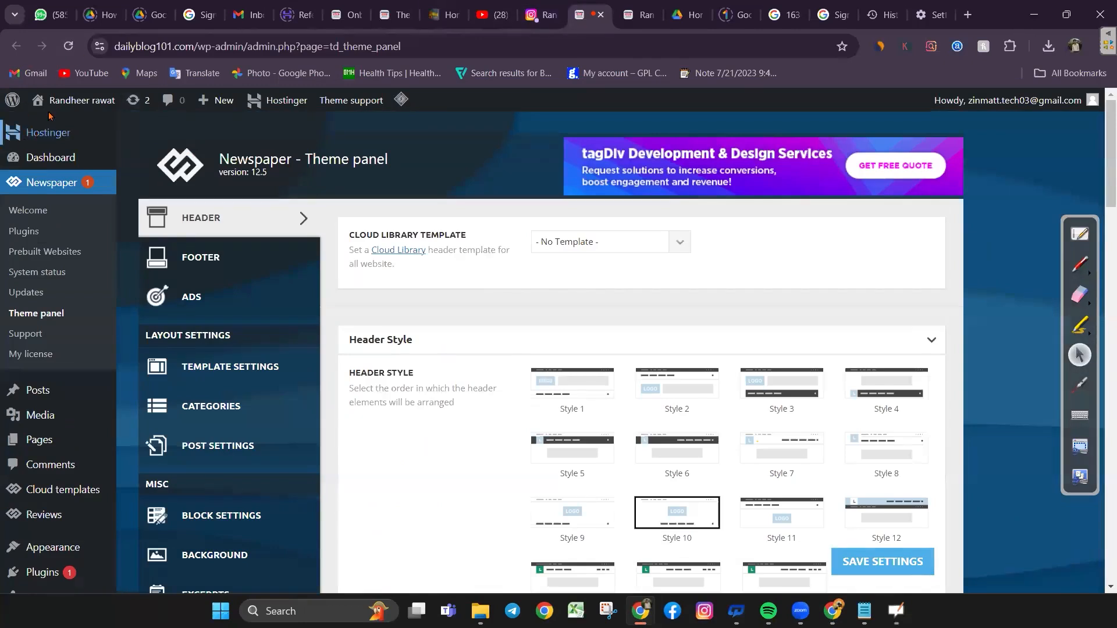
mouse_move(73, 101)
left_click_drag(69, 132, 684, 7)
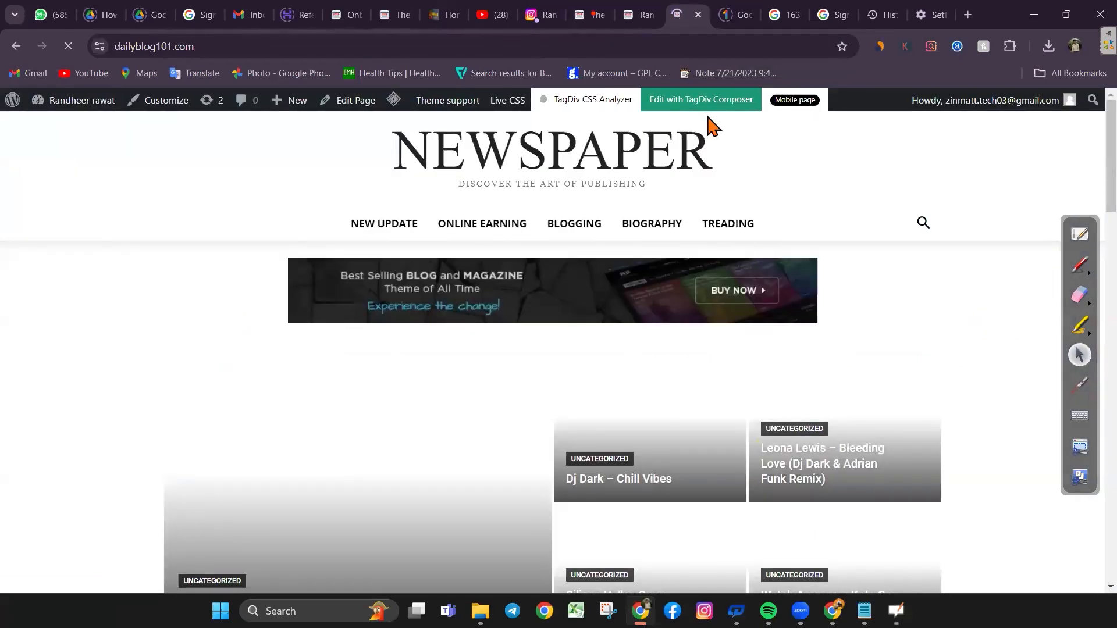
left_click(731, 108)
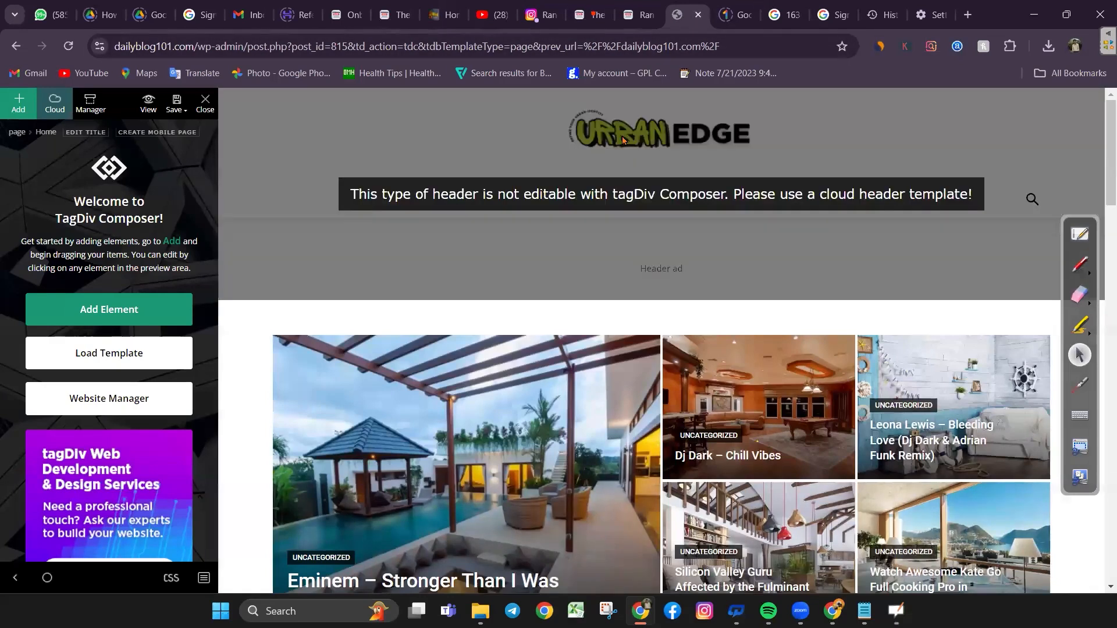
Close the tagDiv Composer and Google Drive storage tabs and return to the theme panel
left_click(699, 16)
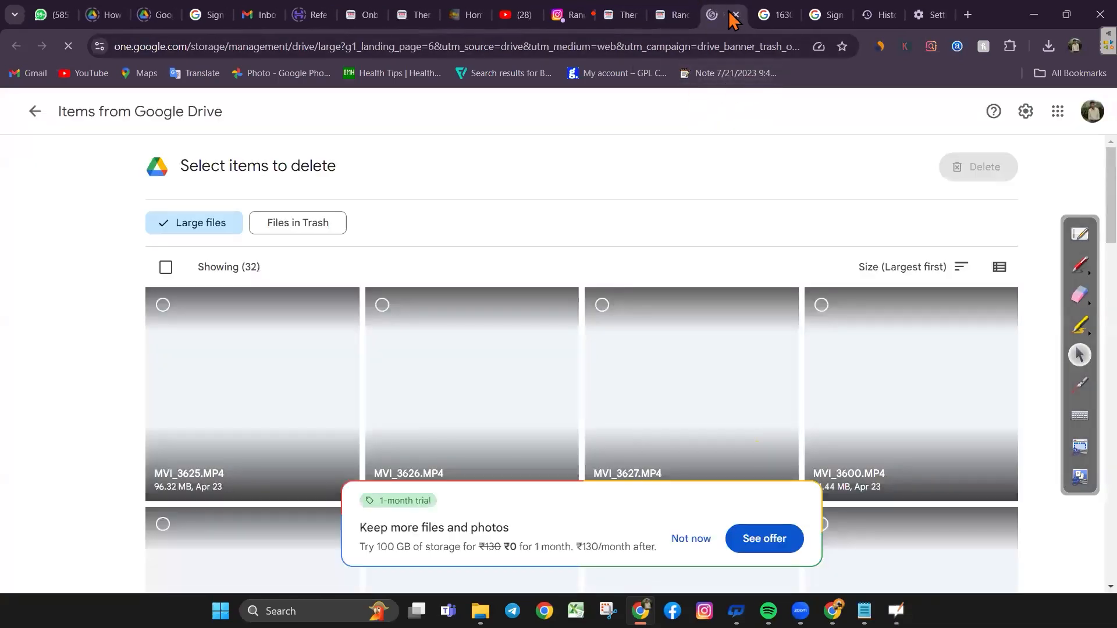
left_click(736, 15)
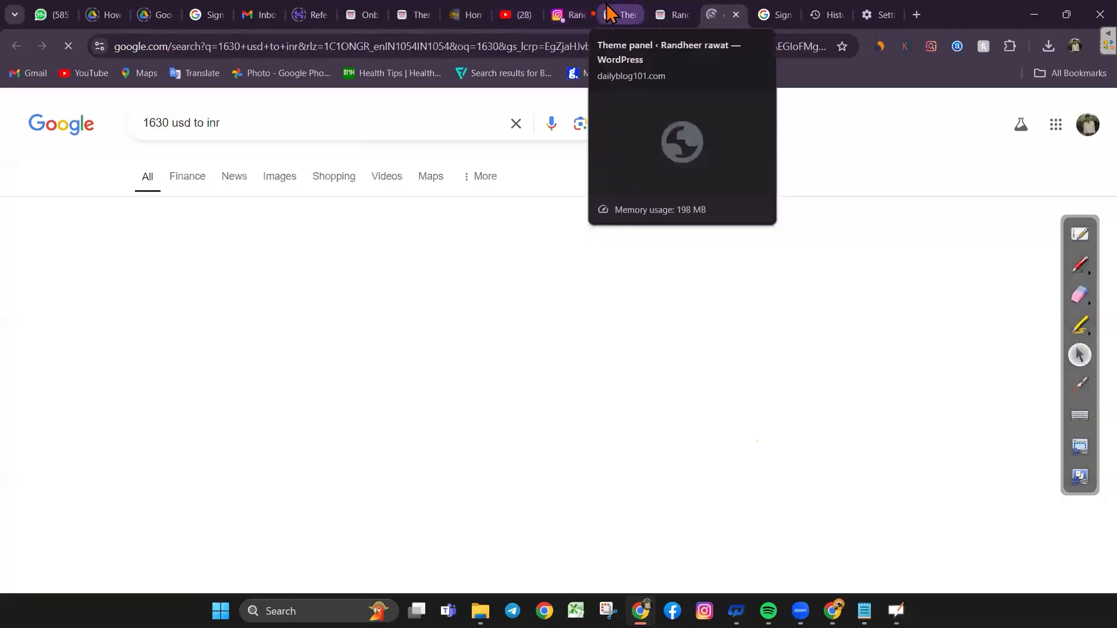
left_click(617, 14)
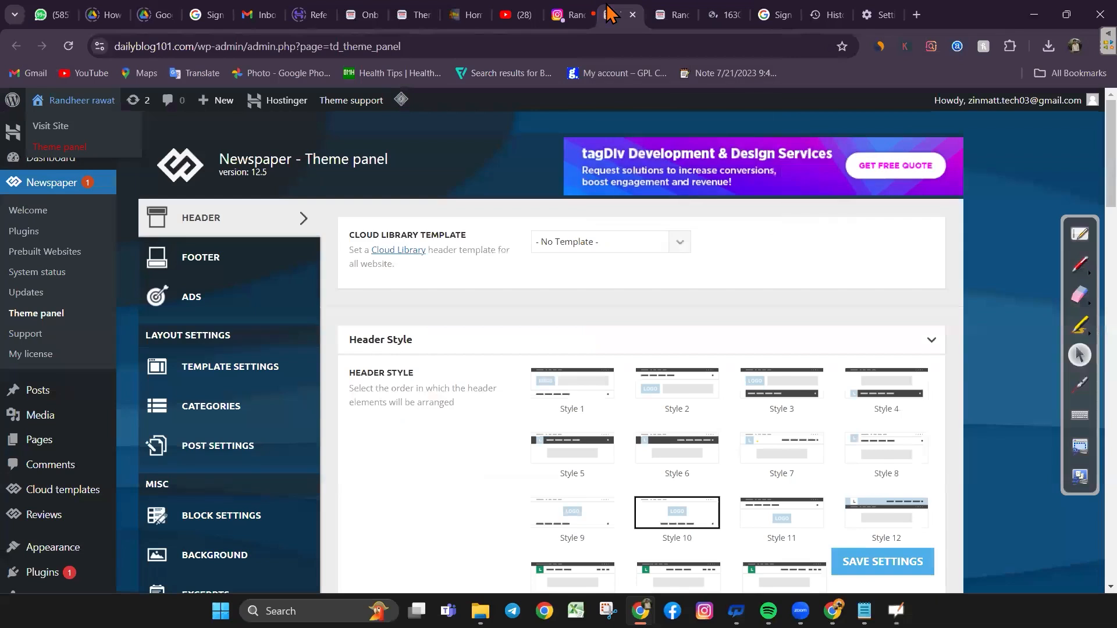
Visit the site from the theme panel again and inspect the homepage header in tagDiv Composer
mouse_move(86, 108)
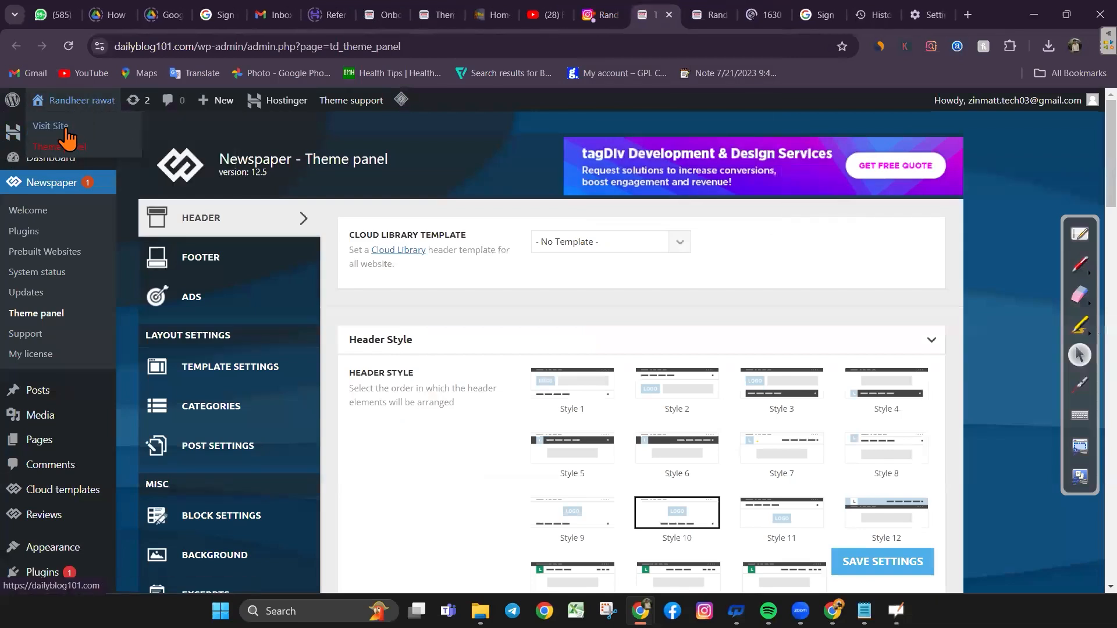
left_click(758, 12)
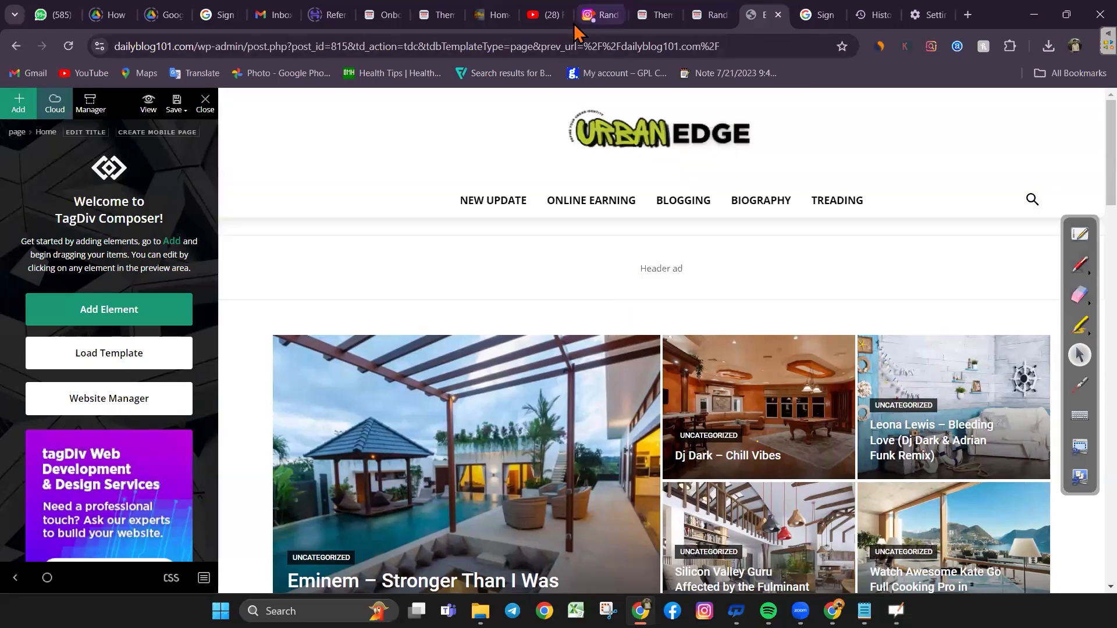
Open the theme panel's Theme Colors settings and look through its general, header and footer color sections
left_click(656, 13)
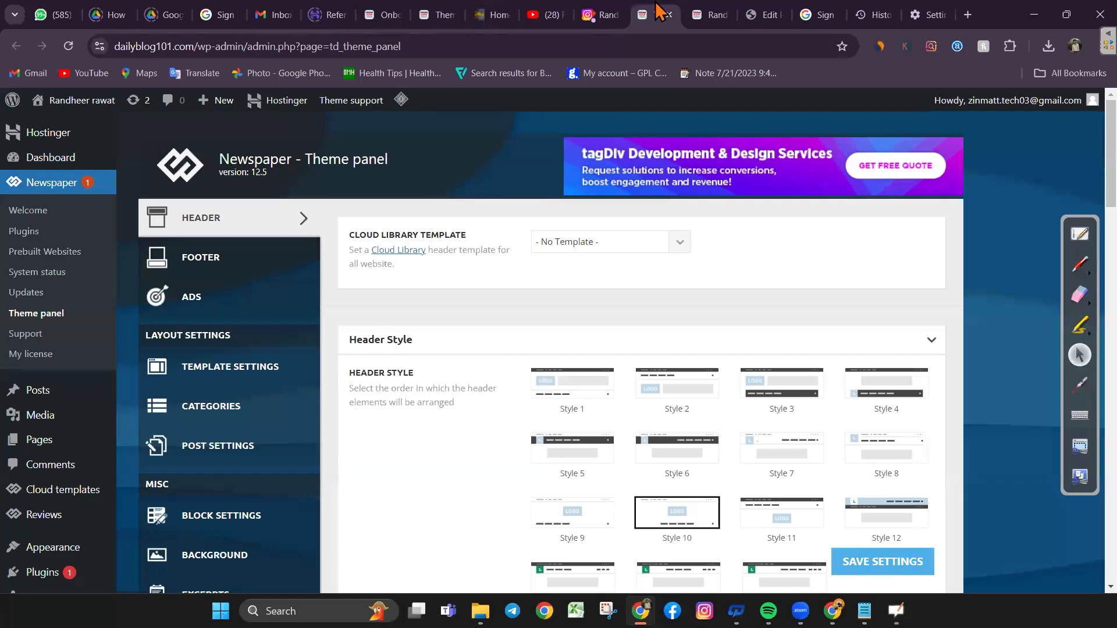
scroll(640, 349, "down", 5)
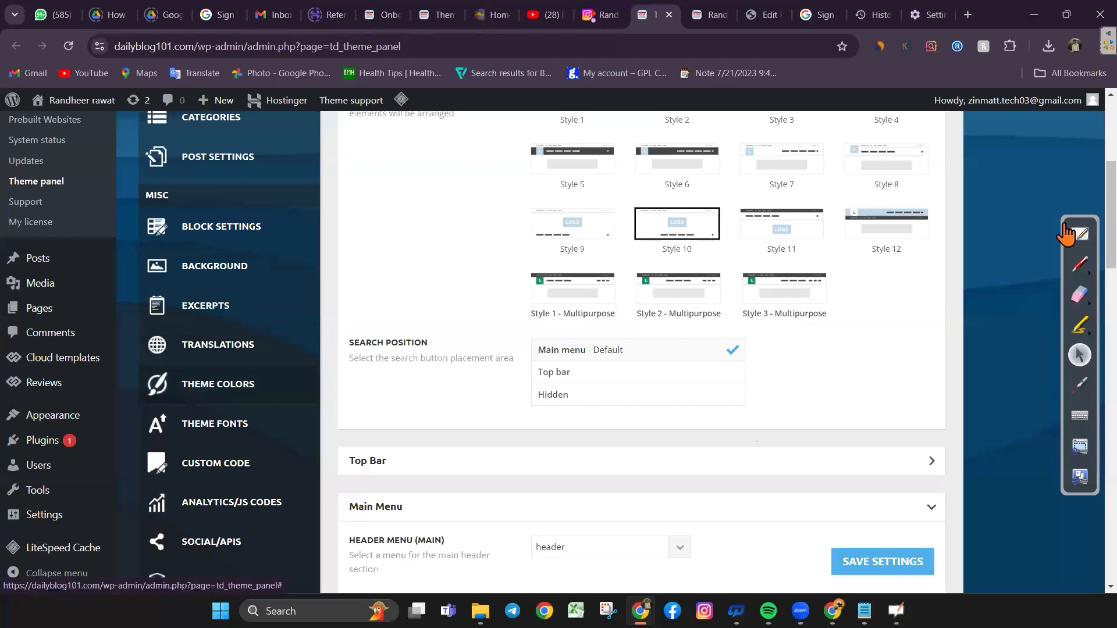
left_click(218, 384)
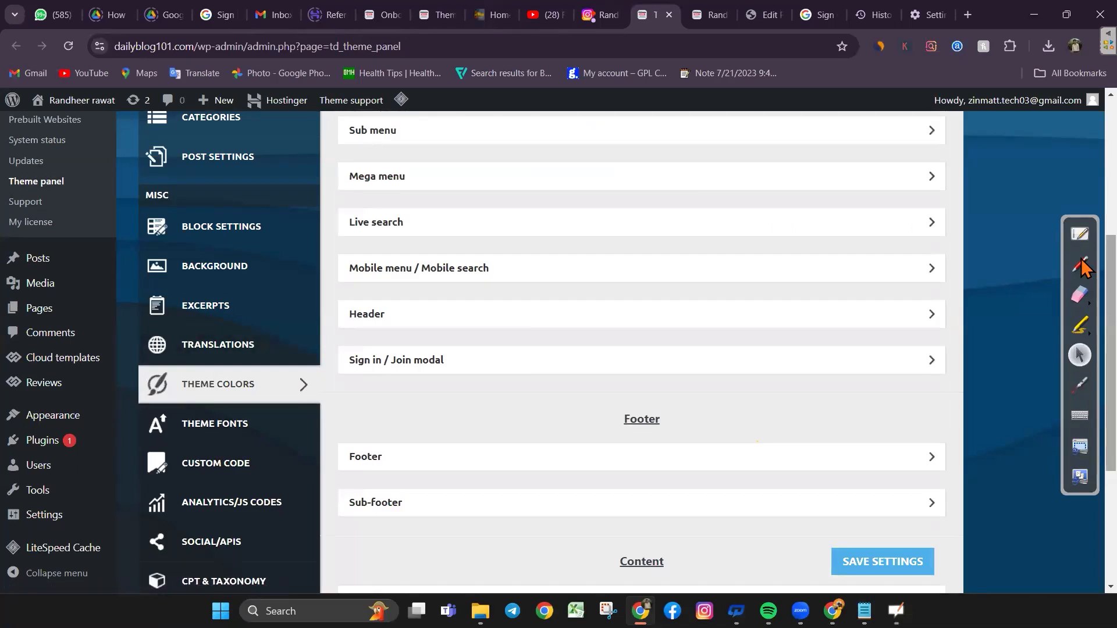
scroll(640, 349, "up", 5)
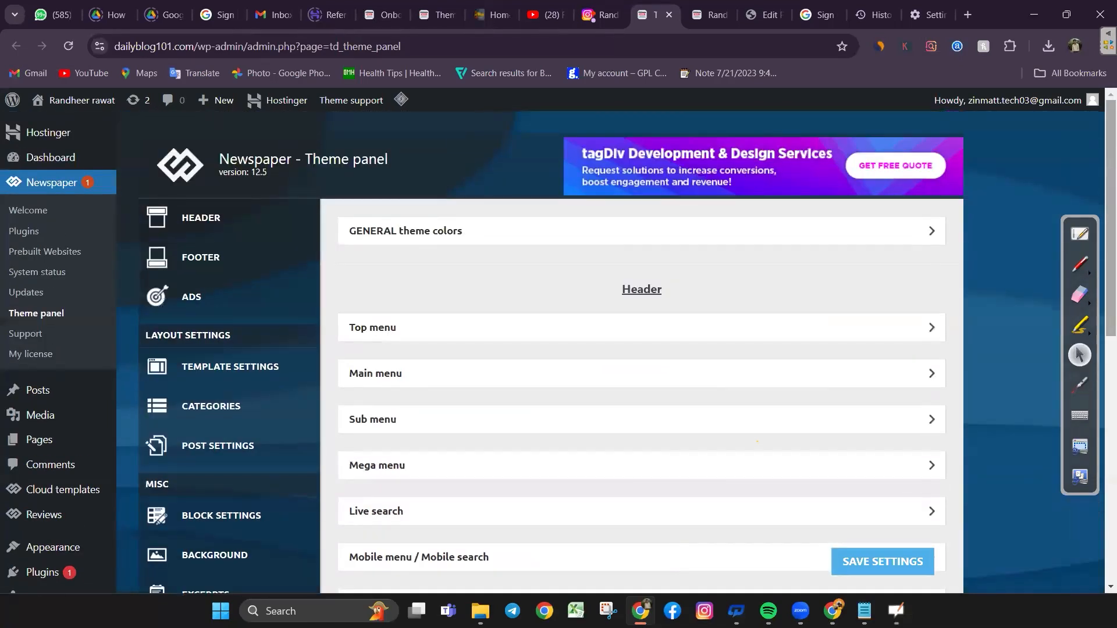
scroll(640, 349, "down", 1)
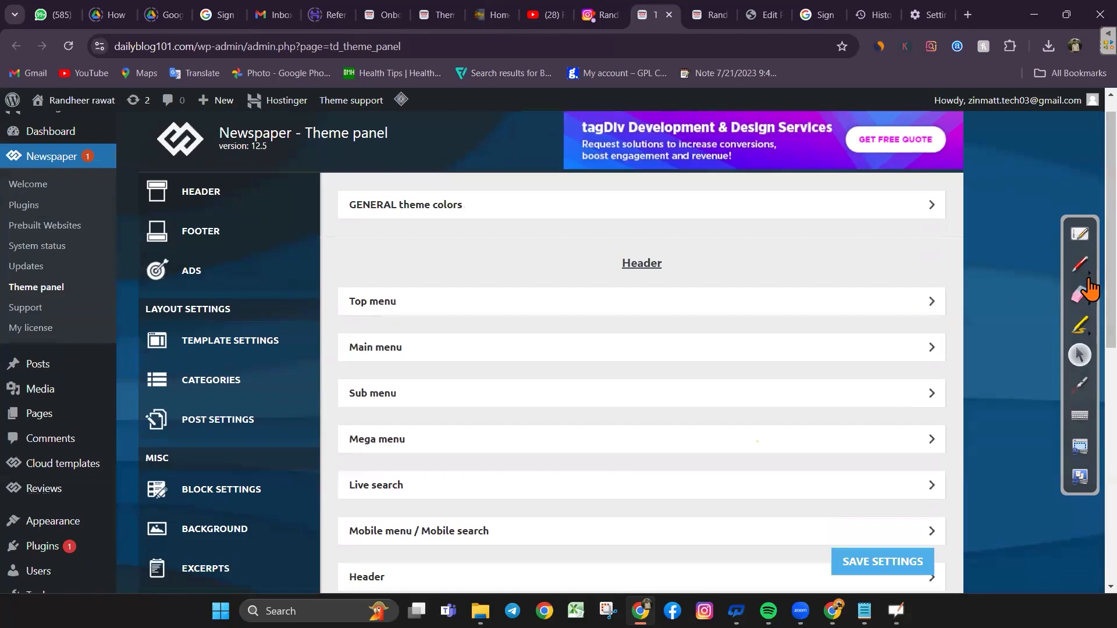
left_click(861, 207)
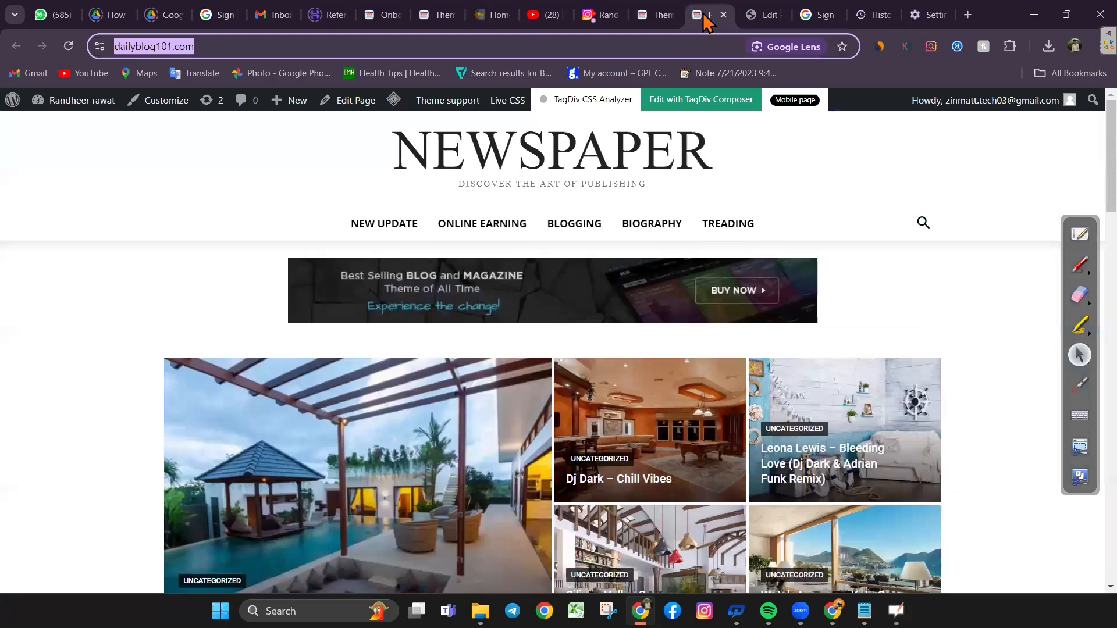
Check the dailyblog101.com homepage and browse the hindiradio.in homepage upward from its footer to compare their looks
left_click(707, 14)
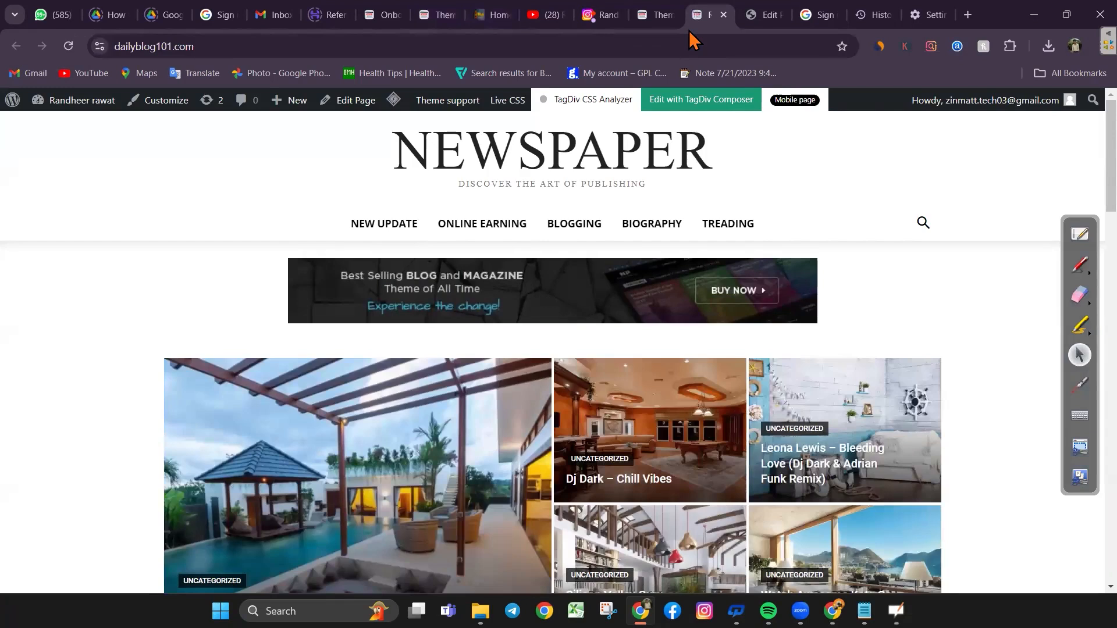
left_click(492, 14)
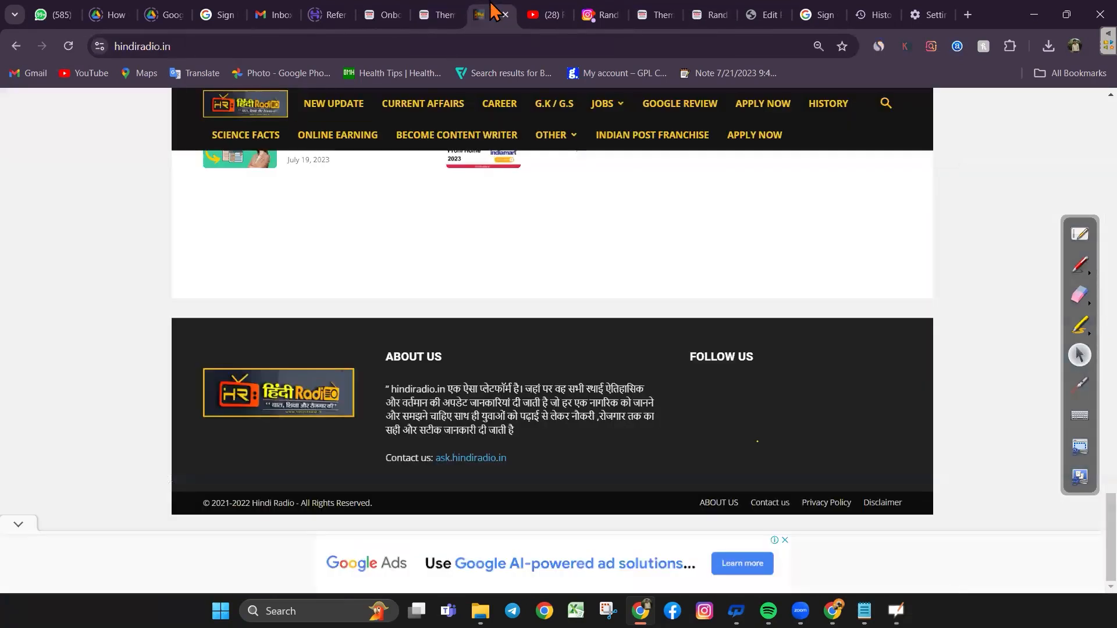
left_click_drag(1112, 527, 1112, 279)
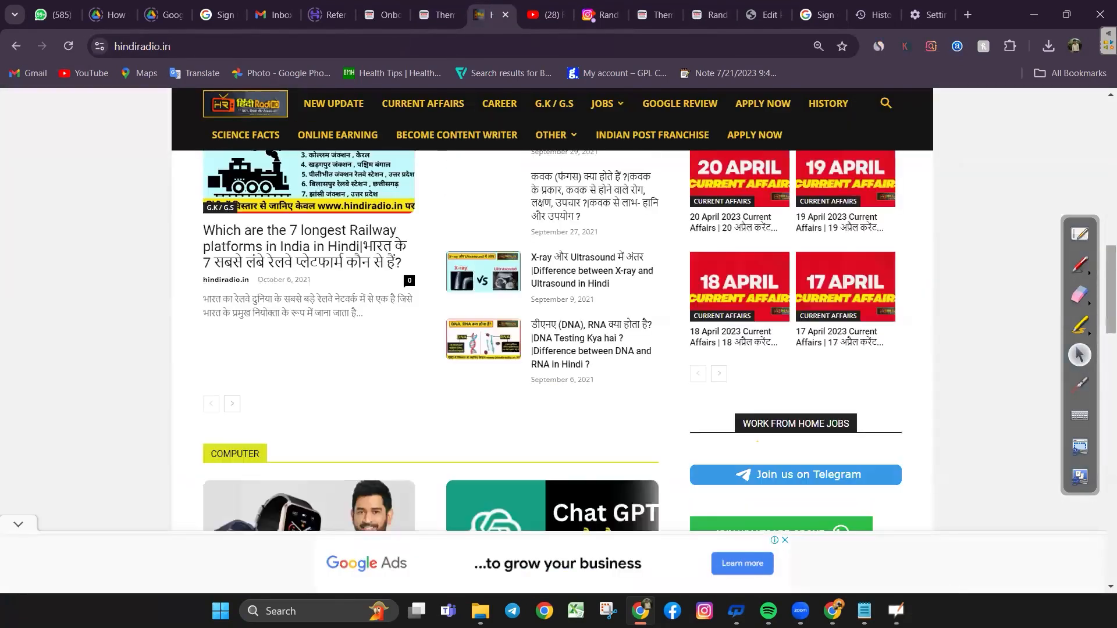
Mark up the blank margin beside the hindiradio.in page content with the red pen and erase the marks
left_click(1079, 265)
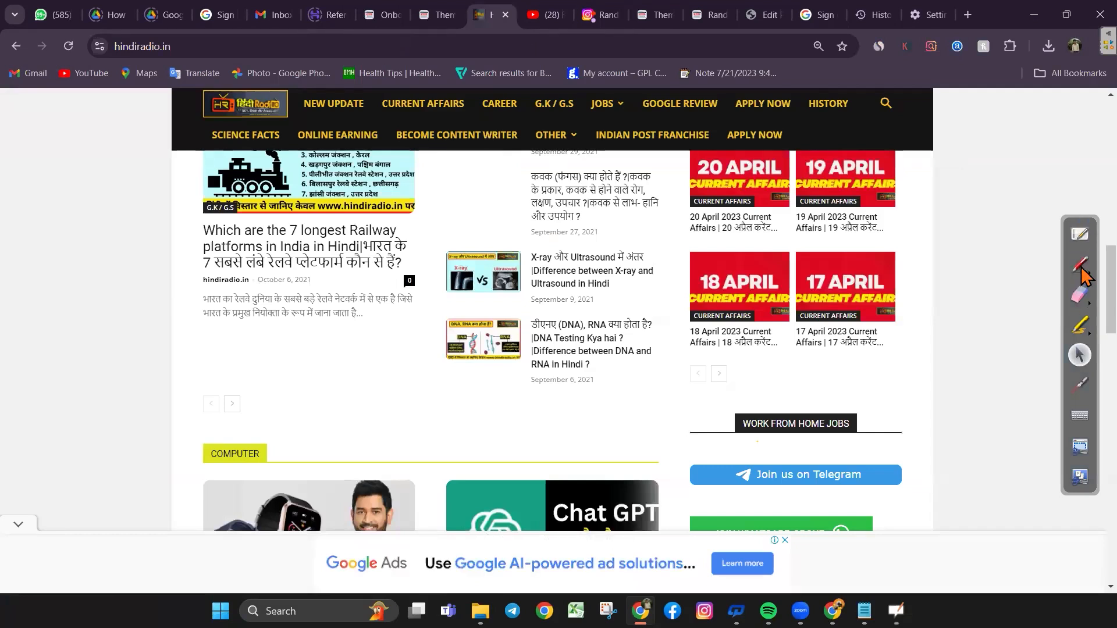
mouse_move(947, 110)
left_mouse_down()
mouse_move(961, 214)
mouse_move(967, 200)
left_mouse_up()
left_click_drag(980, 274, 991, 339)
mouse_move(980, 295)
left_mouse_down()
mouse_move(1030, 262)
mouse_move(1001, 341)
left_mouse_up()
mouse_move(946, 74)
left_mouse_down()
mouse_move(959, 331)
mouse_move(1108, 494)
left_mouse_up()
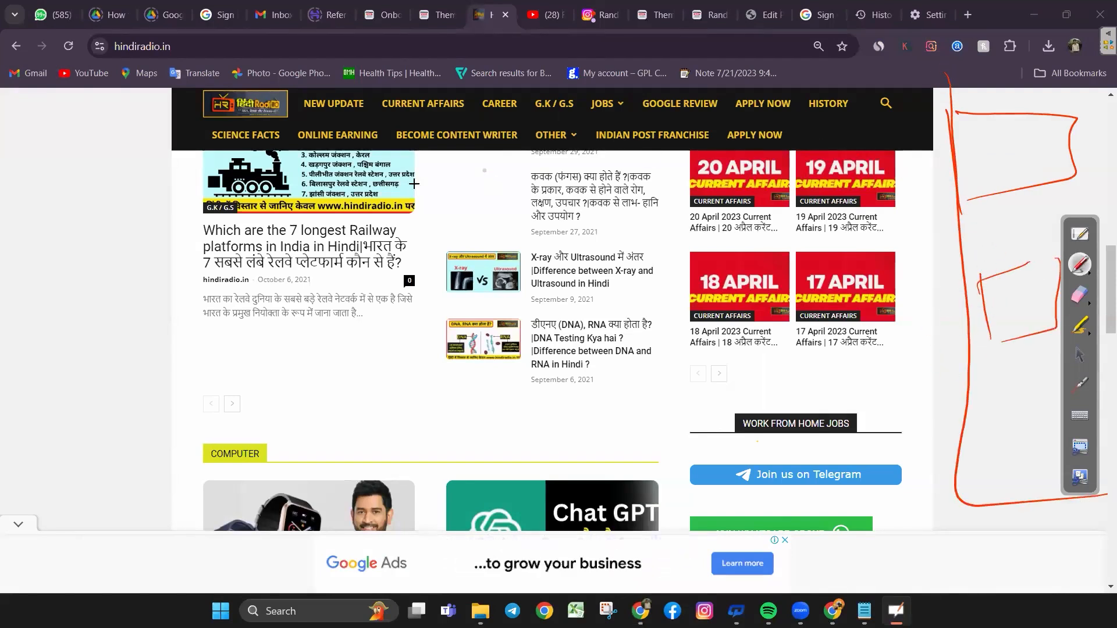
left_click(1079, 295)
mouse_move(971, 151)
left_mouse_down()
mouse_move(942, 112)
mouse_move(1051, 138)
mouse_move(1108, 293)
mouse_move(898, 526)
left_mouse_up()
mouse_move(665, 506)
left_mouse_down()
mouse_move(2, 190)
mouse_move(500, 13)
mouse_move(271, 138)
mouse_move(147, 147)
left_mouse_up()
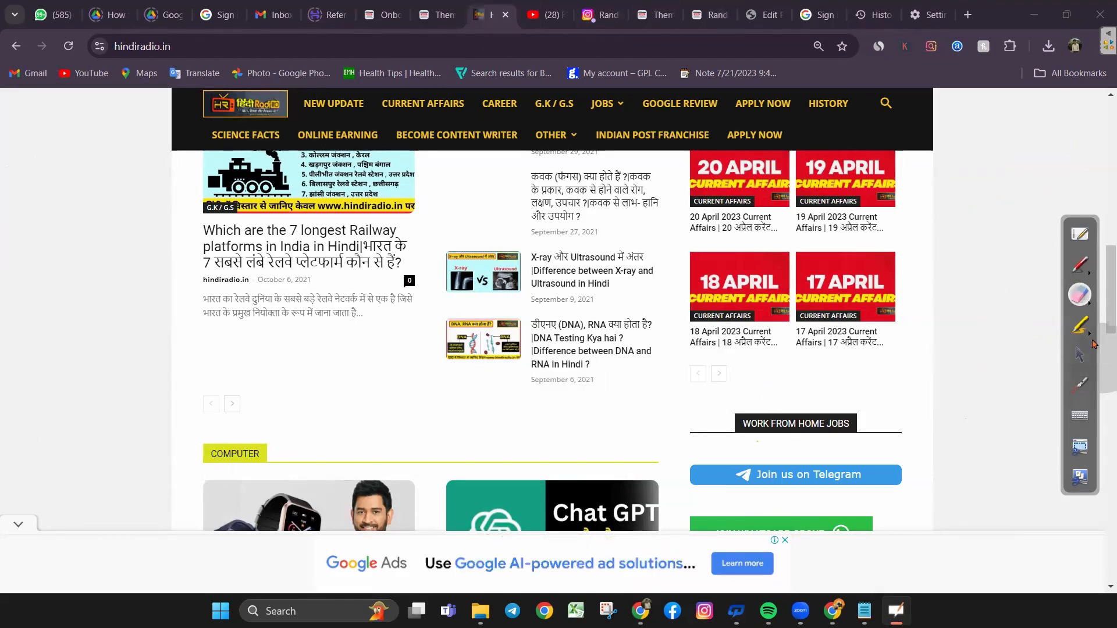
left_click(1079, 355)
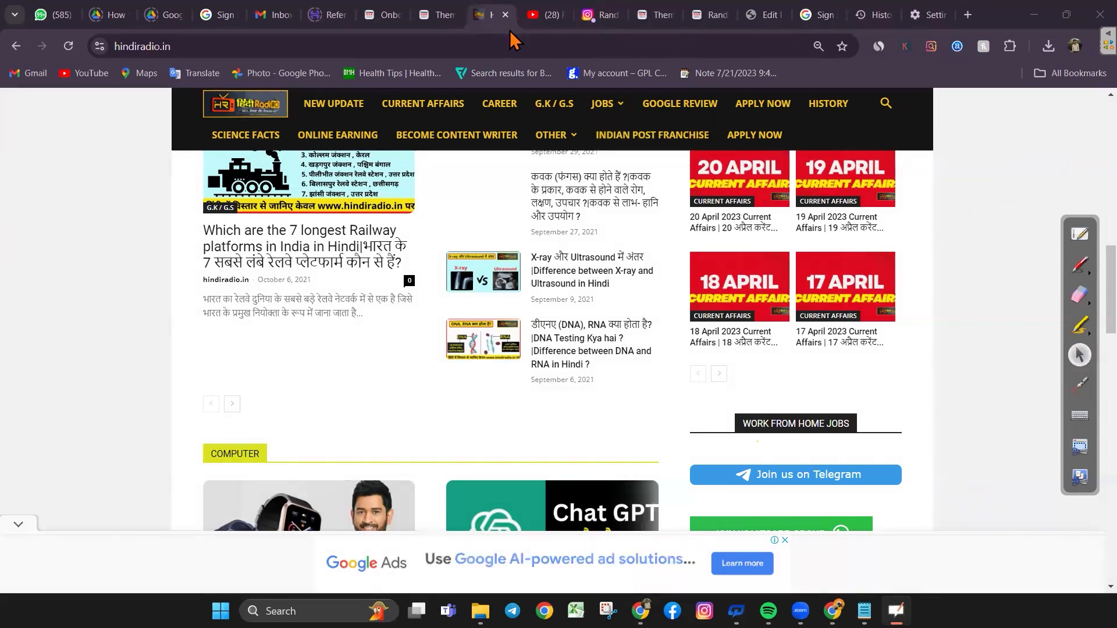
Open the GENERAL theme colors section of the Theme Colors settings in the dailyblog101.com Newspaper theme panel
left_click(655, 17)
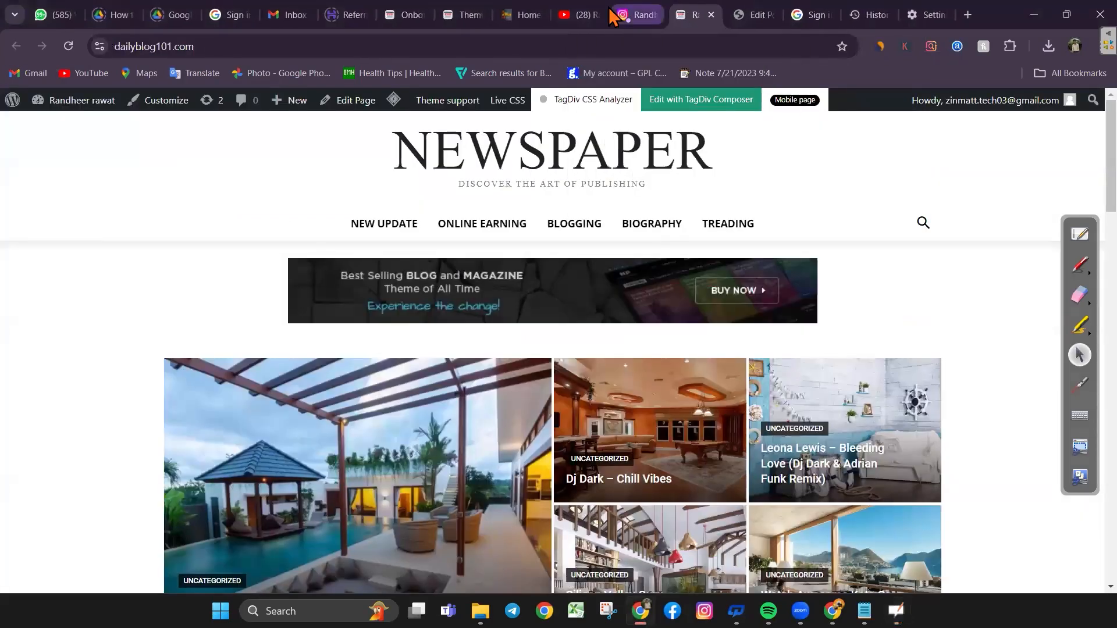
left_click(751, 16)
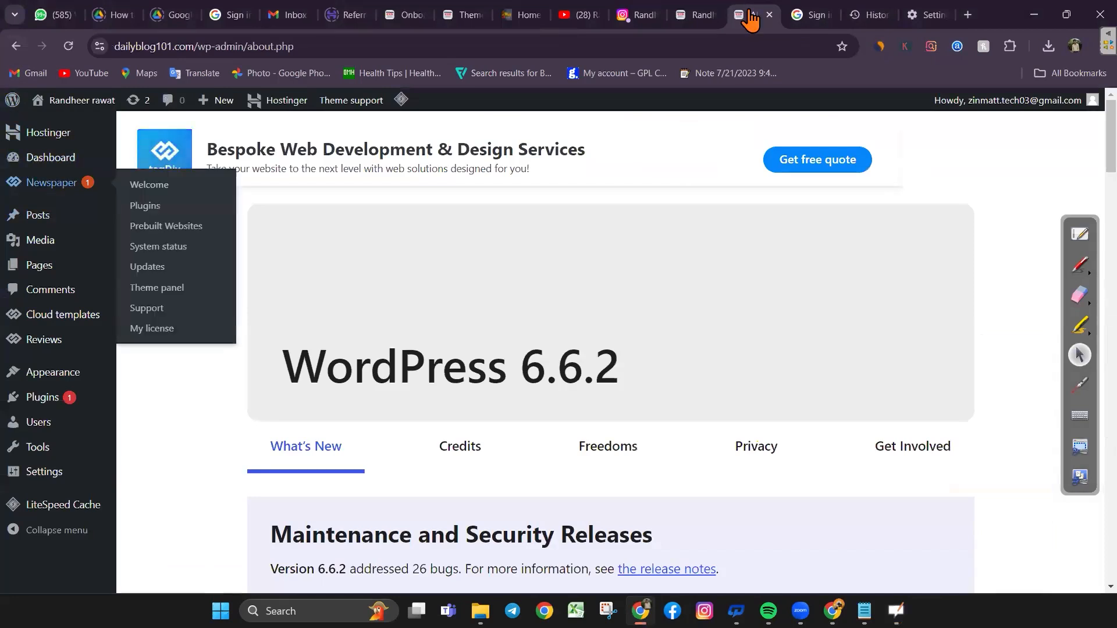
left_click(157, 288)
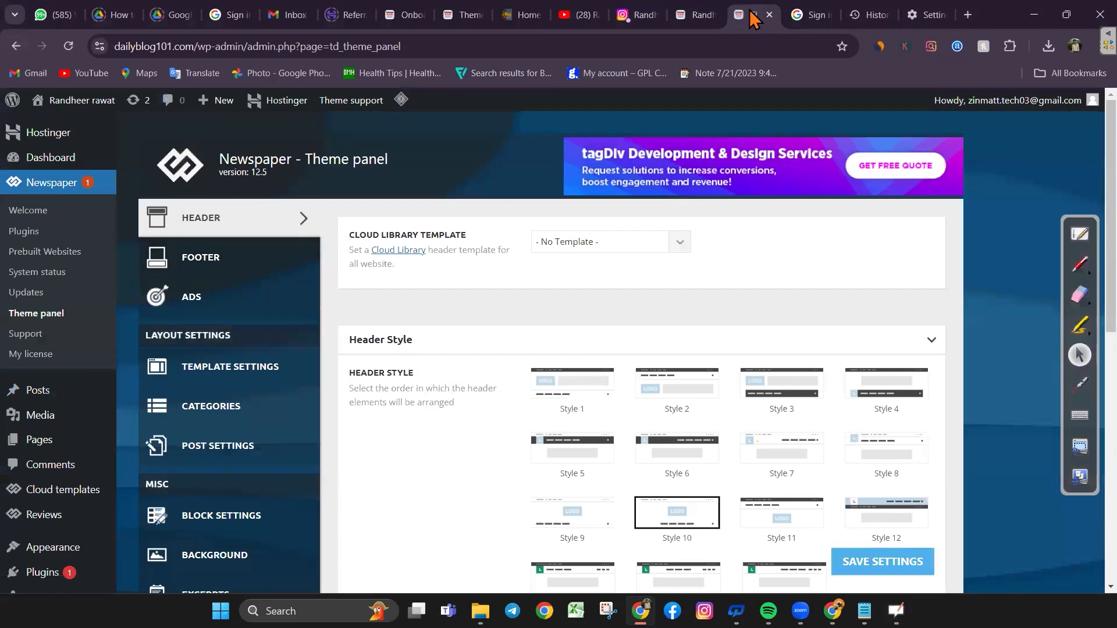
left_click_drag(1111, 201, 1111, 298)
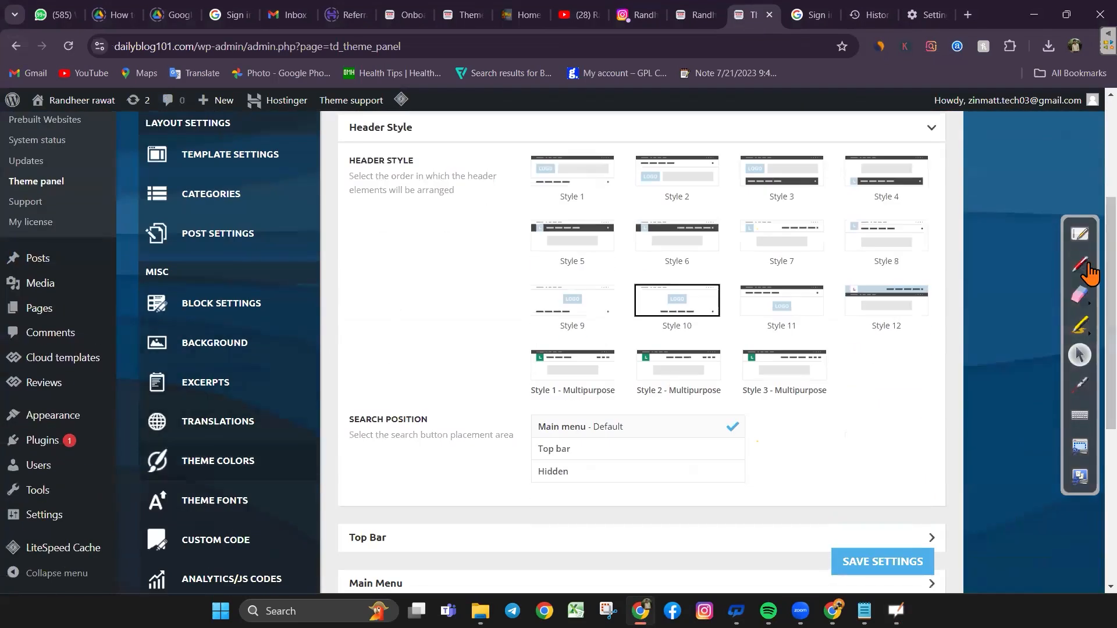
left_click(218, 461)
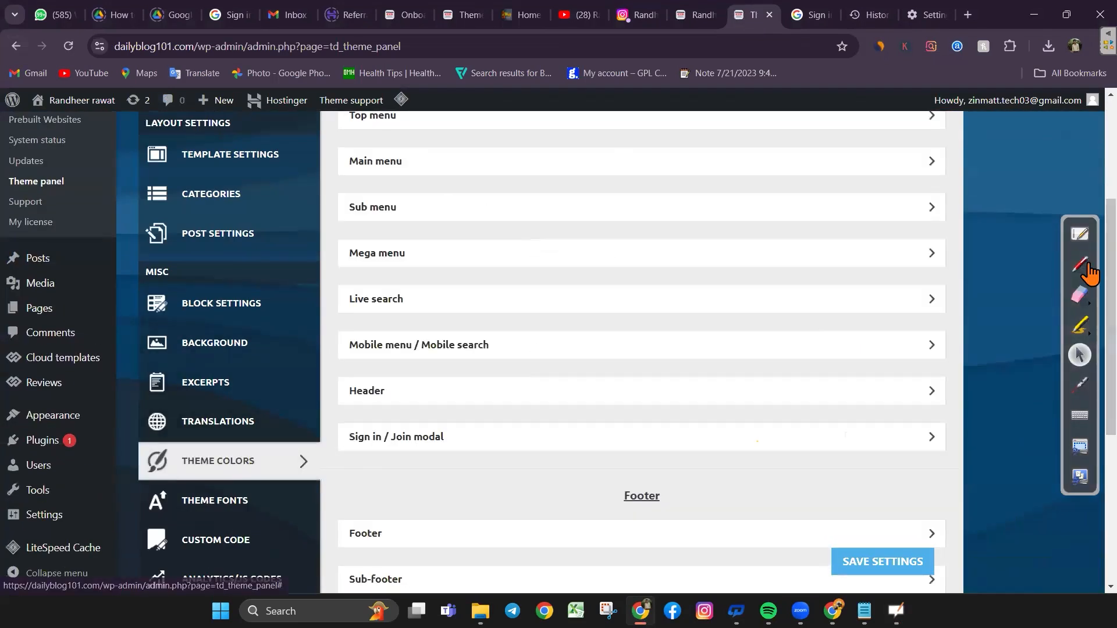
left_click_drag(1110, 285, 1110, 185)
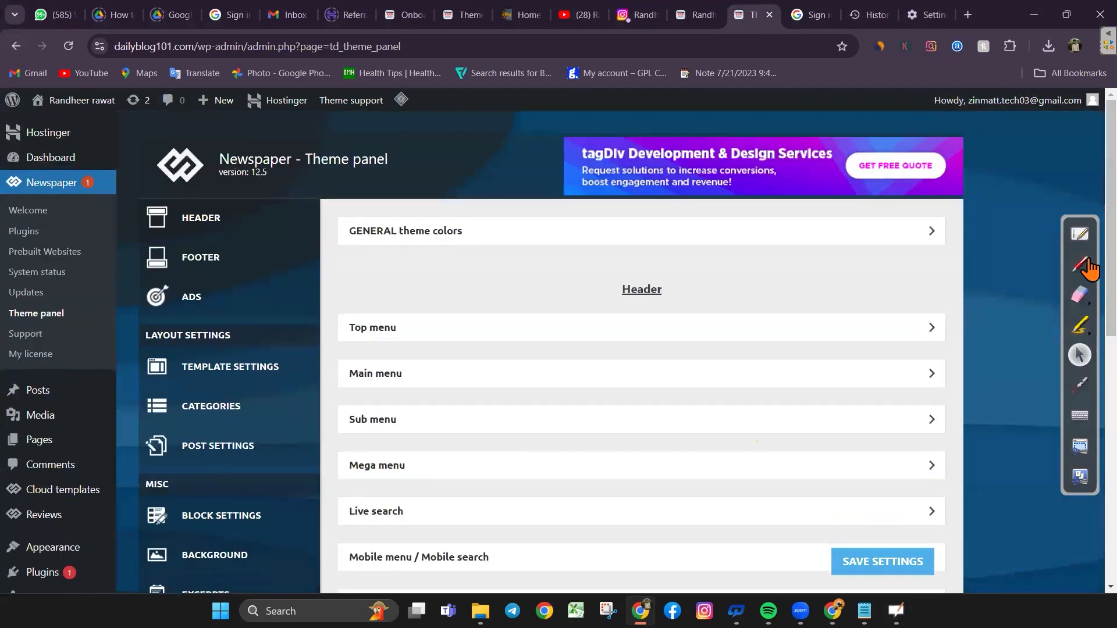
left_click(931, 231)
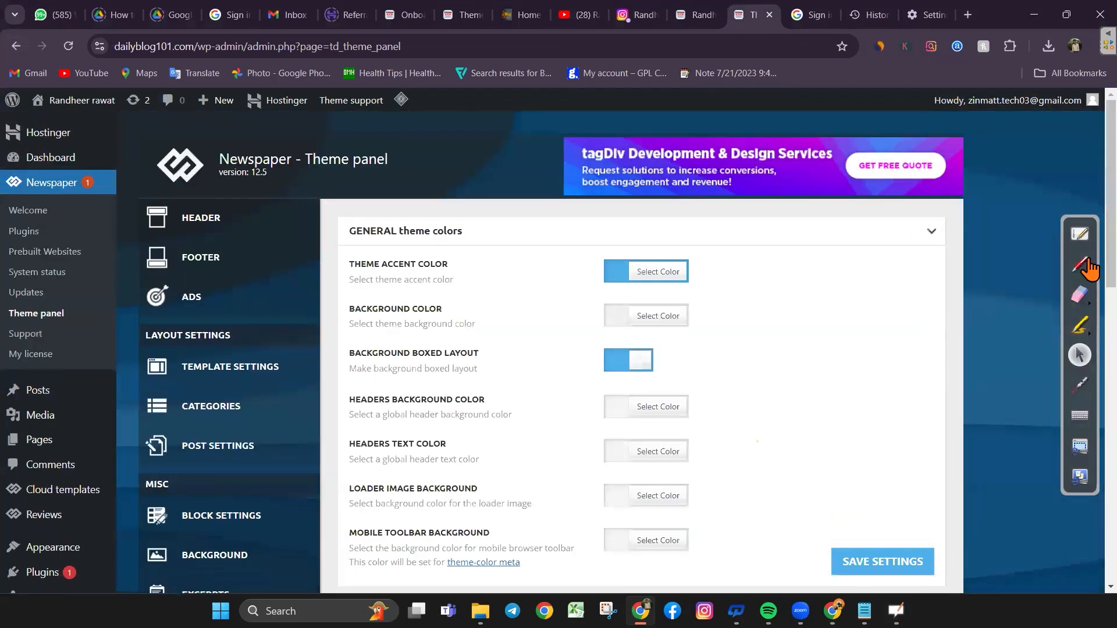
Set the theme background color to yellow-green #cedd44 at 0.62 opacity and save the settings
left_click(658, 316)
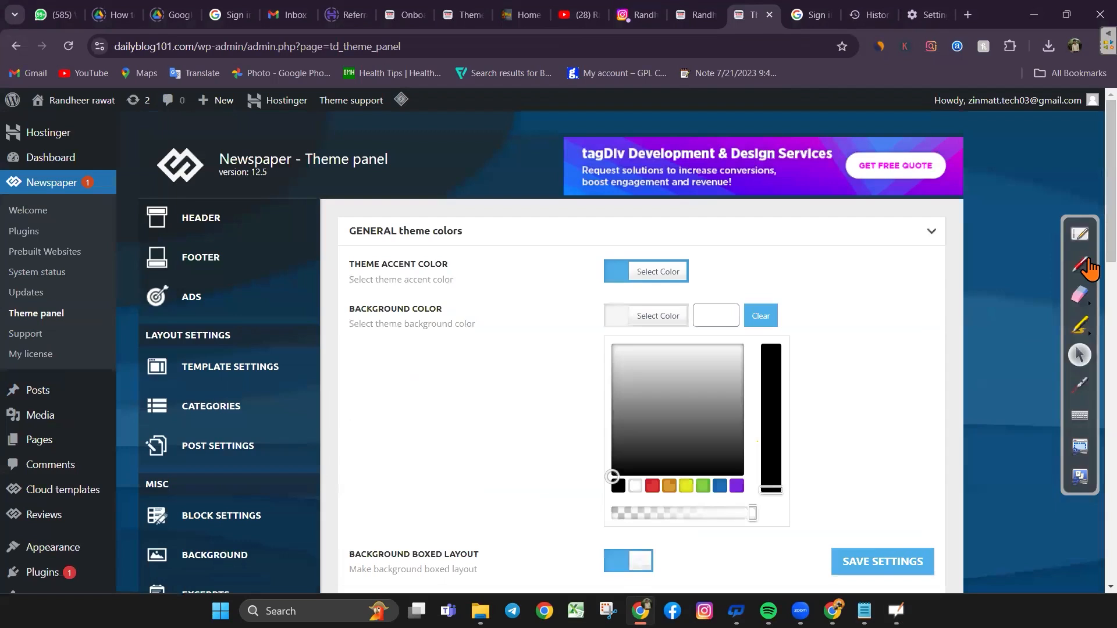
left_click(702, 485)
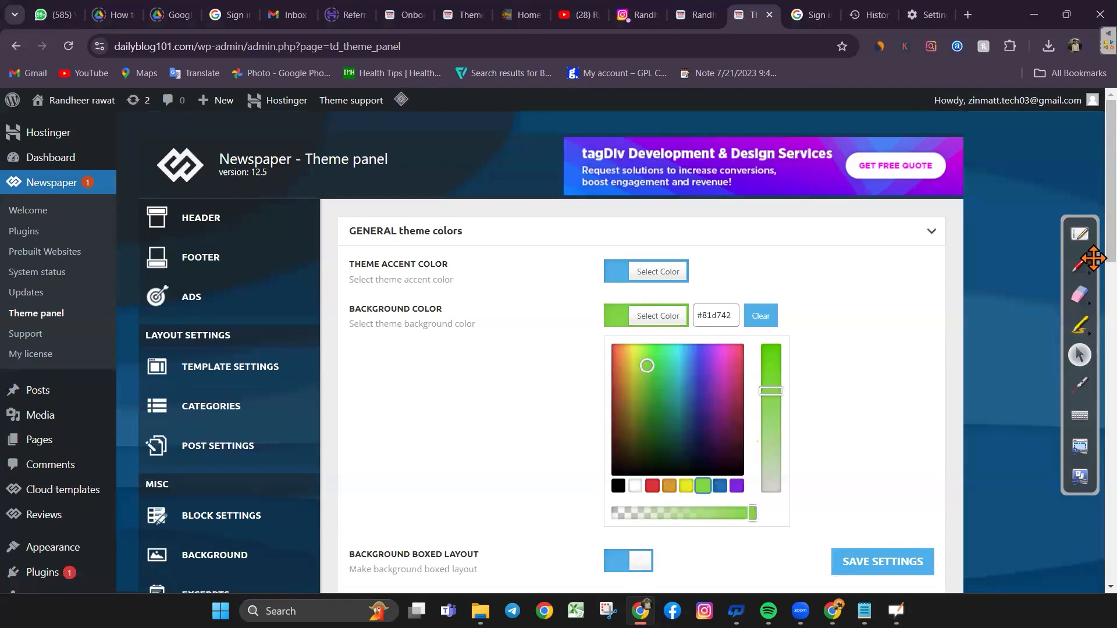
left_click(636, 361)
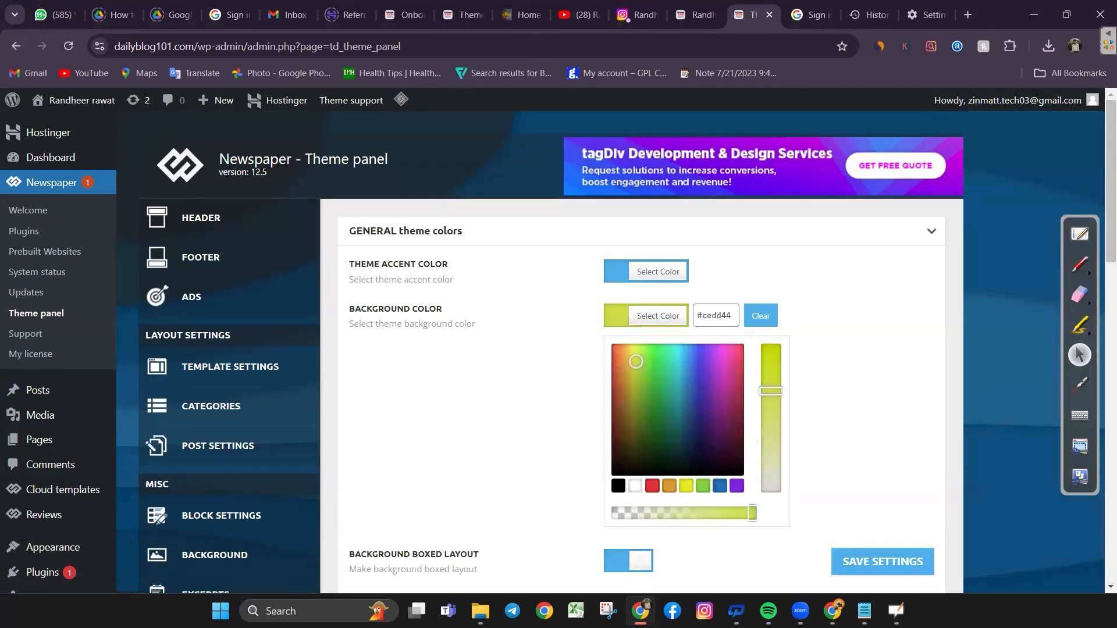
left_click_drag(752, 513, 700, 513)
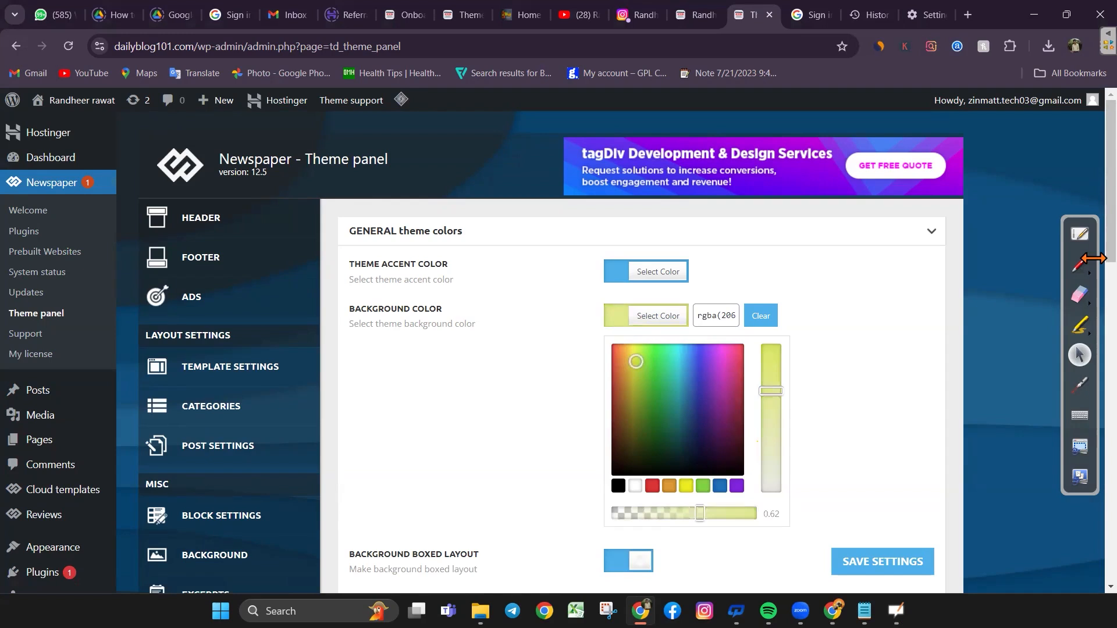
left_click(882, 561)
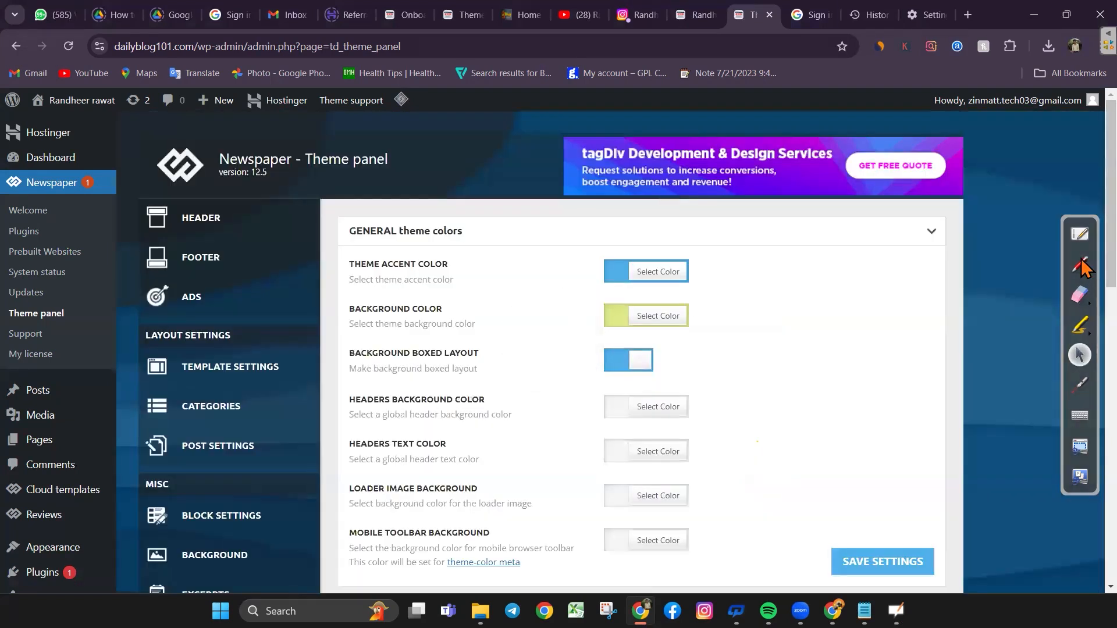
Visit the dailyblog101.com homepage, reload it and check its background from the header down to the footer
mouse_move(73, 101)
scroll(51, 126, "left", 3)
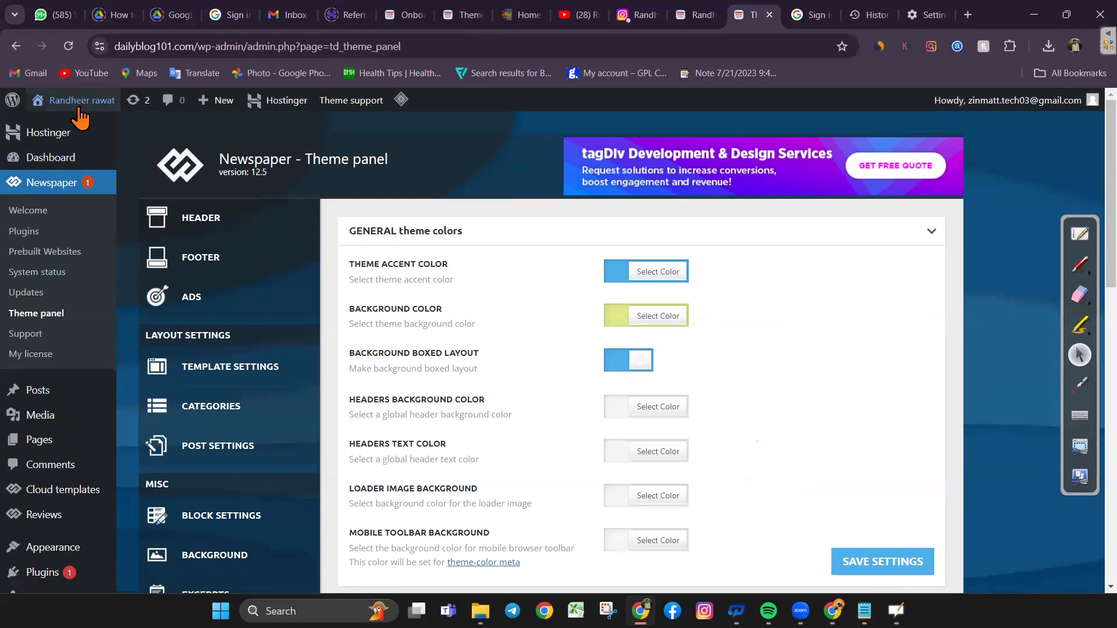
left_click_drag(71, 125, 805, 5)
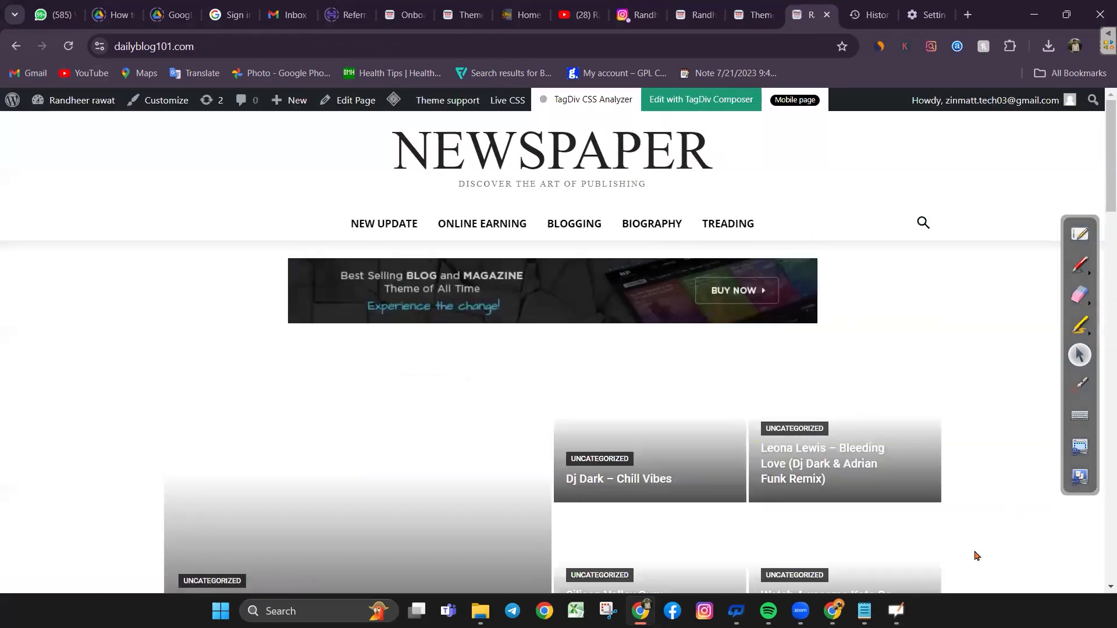
scroll(976, 556, "down", 8)
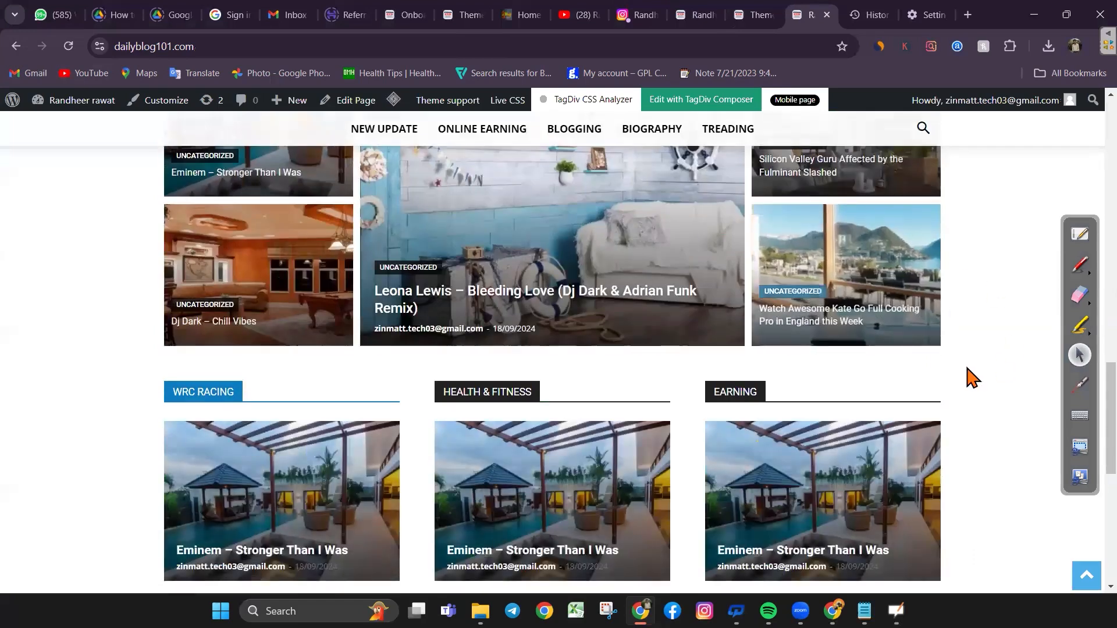
scroll(968, 379, "down", 8)
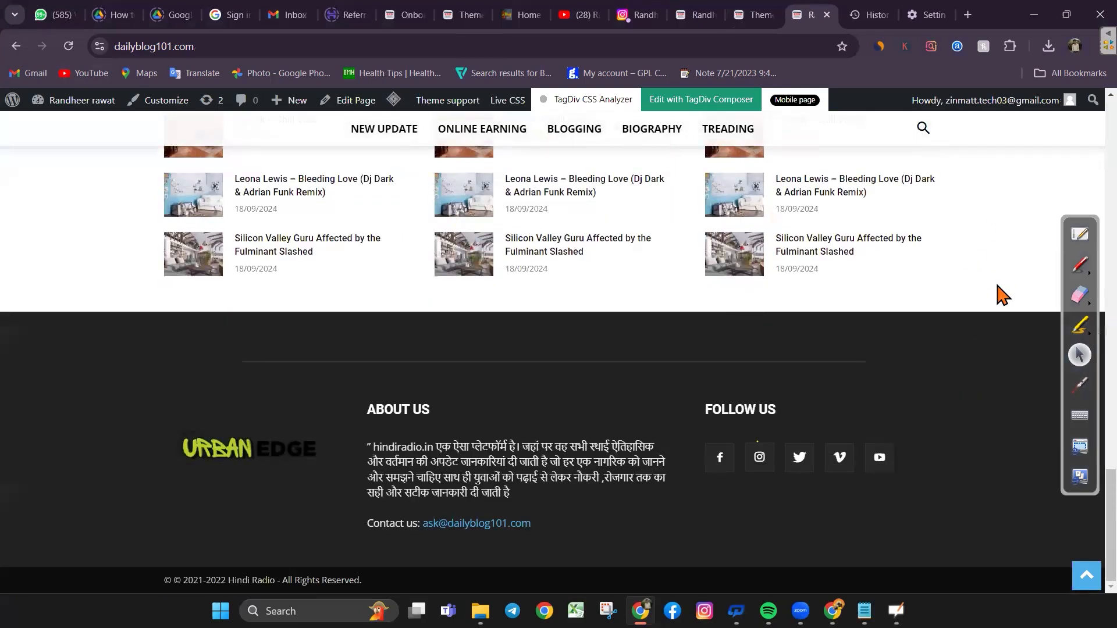
scroll(998, 295, "up", 15)
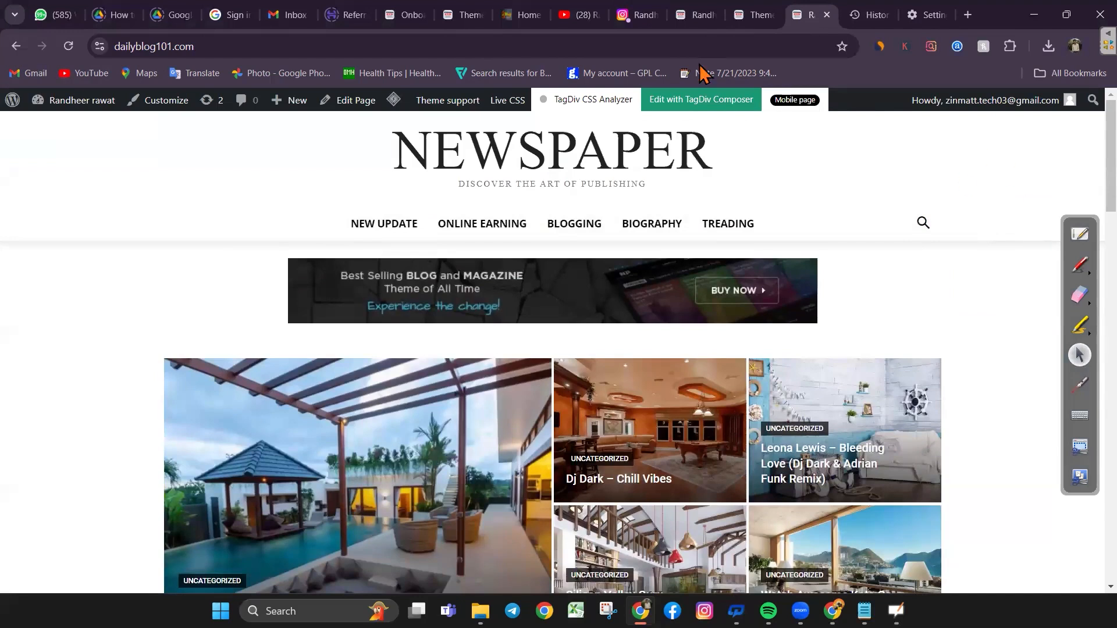
left_click(68, 46)
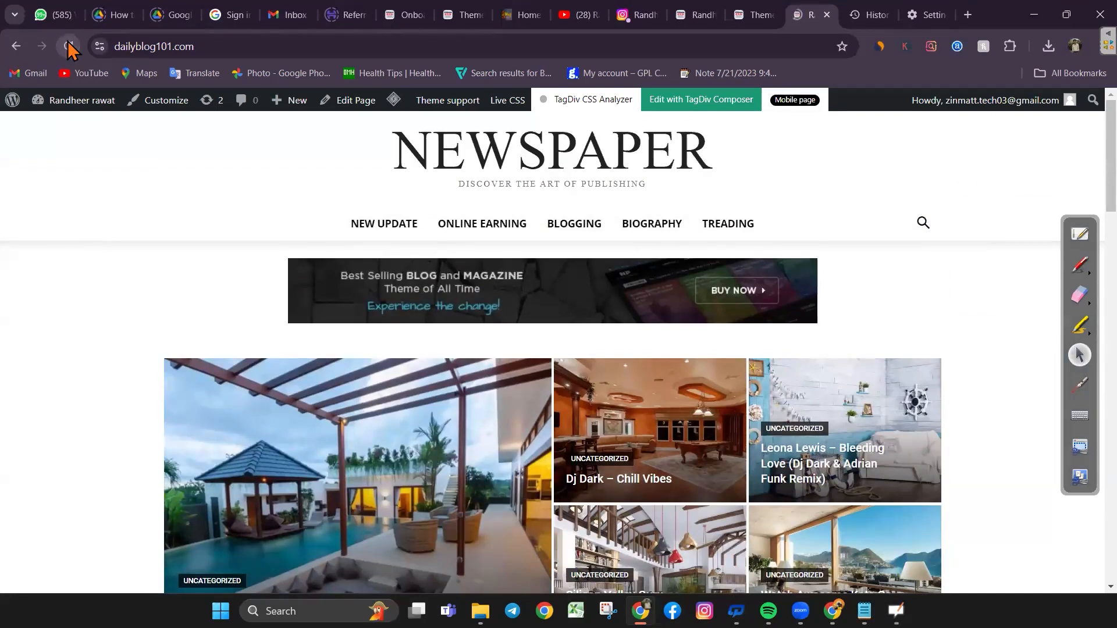
scroll(1010, 407, "down", 20)
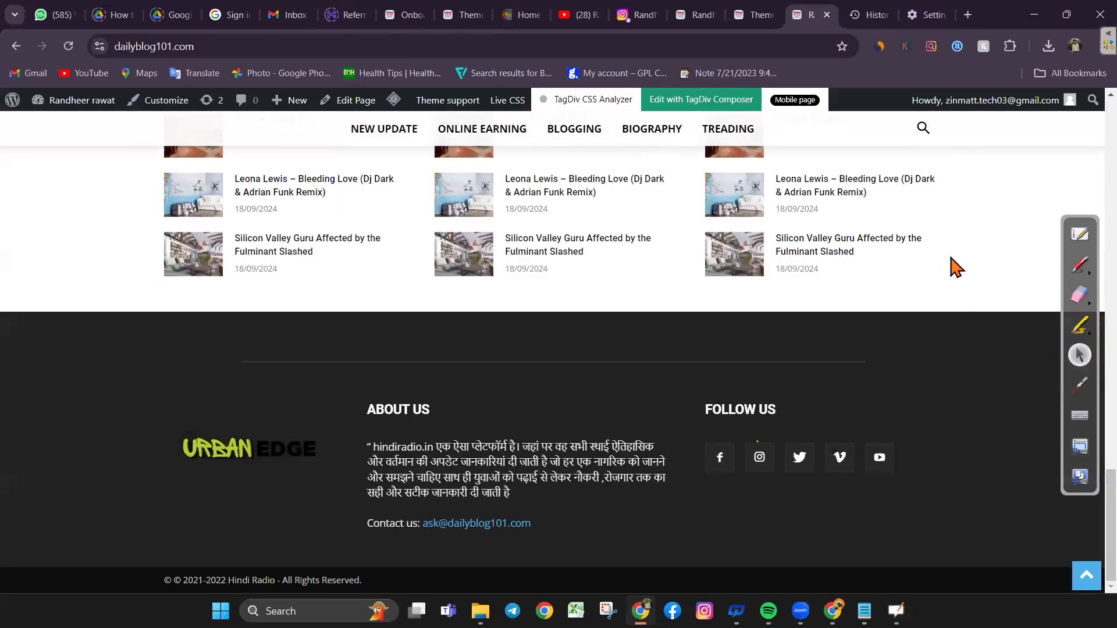
scroll(989, 217, "up", 15)
scroll(994, 218, "up", 10)
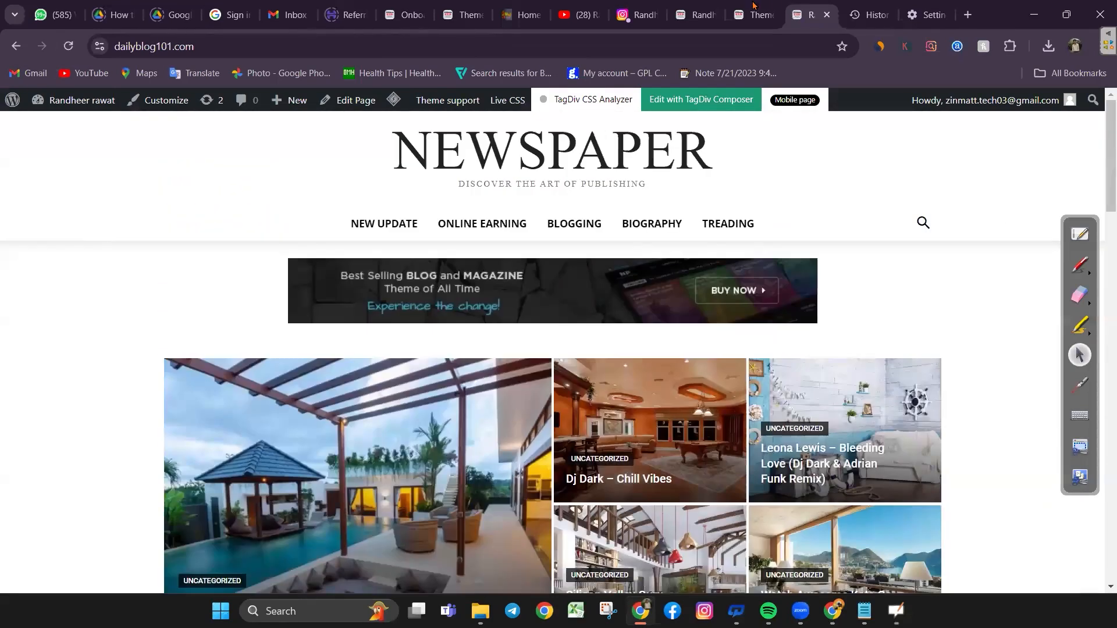
Open the homepage in tagDiv Composer, examine its background down to the footer and return to the theme panel's color settings
mouse_move(762, 15)
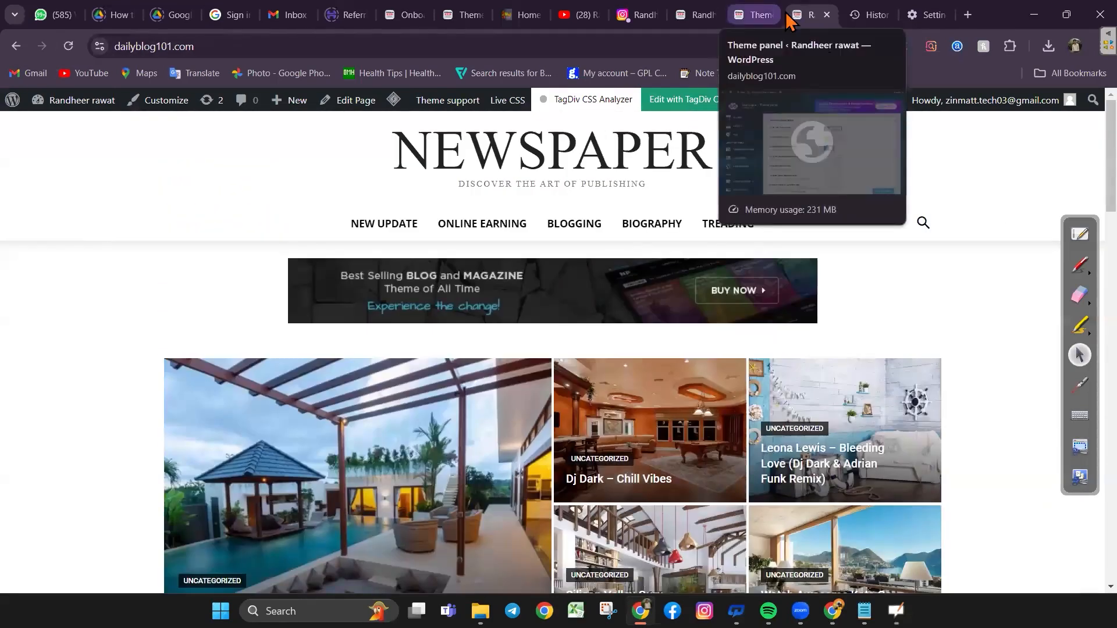
left_click(743, 16)
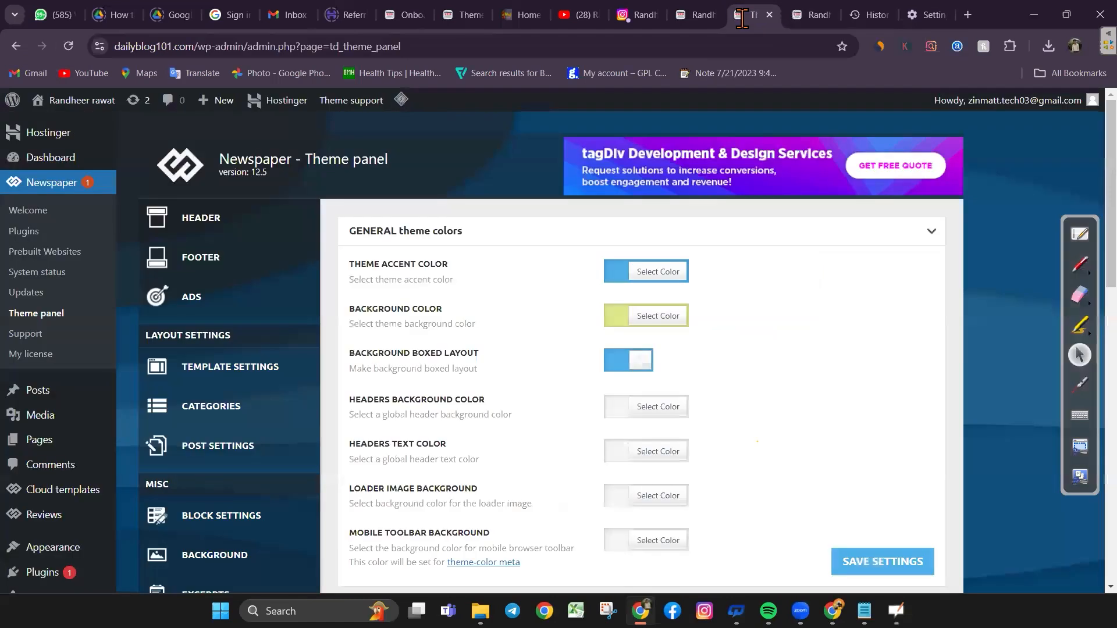
left_click(697, 17)
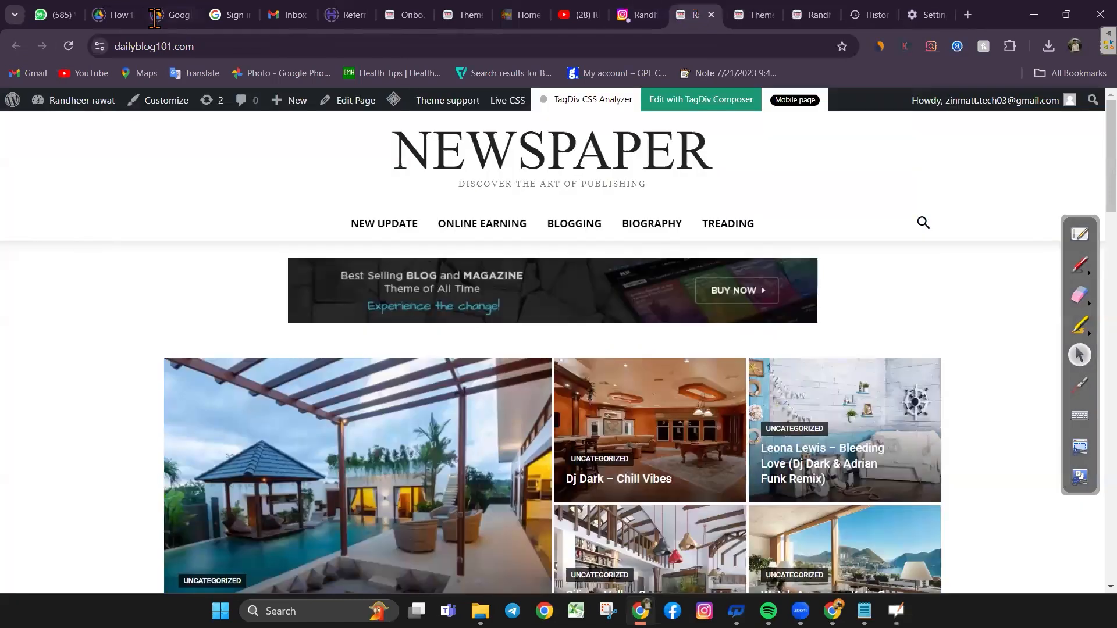
left_click(690, 112)
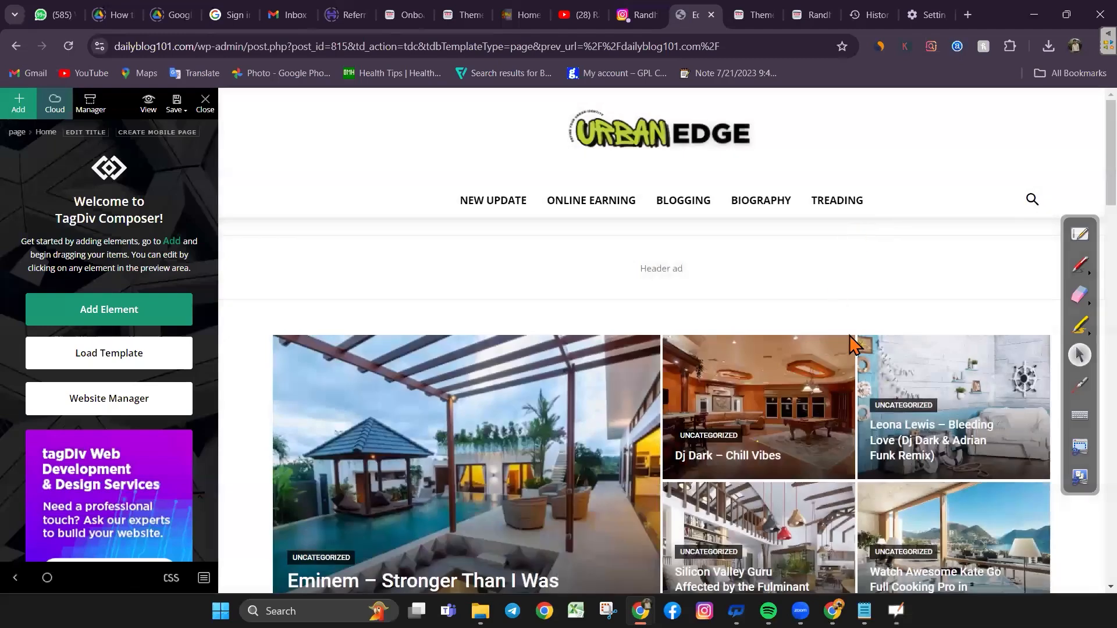
scroll(850, 346, "down", 10)
scroll(850, 346, "down", 15)
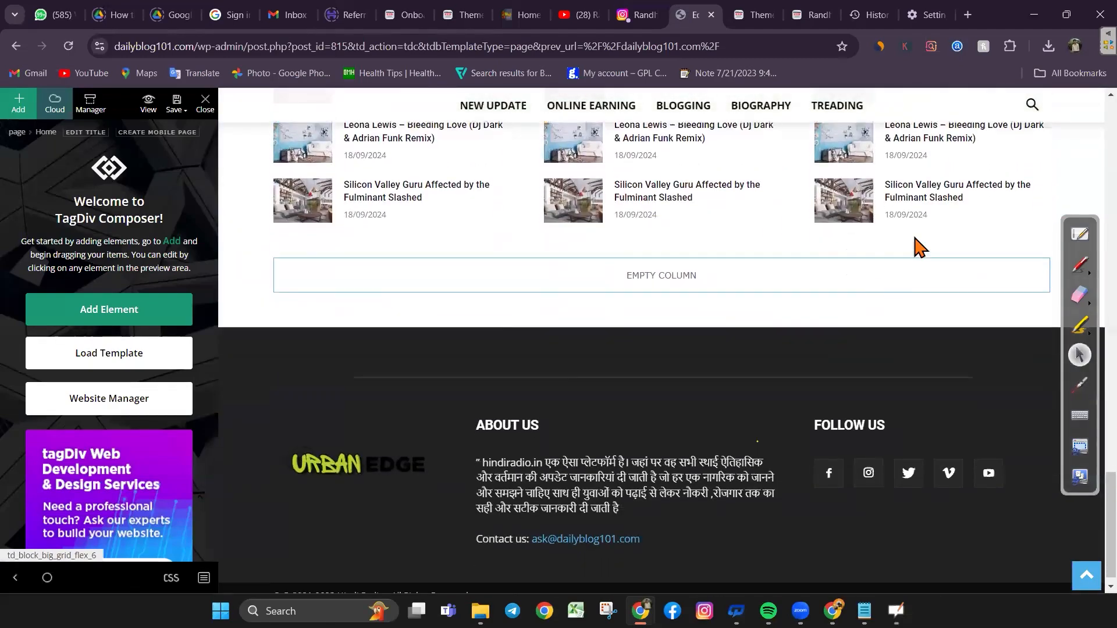
scroll(918, 244, "up", 3)
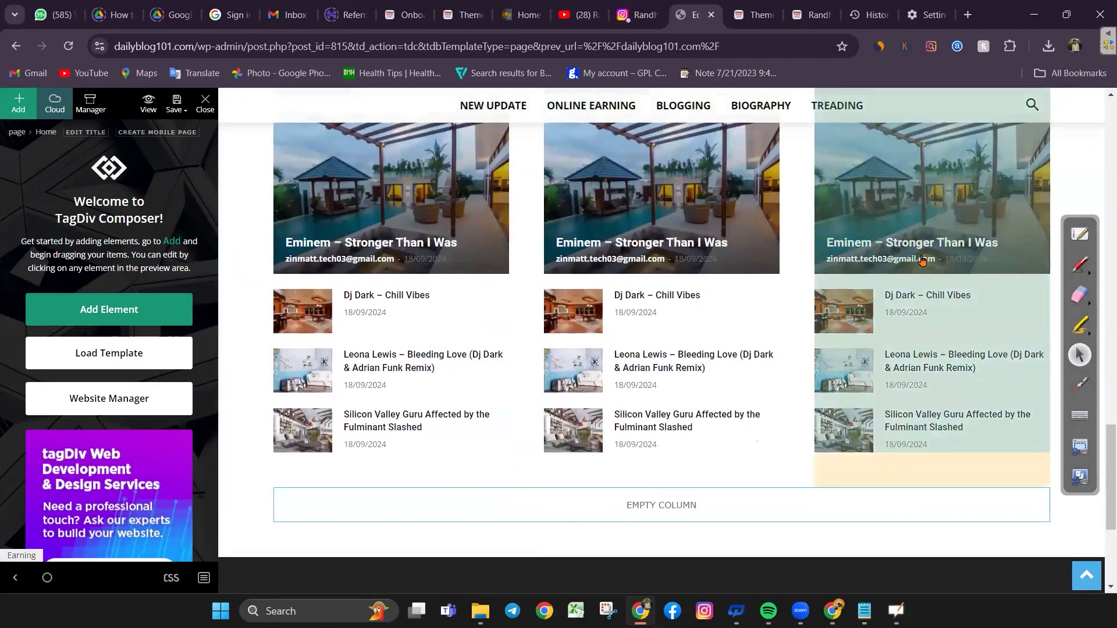
scroll(922, 260, "up", 6)
scroll(922, 260, "up", 8)
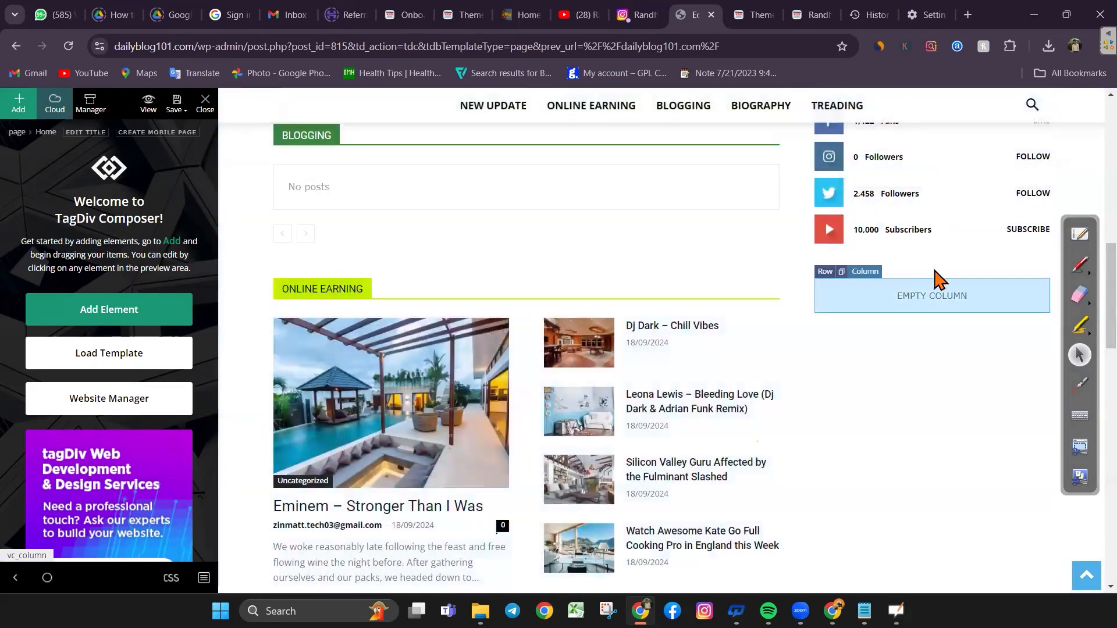
scroll(880, 360, "up", 8)
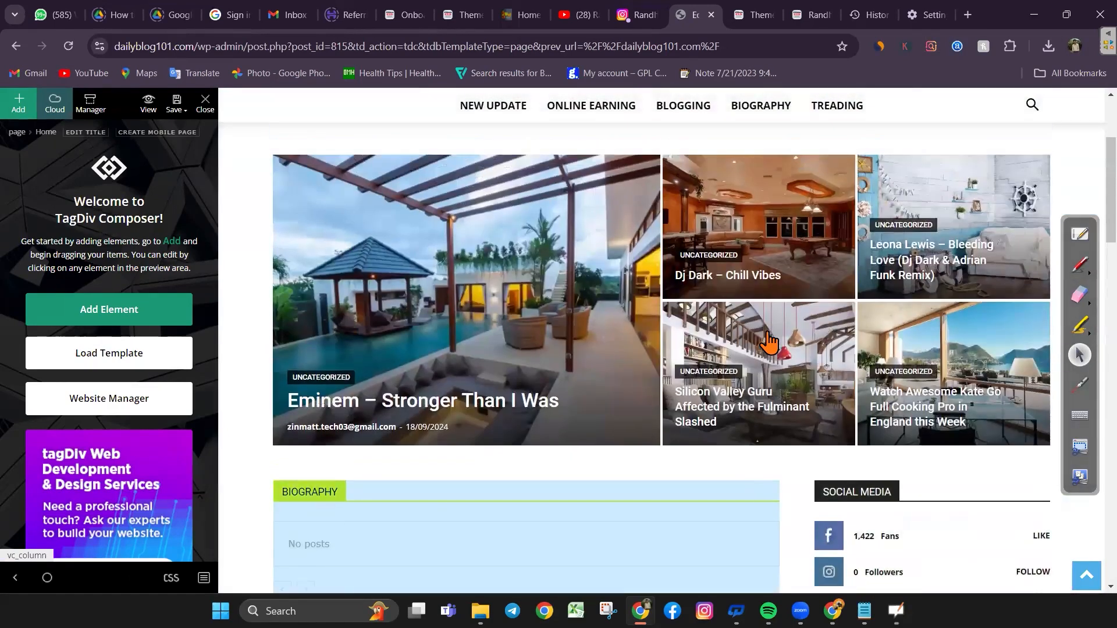
scroll(353, 291, "up", 3)
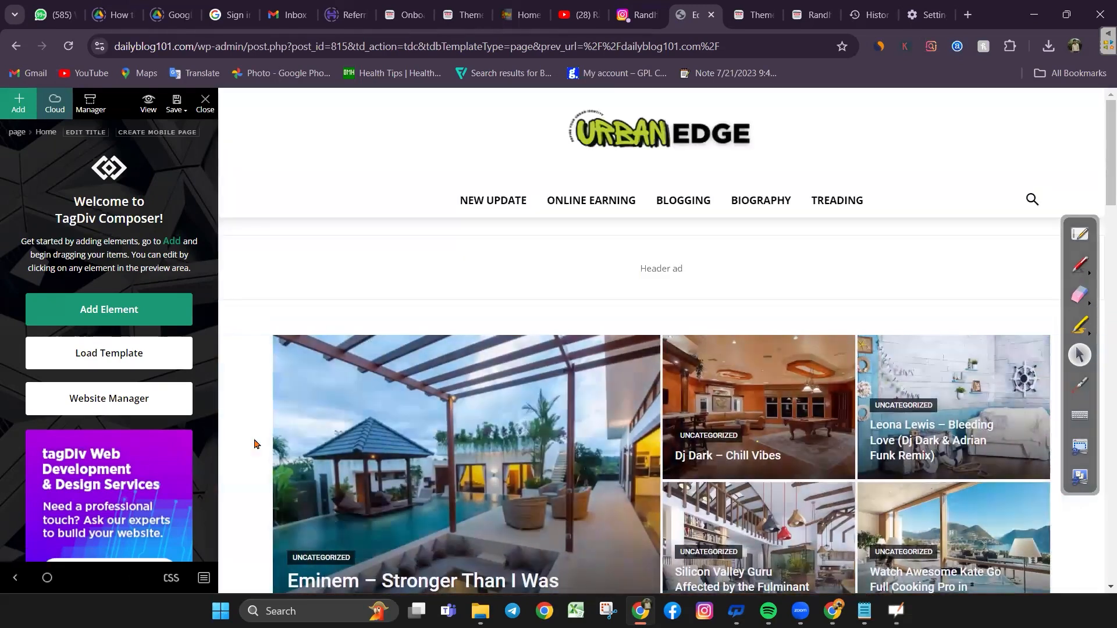
scroll(254, 442, "down", 1)
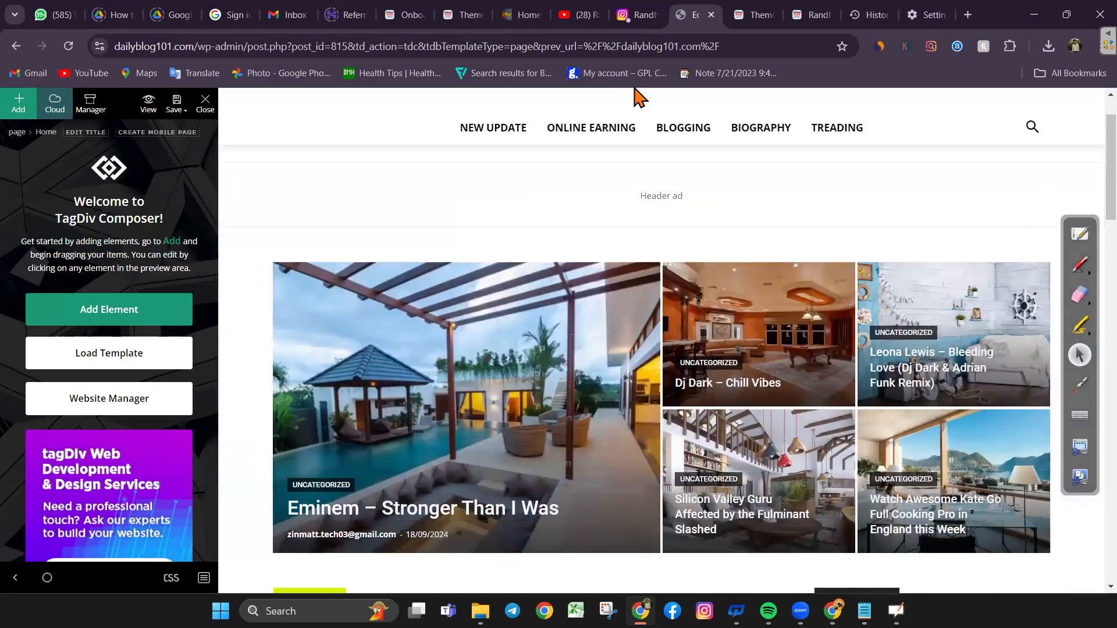
left_click(761, 14)
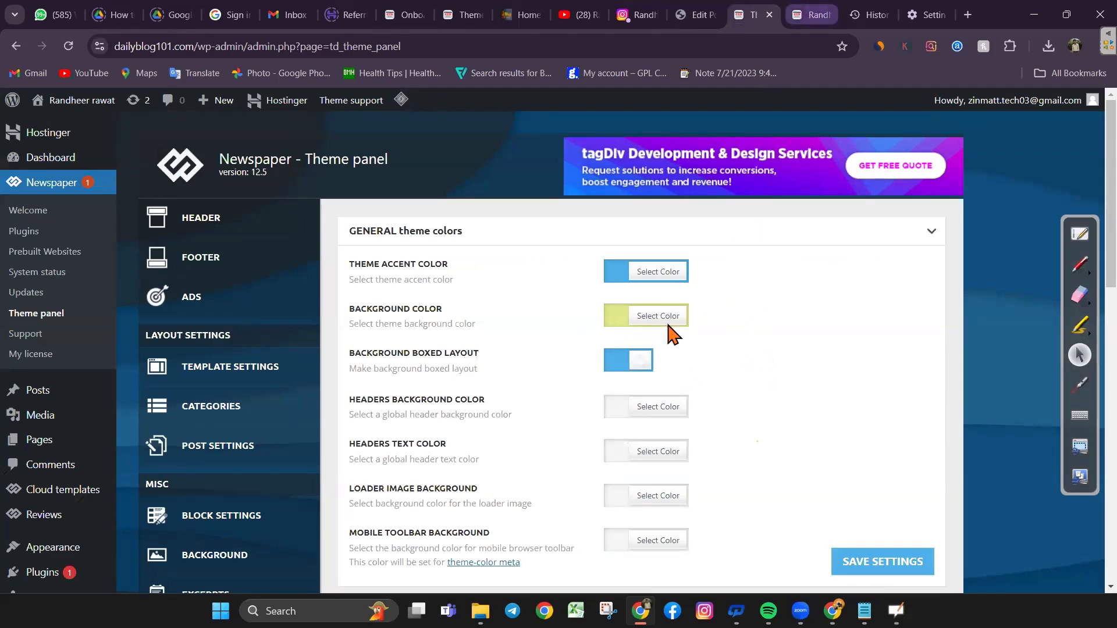
Check the dailyblog101.com homepage's navigation menu and open the Main menu section under the theme panel's Header colors
scroll(738, 456, "down", 5)
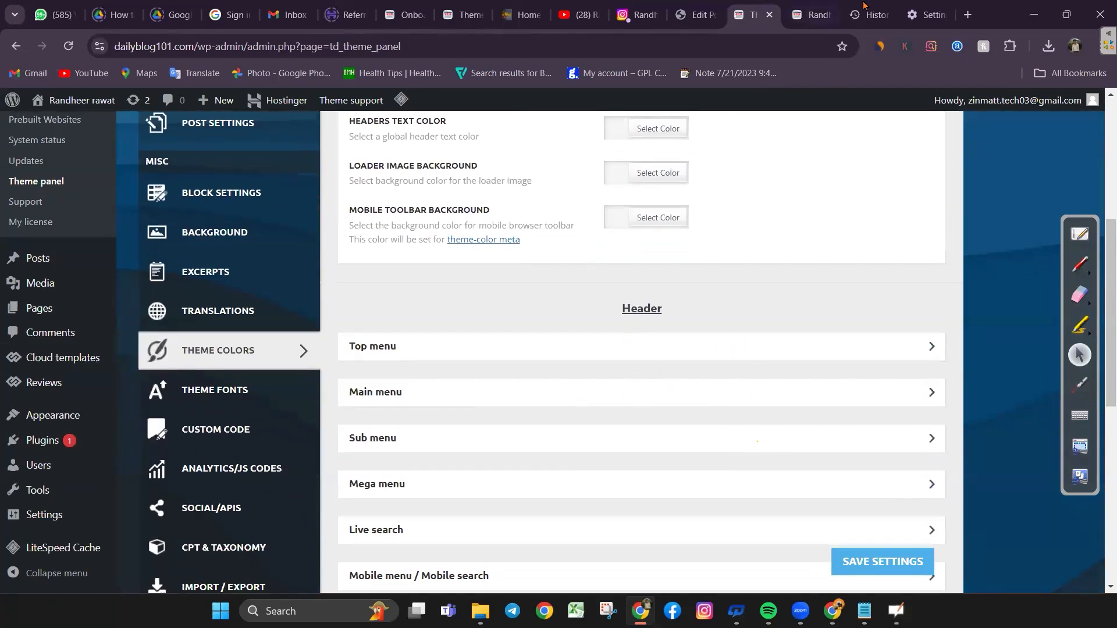
left_click(814, 14)
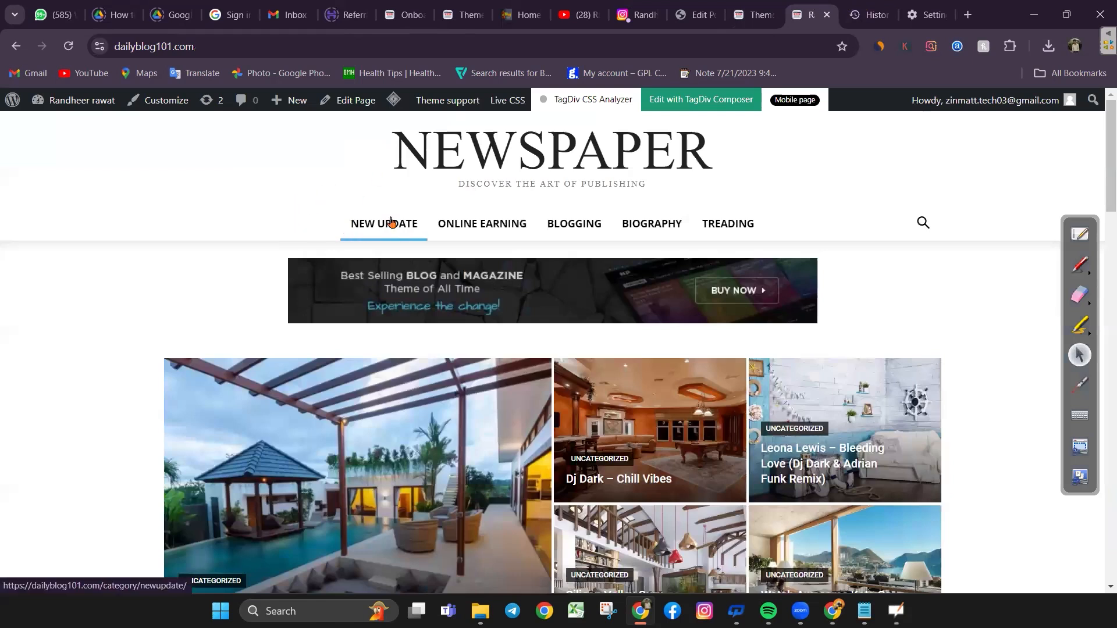
scroll(786, 222, "down", 3)
scroll(786, 223, "up", 3)
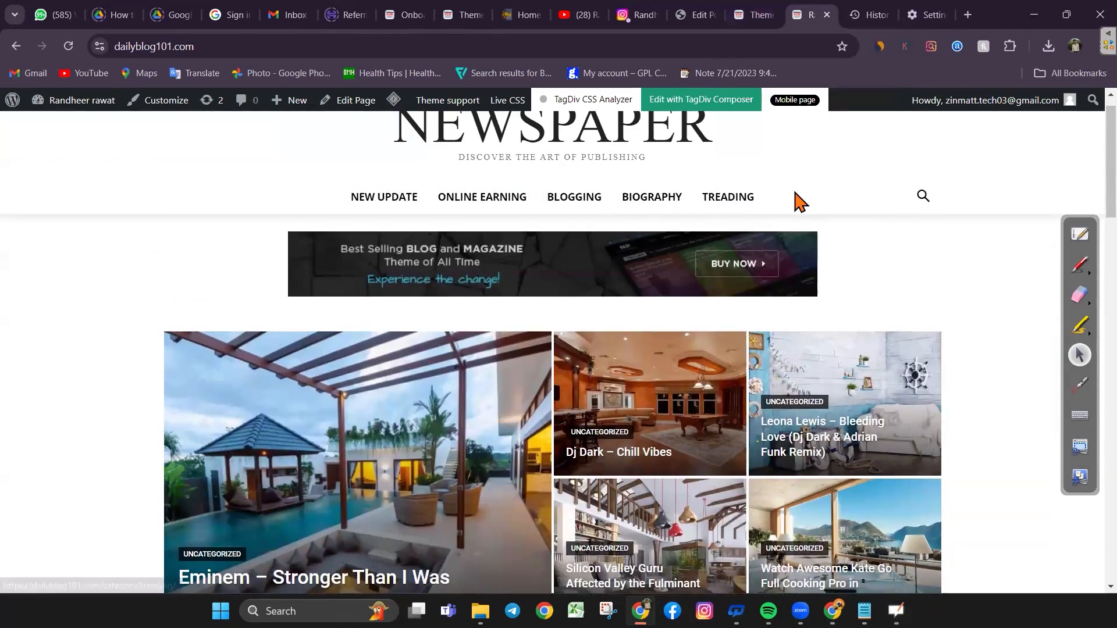
left_click(755, 14)
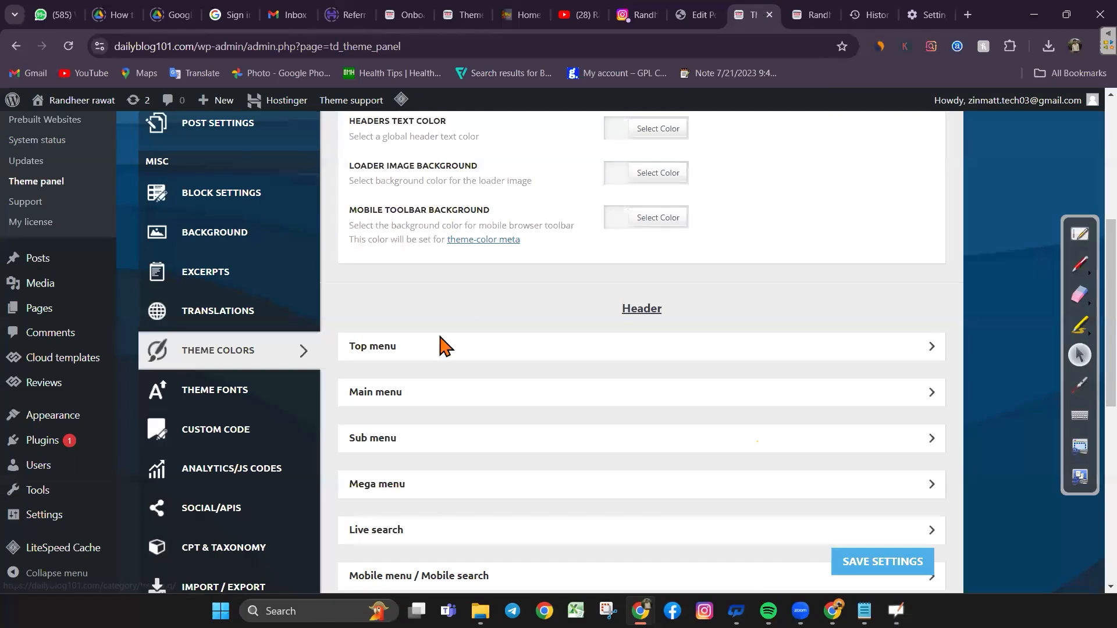
left_click(499, 387)
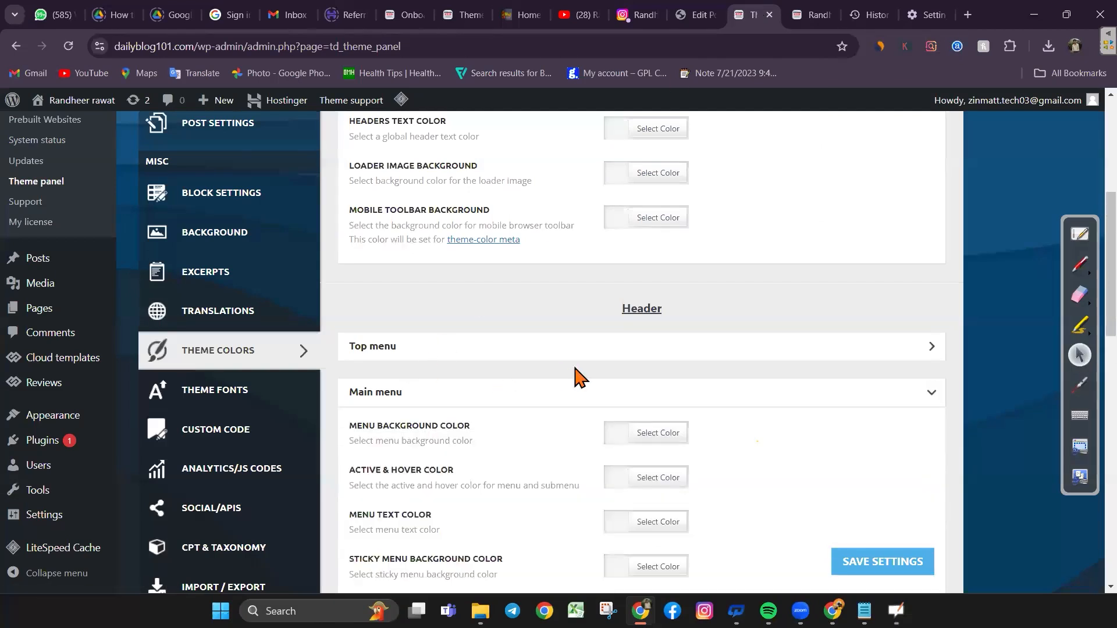
Set the main menu's background color to yellow #eded00 and save the settings
scroll(634, 391, "down", 1)
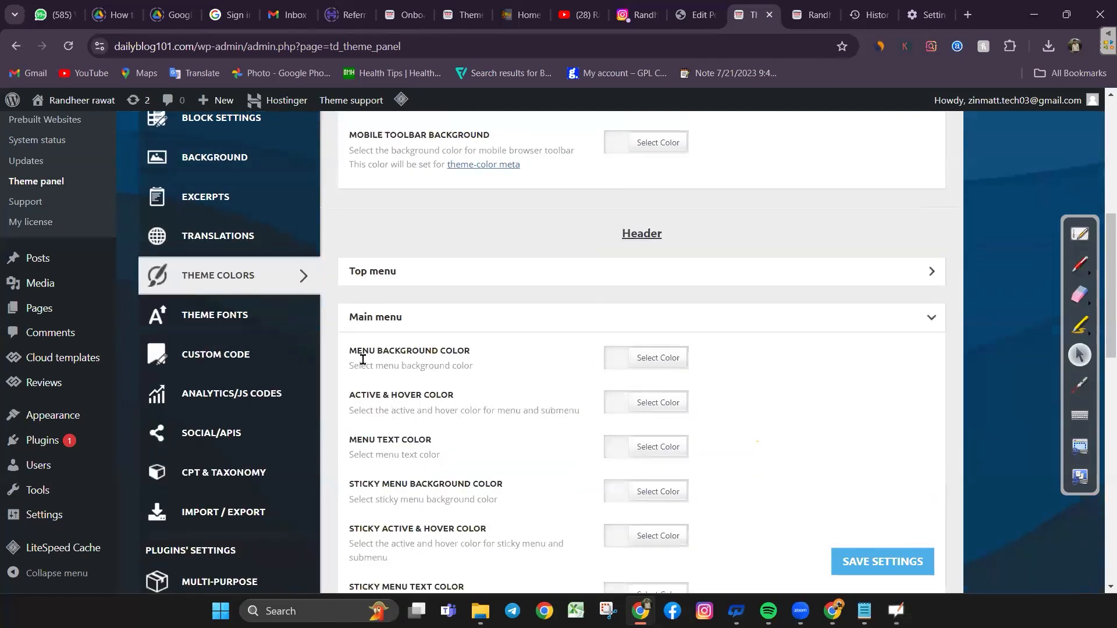
left_click(644, 359)
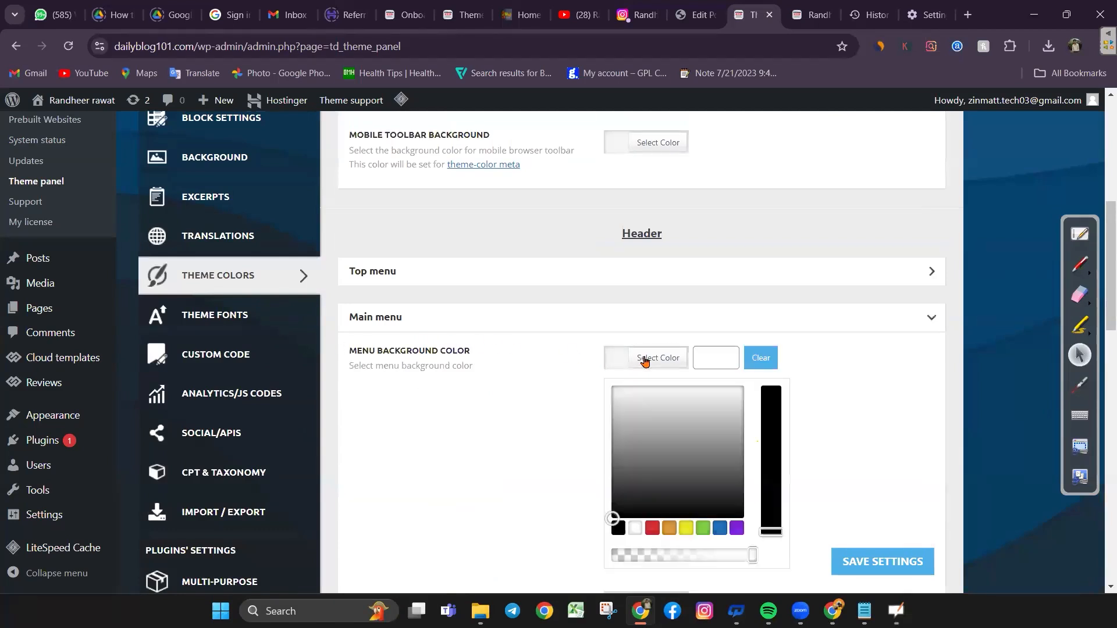
left_click(684, 530)
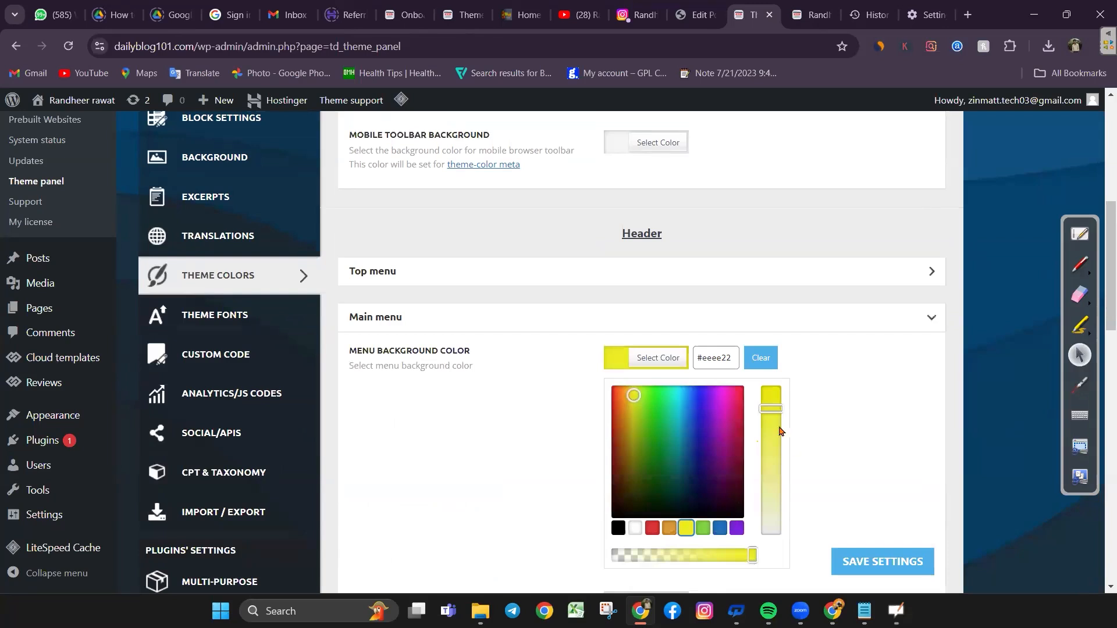
left_click_drag(770, 409, 771, 389)
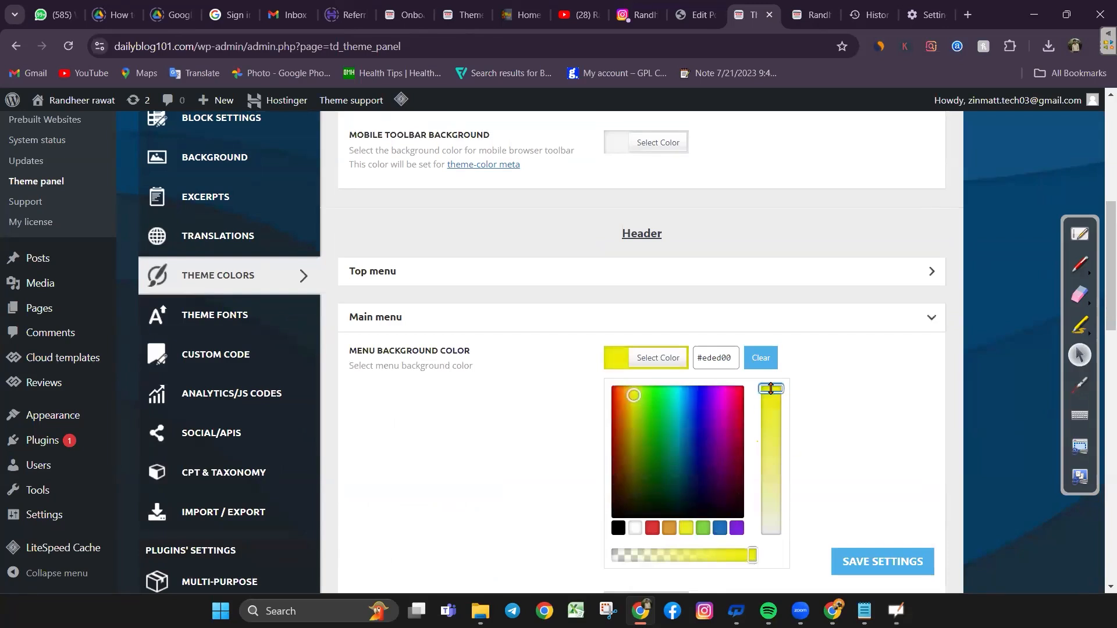
left_click(886, 562)
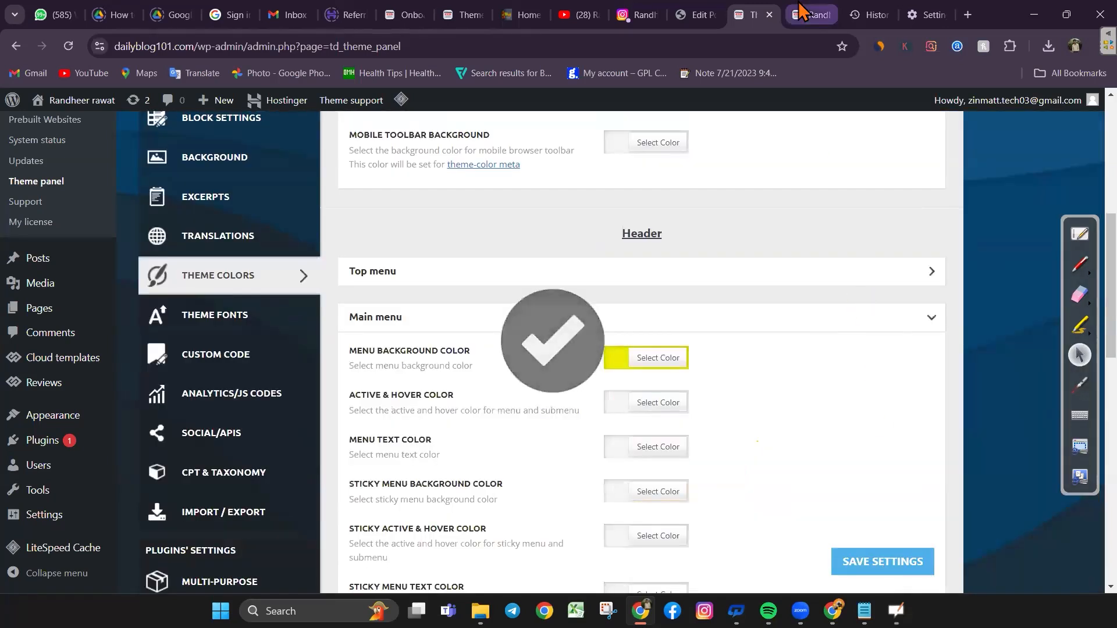
Reload the homepage and its tagDiv Composer view to check the header menu's color, and close the Composer page
left_click(806, 12)
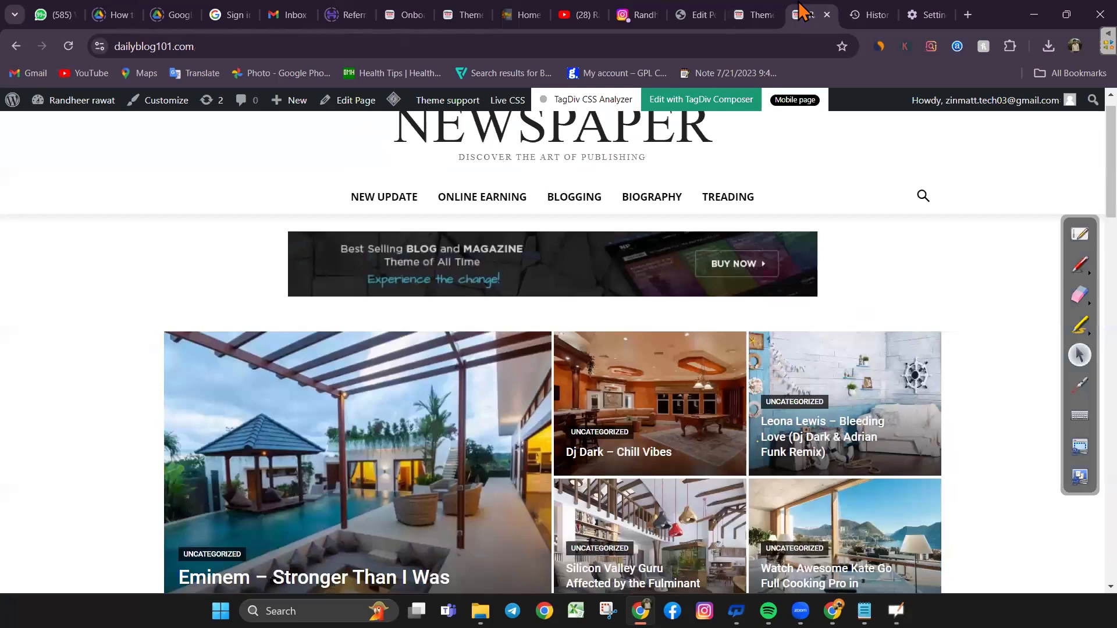
left_click(68, 47)
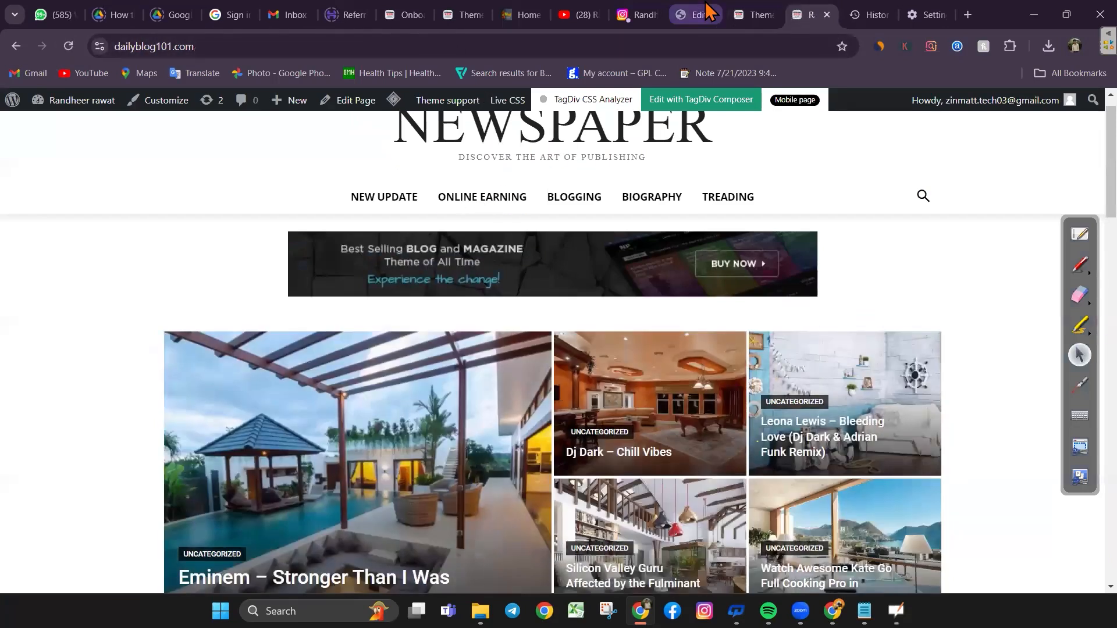
left_click(708, 13)
left_click(68, 47)
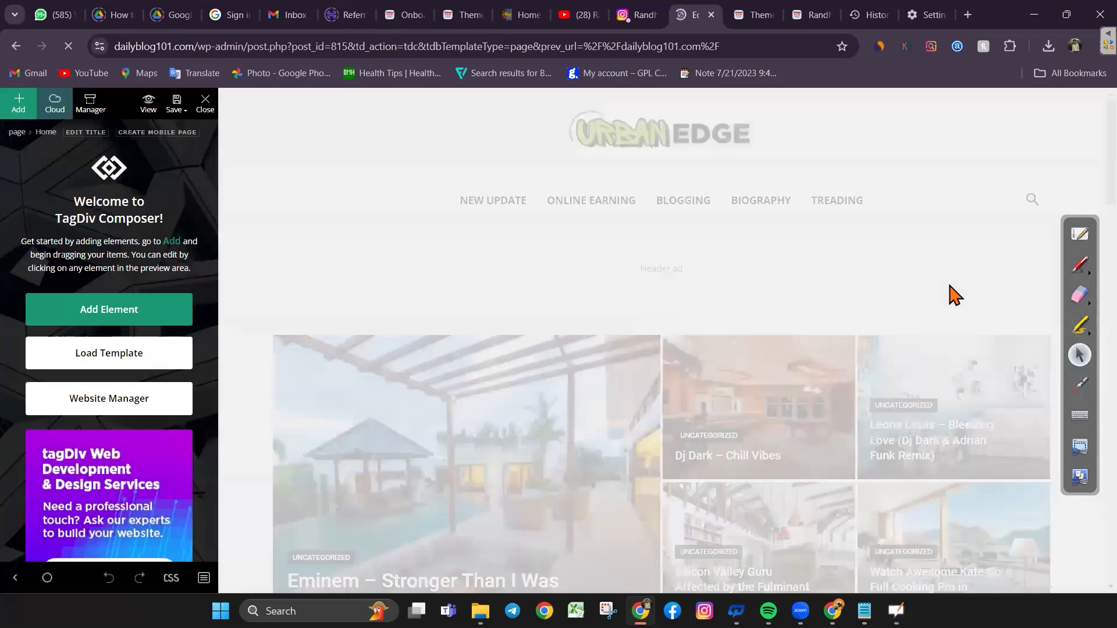
scroll(818, 215, "down", 3)
scroll(818, 218, "up", 4)
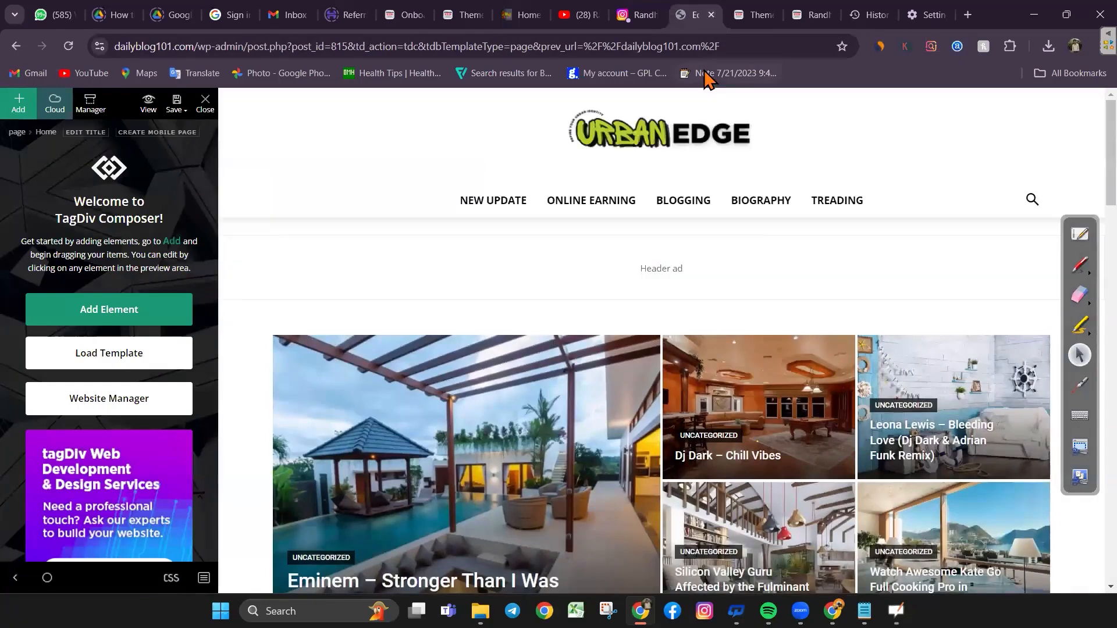
left_click(711, 14)
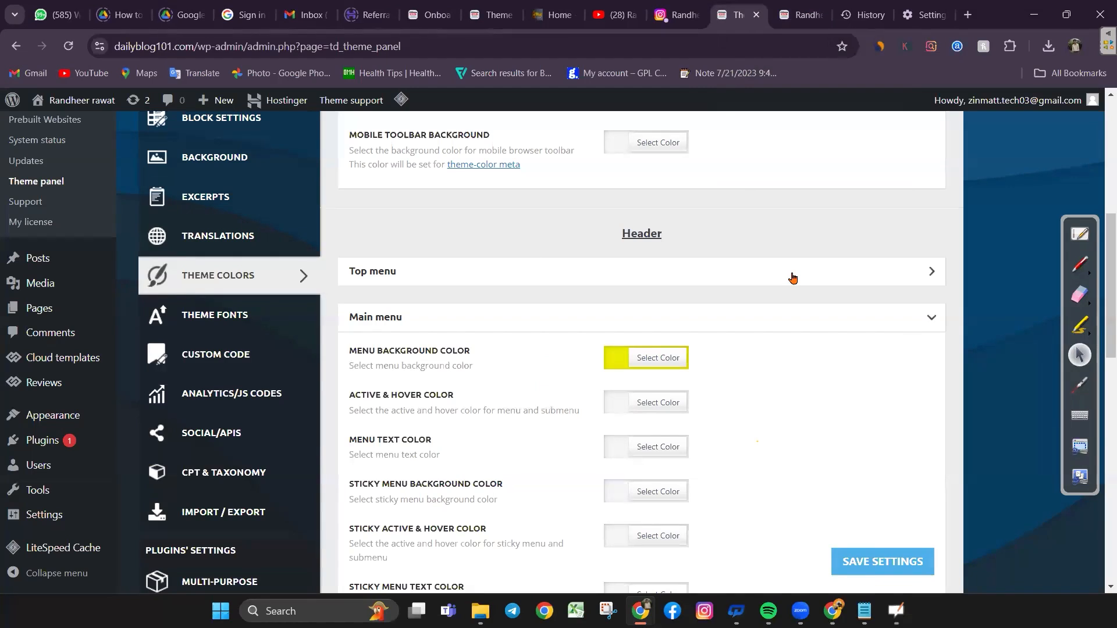
Check the menu's hover color on hindiradio.in, set the main menu's active & hover color to light gray #dbdbdb and save the settings
mouse_move(639, 610)
left_click(544, 12)
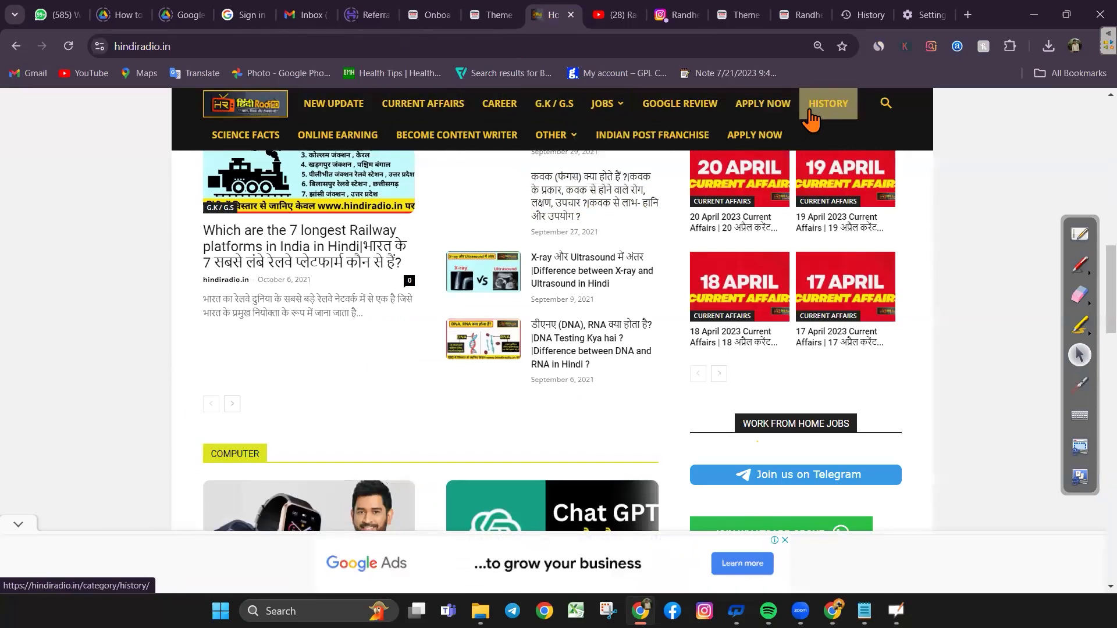
left_click(731, 13)
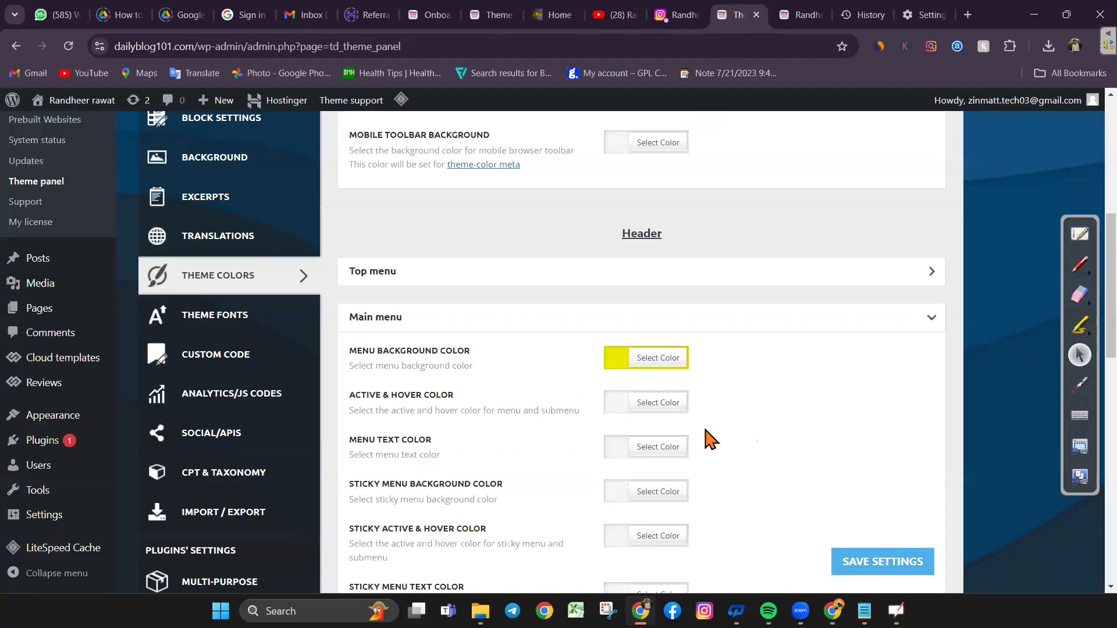
left_click(658, 407)
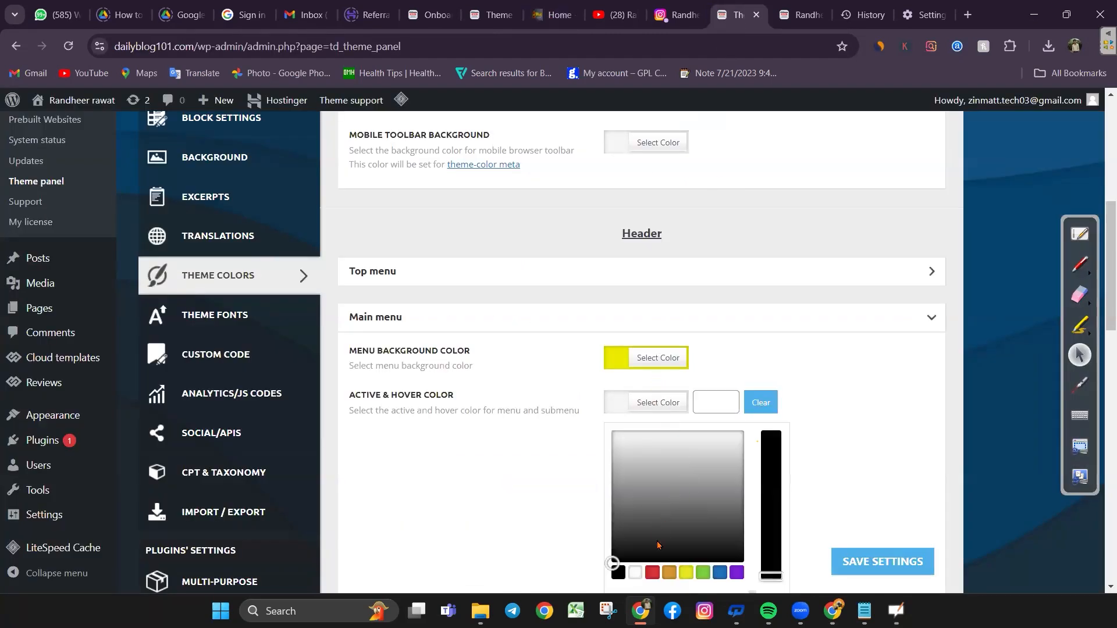
left_click_drag(655, 539, 620, 448)
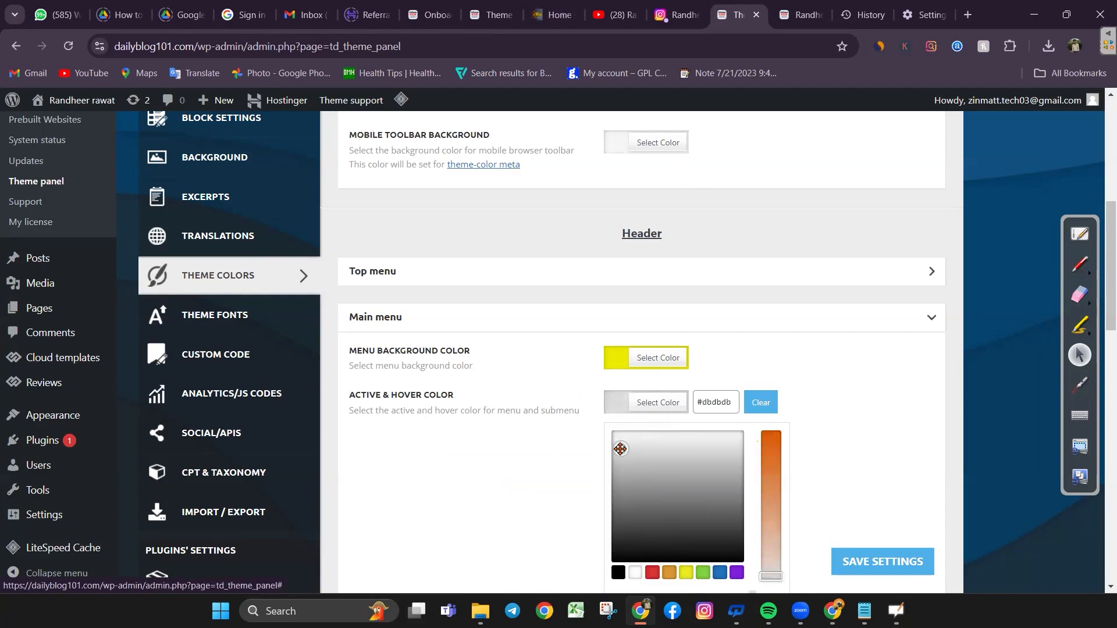
left_click(875, 563)
Set the main menu's text color to black
scroll(863, 442, "down", 1)
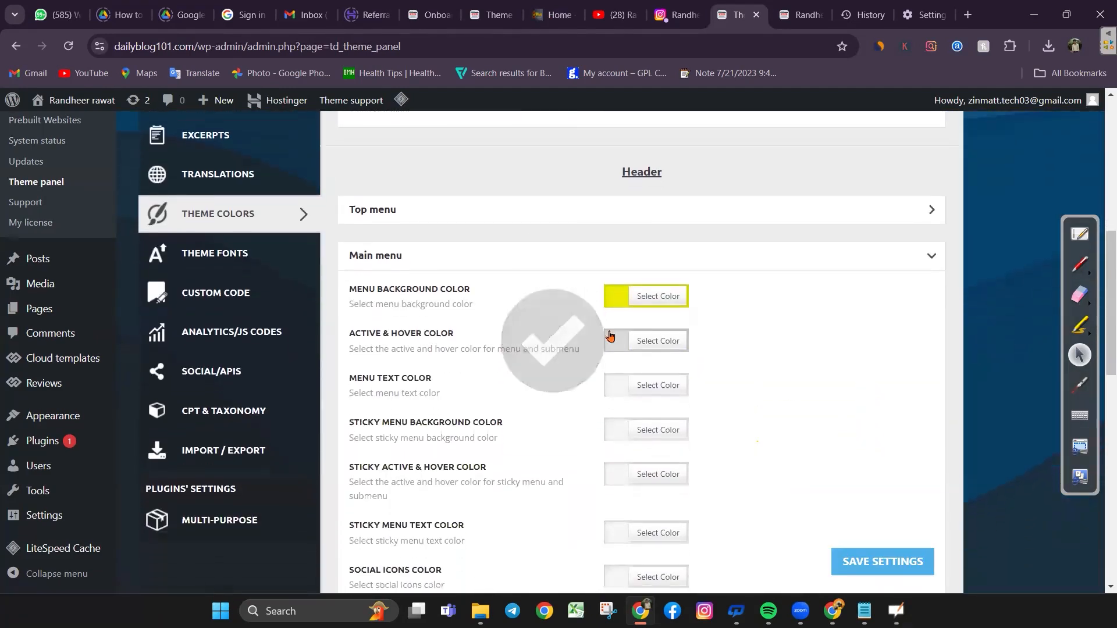
left_click(668, 388)
left_click(616, 559)
scroll(815, 487, "down", 1)
left_click(829, 455)
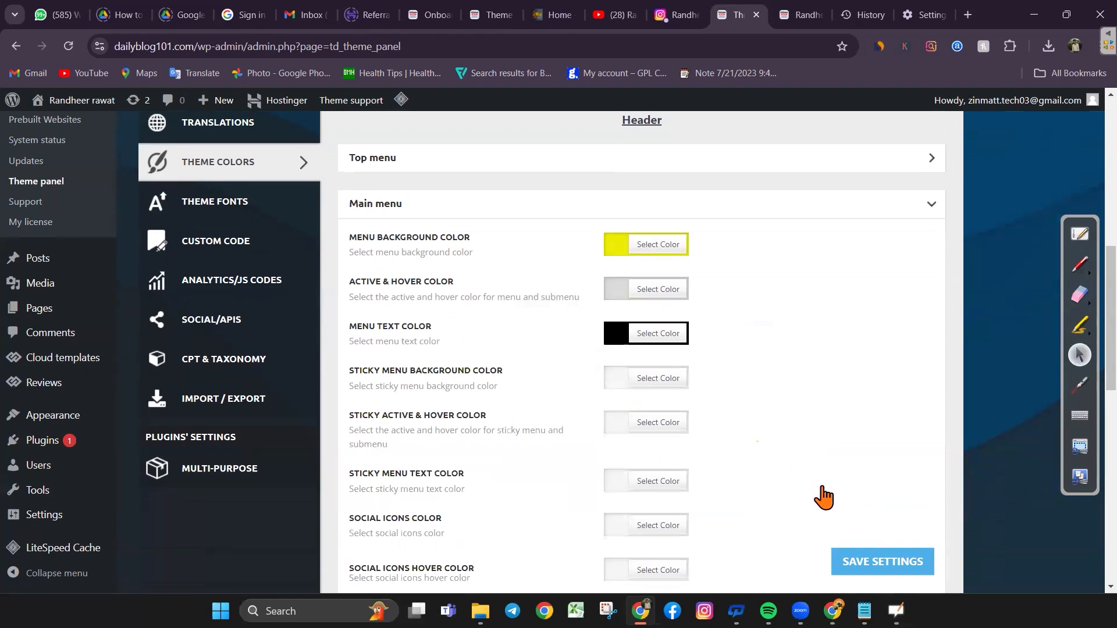
Review the remaining Main menu color options and the Header and Footer color sections below them
scroll(747, 476, "down", 2)
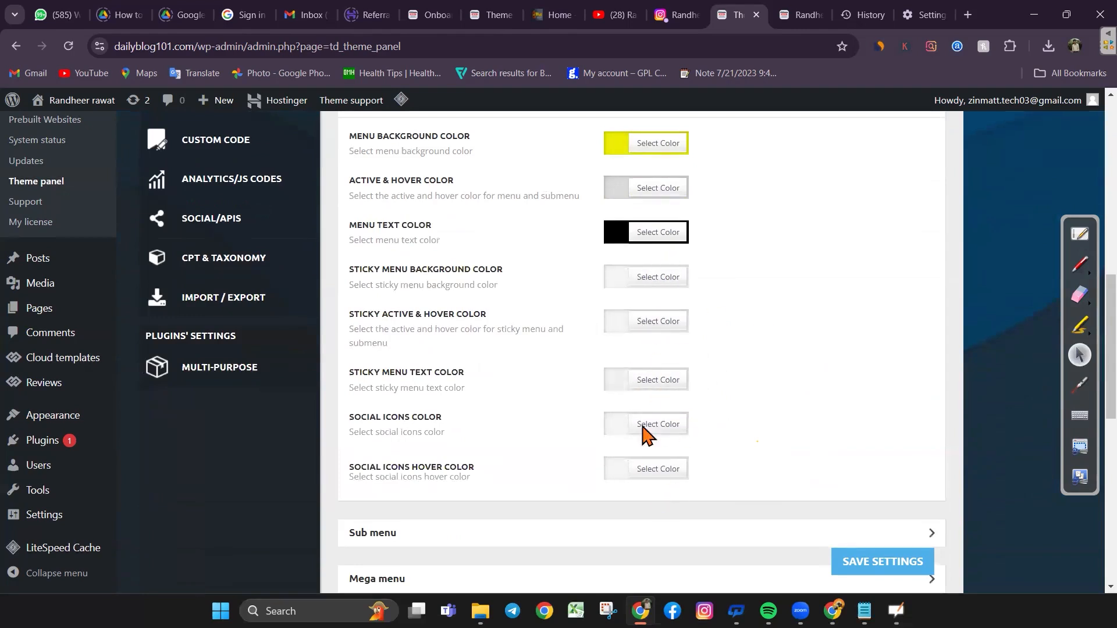
scroll(737, 404, "down", 3)
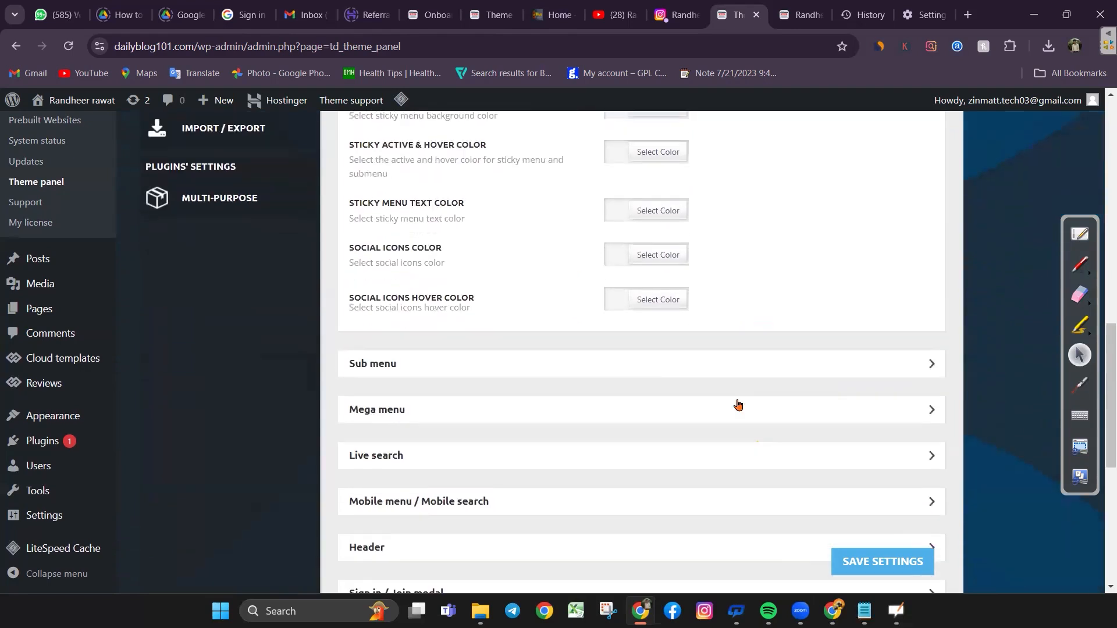
scroll(738, 404, "down", 3)
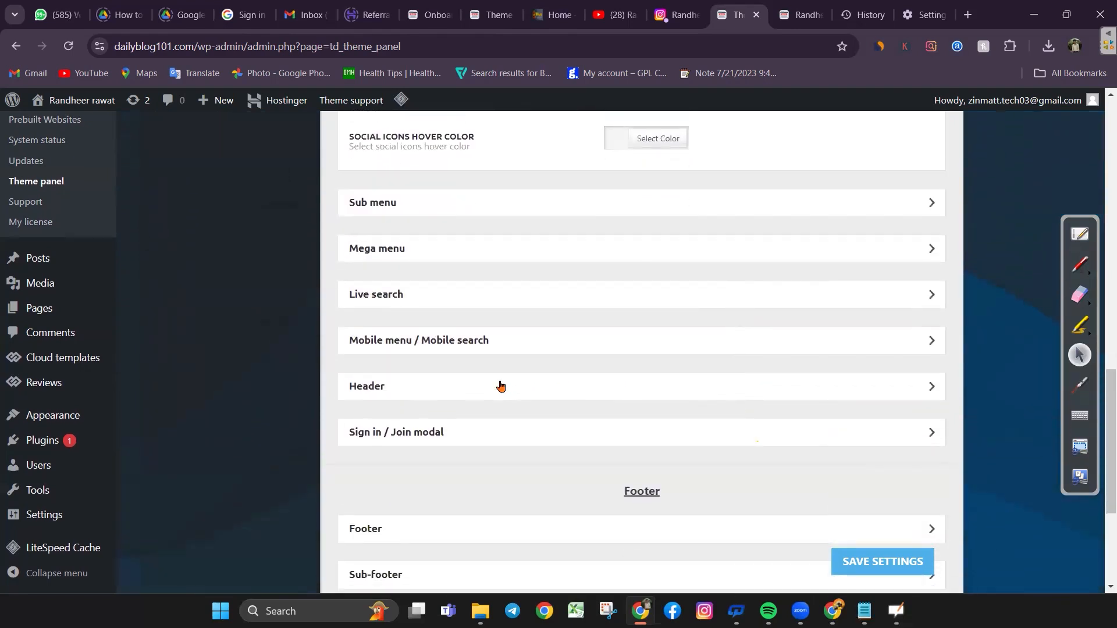
scroll(581, 297, "up", 1)
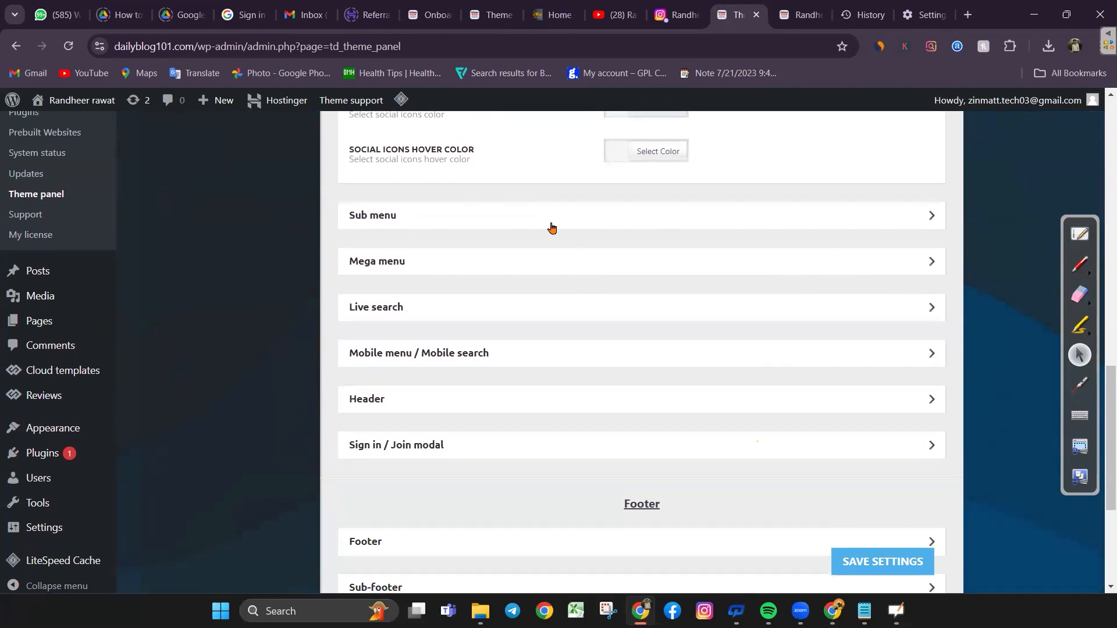
scroll(529, 431, "down", 2)
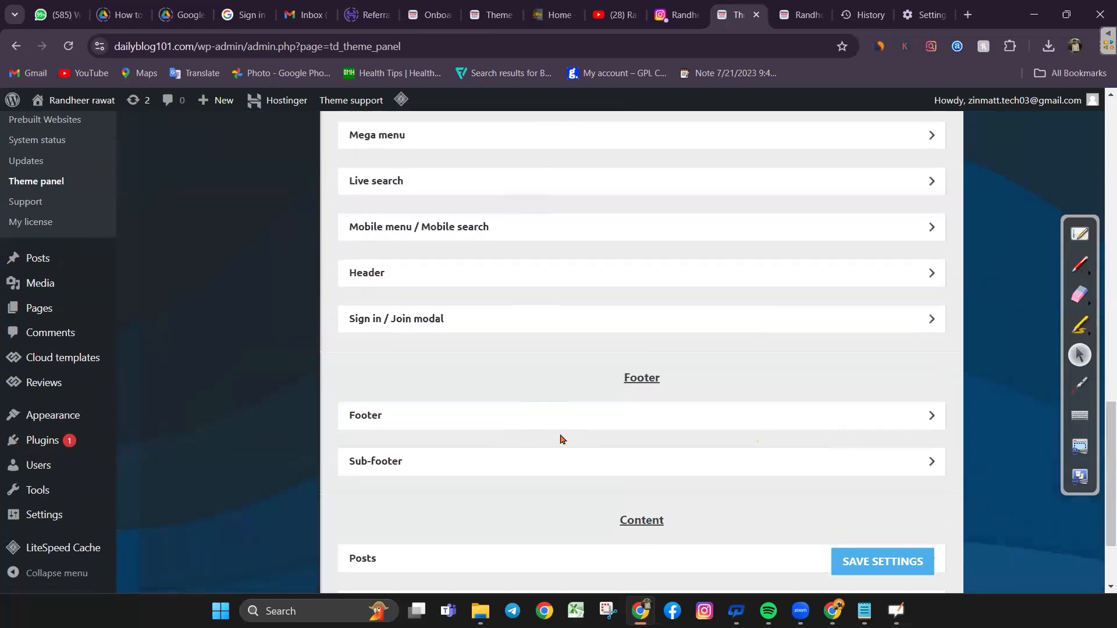
scroll(650, 445, "up", 1)
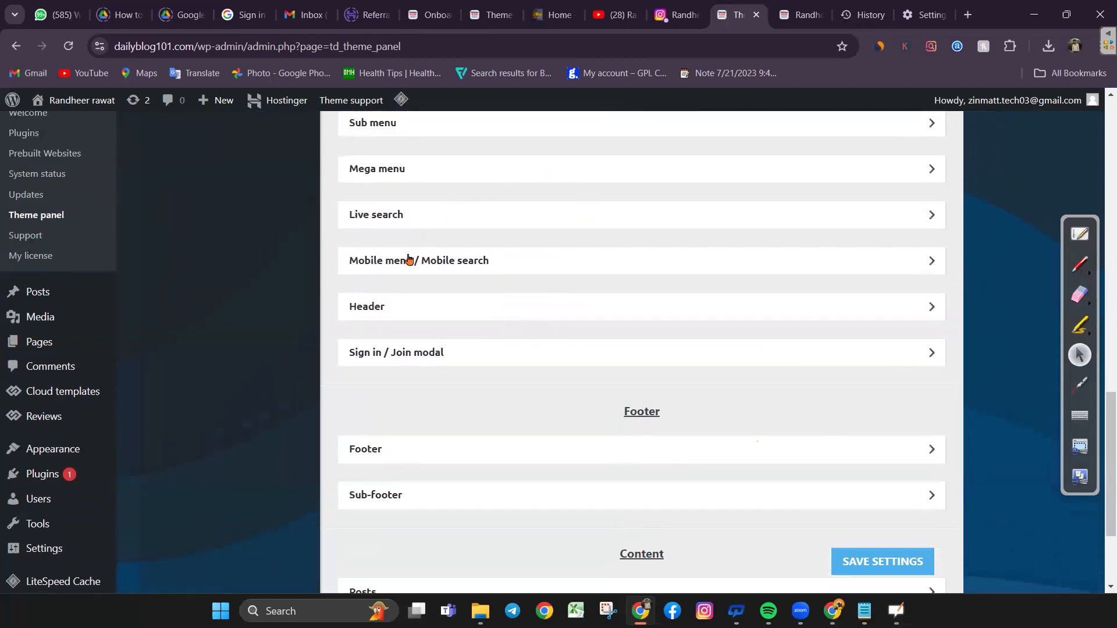
scroll(498, 196, "up", 1)
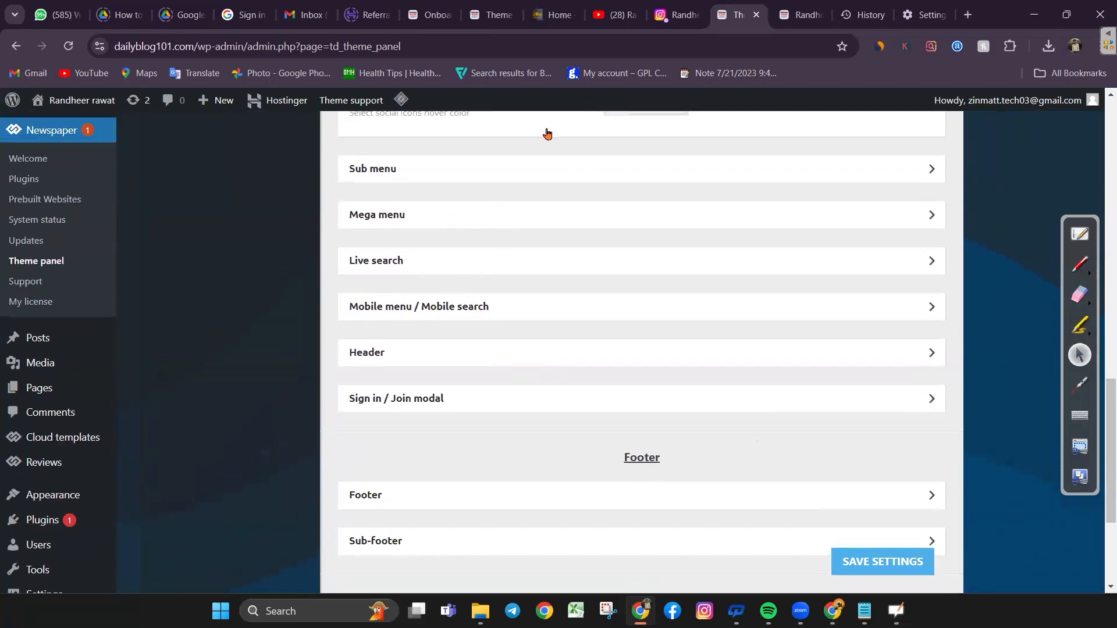
Open the search box in the hindiradio.in menu as a live search example and return to the theme panel
left_click(555, 13)
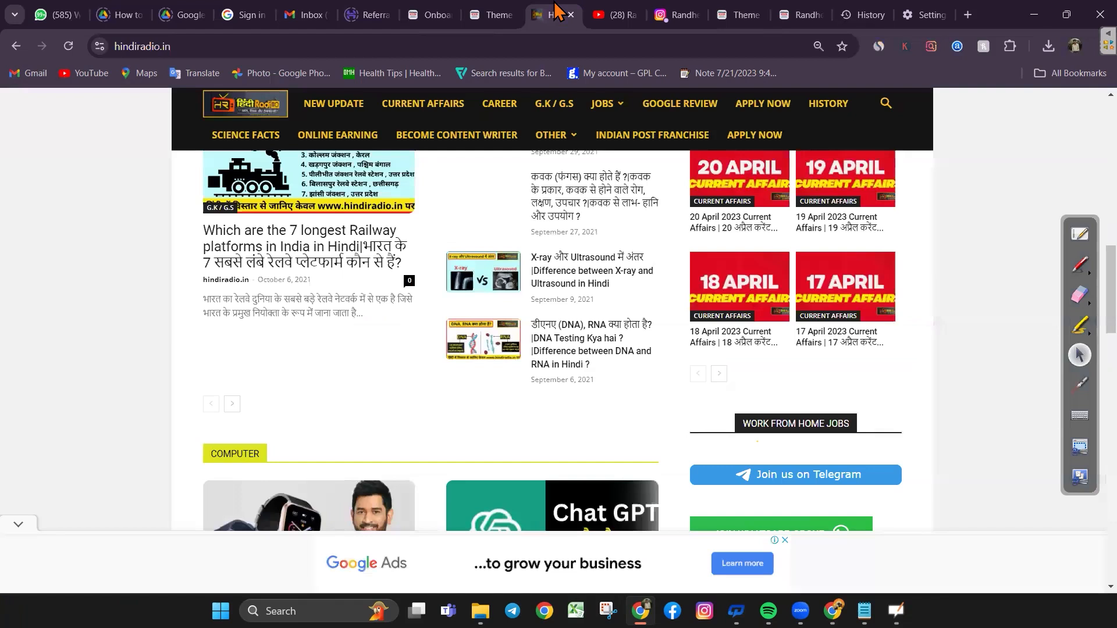
left_click(884, 104)
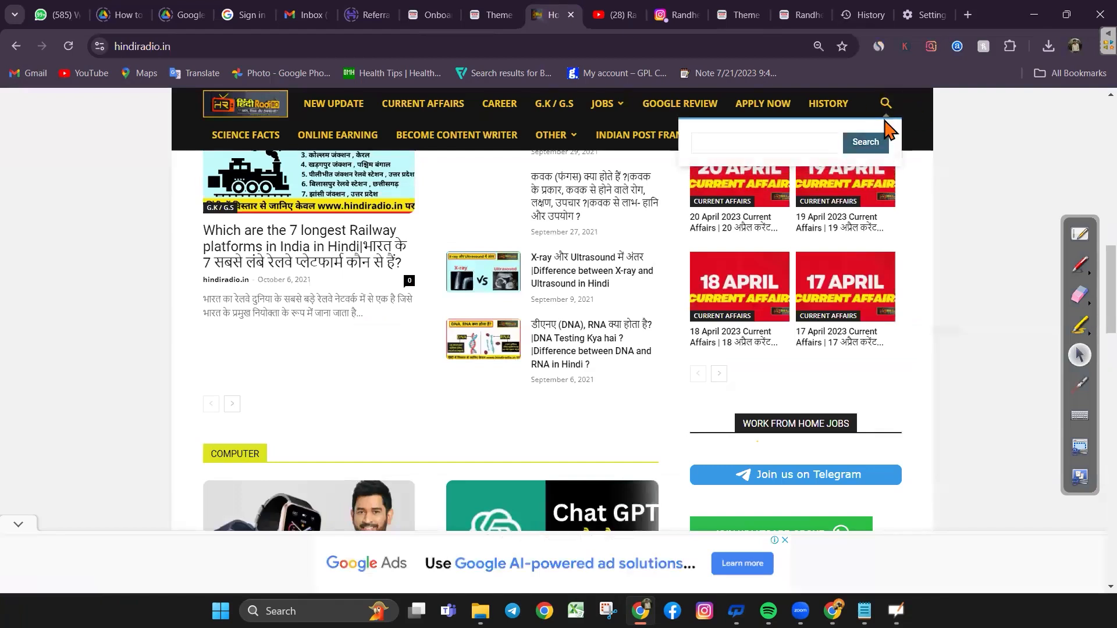
left_click(735, 16)
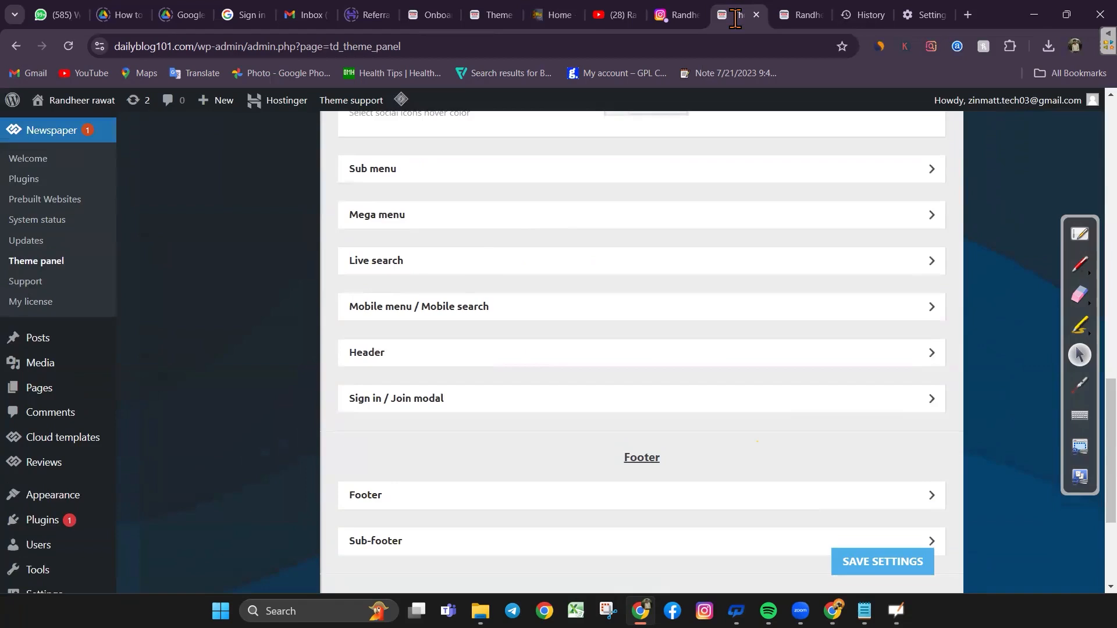
Open the Footer color section in the theme panel and examine the footer on the dailyblog101.com homepage
scroll(677, 411, "down", 3)
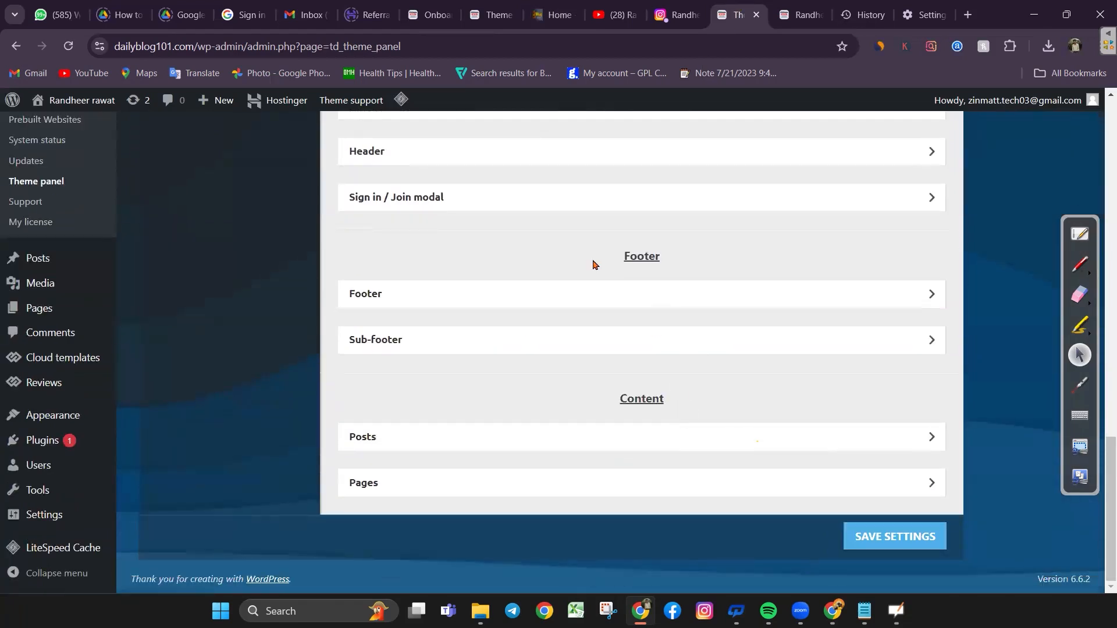
left_click(598, 308)
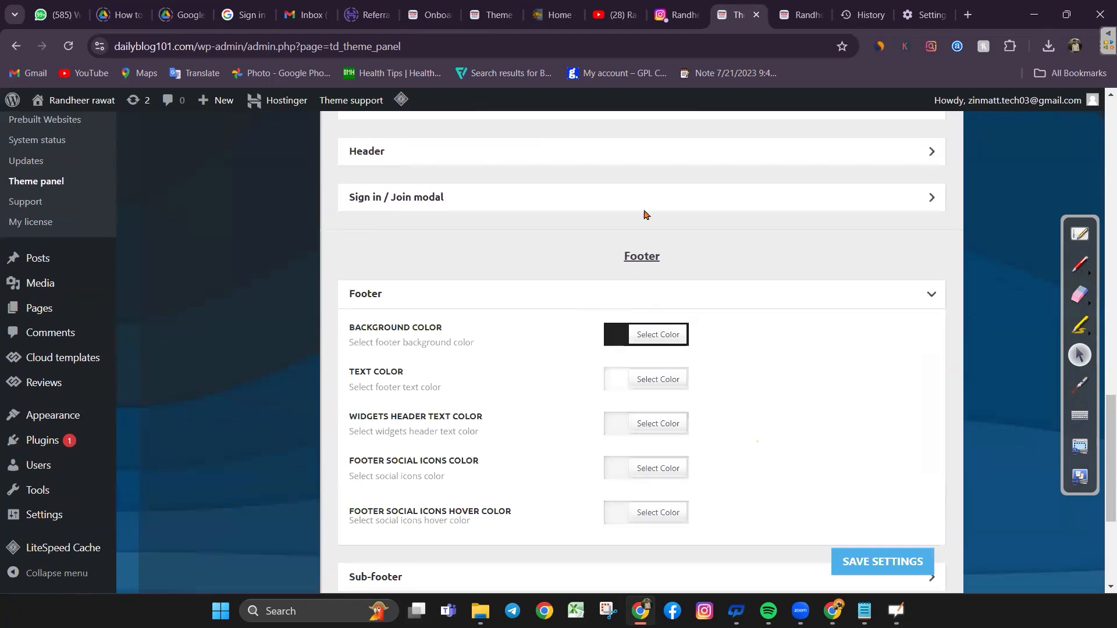
left_click(800, 14)
scroll(696, 393, "down", 5)
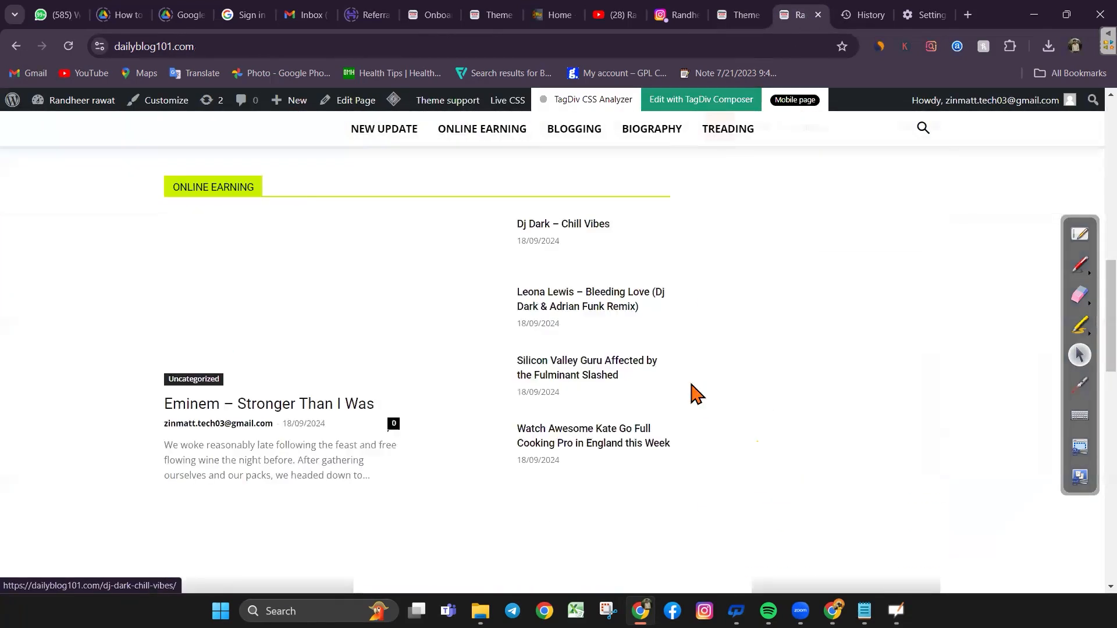
scroll(696, 393, "down", 10)
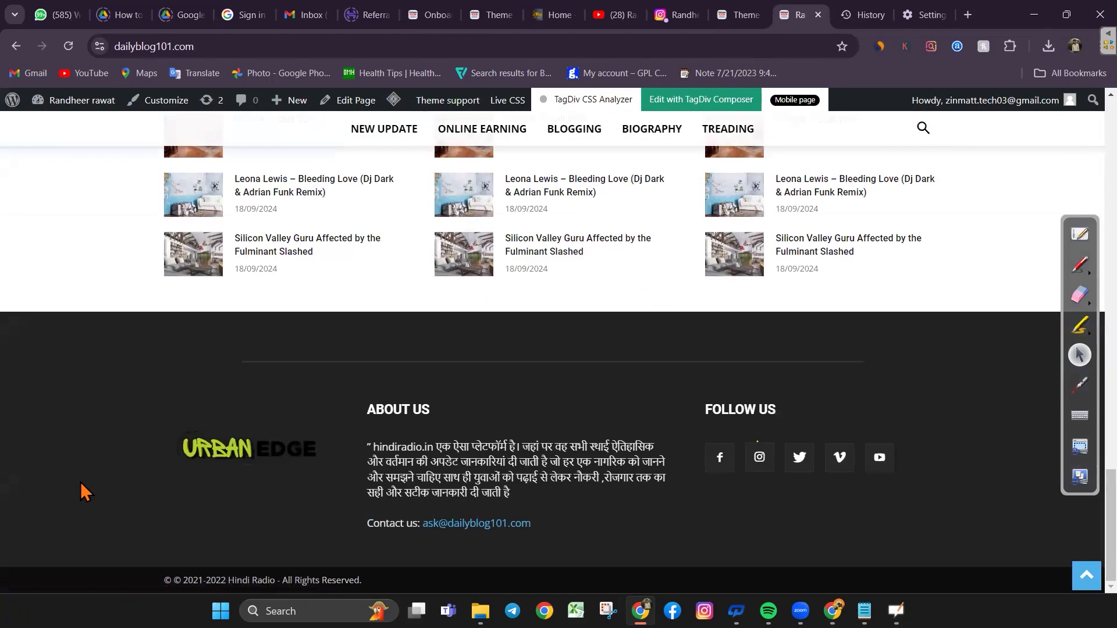
Set the footer background color in the theme panel to orange #dd9933 at 0.7 opacity
left_click(749, 8)
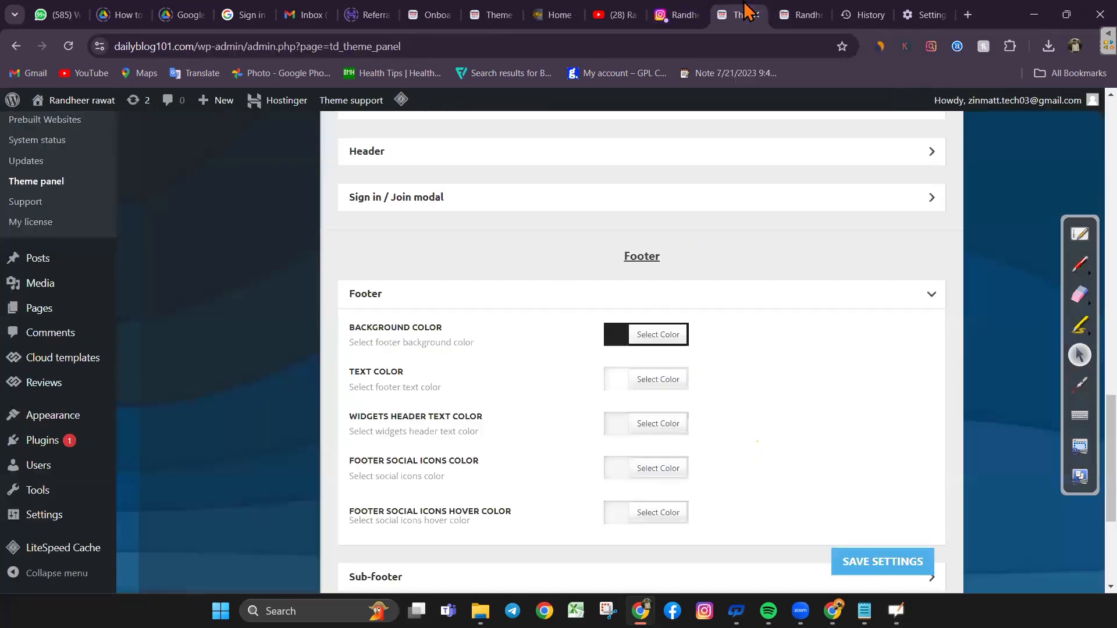
left_click(652, 339)
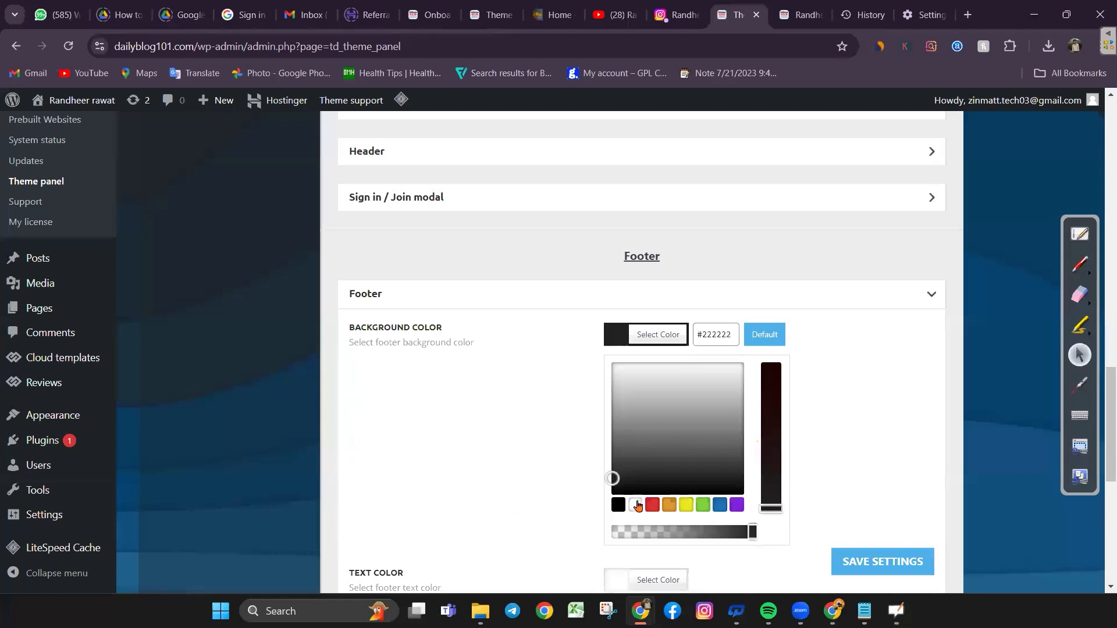
left_click(670, 505)
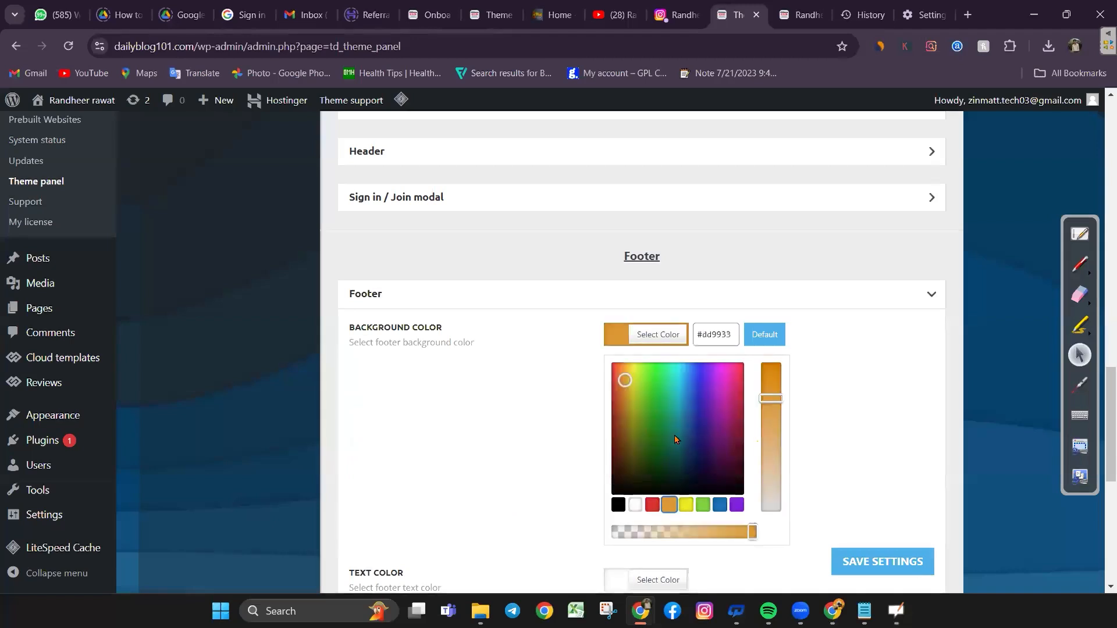
left_click_drag(752, 531, 706, 543)
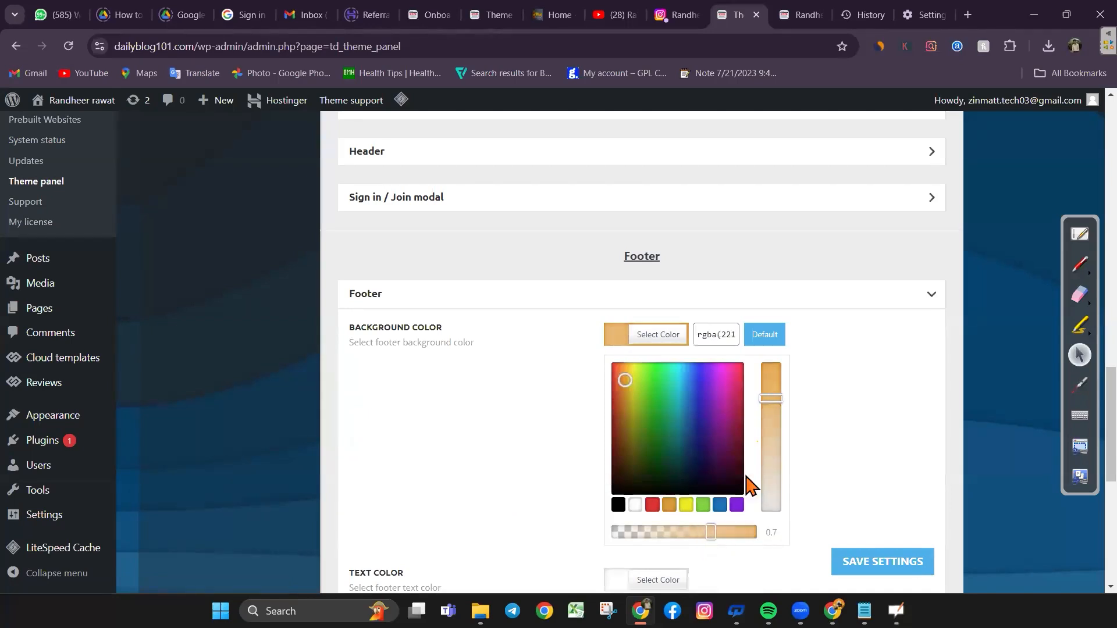
Set the footer text color to black
scroll(794, 431, "down", 3)
scroll(796, 431, "down", 2)
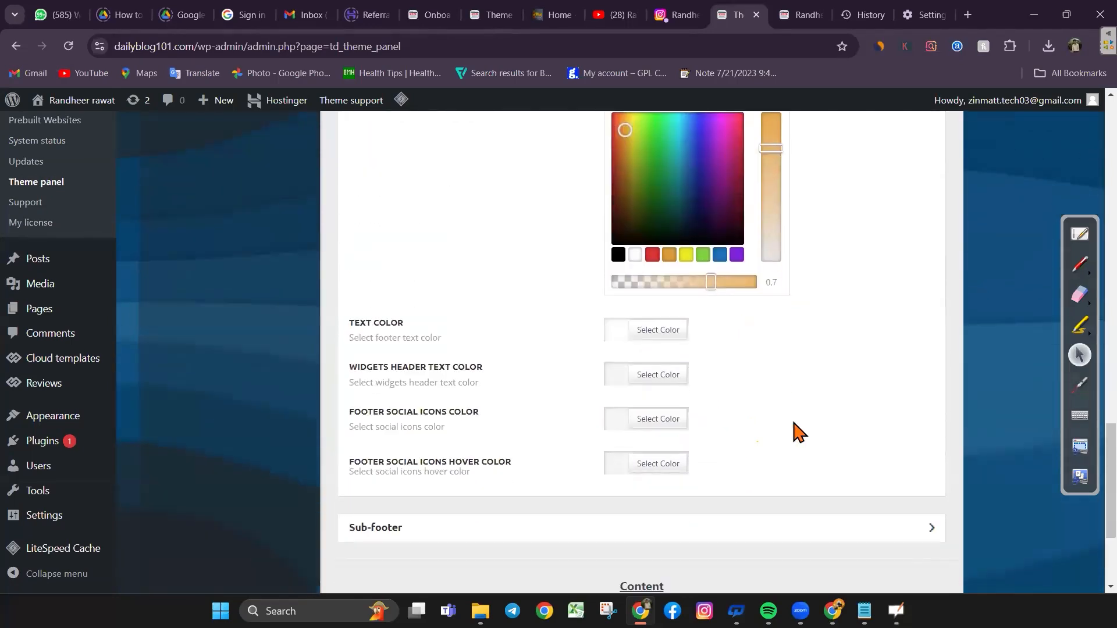
left_click(649, 331)
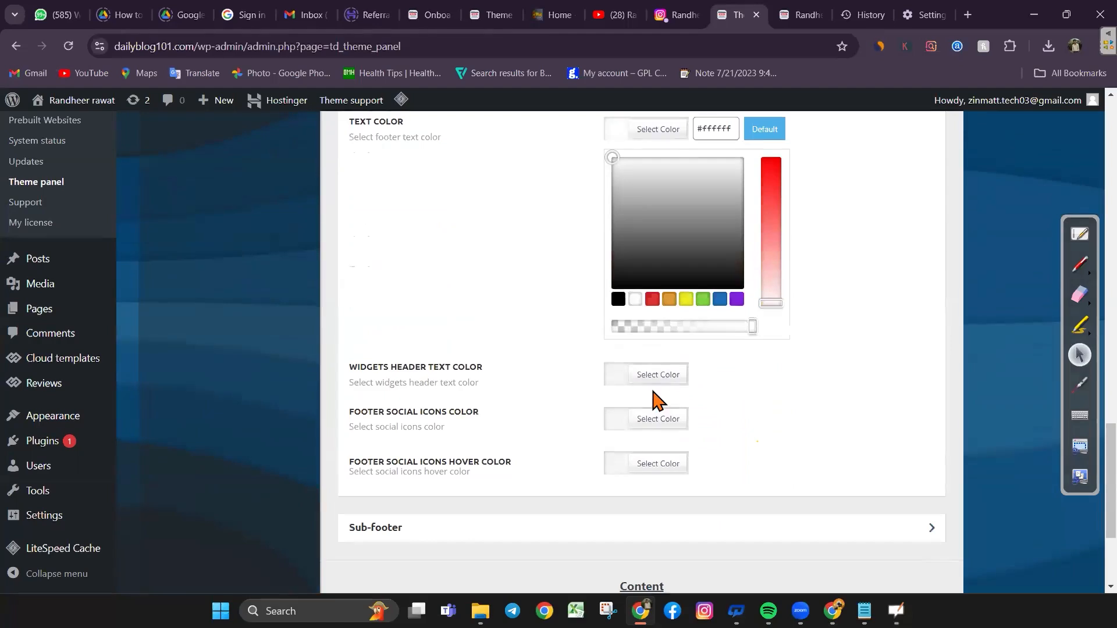
left_click(617, 298)
Set the footer social icons color to blue
scroll(744, 434, "down", 1)
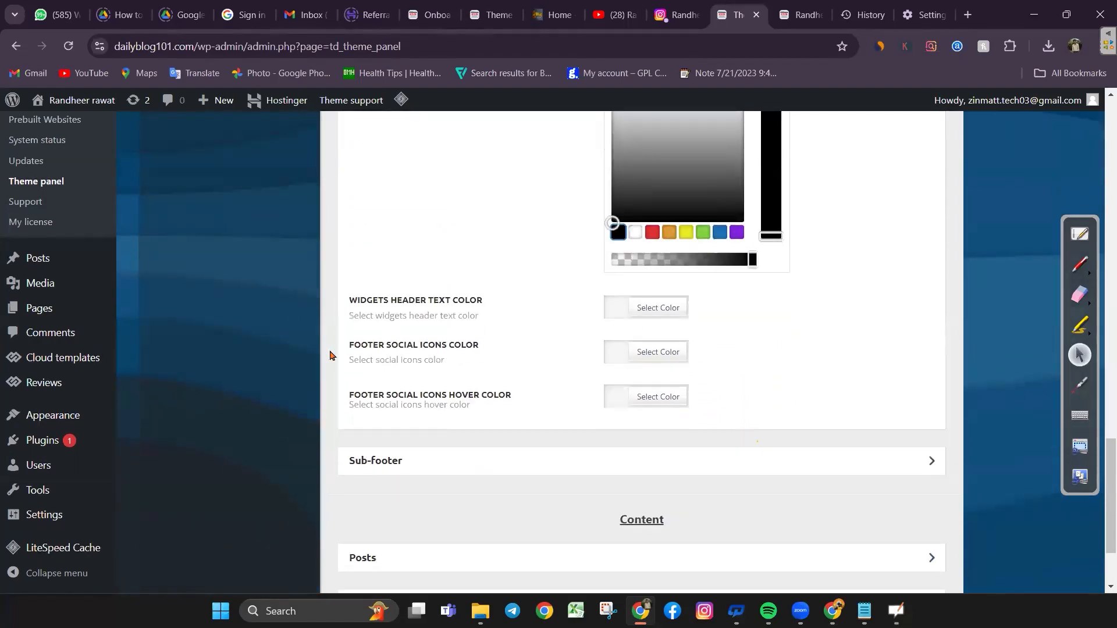
left_click(617, 357)
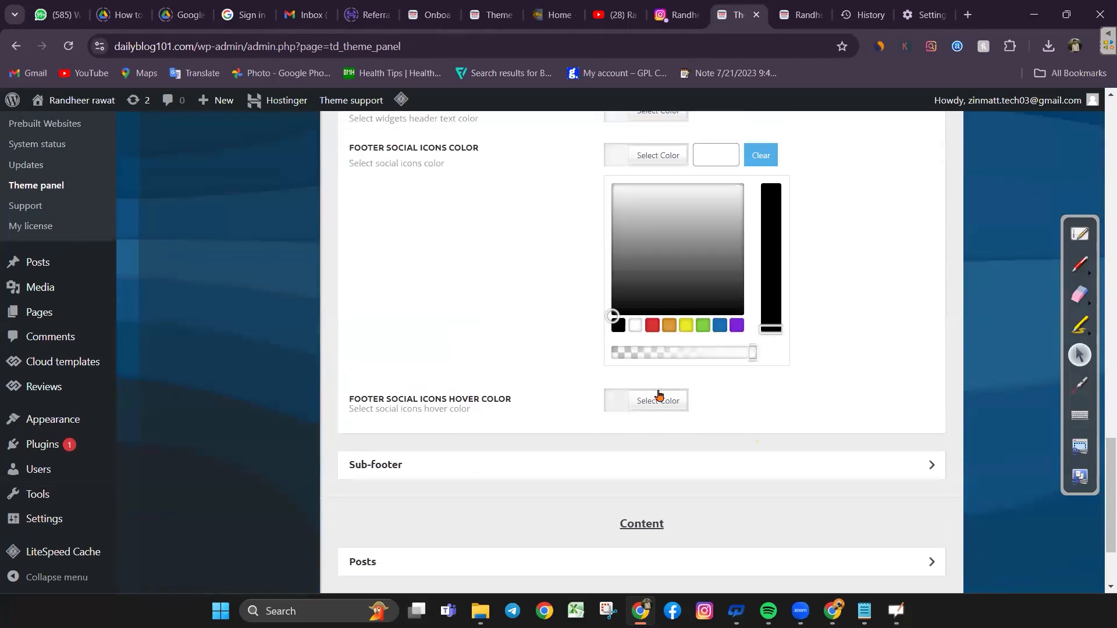
left_click(720, 325)
left_click(817, 351)
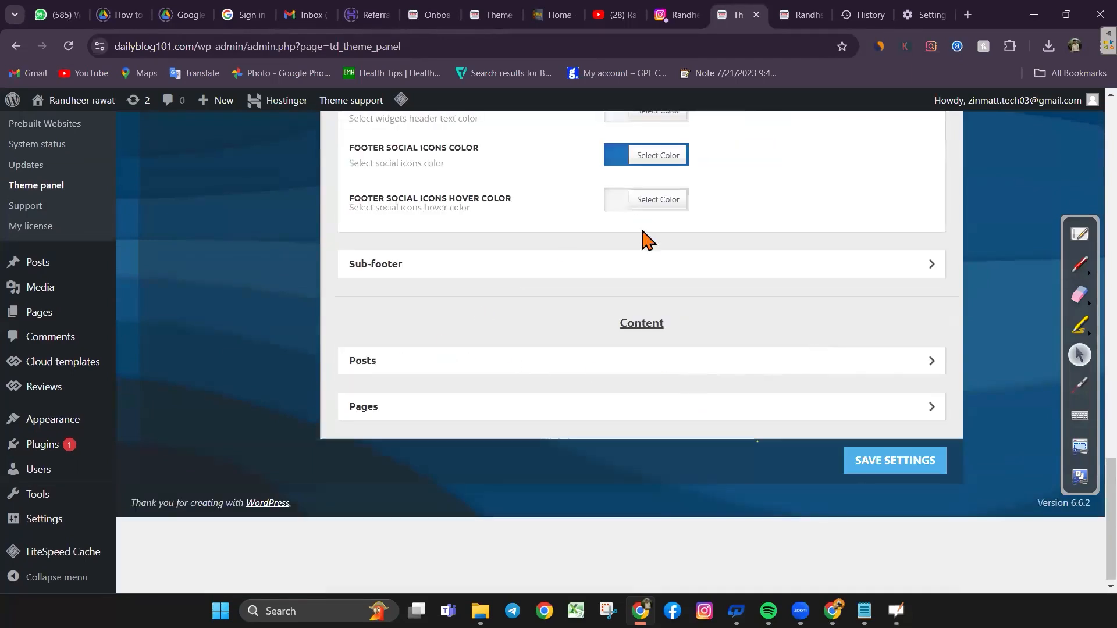
Expand the Sub-footer color section and review the color settings from the main menu down to the sub-footer
left_click(645, 266)
scroll(721, 245, "up", 7)
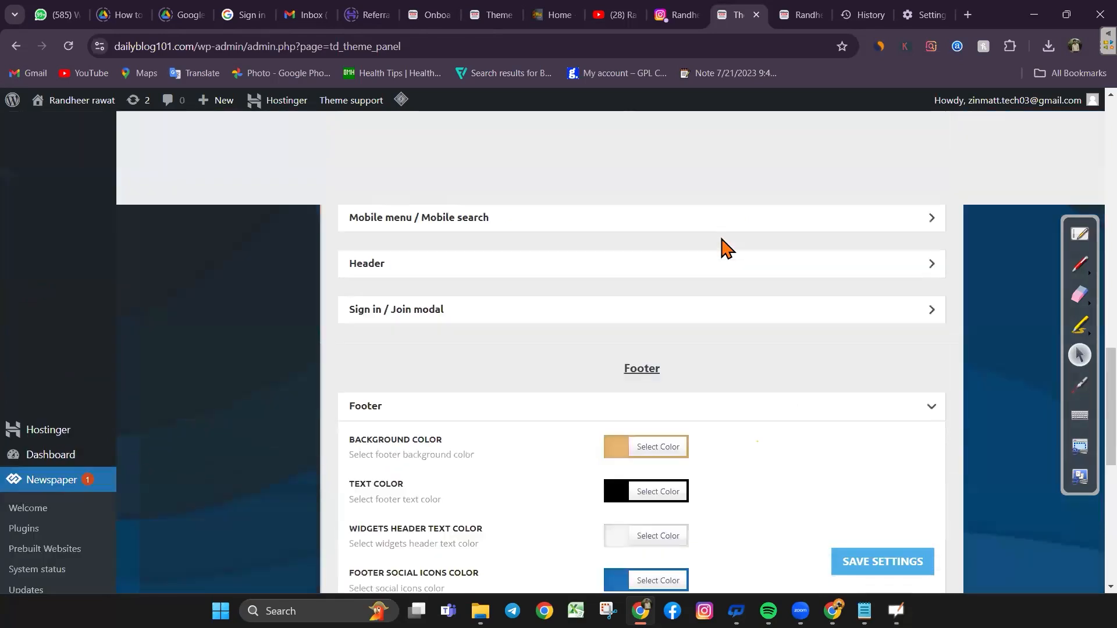
key("super+d")
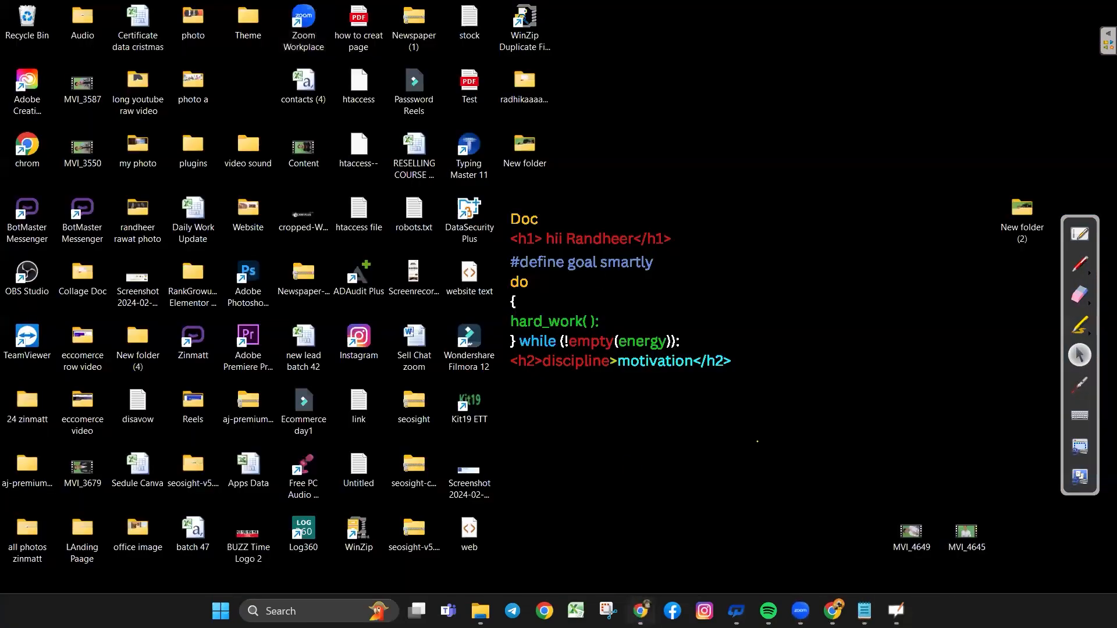
left_click(640, 610)
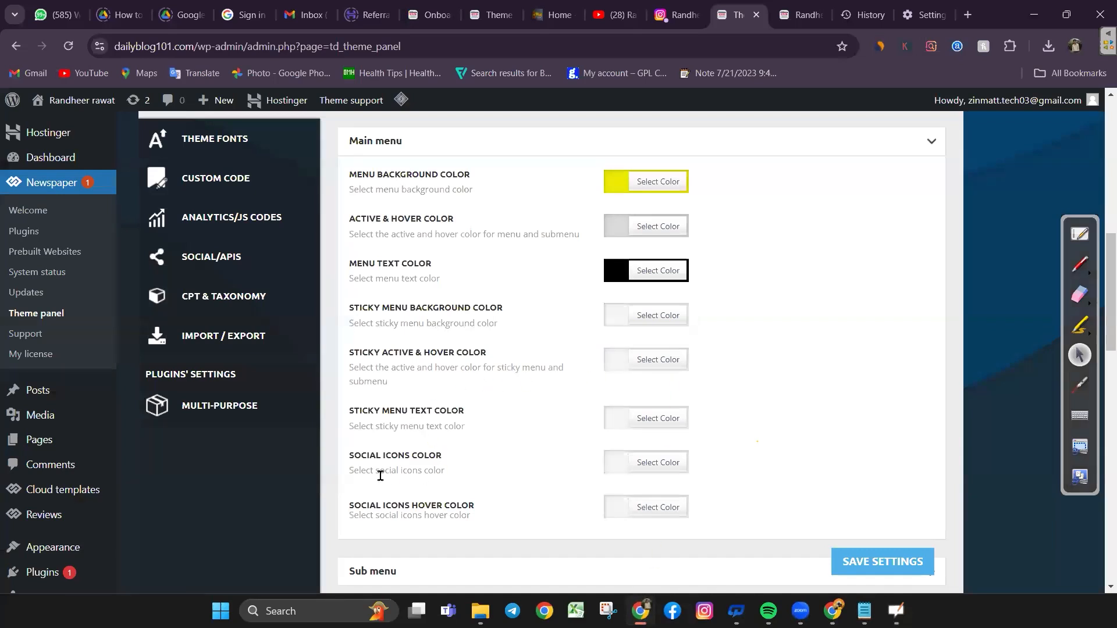
scroll(531, 469, "down", 1)
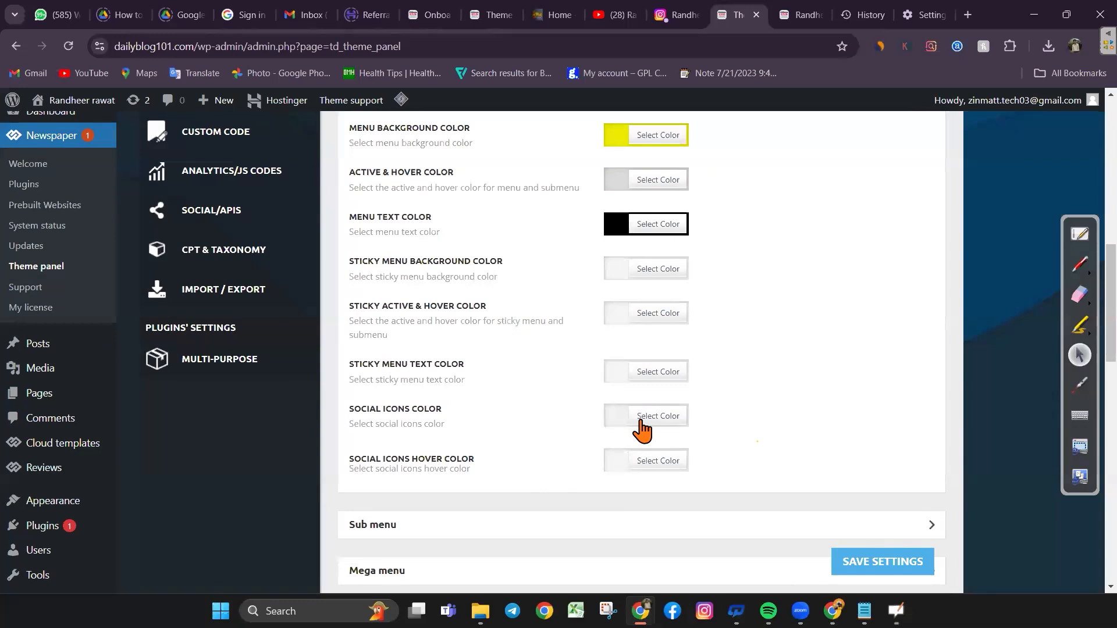
scroll(642, 431, "down", 2)
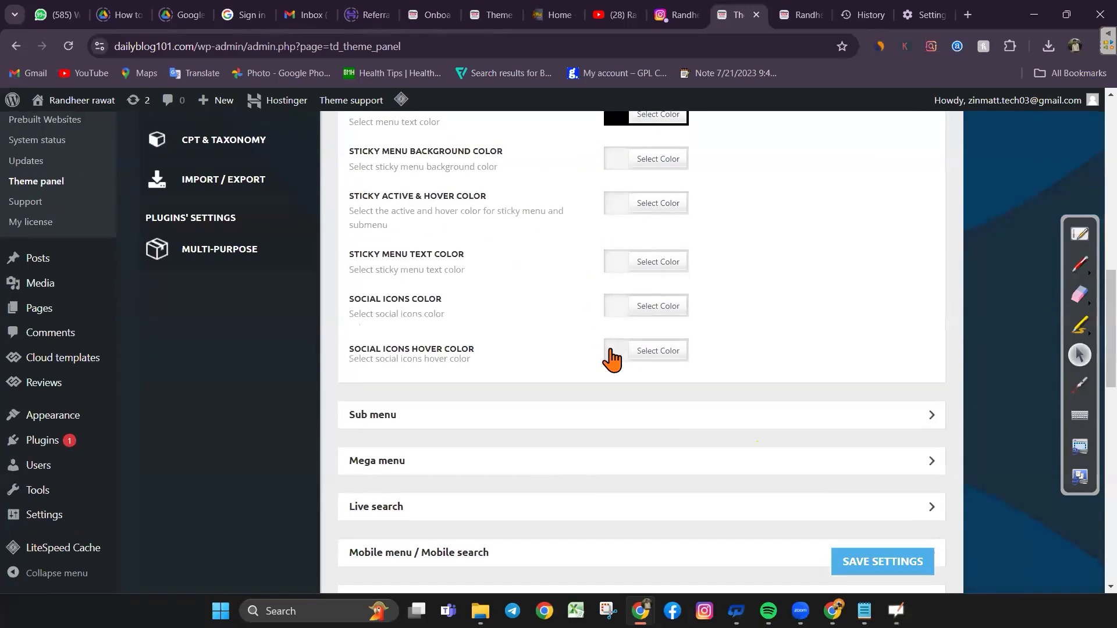
scroll(661, 378, "down", 12)
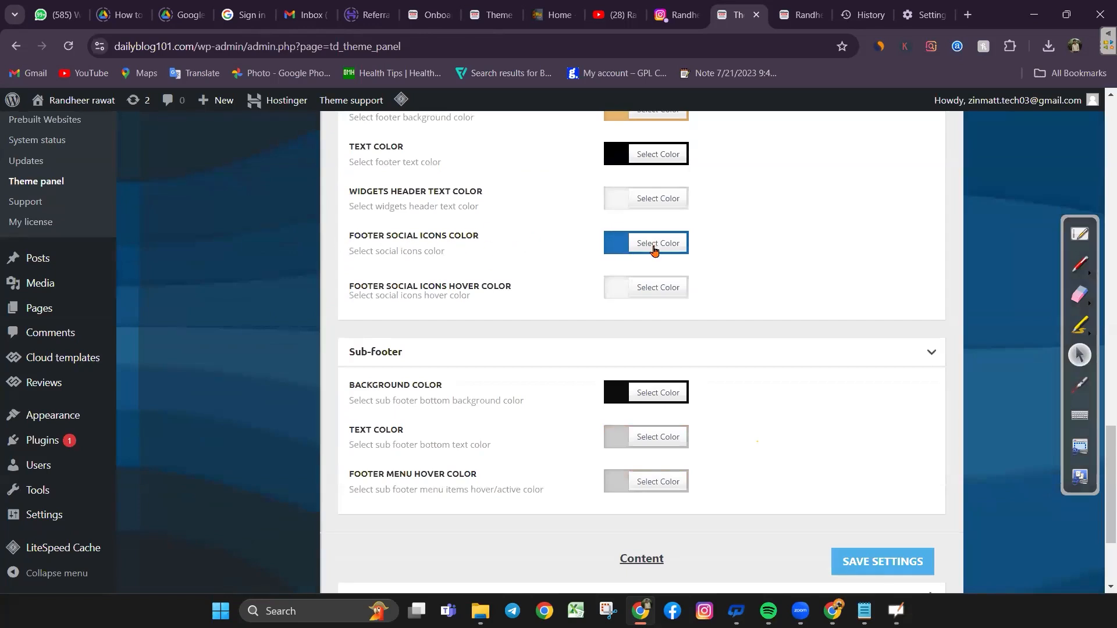
Set the footer social icons hover color to yellow
left_click(653, 301)
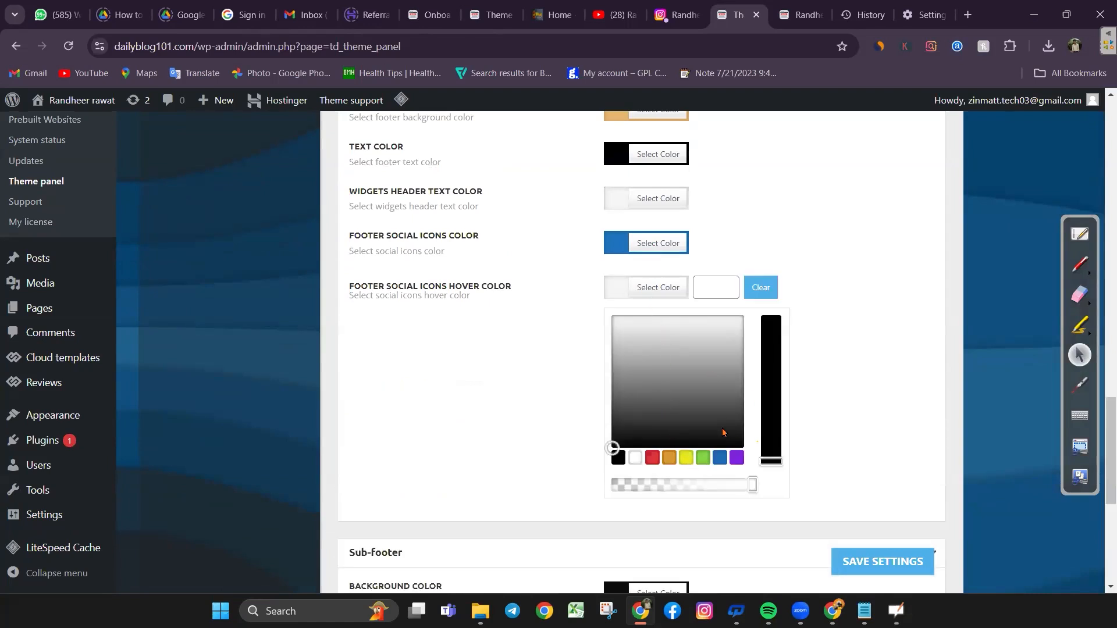
left_click(688, 459)
left_click(556, 351)
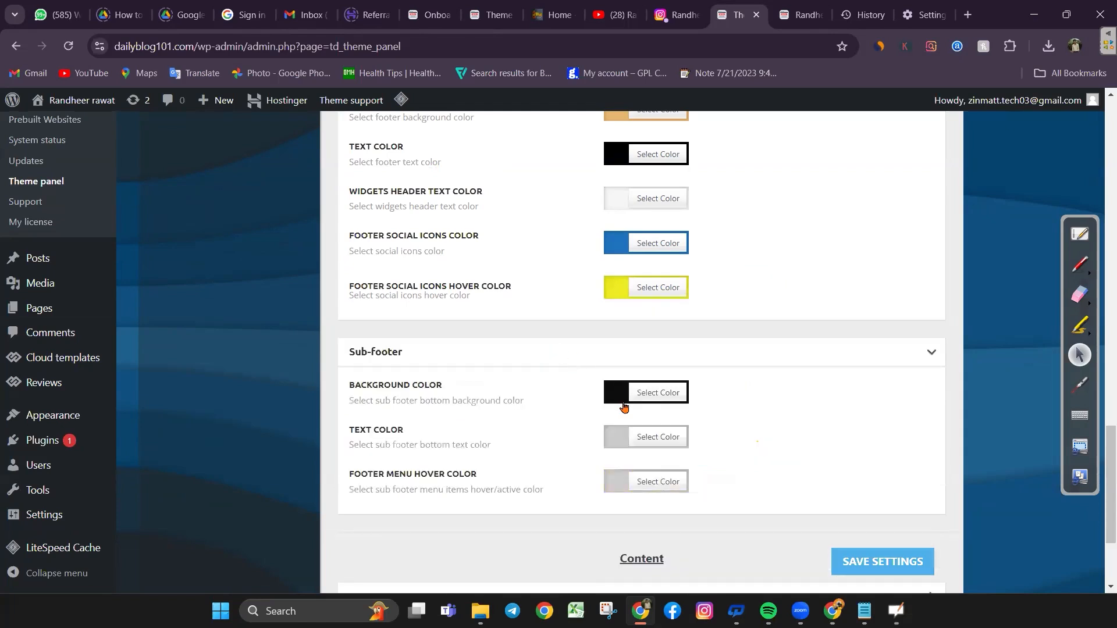
Examine the sub-footer copyright bar on the dailyblog101.com homepage, underlining it with the annotation pen and erasing the mark
scroll(750, 356, "down", 2)
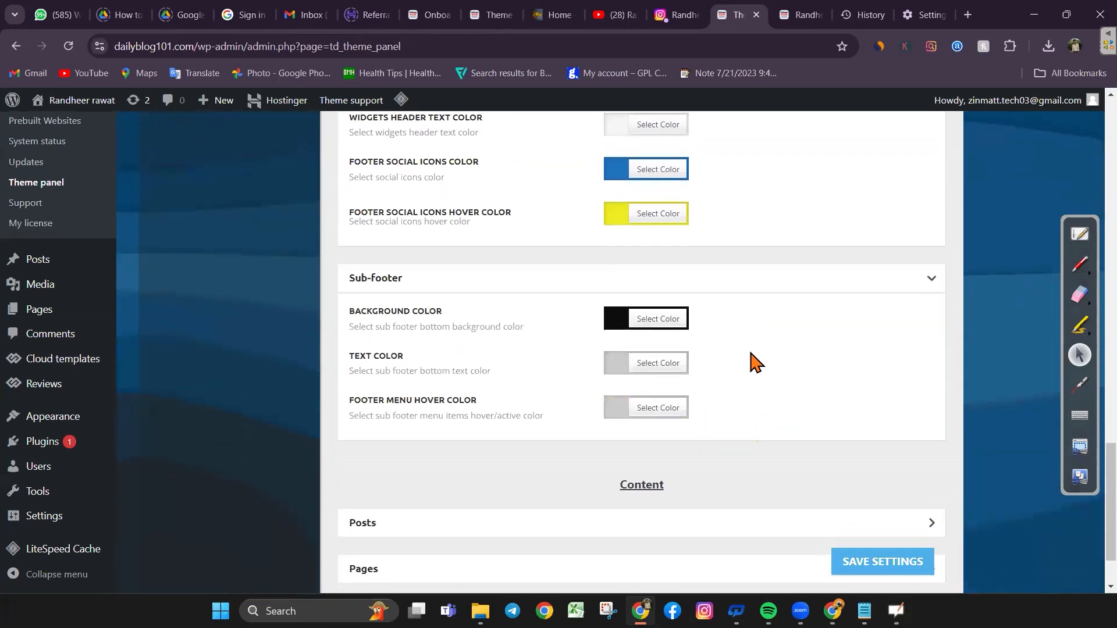
scroll(754, 361, "down", 1)
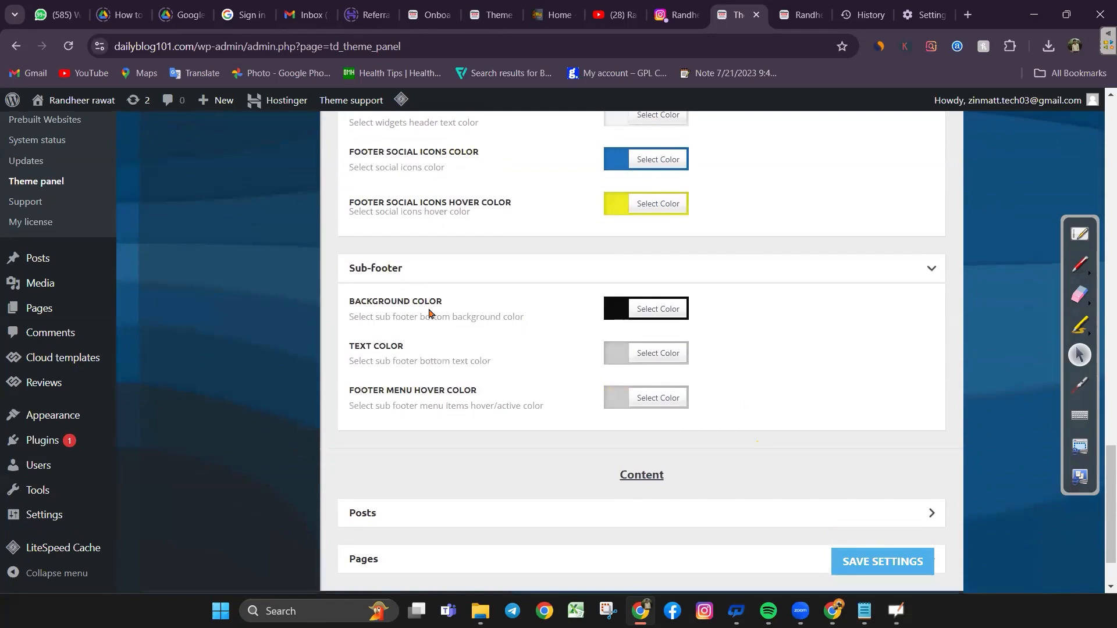
left_click(802, 15)
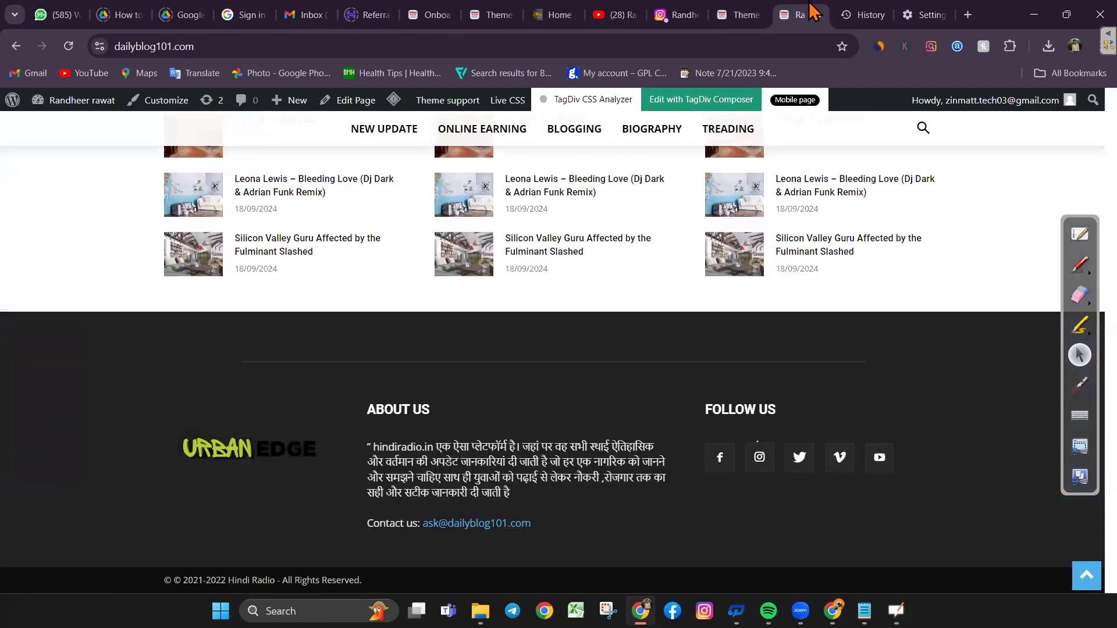
left_click(1080, 265)
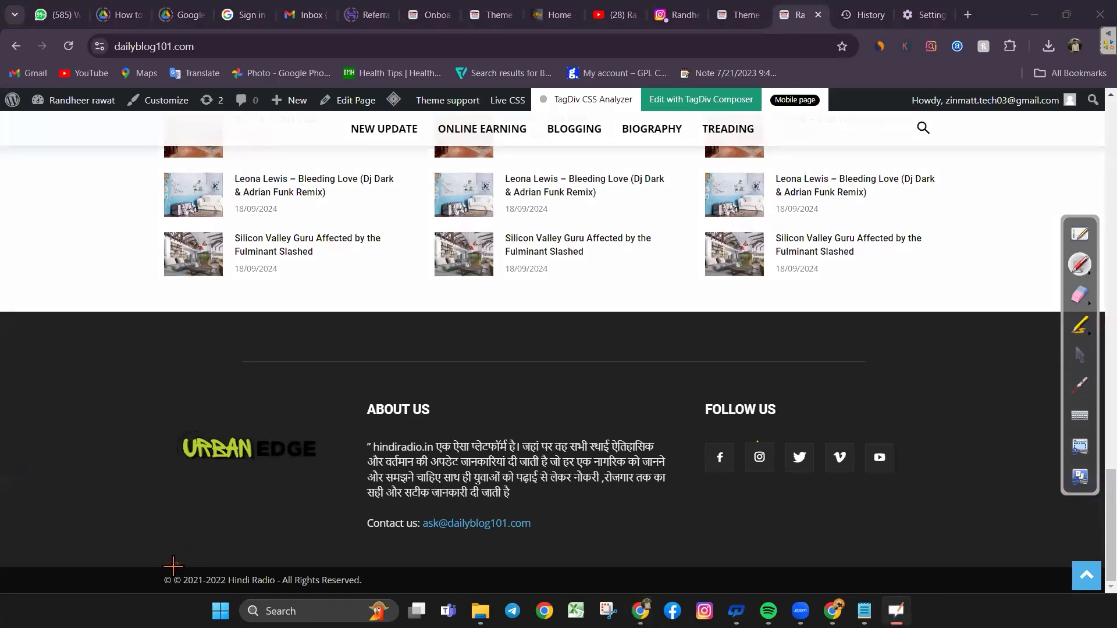
mouse_move(138, 577)
left_mouse_down()
mouse_move(396, 598)
mouse_move(676, 594)
left_mouse_up()
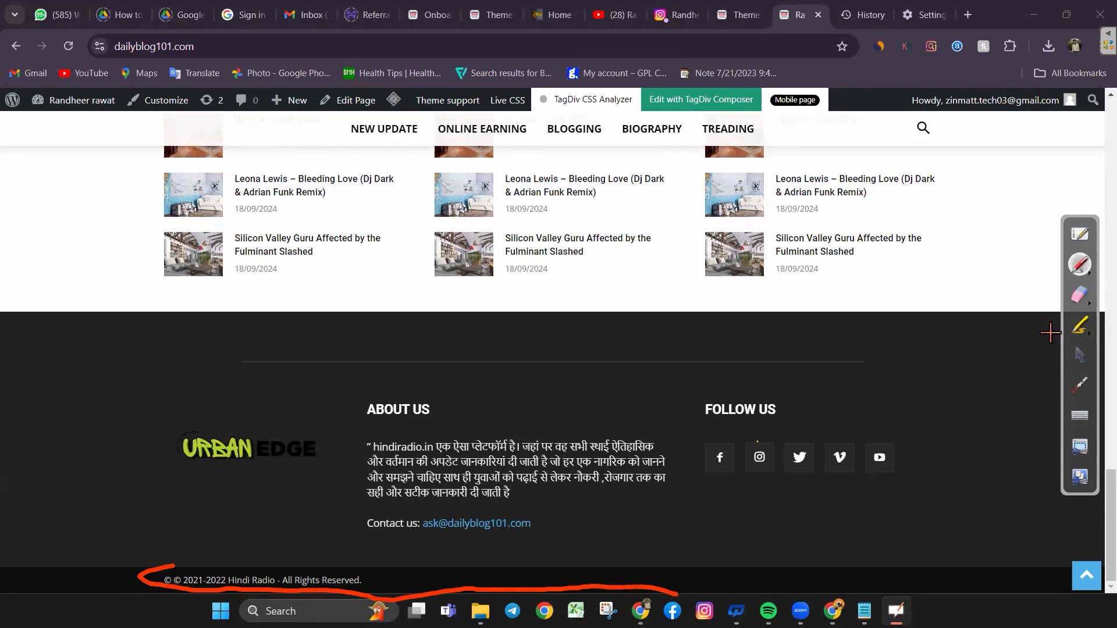
left_click(1079, 295)
left_click(682, 577)
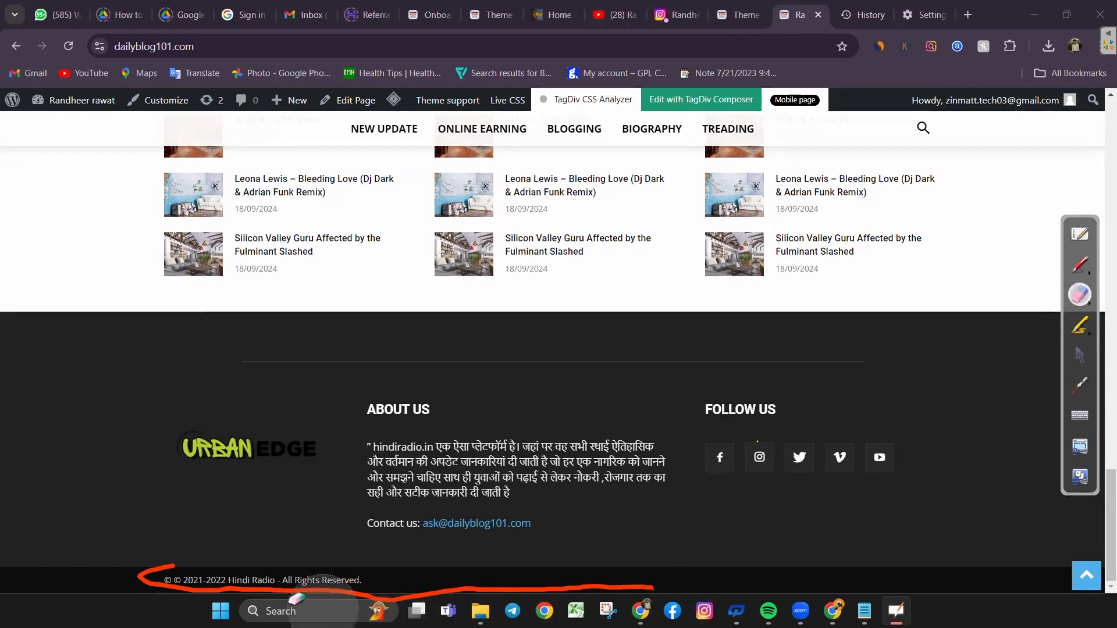
left_click_drag(129, 573, 683, 580)
left_click(1079, 355)
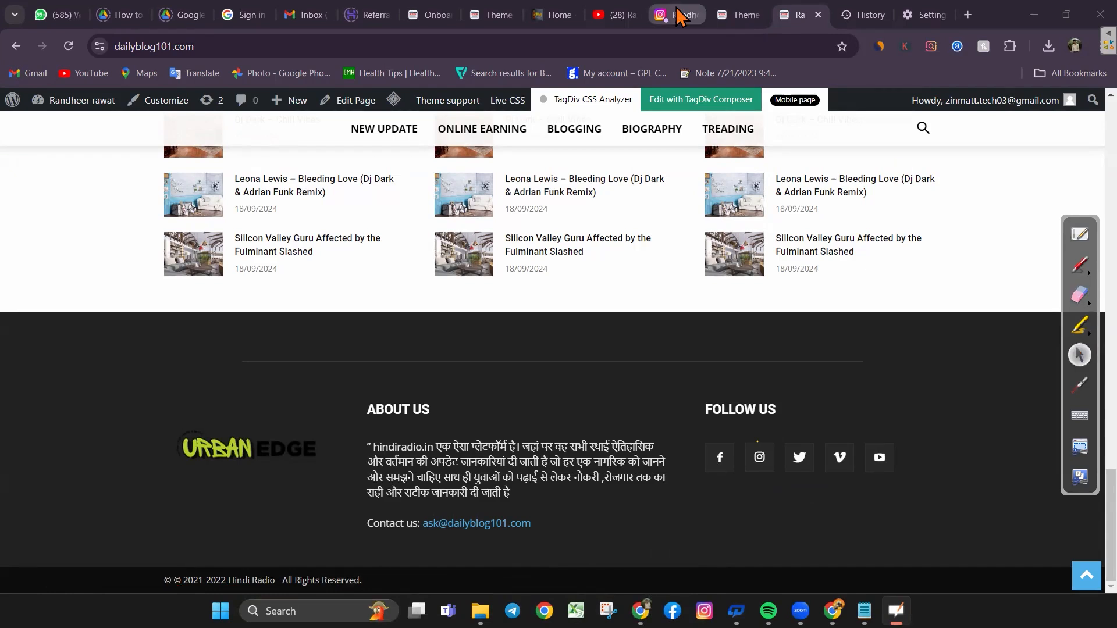
Set the sub-footer background color in the theme panel to dark gray
left_click(729, 11)
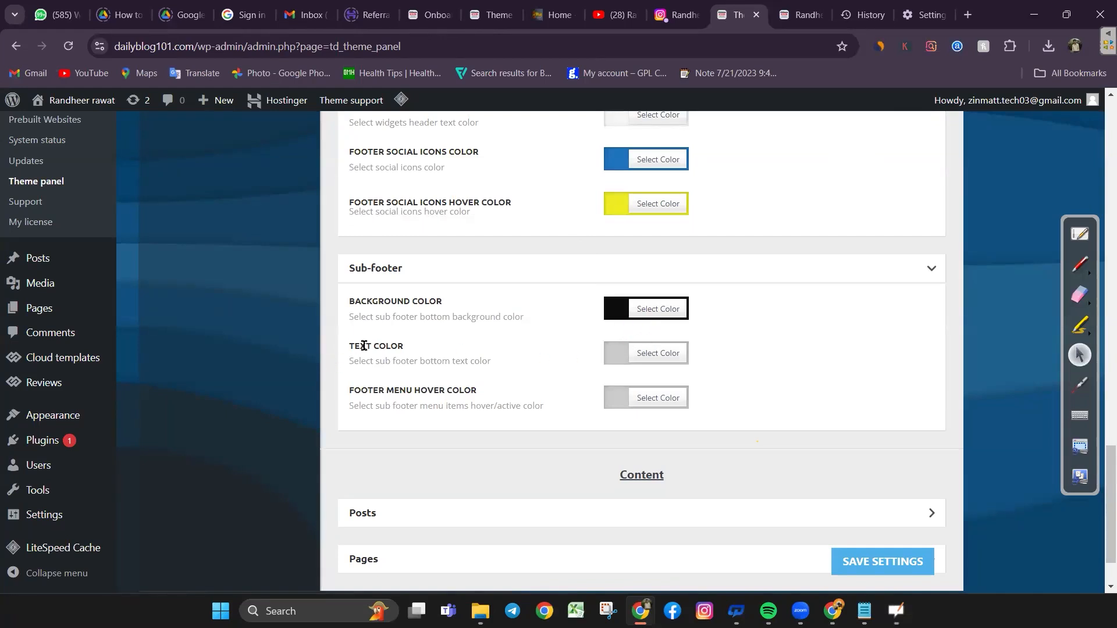
left_click(645, 309)
left_click_drag(634, 442, 619, 414)
left_click(529, 374)
Set the sub-footer text color to white #ffffff and save the theme settings
left_click(656, 355)
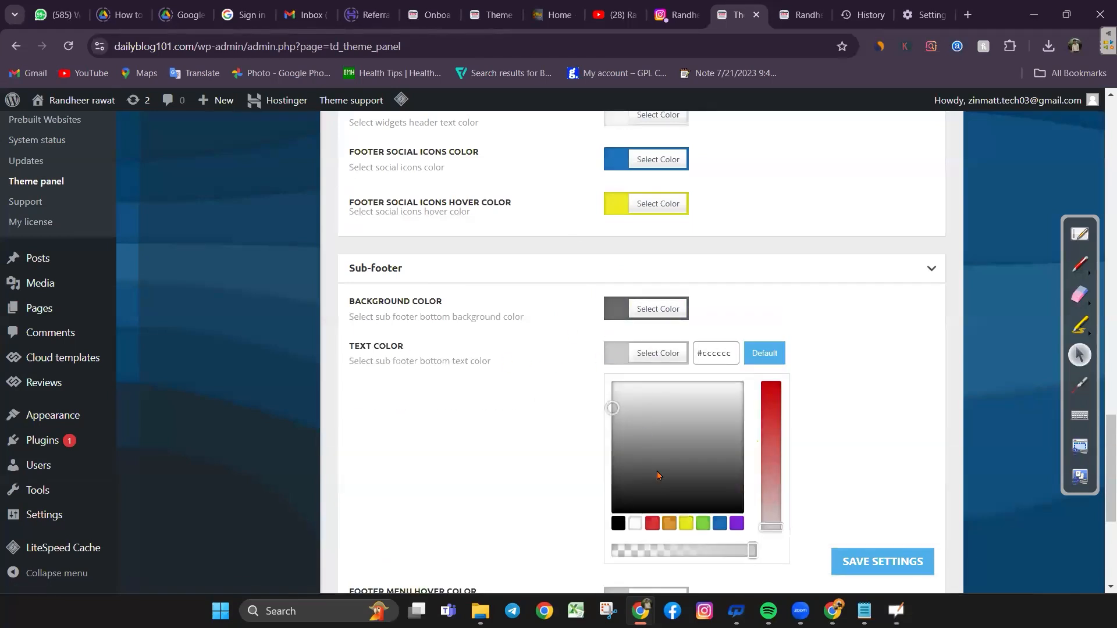
left_click(635, 524)
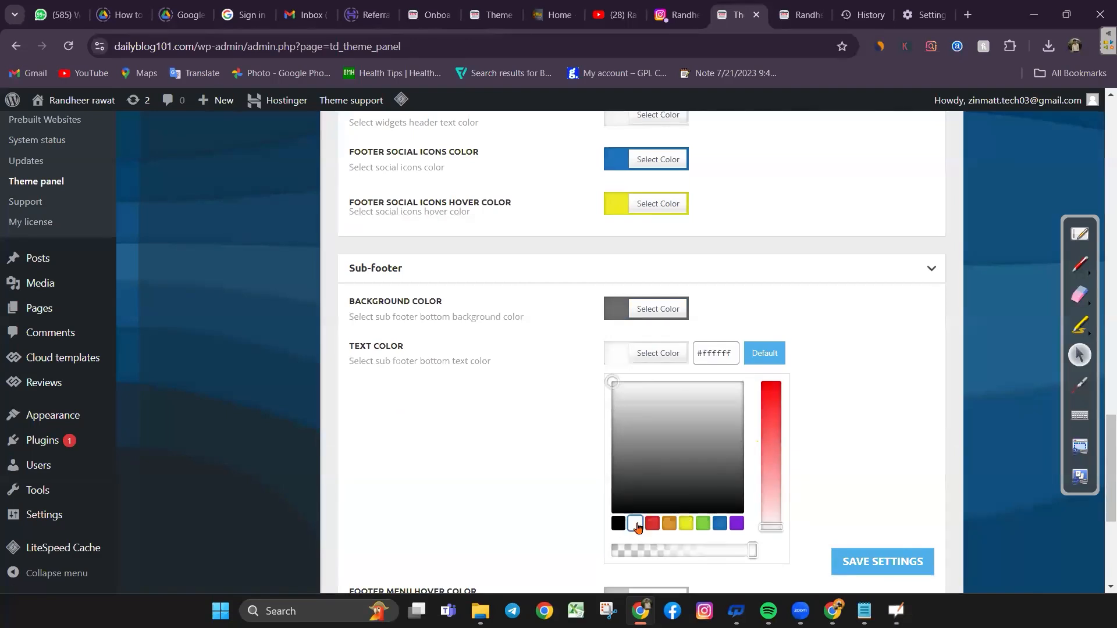
left_click(538, 474)
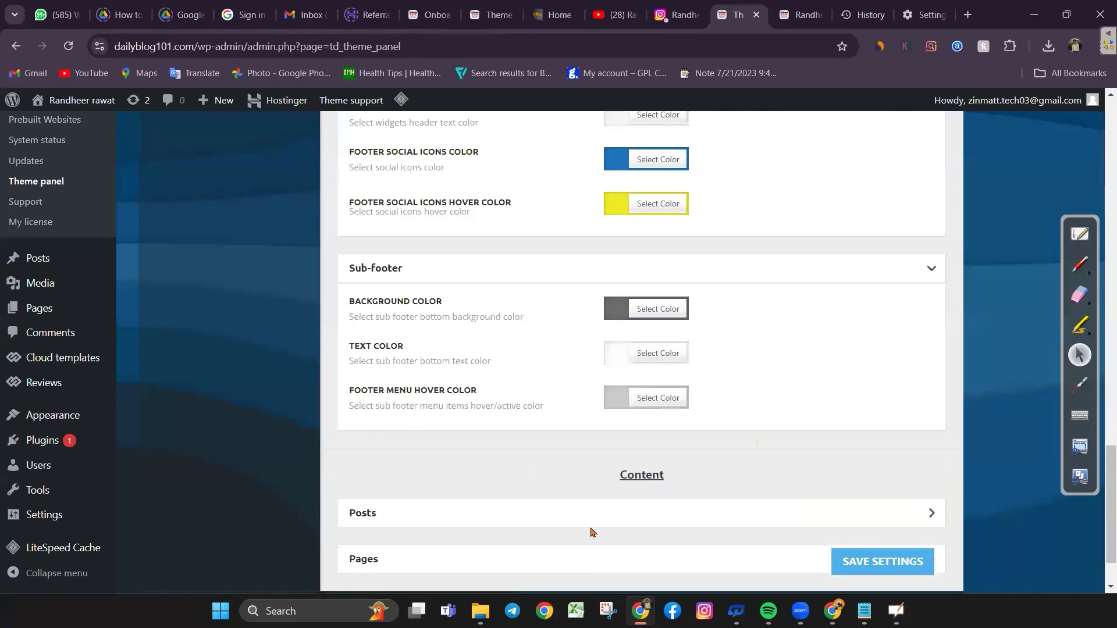
scroll(592, 531, "down", 2)
left_click(893, 544)
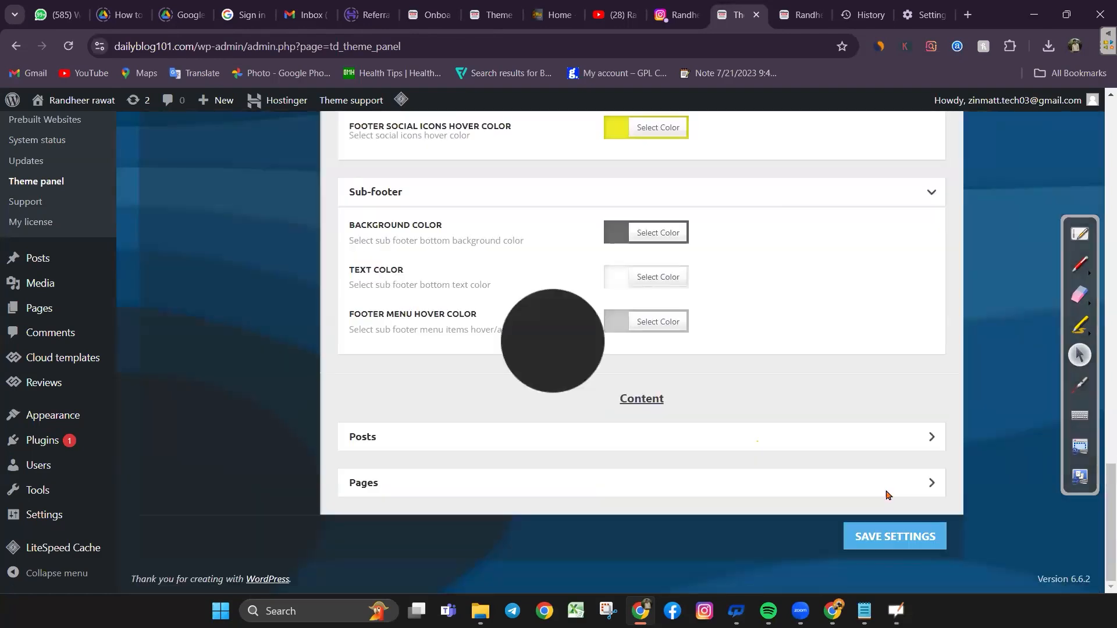
Reload the dailyblog101.com homepage and check the menu, content blocks and footer for the saved colors
scroll(778, 217, "up", 2)
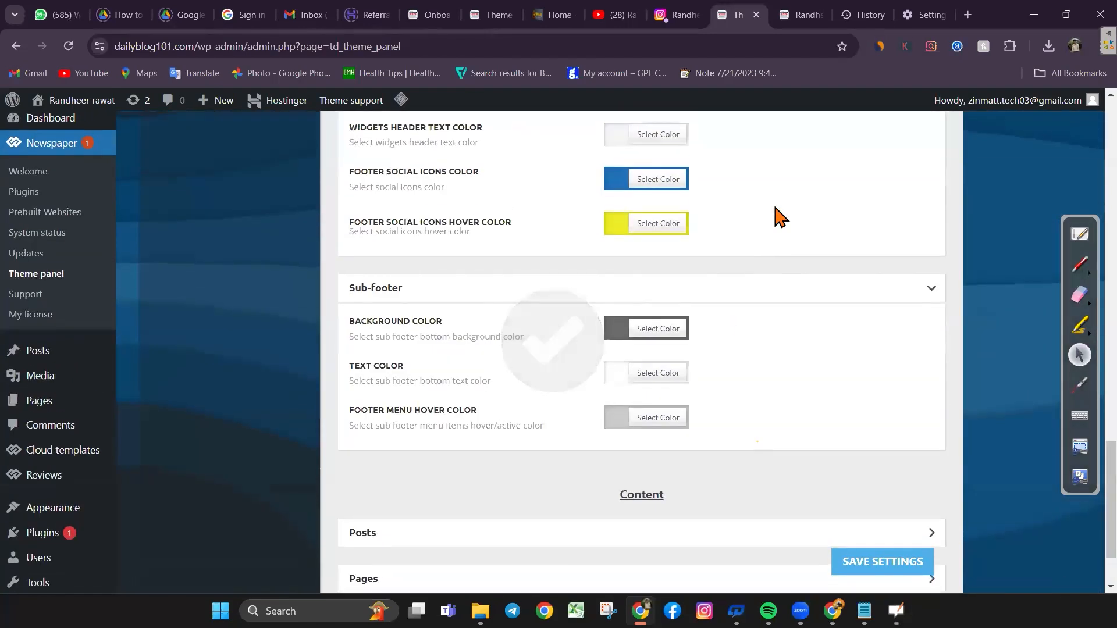
left_click(801, 14)
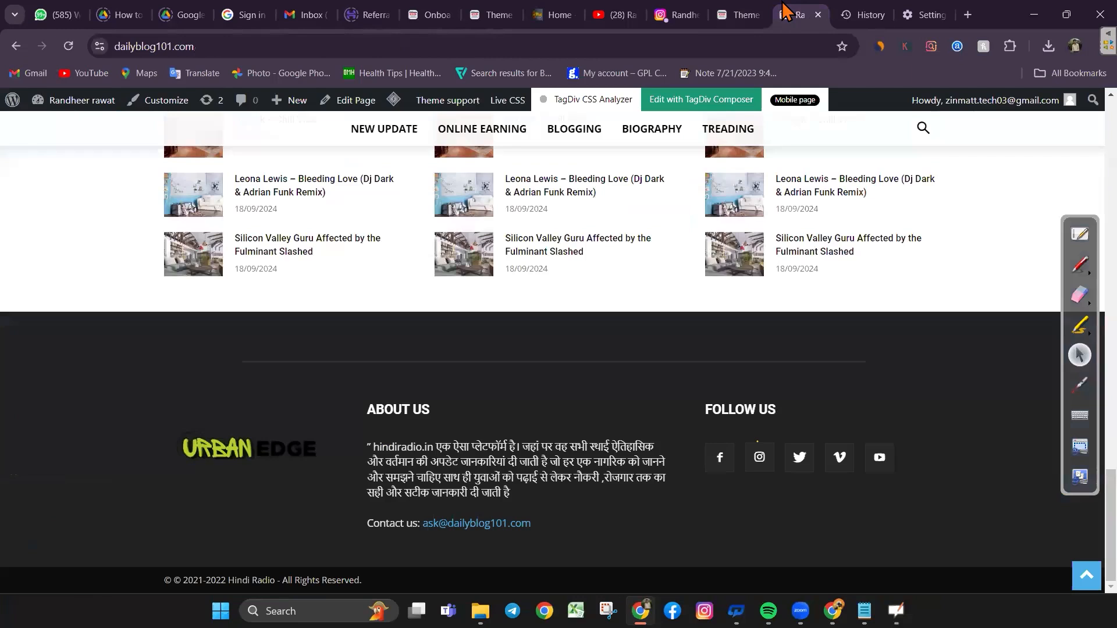
left_click(69, 47)
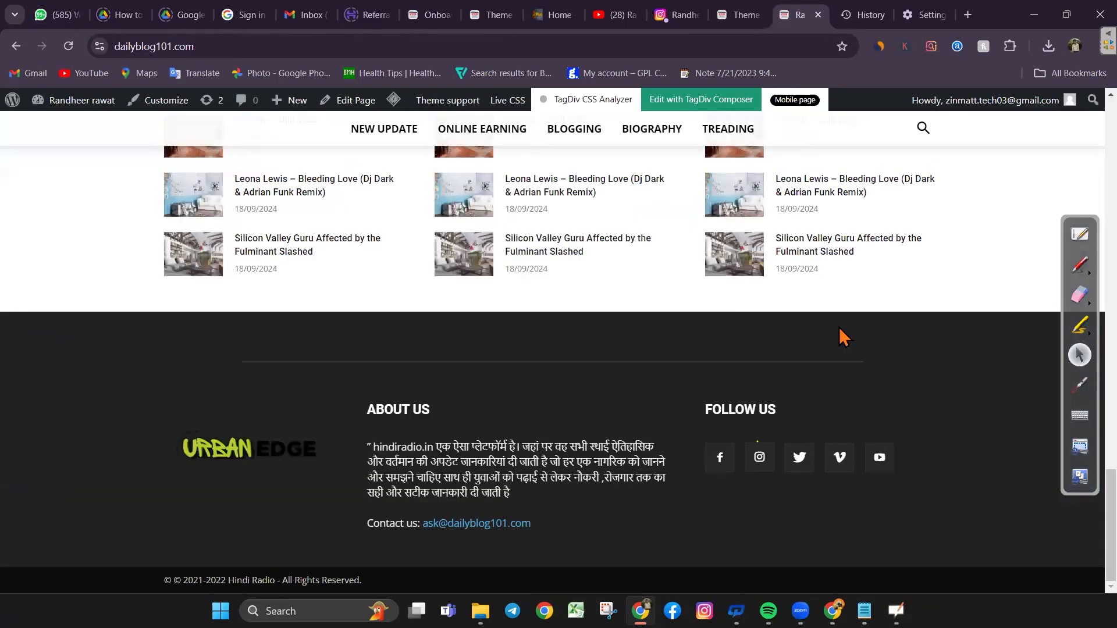
scroll(805, 245, "up", 20)
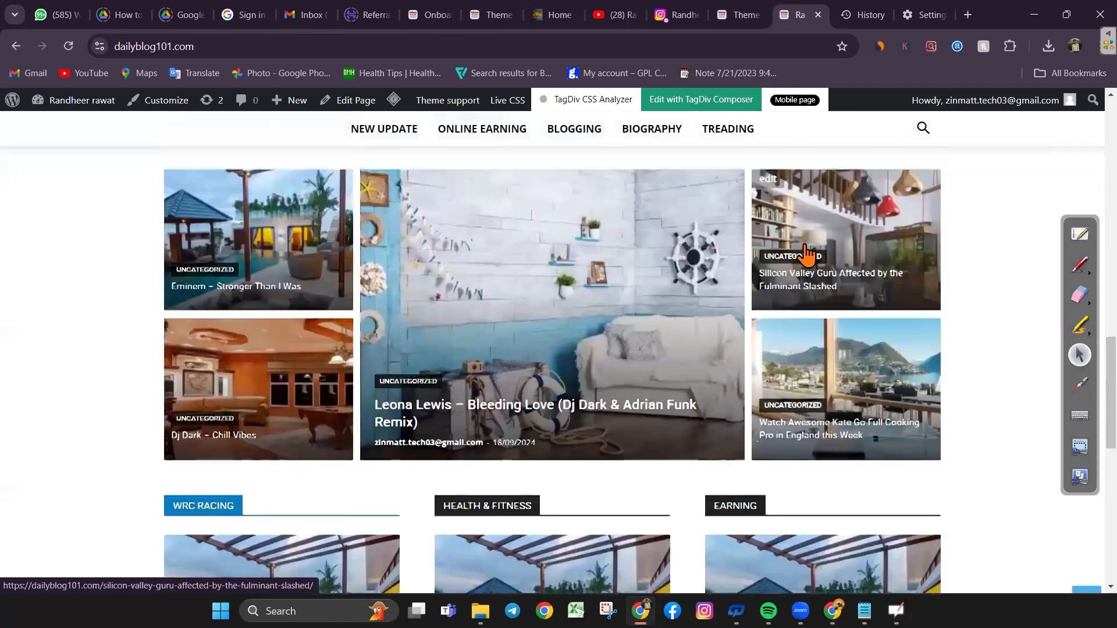
scroll(805, 249, "down", 9)
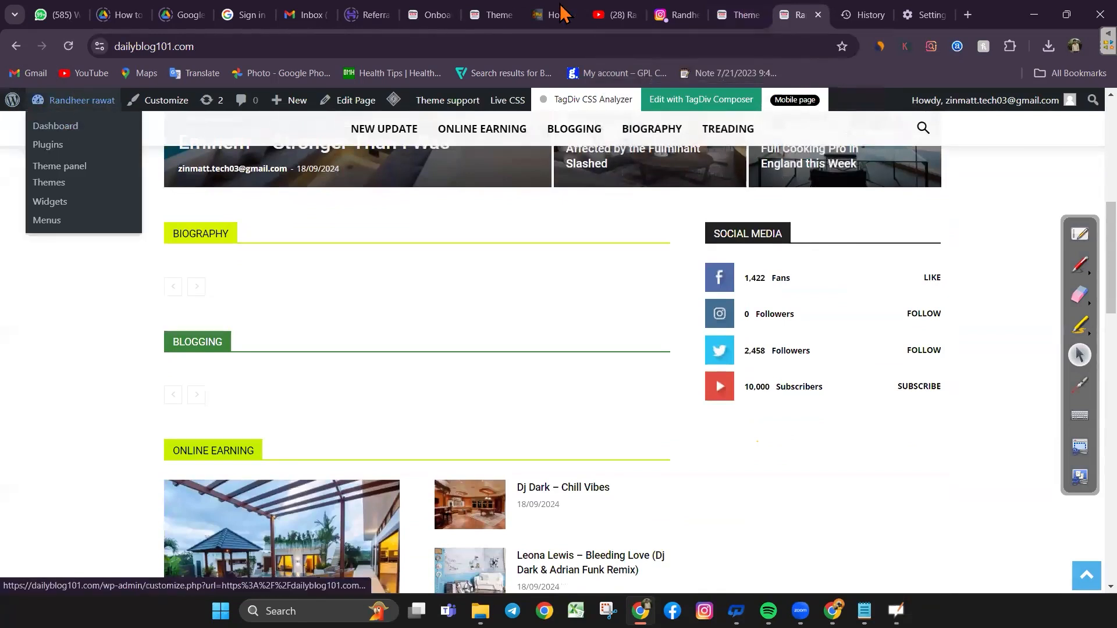
left_click(676, 14)
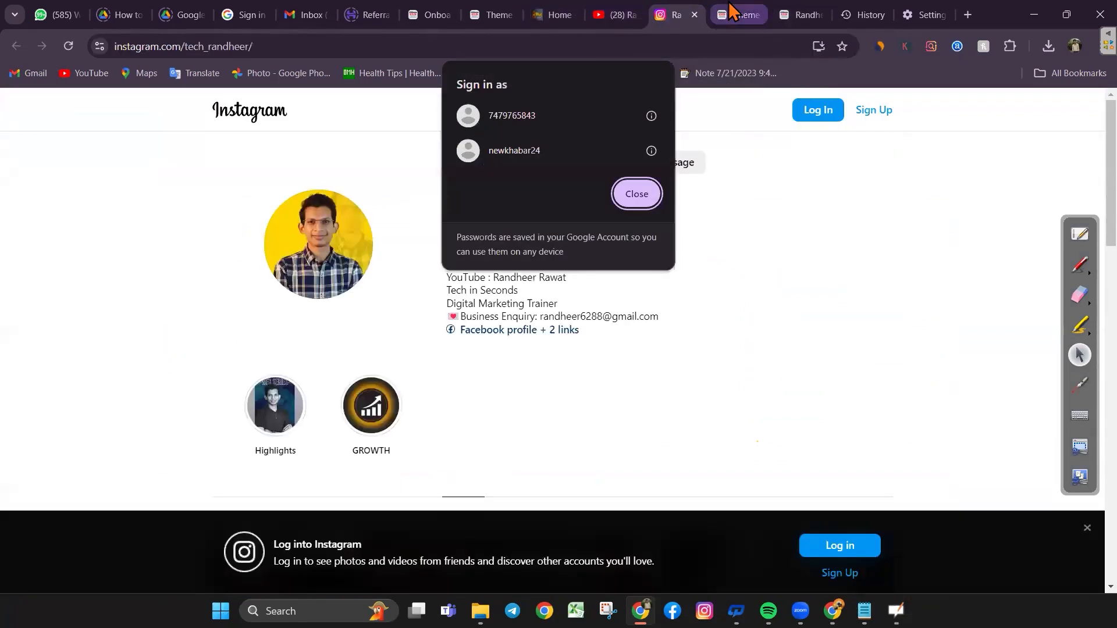
Examine the home page's header, content blocks and footer in the tagDiv Composer editor
left_click(732, 13)
scroll(215, 265, "up", 10)
mouse_move(50, 126)
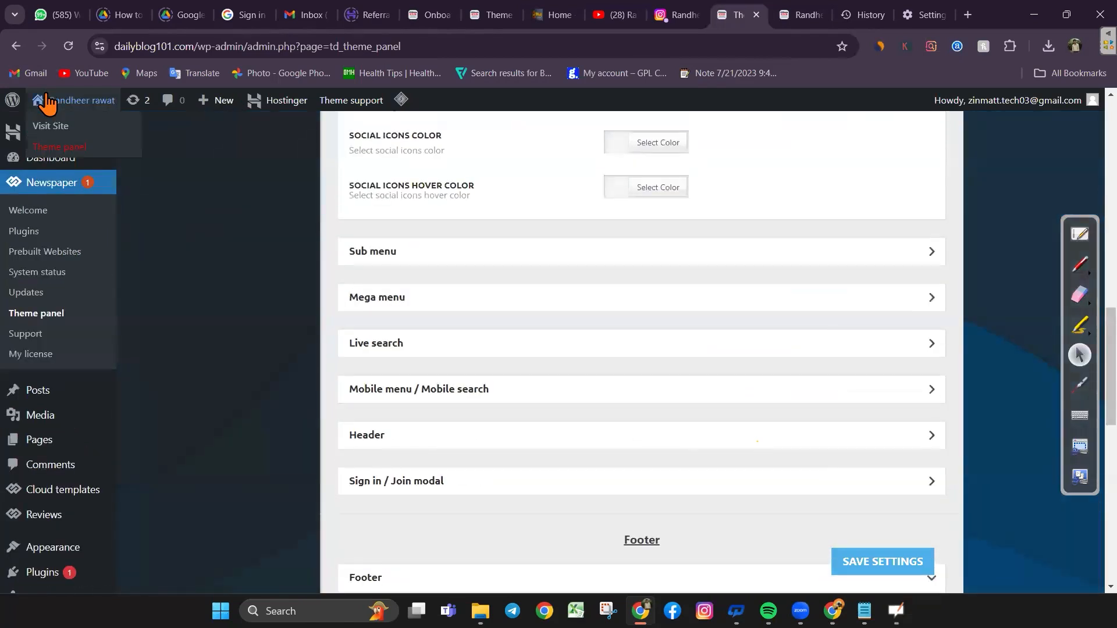
left_click_drag(50, 135, 862, 14)
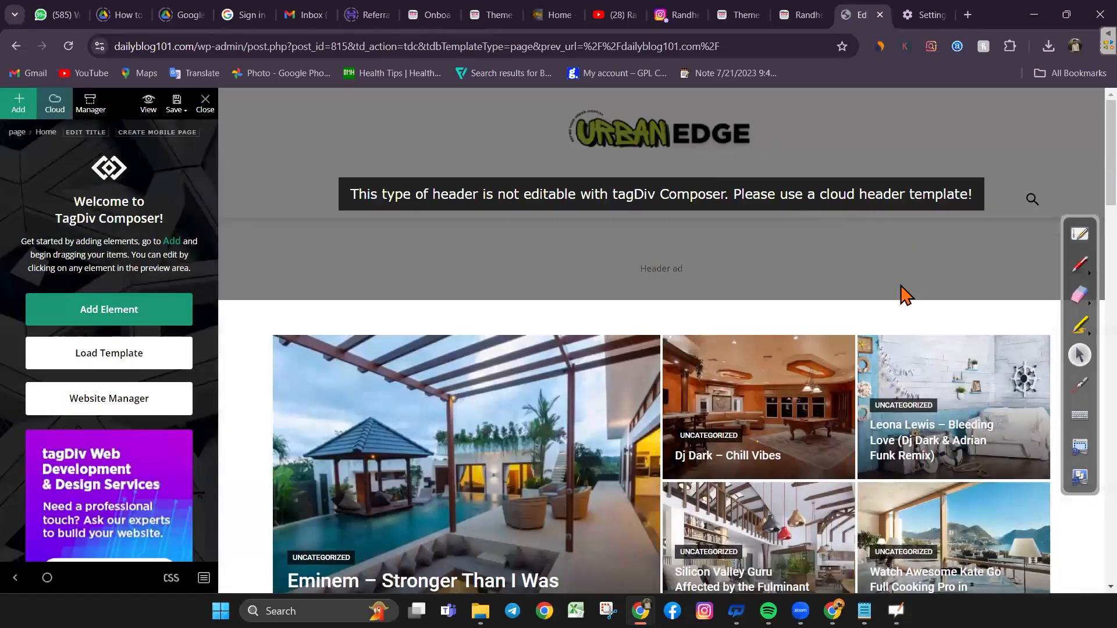
scroll(805, 487, "down", 15)
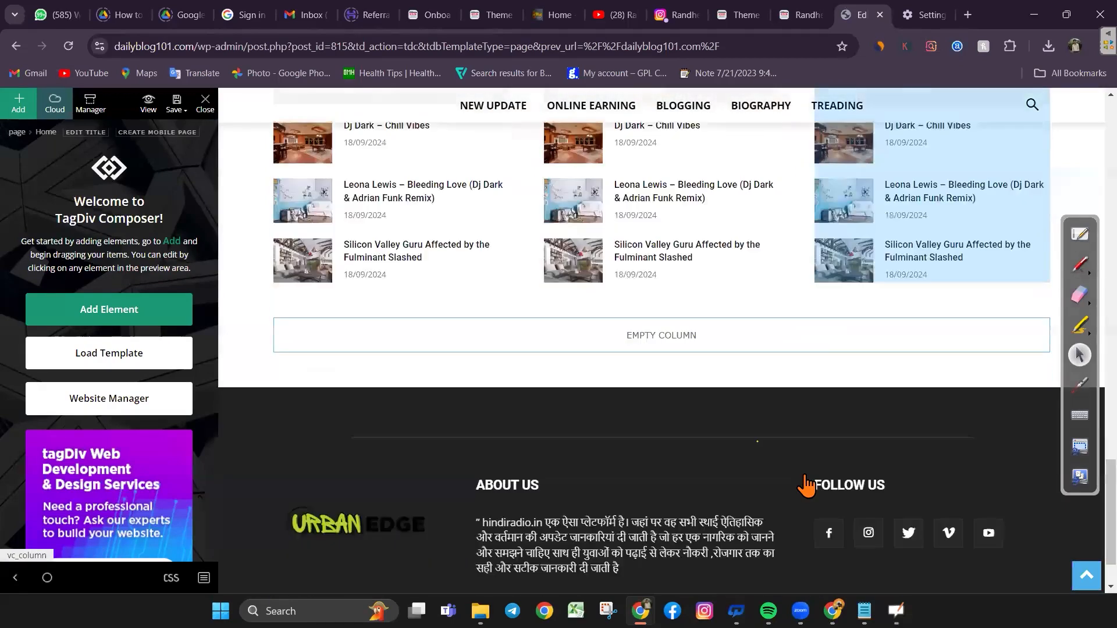
scroll(806, 486, "down", 2)
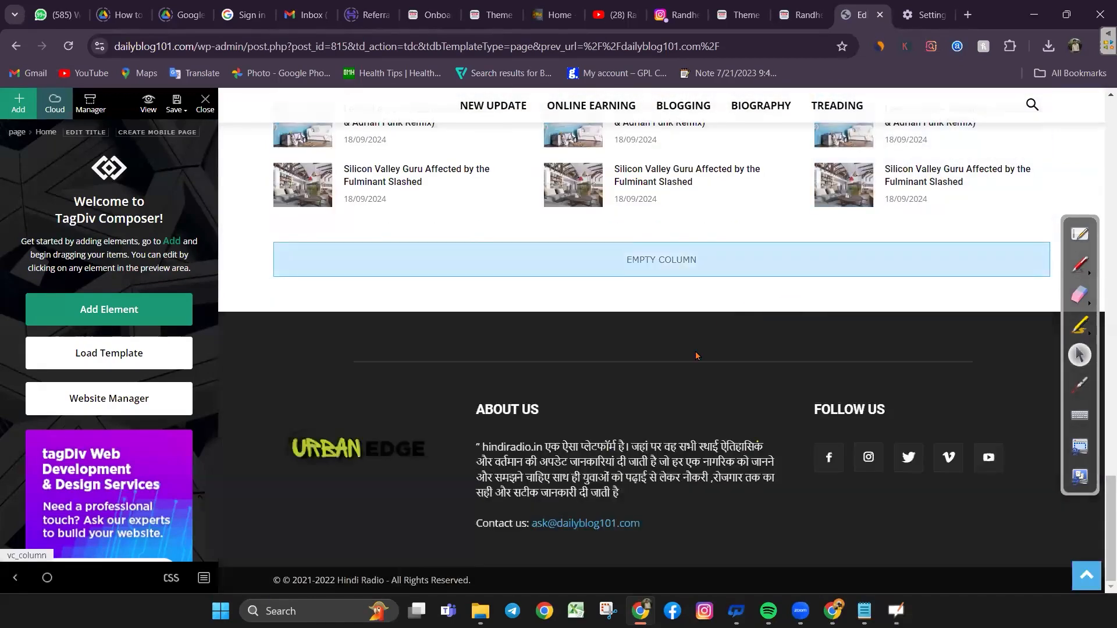
scroll(780, 294, "up", 8)
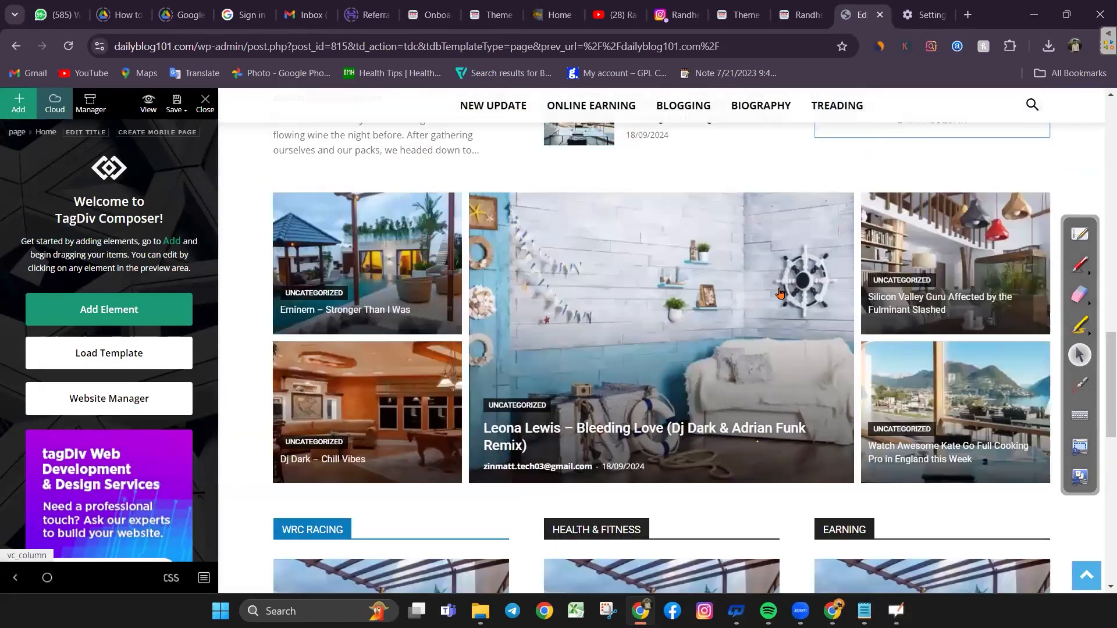
scroll(810, 131, "up", 5)
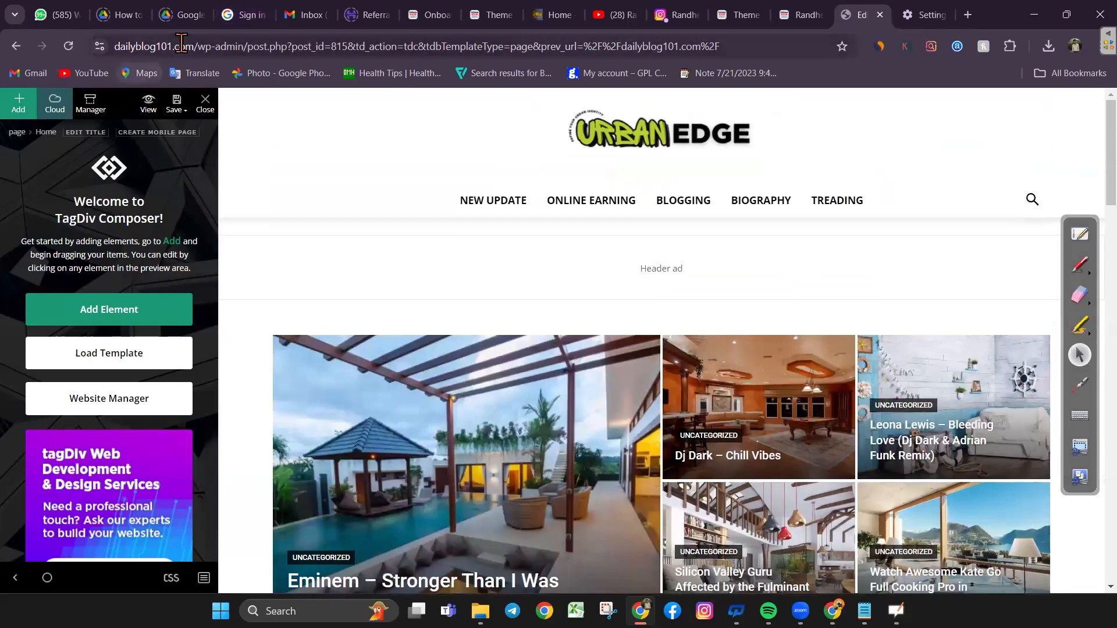
scroll(855, 336, "down", 5)
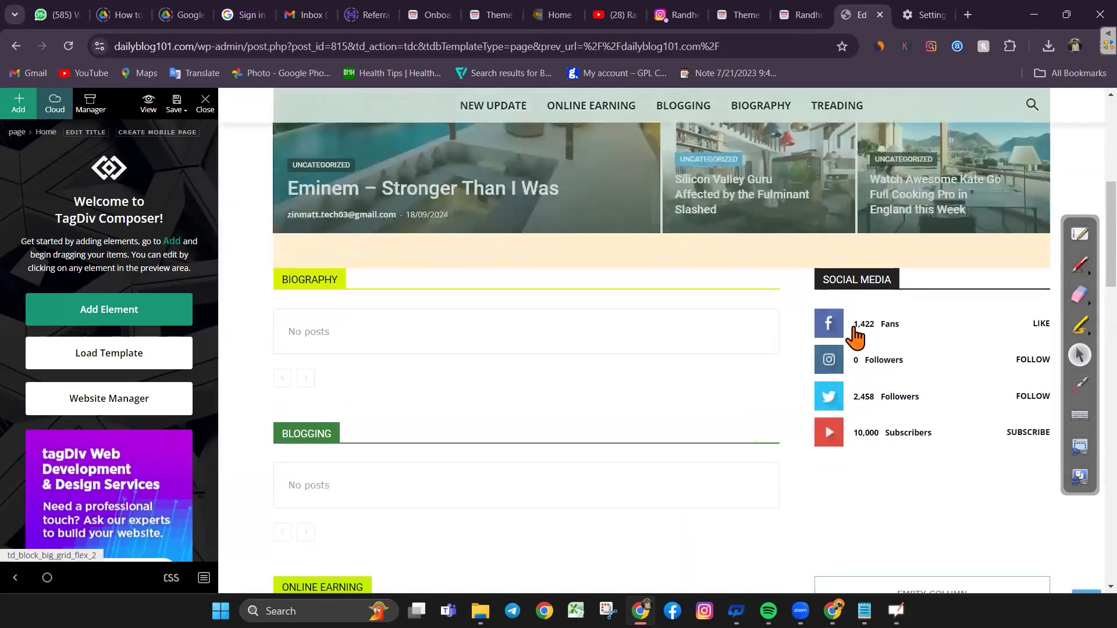
scroll(855, 337, "down", 15)
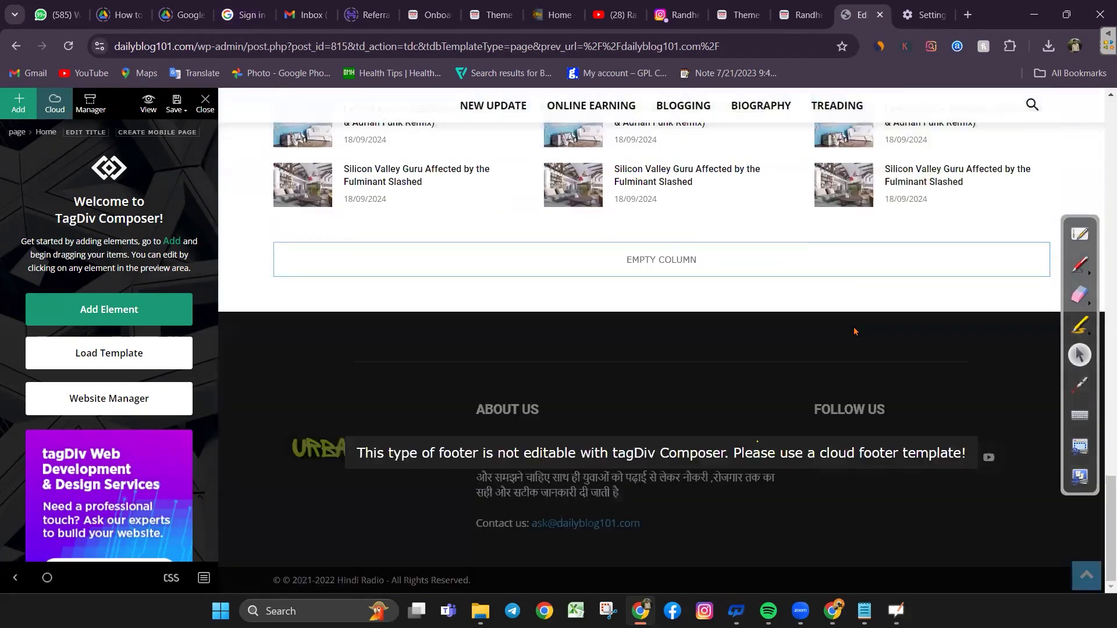
Review the main menu, footer and general color settings in the theme panel, and compare them with the dailyblog101.com homepage
left_click(743, 15)
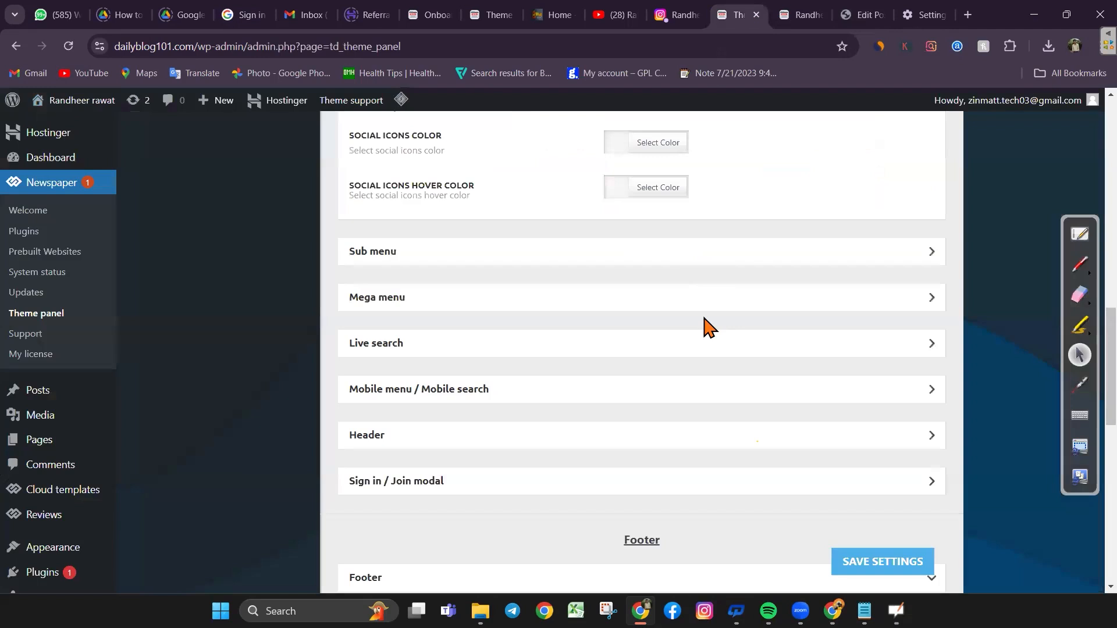
scroll(707, 327, "up", 8)
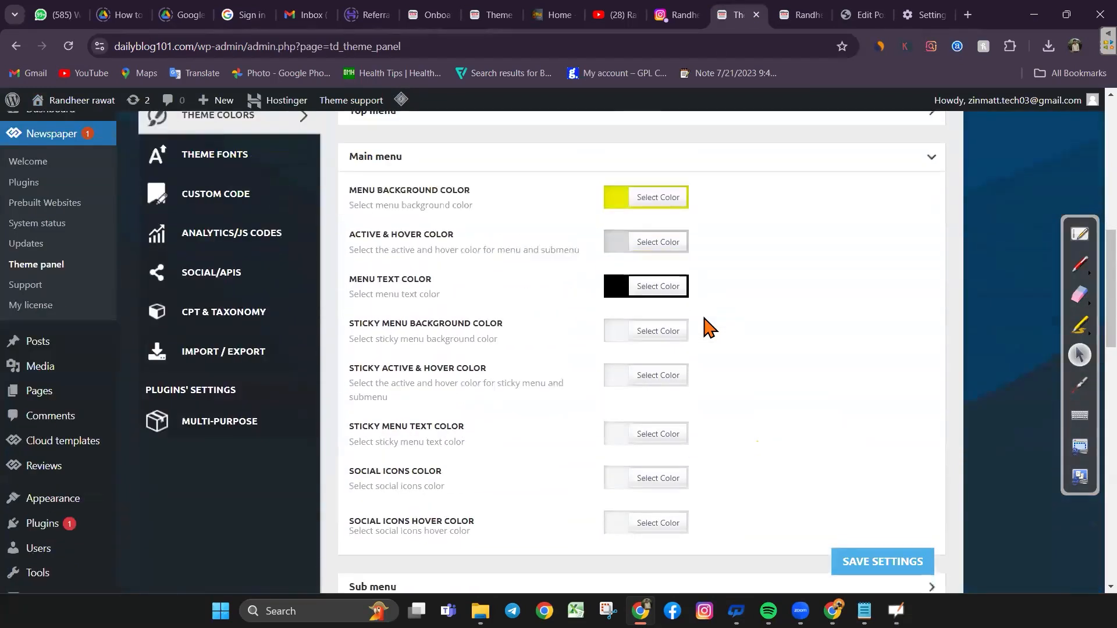
scroll(707, 327, "down", 15)
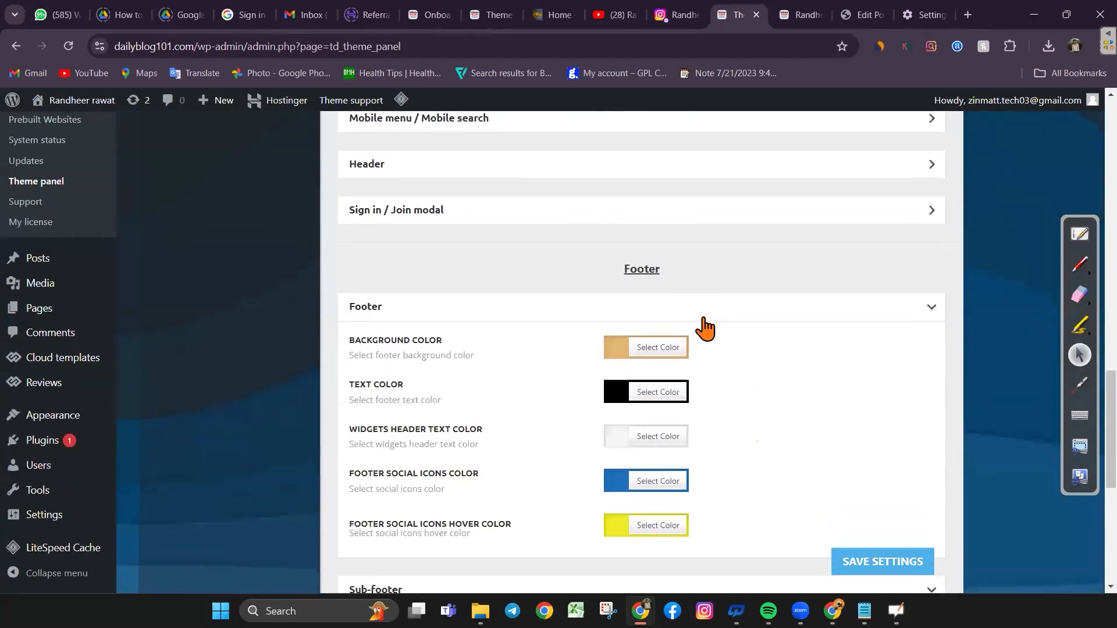
scroll(707, 327, "down", 2)
scroll(708, 324, "up", 12)
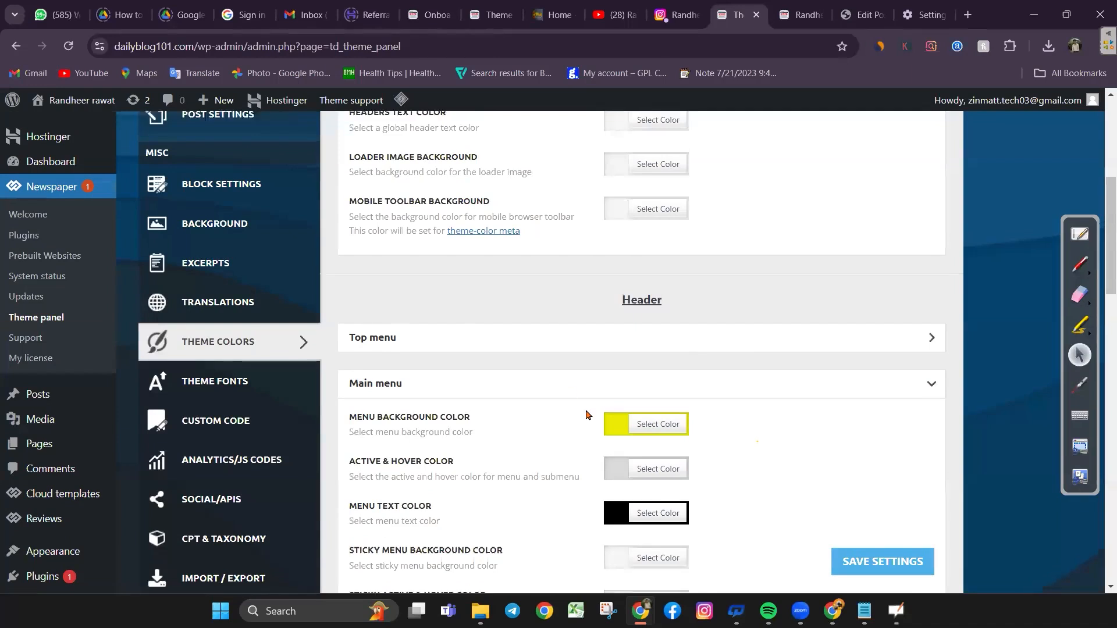
scroll(588, 415, "up", 6)
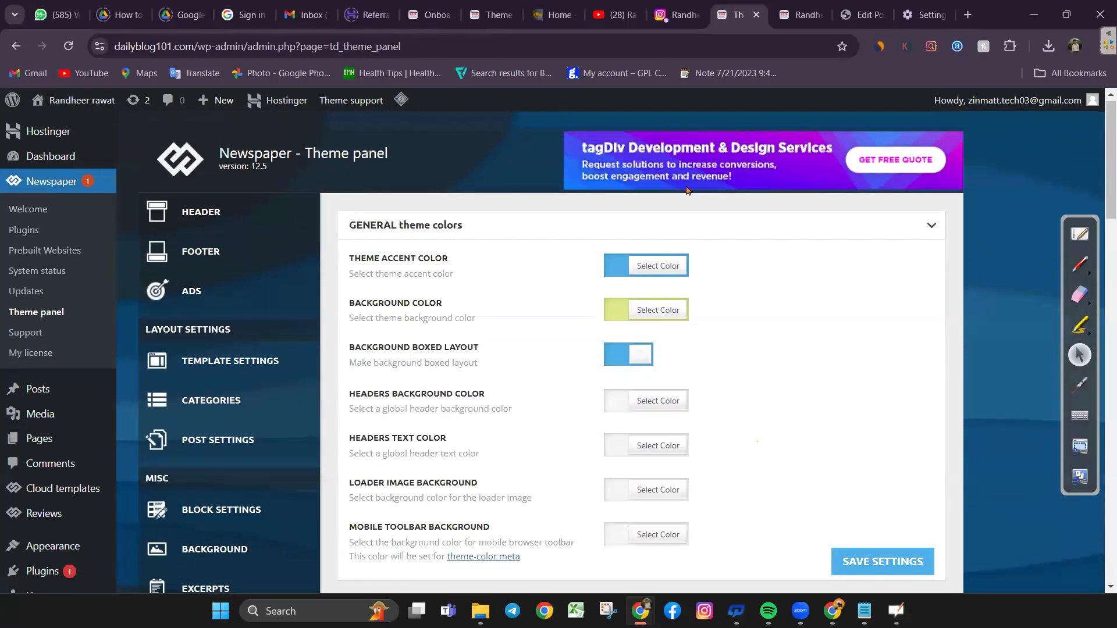
left_click(798, 13)
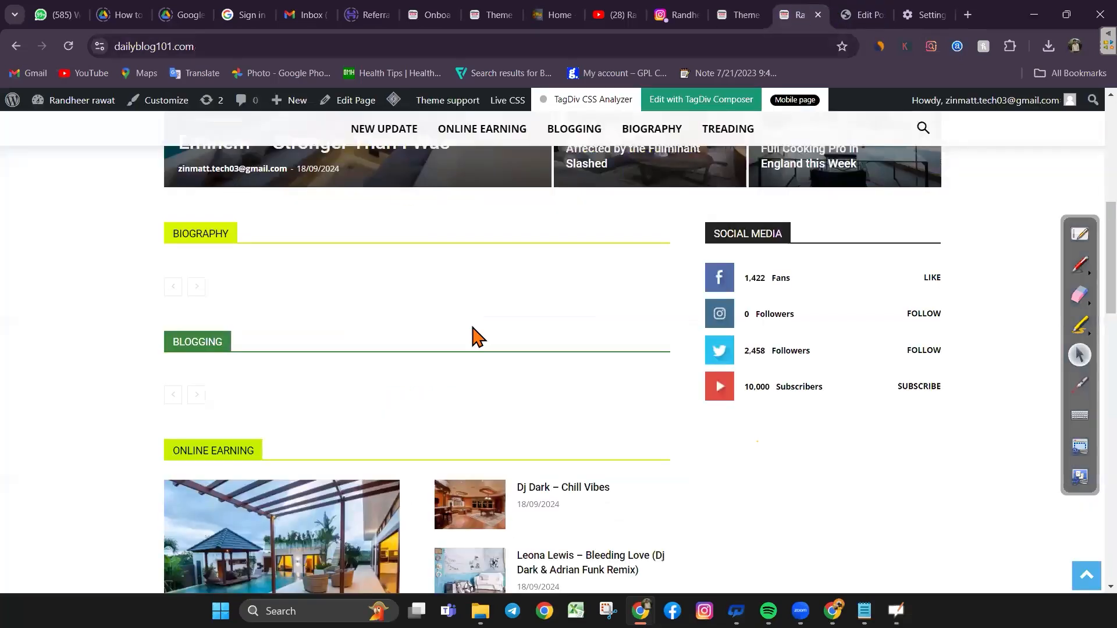
scroll(473, 336, "up", 10)
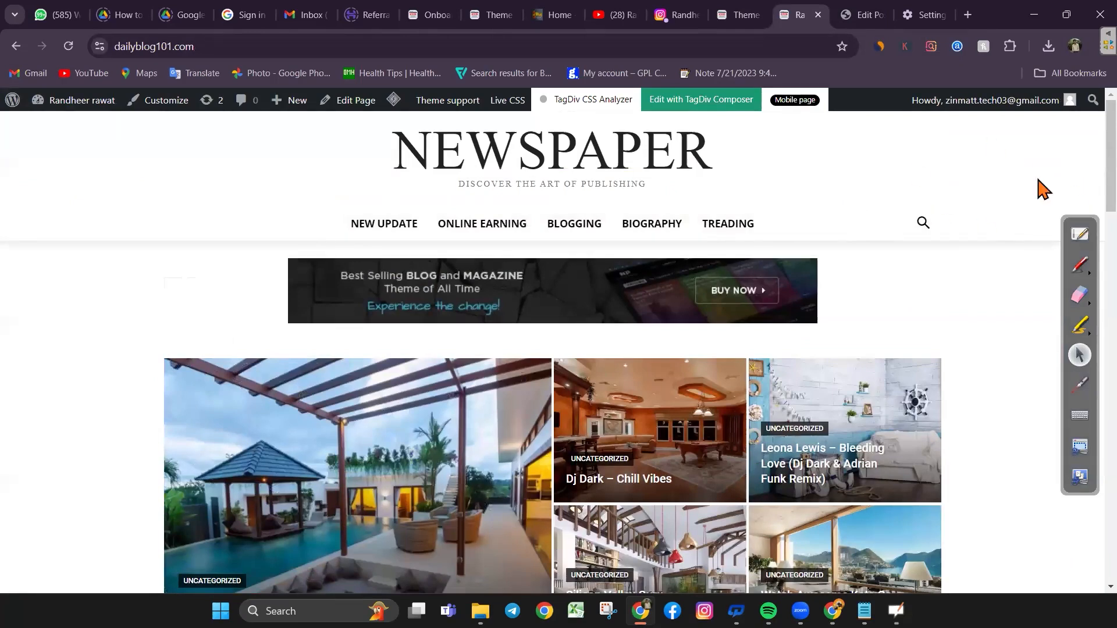
Look through the theme color sections and expand the Header section to view its background, text logo and tagline color options
left_click(737, 14)
scroll(466, 408, "up", 1)
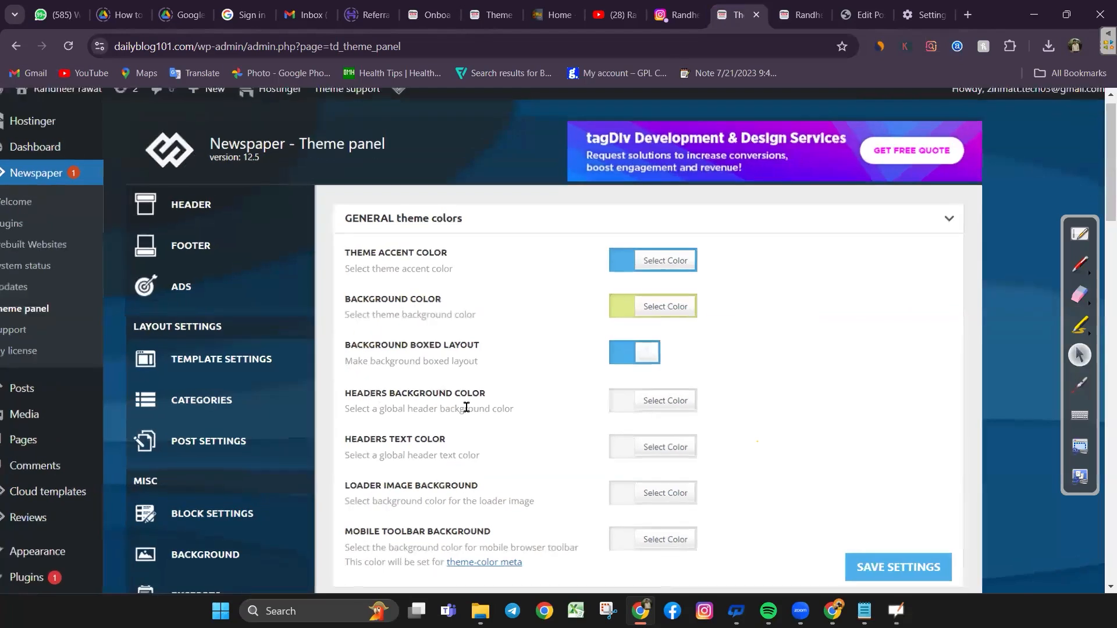
scroll(466, 408, "down", 1)
scroll(469, 407, "down", 8)
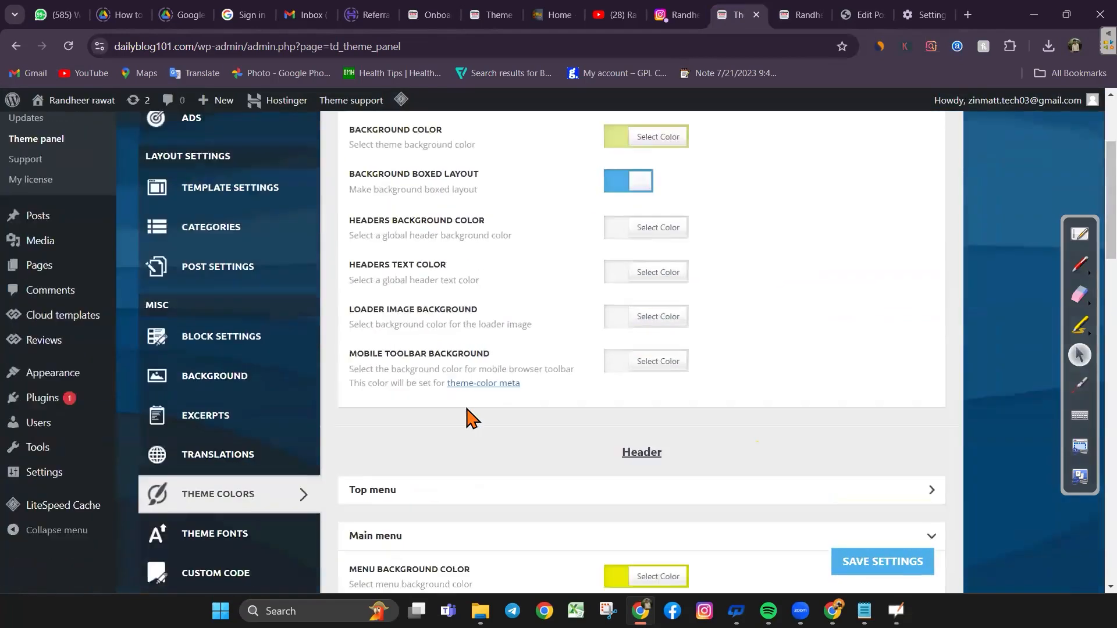
scroll(464, 414, "up", 8)
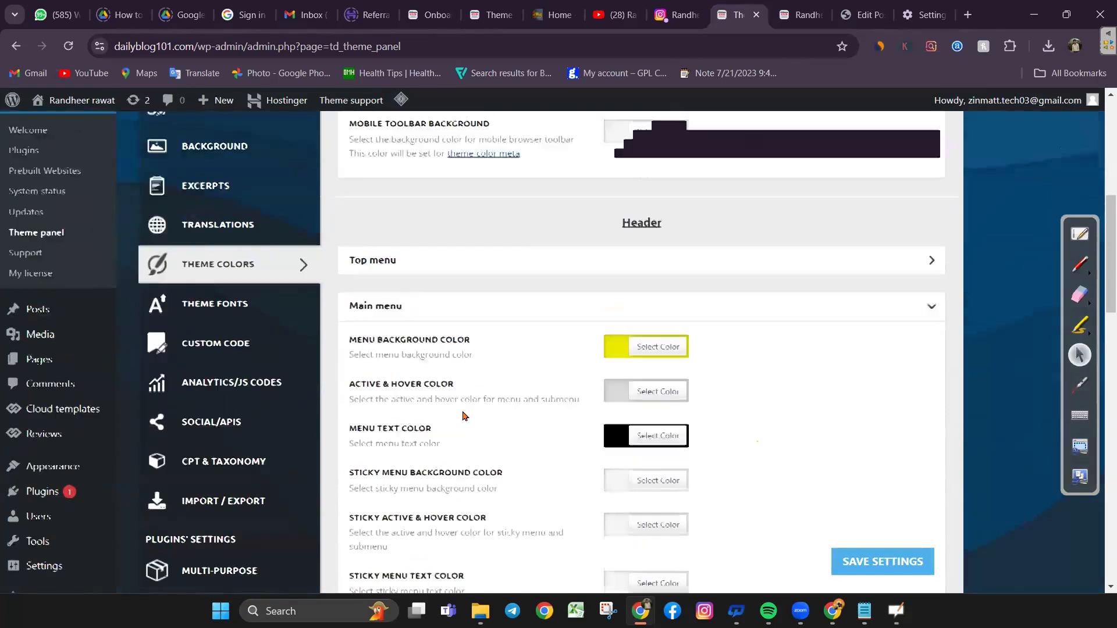
scroll(462, 421, "down", 17)
scroll(465, 417, "up", 7)
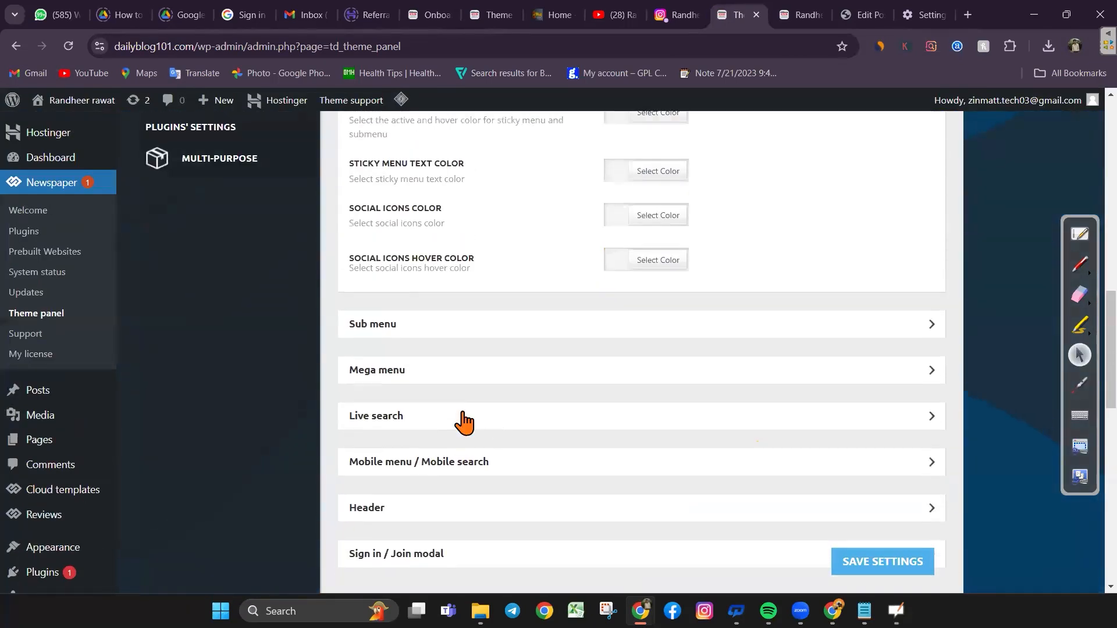
scroll(464, 415, "up", 3)
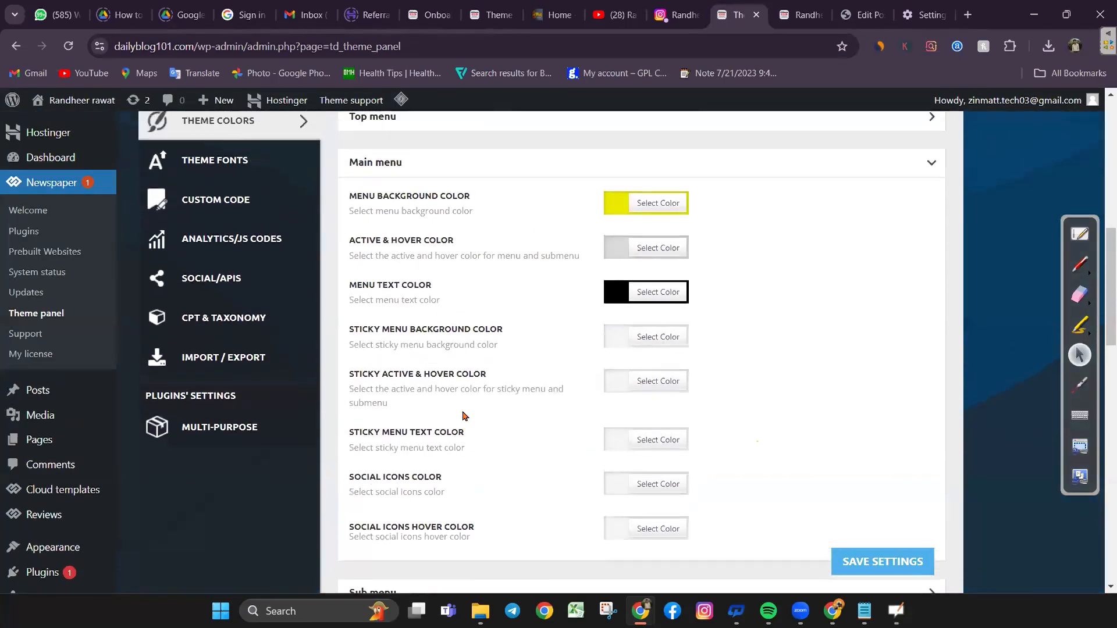
scroll(464, 420, "down", 5)
scroll(464, 420, "down", 2)
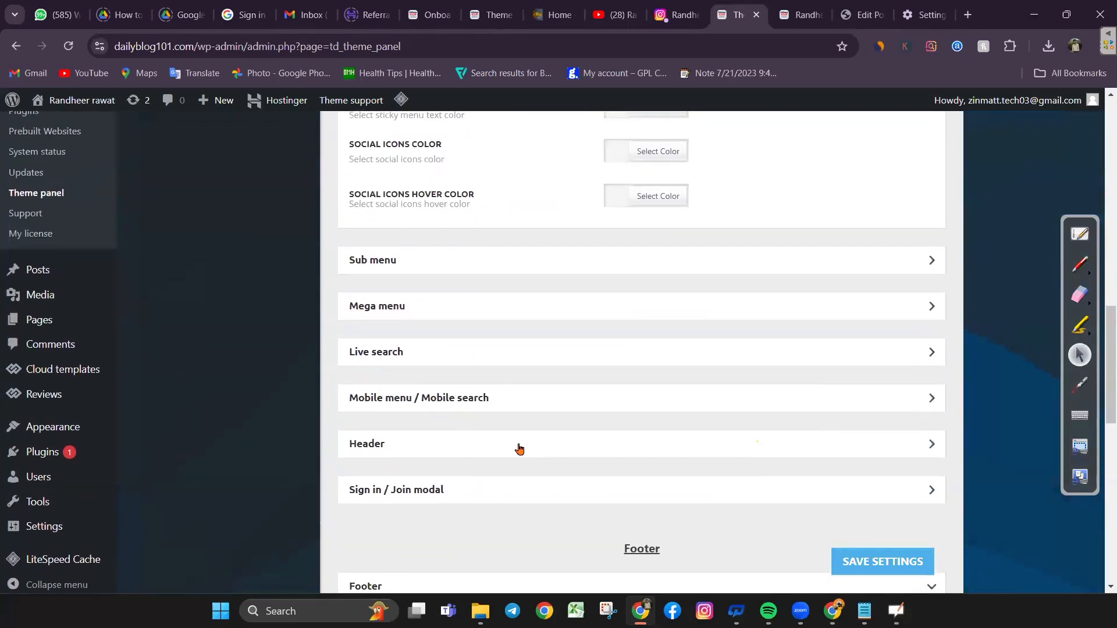
left_click(519, 445)
scroll(524, 452, "down", 3)
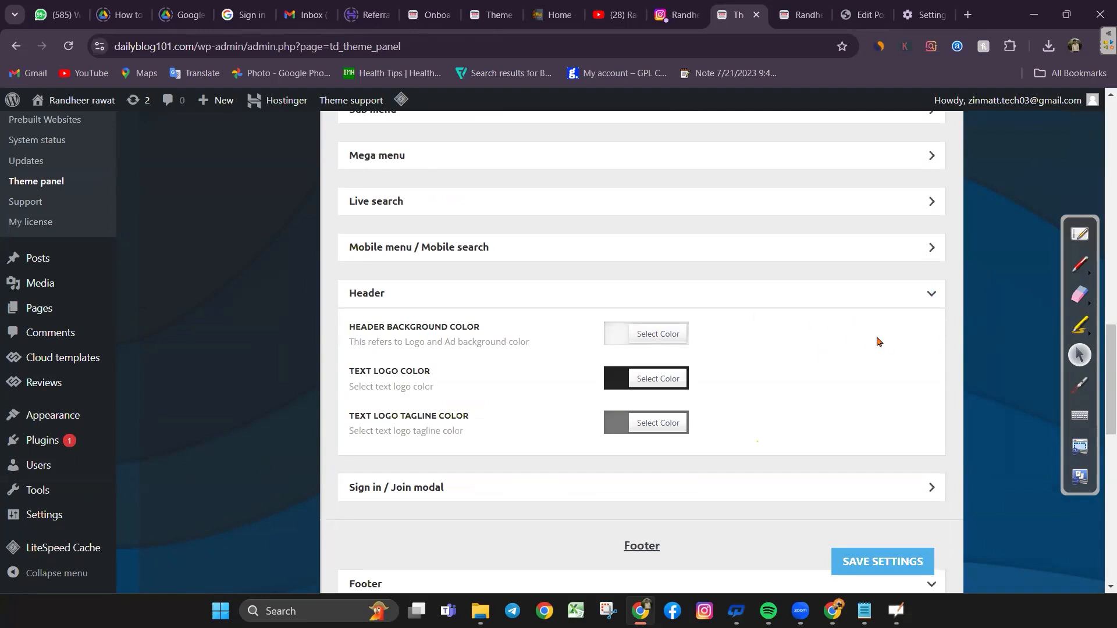
Open the theme panel's block settings and look over the available block header templates
scroll(878, 341, "up", 10)
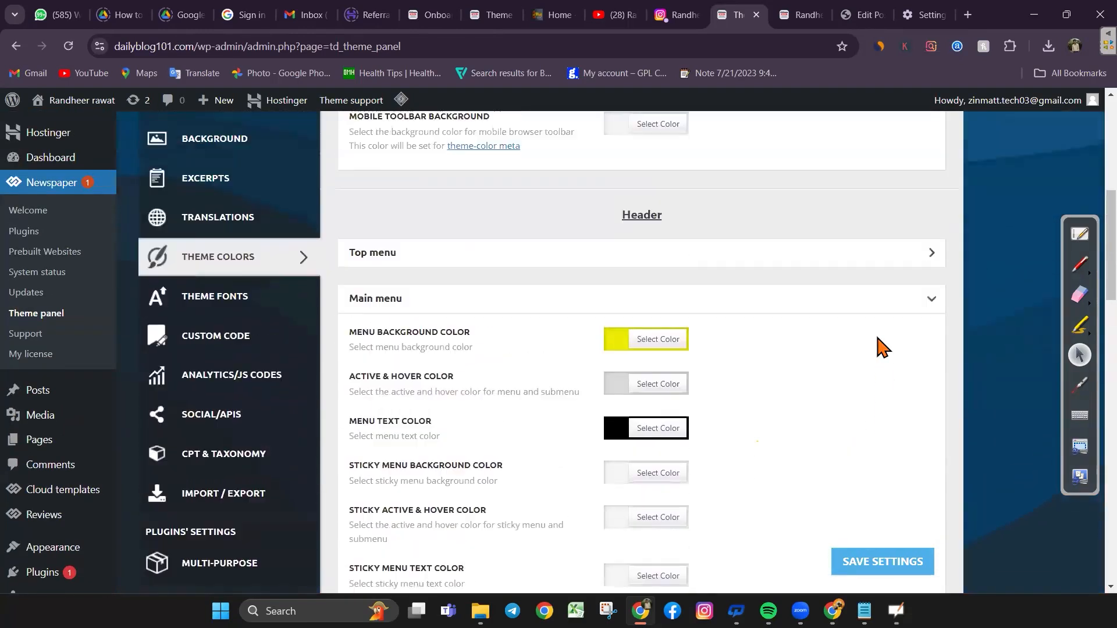
scroll(878, 347, "up", 4)
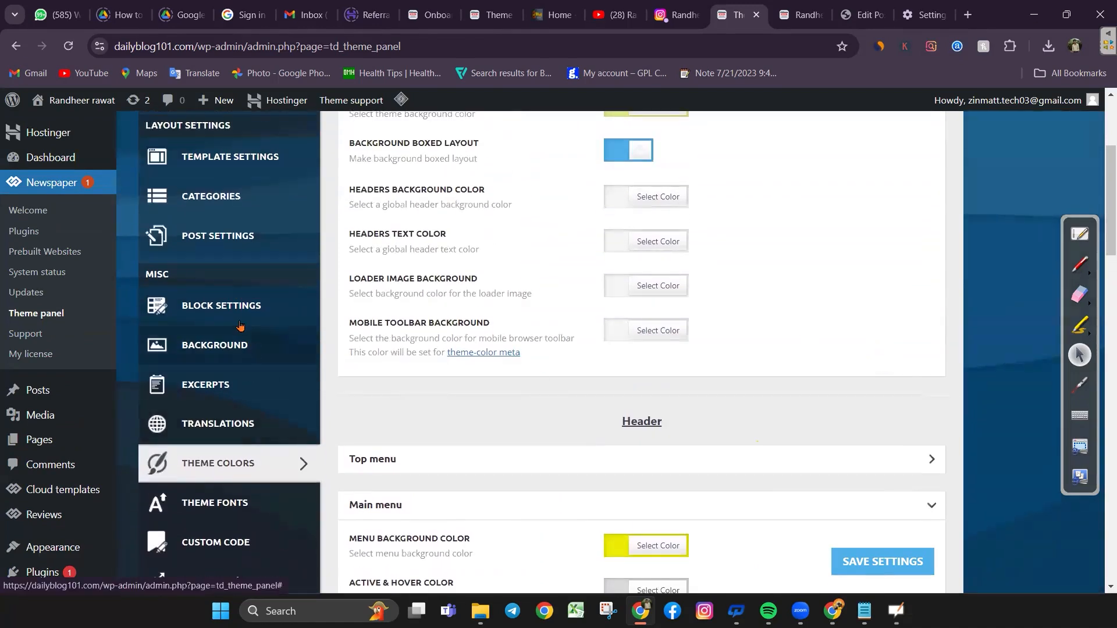
left_click(246, 309)
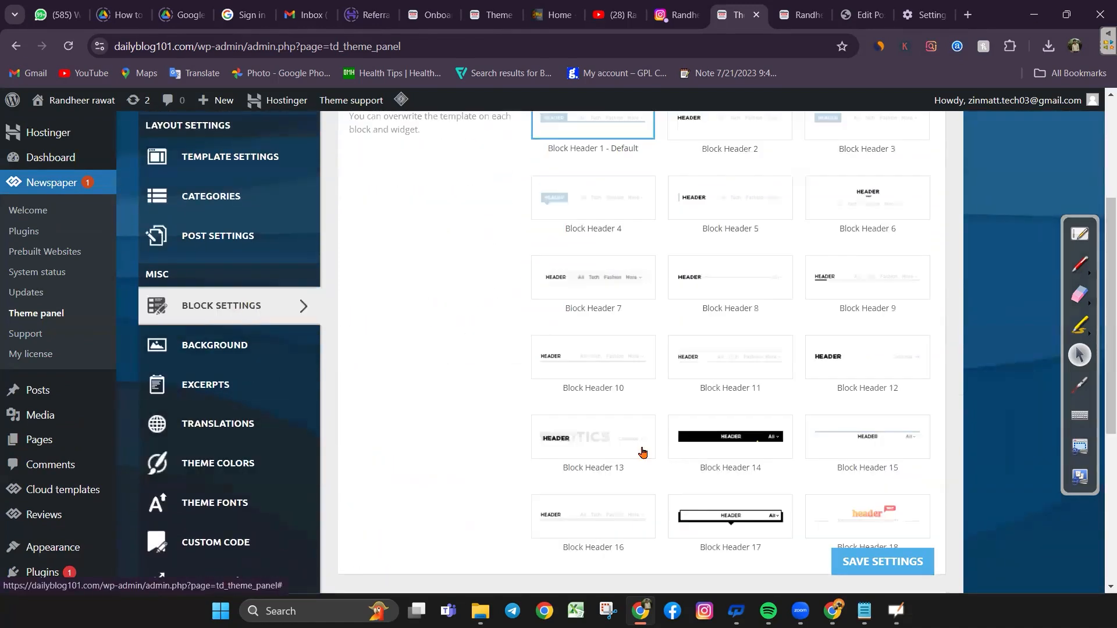
scroll(643, 451, "down", 6)
scroll(643, 456, "up", 4)
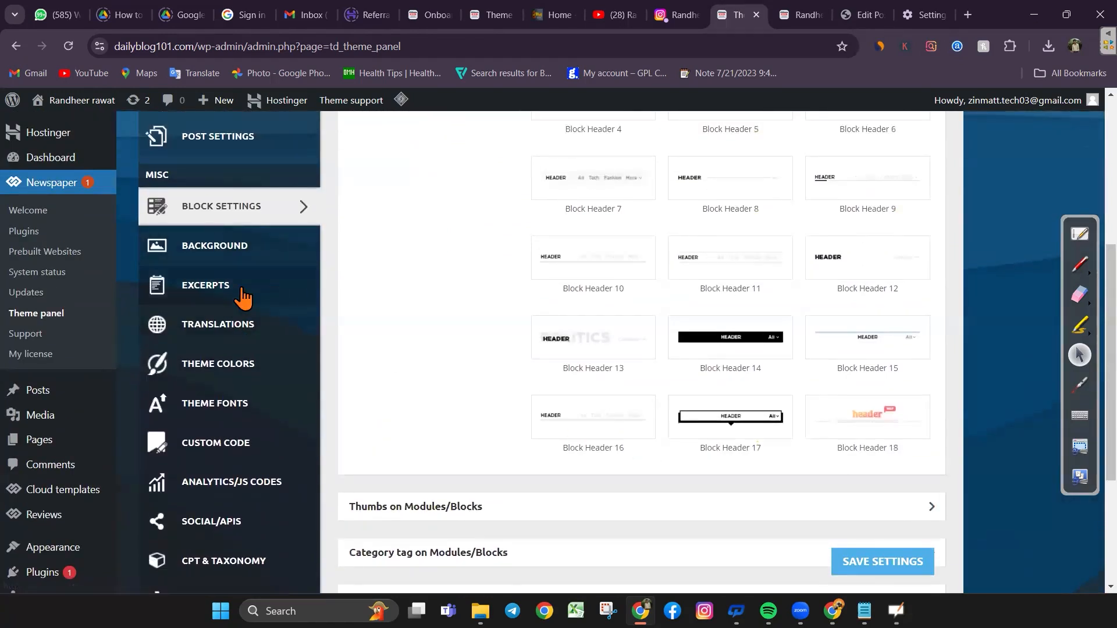
Delete the mobile-bg.jpg image from the mobile menu/search background settings and save the theme settings
left_click(249, 254)
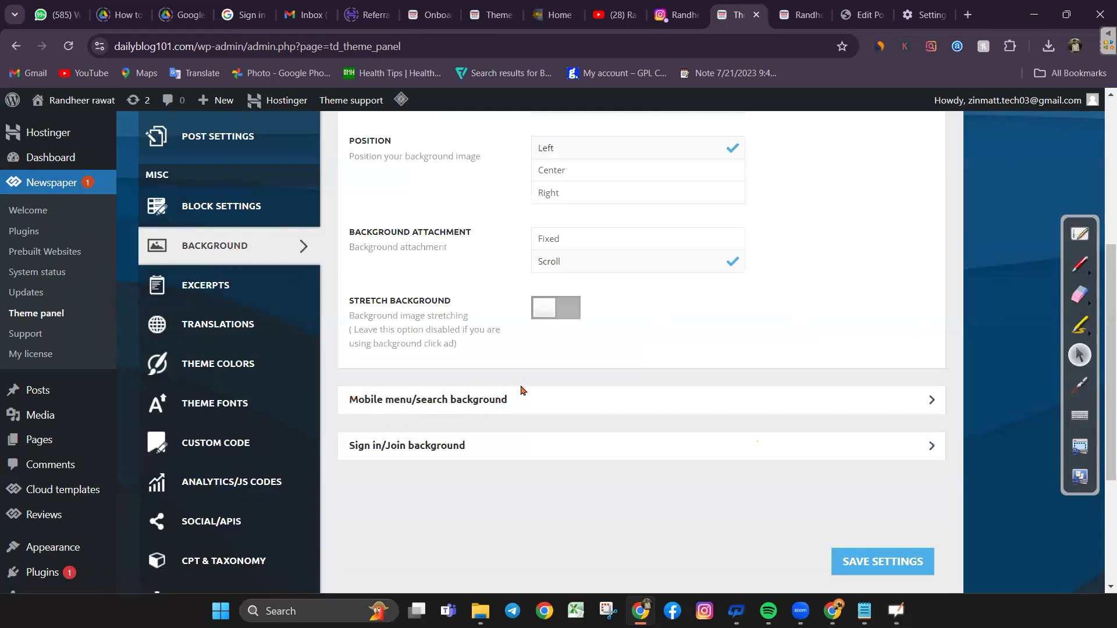
left_click(551, 401)
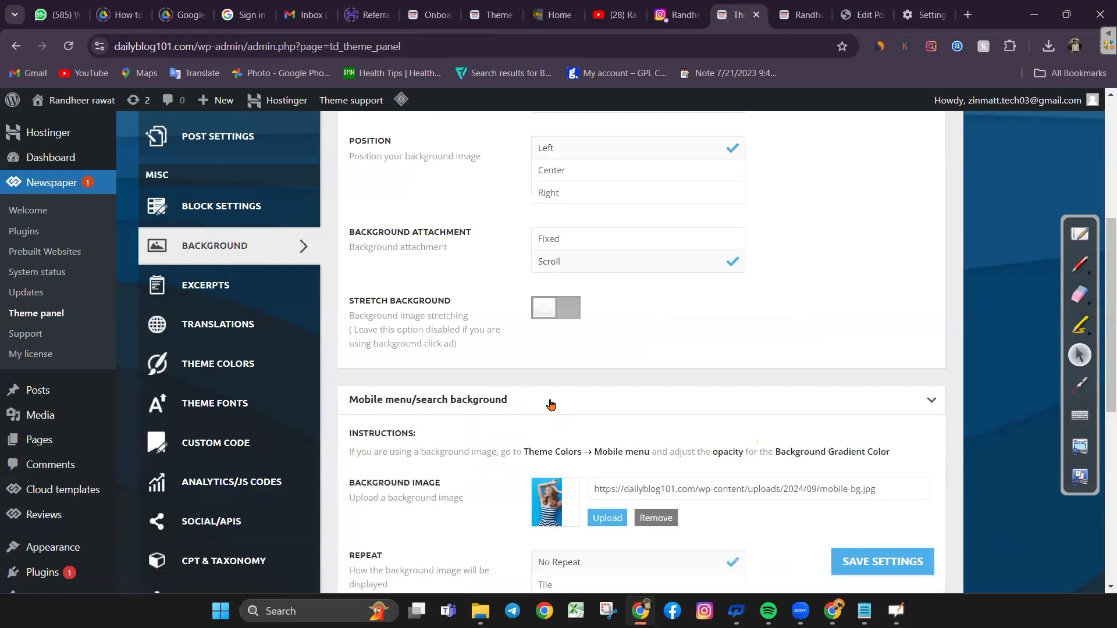
scroll(638, 436, "down", 2)
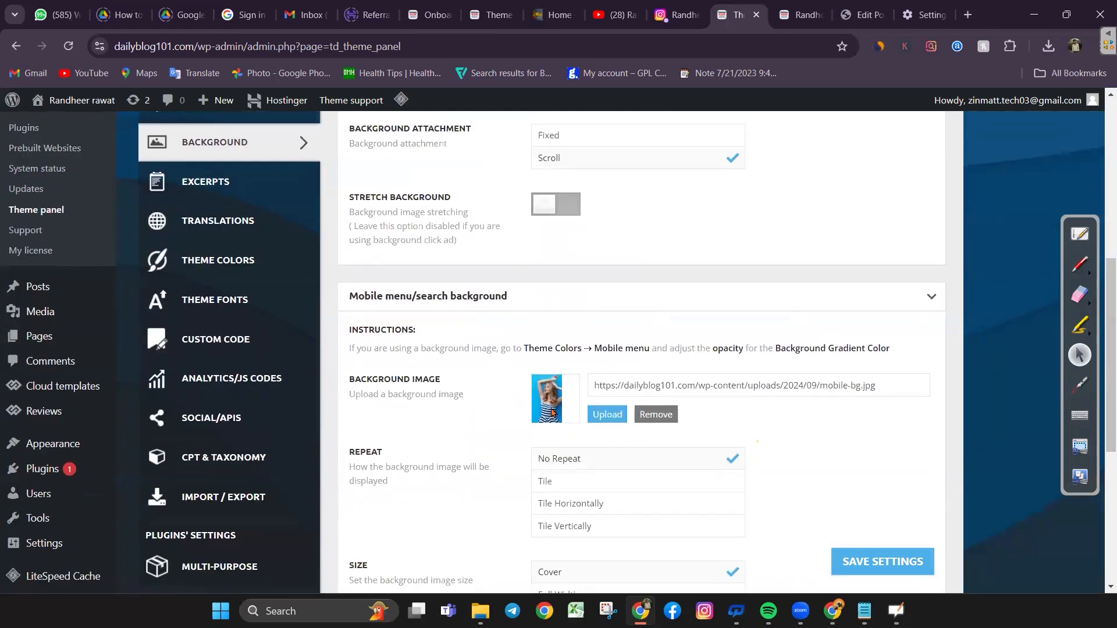
scroll(596, 384, "up", 1)
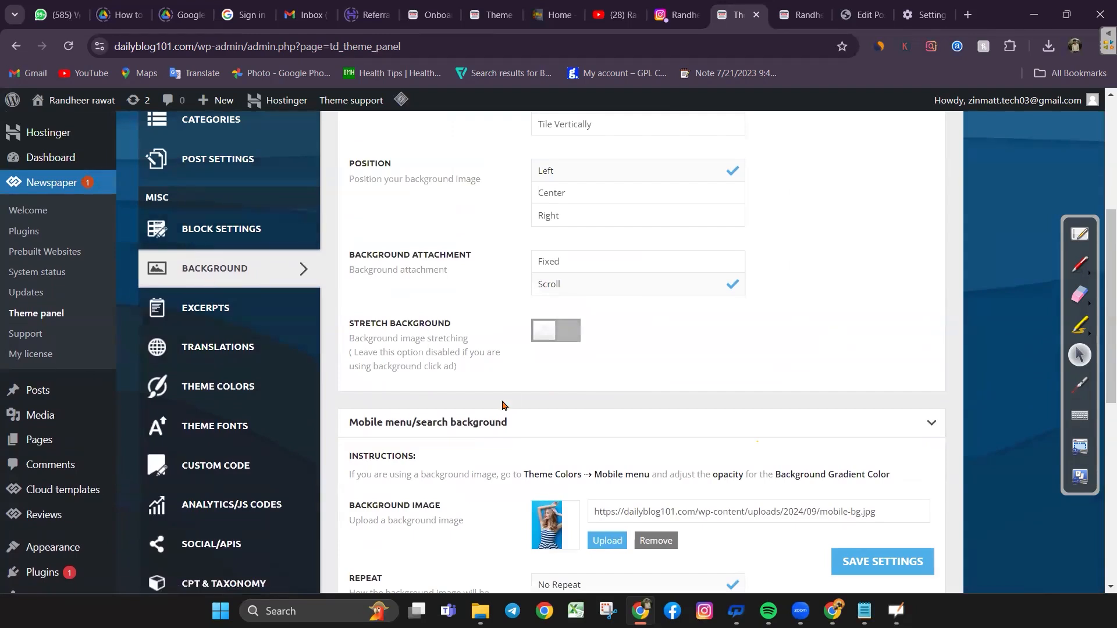
scroll(504, 406, "down", 3)
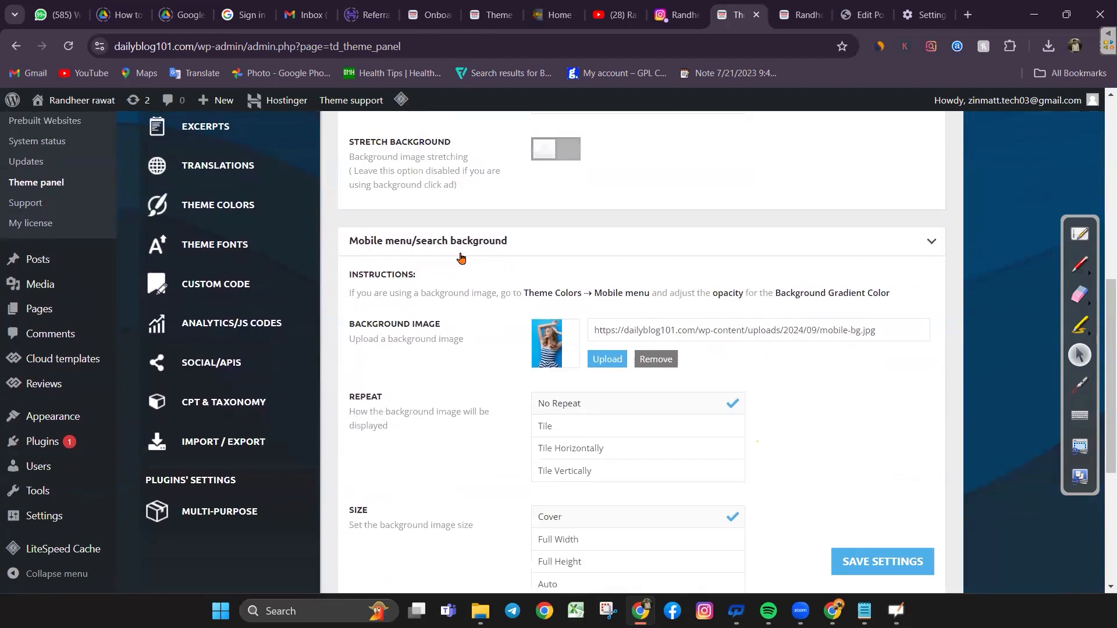
left_click(648, 364)
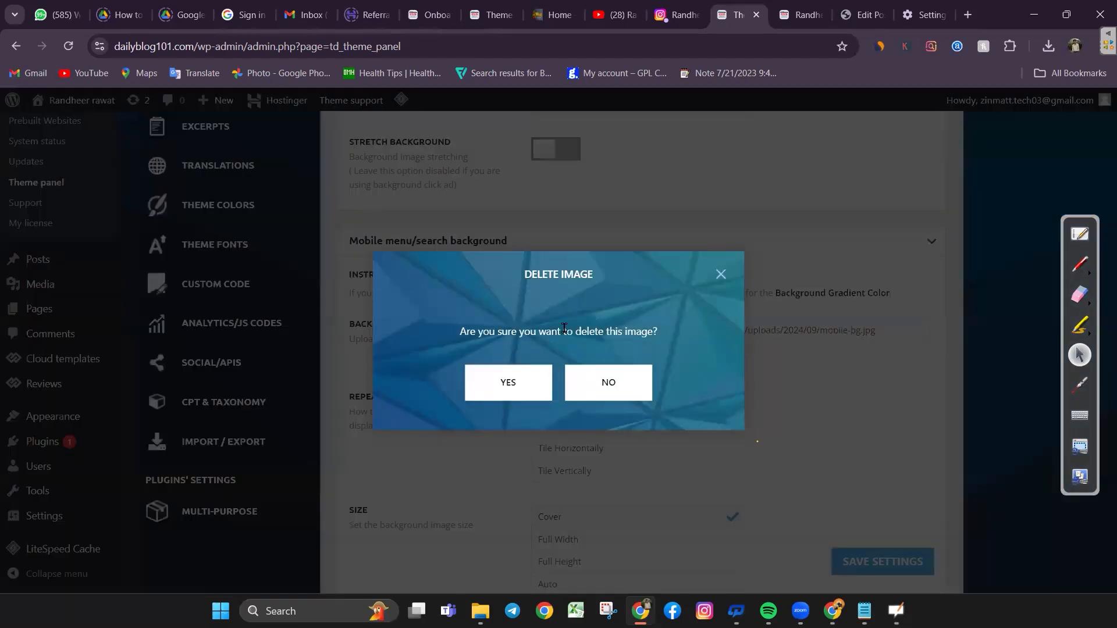
left_click(522, 388)
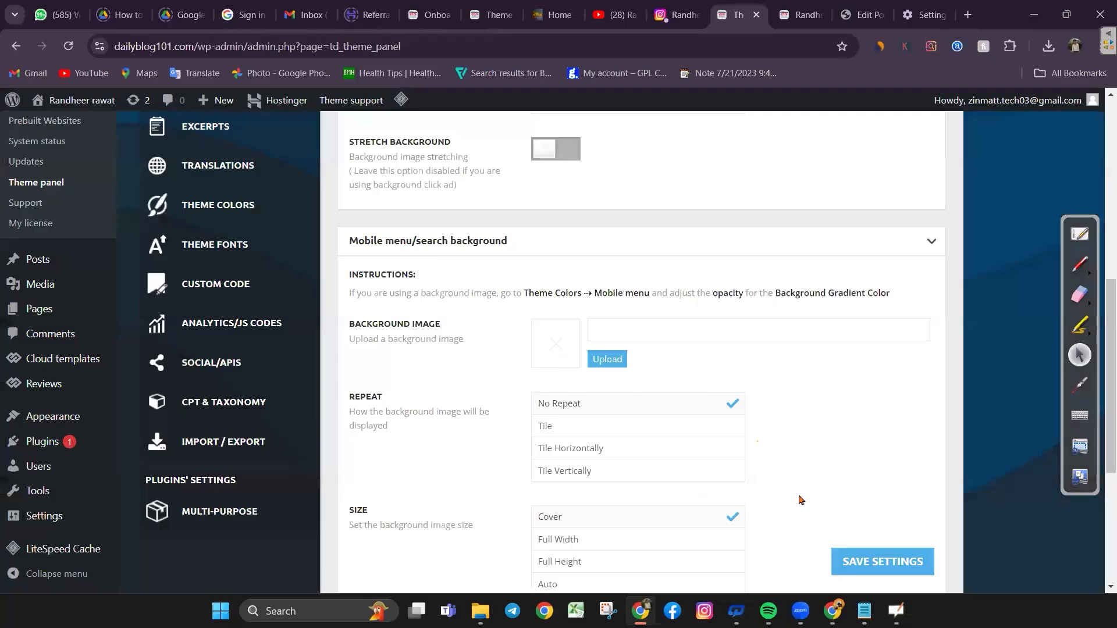
scroll(799, 499, "down", 5)
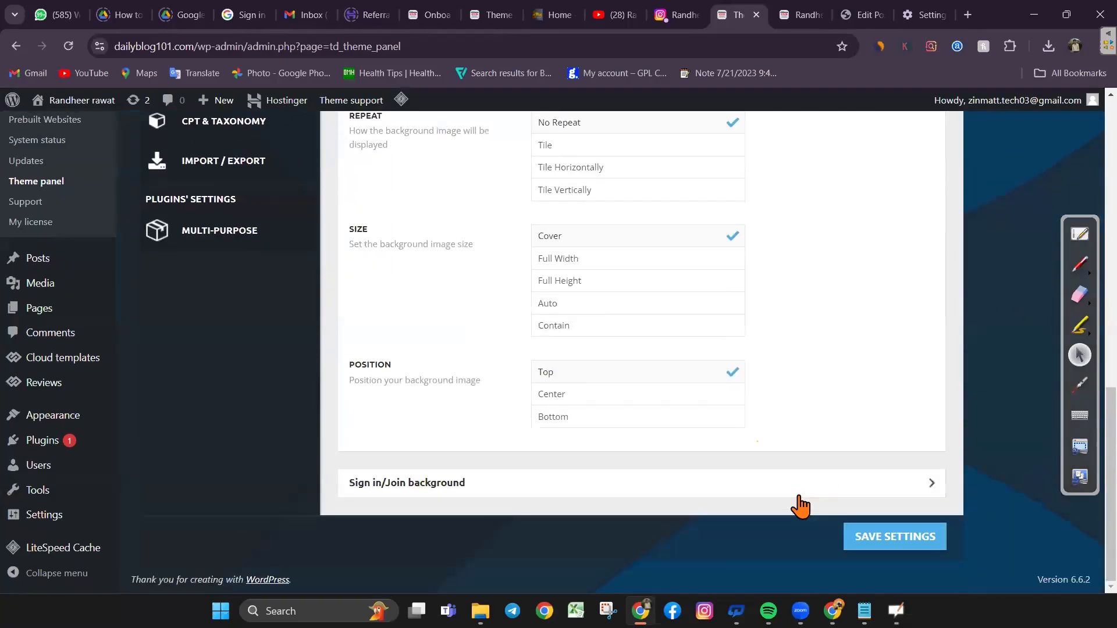
left_click(900, 542)
scroll(707, 486, "up", 7)
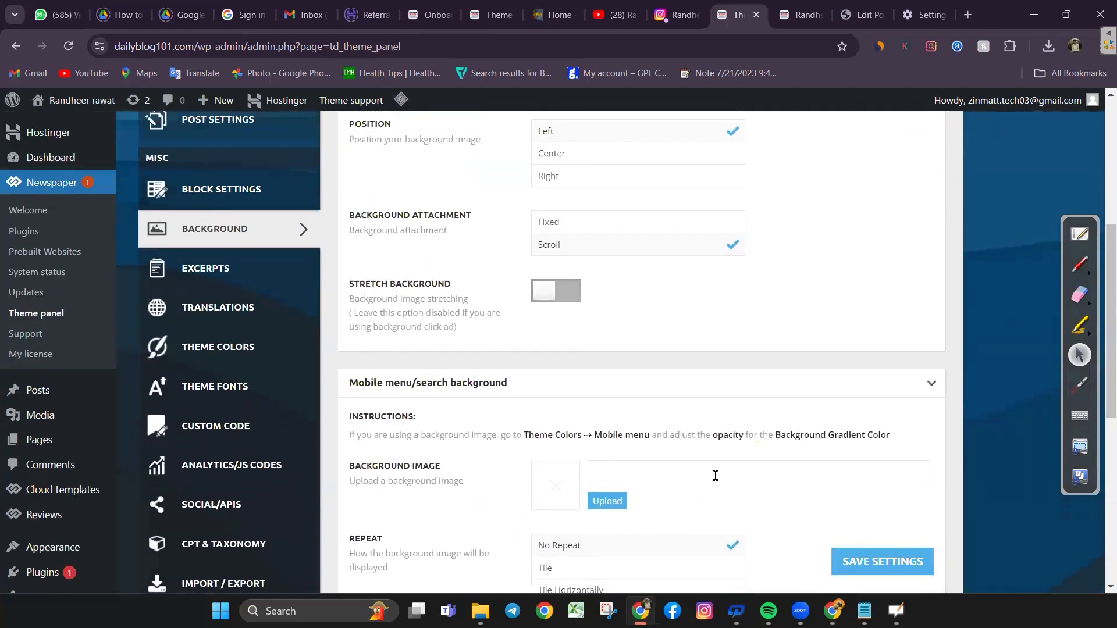
Save the theme settings and look over the remaining mobile menu/search background options
scroll(716, 476, "down", 1)
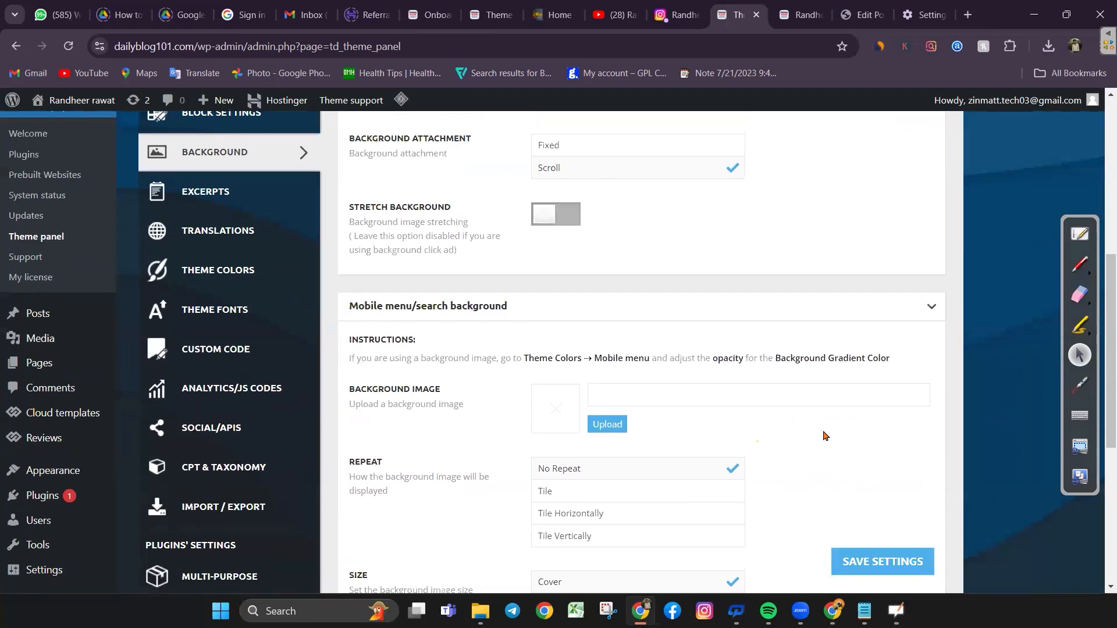
left_click(864, 561)
left_click(982, 225)
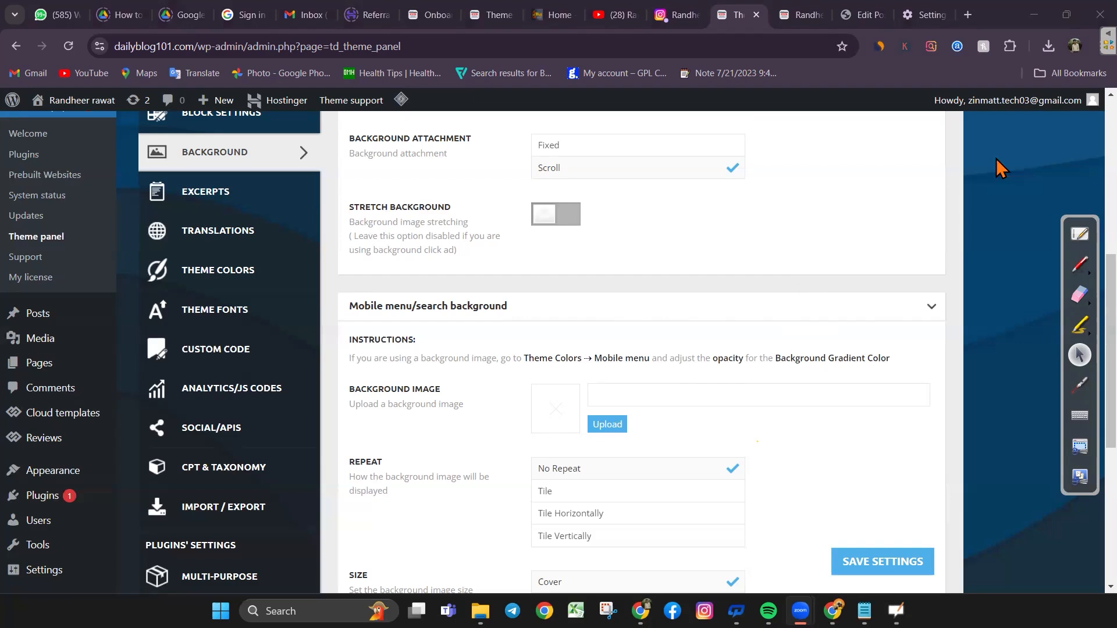
scroll(643, 417, "down", 1)
scroll(642, 418, "down", 5)
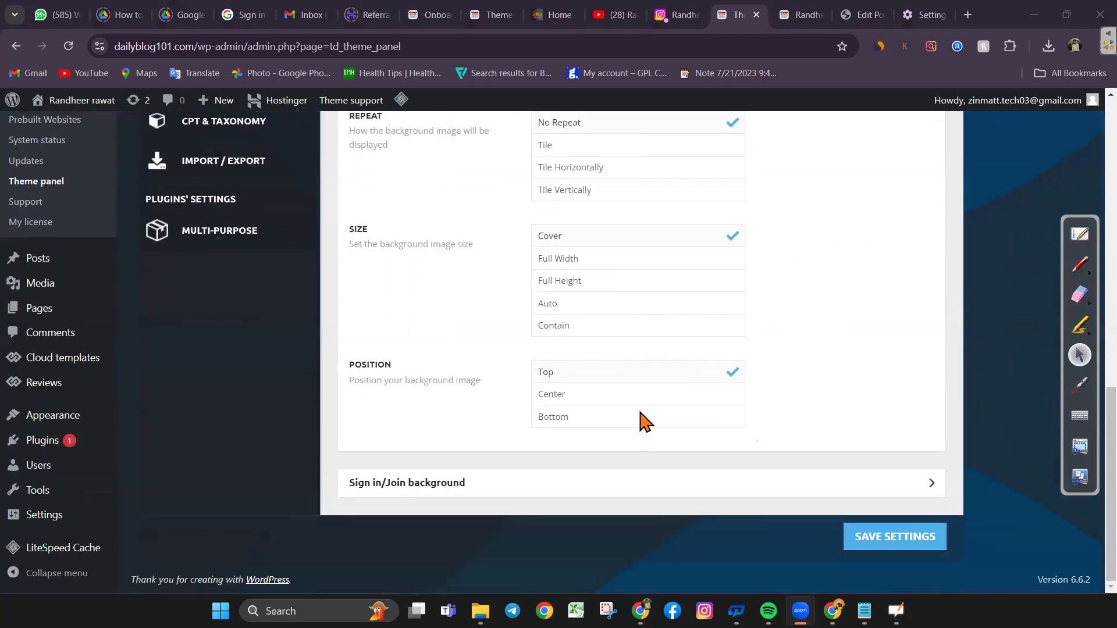
scroll(642, 418, "up", 12)
scroll(642, 417, "down", 6)
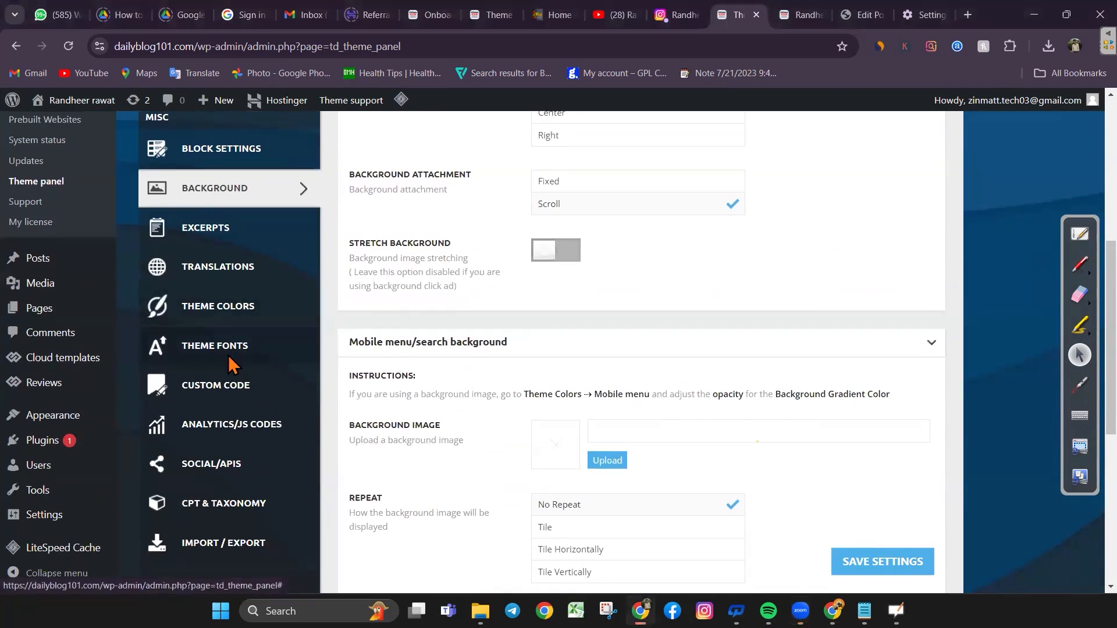
Open the theme fonts settings and expand the Header font section
left_click(230, 363)
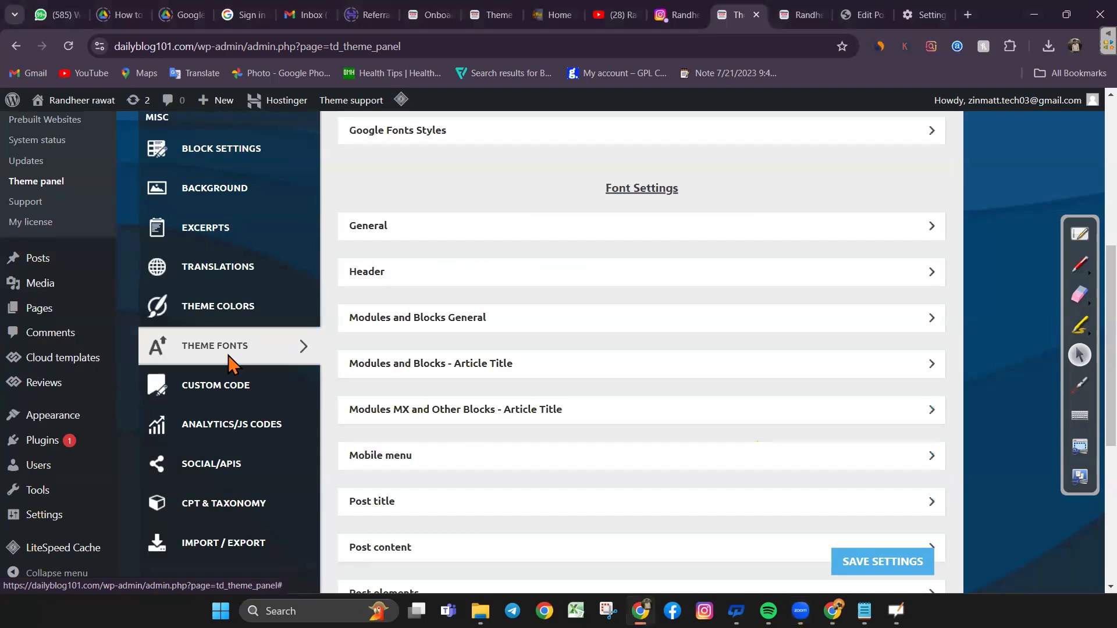
scroll(526, 294, "up", 2)
scroll(529, 289, "down", 1)
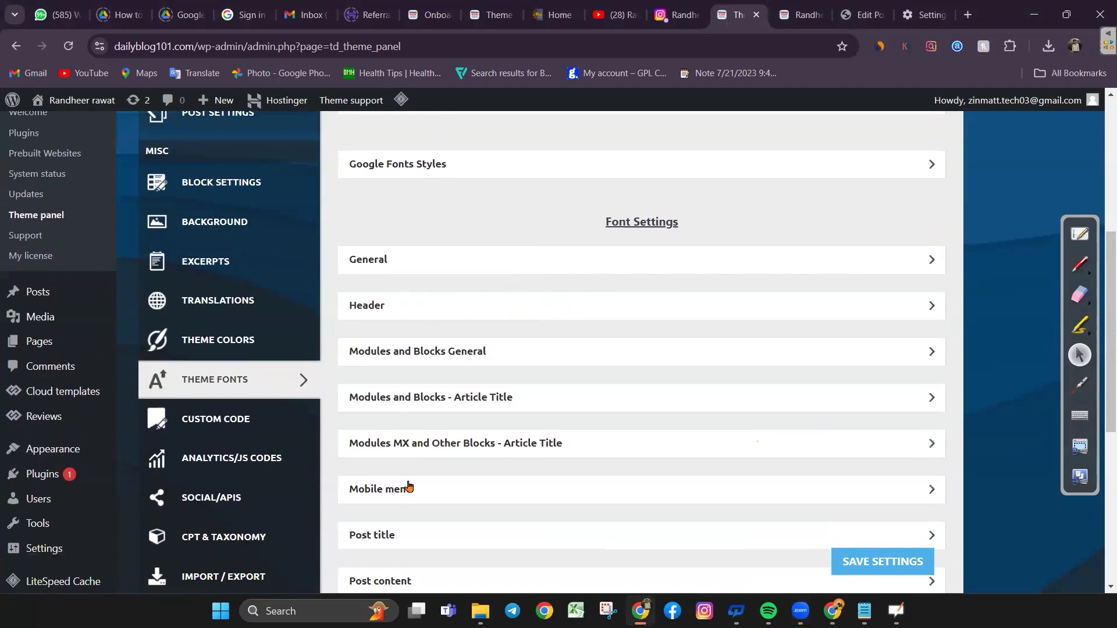
left_click(463, 310)
scroll(578, 355, "down", 1)
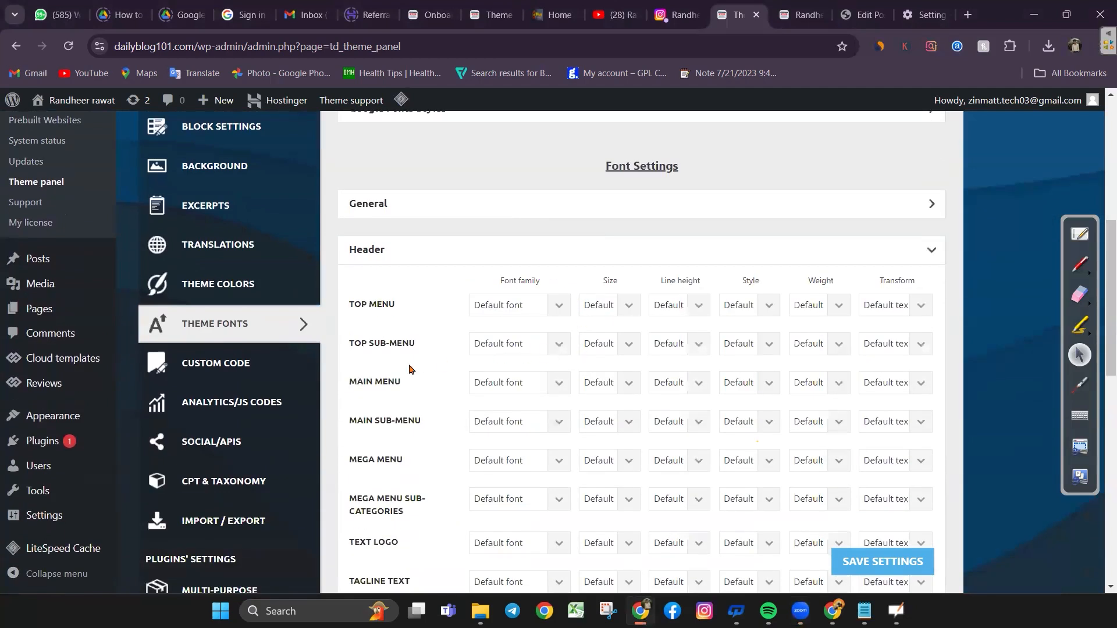
Browse the font families available for the header's main menu without choosing one
left_click(557, 384)
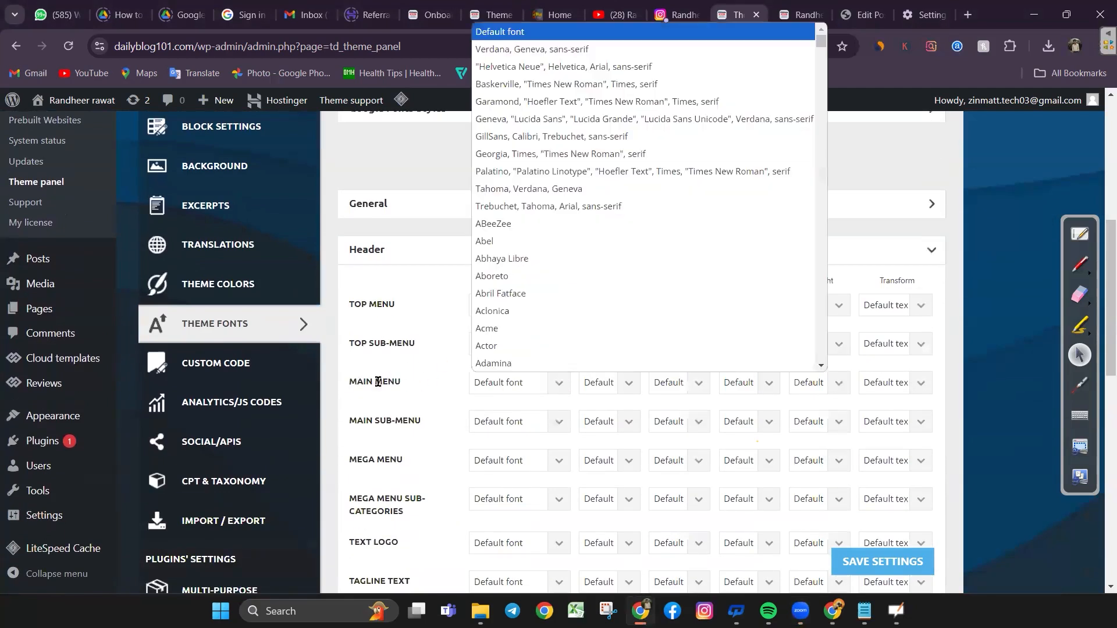
scroll(589, 283, "down", 20)
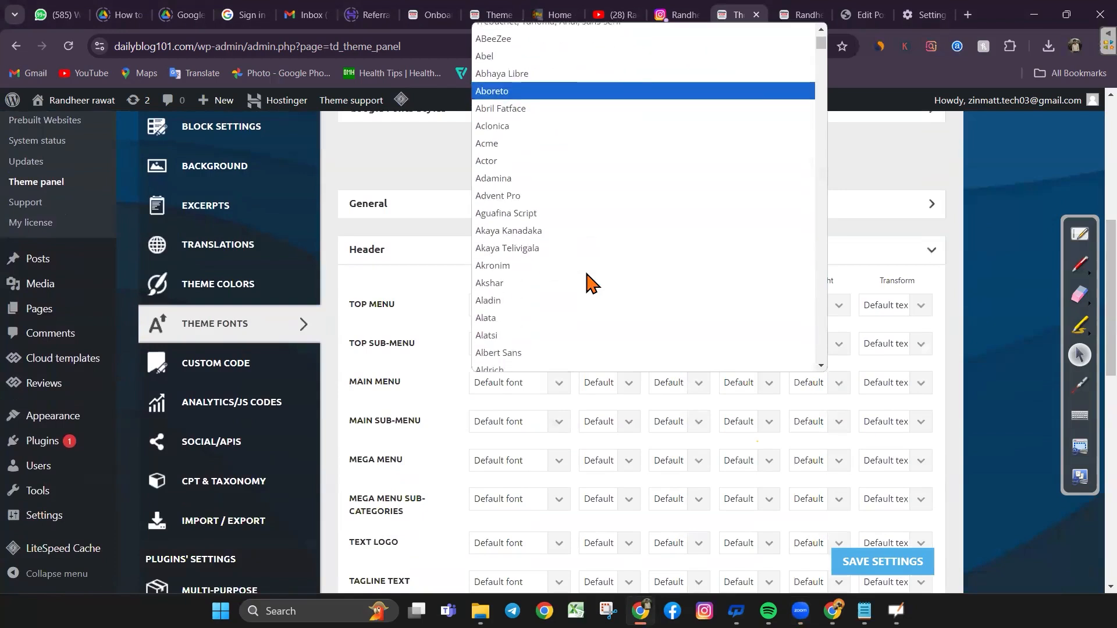
scroll(589, 282, "down", 20)
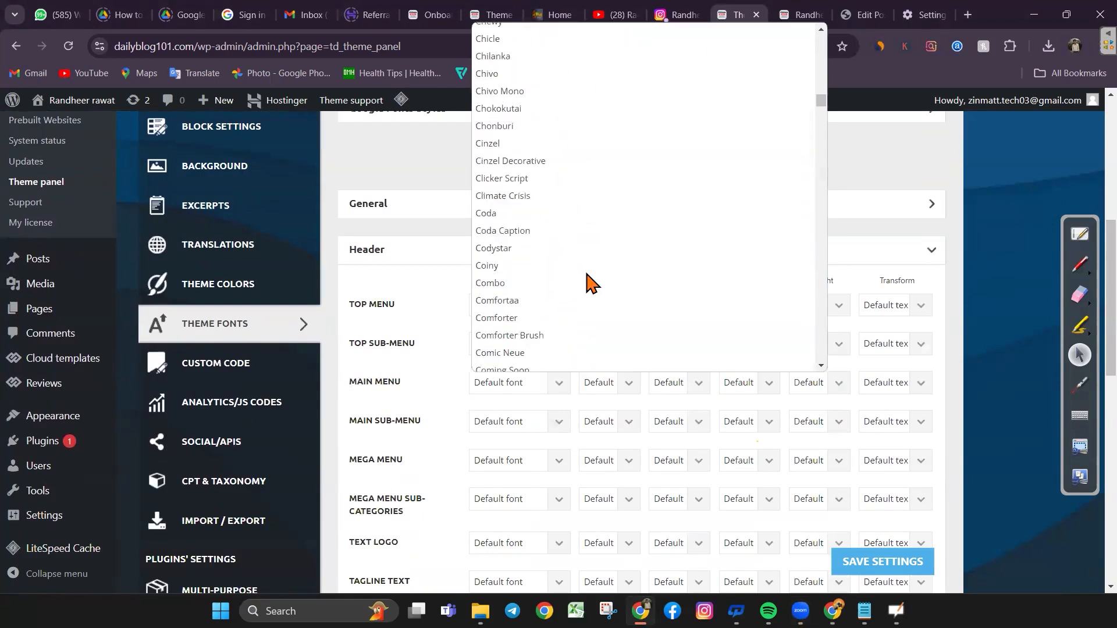
scroll(588, 282, "down", 10)
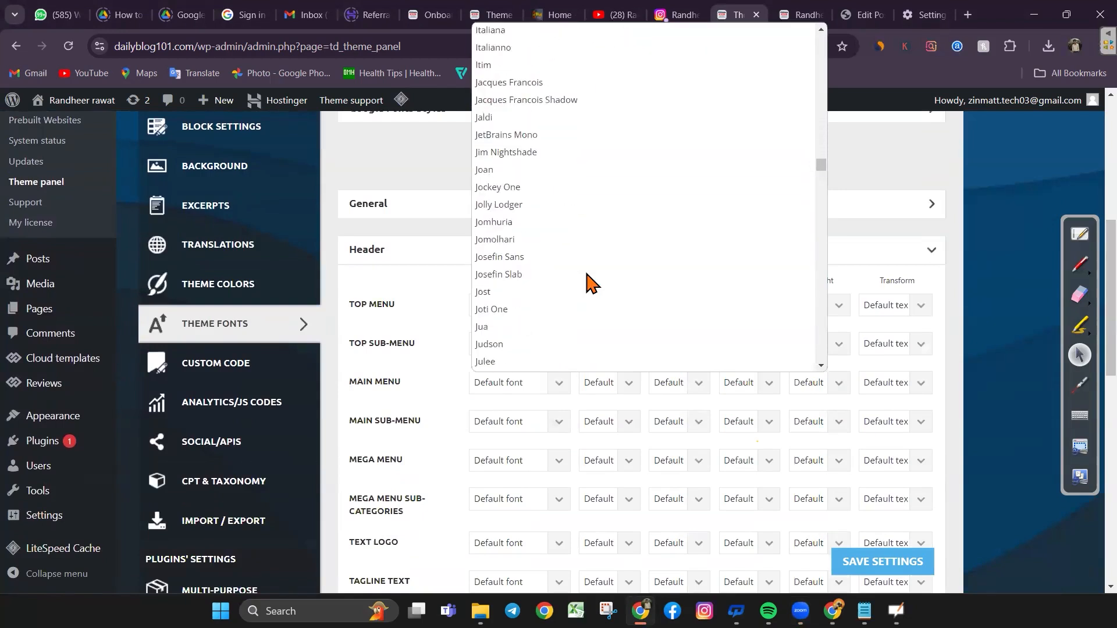
scroll(588, 278, "up", 20)
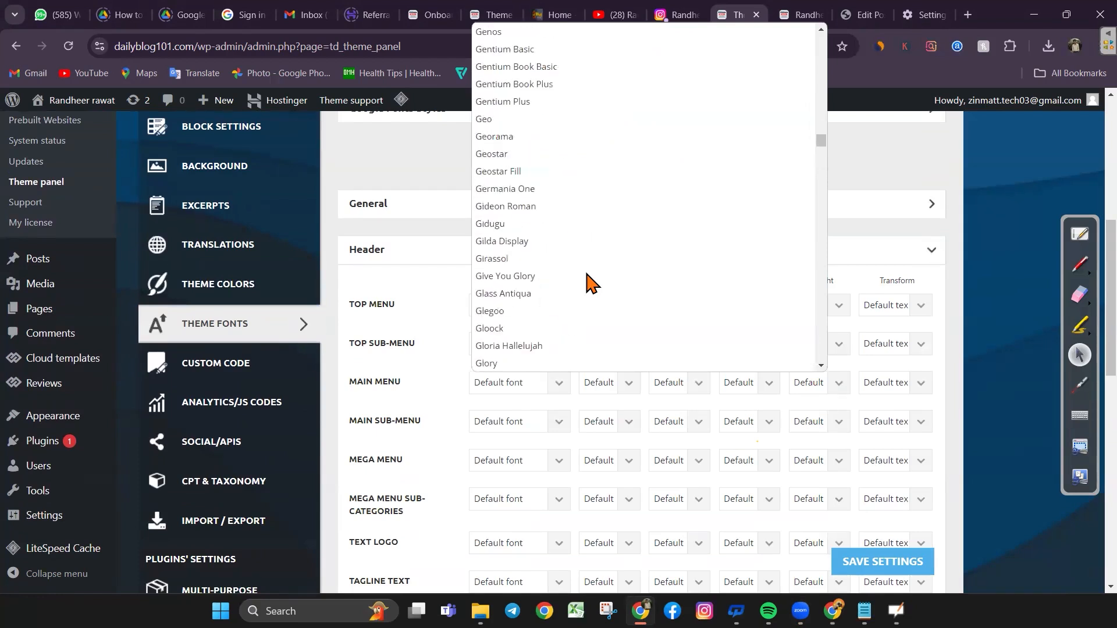
scroll(587, 279, "up", 15)
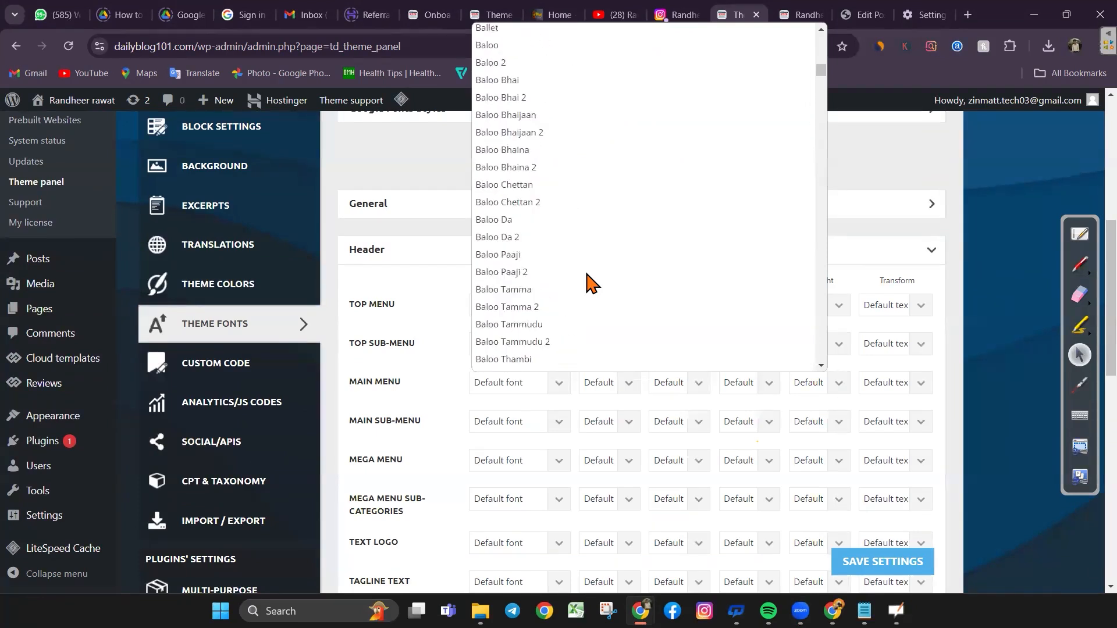
left_click(365, 391)
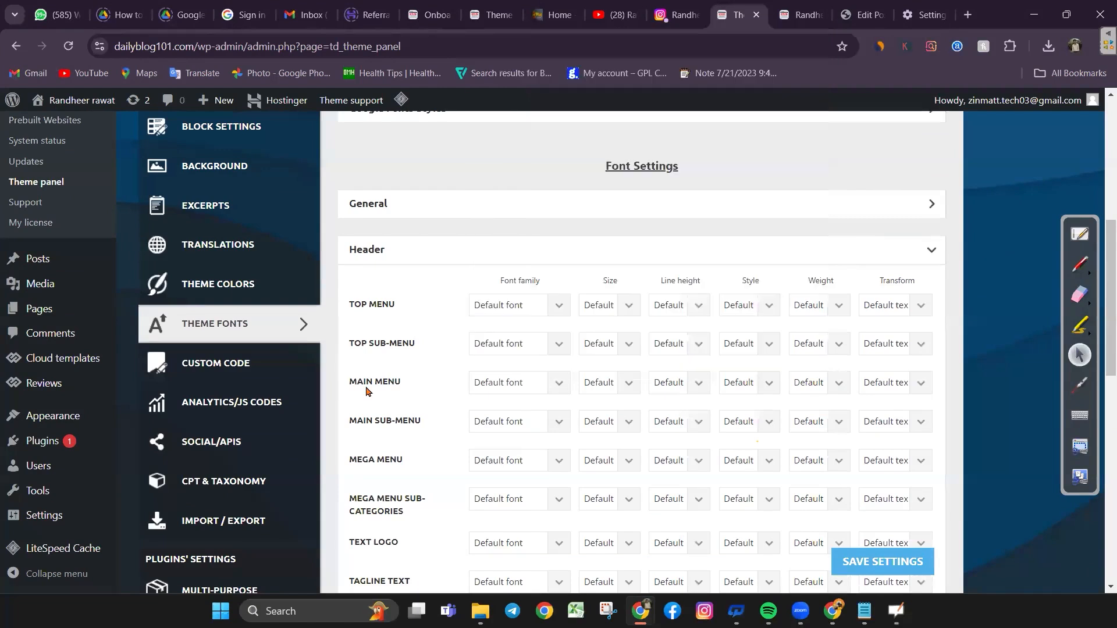
Set the header's main menu font family to Alexandria and its size to 25px
left_click(553, 393)
scroll(553, 297, "down", 3)
scroll(553, 297, "down", 5)
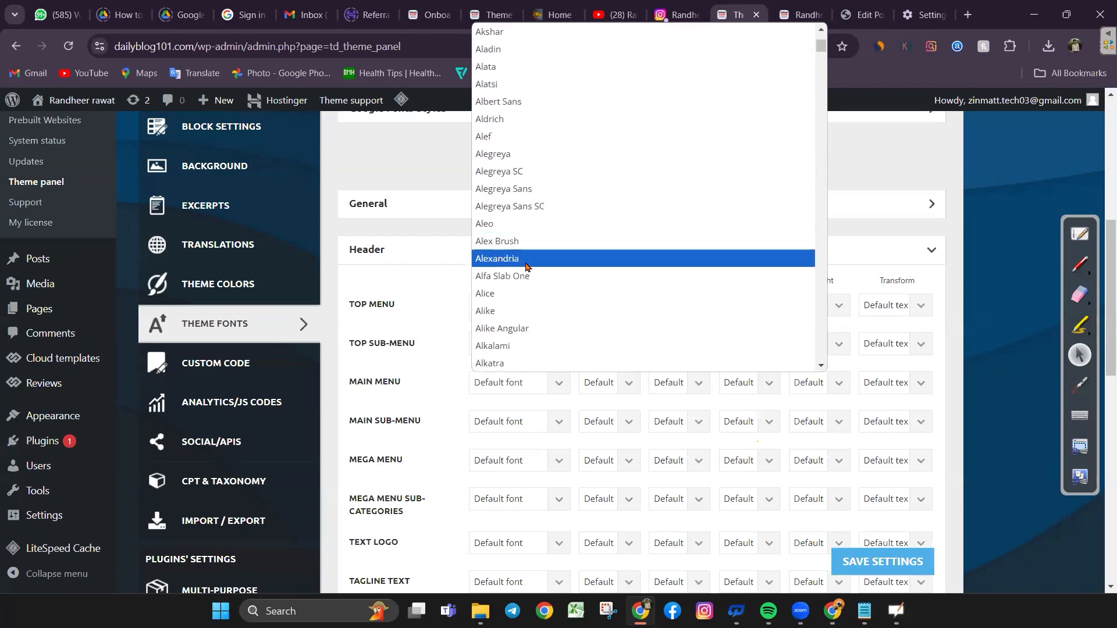
left_click(527, 266)
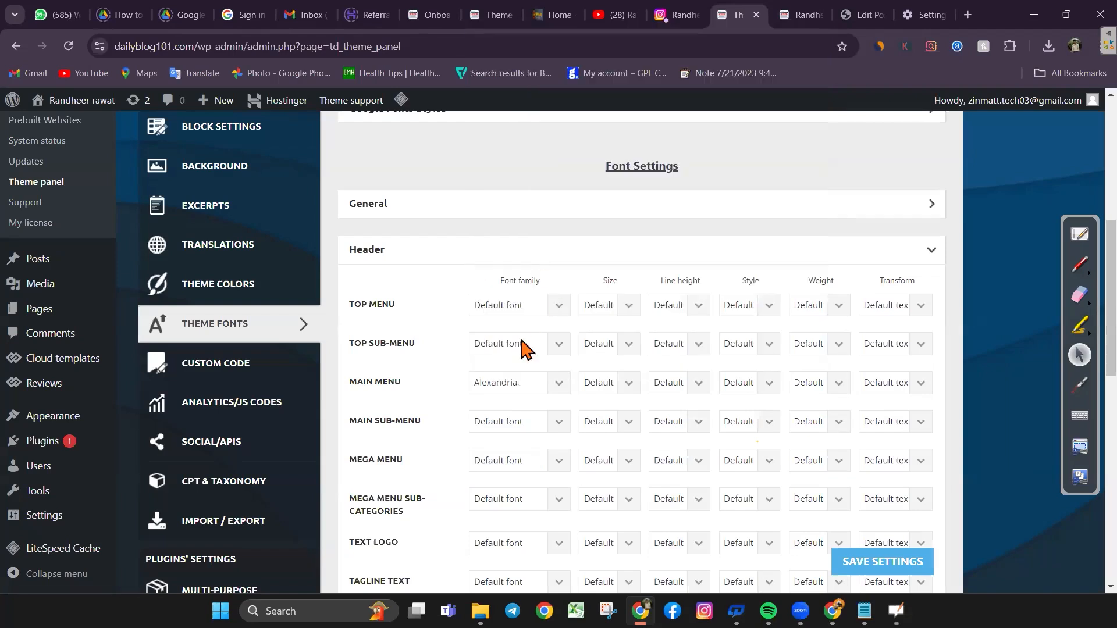
left_click(636, 387)
scroll(613, 339, "down", 3)
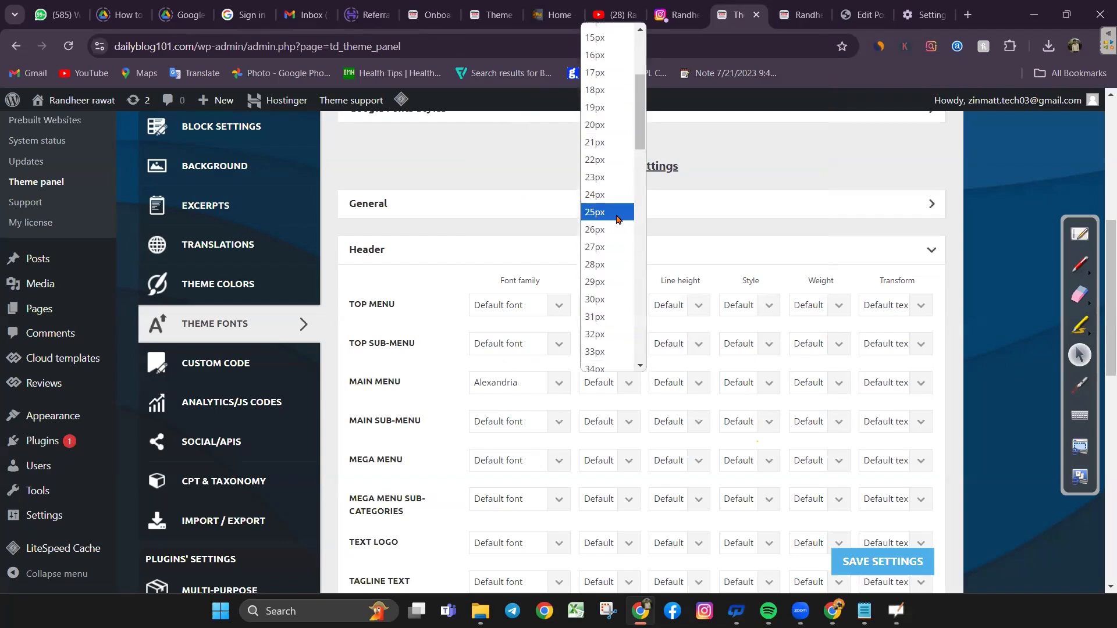
left_click(617, 219)
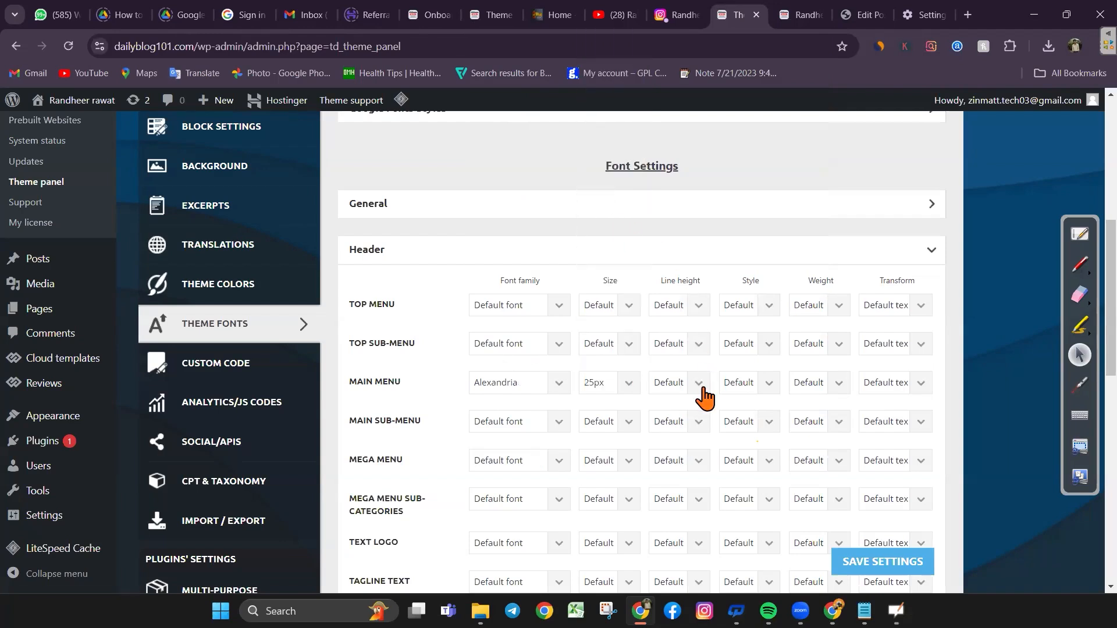
Reload the dailyblog101.com homepage and check its logo, menu bar and background colors
left_click(802, 14)
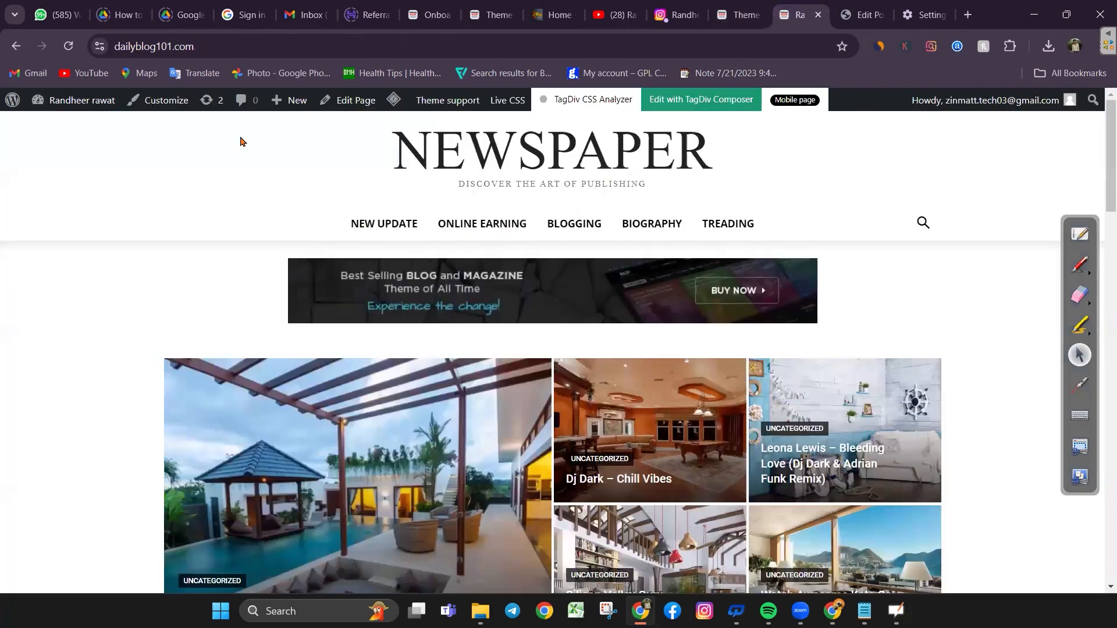
left_click(65, 46)
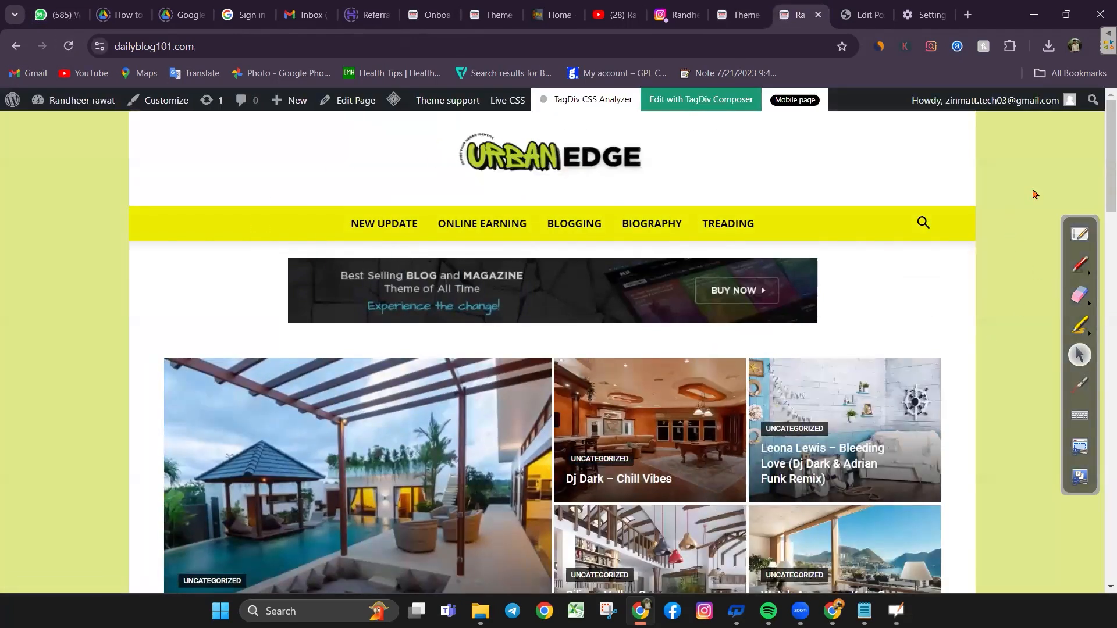
scroll(1034, 194, "down", 3)
scroll(1034, 193, "up", 3)
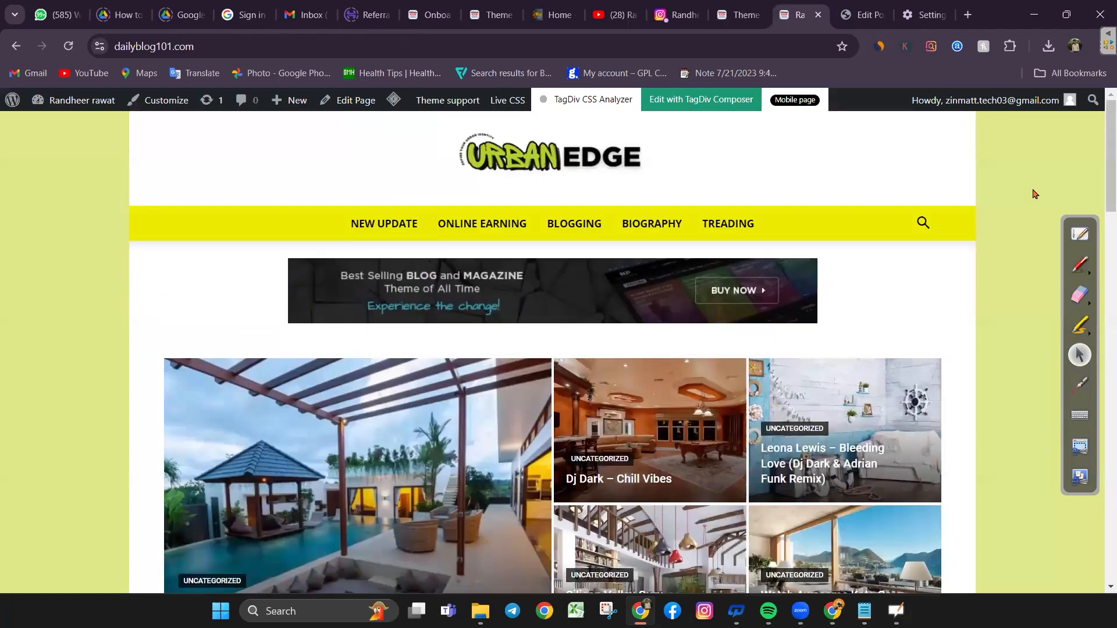
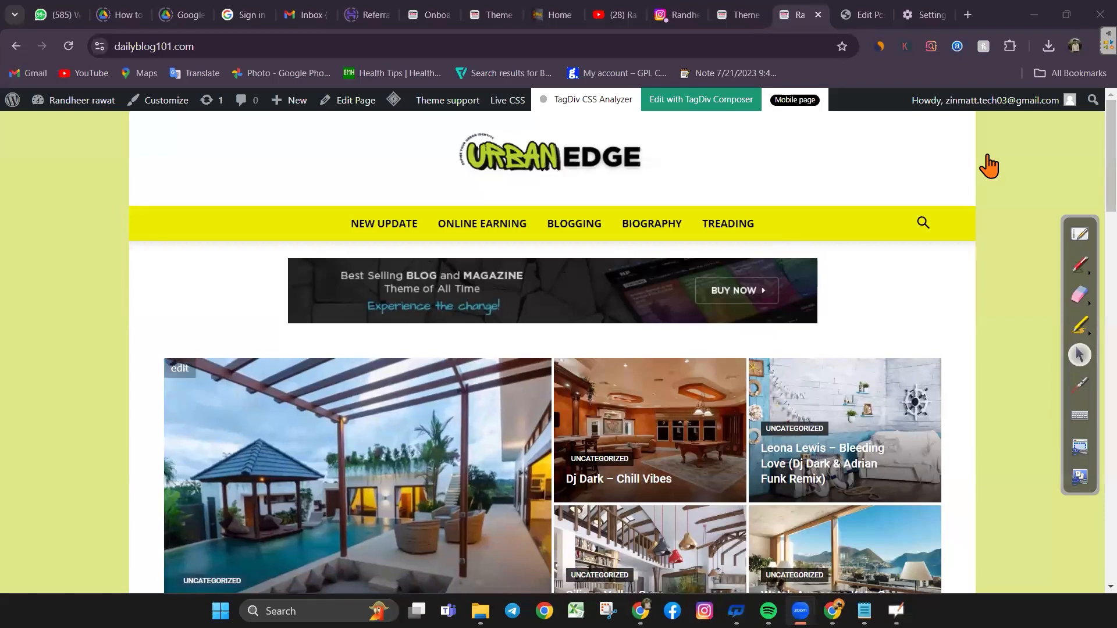
Mark the background margin beside the homepage content with a red vertical pen line and erase it
left_click(1069, 268)
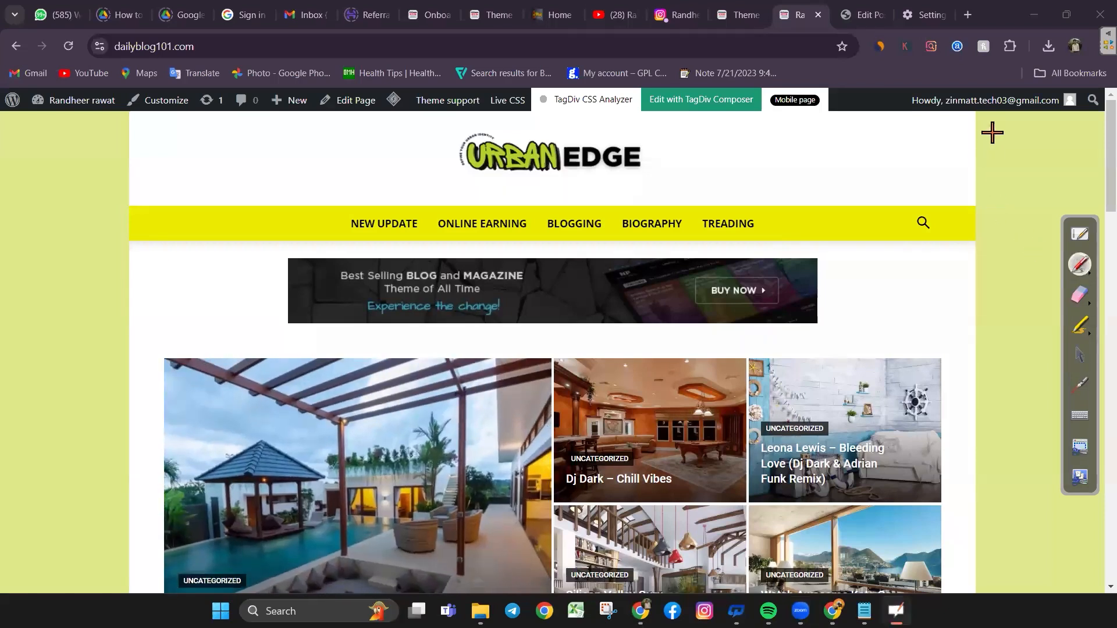
left_click_drag(987, 129, 995, 510)
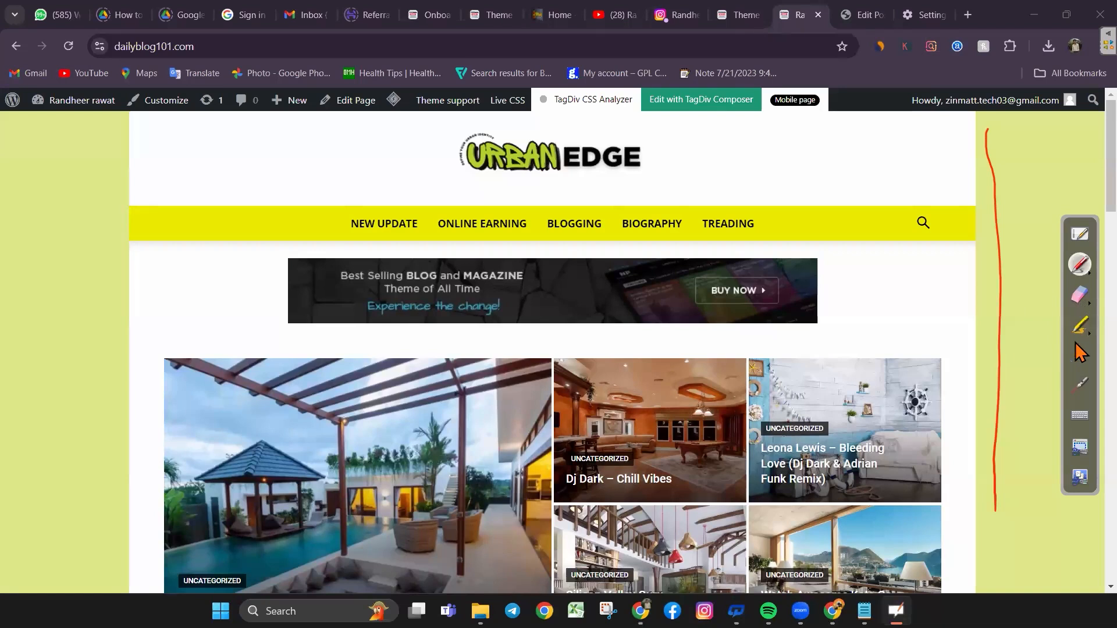
left_click(1079, 295)
left_click_drag(992, 125, 981, 509)
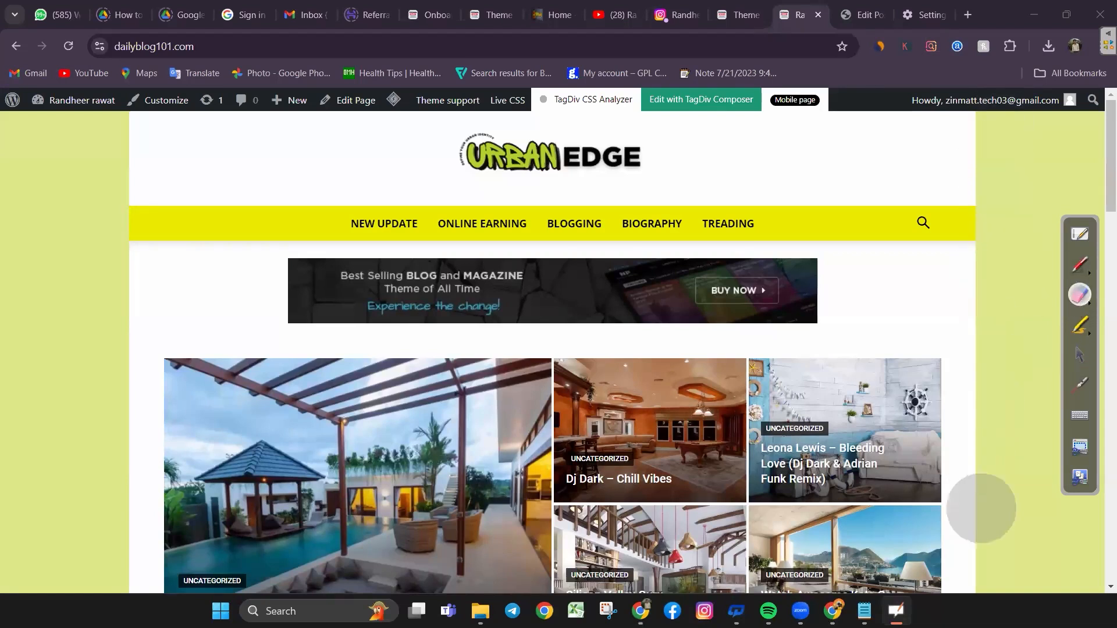
left_click(1077, 356)
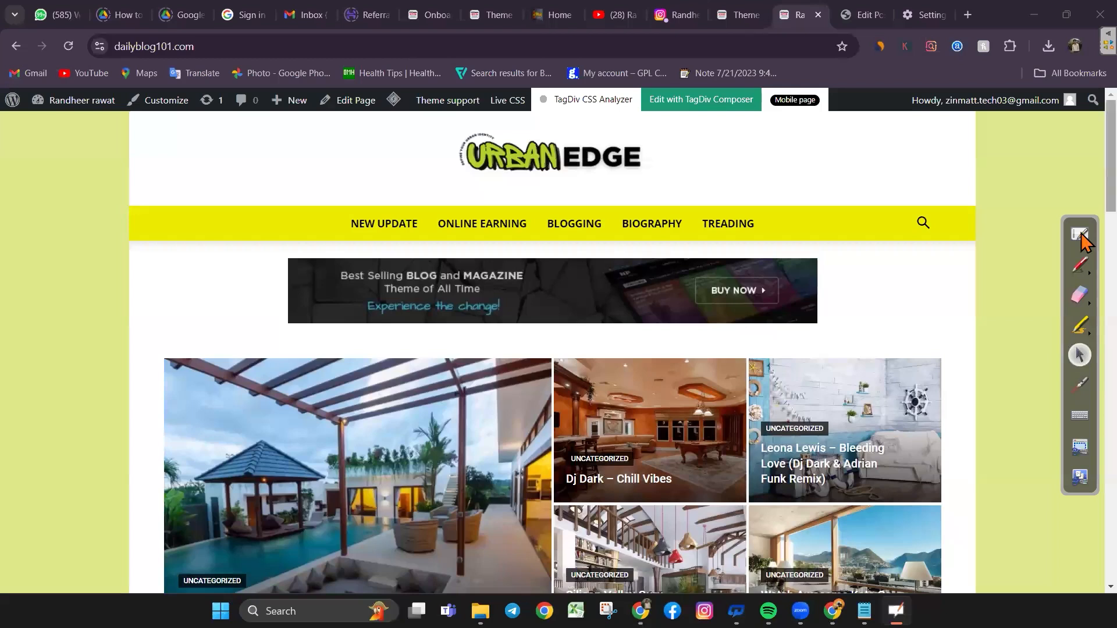
Review the homepage's article blocks and footer against the side background color
scroll(552, 349, "down", 10)
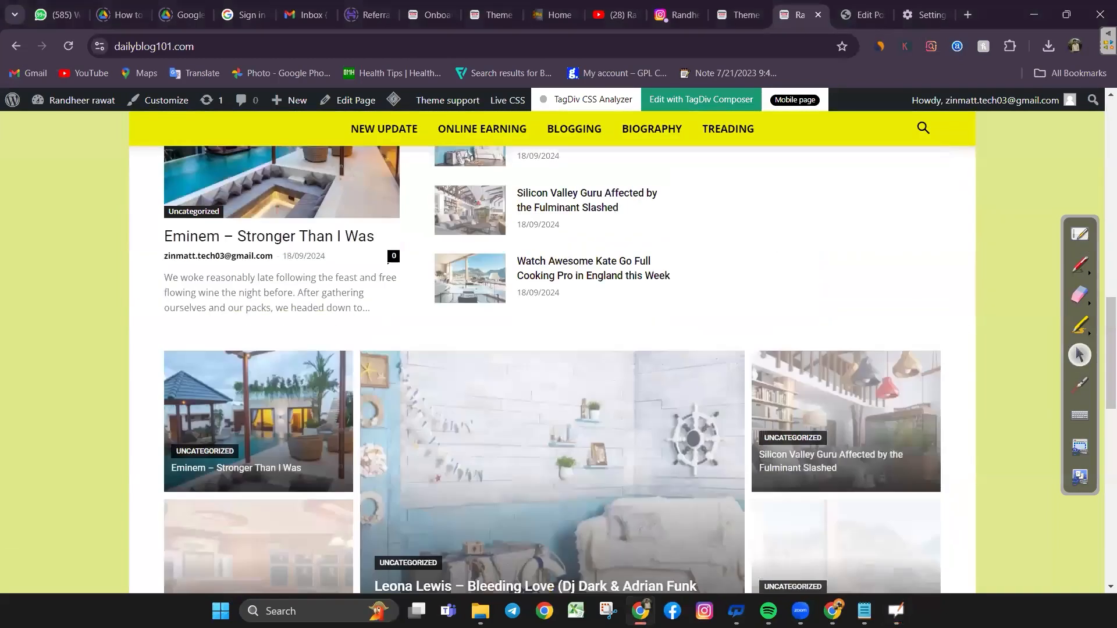
left_click_drag(1111, 353, 1110, 524)
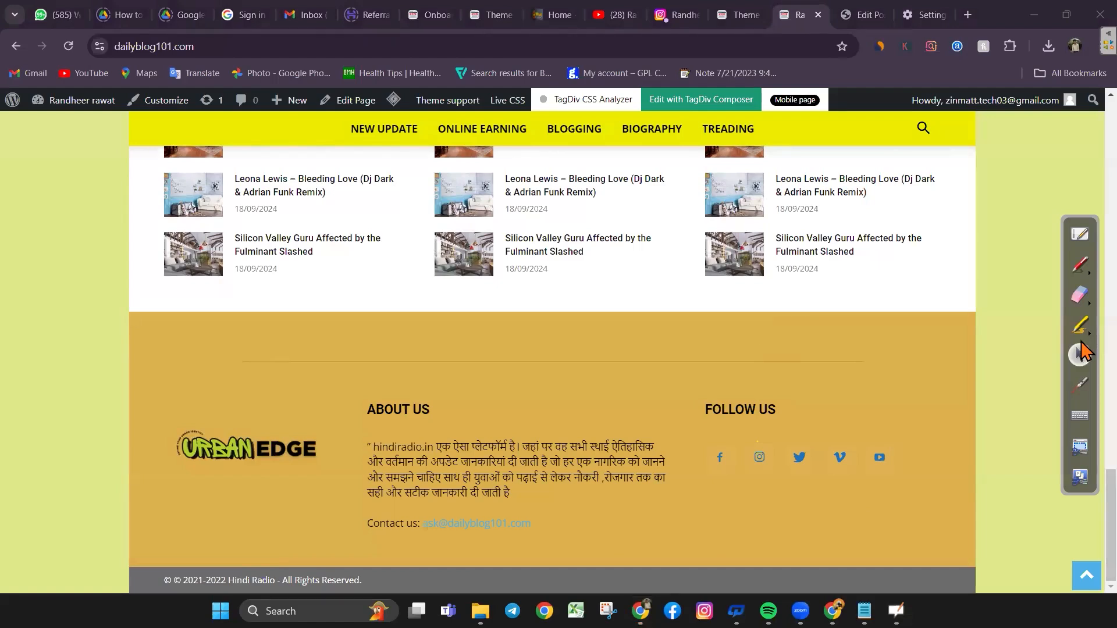
left_click_drag(1110, 499, 1111, 457)
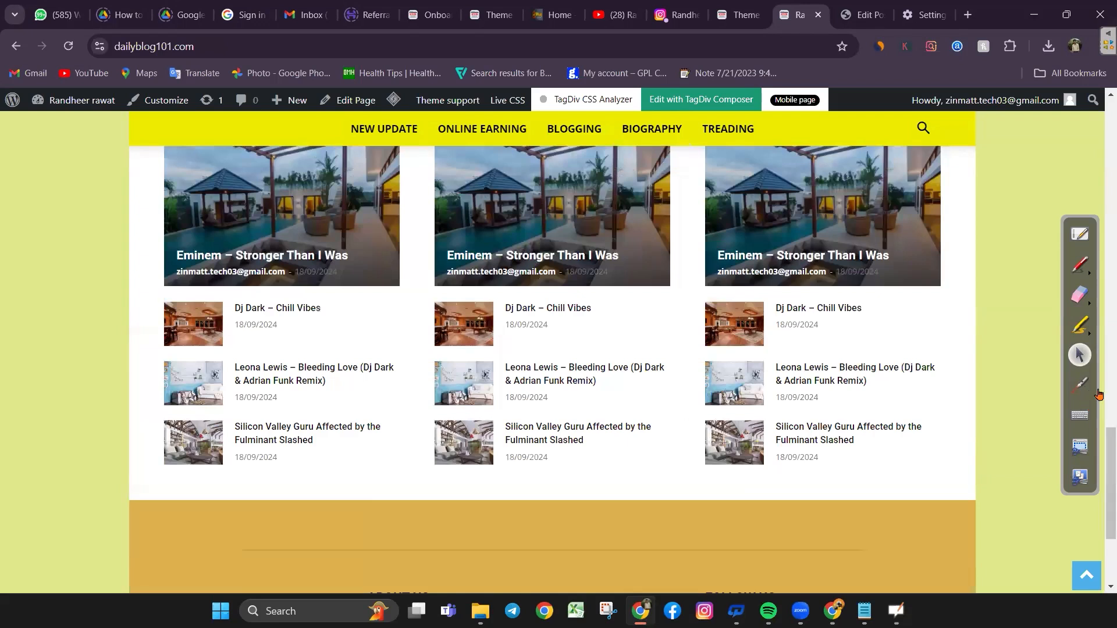
scroll(552, 369, "down", 3)
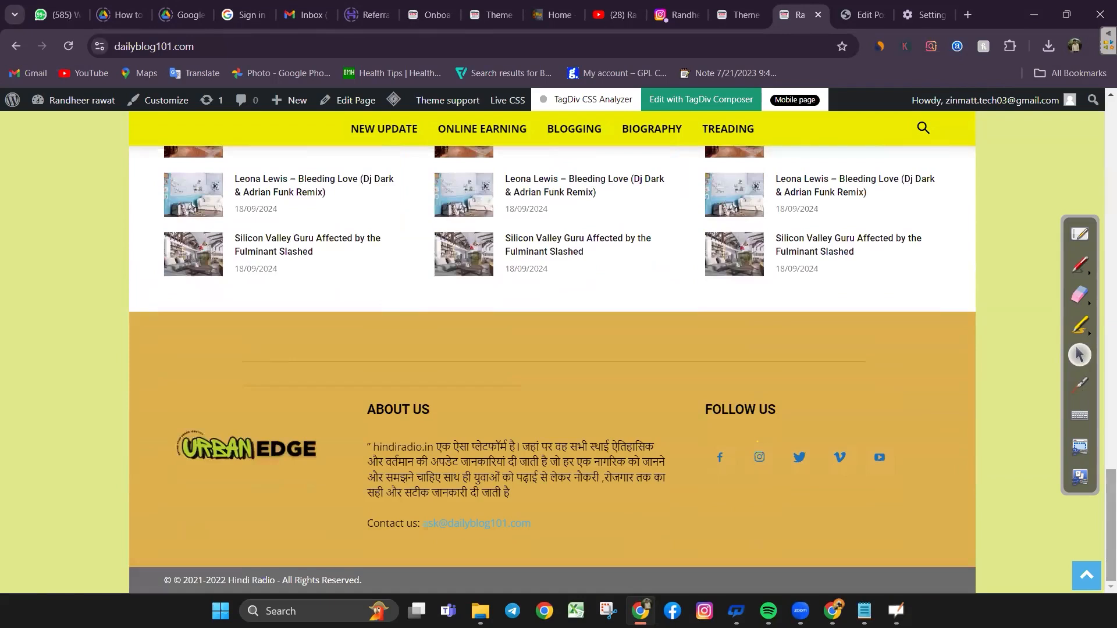
scroll(552, 369, "up", 20)
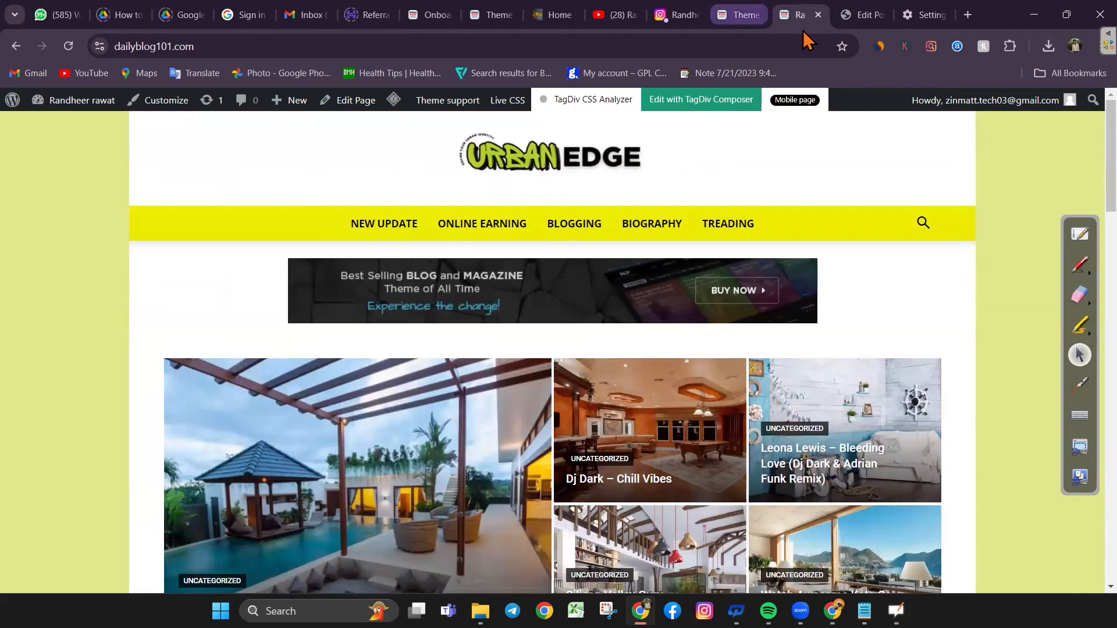
Recheck the main menu font family in the theme panel and return to the dailyblog101.com homepage
left_click(738, 15)
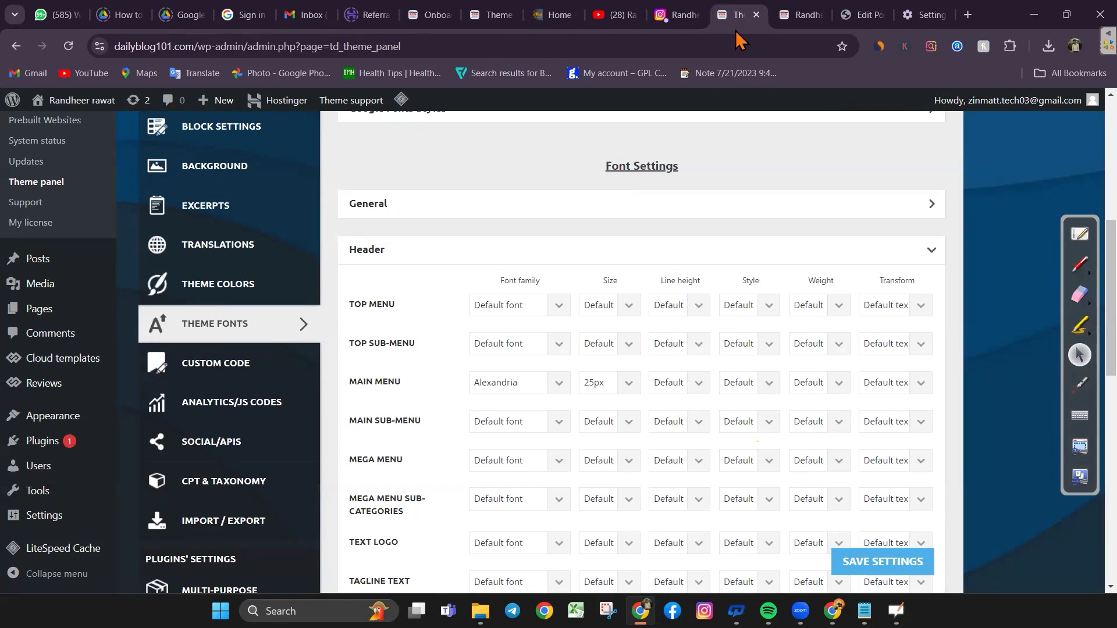
left_click(519, 382)
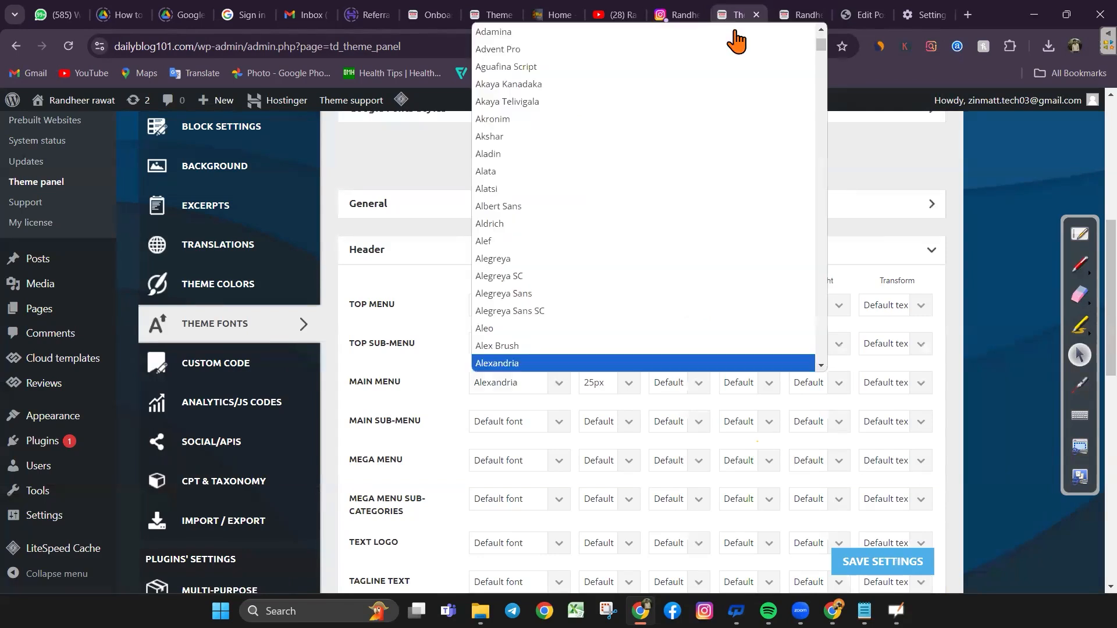
left_click(519, 383)
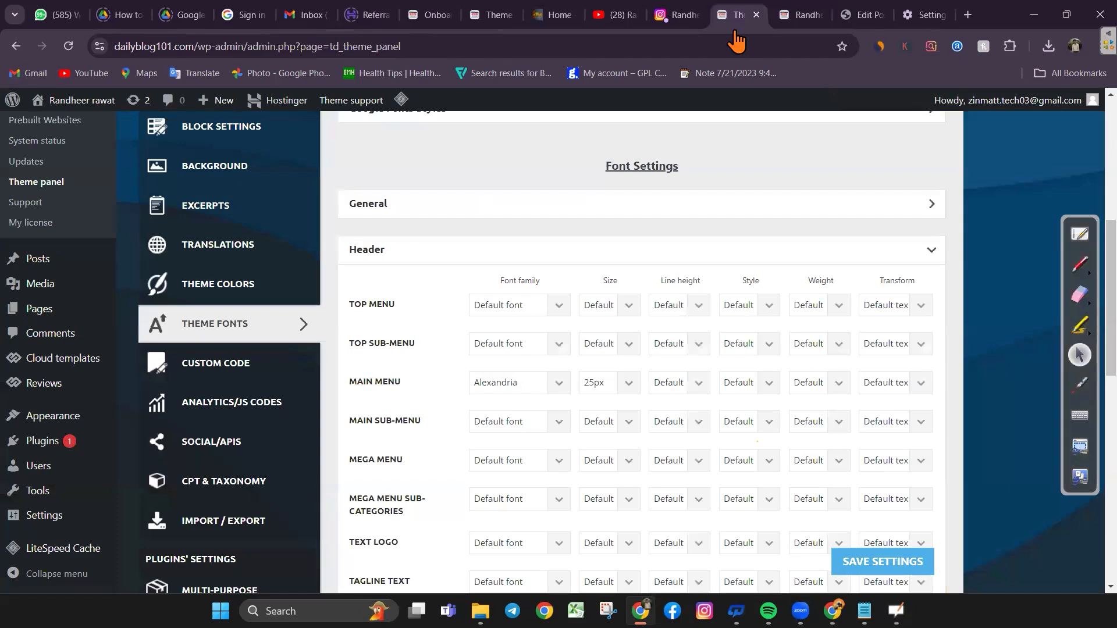
left_click(792, 16)
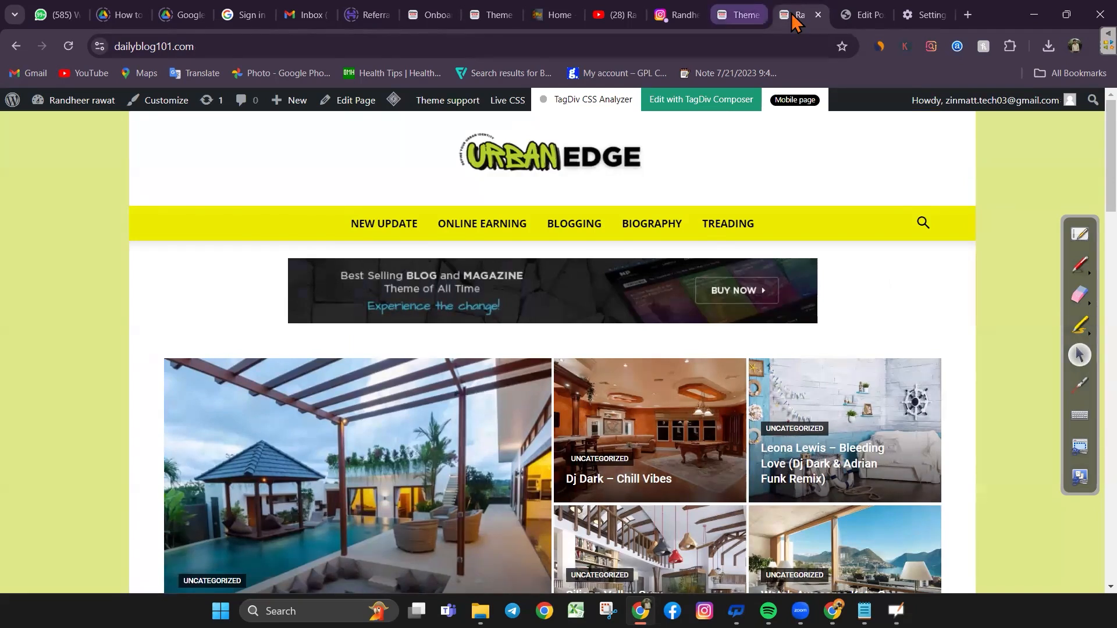
Review the style and weight options of the header's main menu font, keep the default font style, and save the theme settings
left_click(740, 14)
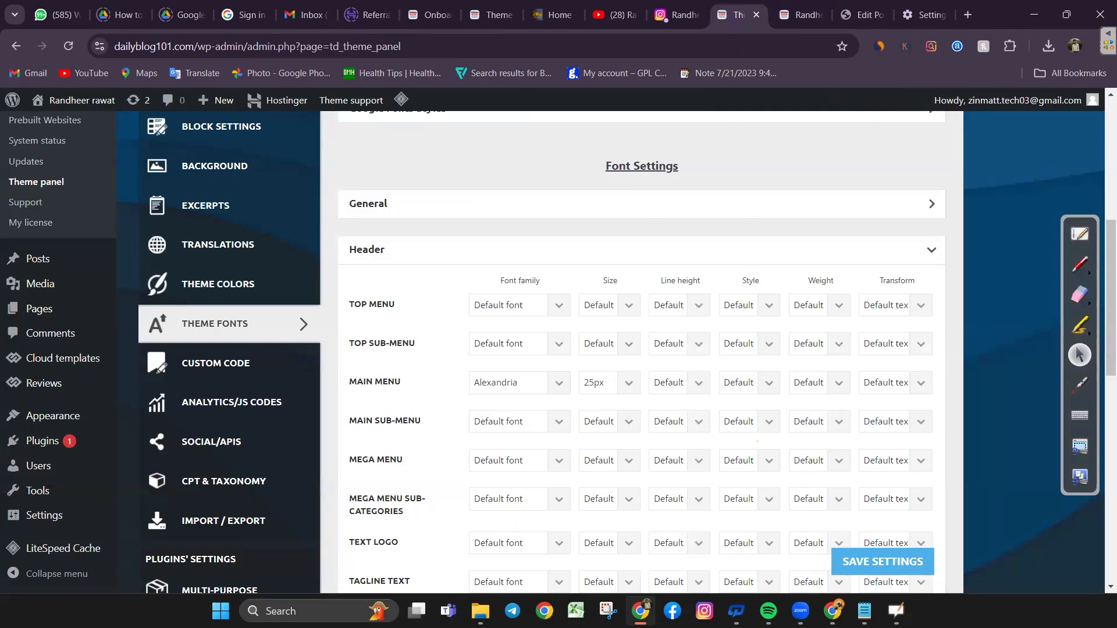
left_click(689, 383)
left_click(720, 33)
left_click(759, 384)
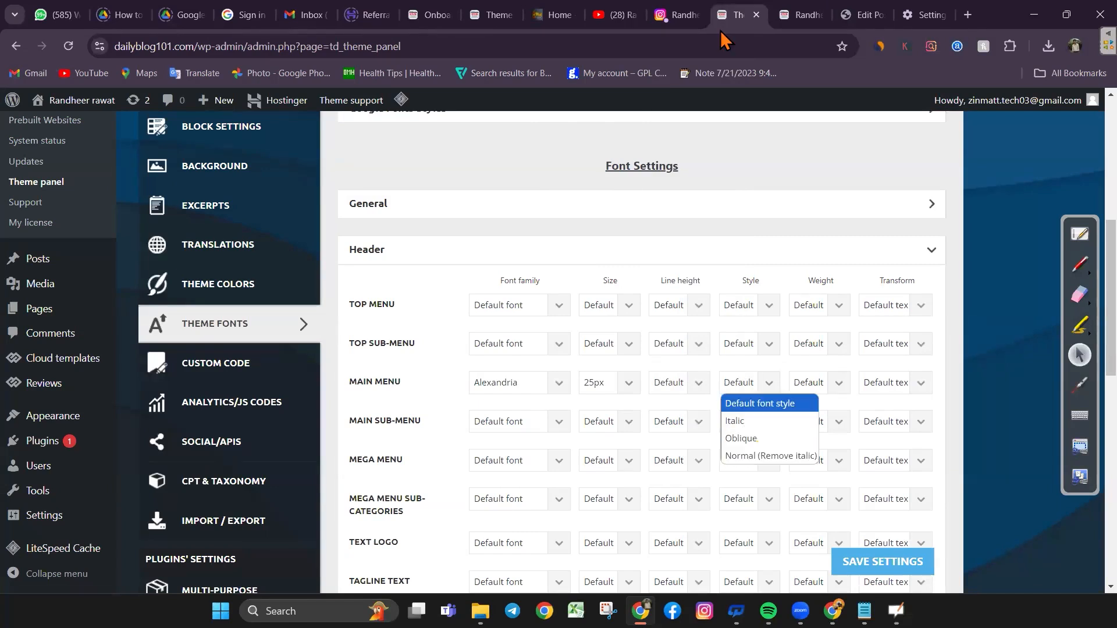
left_click(758, 403)
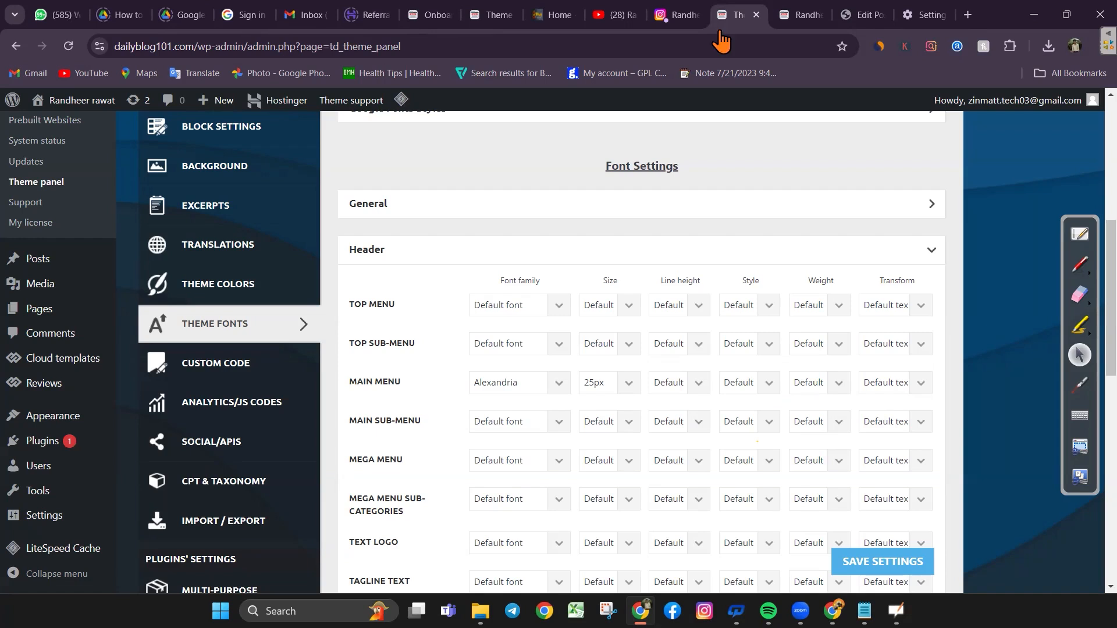
left_click(817, 382)
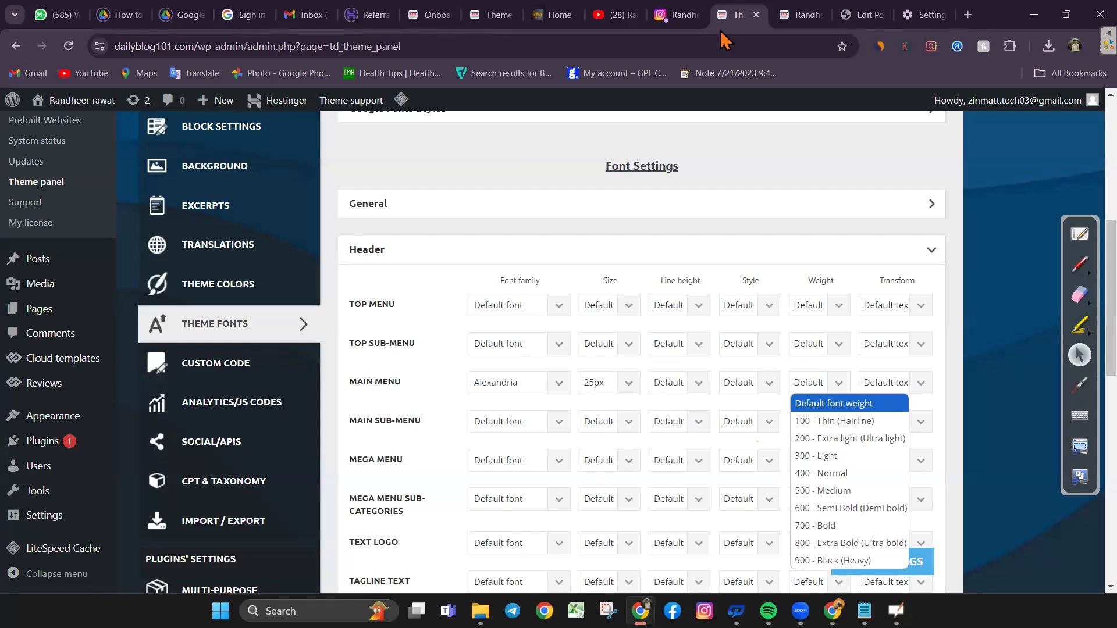
key("Escape")
left_click(882, 561)
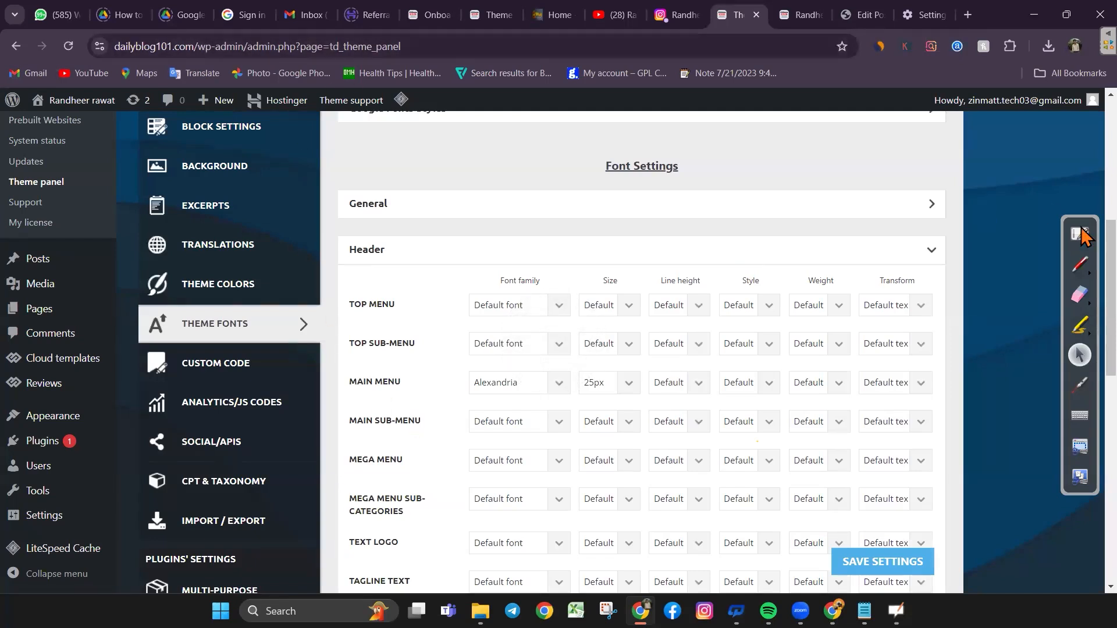
Circle the Main Menu label in the header font settings with the red pen and erase the mark
left_click(1077, 271)
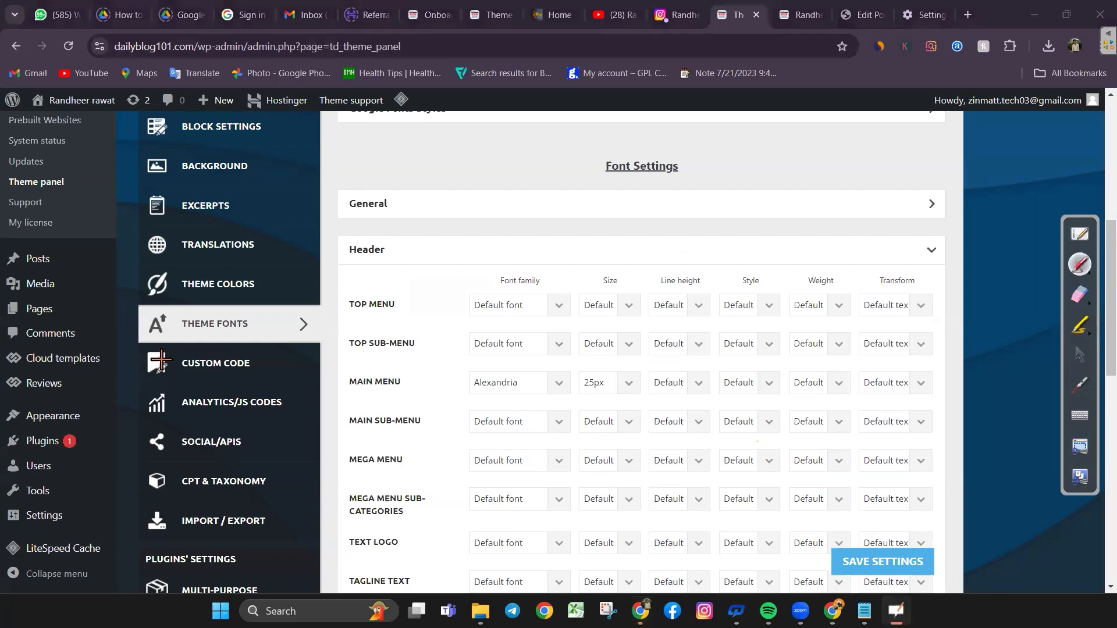
left_click_drag(361, 359, 321, 389)
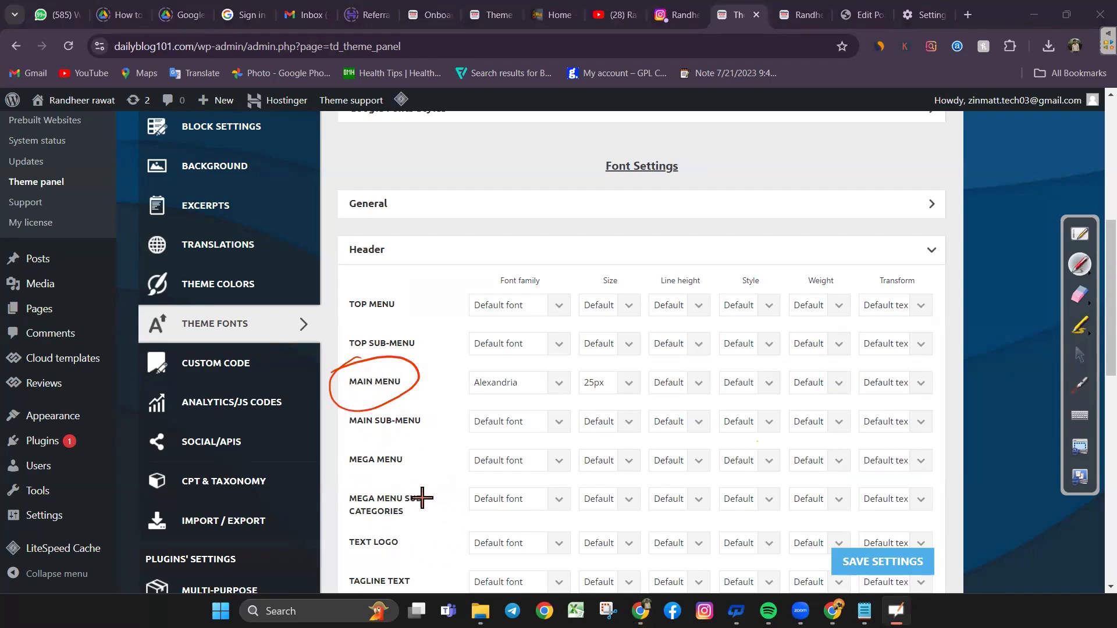
left_click(1079, 295)
left_click_drag(401, 379, 449, 379)
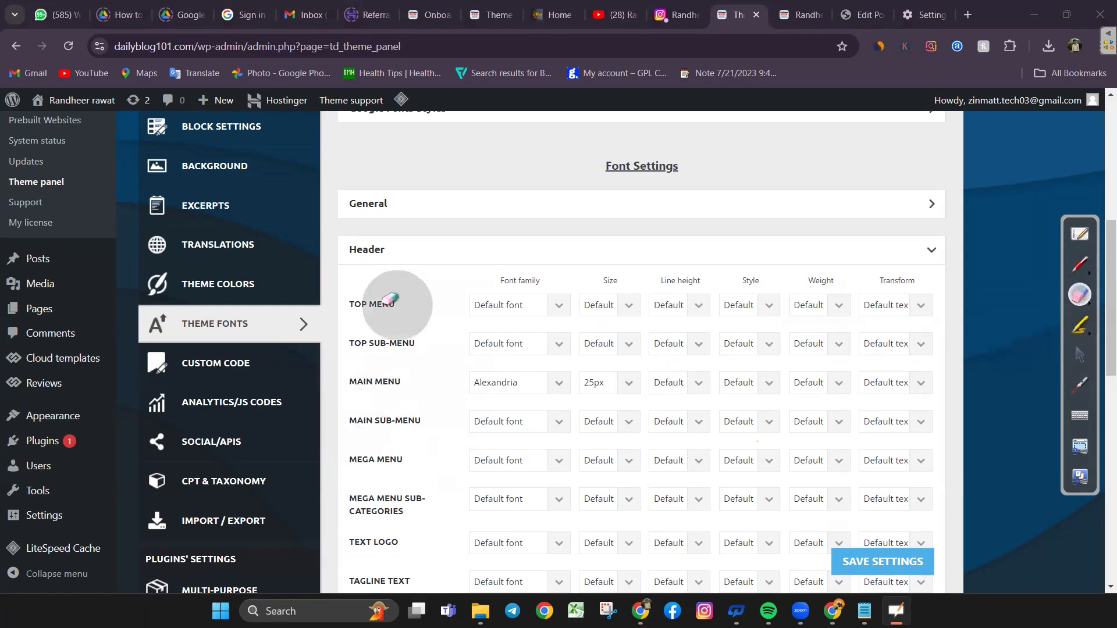
left_click(1079, 356)
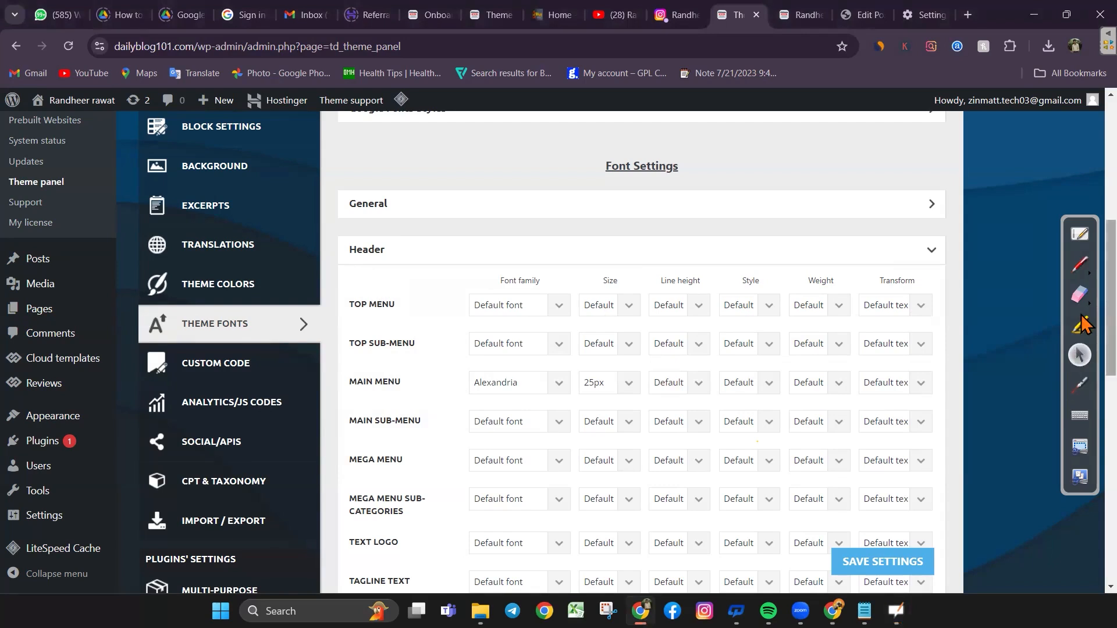
Look through the remaining font setting sections below Header and expand the Footer section to examine its font rows
scroll(640, 349, "down", 8)
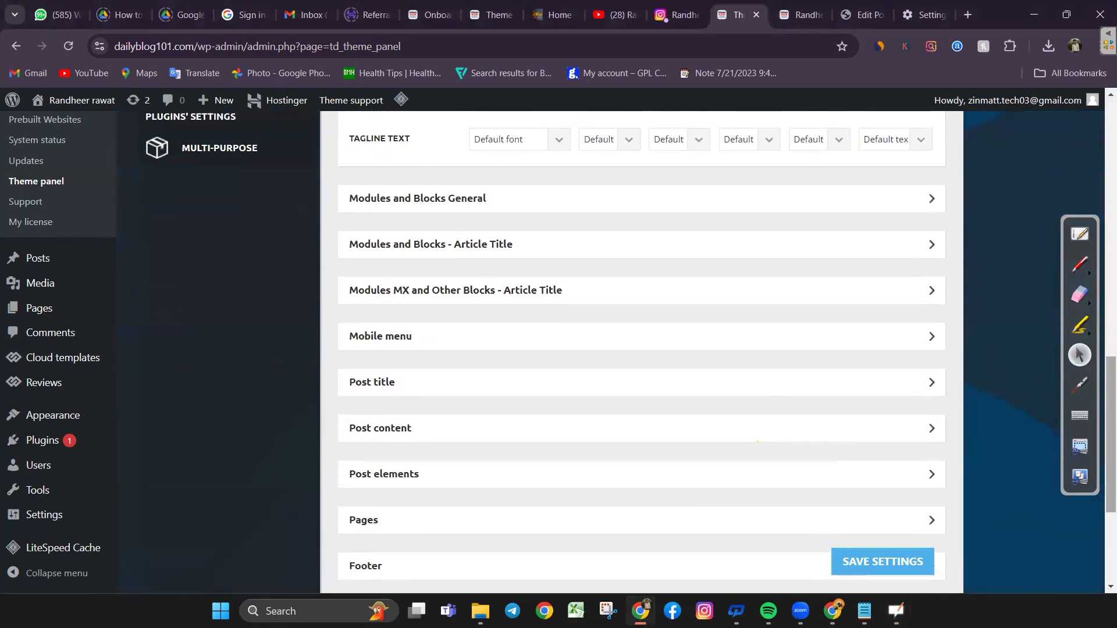
scroll(756, 441, "down", 2)
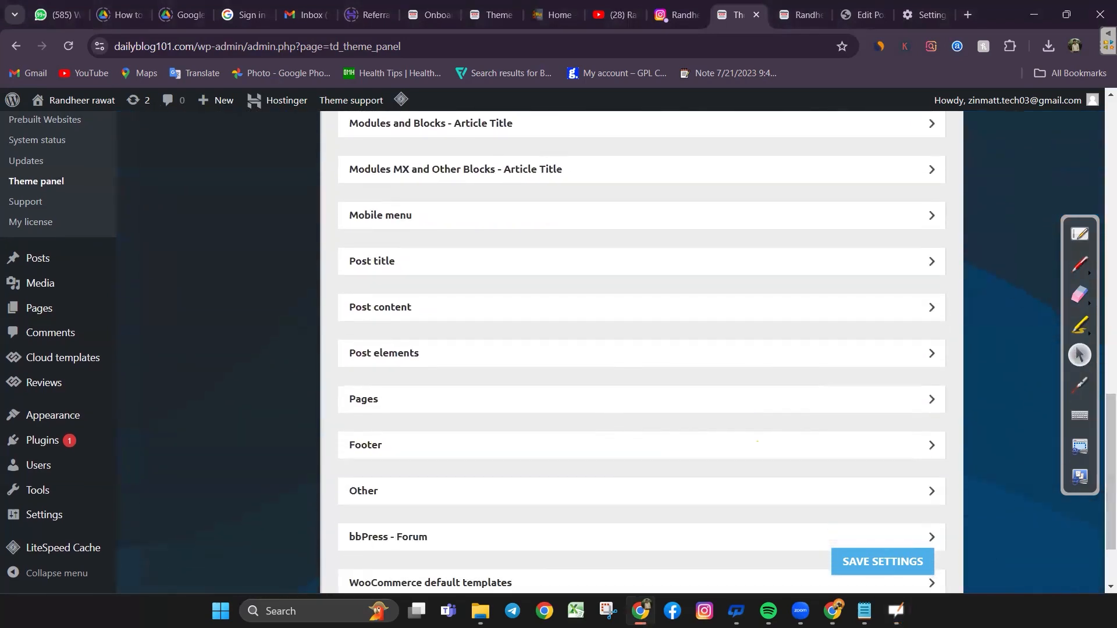
scroll(756, 442, "down", 1)
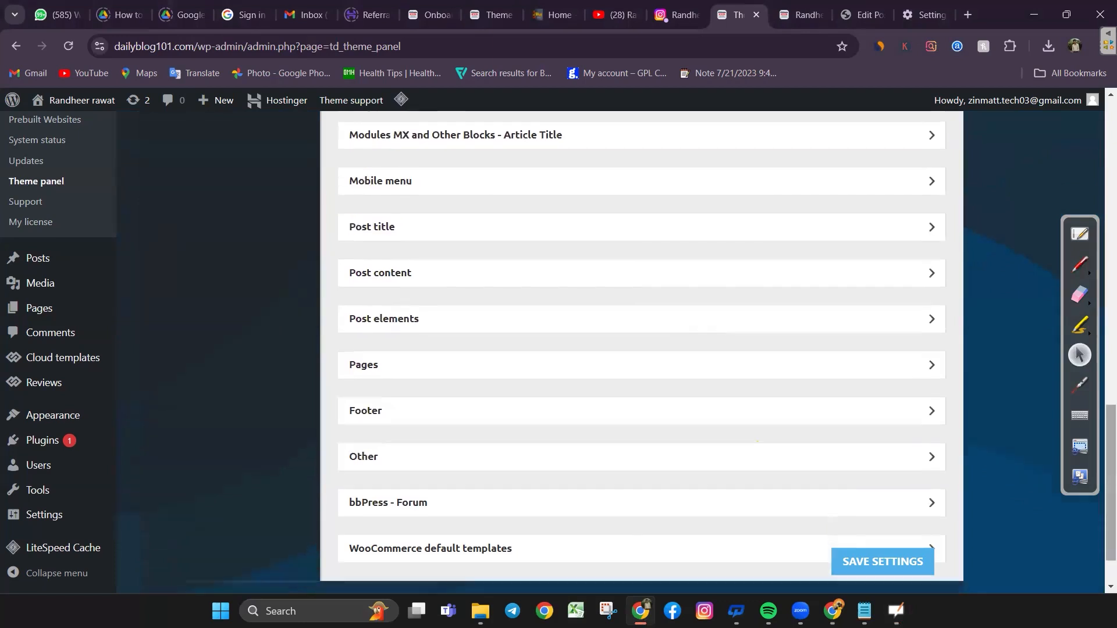
scroll(757, 441, "up", 8)
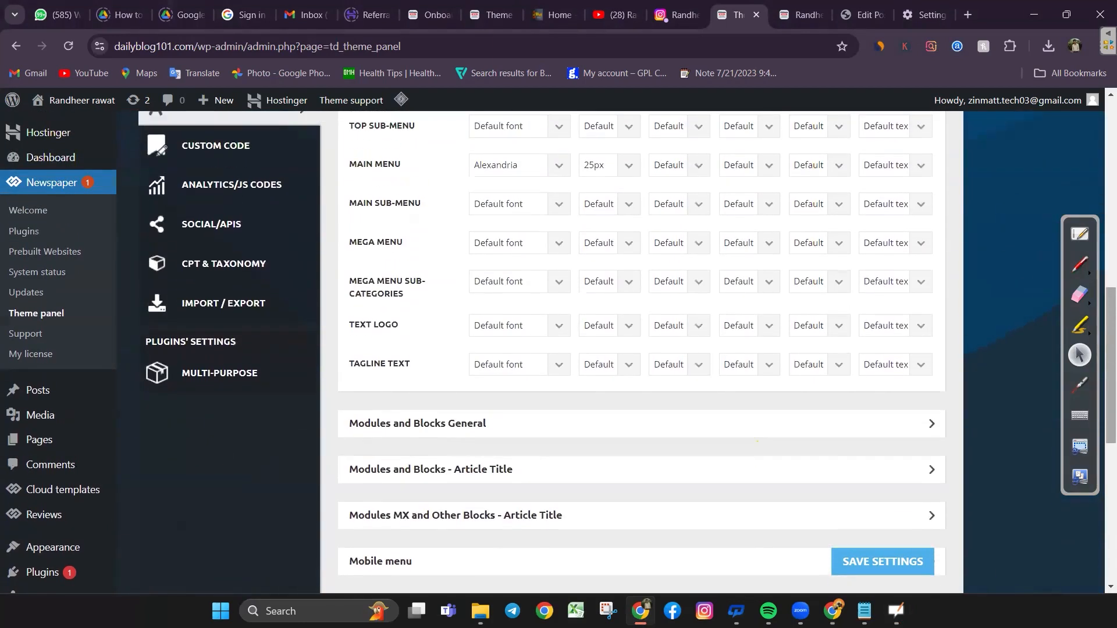
scroll(757, 441, "up", 1)
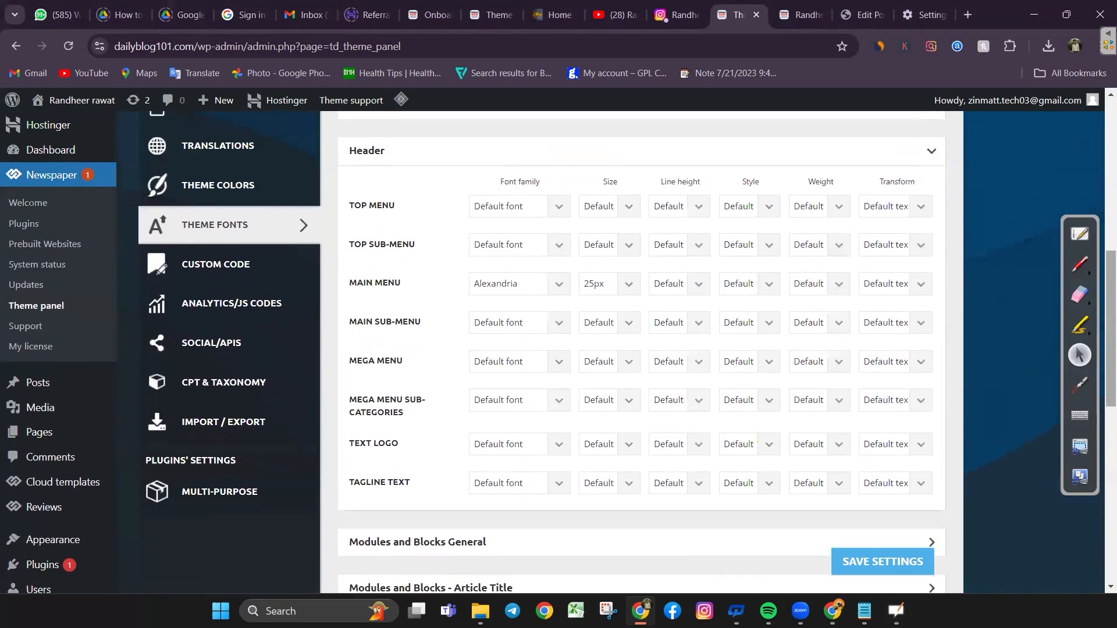
scroll(756, 441, "down", 3)
scroll(757, 442, "down", 3)
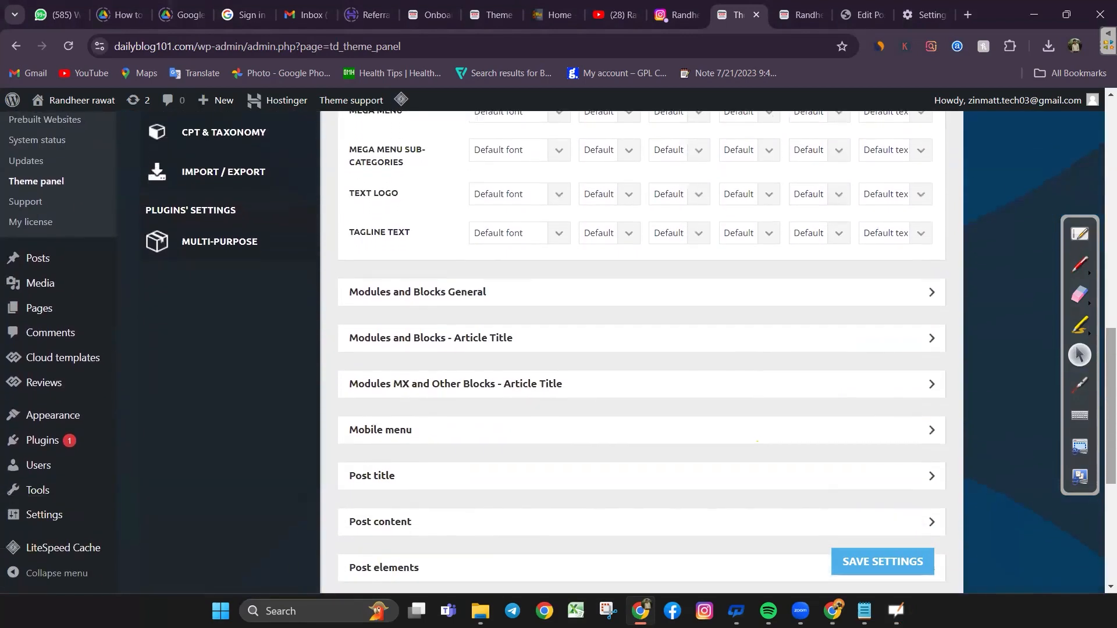
scroll(757, 441, "down", 3)
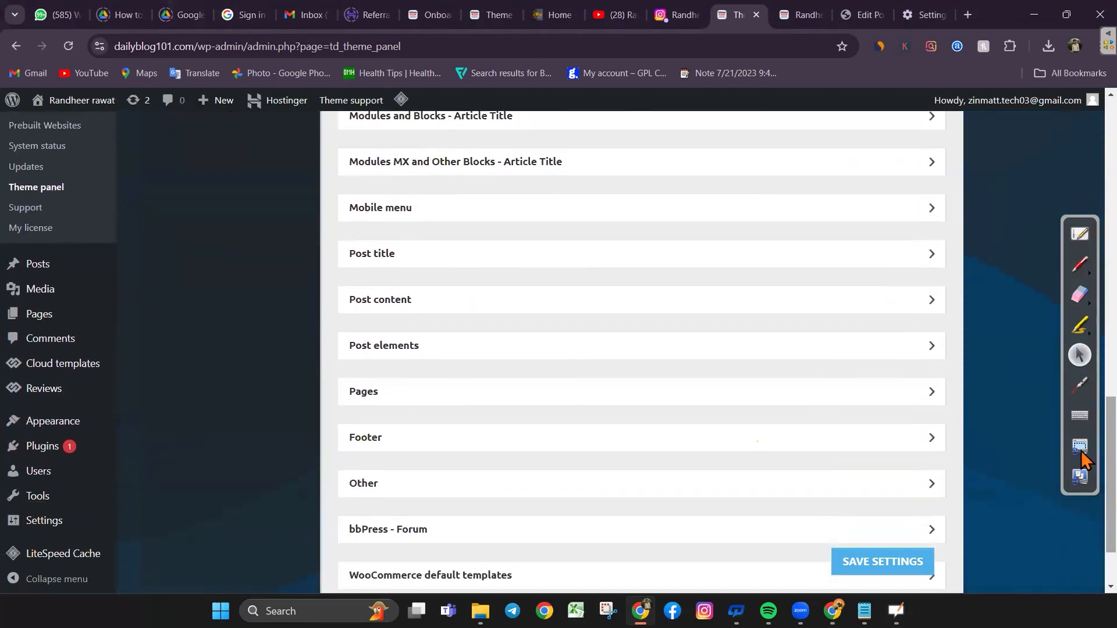
left_click(927, 438)
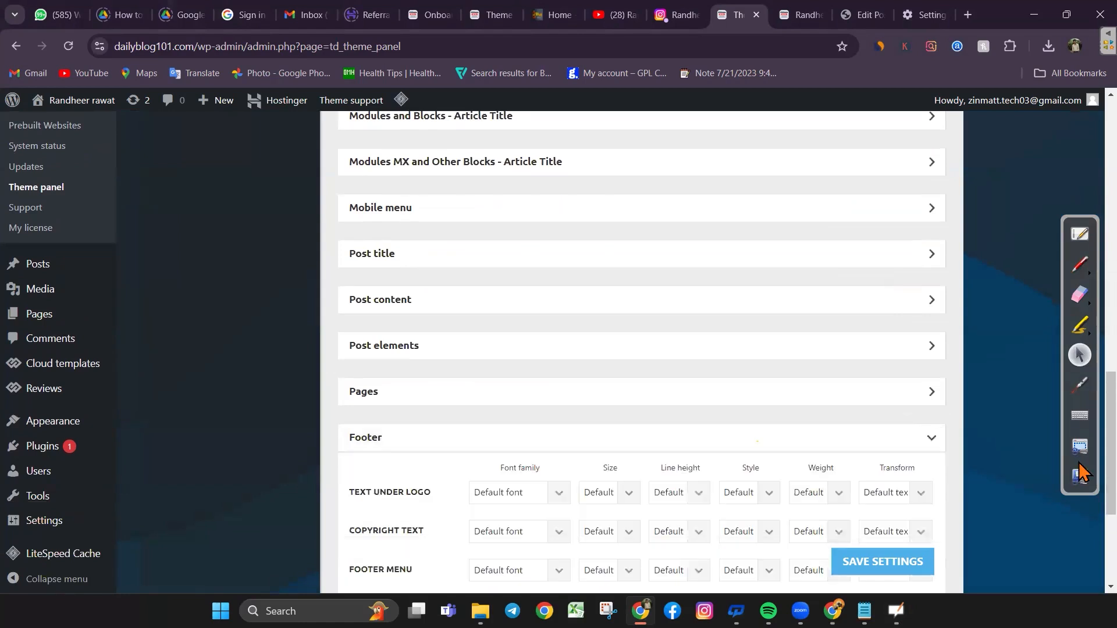
scroll(1082, 453, "down", 3)
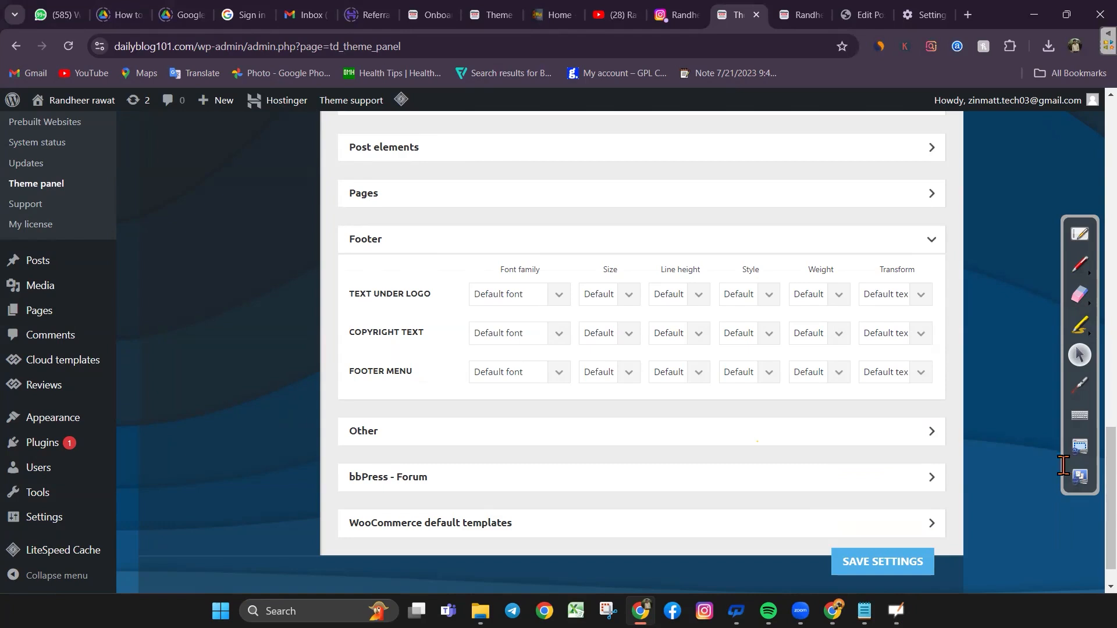
Open the Social/APIs settings in the theme panel
left_click(1079, 295)
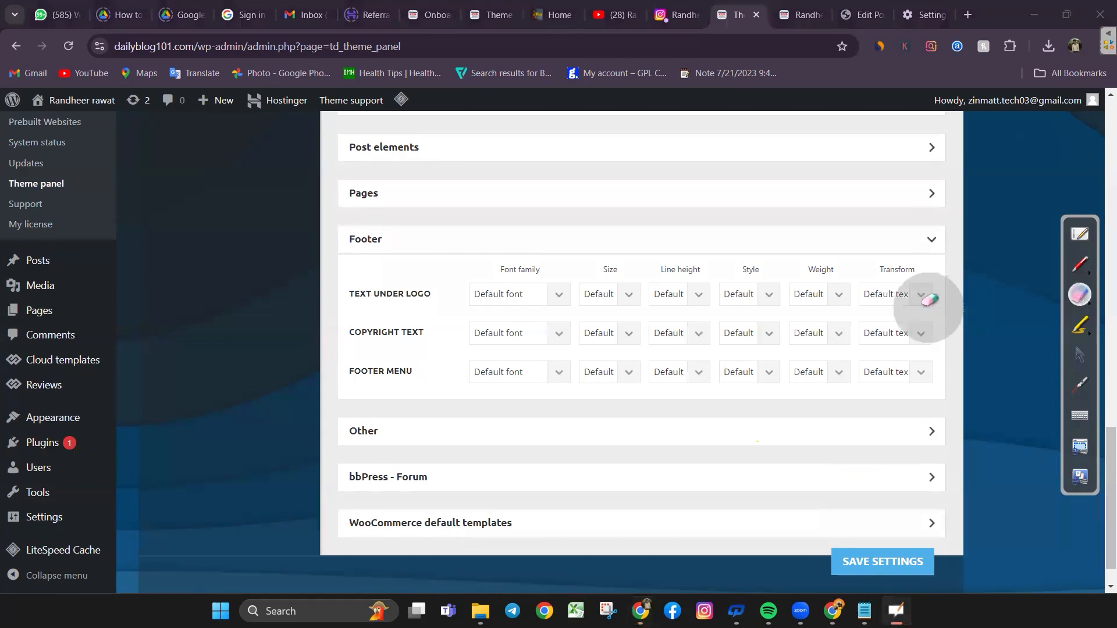
left_click(1079, 353)
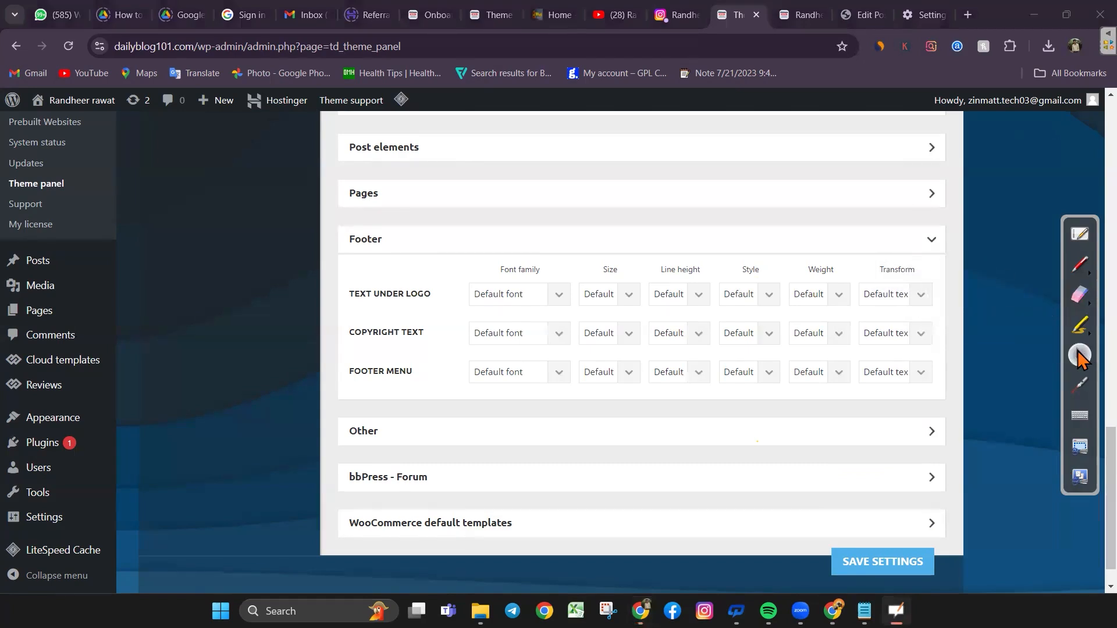
left_click_drag(1110, 465, 1110, 282)
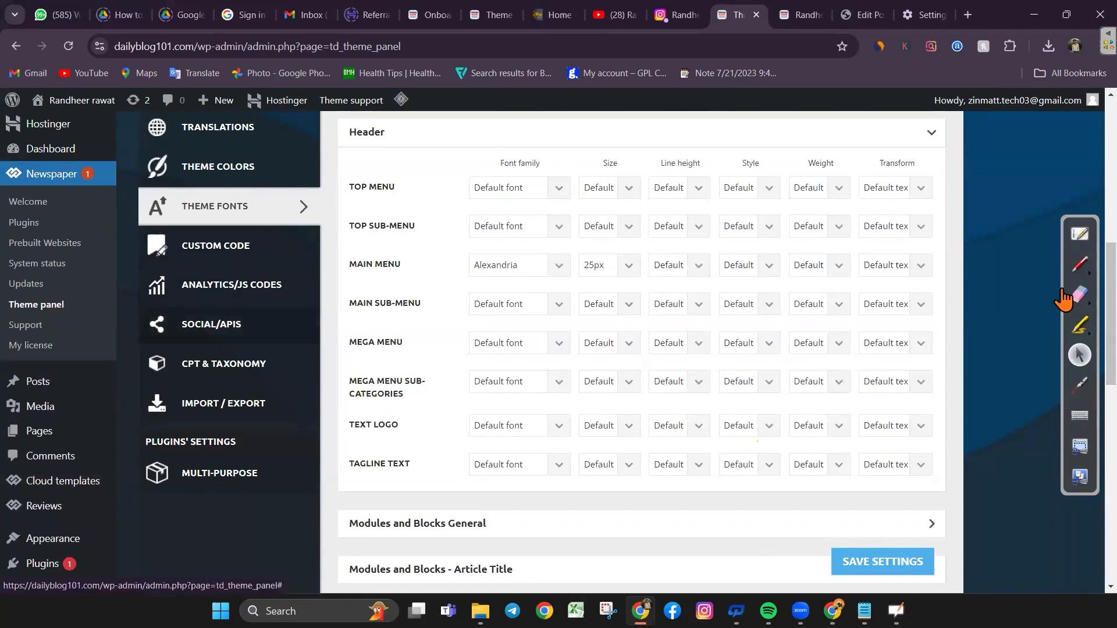
left_click(212, 324)
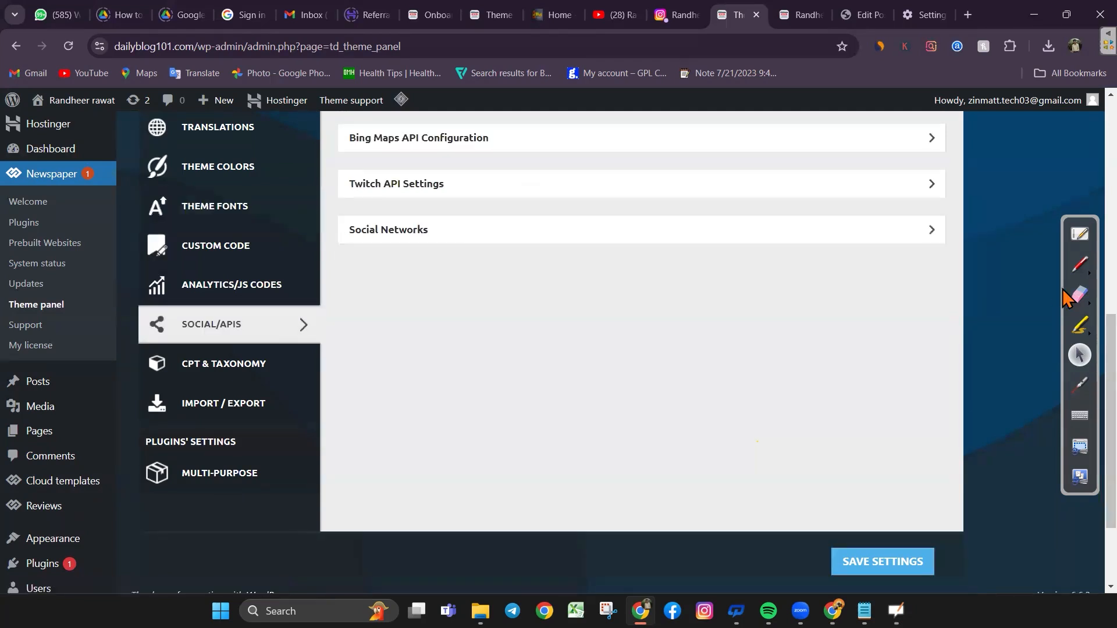
Circle the Follow Us social icons in the dailyblog101.com homepage footer with the red pen and erase the mark
left_click(800, 11)
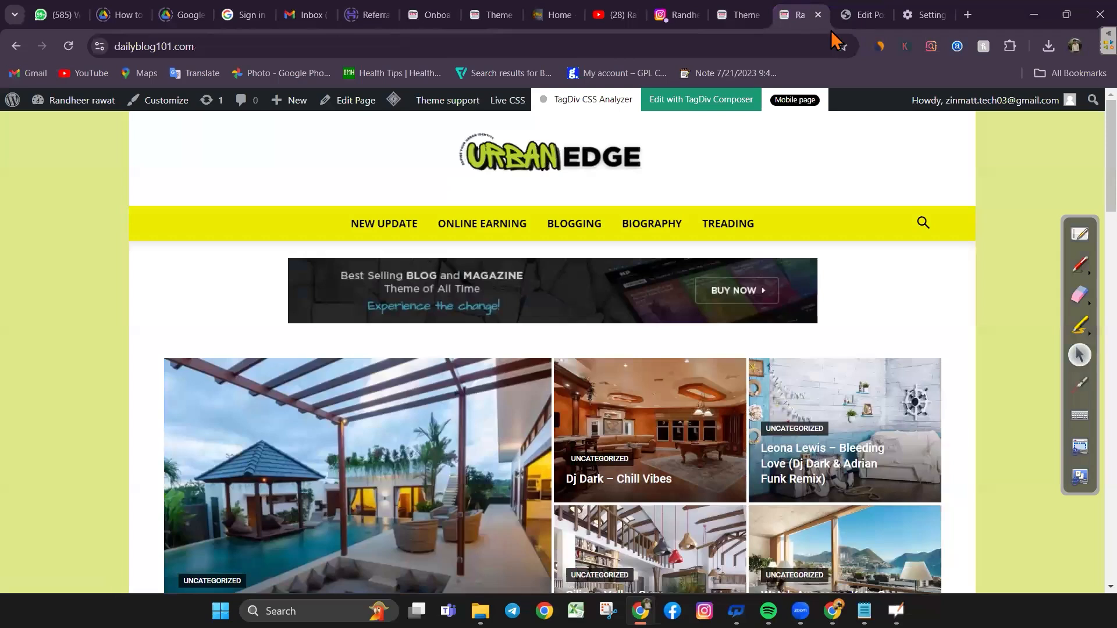
left_click_drag(1111, 180, 1111, 536)
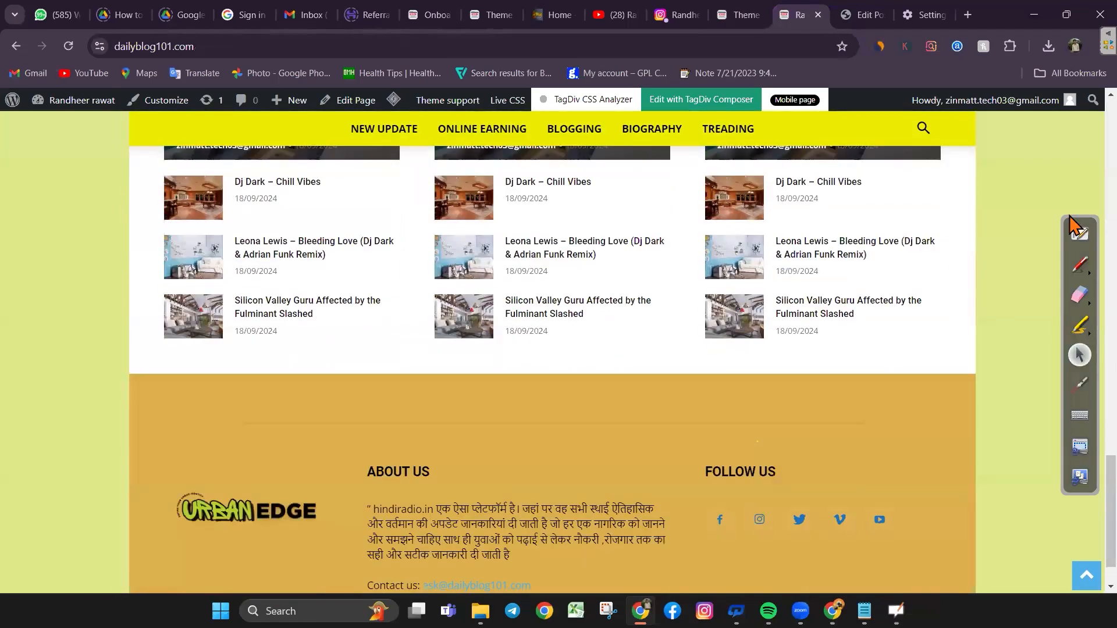
left_click(1081, 269)
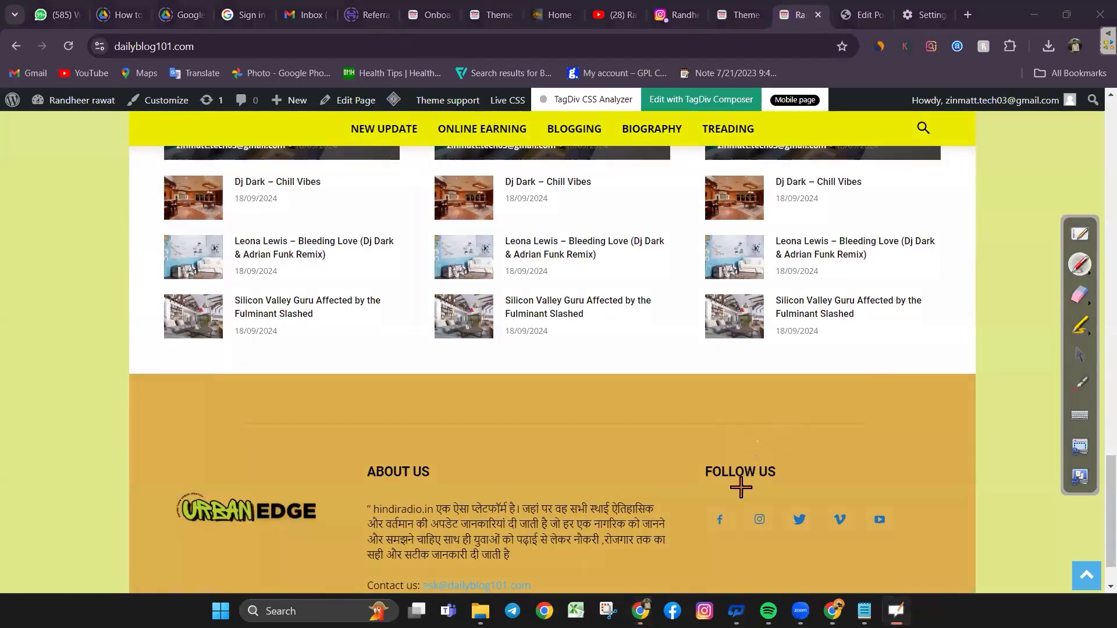
mouse_move(731, 489)
left_mouse_down()
mouse_move(916, 532)
mouse_move(699, 483)
left_mouse_up()
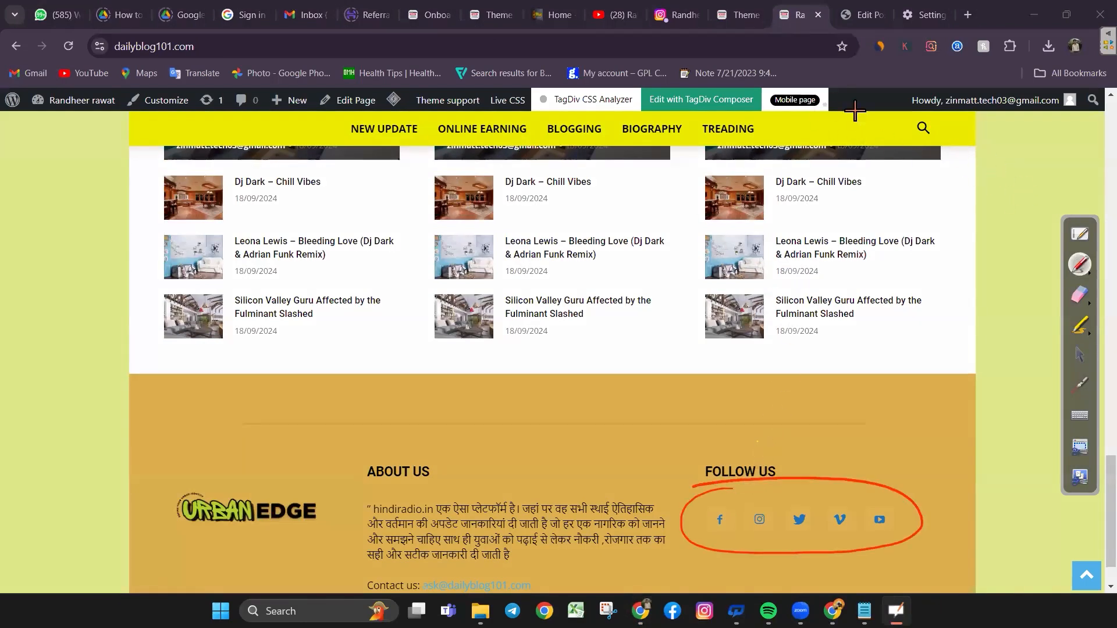
left_click(1079, 294)
mouse_move(785, 463)
left_mouse_down()
mouse_move(708, 506)
mouse_move(913, 486)
mouse_move(942, 531)
left_mouse_up()
left_click(1079, 356)
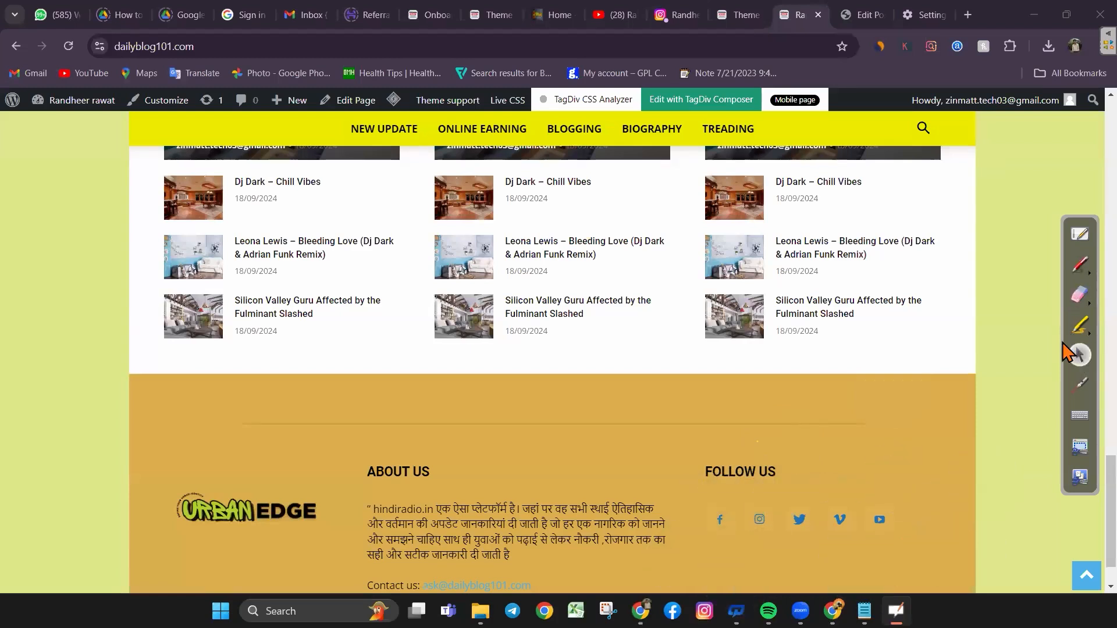
Return to the theme panel's Social Networks section and clear the # placeholder from the Facebook link field
left_click(737, 13)
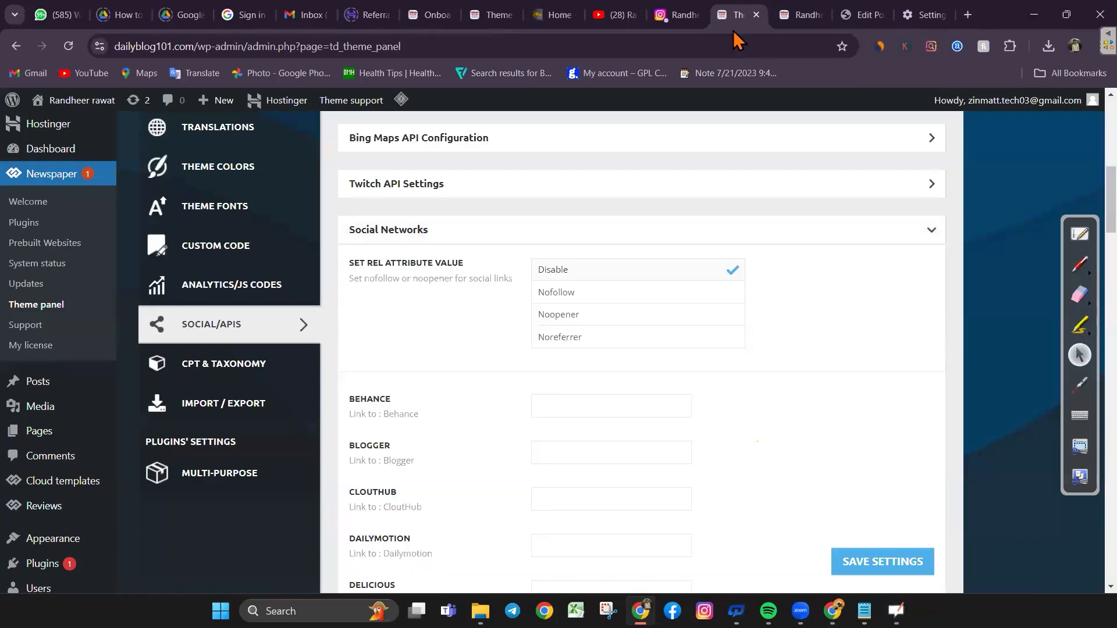
left_click_drag(1110, 199, 1110, 268)
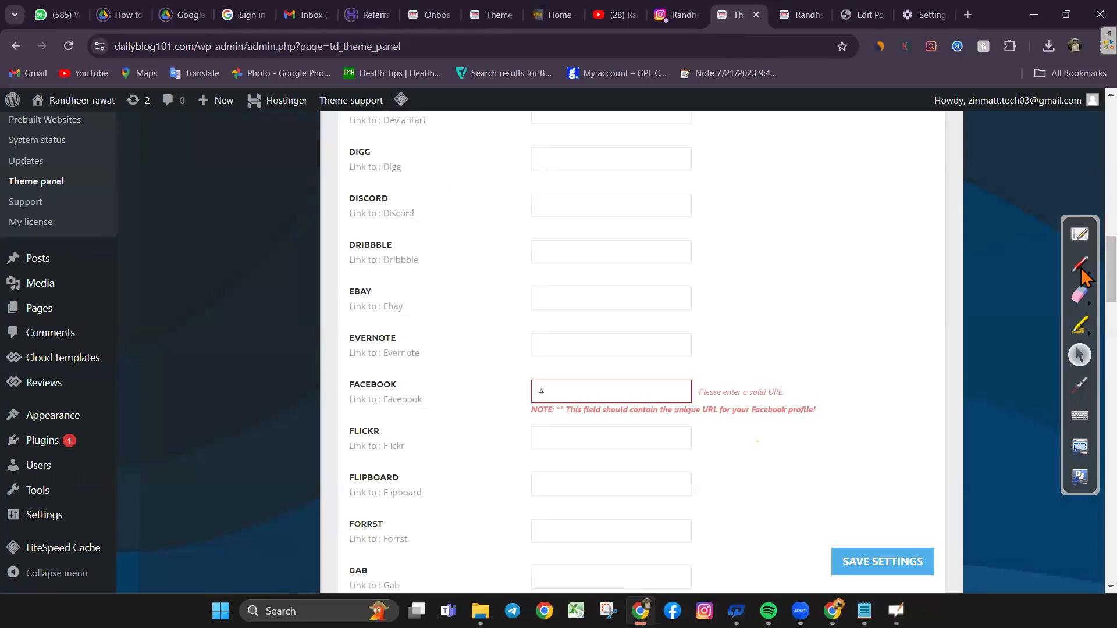
left_click(542, 400)
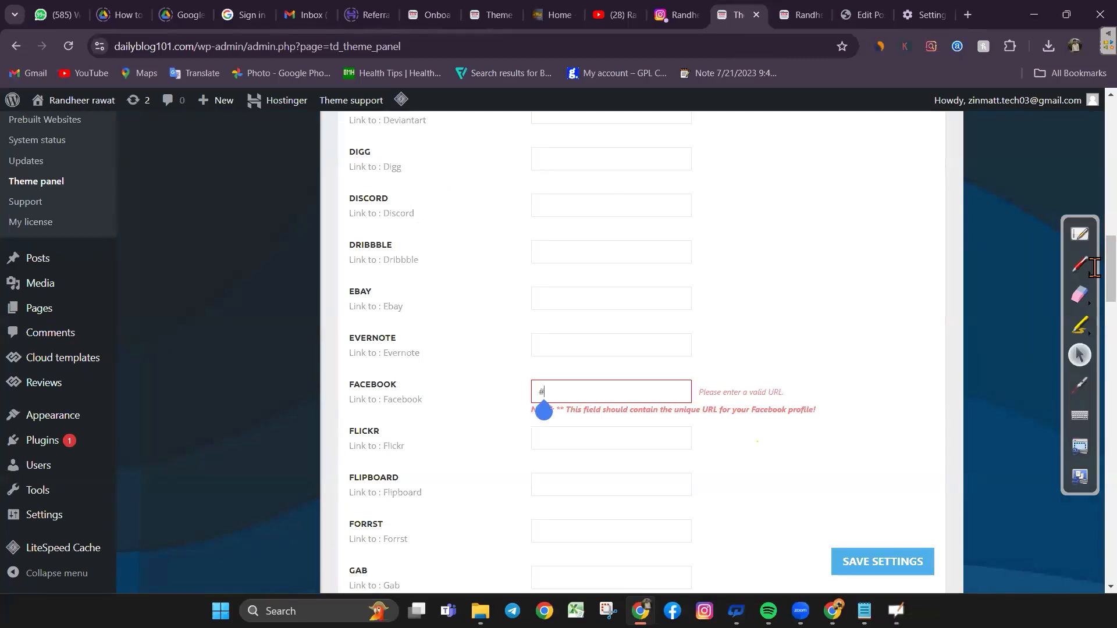
key("BackSpace")
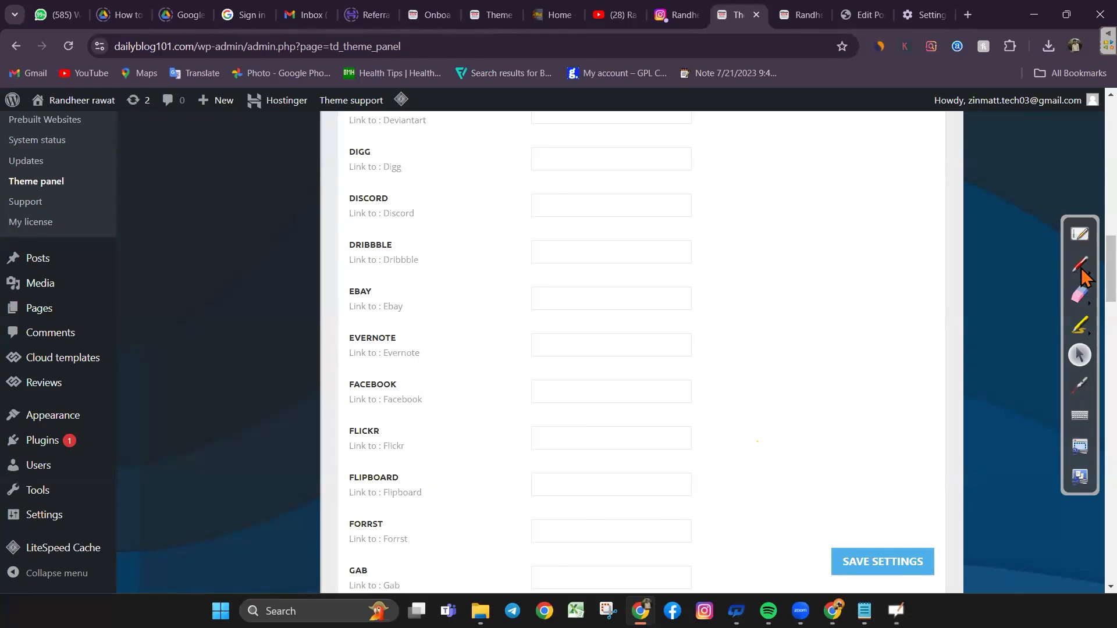
Look through the social network link fields below Facebook and save the theme panel settings
scroll(1110, 274, "down", 10)
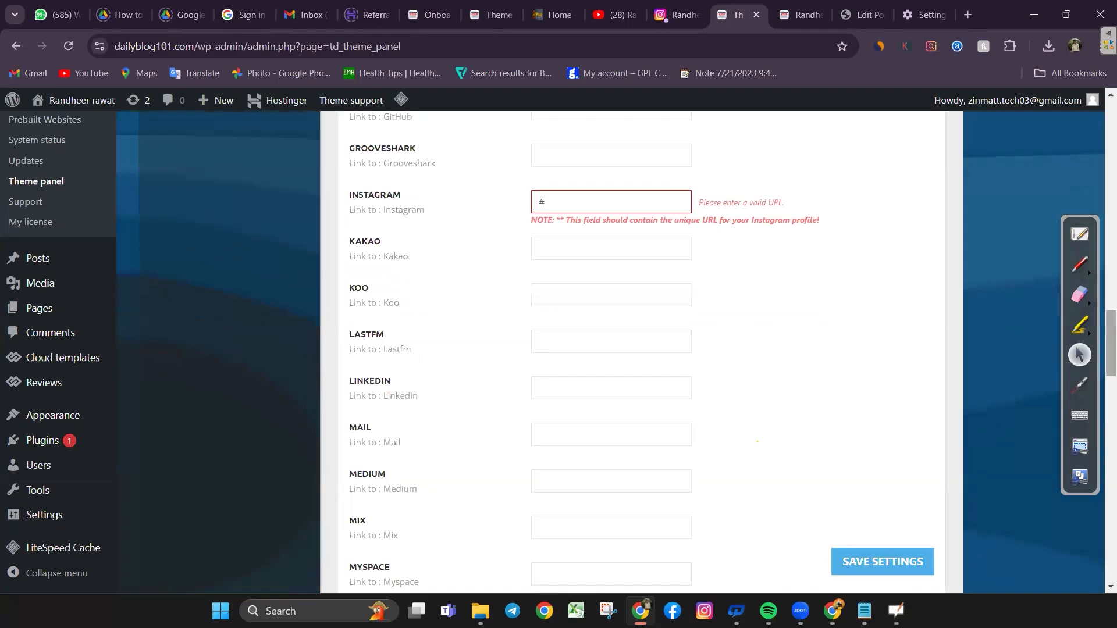
scroll(641, 352, "down", 1)
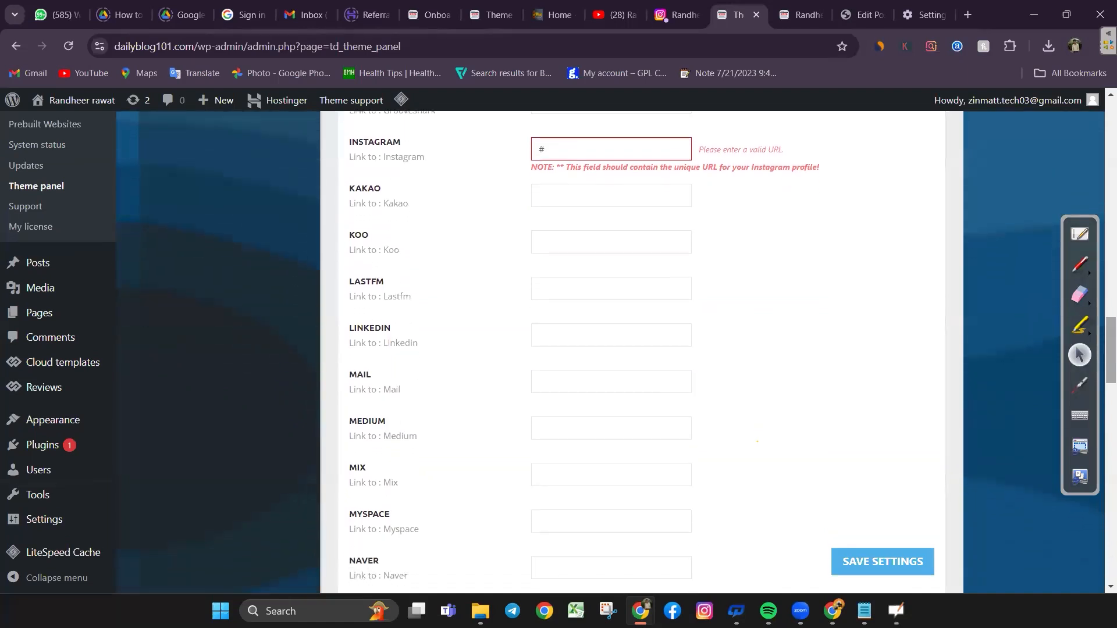
scroll(641, 352, "down", 1)
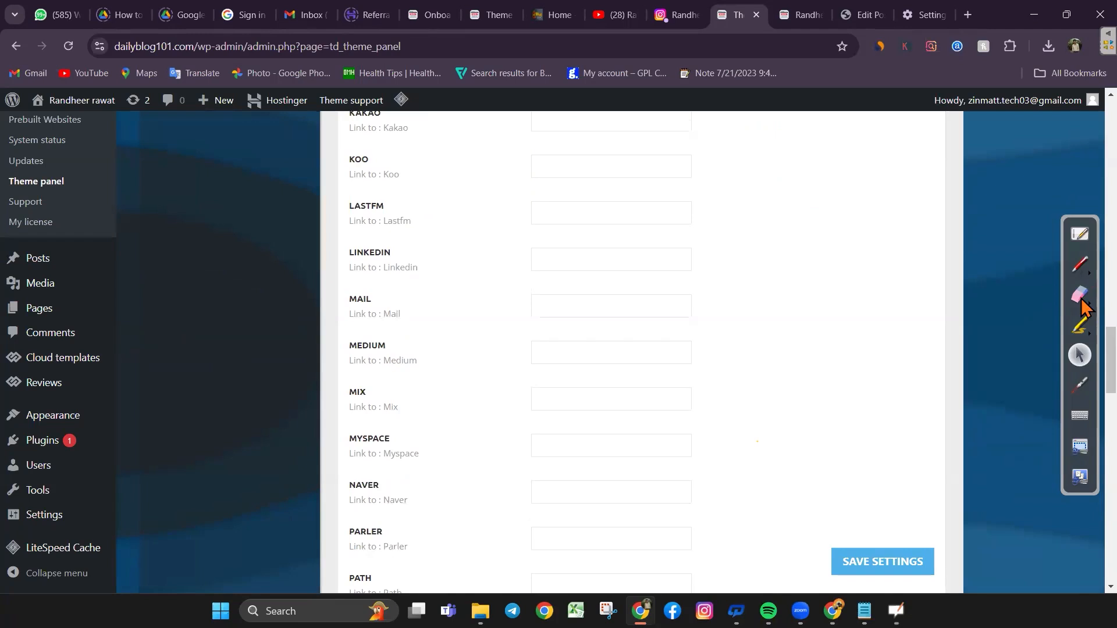
key("ctrl+s")
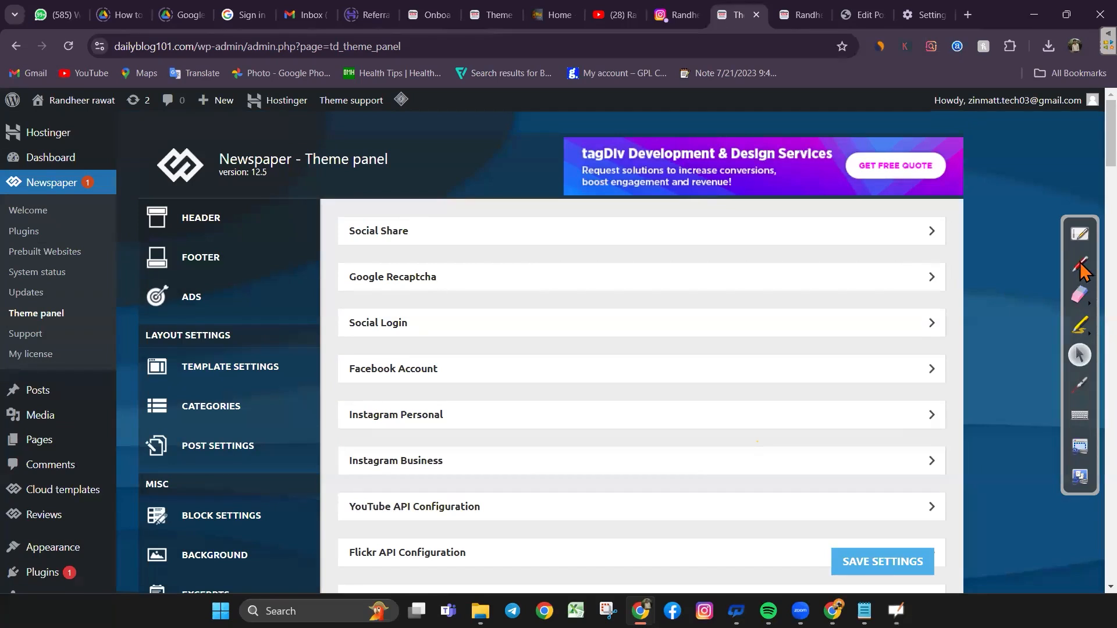
Write an underlined "Done" in red pen over the theme panel's social settings and erase it
left_click(1080, 267)
left_click_drag(460, 363, 483, 378)
left_click_drag(525, 343, 589, 320)
left_click(575, 312)
left_click_drag(462, 428, 688, 277)
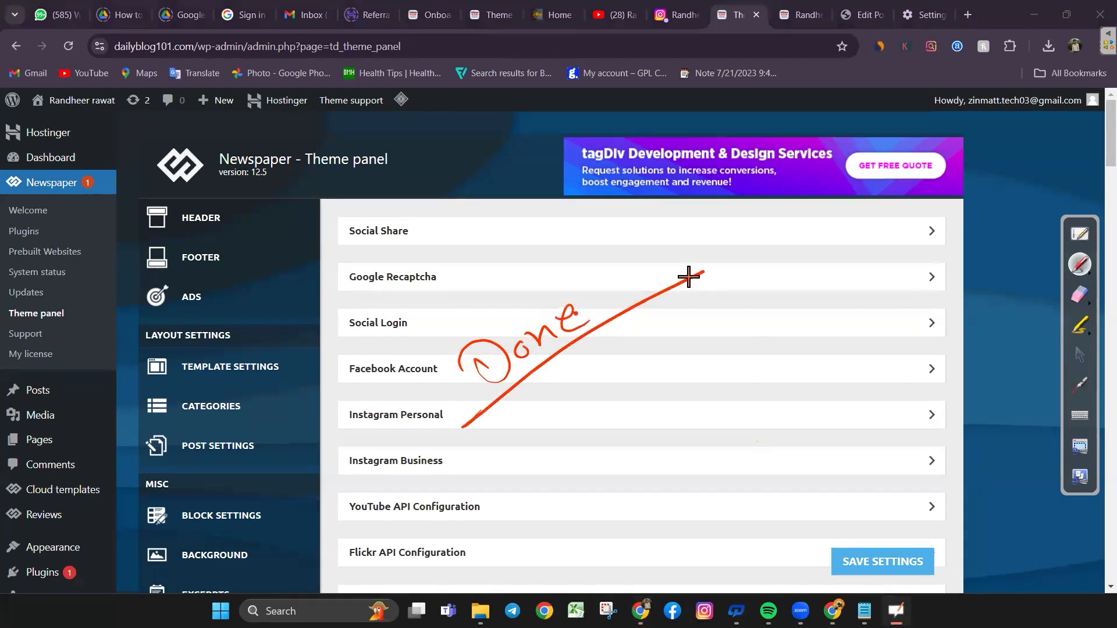
left_click(1079, 294)
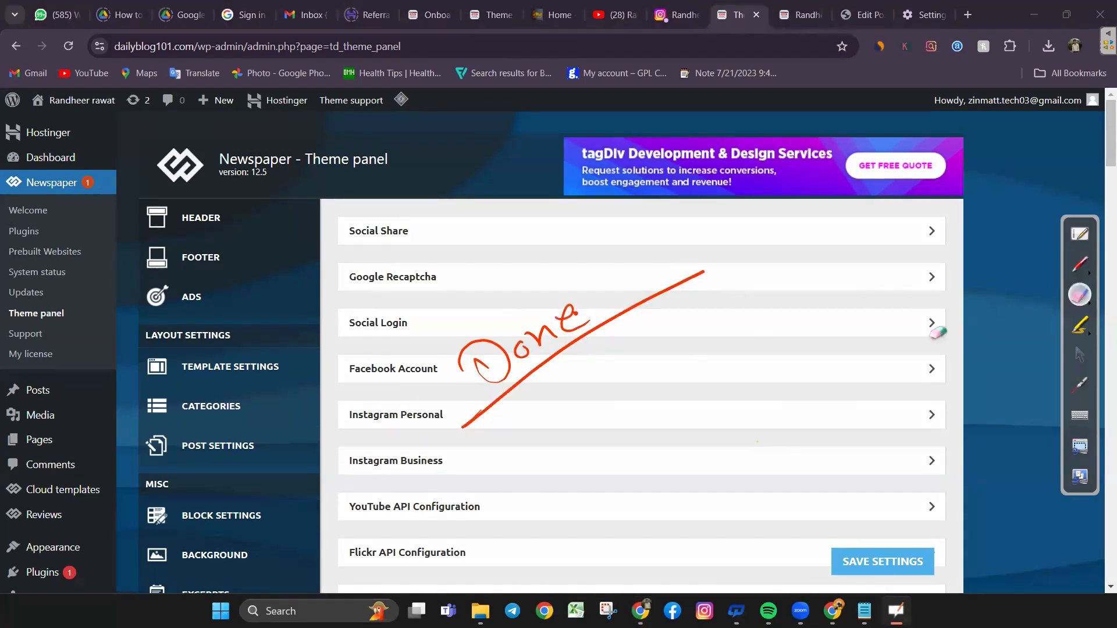
mouse_move(443, 453)
left_mouse_down()
mouse_move(452, 404)
mouse_move(348, 494)
left_mouse_up()
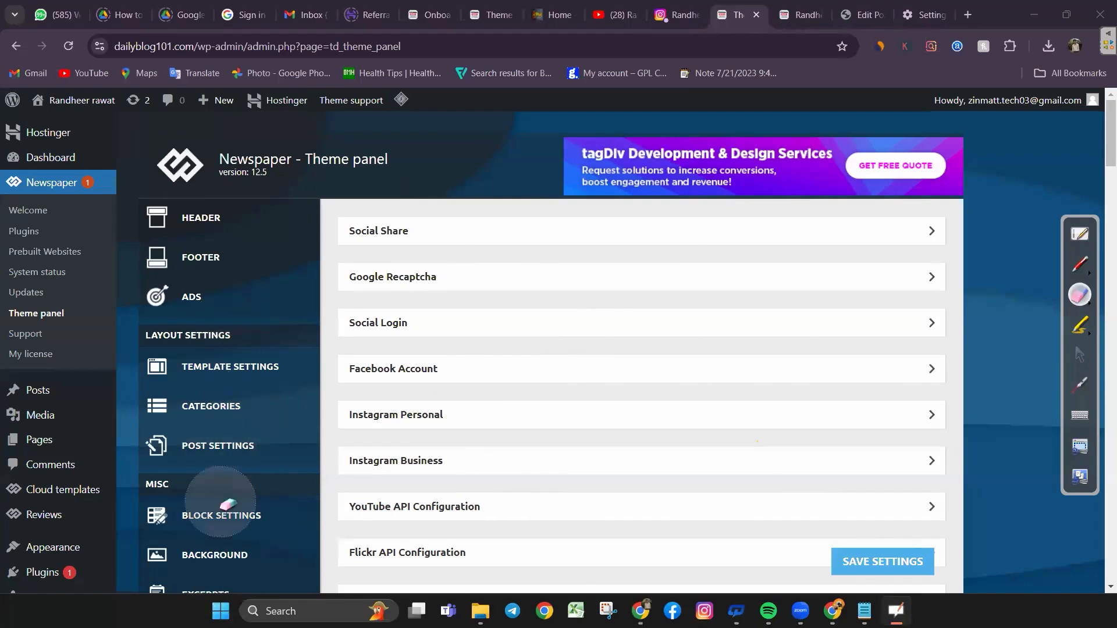
left_click(1079, 355)
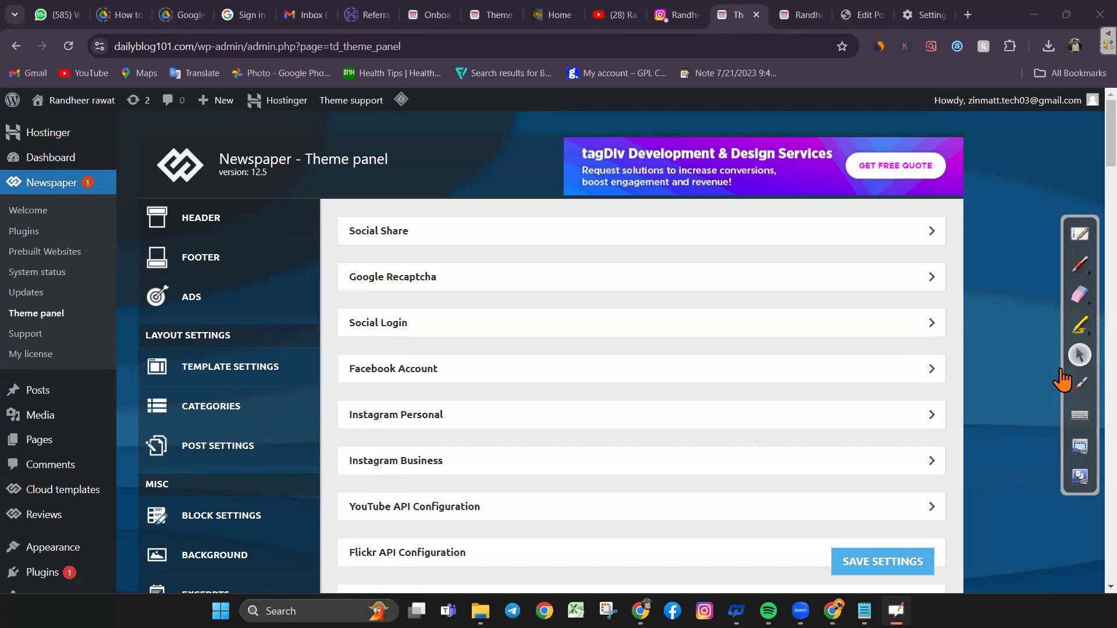
left_click(1060, 370)
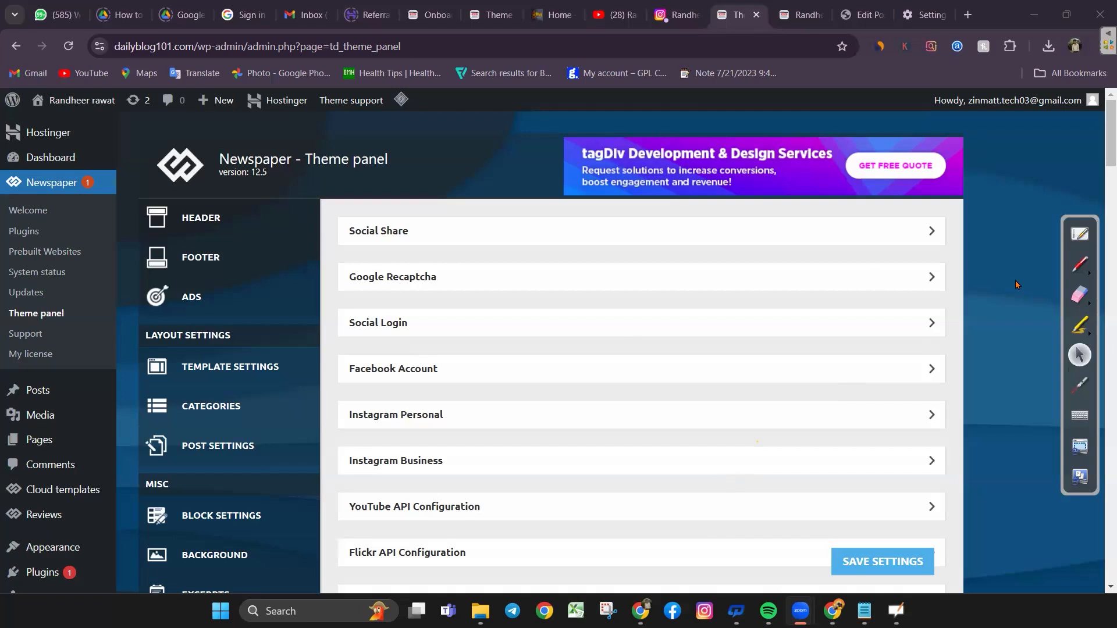
Switch to the OpenBoard whiteboard, erase the old notes, and write an underlined "website" heading in red pen
left_click(1076, 234)
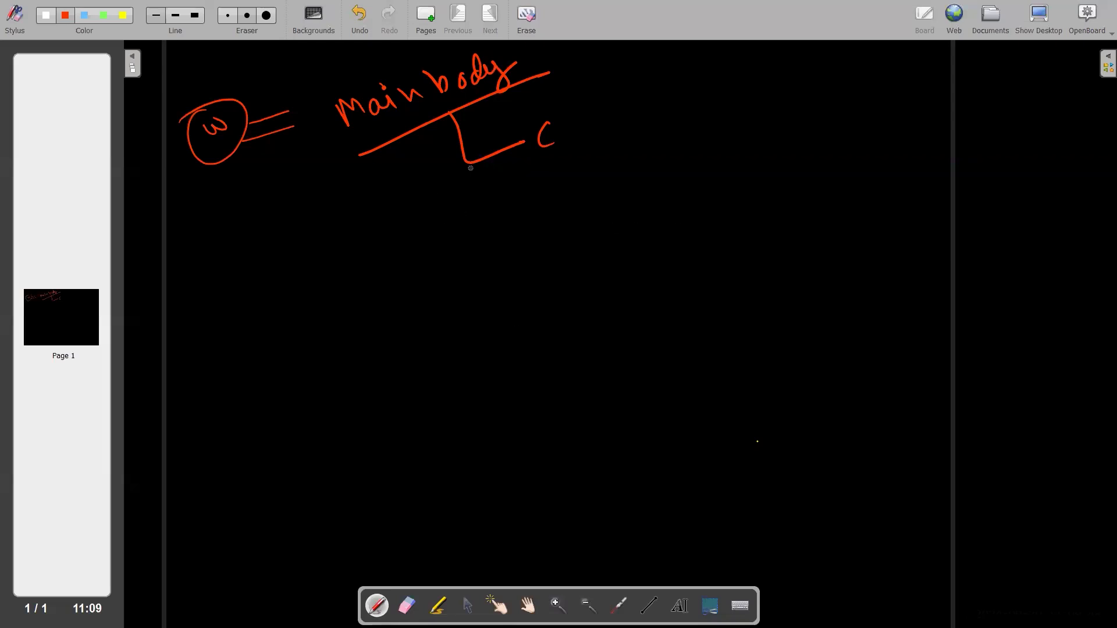
left_click(530, 26)
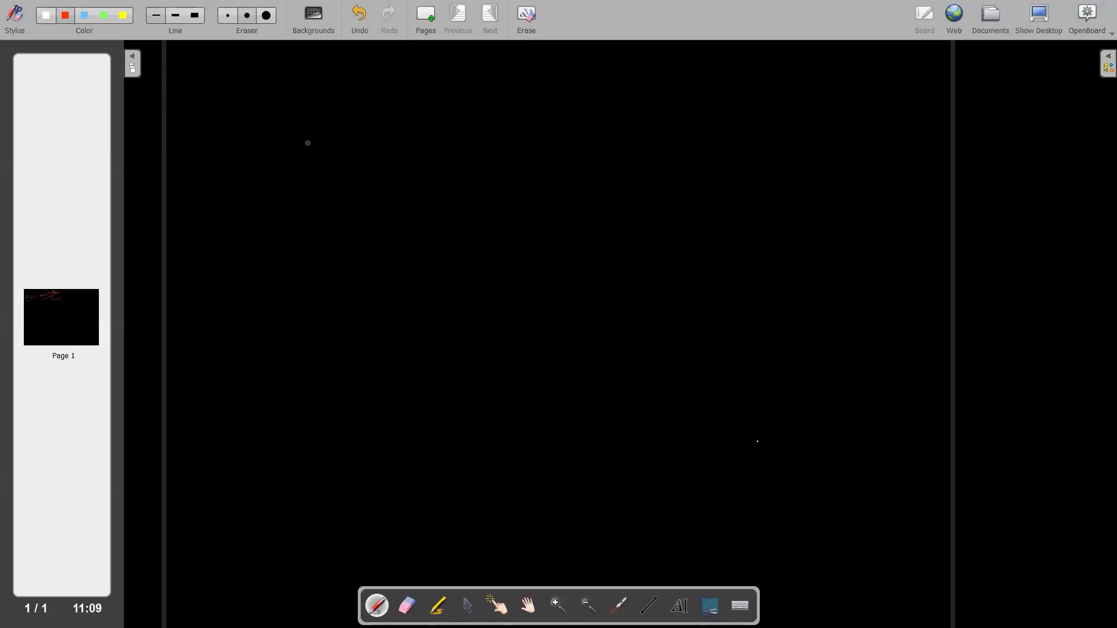
mouse_move(252, 93)
left_mouse_down()
mouse_move(280, 85)
mouse_move(302, 96)
mouse_move(323, 84)
left_mouse_up()
left_click(286, 84)
mouse_move(340, 68)
left_mouse_down()
mouse_move(342, 82)
mouse_move(388, 51)
left_mouse_up()
left_click(339, 59)
left_click_drag(231, 145, 386, 79)
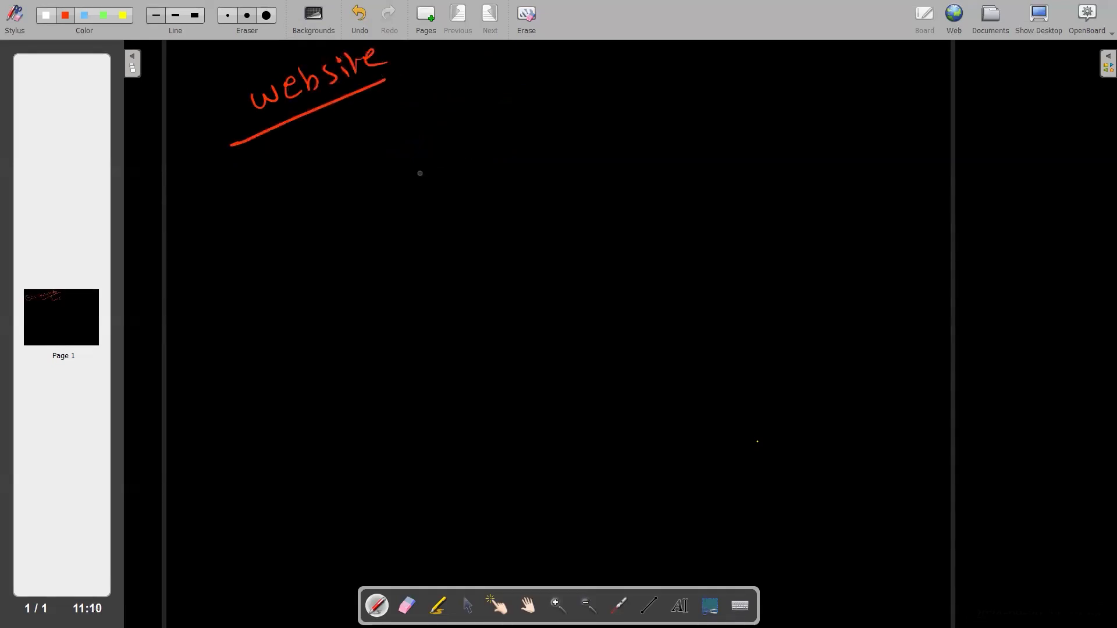
Write an underlined "Logo" beside the website heading and connect it to the note "text Logo"
mouse_move(464, 95)
left_mouse_down()
mouse_move(487, 120)
mouse_move(499, 105)
mouse_move(504, 130)
mouse_move(530, 99)
left_mouse_up()
left_click_drag(443, 169, 562, 132)
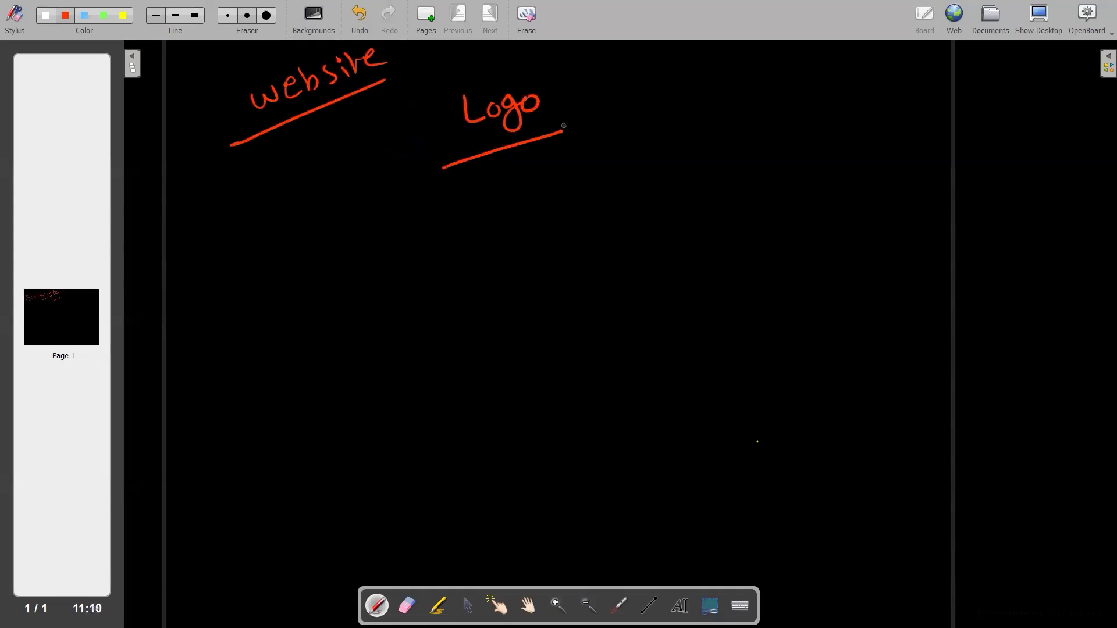
mouse_move(549, 75)
left_mouse_down()
mouse_move(563, 124)
mouse_move(586, 90)
mouse_move(656, 102)
left_mouse_up()
left_click_drag(659, 82, 659, 94)
mouse_move(675, 73)
left_mouse_down()
mouse_move(684, 93)
mouse_move(696, 80)
left_mouse_up()
left_click_drag(619, 130, 732, 97)
left_click_drag(716, 60, 731, 82)
mouse_move(743, 68)
left_mouse_down()
mouse_move(737, 77)
mouse_move(745, 66)
left_mouse_up()
mouse_move(758, 65)
left_mouse_down()
mouse_move(750, 72)
mouse_move(767, 88)
left_mouse_up()
left_click_drag(777, 69, 782, 66)
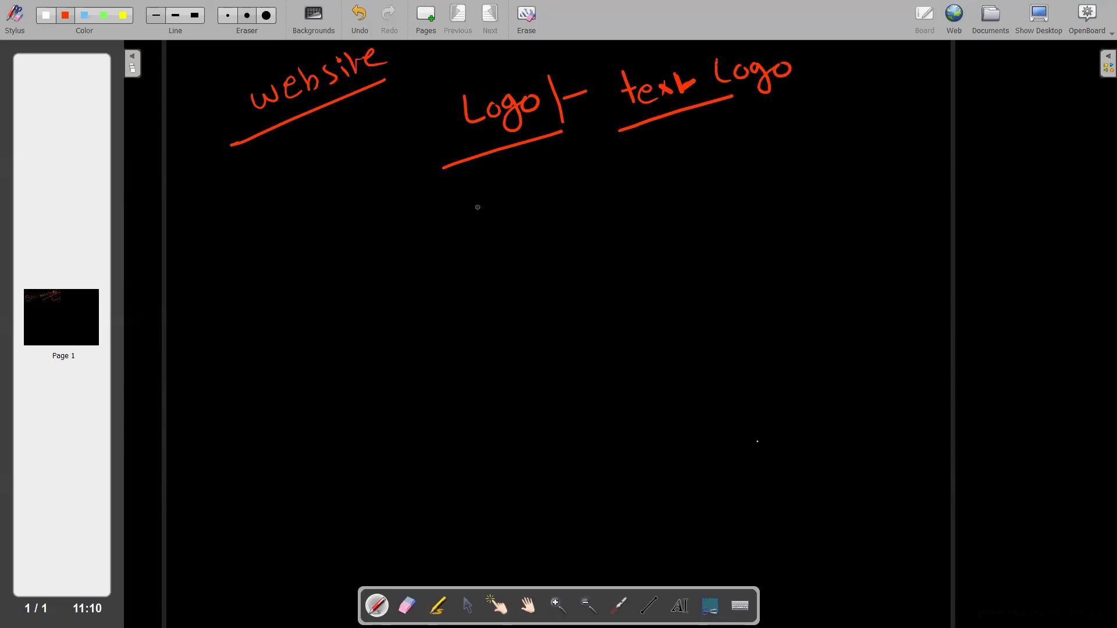
Write "menu" below Logo, frame it with lines, and add an underlined "bg co" note beside it
left_click_drag(502, 228, 543, 226)
left_click_drag(547, 212, 559, 223)
mouse_move(563, 209)
left_mouse_down()
mouse_move(574, 217)
mouse_move(580, 194)
left_mouse_up()
left_click_drag(467, 274, 638, 211)
mouse_move(443, 220)
left_mouse_down()
mouse_move(474, 207)
mouse_move(621, 219)
left_mouse_up()
mouse_move(640, 165)
left_mouse_down()
mouse_move(656, 176)
mouse_move(692, 168)
mouse_move(674, 196)
left_mouse_up()
mouse_move(725, 145)
left_mouse_down()
mouse_move(721, 165)
mouse_move(744, 150)
left_mouse_up()
left_click_drag(546, 282, 823, 188)
Add the branches "Bg website C" and "Footer C" below the menu entry, underlining the word website
mouse_move(559, 289)
left_mouse_down()
mouse_move(575, 322)
mouse_move(616, 327)
left_mouse_up()
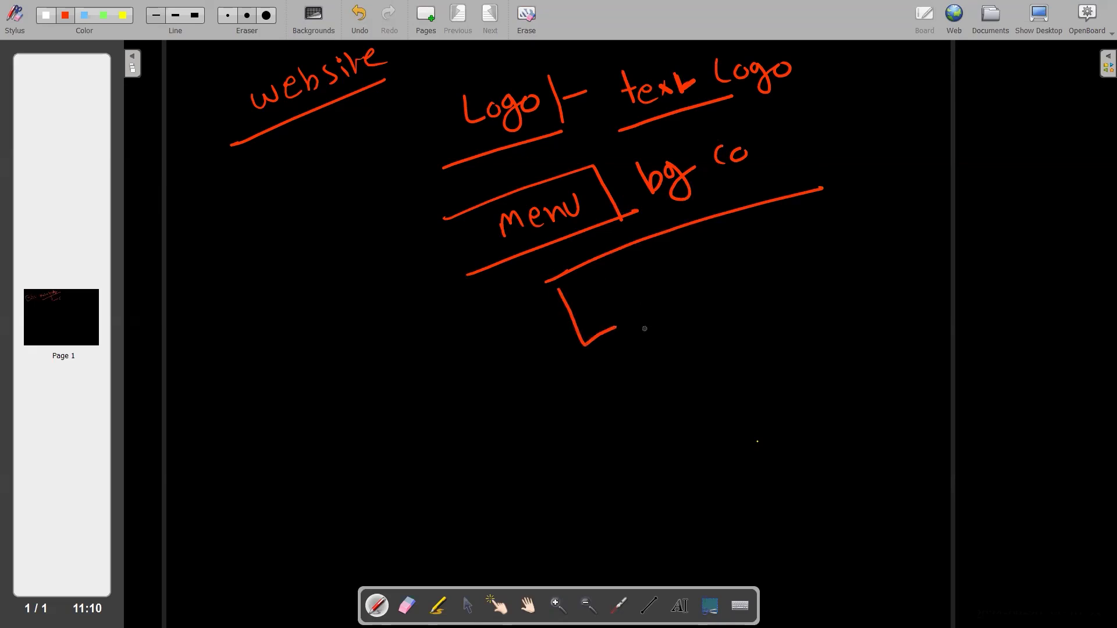
mouse_move(635, 307)
left_mouse_down()
mouse_move(638, 333)
mouse_move(656, 323)
mouse_move(642, 334)
left_mouse_up()
left_click_drag(685, 303, 675, 333)
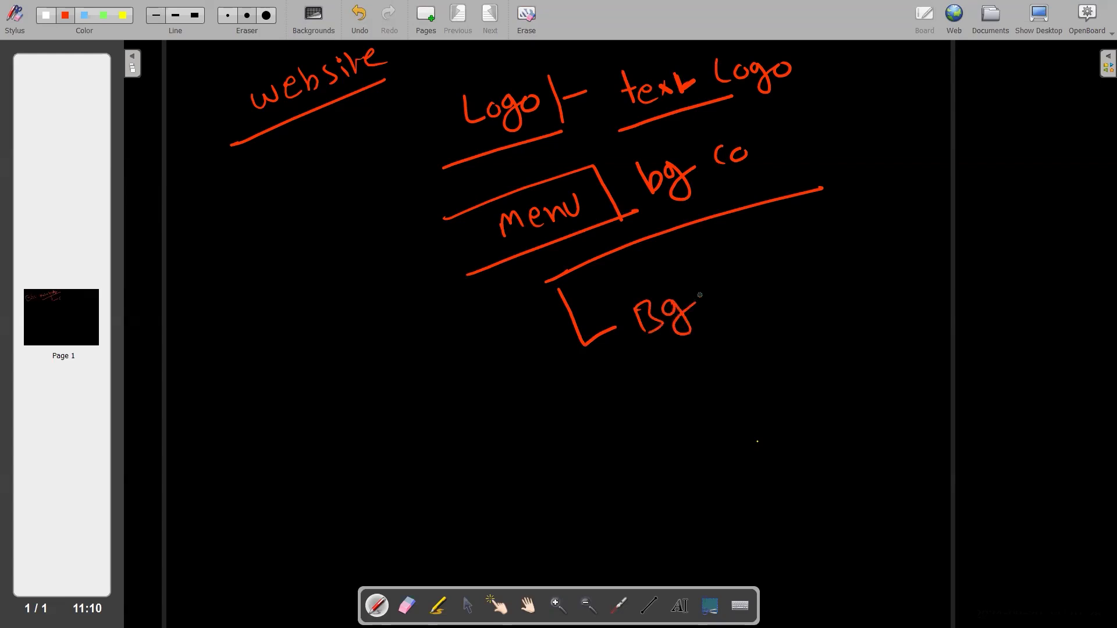
mouse_move(708, 289)
left_mouse_down()
mouse_move(751, 291)
mouse_move(776, 265)
mouse_move(780, 283)
mouse_move(811, 253)
left_mouse_up()
left_click_drag(804, 259, 843, 264)
left_click_drag(728, 318, 843, 276)
left_click_drag(862, 227, 887, 236)
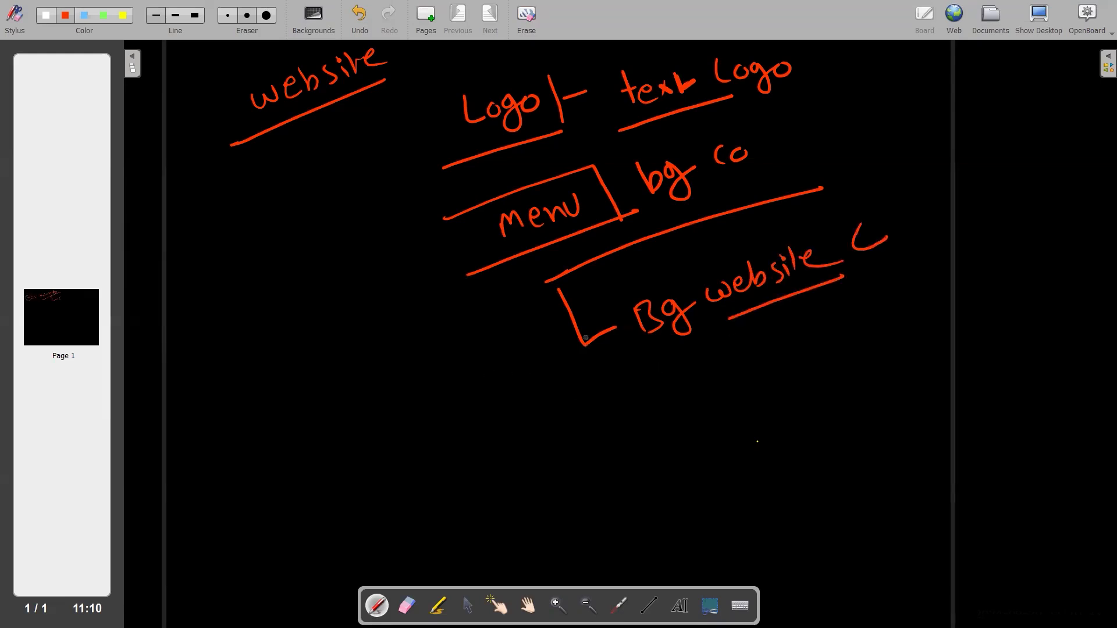
mouse_move(593, 371)
left_mouse_down()
mouse_move(611, 429)
mouse_move(650, 425)
mouse_move(687, 392)
mouse_move(688, 409)
left_mouse_up()
mouse_move(703, 402)
left_mouse_down()
mouse_move(705, 414)
mouse_move(727, 411)
mouse_move(812, 372)
left_mouse_up()
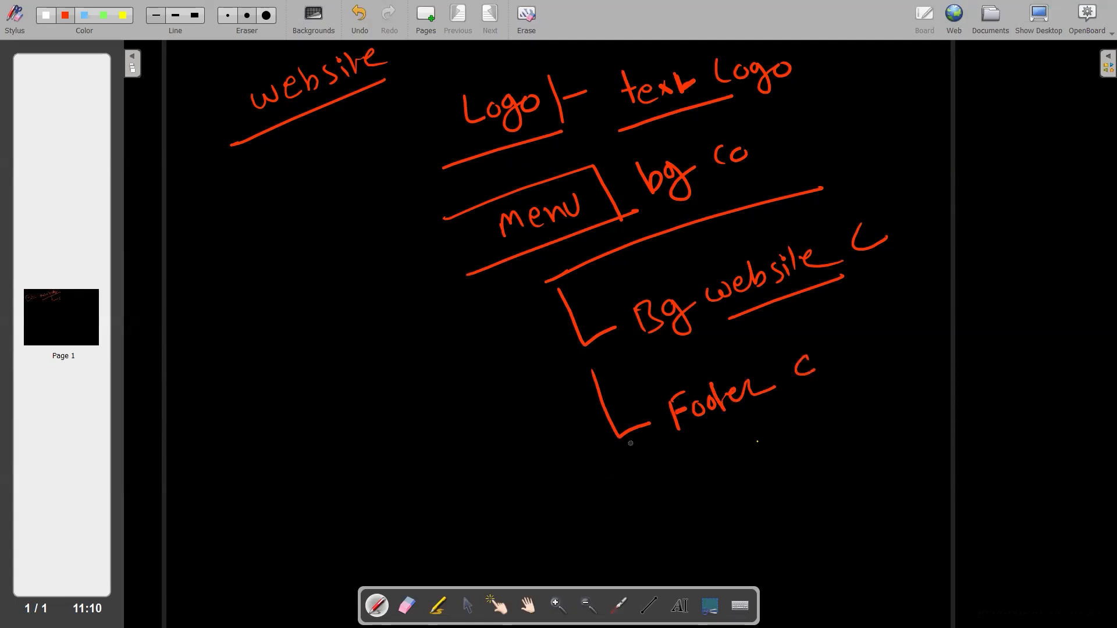
Add a branch reading "Footer . Social media Link" below Footer C and underline Link
left_click_drag(619, 438, 726, 486)
mouse_move(718, 456)
left_mouse_down()
mouse_move(737, 444)
mouse_move(745, 460)
mouse_move(786, 463)
mouse_move(833, 434)
left_mouse_up()
left_click(848, 425)
mouse_move(874, 398)
left_mouse_down()
mouse_move(867, 425)
mouse_move(935, 407)
left_mouse_up()
mouse_move(953, 385)
left_mouse_down()
mouse_move(958, 398)
mouse_move(1005, 376)
left_mouse_up()
mouse_move(1007, 372)
left_mouse_down()
mouse_move(1034, 340)
mouse_move(1049, 367)
left_mouse_up()
left_click(1052, 347)
left_click_drag(1072, 351, 1064, 362)
left_click_drag(975, 411, 998, 434)
mouse_move(1005, 416)
left_mouse_down()
mouse_move(1013, 428)
mouse_move(1092, 410)
left_mouse_up()
left_click(1008, 407)
left_click_drag(947, 480, 1098, 430)
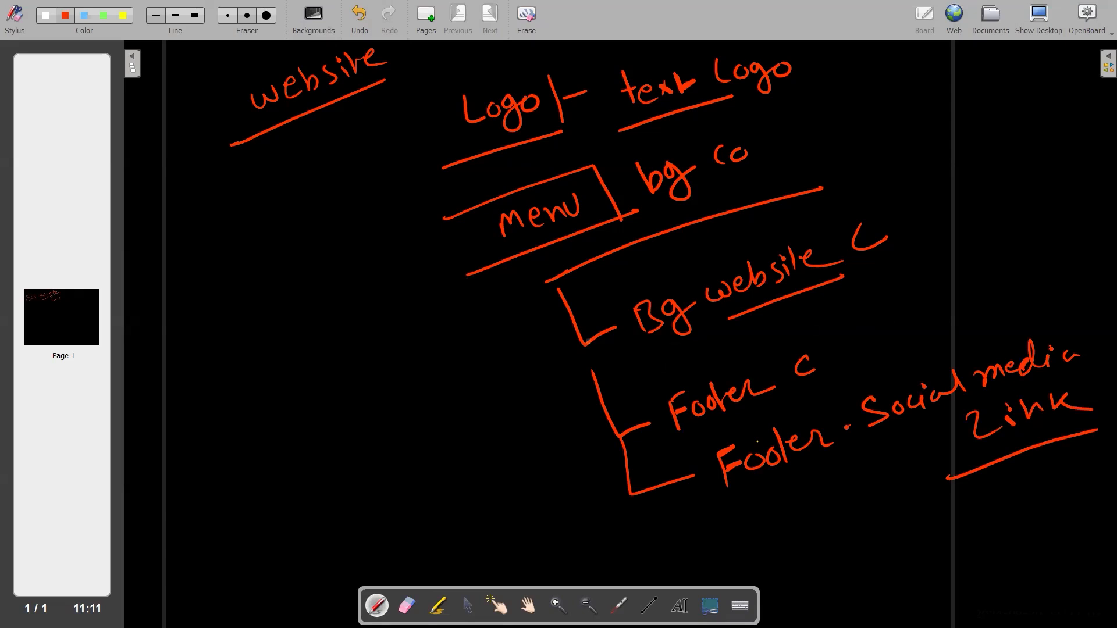
Draw brackets with a short outgoing line beside the "Bg website C" and "Footer C" entries
mouse_move(814, 196)
left_mouse_down()
mouse_move(931, 241)
mouse_move(874, 287)
left_mouse_up()
left_click_drag(911, 223, 970, 204)
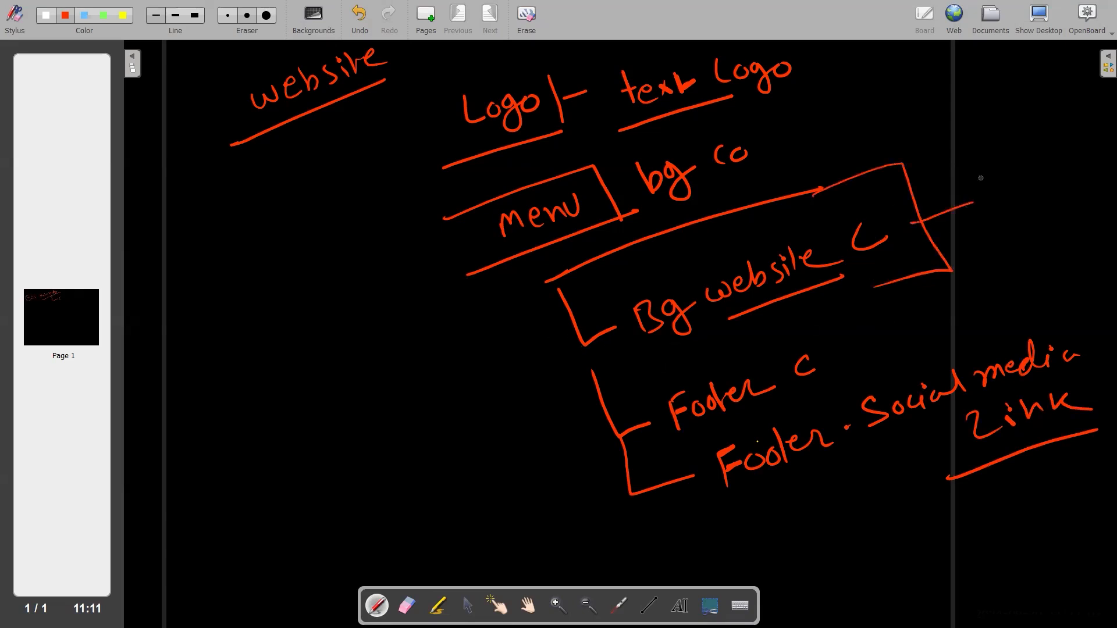
mouse_move(806, 328)
left_mouse_down()
mouse_move(835, 381)
mouse_move(887, 336)
left_mouse_up()
Write "Header. S.M" beside the bg co note and mark it with a circled asterisk
left_click_drag(827, 110, 824, 132)
mouse_move(836, 120)
left_mouse_down()
mouse_move(848, 106)
mouse_move(858, 116)
mouse_move(896, 108)
mouse_move(918, 85)
mouse_move(1040, 65)
left_mouse_up()
left_click_drag(800, 126, 812, 140)
left_click_drag(795, 140, 823, 125)
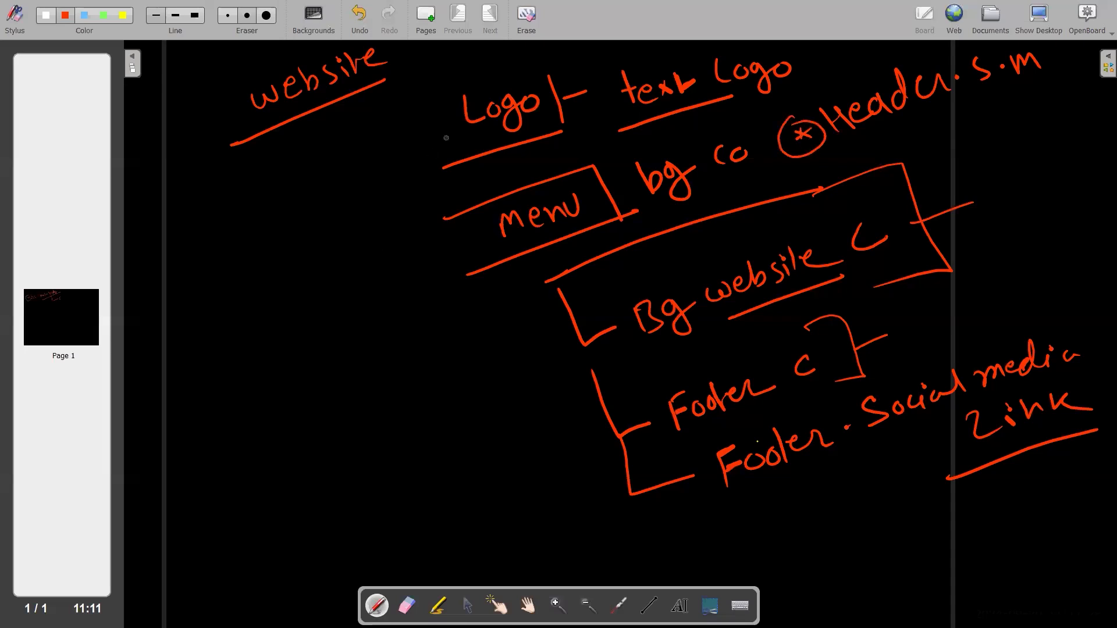
Mark the Logo, menu, Bg website, Footer C and Footer social media entries with circled asterisks
mouse_move(423, 106)
left_mouse_down()
mouse_move(443, 149)
mouse_move(400, 158)
mouse_move(417, 151)
left_mouse_up()
mouse_move(414, 132)
left_mouse_down()
mouse_move(407, 173)
mouse_move(424, 135)
left_mouse_up()
mouse_move(431, 262)
left_mouse_down()
mouse_move(433, 277)
mouse_move(419, 283)
left_mouse_up()
left_click_drag(527, 334, 526, 354)
mouse_move(518, 347)
left_mouse_down()
mouse_move(533, 343)
mouse_move(523, 327)
left_mouse_up()
mouse_move(558, 422)
left_mouse_down()
mouse_move(556, 449)
mouse_move(567, 414)
mouse_move(567, 448)
left_mouse_up()
left_click_drag(608, 499, 609, 519)
mouse_move(598, 512)
left_mouse_down()
mouse_move(617, 516)
mouse_move(613, 525)
mouse_move(585, 527)
left_mouse_up()
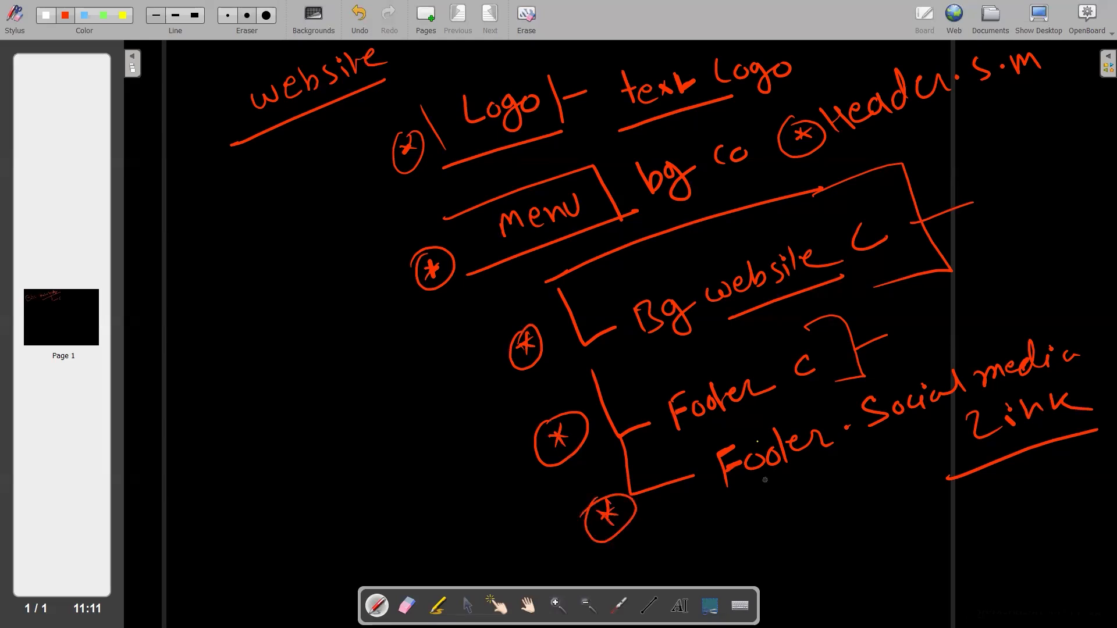